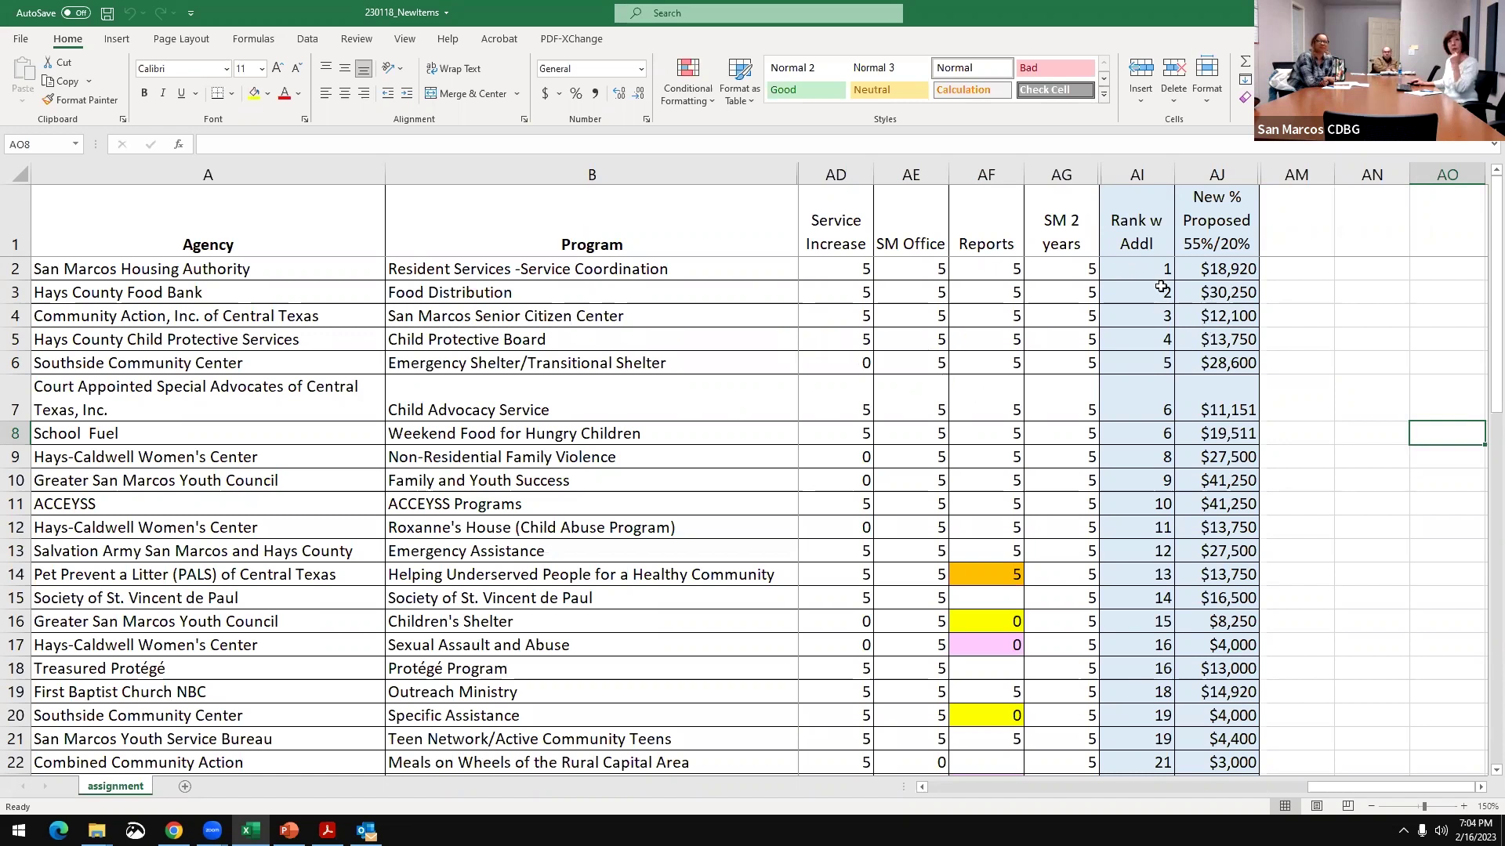
- Highlight in yellow the new proposed amounts for Iron Sharpens Iron, San Marcos Community Support and the HOME Center Emergency Motel Program
left_click(1244, 275)
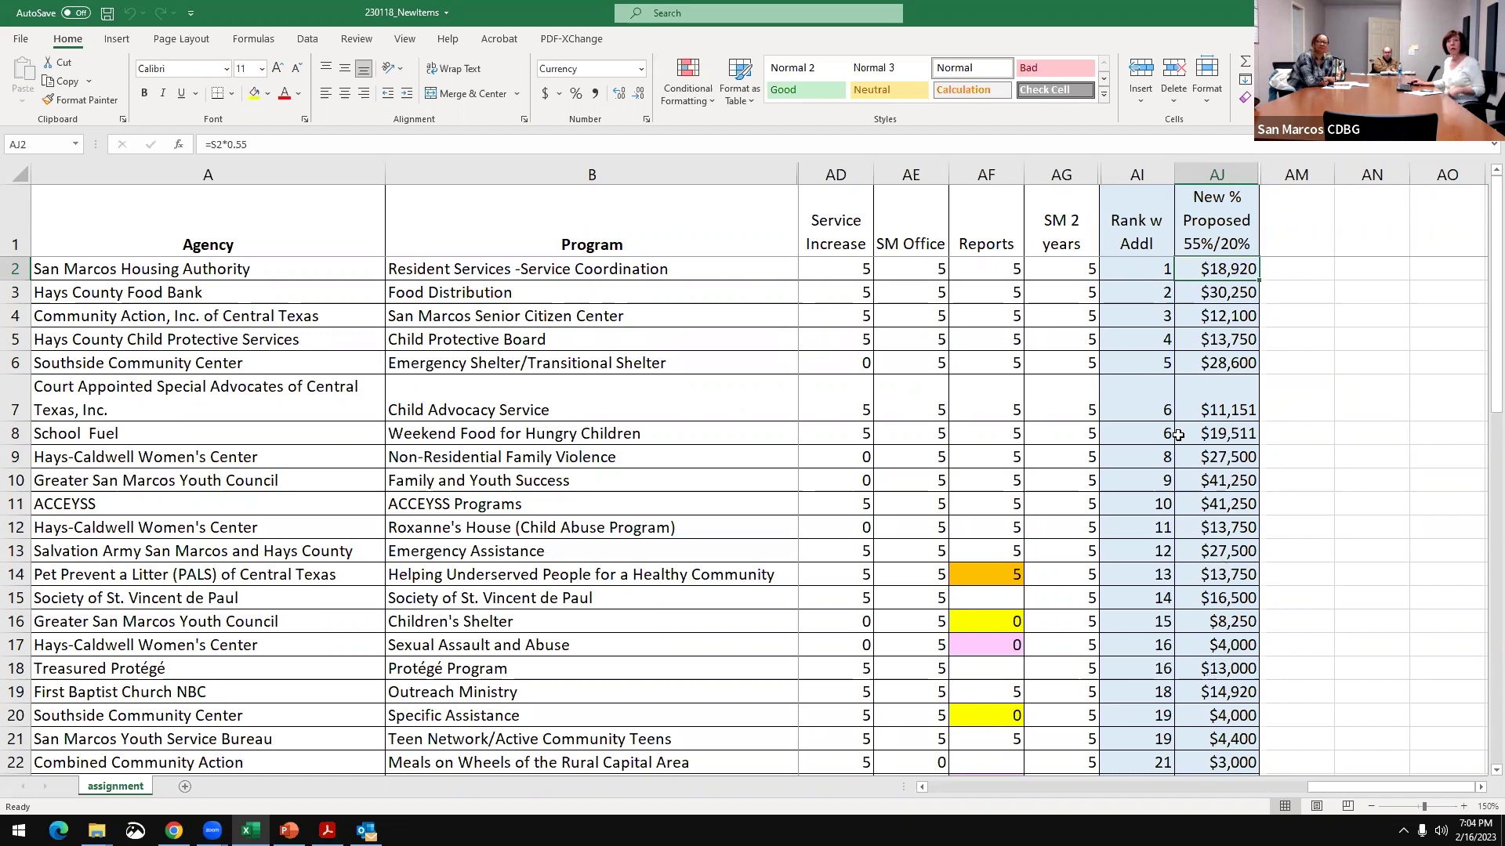
scroll(1230, 470, "down", 10)
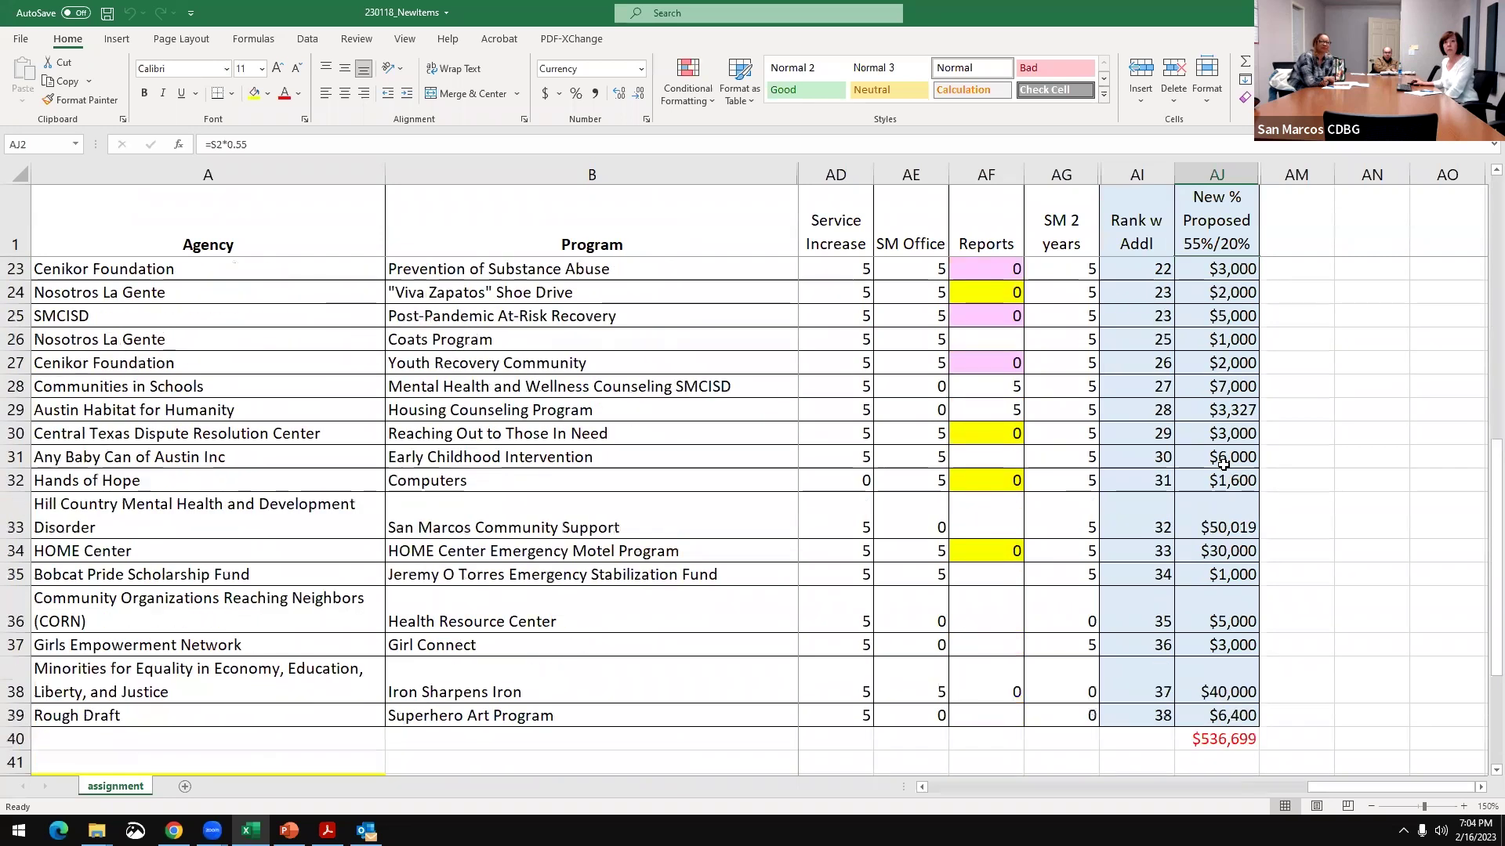
left_click(1199, 532)
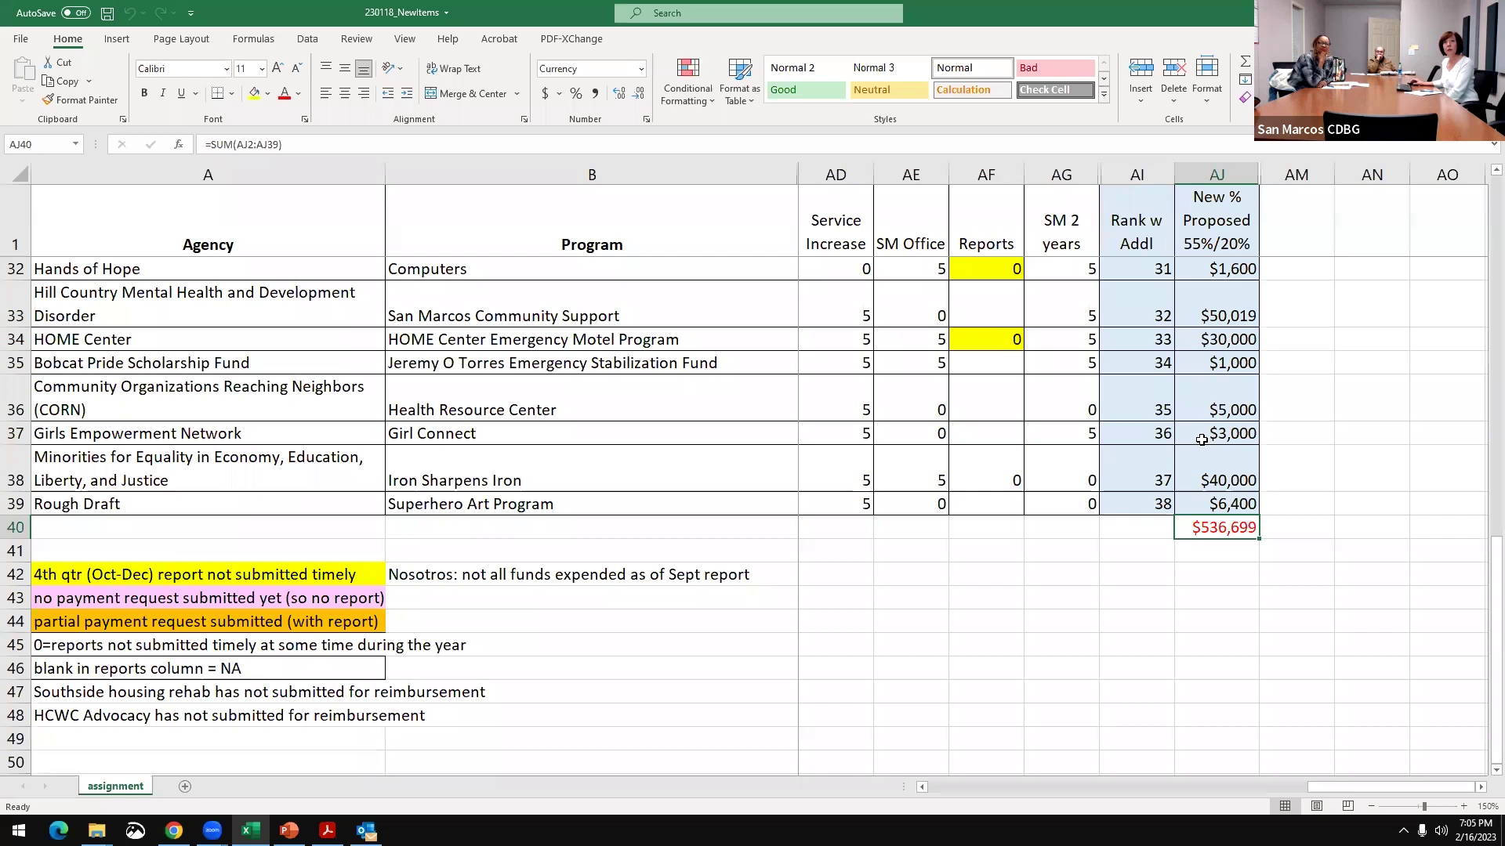
left_click(1217, 465)
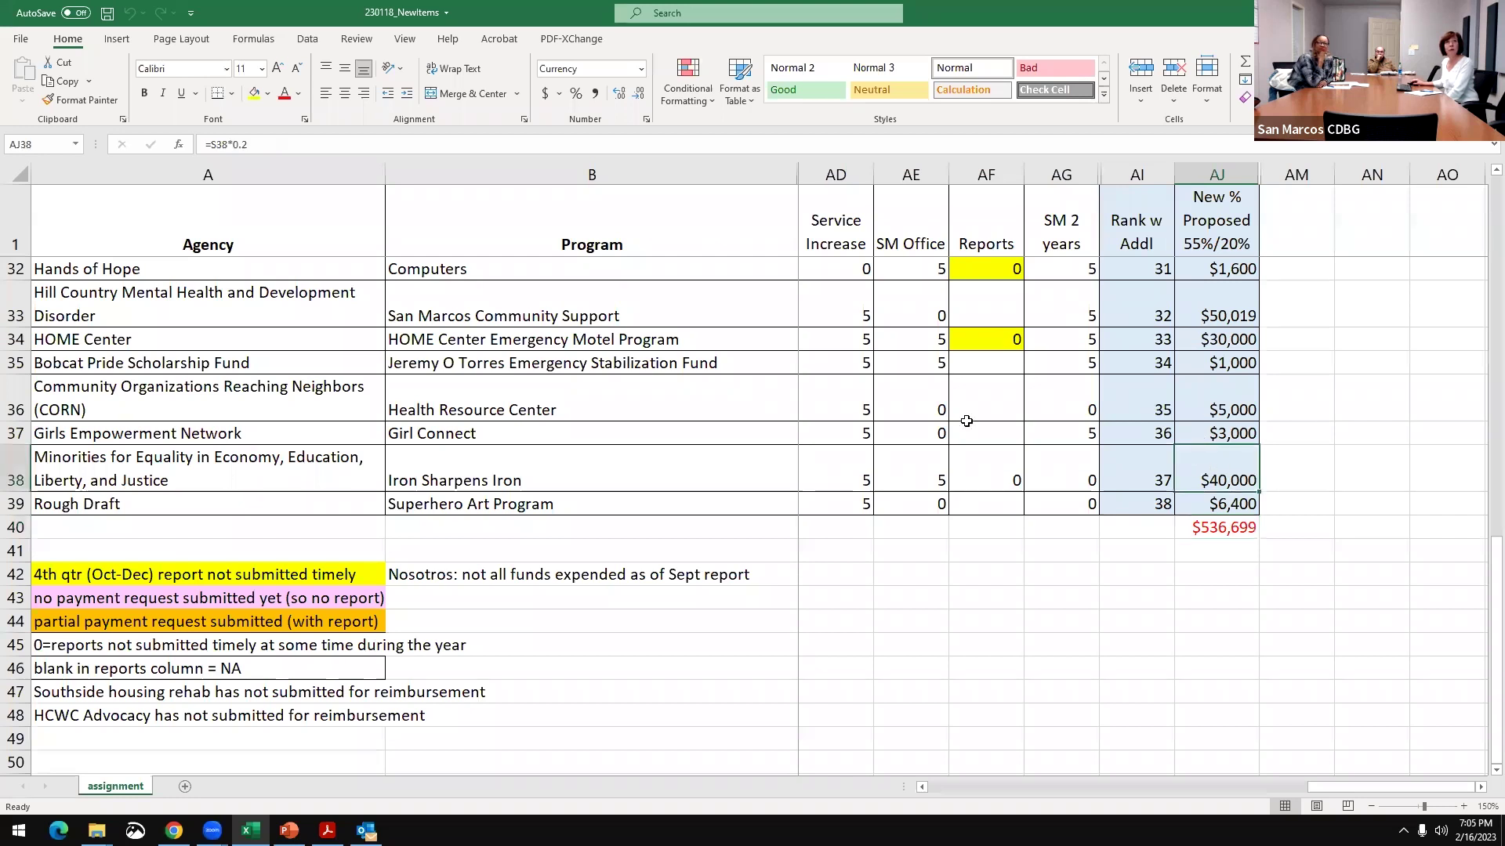
left_click(255, 94)
left_click(1203, 315)
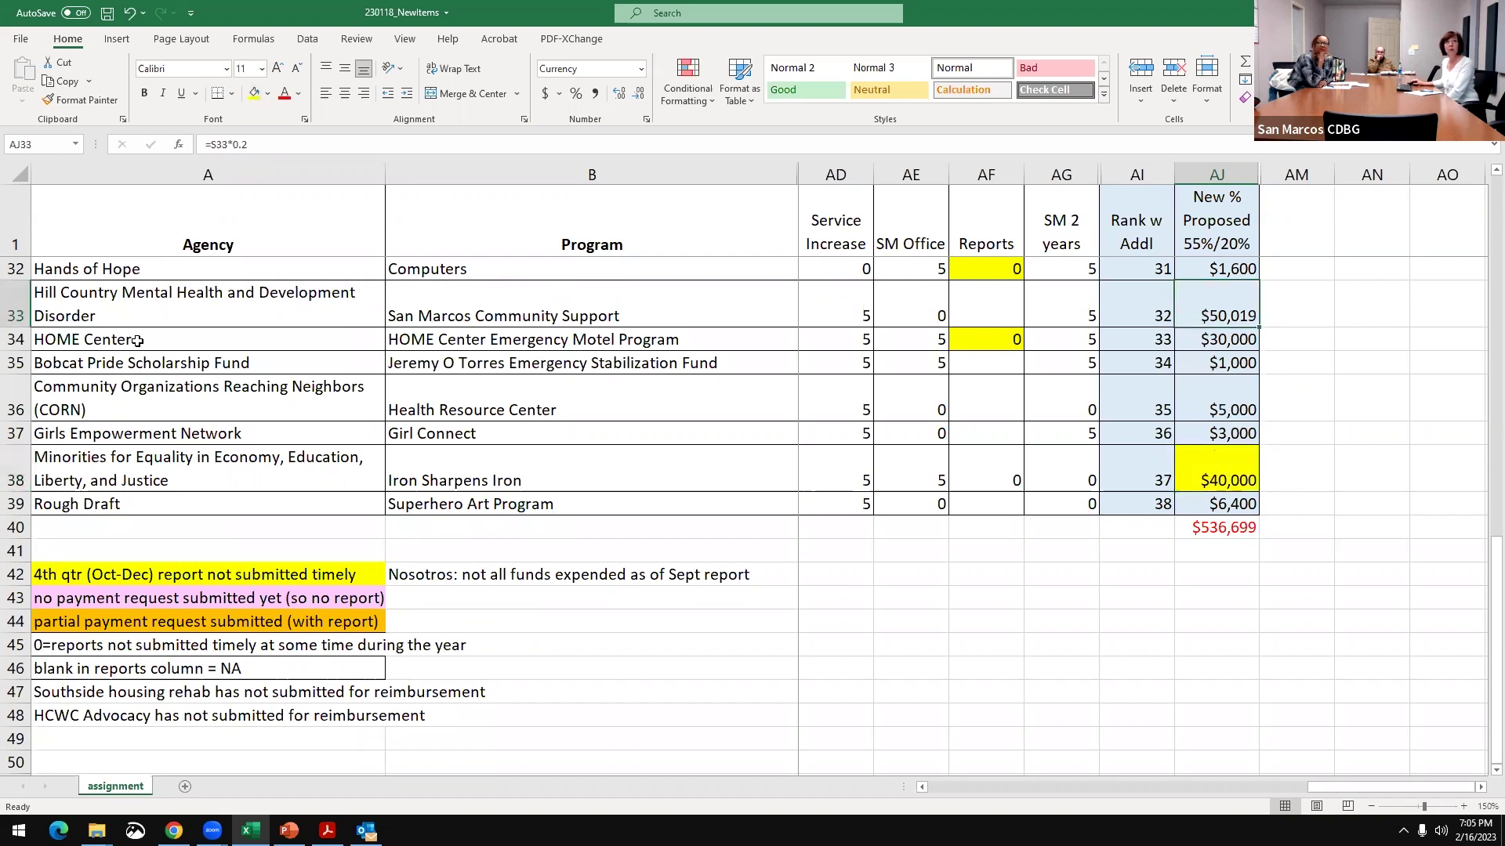
left_click(255, 94)
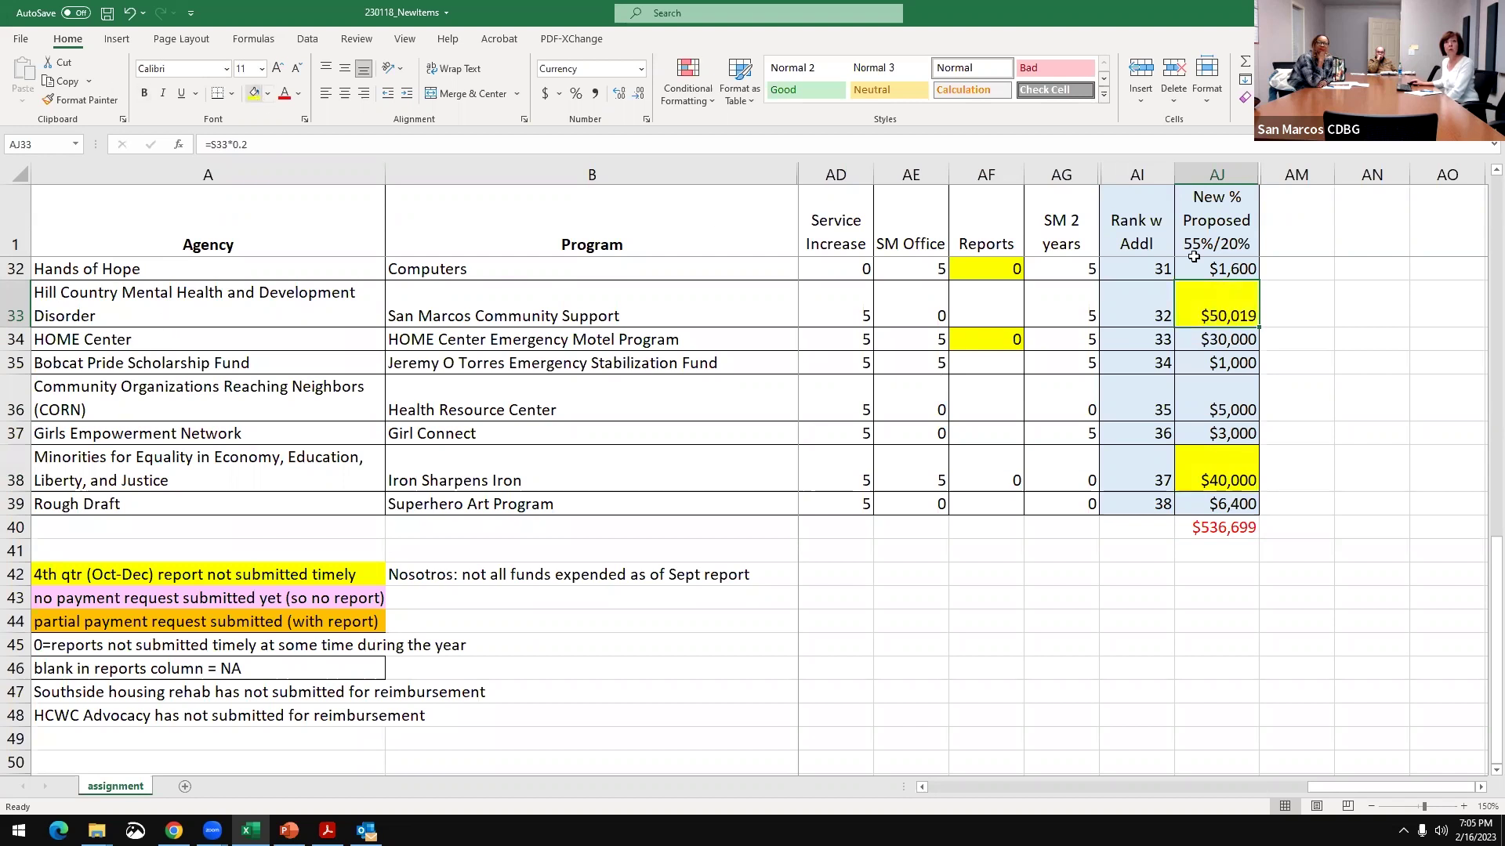
left_click(1203, 347)
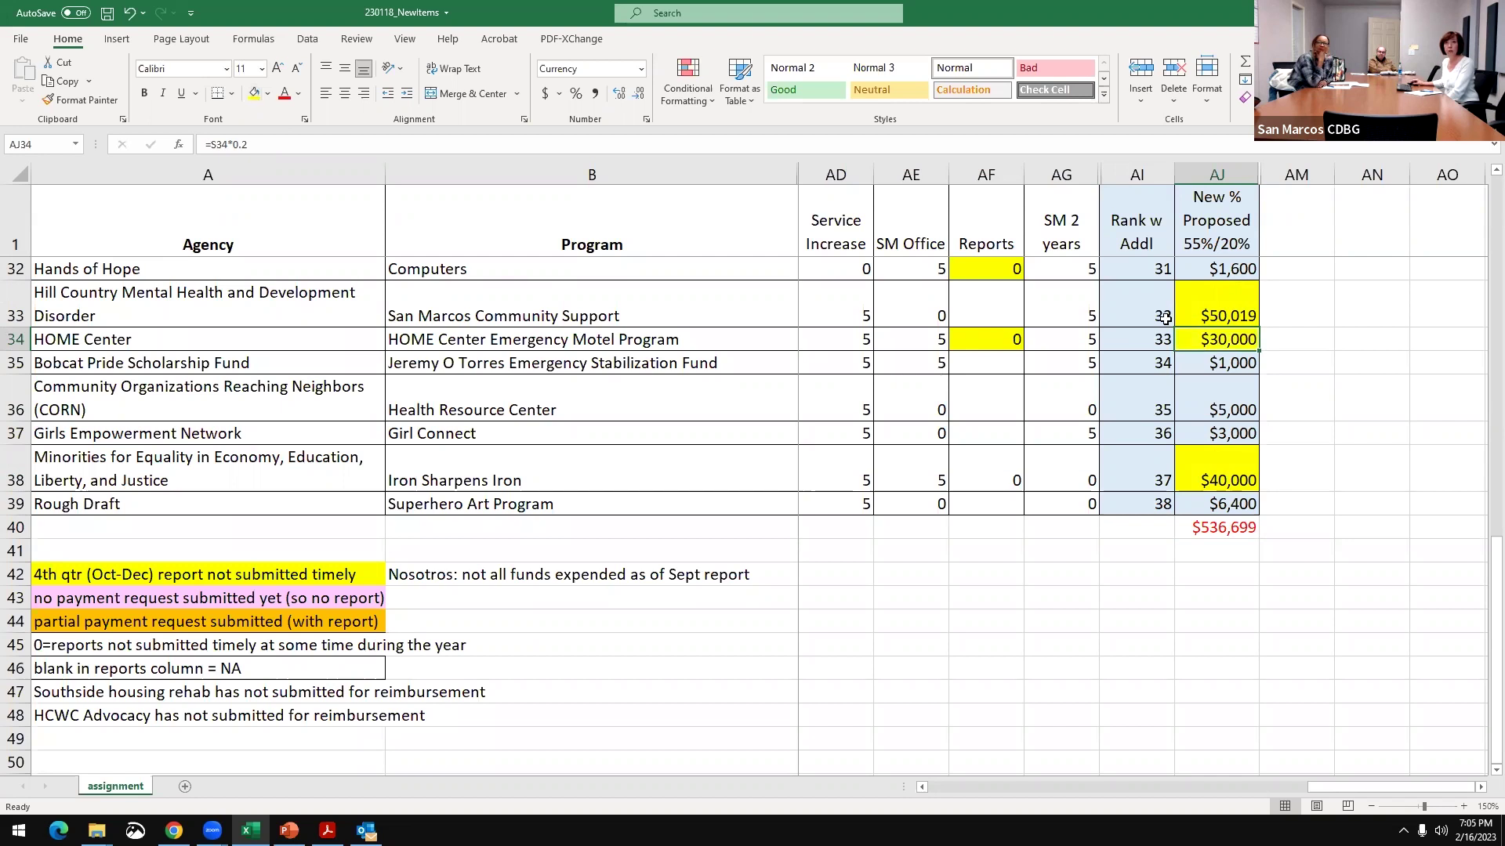
- Review the higher-ranked programs' new proposed amounts, comparing Family and Youth Success with ACCEYSS Programs
scroll(1145, 453, "up", 1)
scroll(1145, 453, "up", 2)
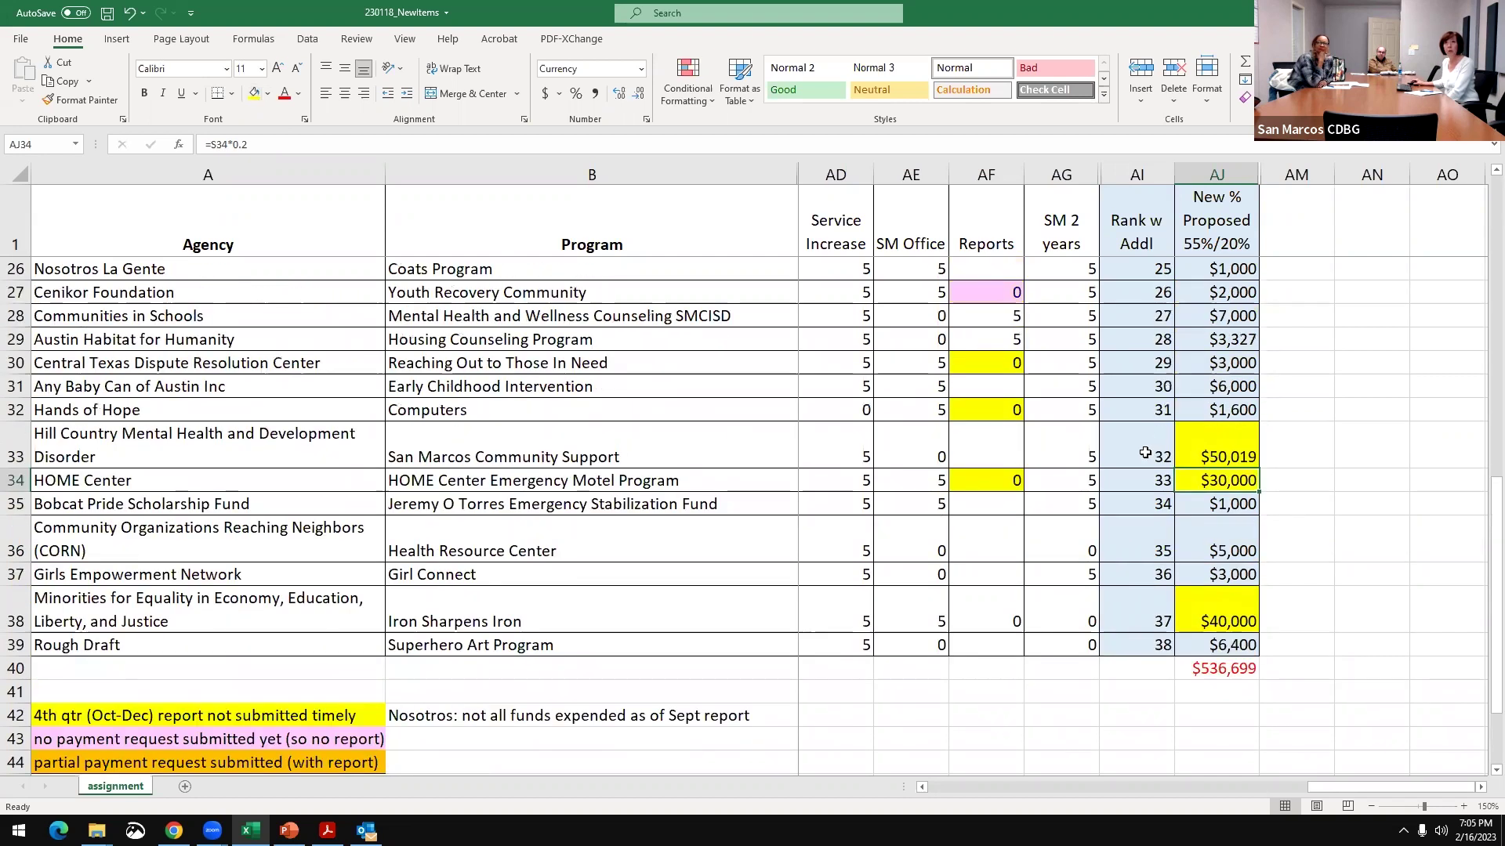
scroll(1146, 453, "up", 3)
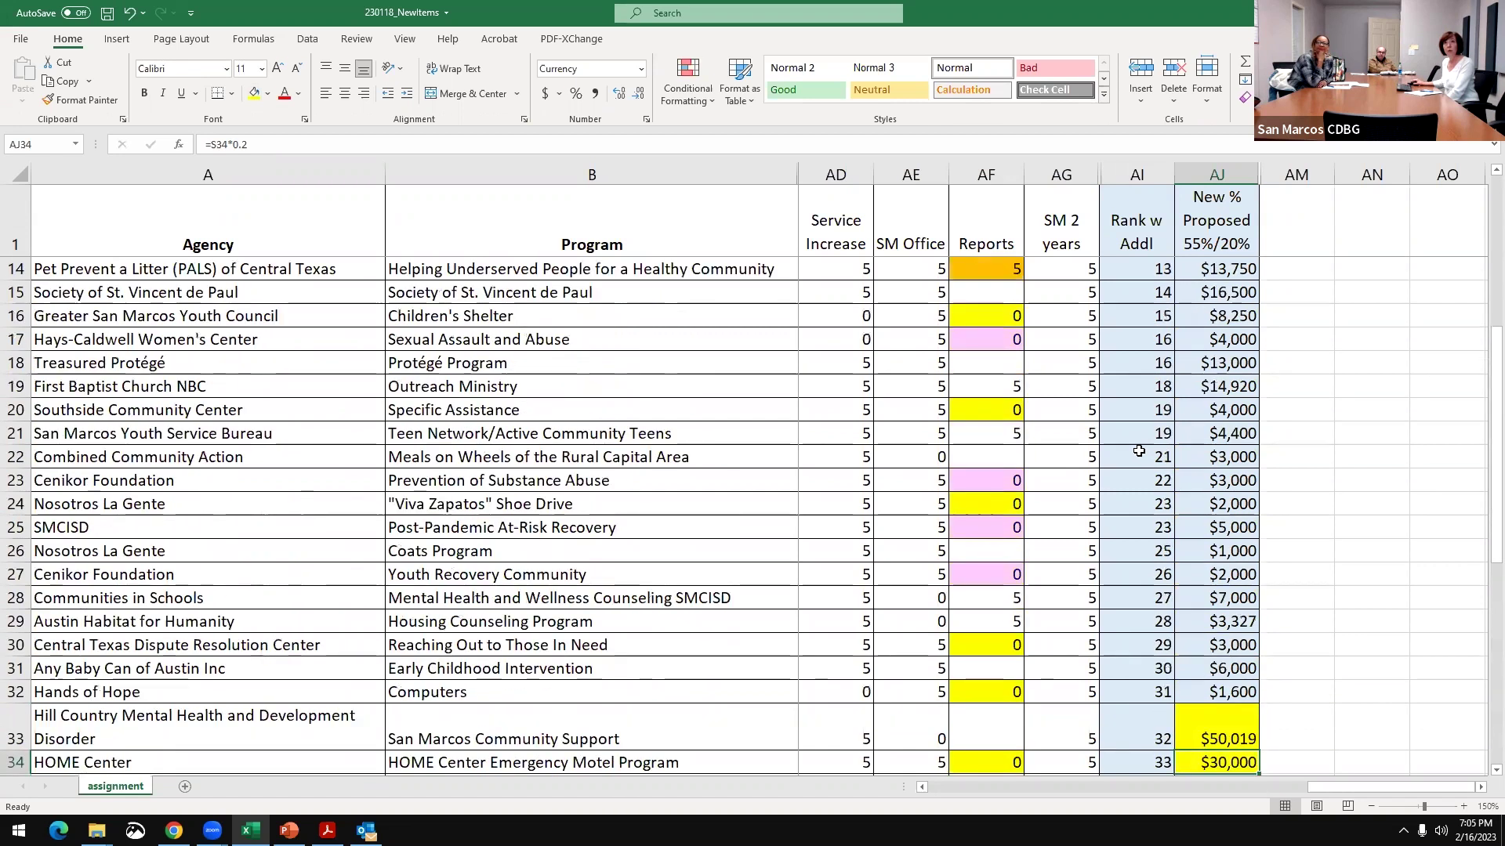
scroll(1139, 452, "up", 1)
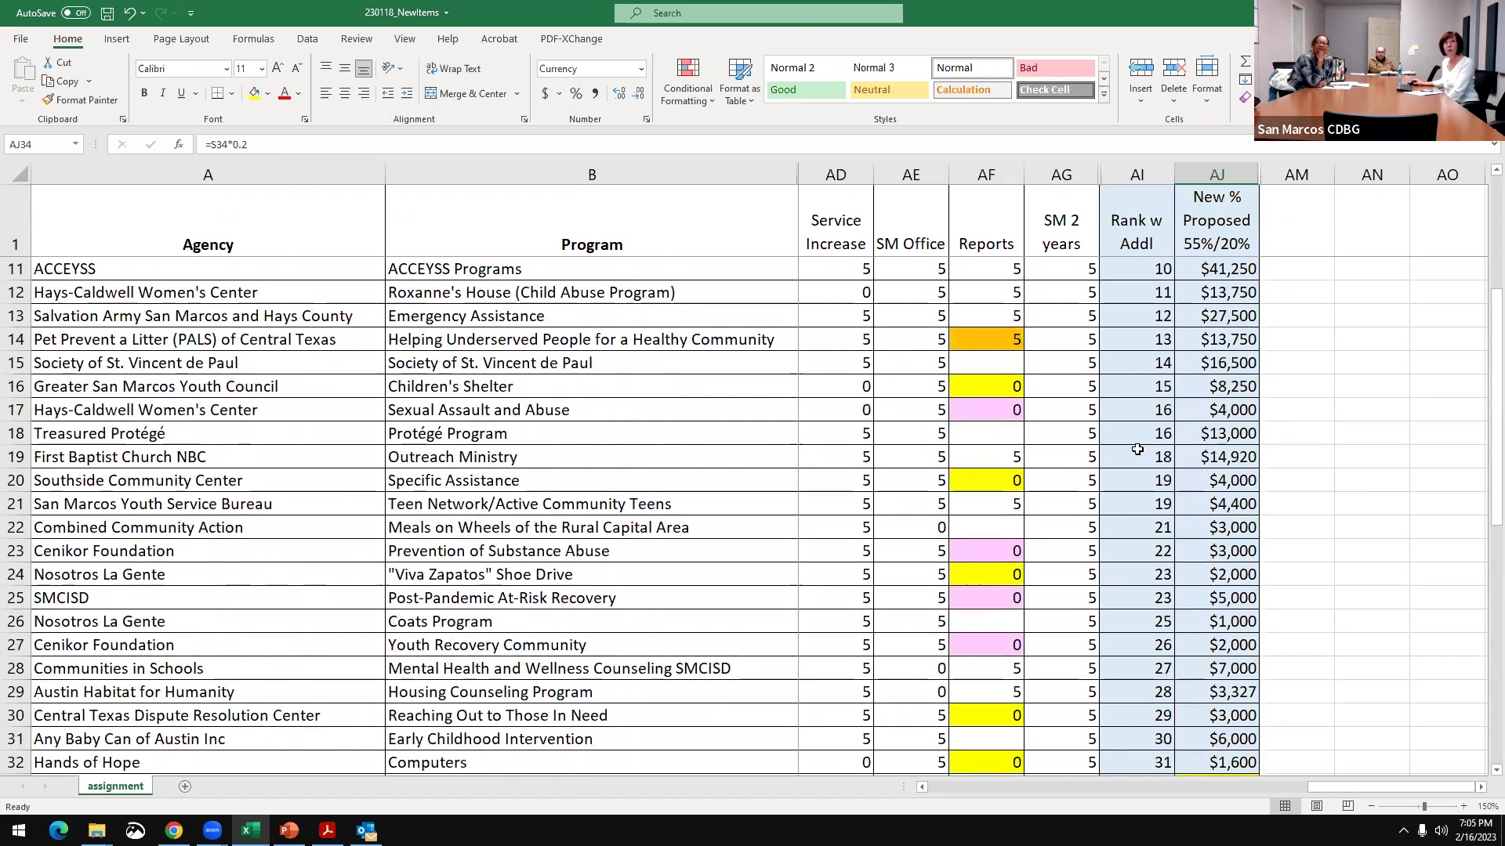
left_click(1215, 269)
scroll(1182, 446, "up", 1)
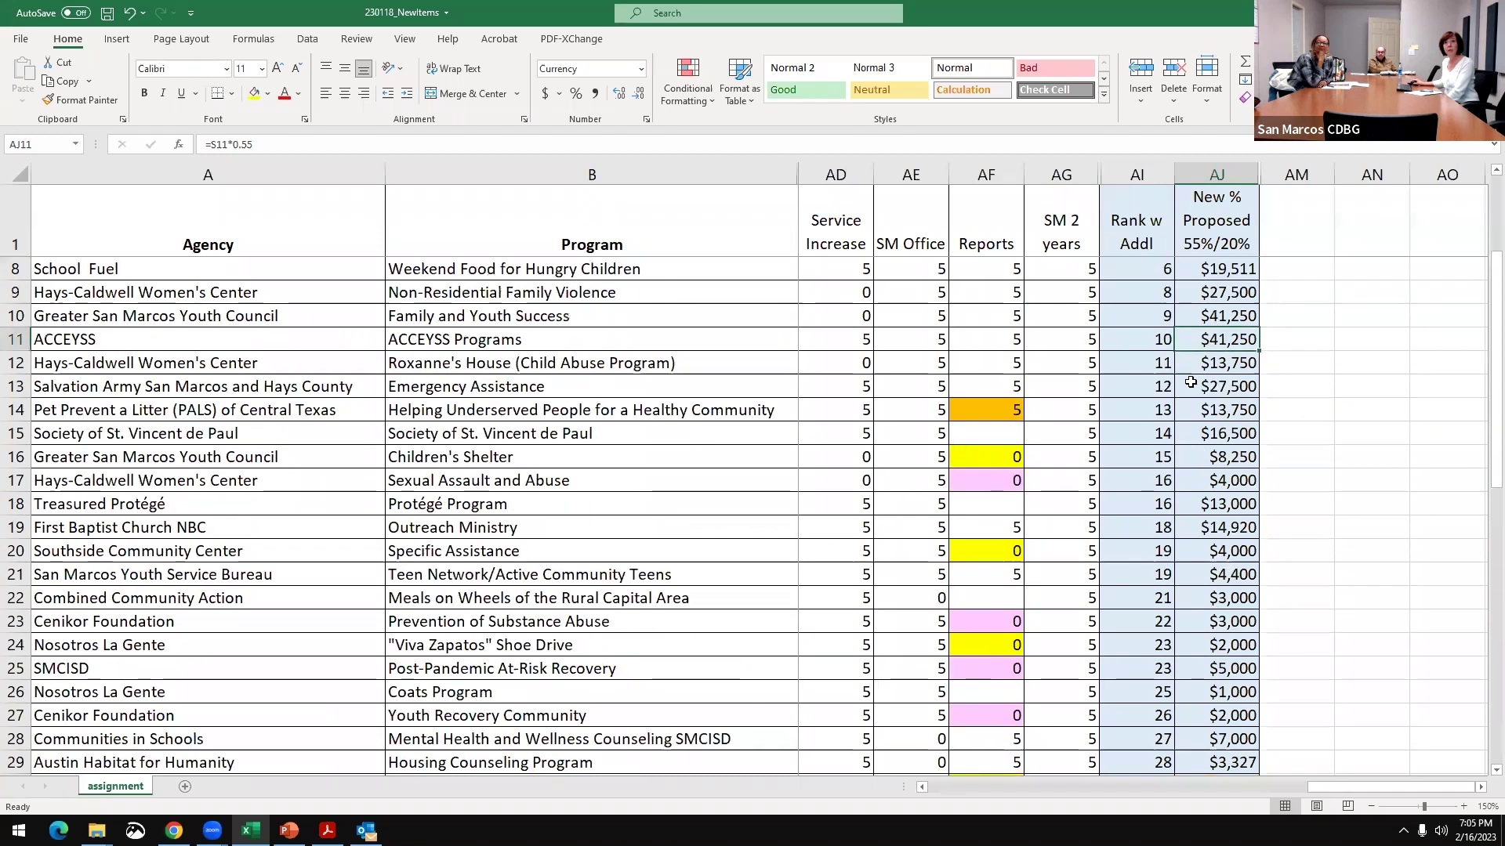
scroll(1209, 436, "up", 1)
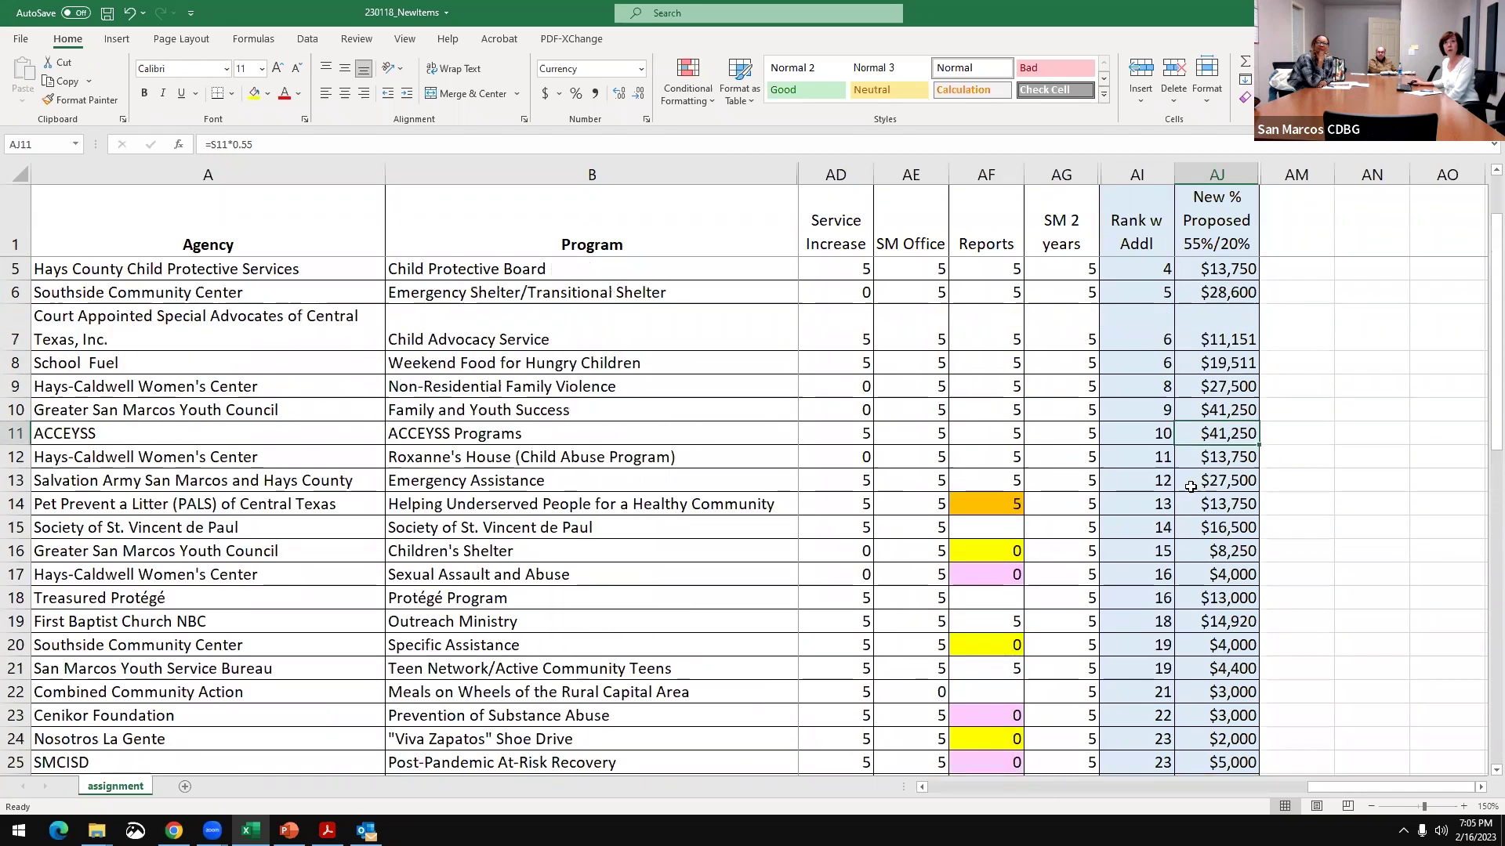
left_click(1197, 414)
left_click(1199, 424, "shift")
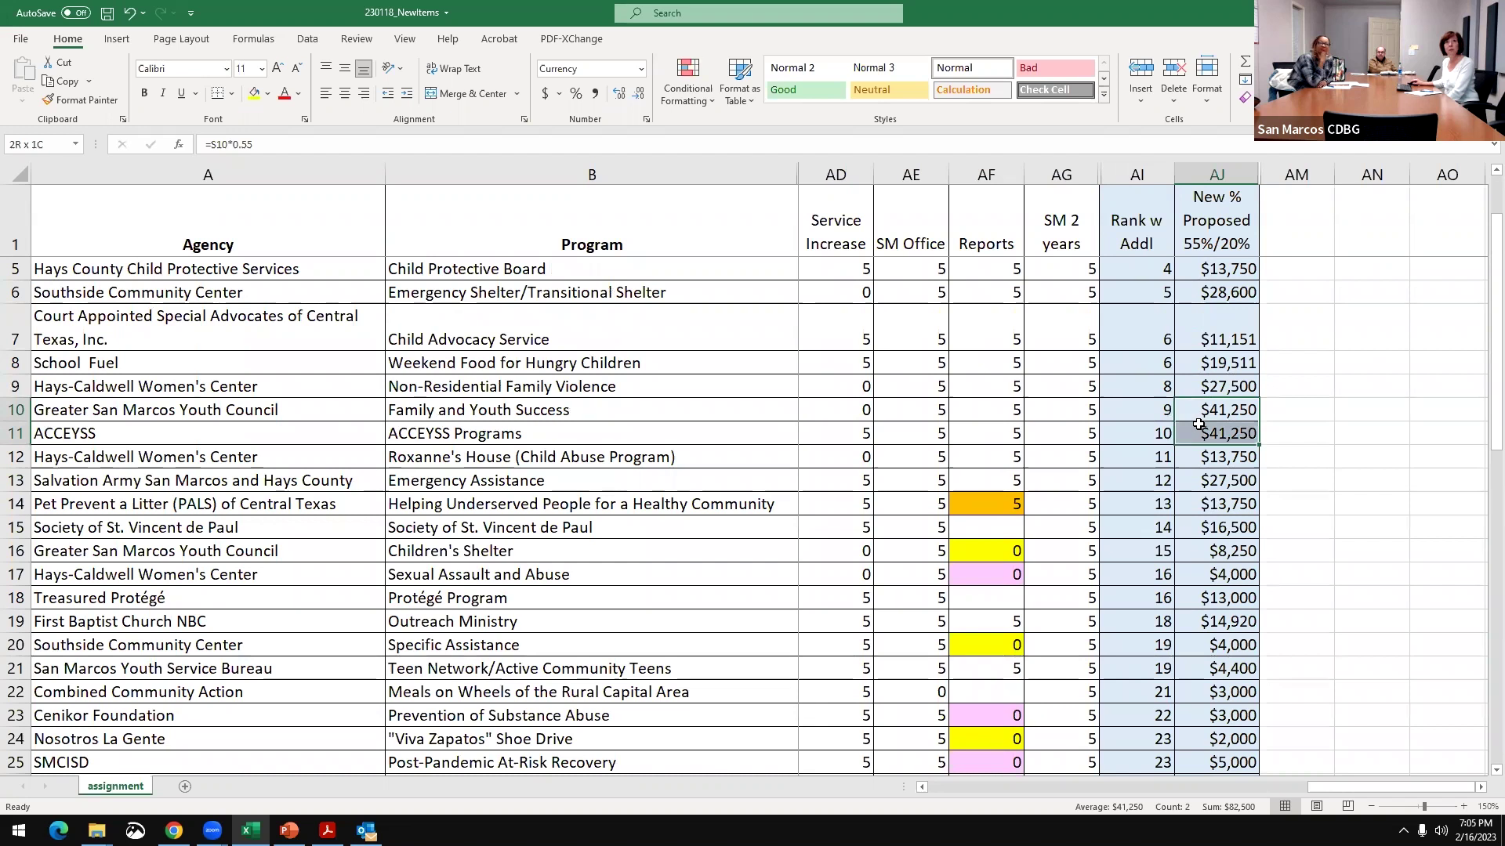
left_click_drag(1197, 424, 1192, 424)
scroll(1201, 431, "up", 1)
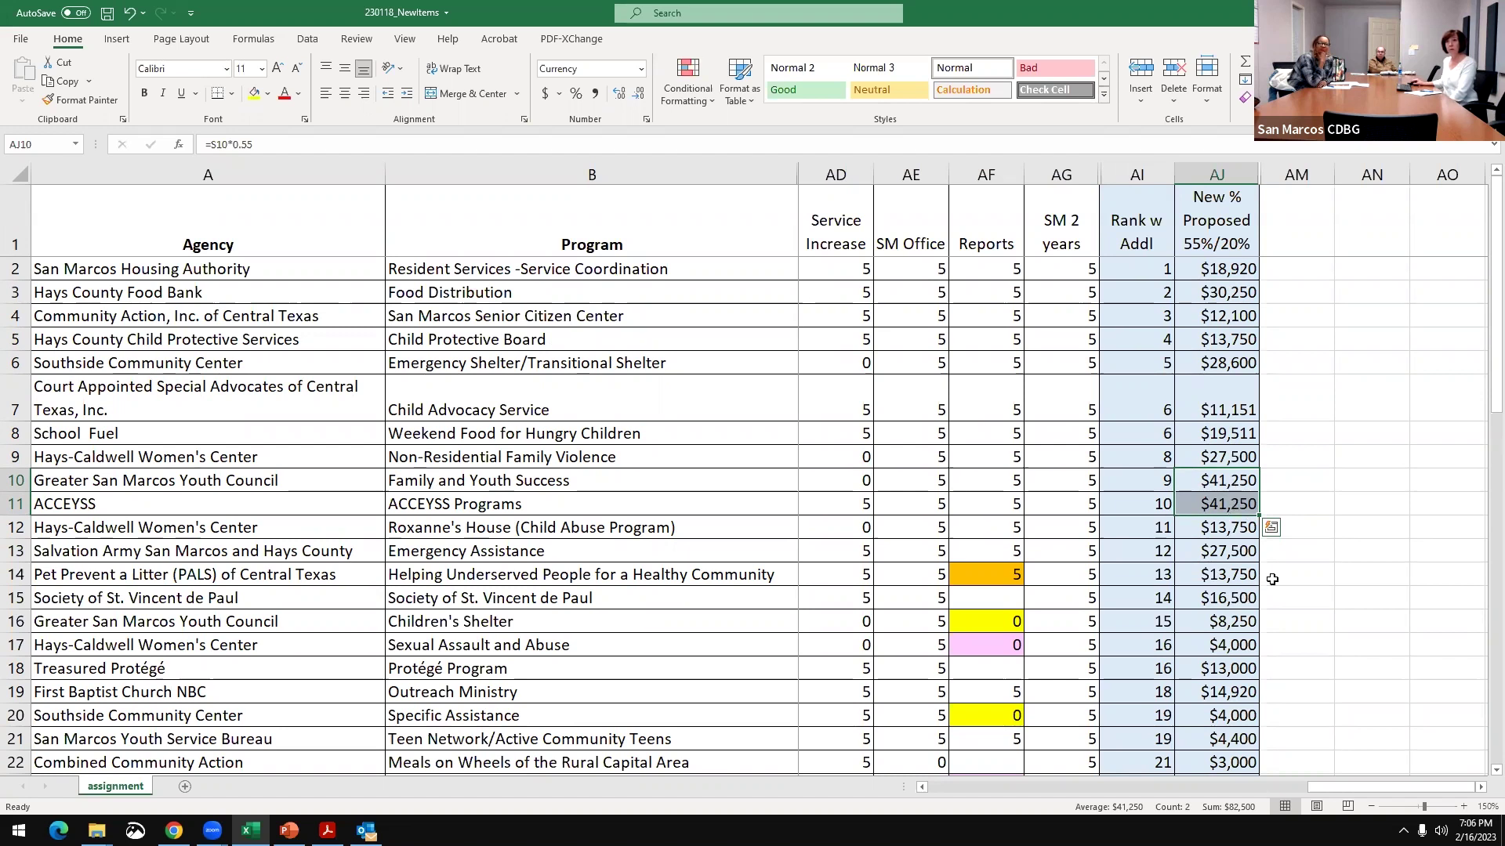
left_click(1364, 600)
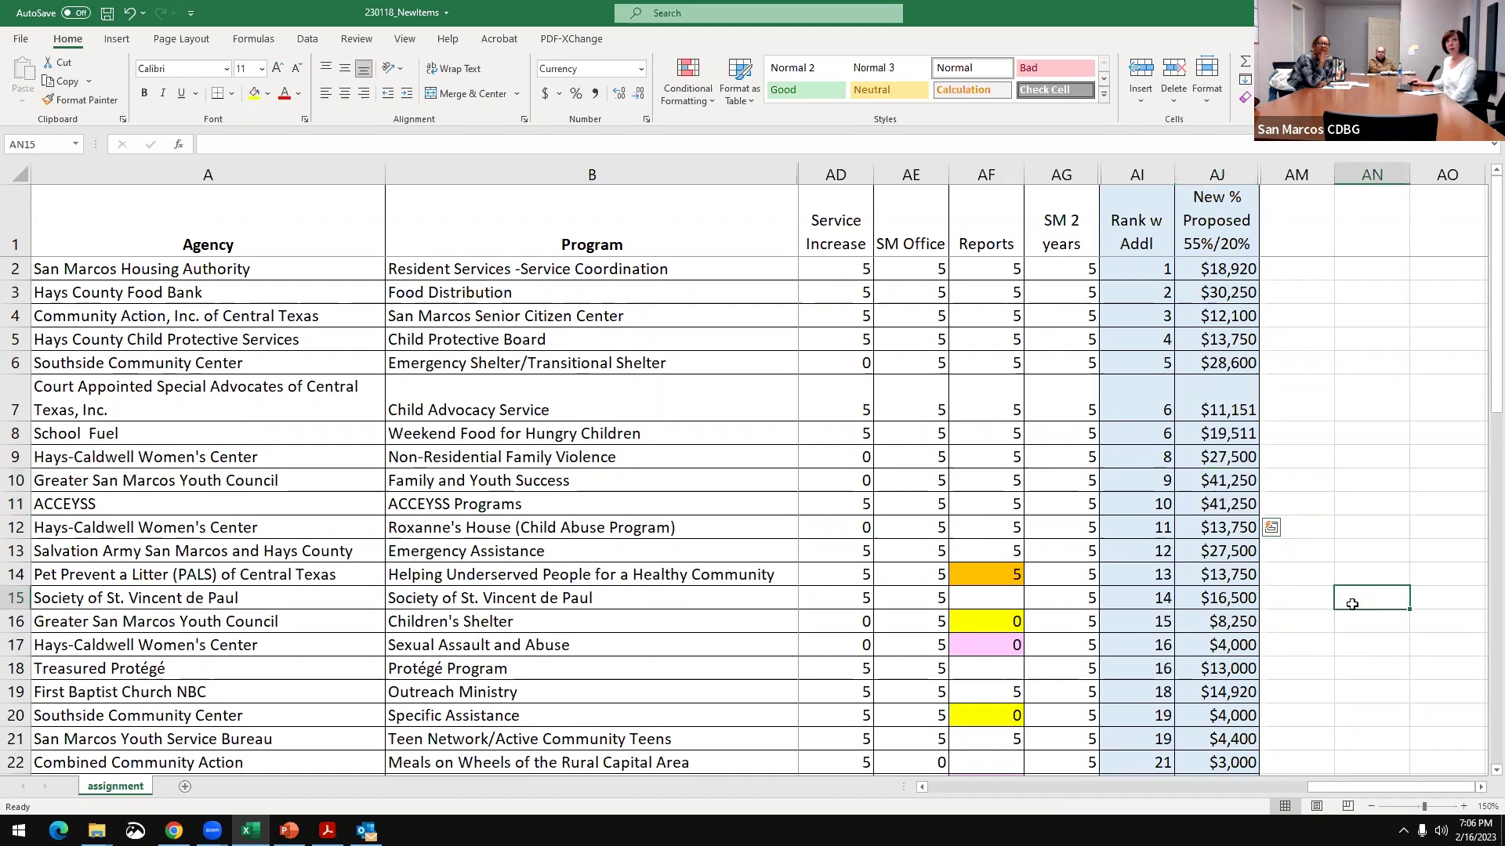
- Examine the new proposed amounts from Hays County Food Bank down to the column total
left_click(1234, 291)
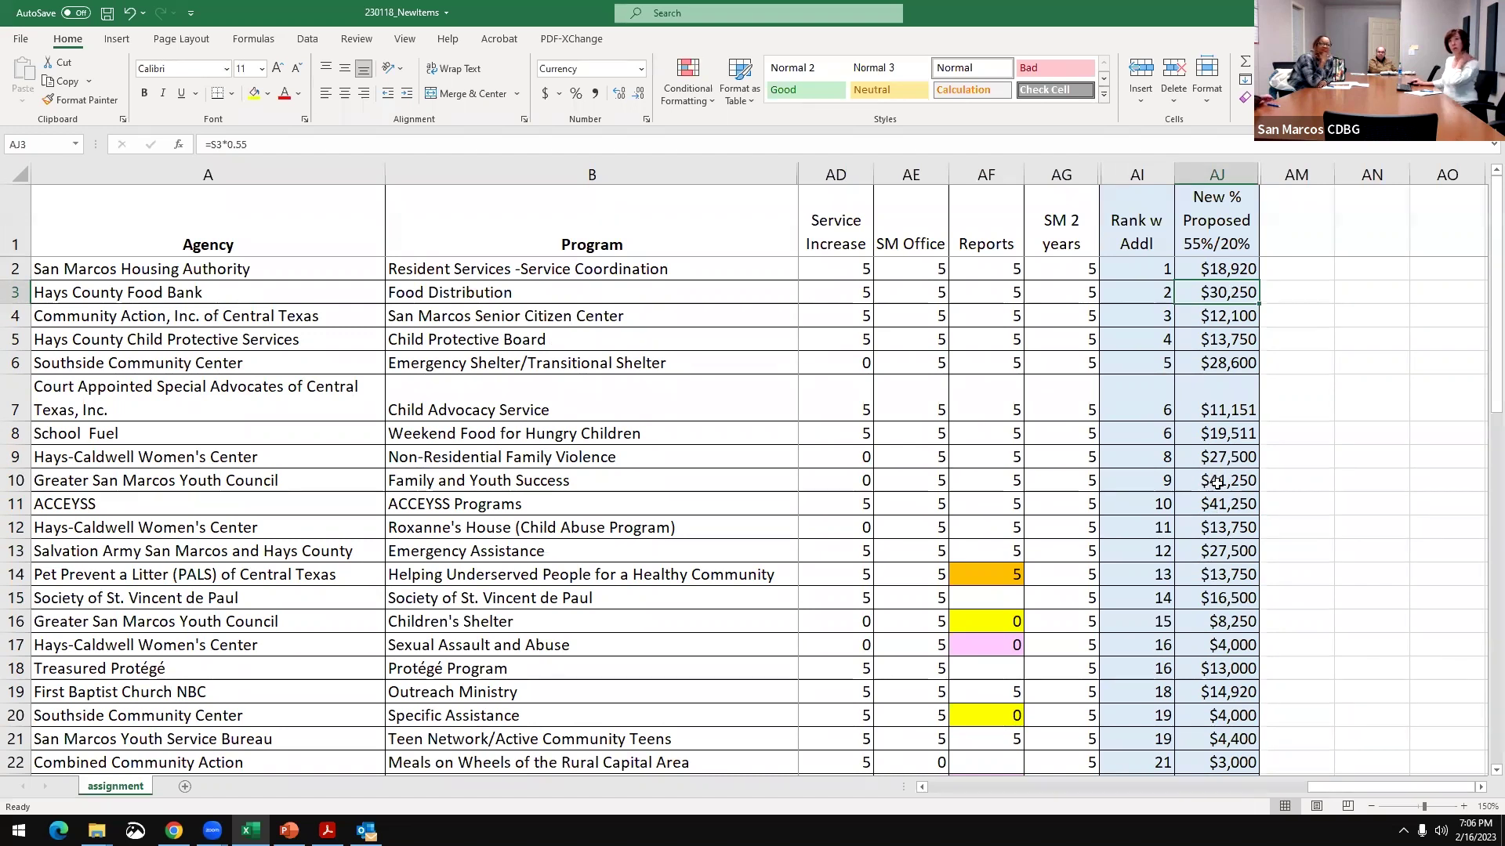
scroll(1219, 480, "down", 1)
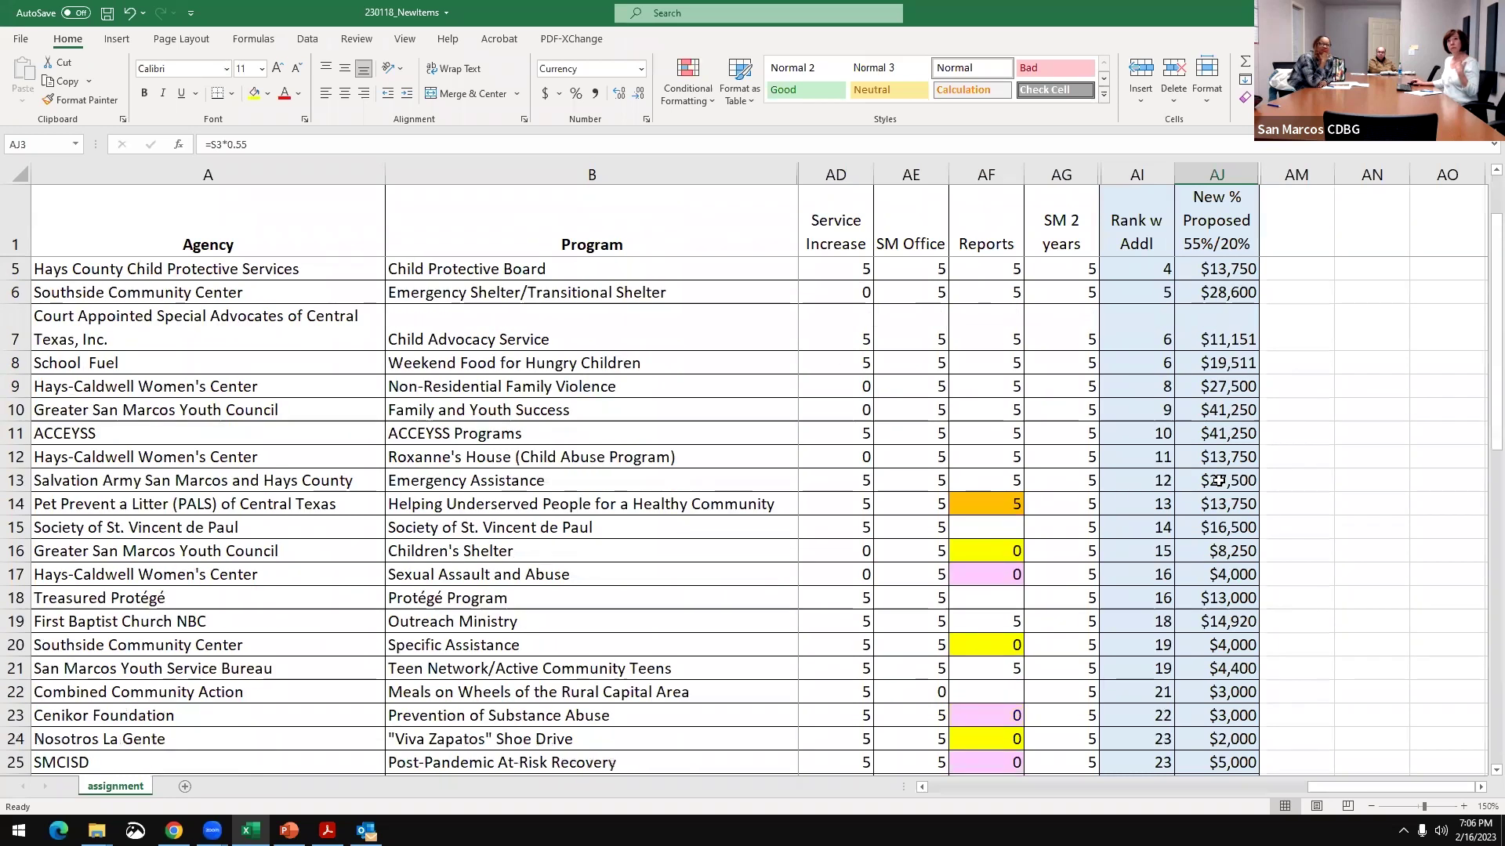
scroll(1215, 501, "down", 2)
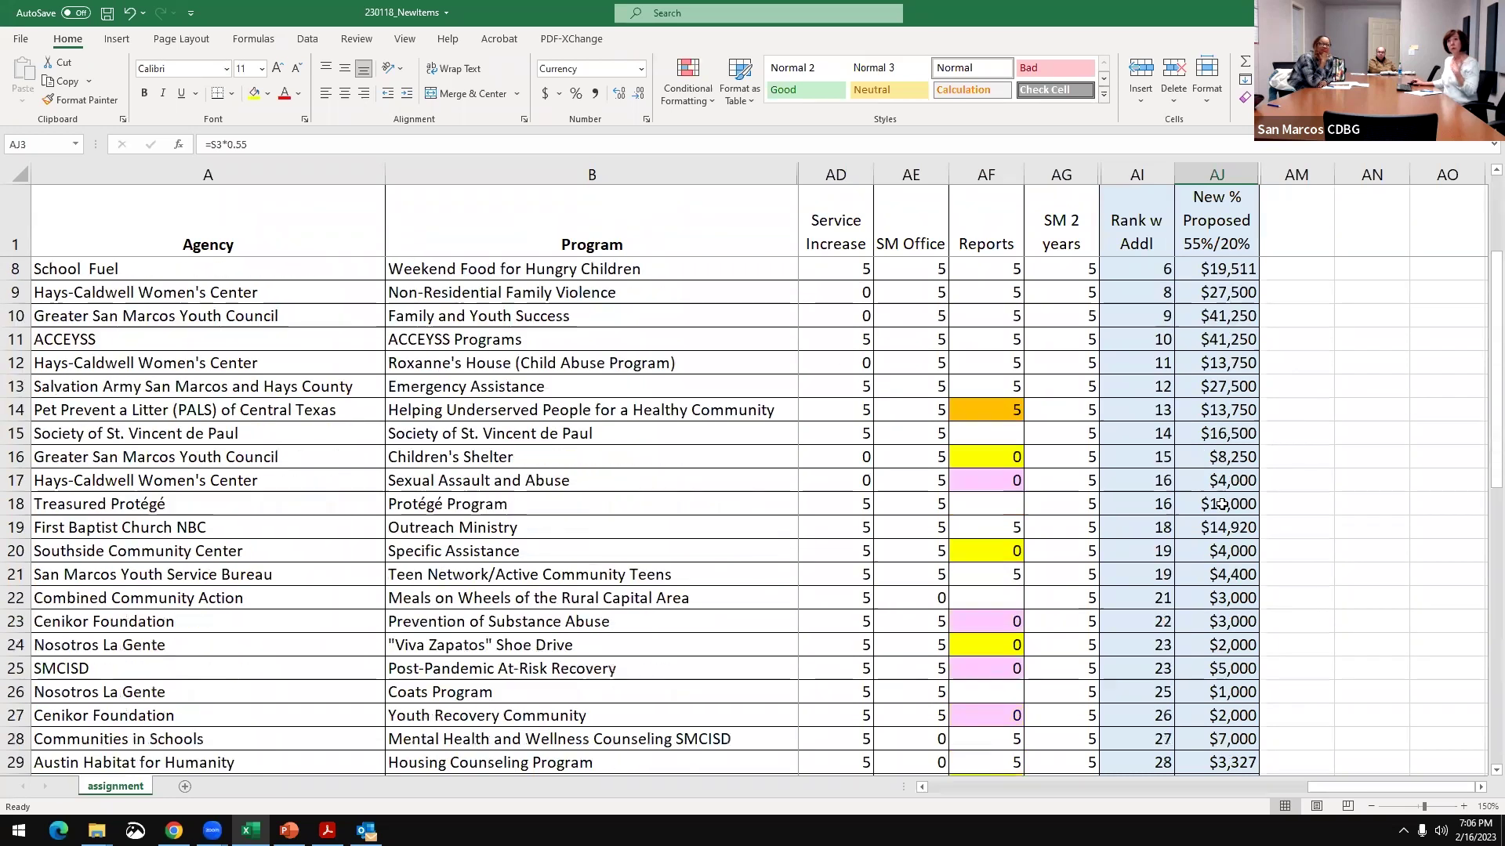
scroll(1211, 505, "down", 1)
scroll(1222, 510, "down", 2)
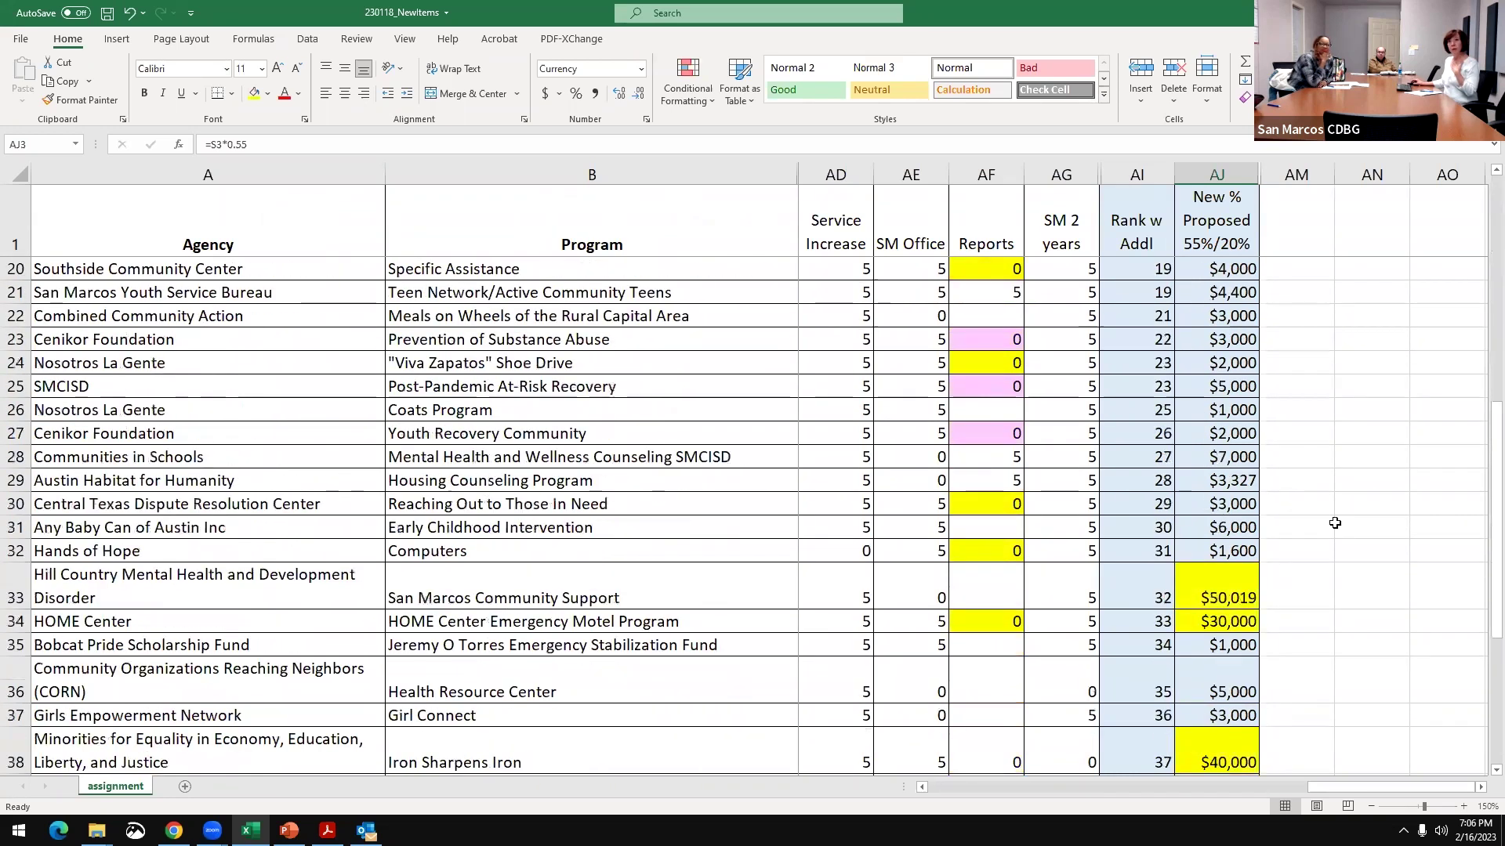
scroll(1317, 570, "down", 1)
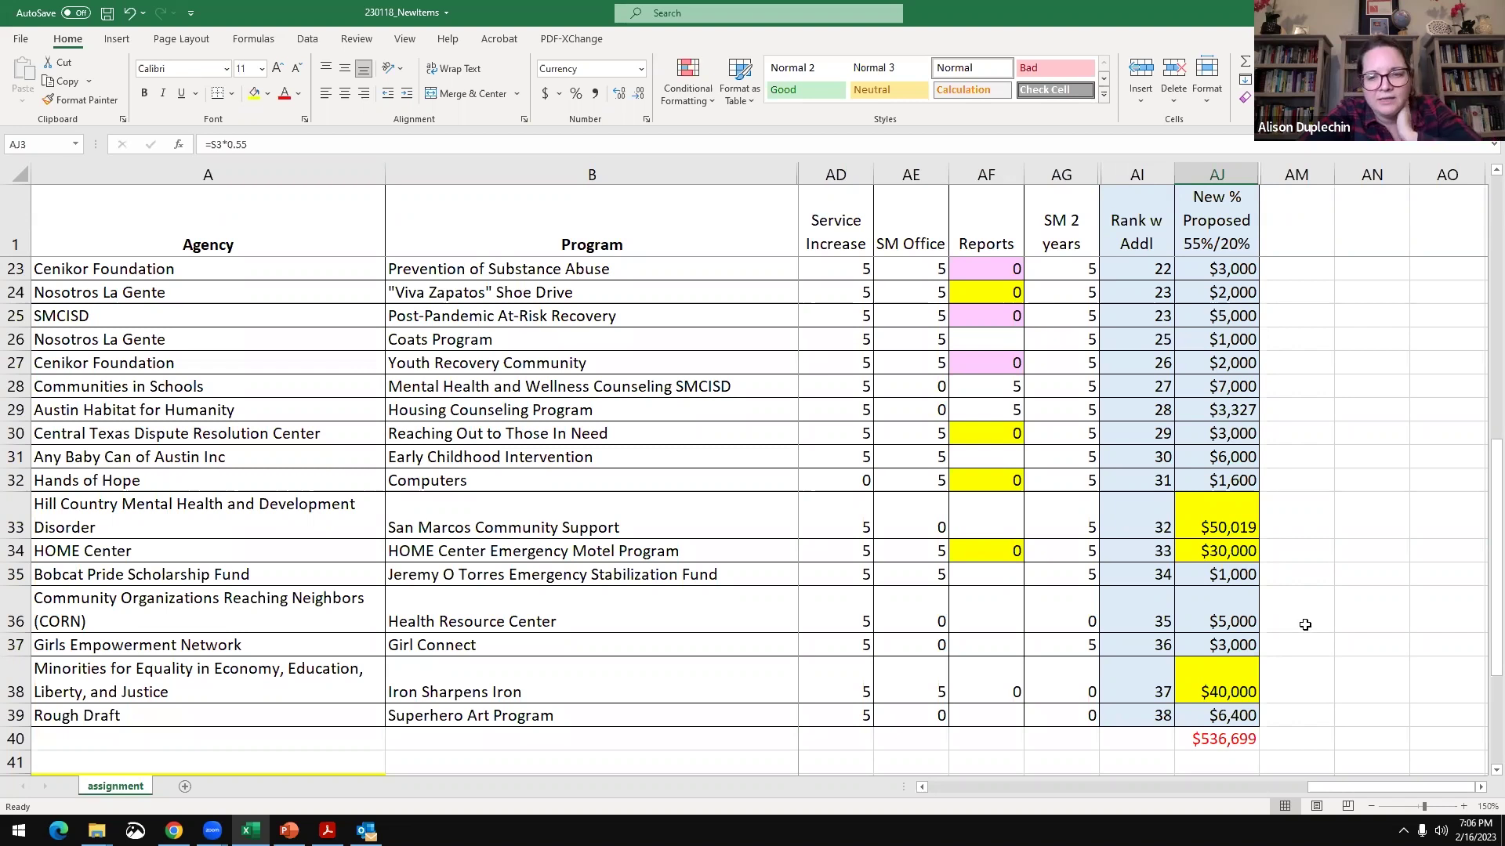
- Check the reports, rank, original request and board recommendation for San Marcos Community Support
left_click(1017, 520)
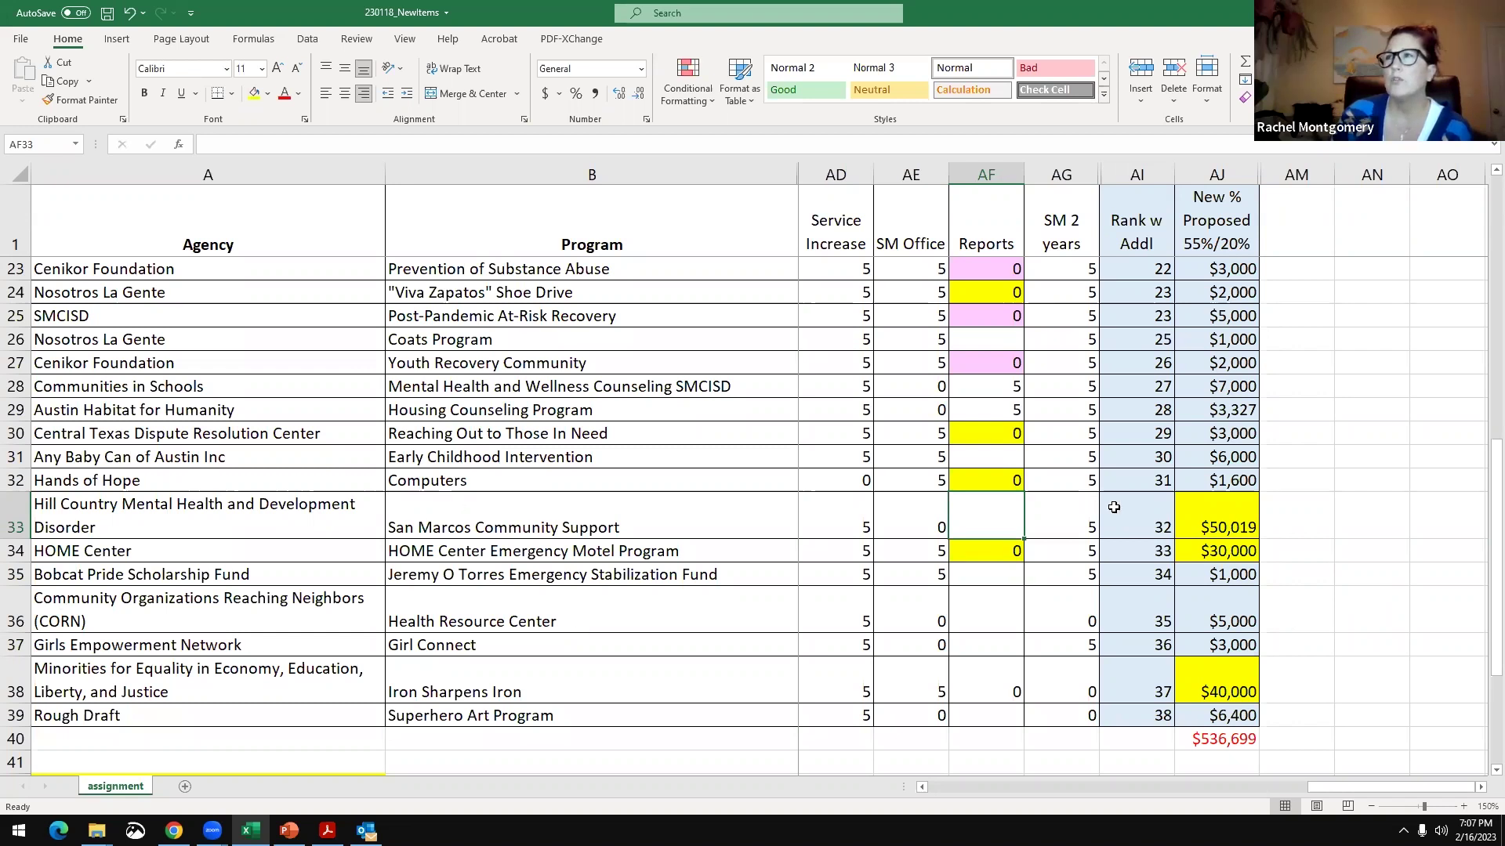
left_click(1215, 519)
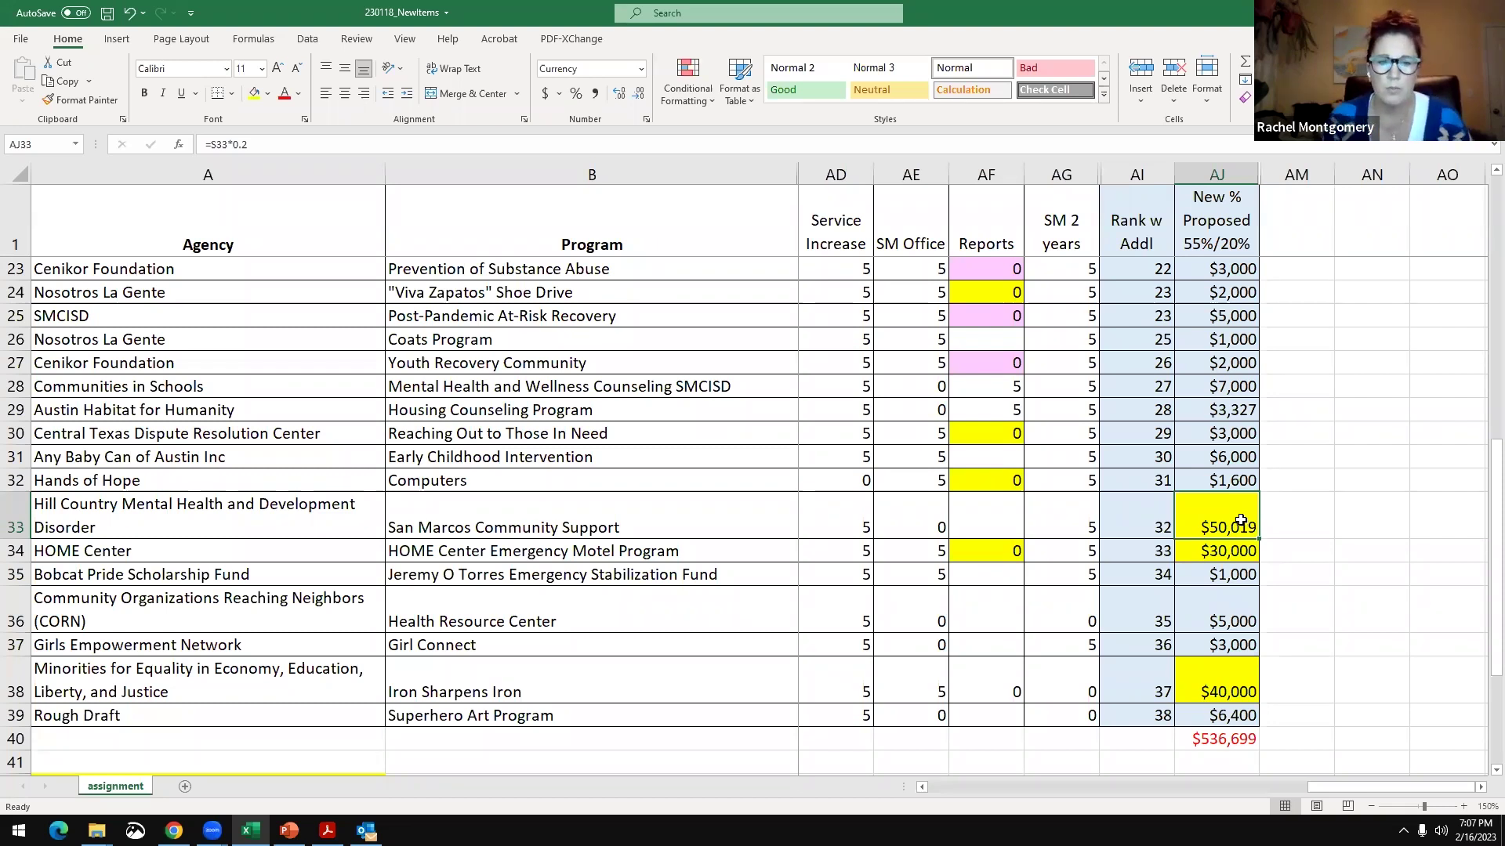
left_click(1151, 524)
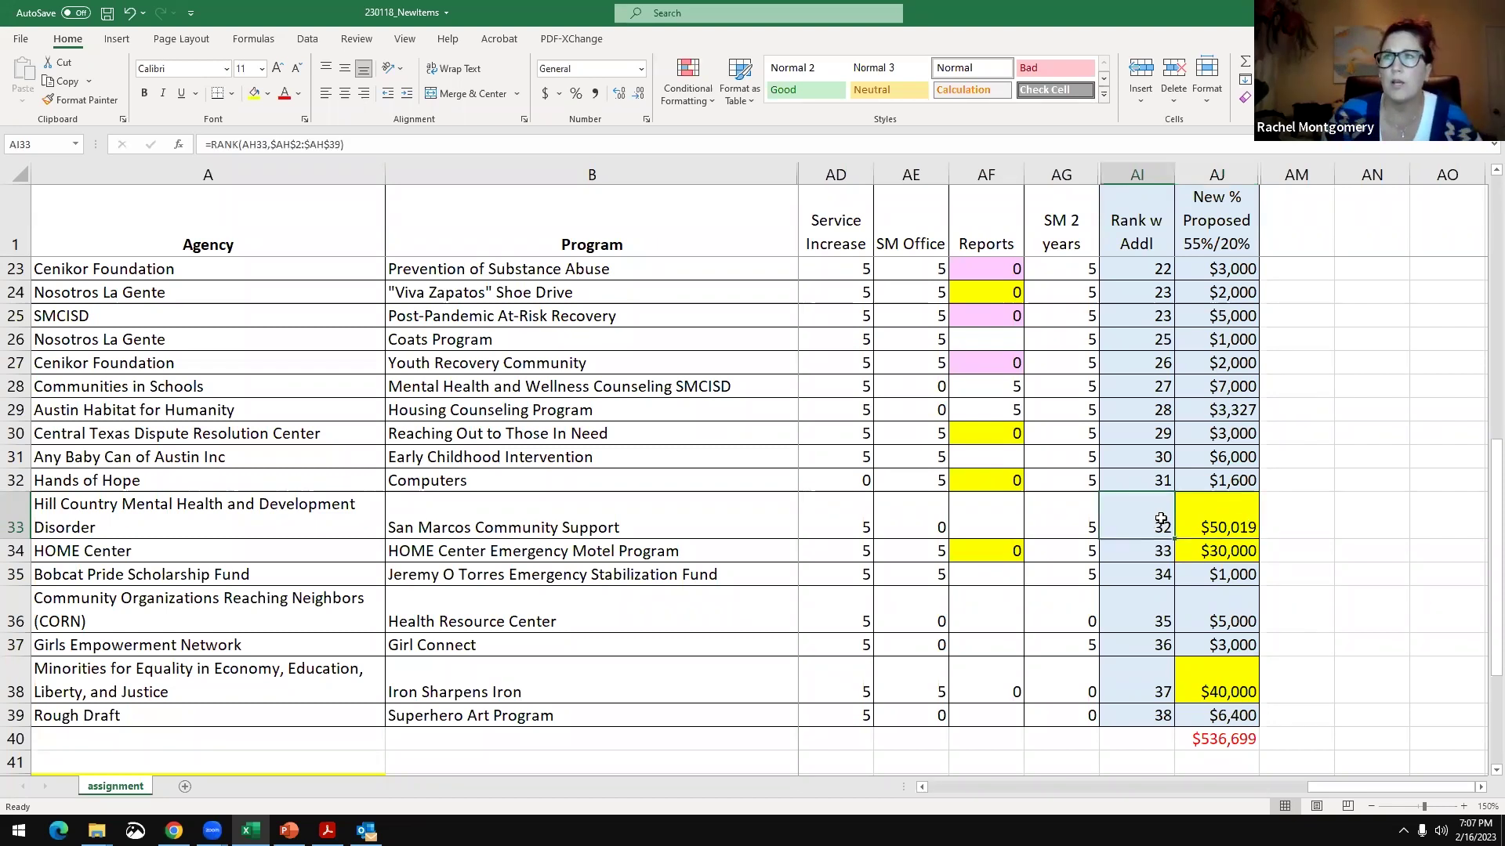
key("Left")
key("Left")
key("Left")
key("Left")
key("Left")
key("Left")
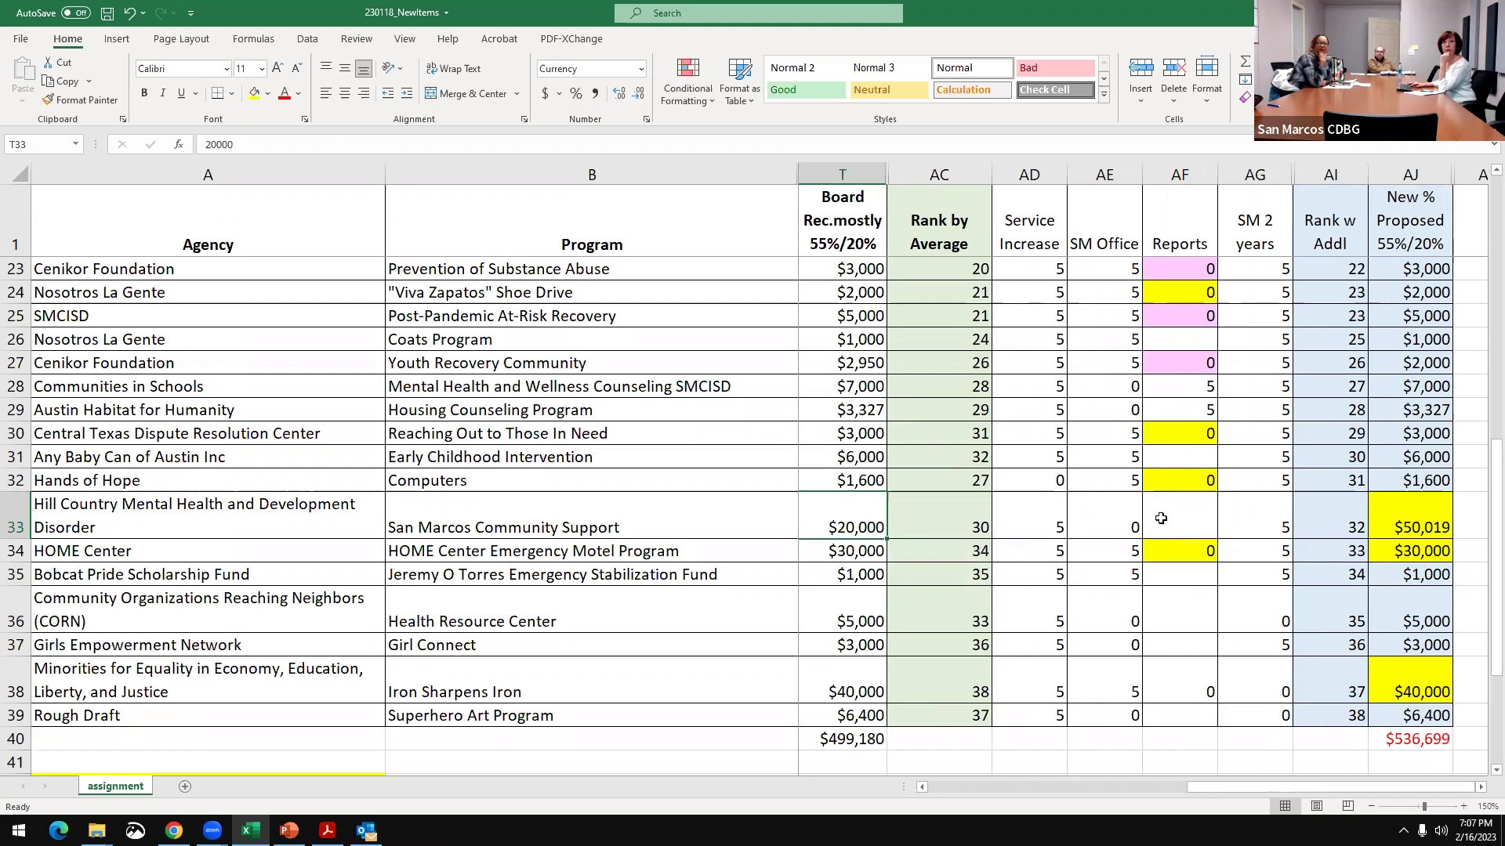
key("Left")
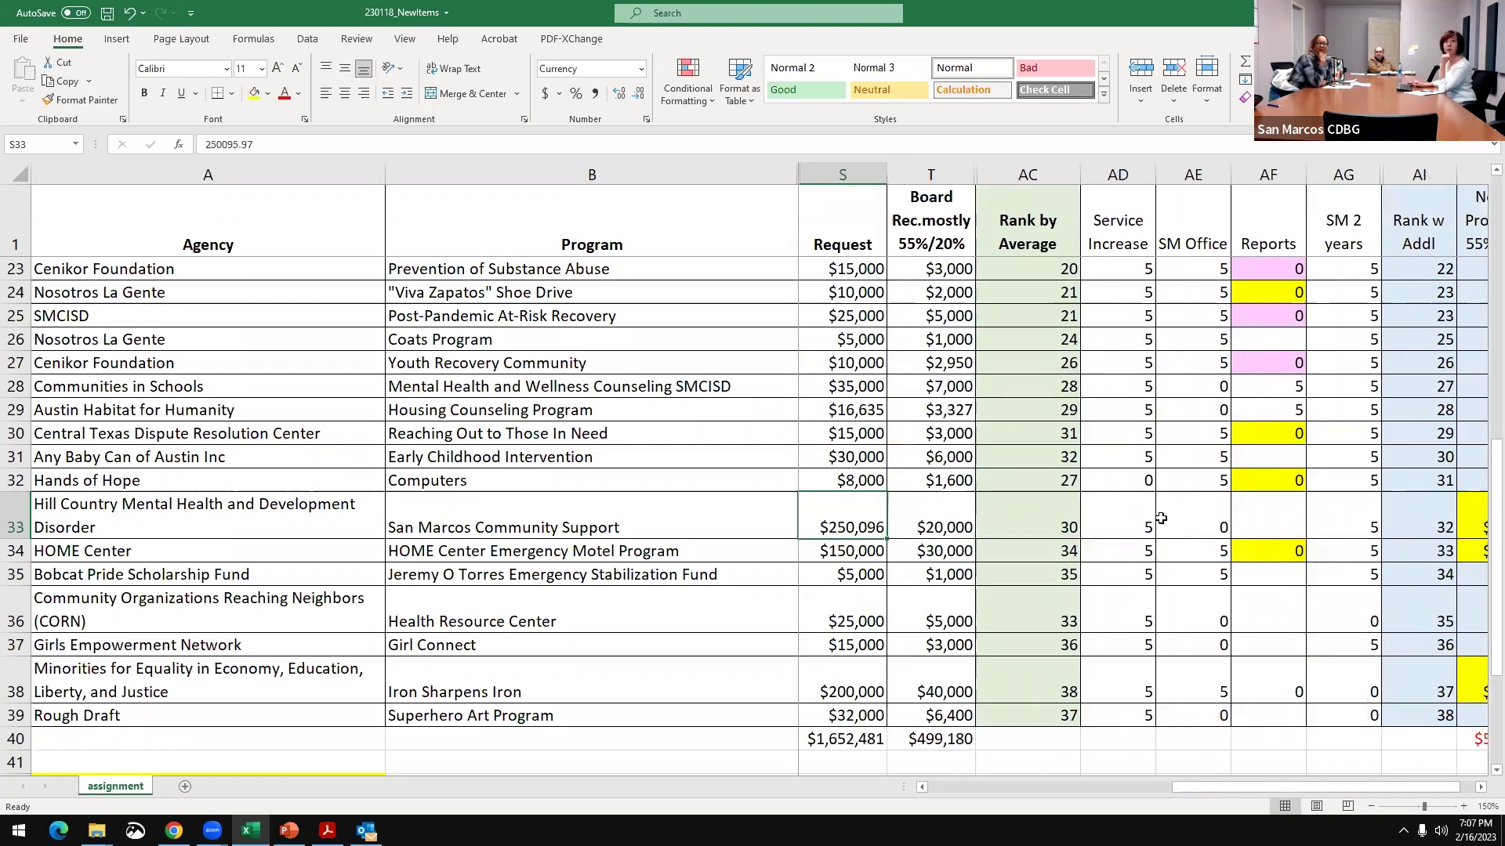
key("Right")
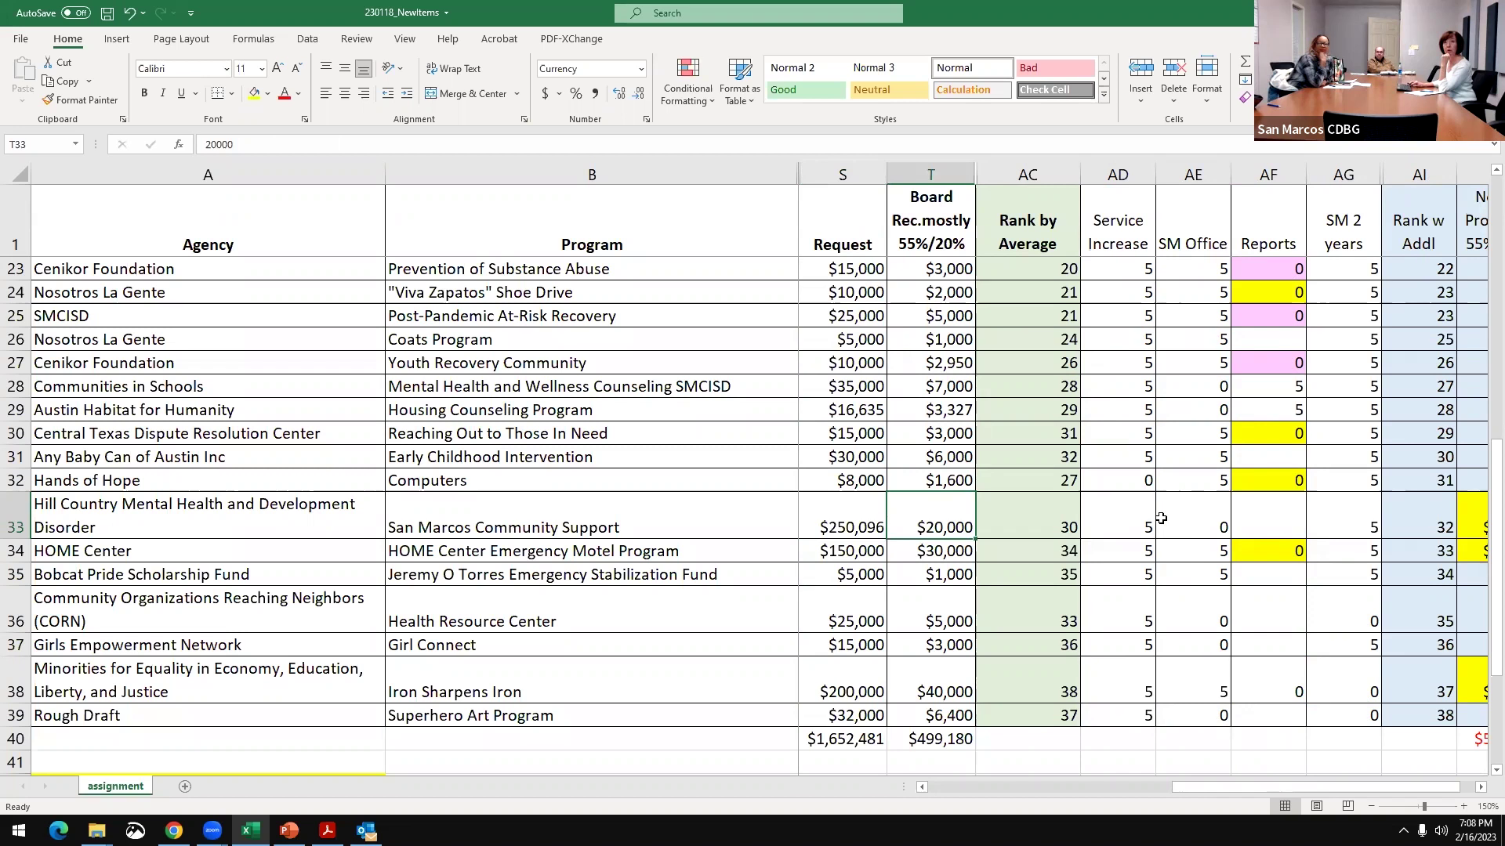
- Set the new proposed amount for San Marcos Community Support to 20000
key("Right")
key("Right")
key("Right")
key("Right")
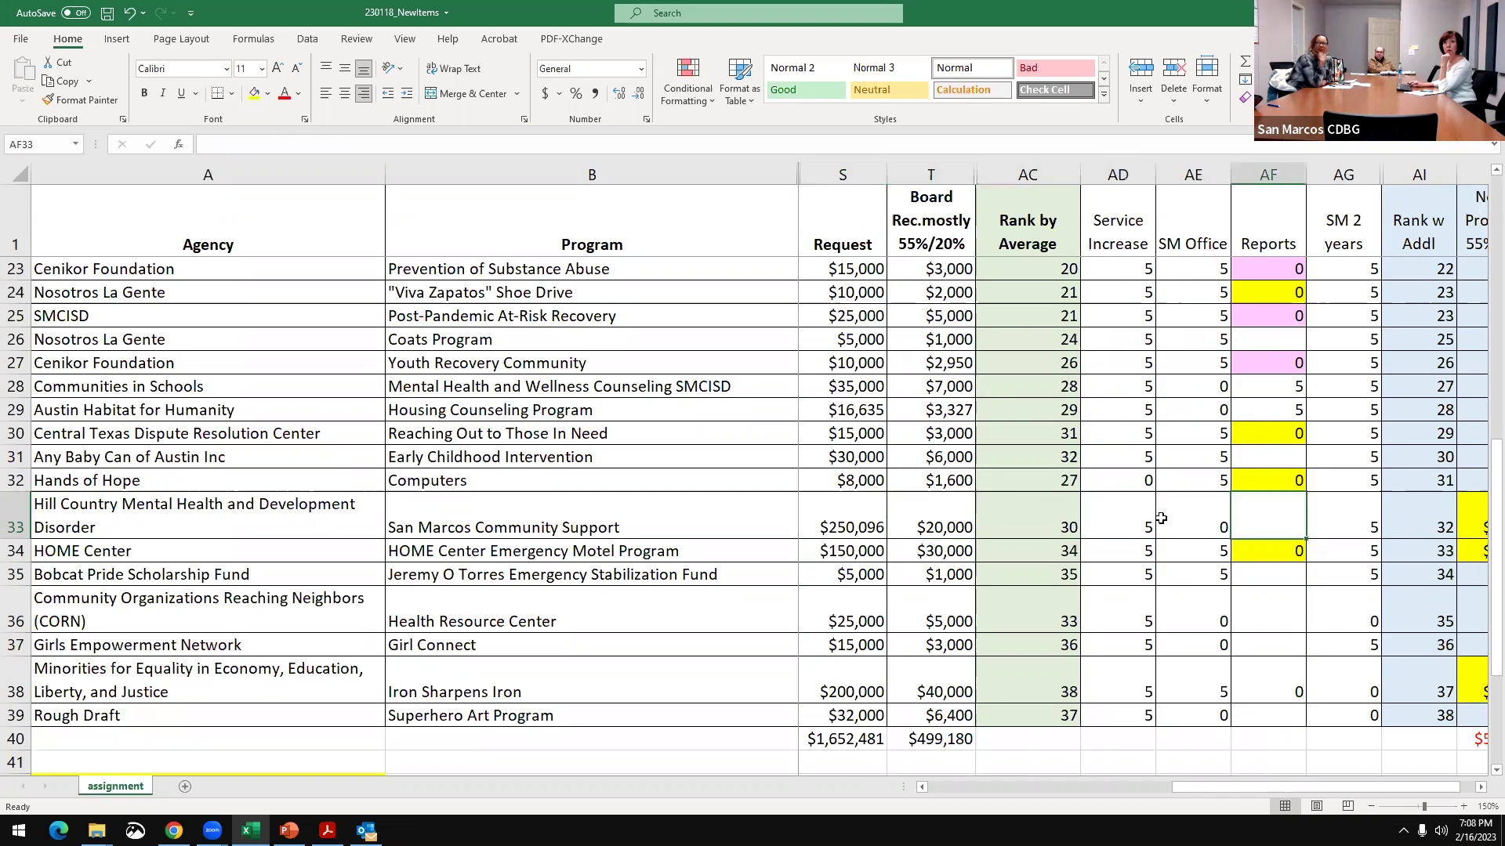
key("Right")
key("Right")
key("Right")
key("Right")
key("Right")
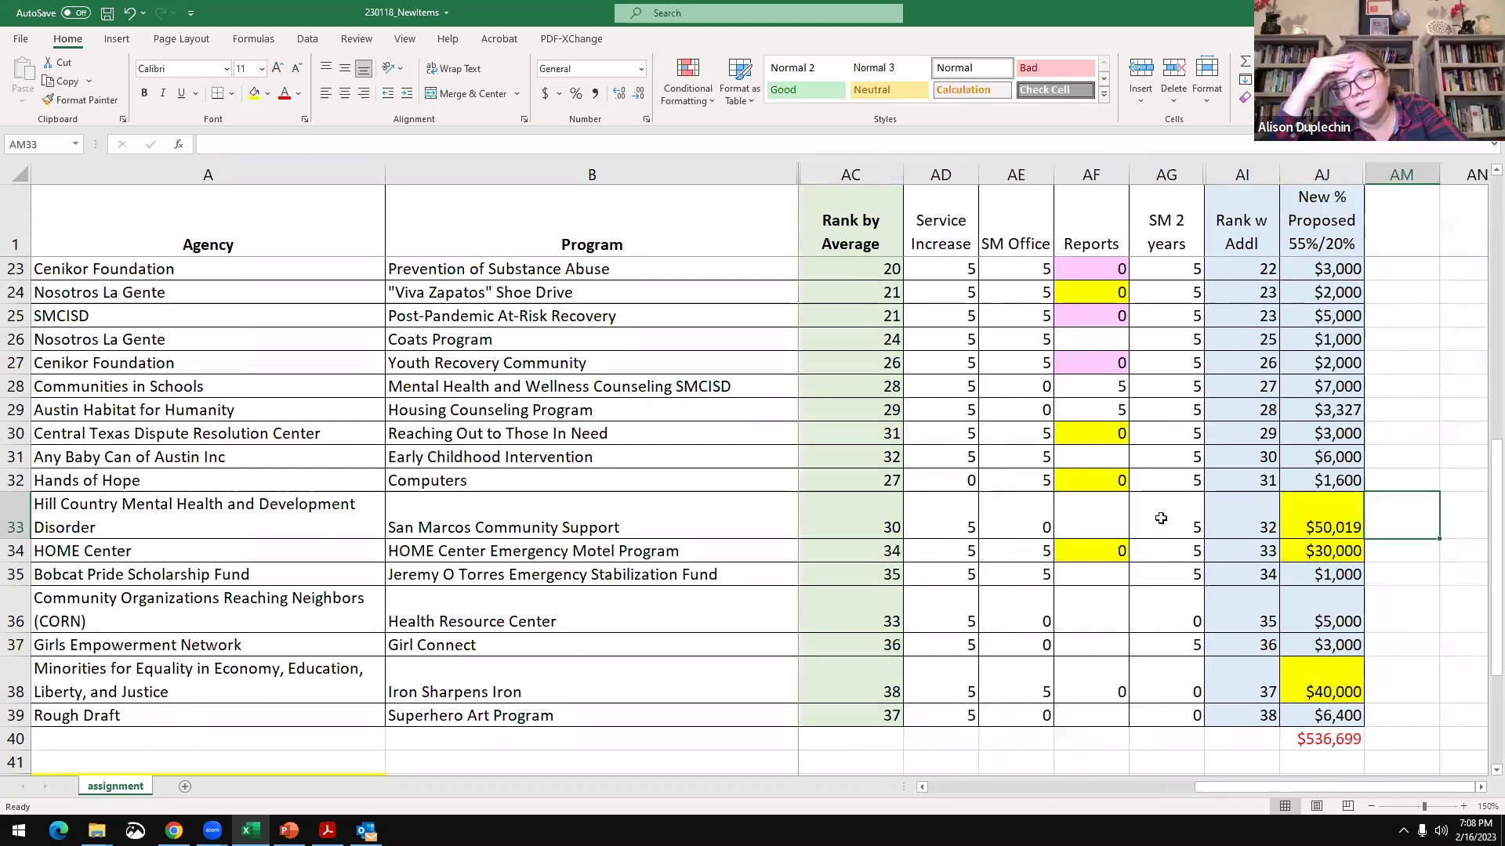
key("Left")
key("Left")
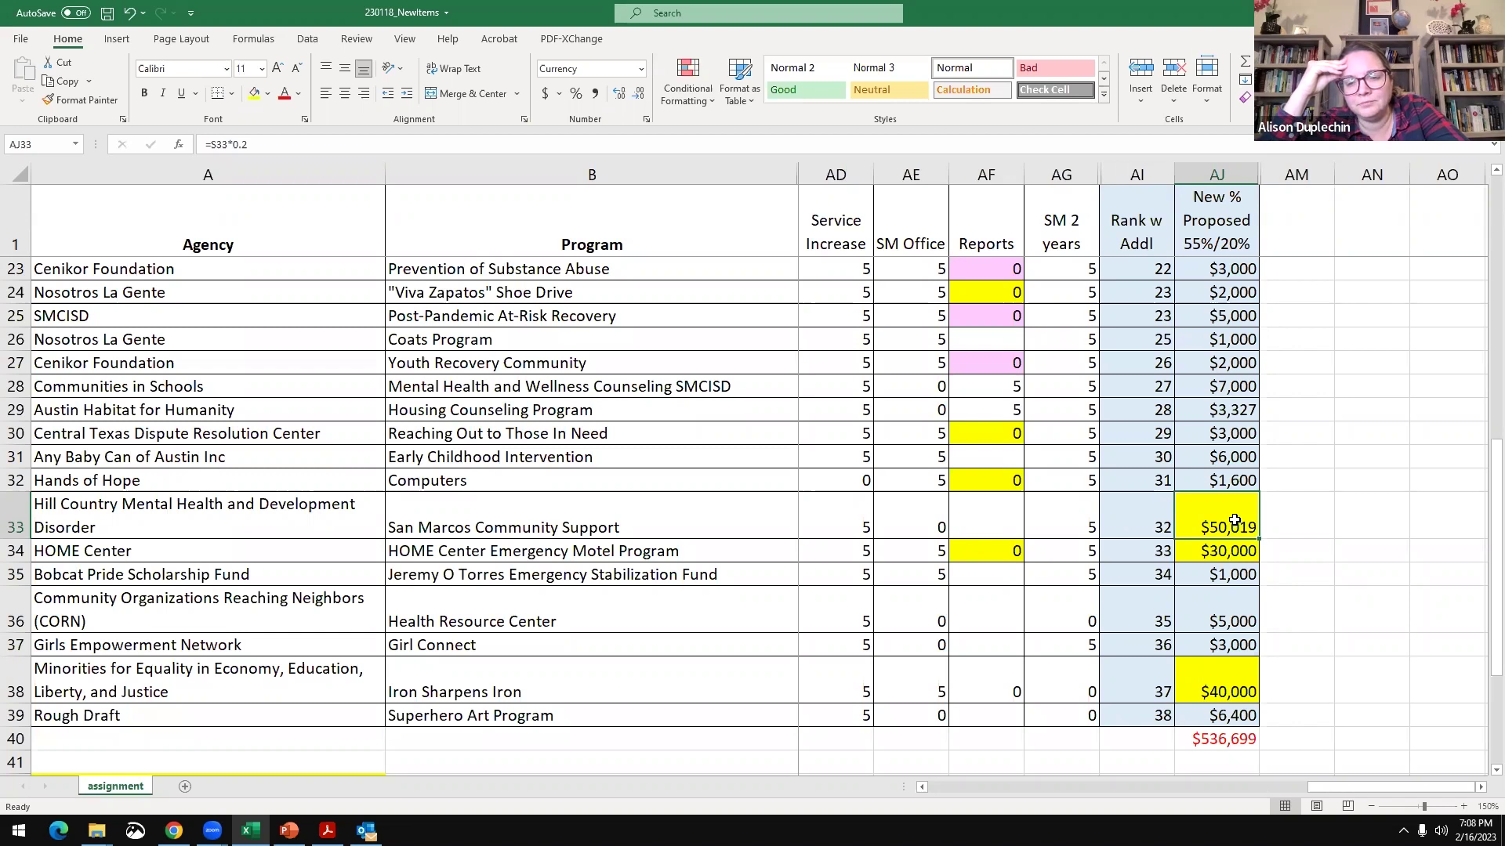
type("20000")
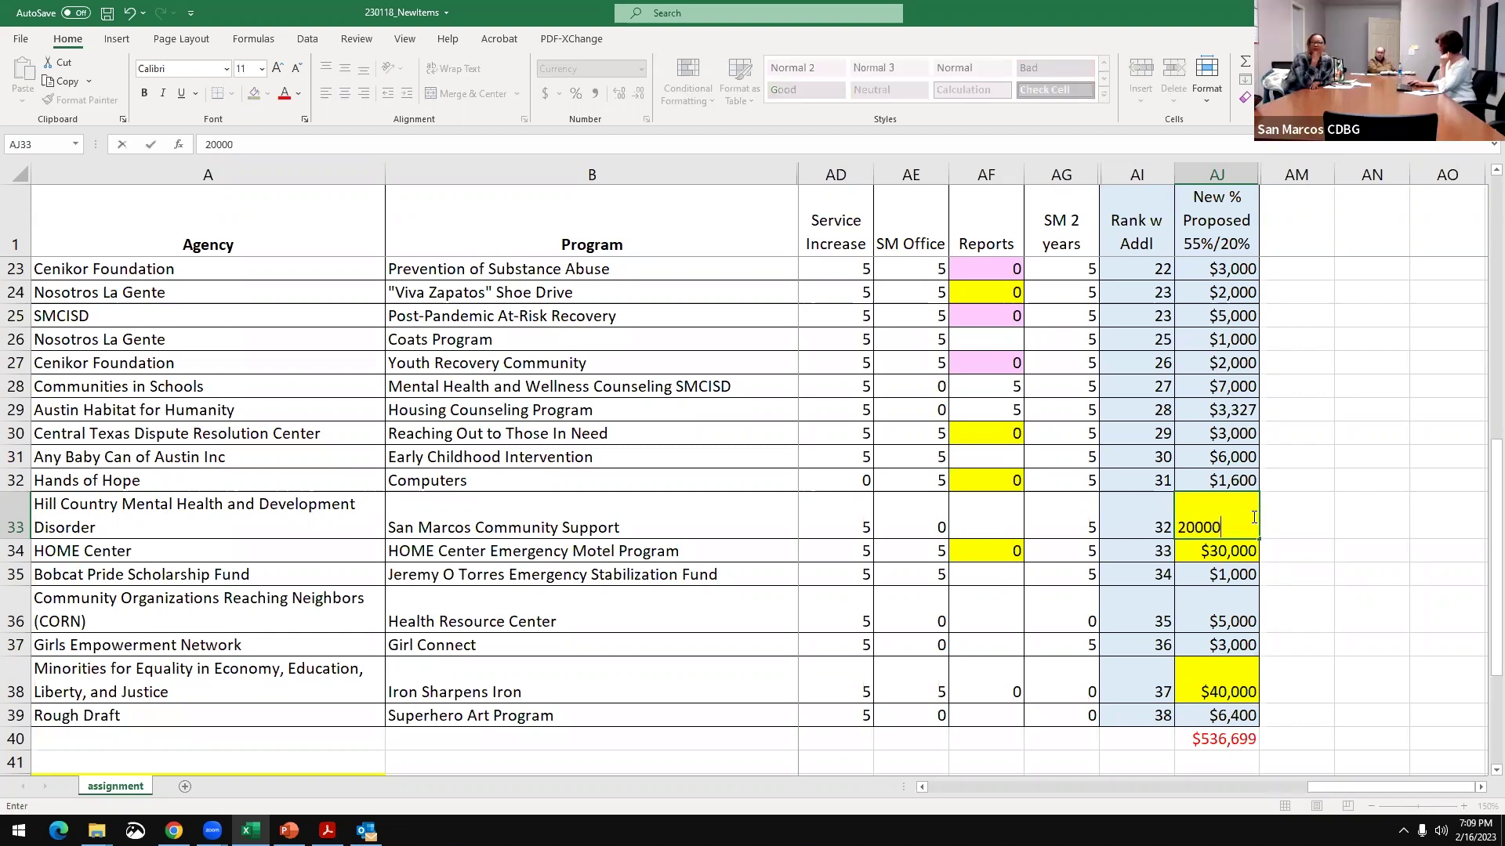
key("Return")
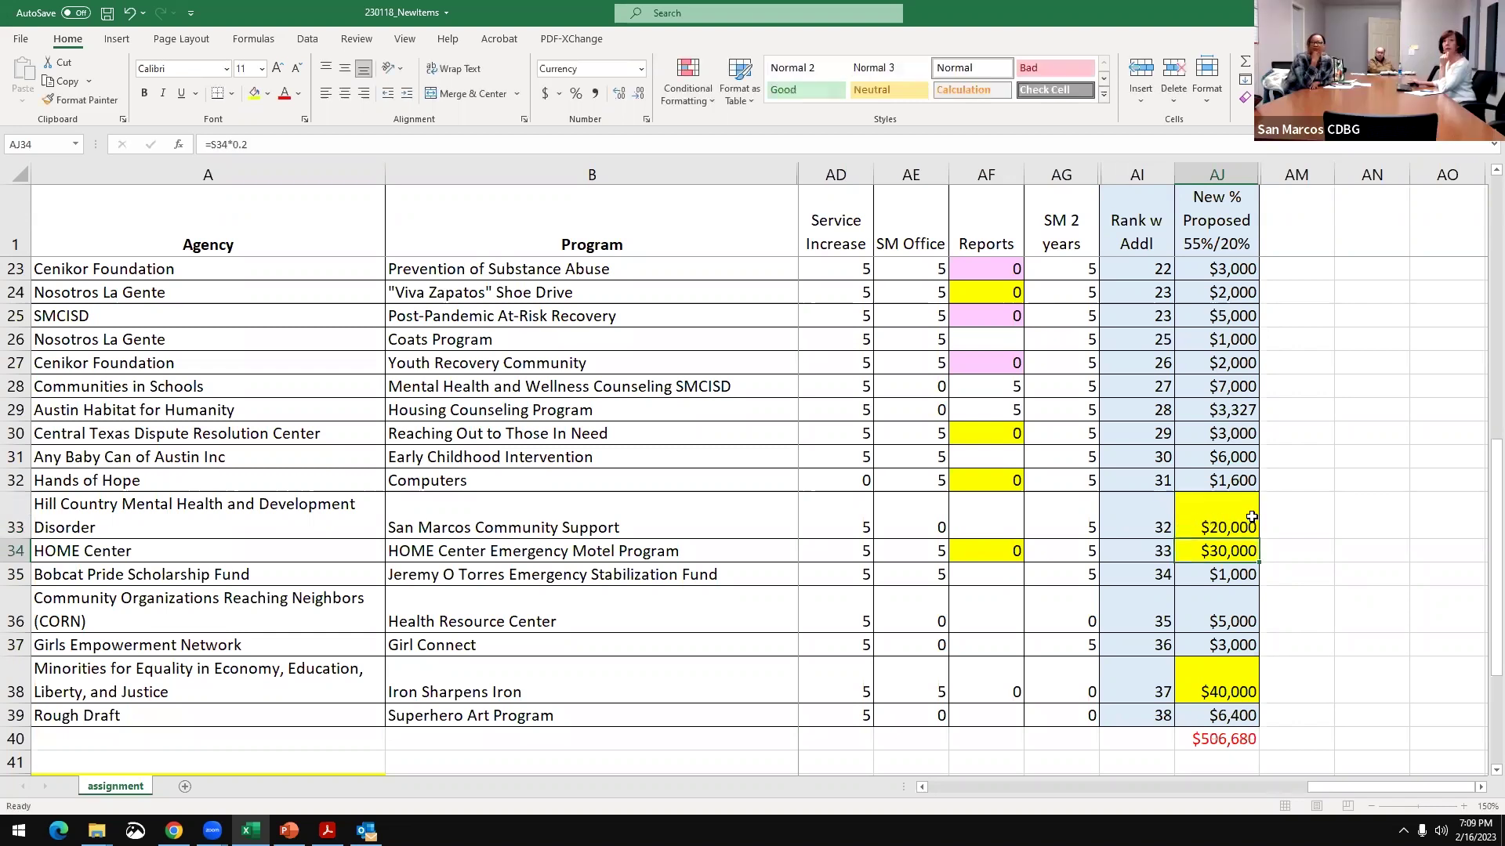
- Examine the request and board recommendation for Iron Sharpens Iron alongside those of the other programs
left_click(1206, 676)
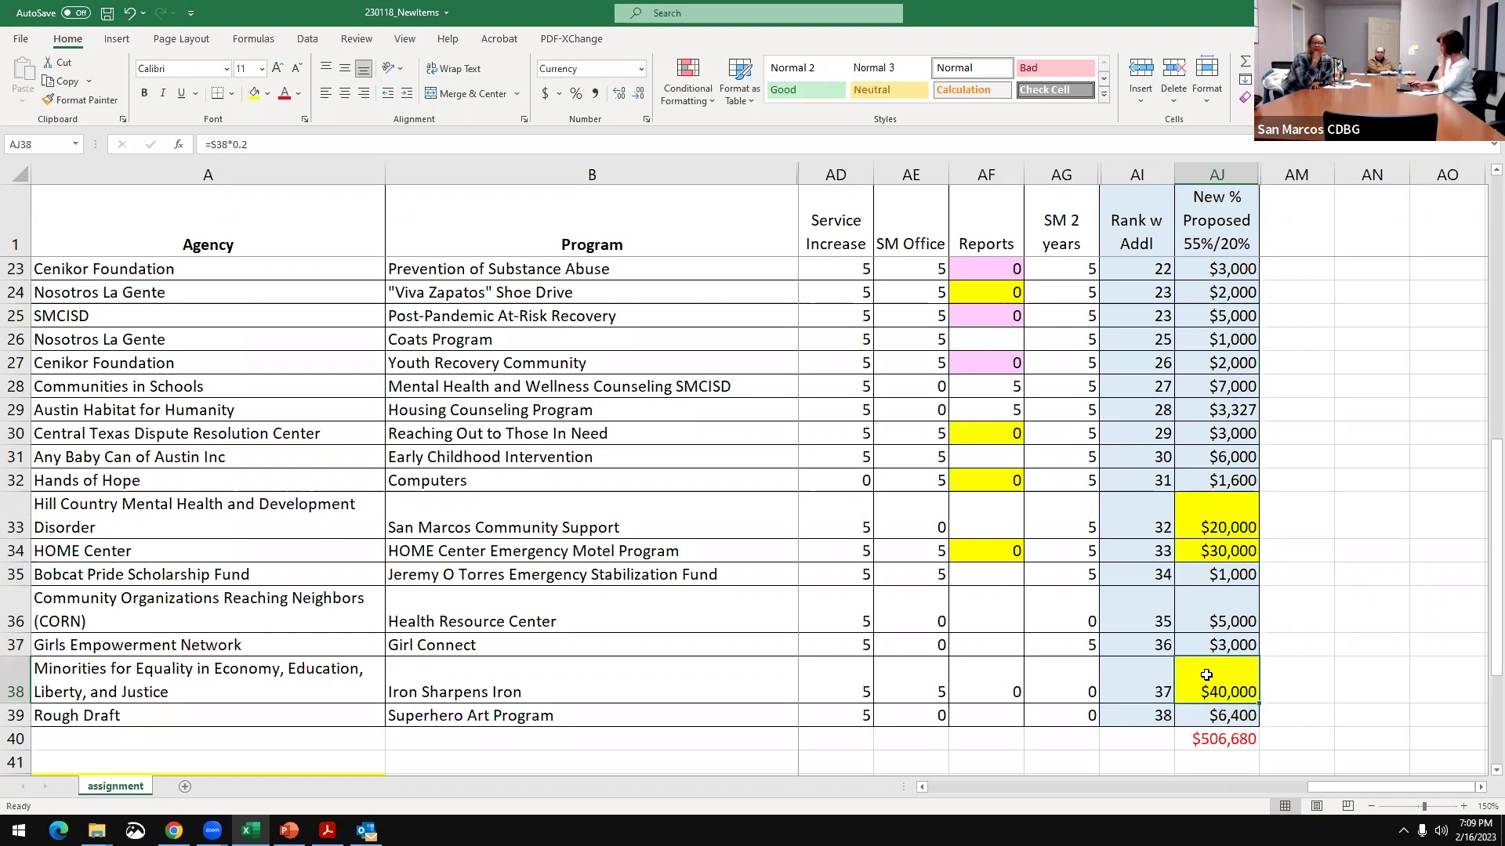
key("Left")
key("Left")
key("Left")
key("Left")
key("Left")
key("Left")
key("Left")
key("Left")
key("Left")
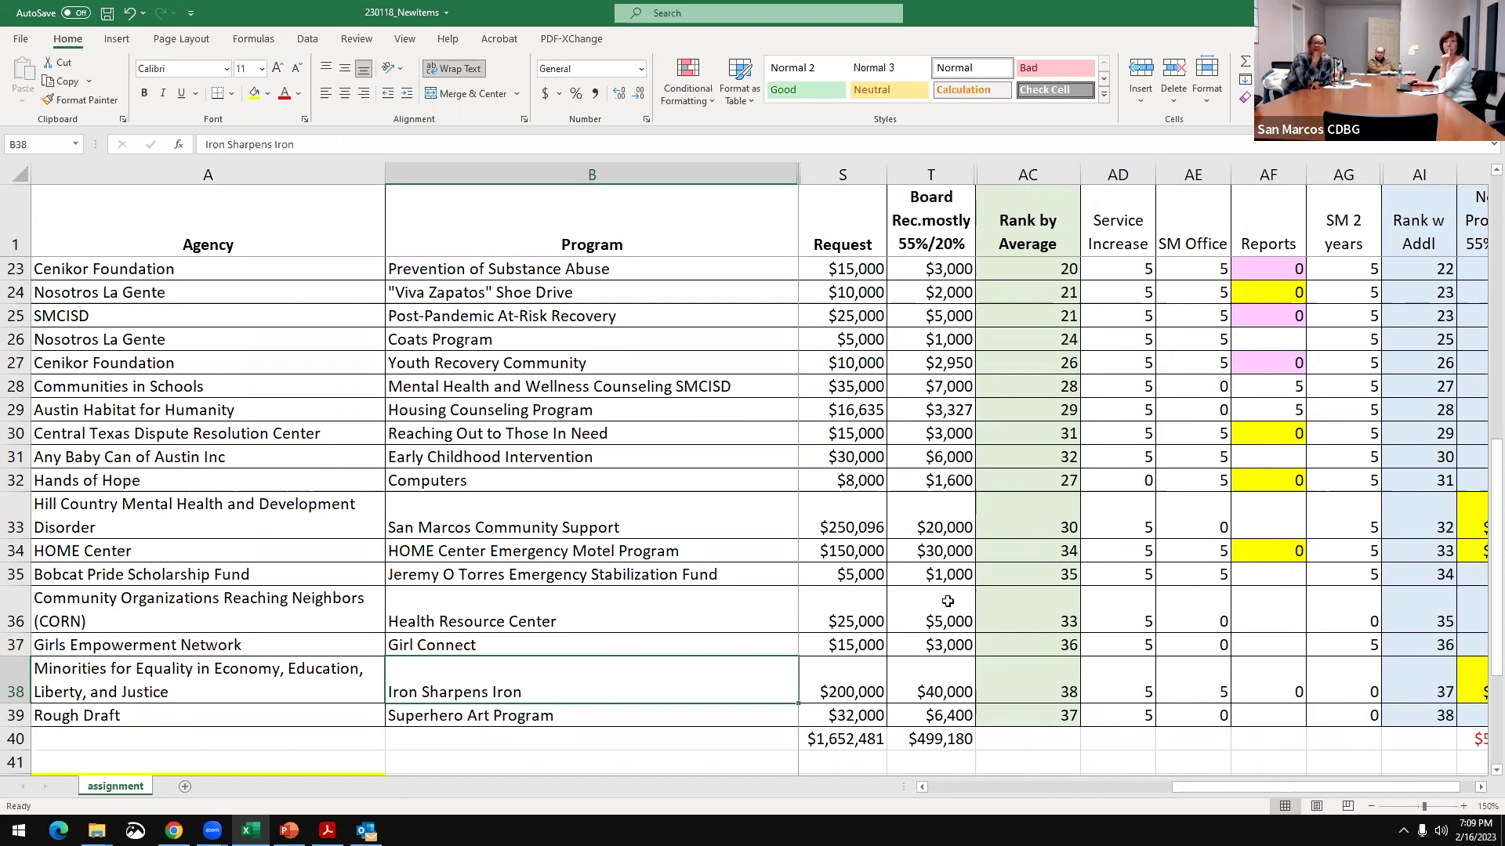
scroll(947, 601, "up", 3)
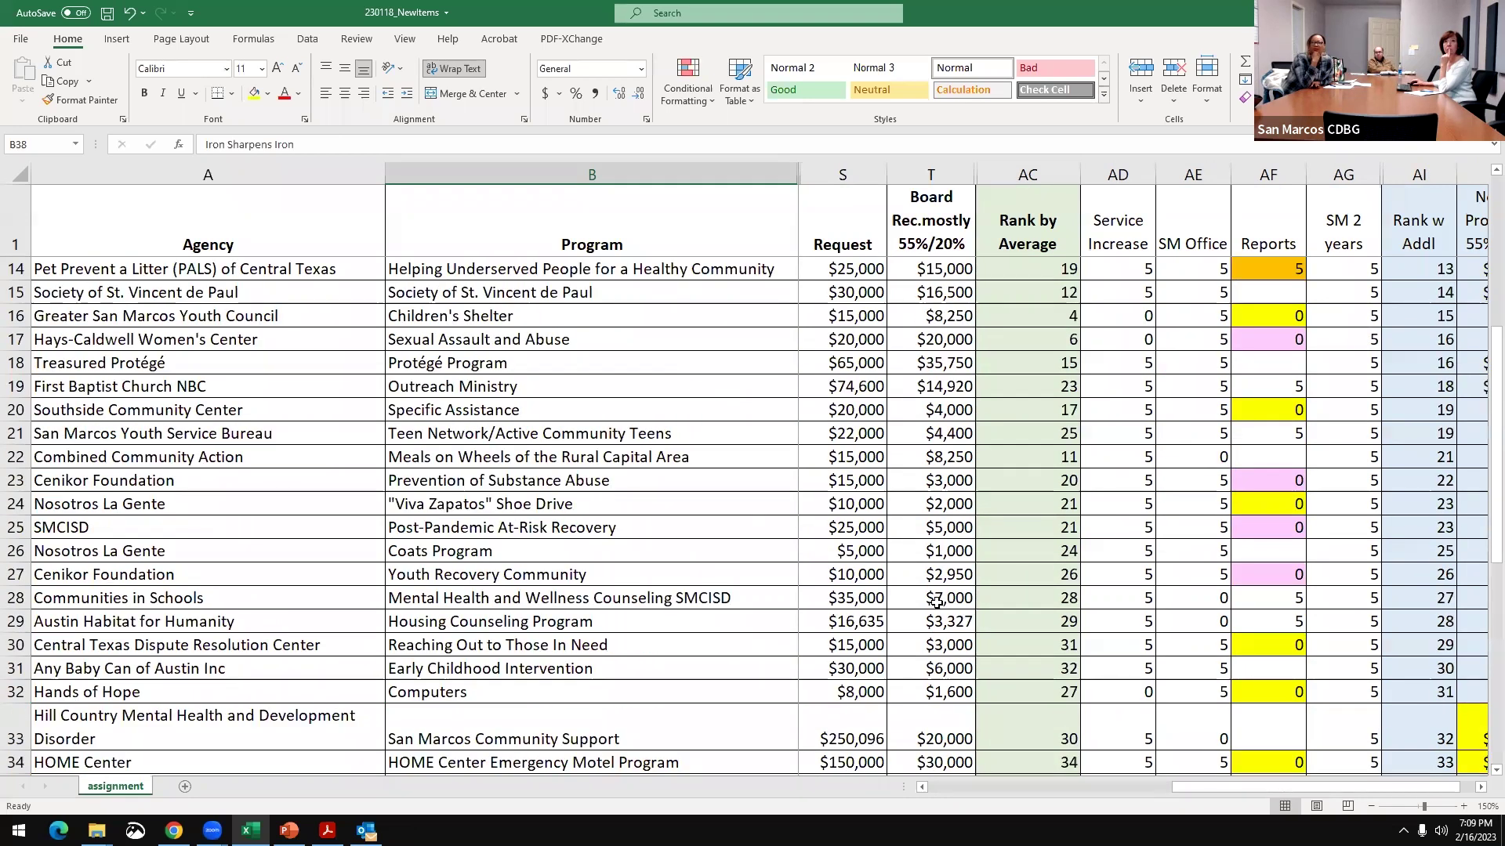
scroll(937, 601, "up", 2)
scroll(941, 619, "down", 4)
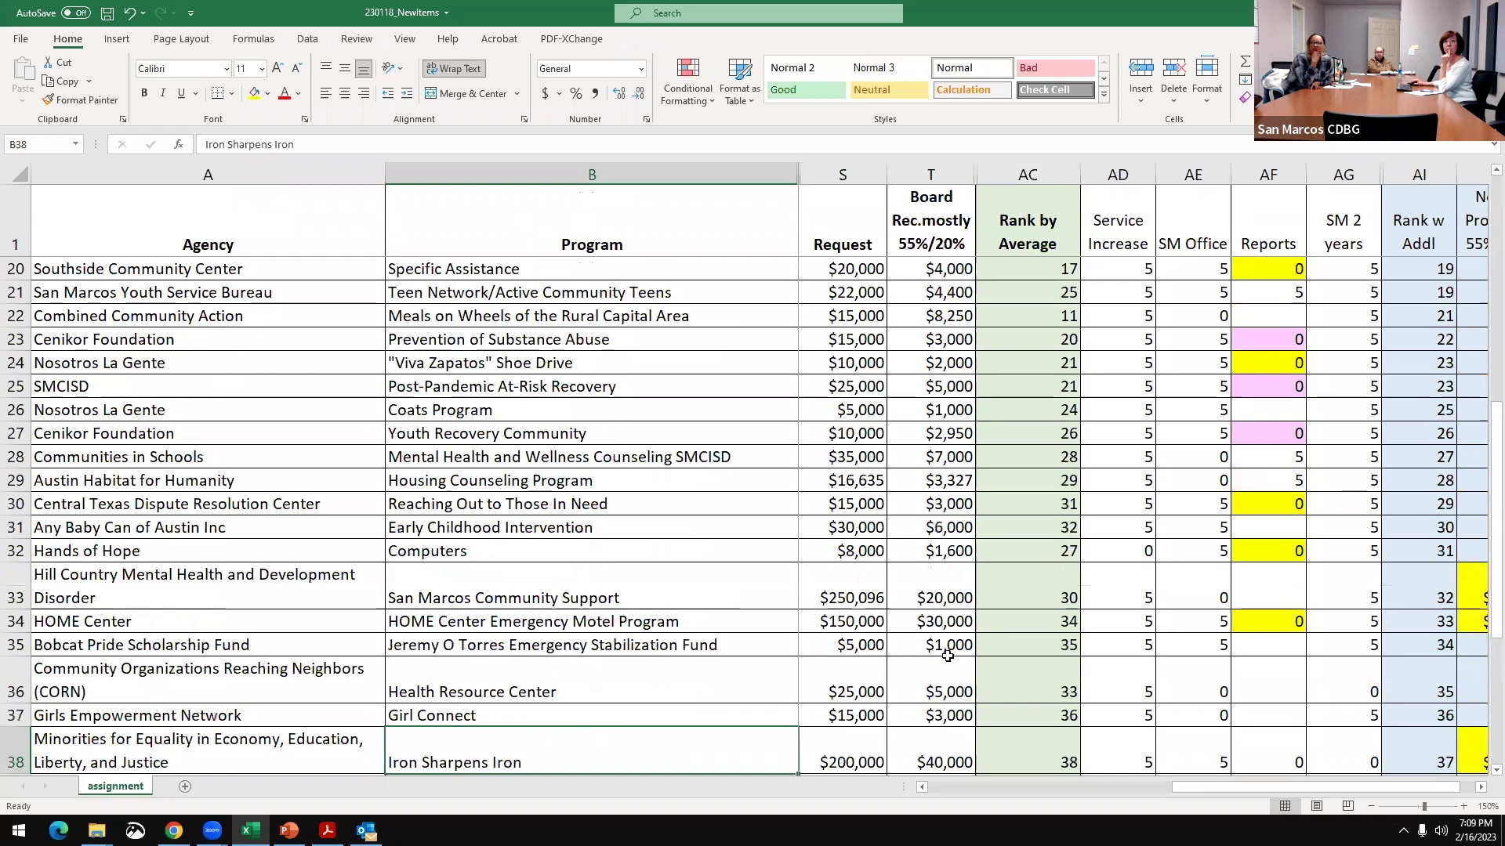
- Check the rank, reports and new proposed amount for Iron Sharpens Iron against the column total
scroll(947, 656, "down", 2)
left_click(943, 613)
key("Right")
key("Right")
key("Right")
key("Right")
key("Right")
key("Right")
key("Right")
key("Right")
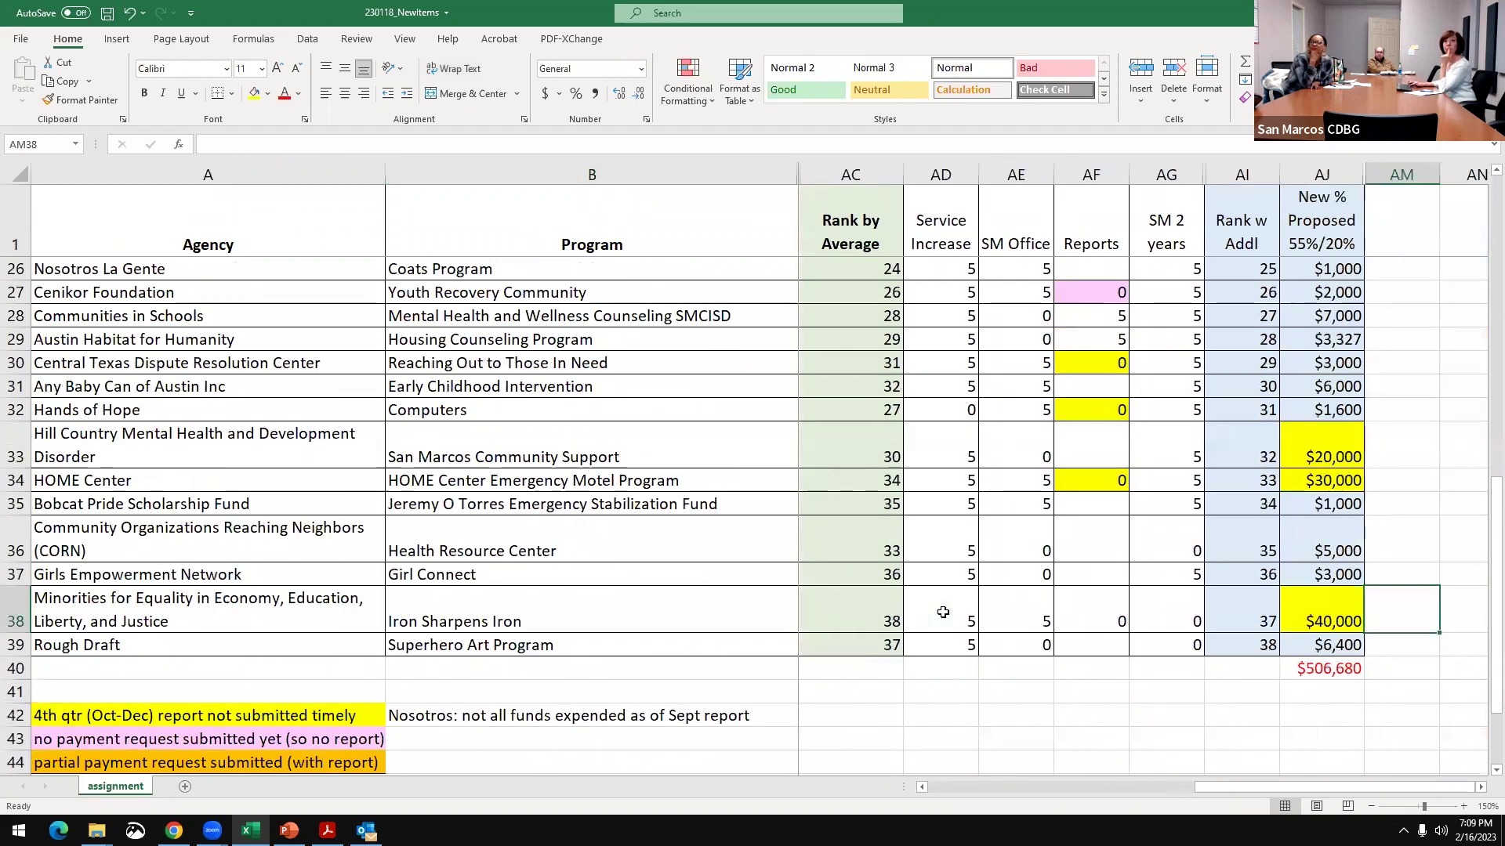
key("Right")
key("Right")
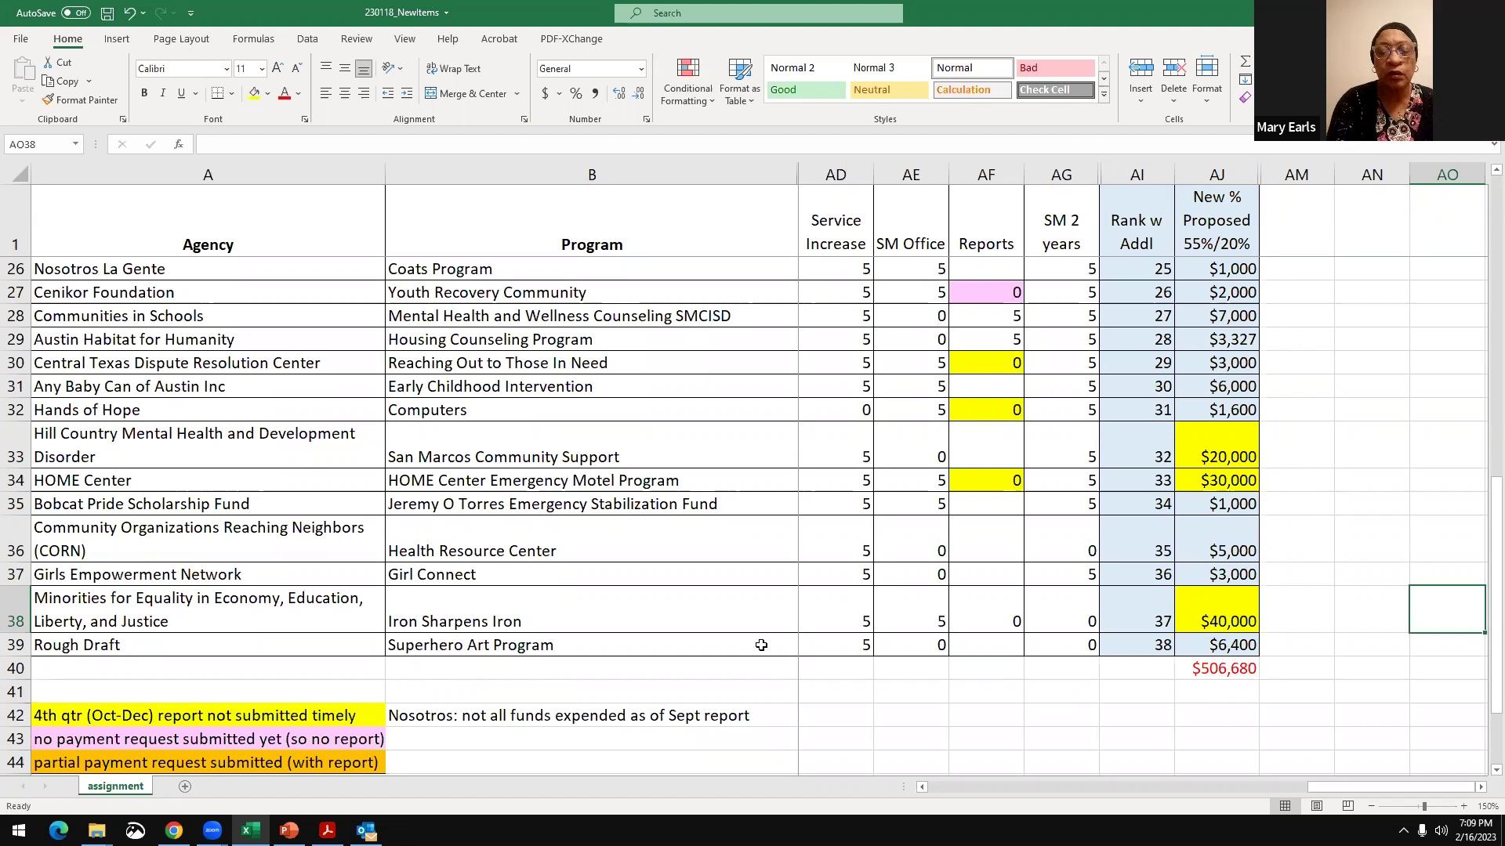
left_click(1236, 600)
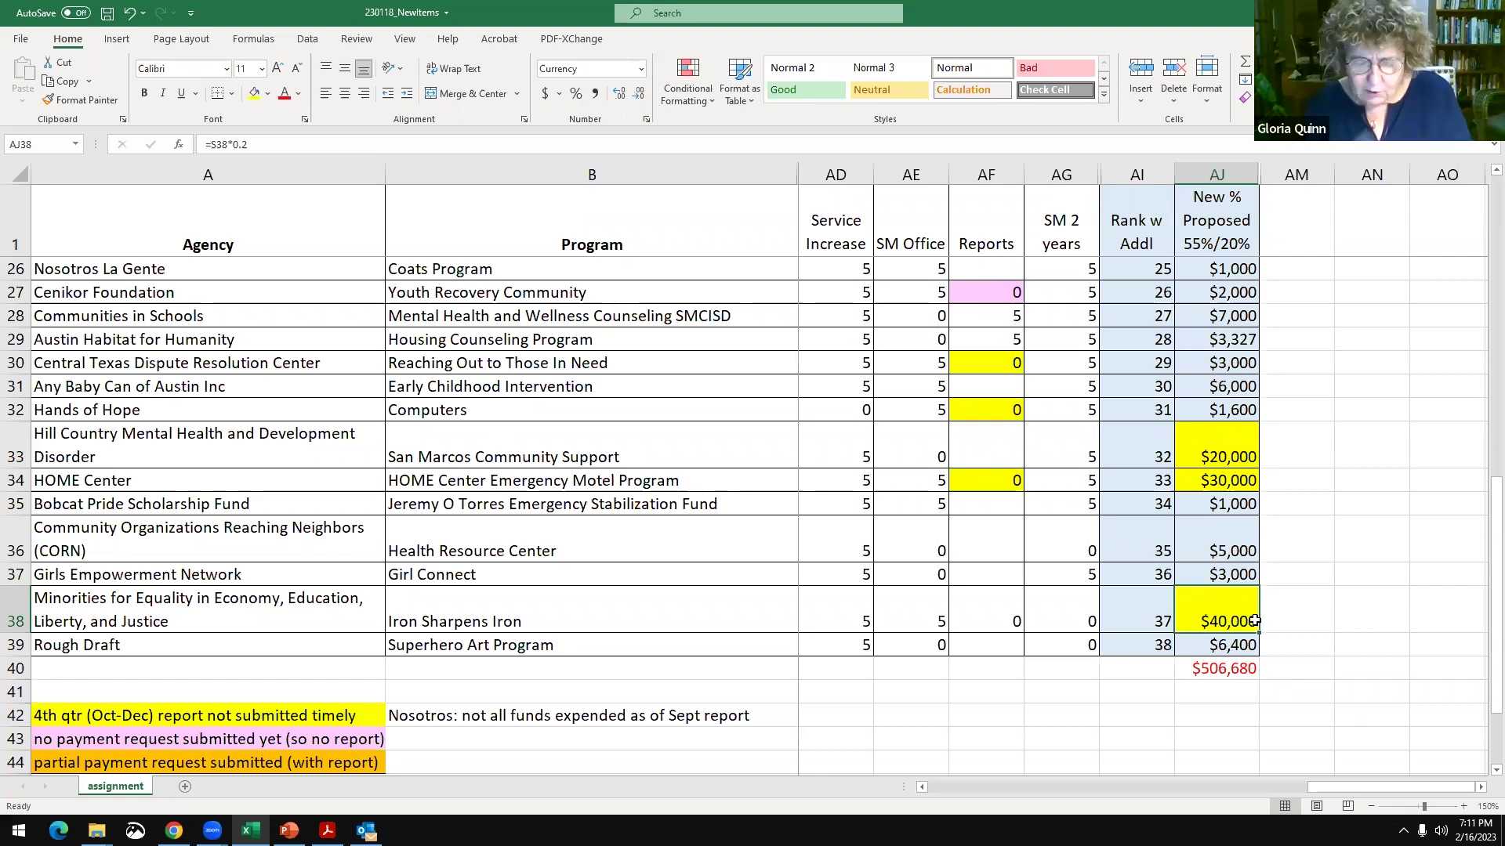
- Compare the original request, board recommendation and scoring columns for Iron Sharpens Iron with its new proposed amount
left_click(1159, 603)
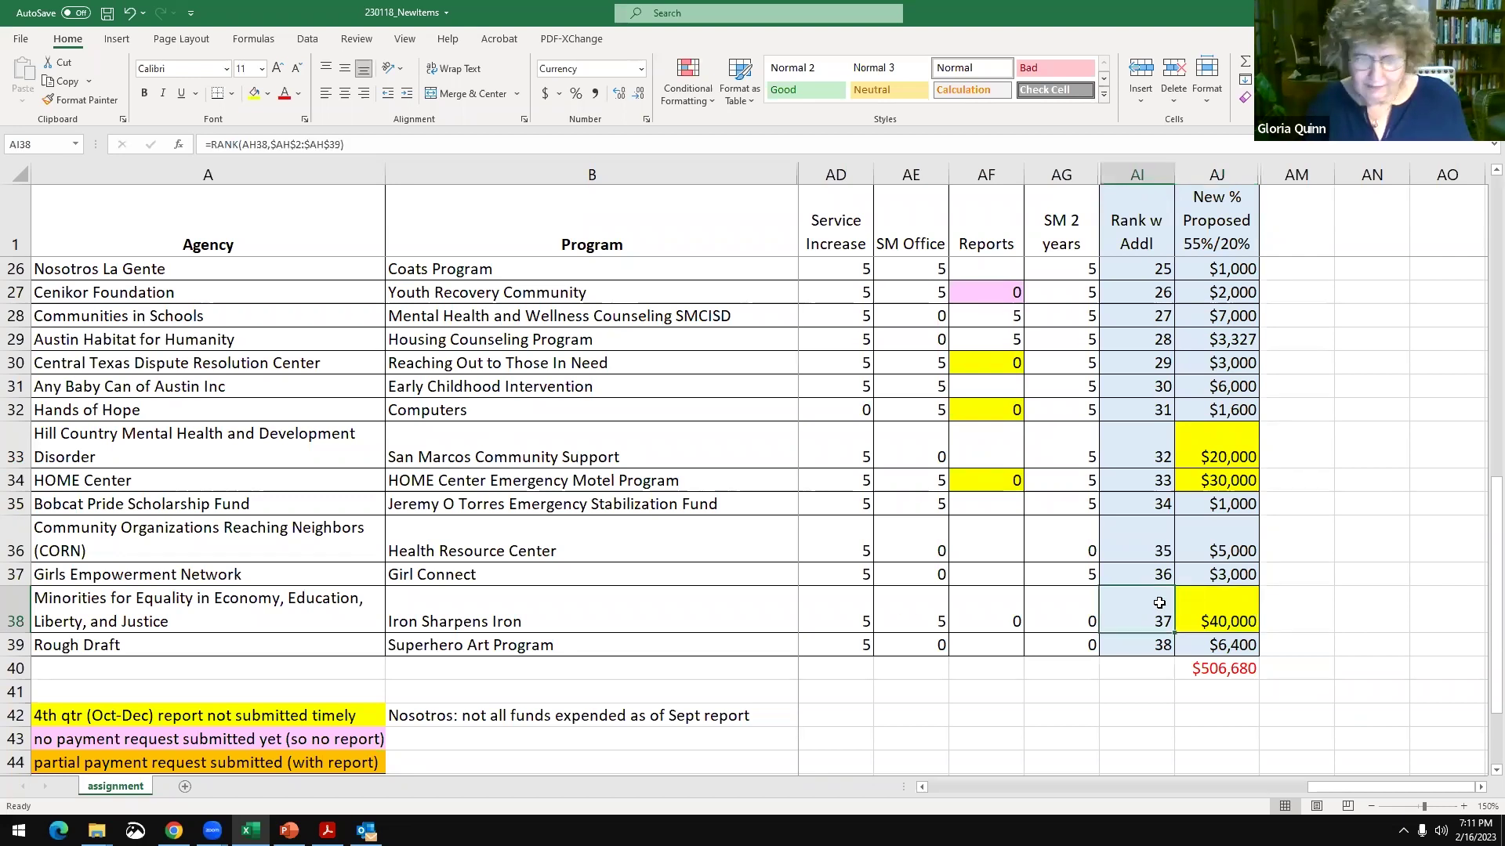
key("Left")
key("Left")
key("Left")
key("Left")
key("Left")
key("Left")
key("Left")
key("Left")
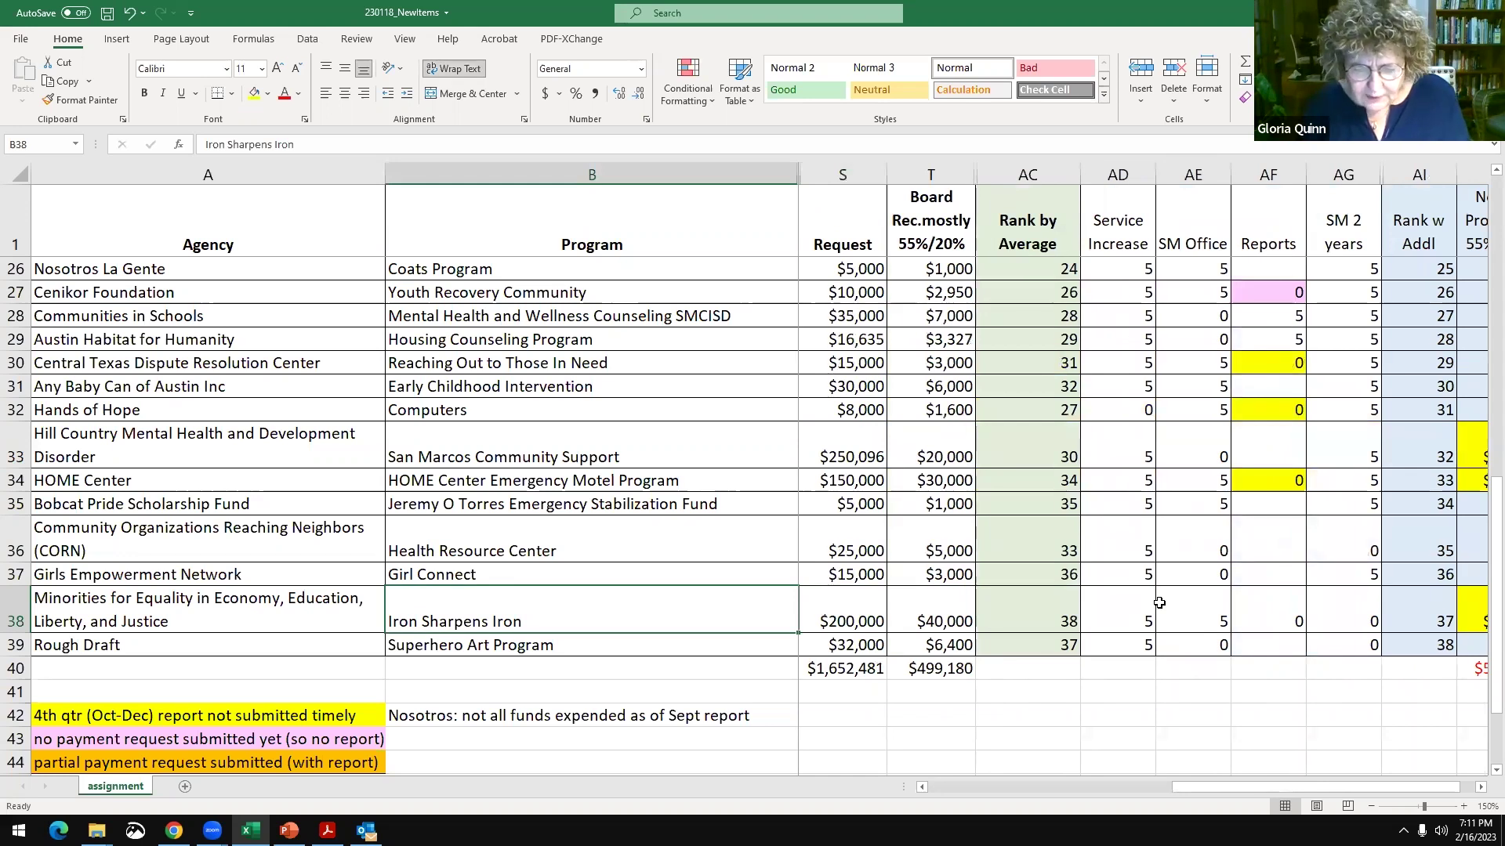
key("Right")
key("Right")
key("Right")
key("Right")
key("Right")
key("Right")
key("Right")
key("Right")
key("Right")
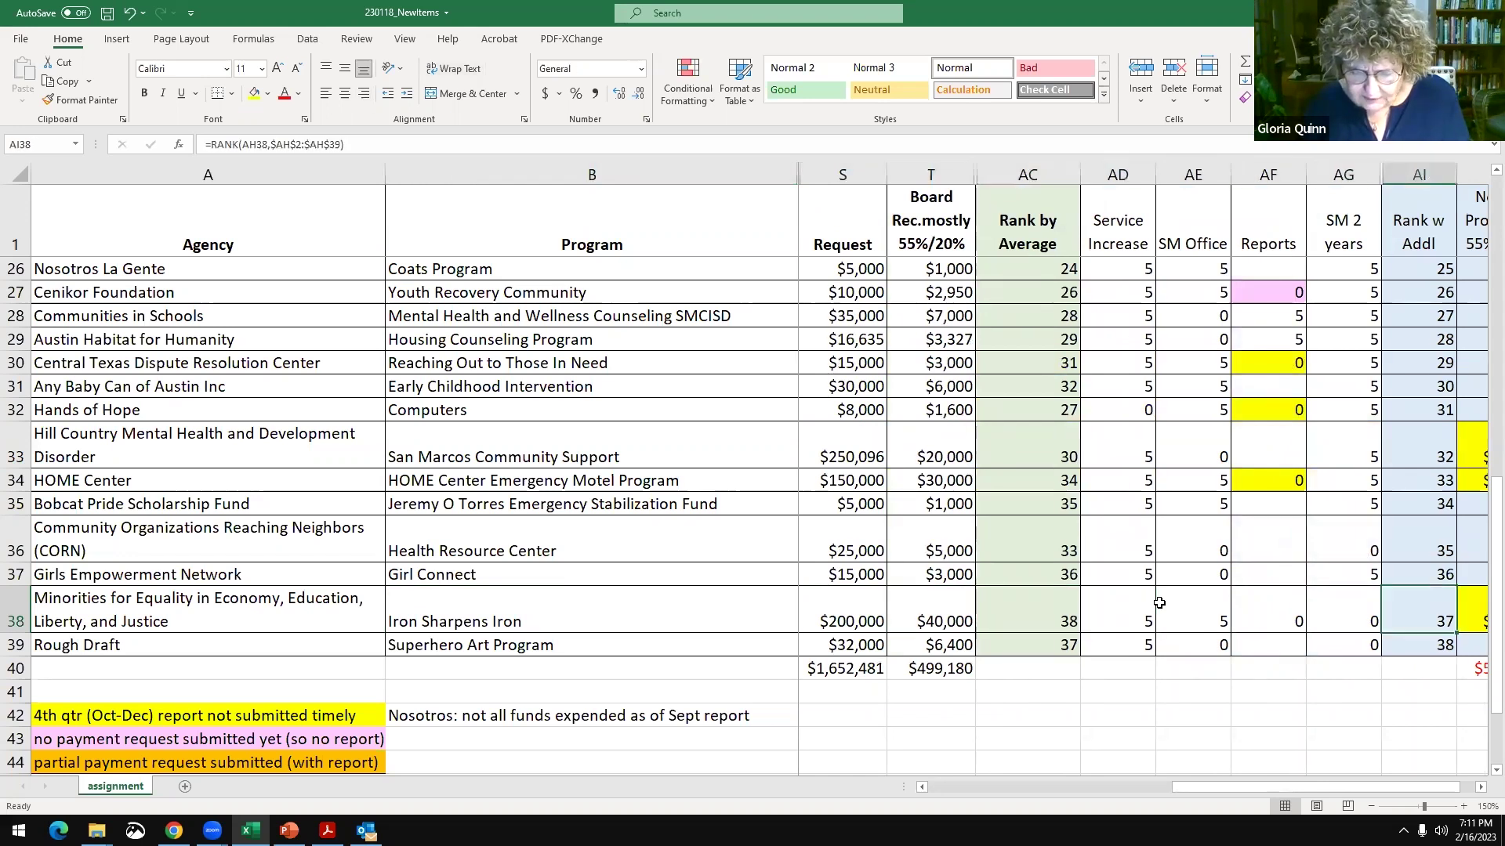
key("Right")
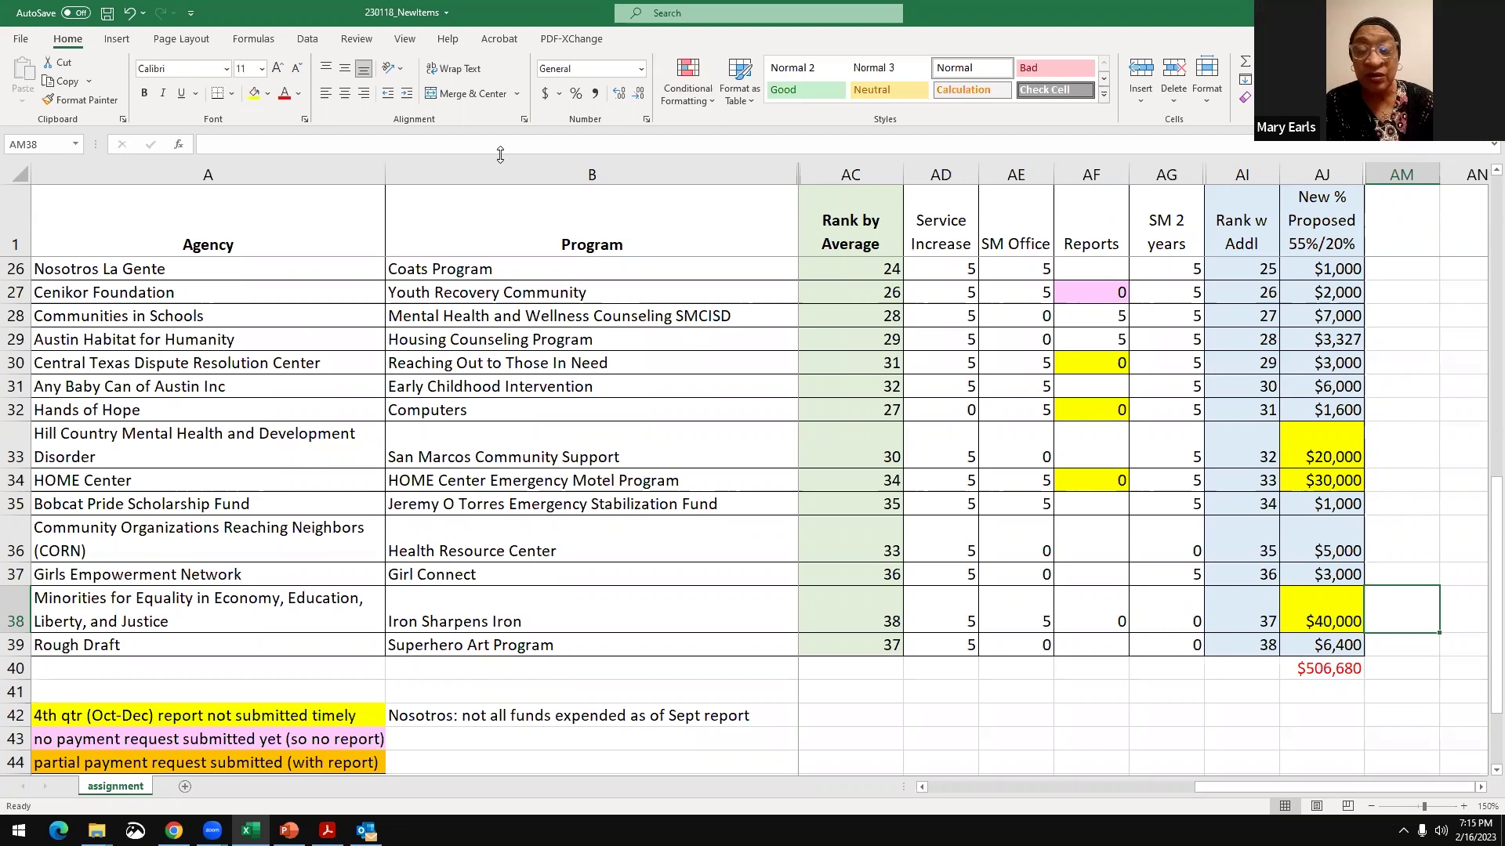
- Set the worksheet magnification to 200%
left_click(405, 39)
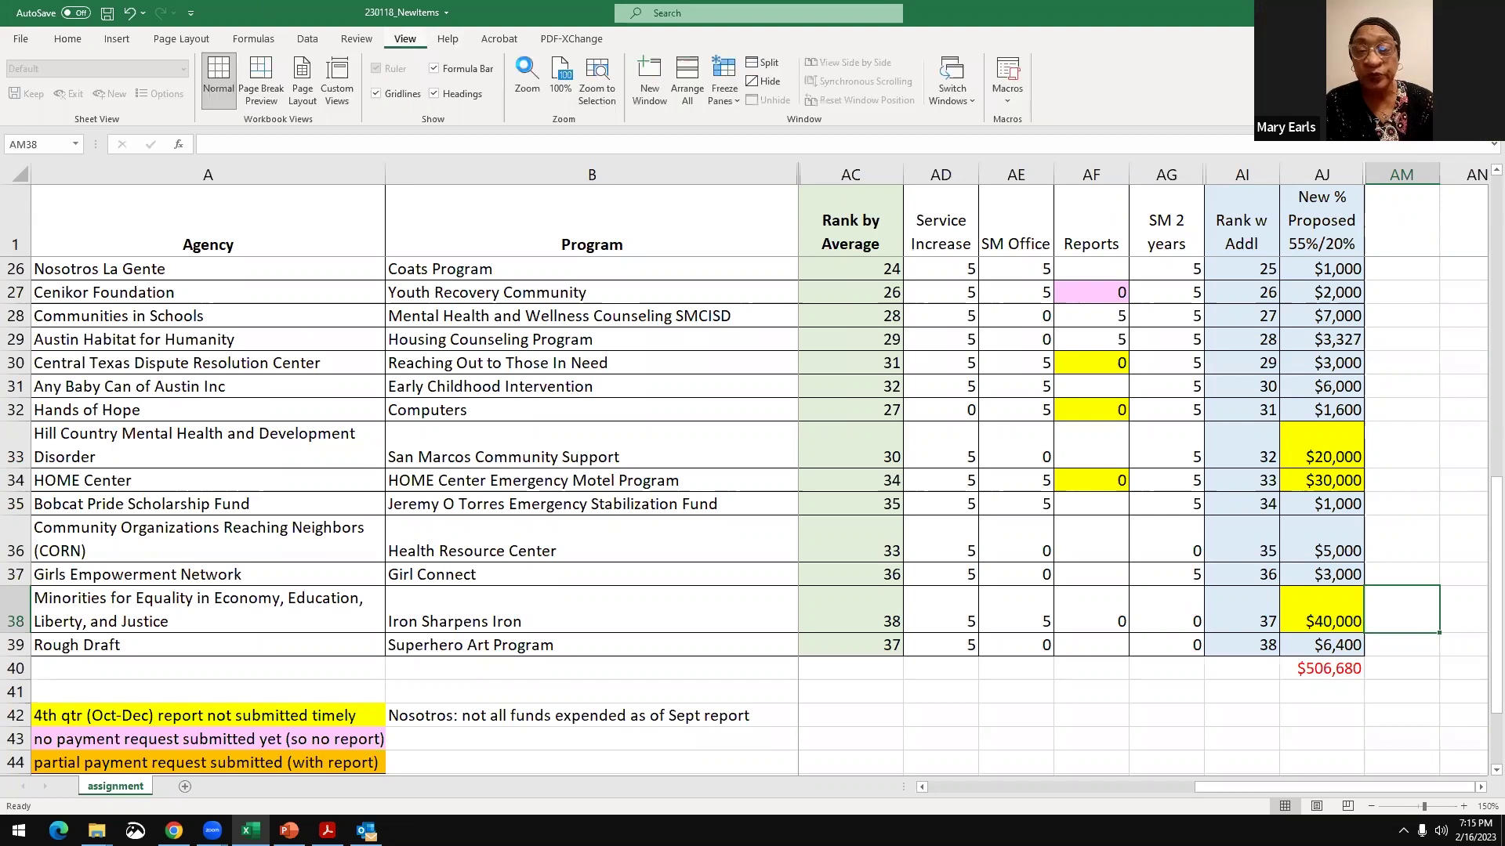
left_click(526, 72)
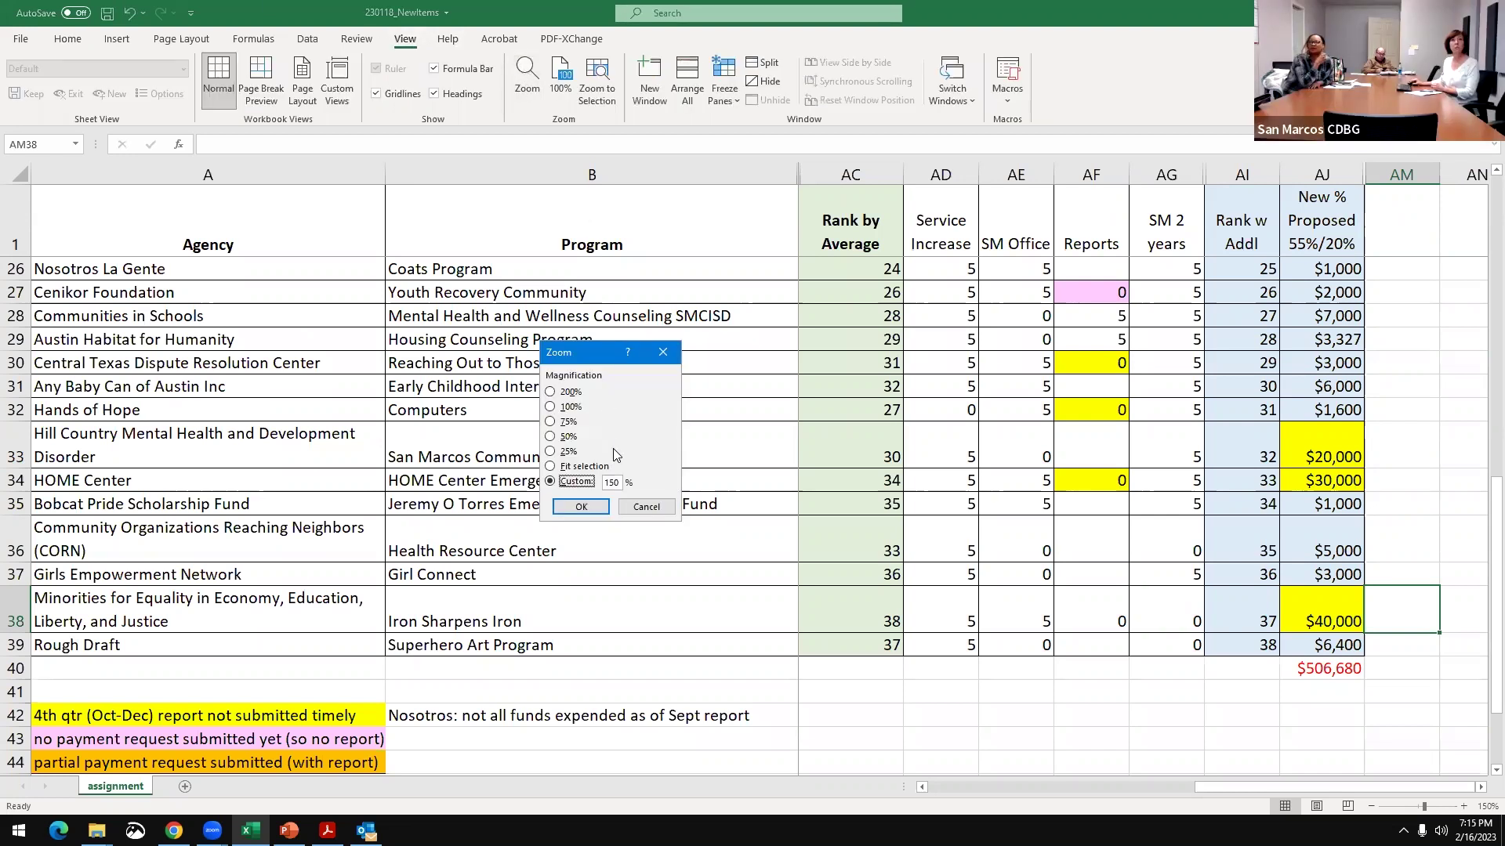
left_click(580, 399)
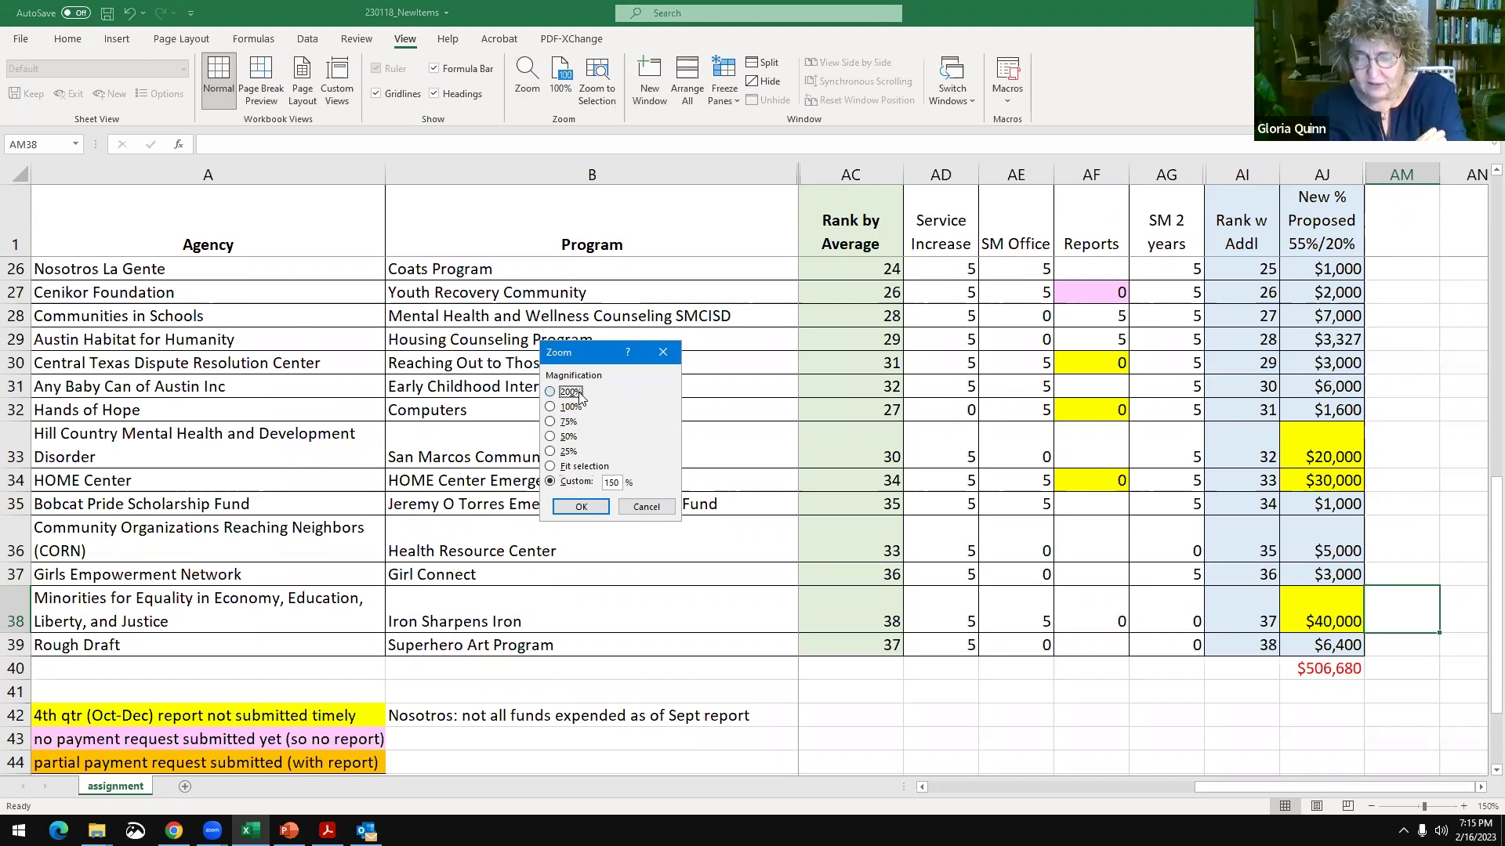
left_click(580, 506)
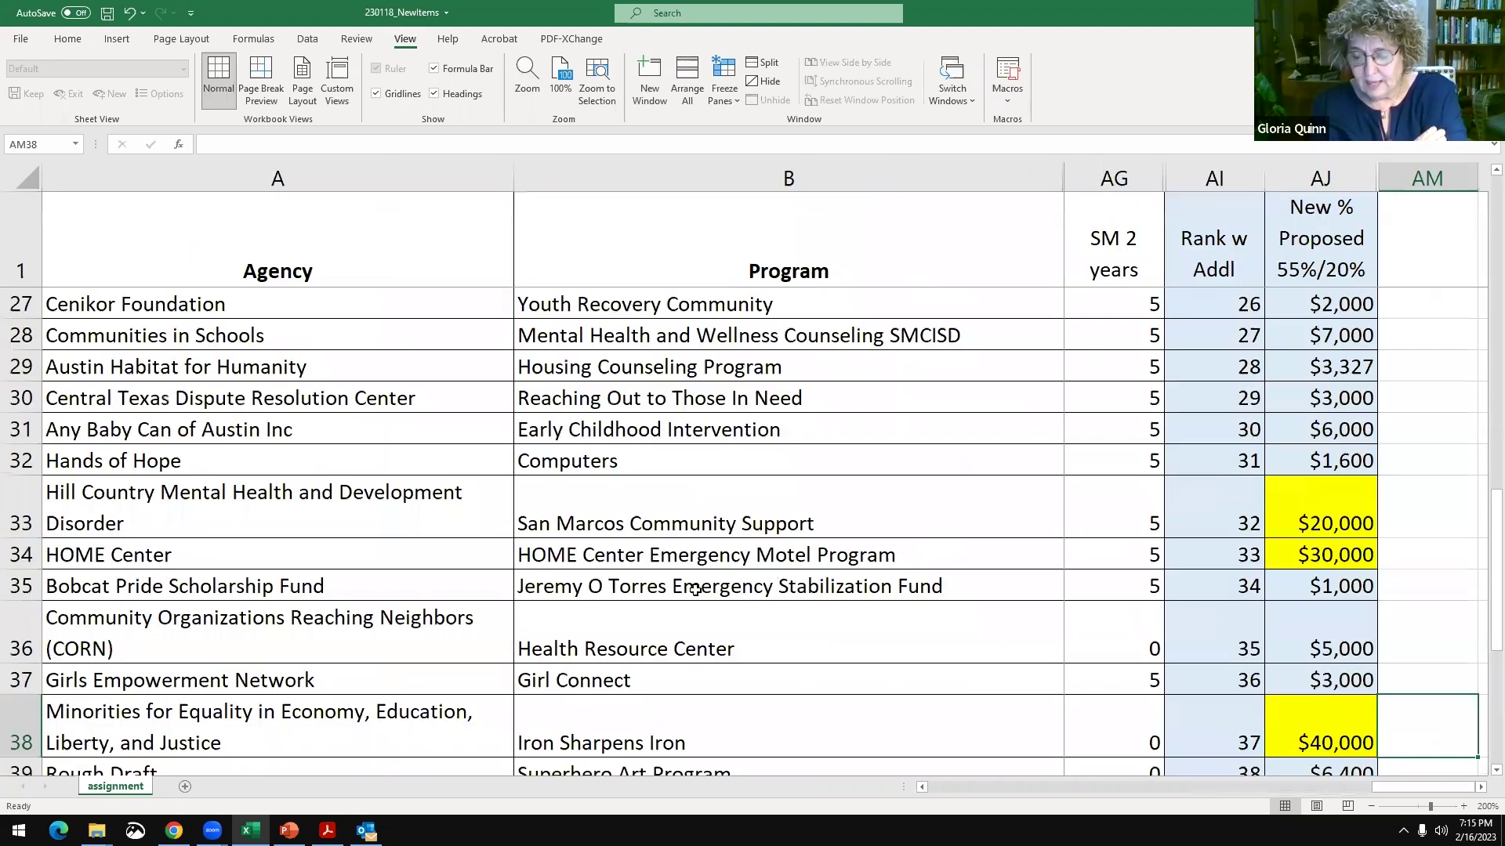
- Check the Iron Sharpens Iron new proposed amount and the column total at the enlarged view
scroll(693, 590, "down", 1)
left_click(1314, 619)
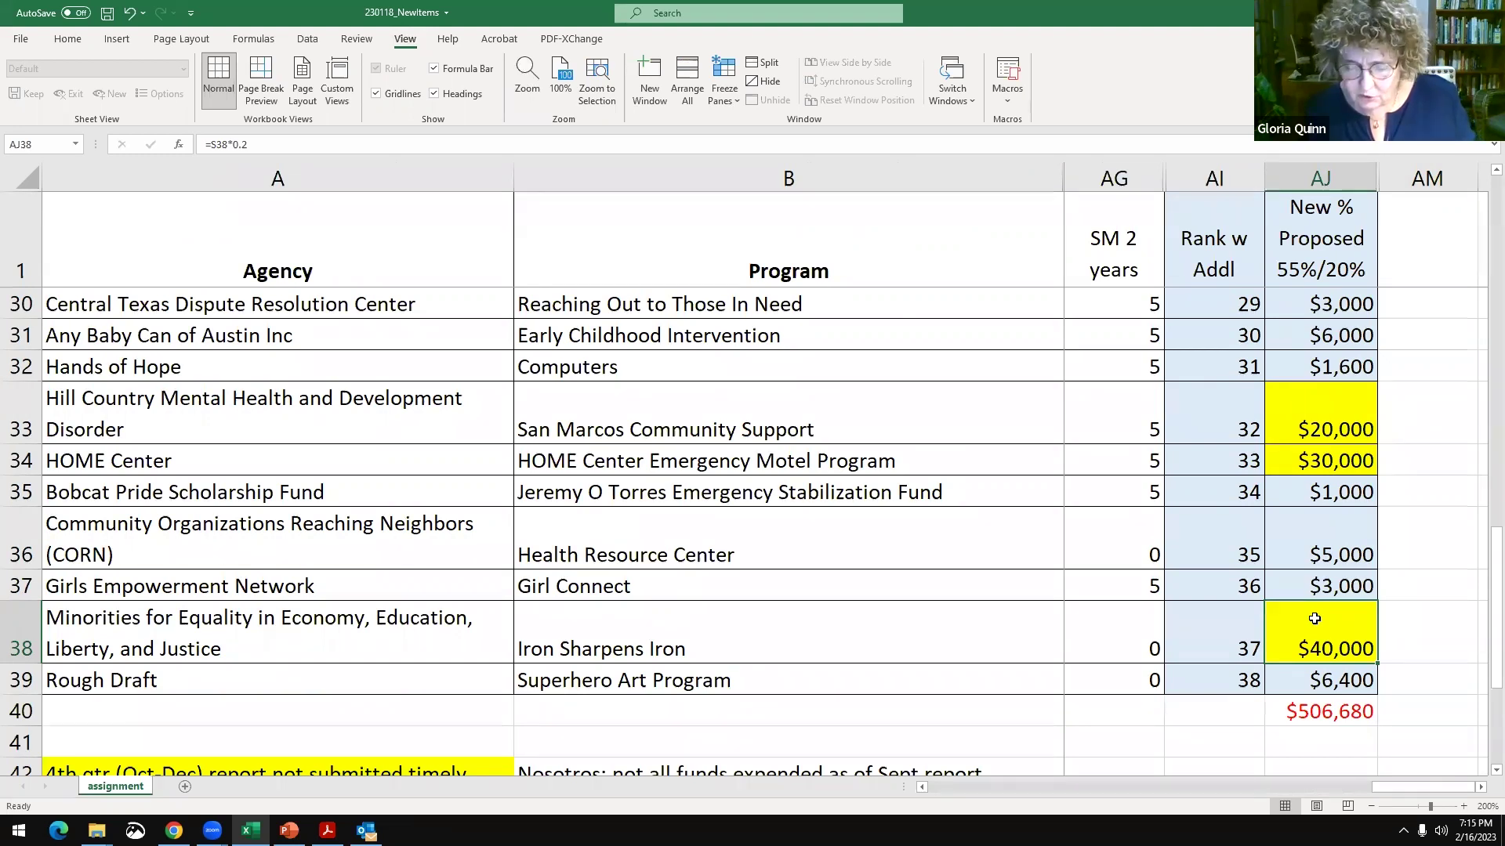
key("Right")
key("Right")
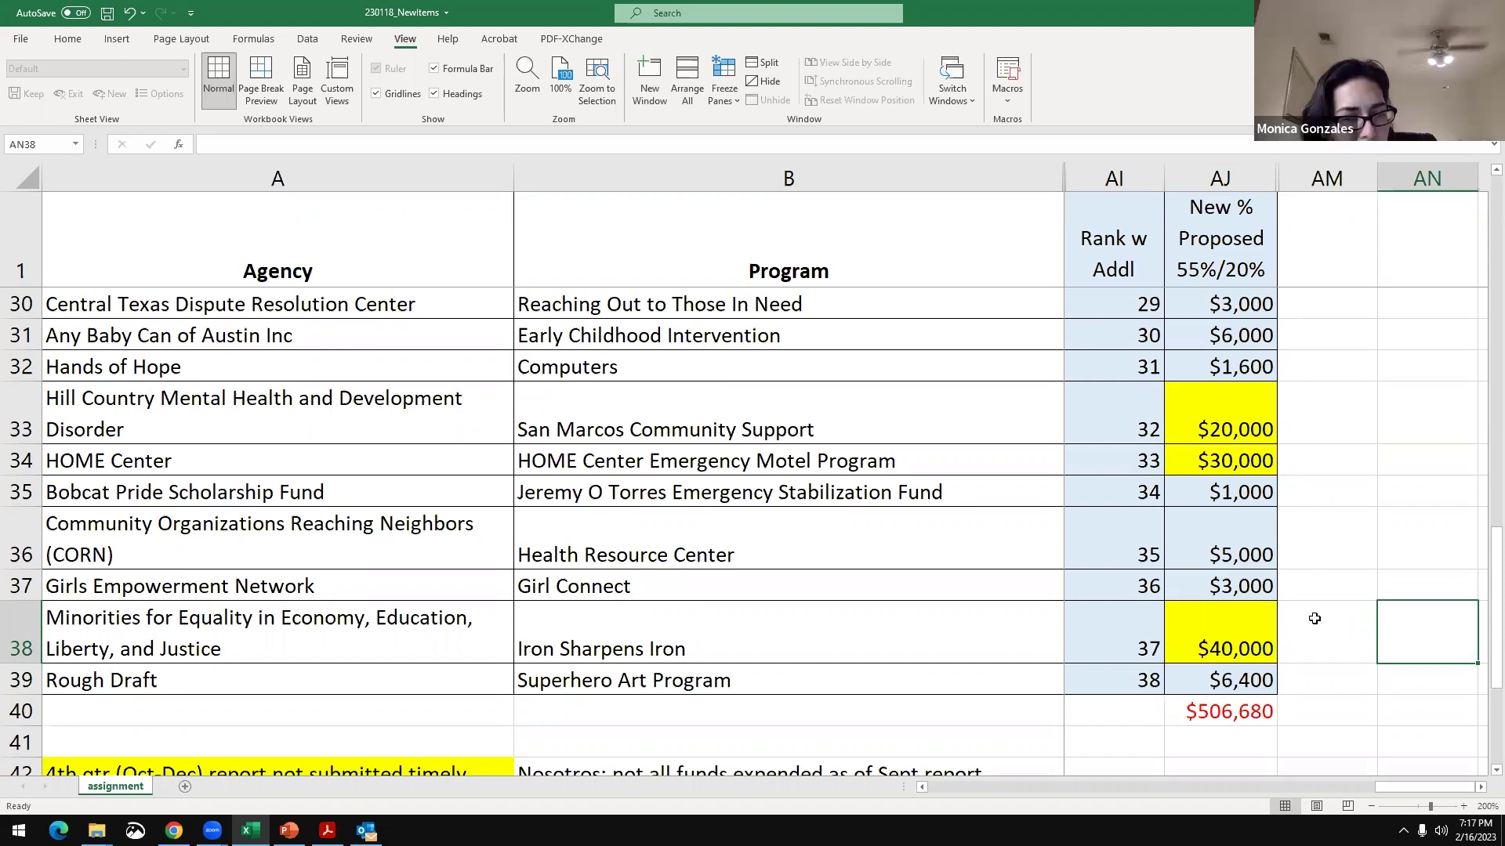
- Compare the requests, board recommendations and new proposed amounts of Family and Youth Success and ACCEYSS Programs
scroll(1157, 557, "up", 3)
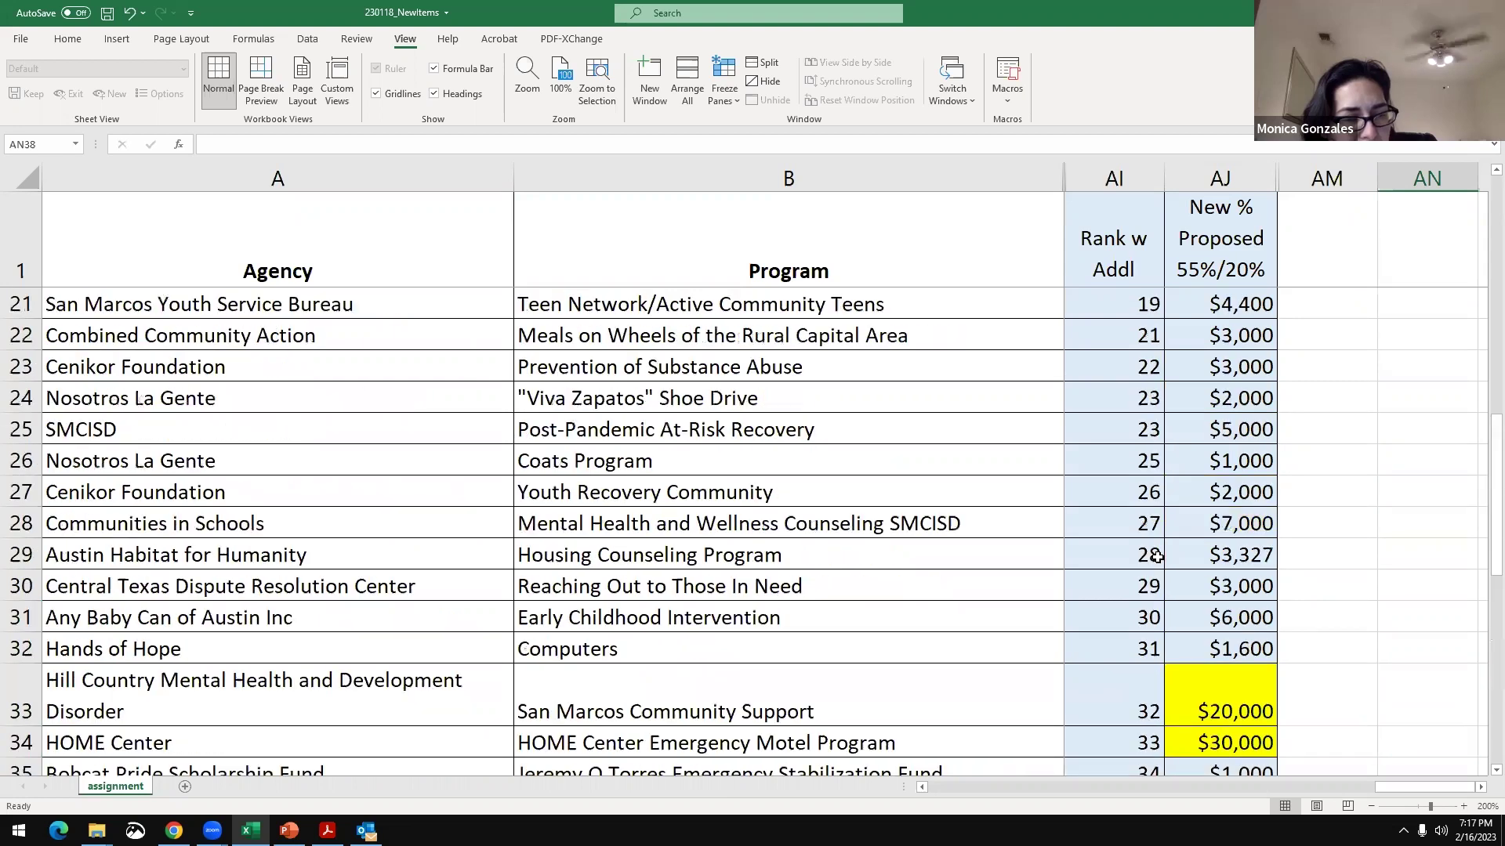
scroll(1156, 556, "up", 6)
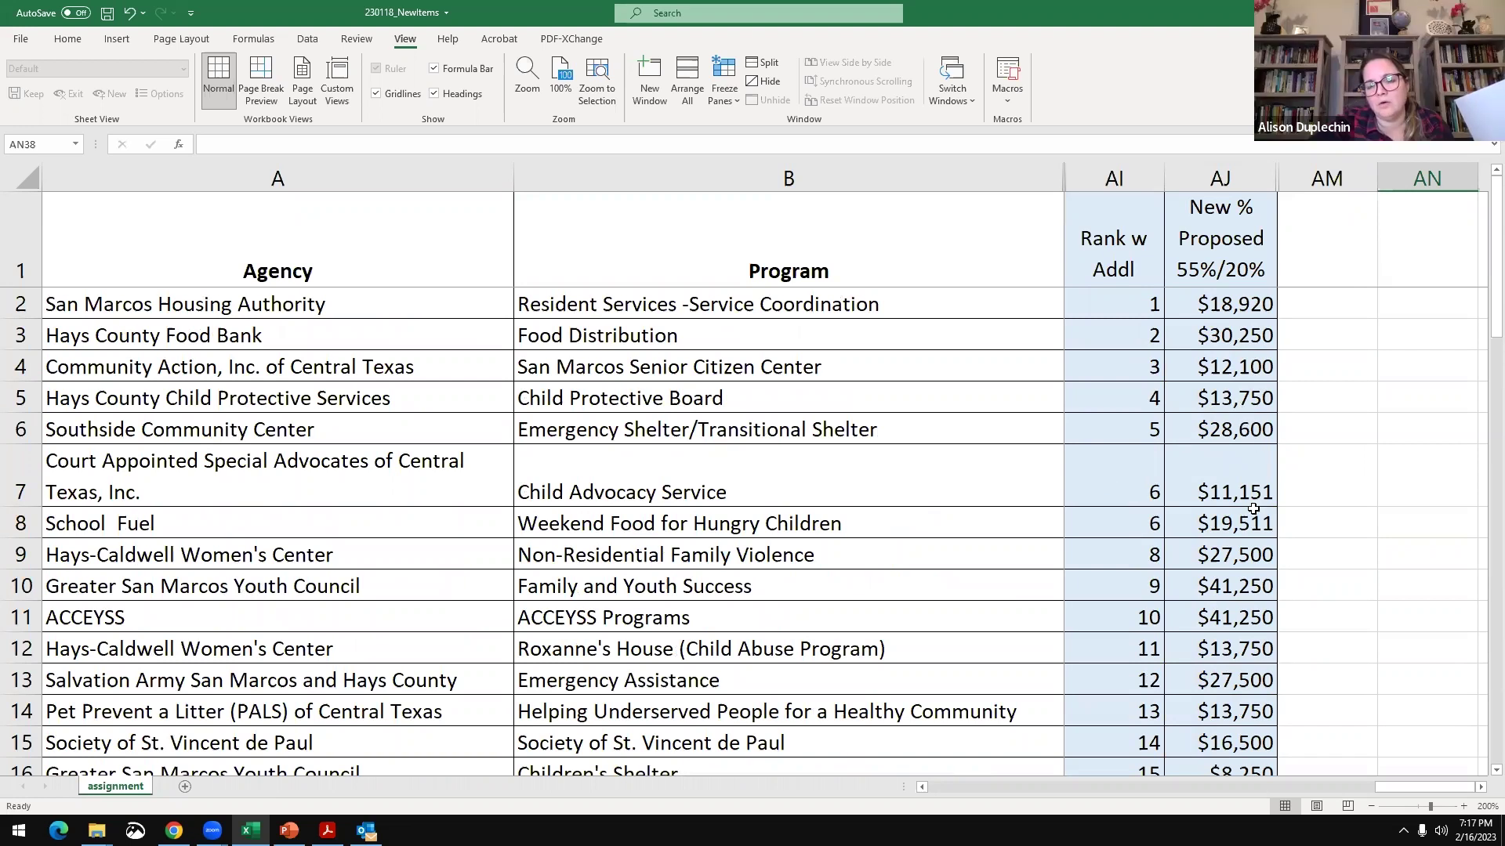
scroll(1239, 554, "down", 1)
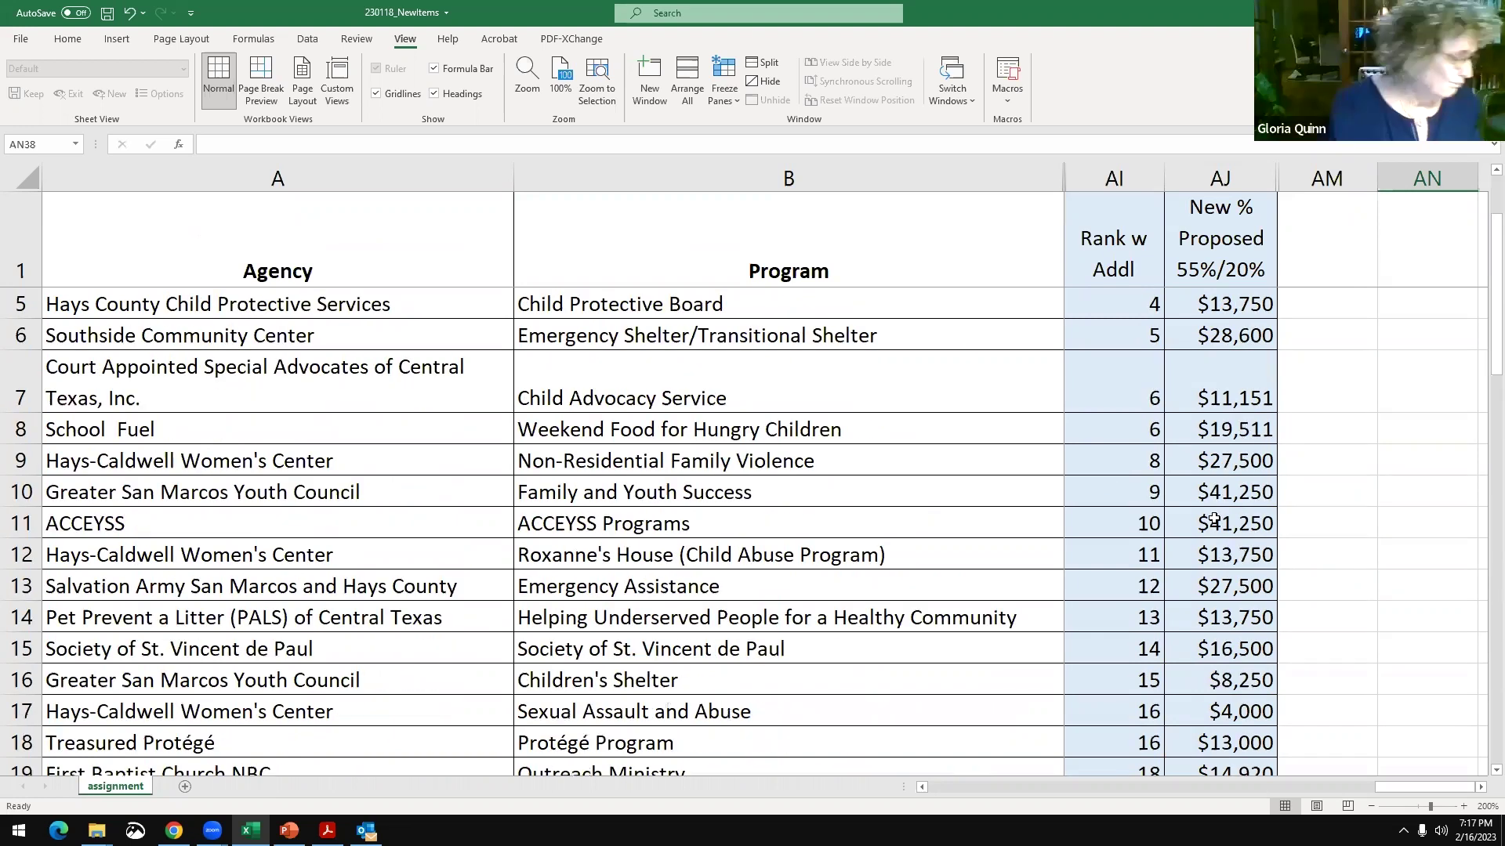
left_click_drag(1216, 500, 311, 517)
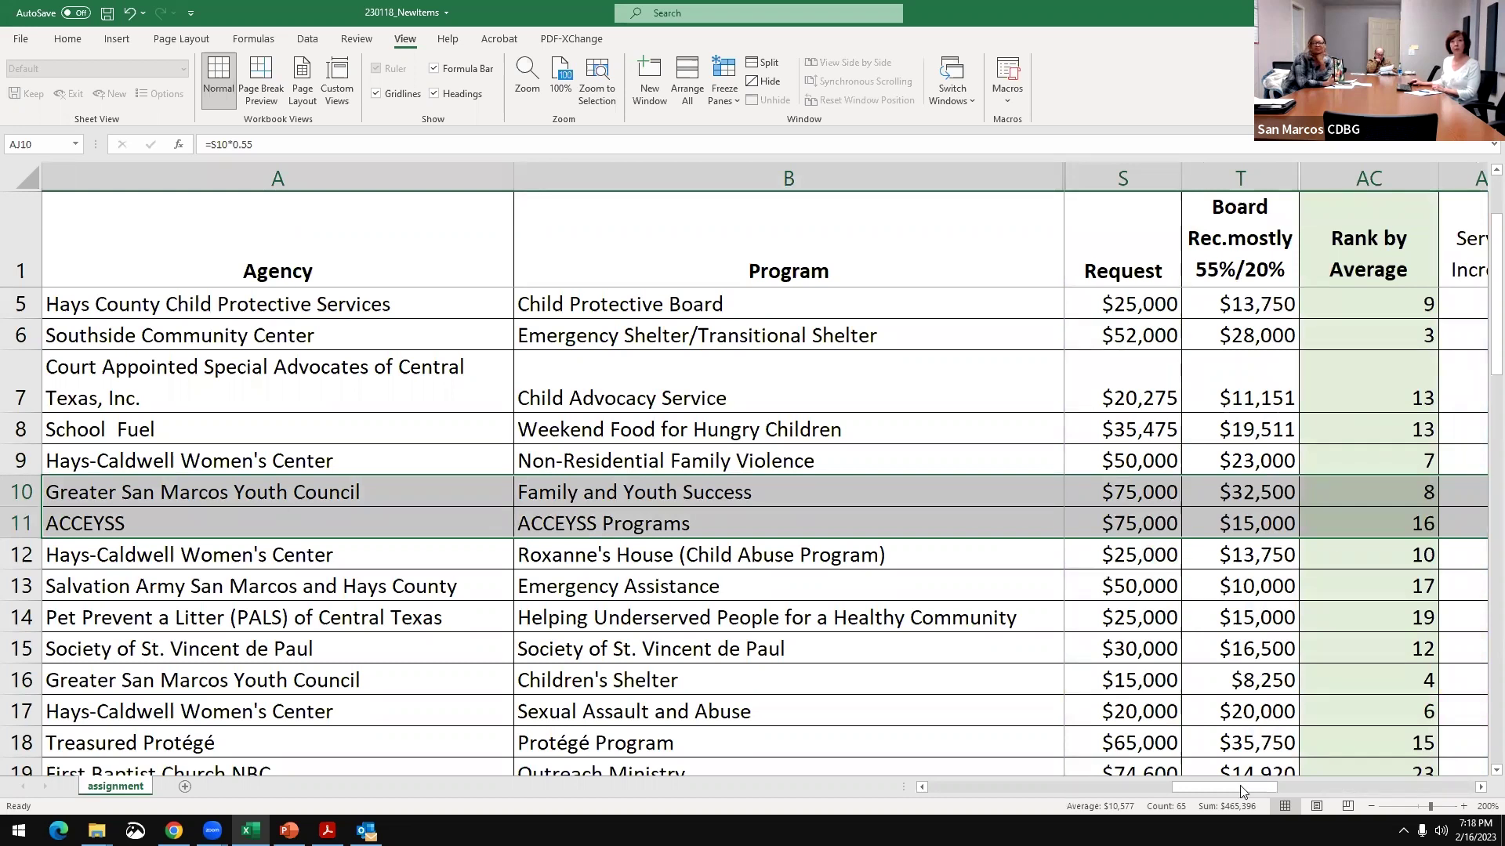
left_click_drag(1246, 785, 1472, 778)
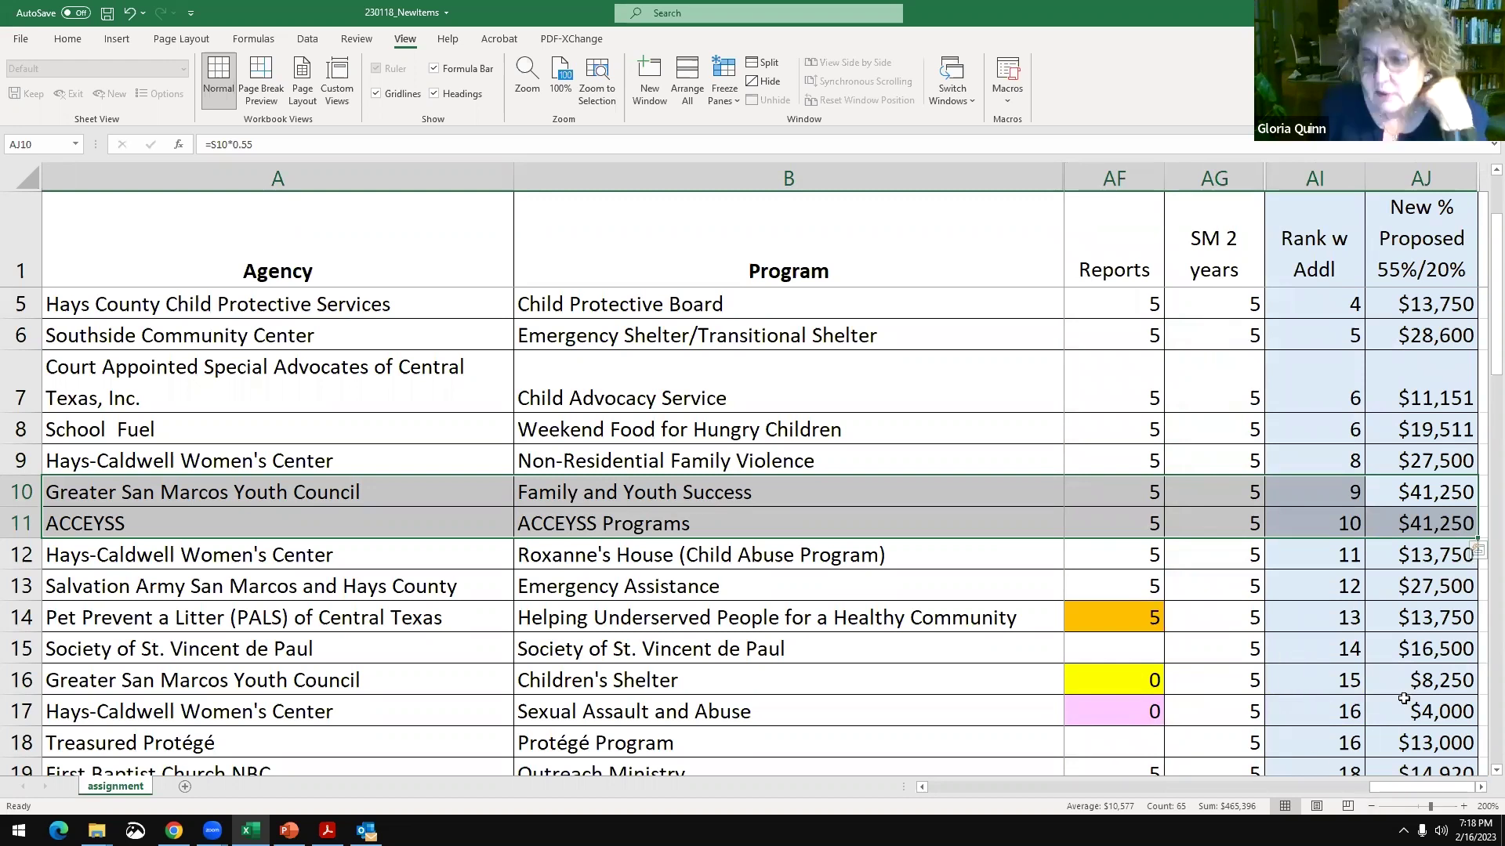
- Look through the agency list with its reports, ranks and new proposed amounts for a particular agency
scroll(1408, 700, "down", 6)
scroll(1400, 697, "down", 1)
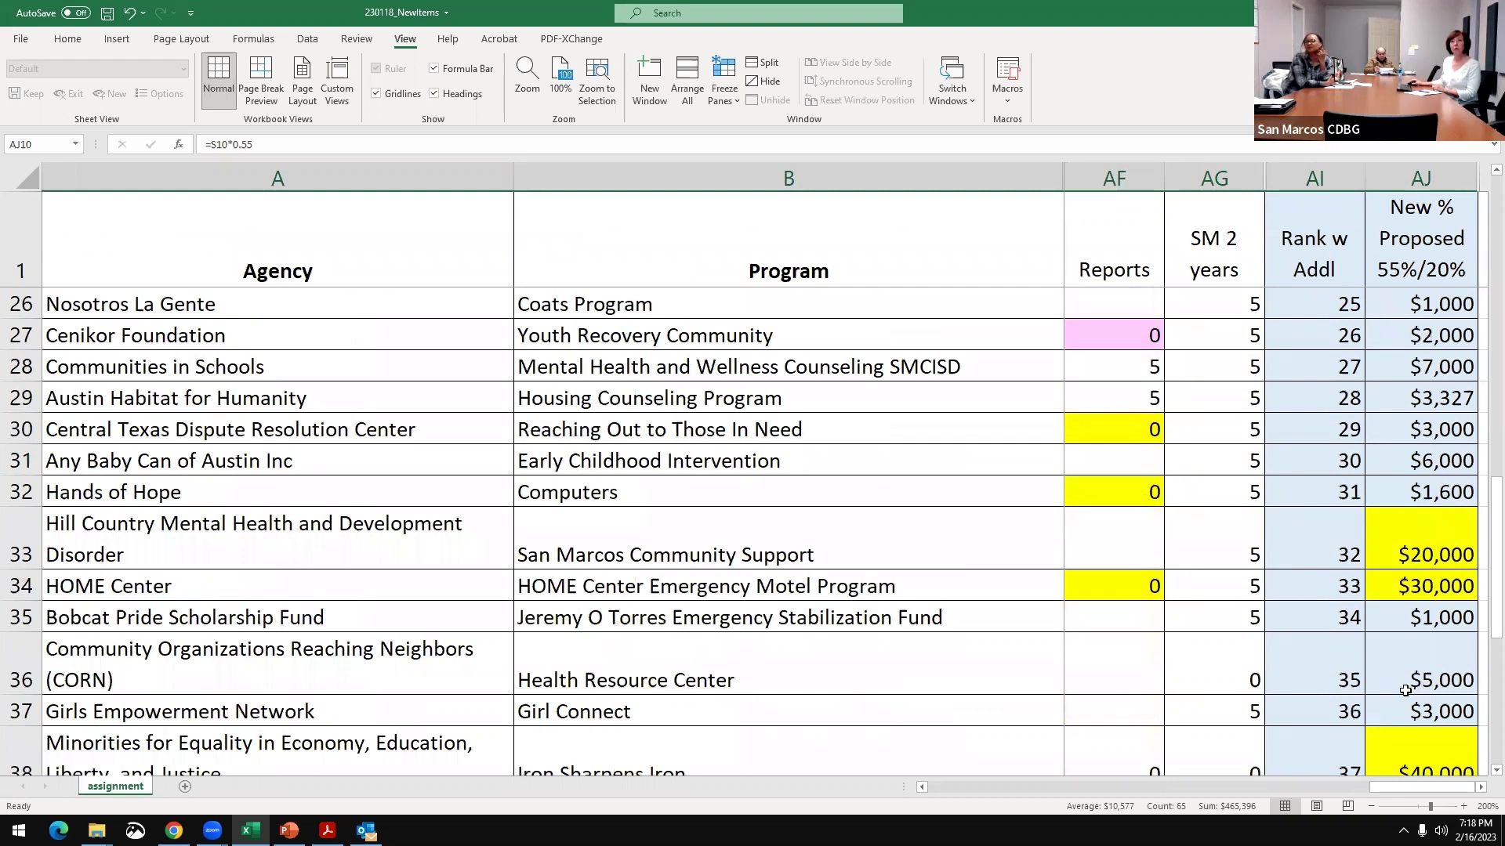
scroll(1399, 690, "down", 2)
scroll(784, 685, "up", 3)
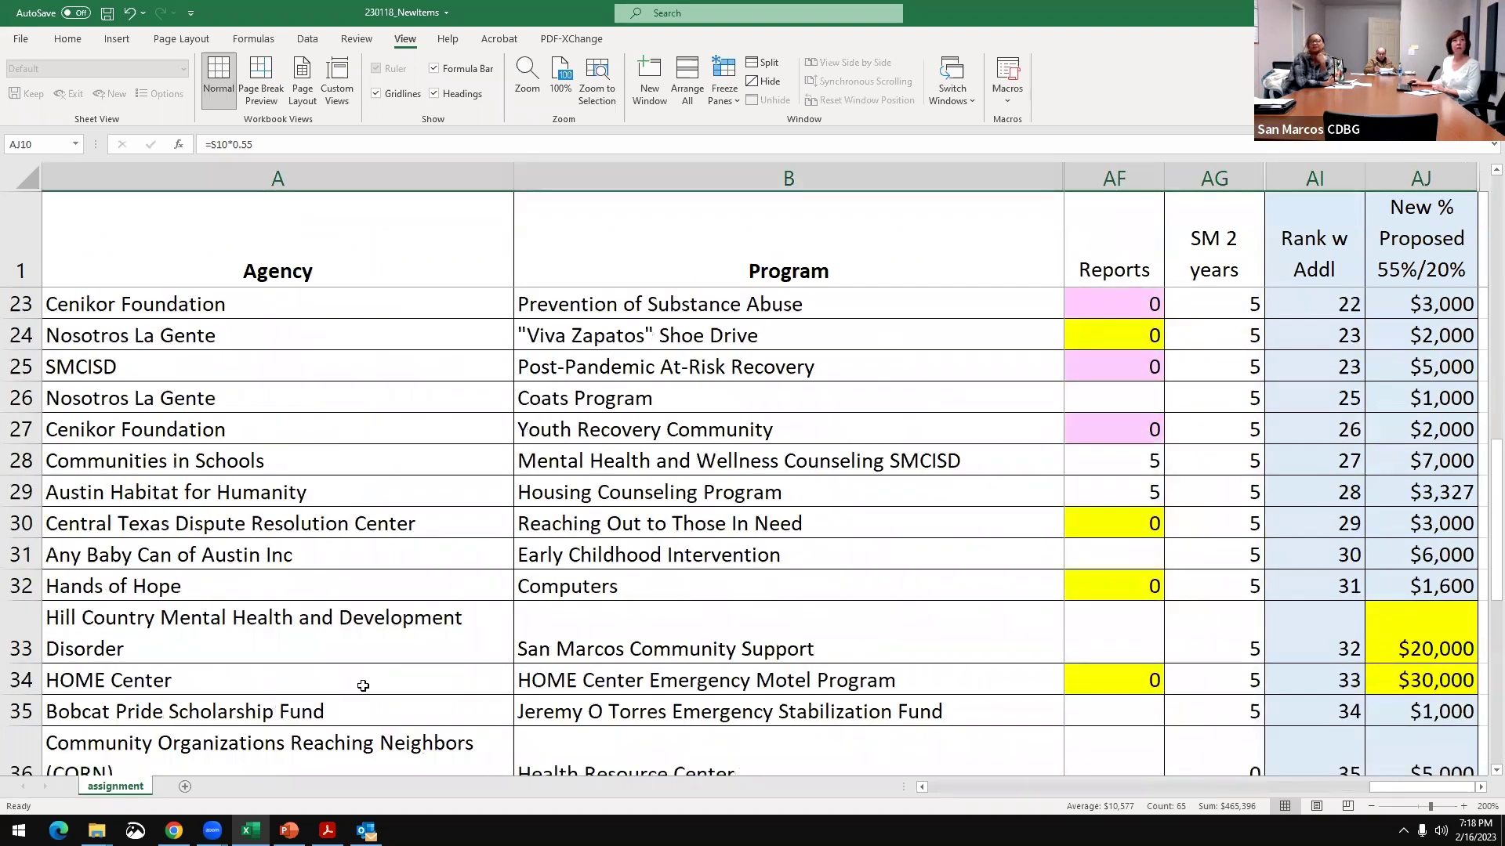
scroll(363, 687, "up", 1)
left_click(278, 686)
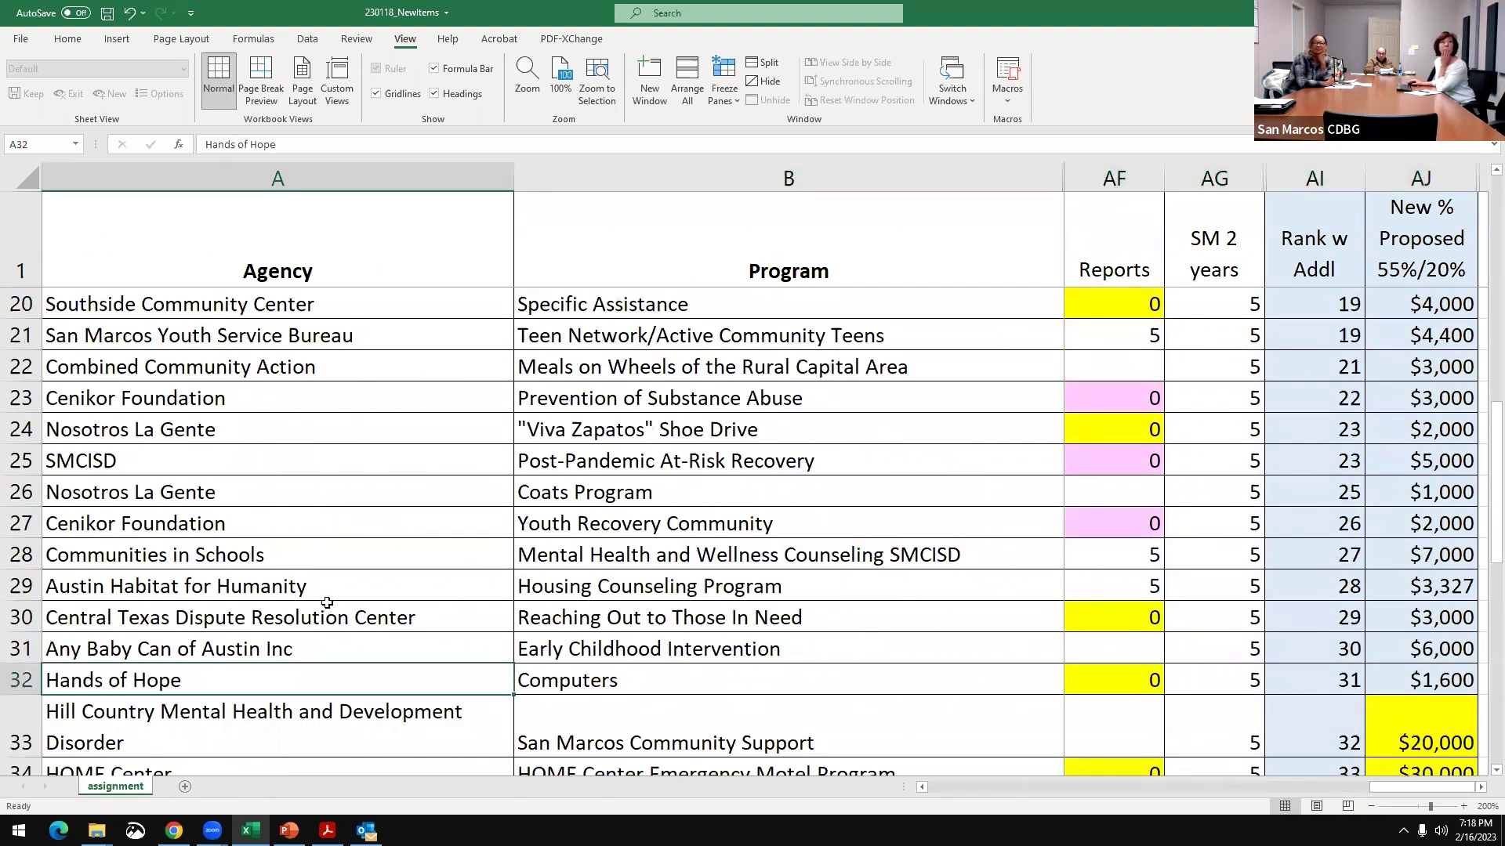
scroll(323, 603, "up", 4)
scroll(319, 603, "down", 7)
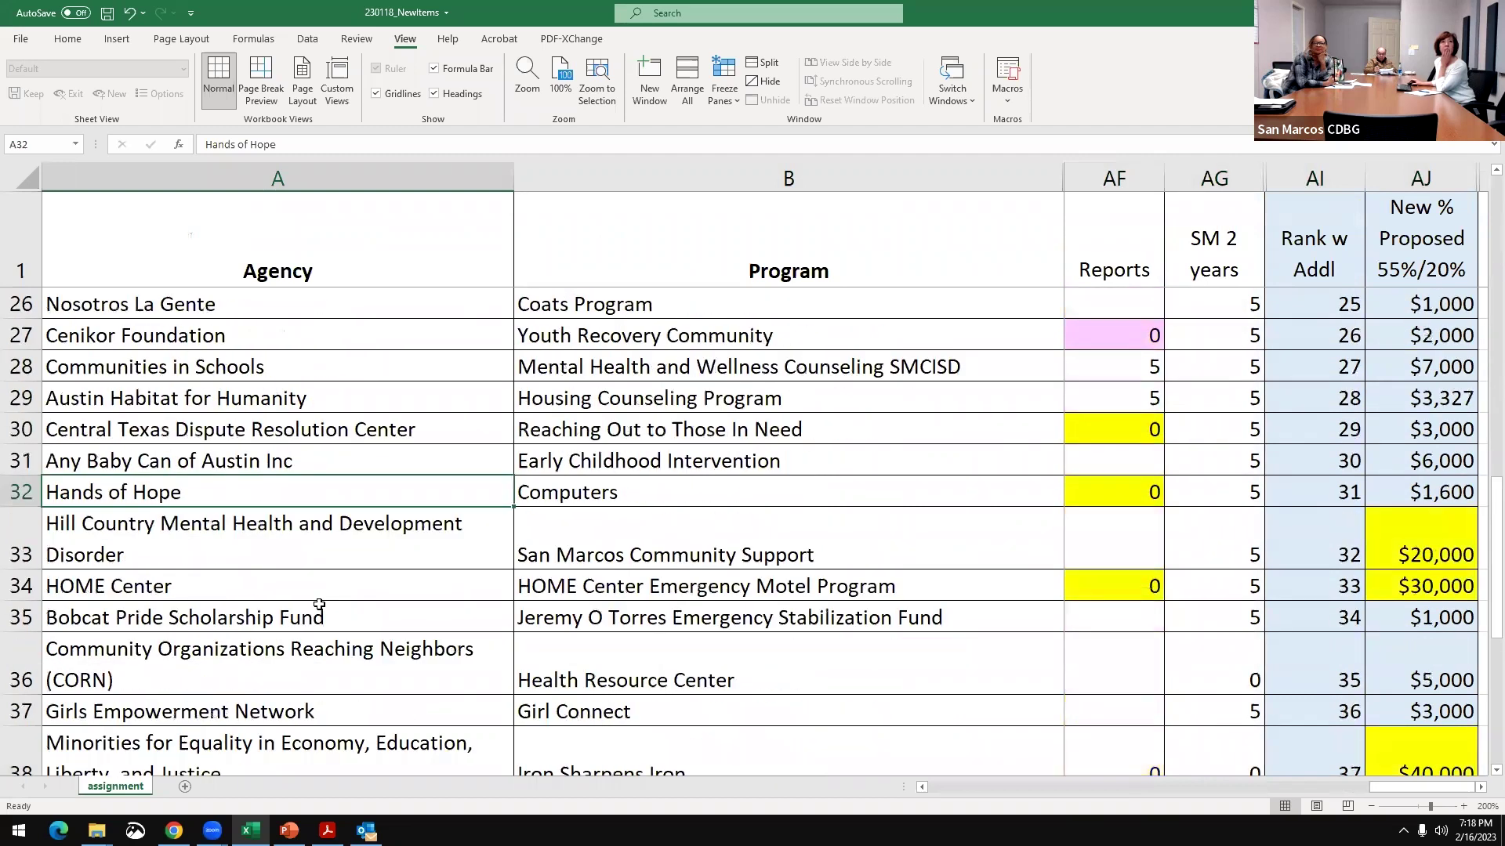
scroll(319, 606, "up", 3)
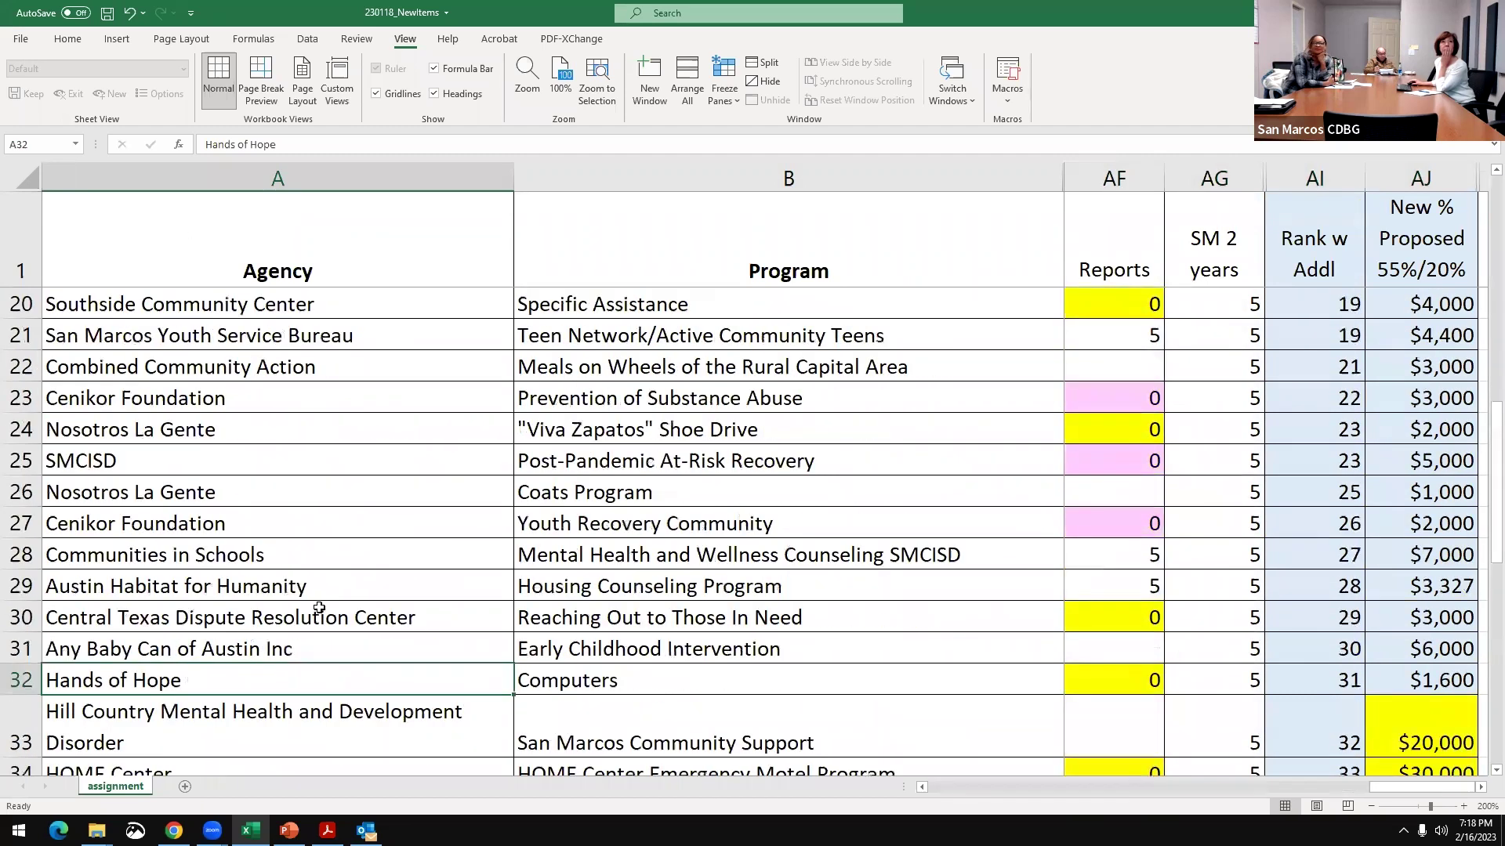
scroll(728, 598, "up", 4)
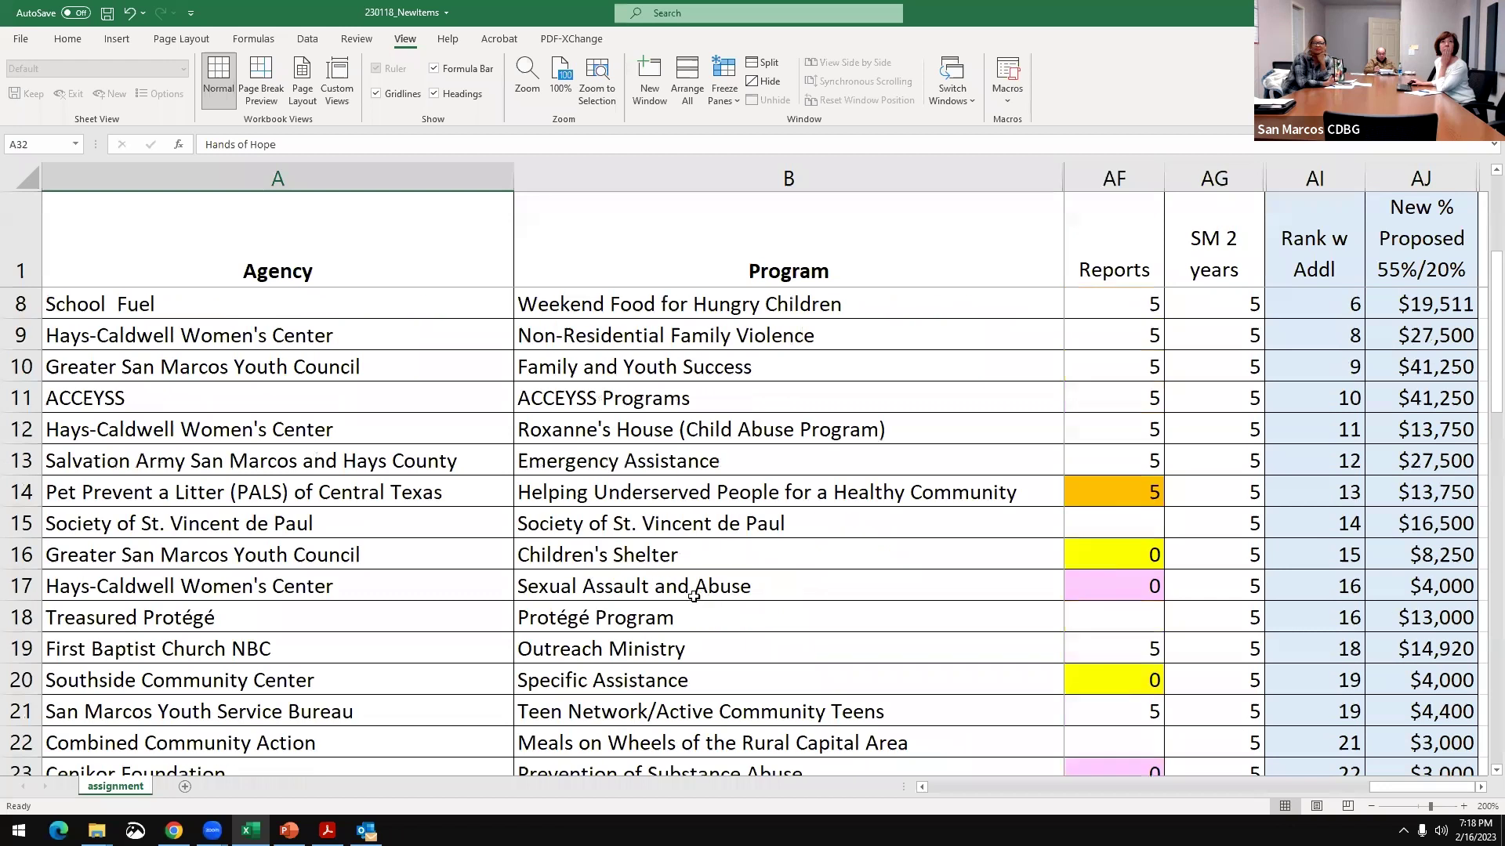
scroll(693, 598, "up", 2)
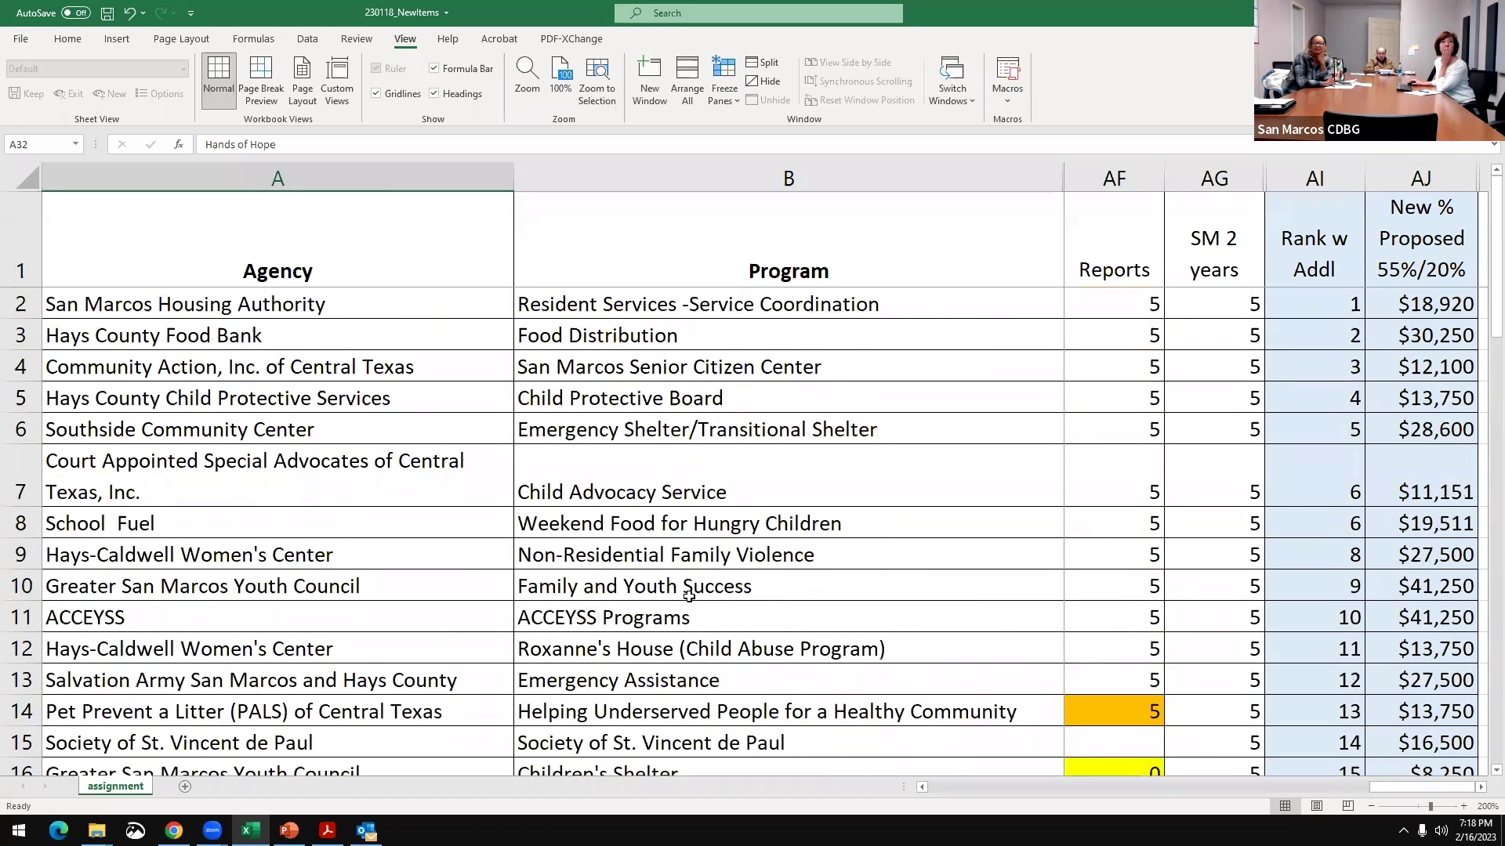
scroll(686, 595, "down", 2)
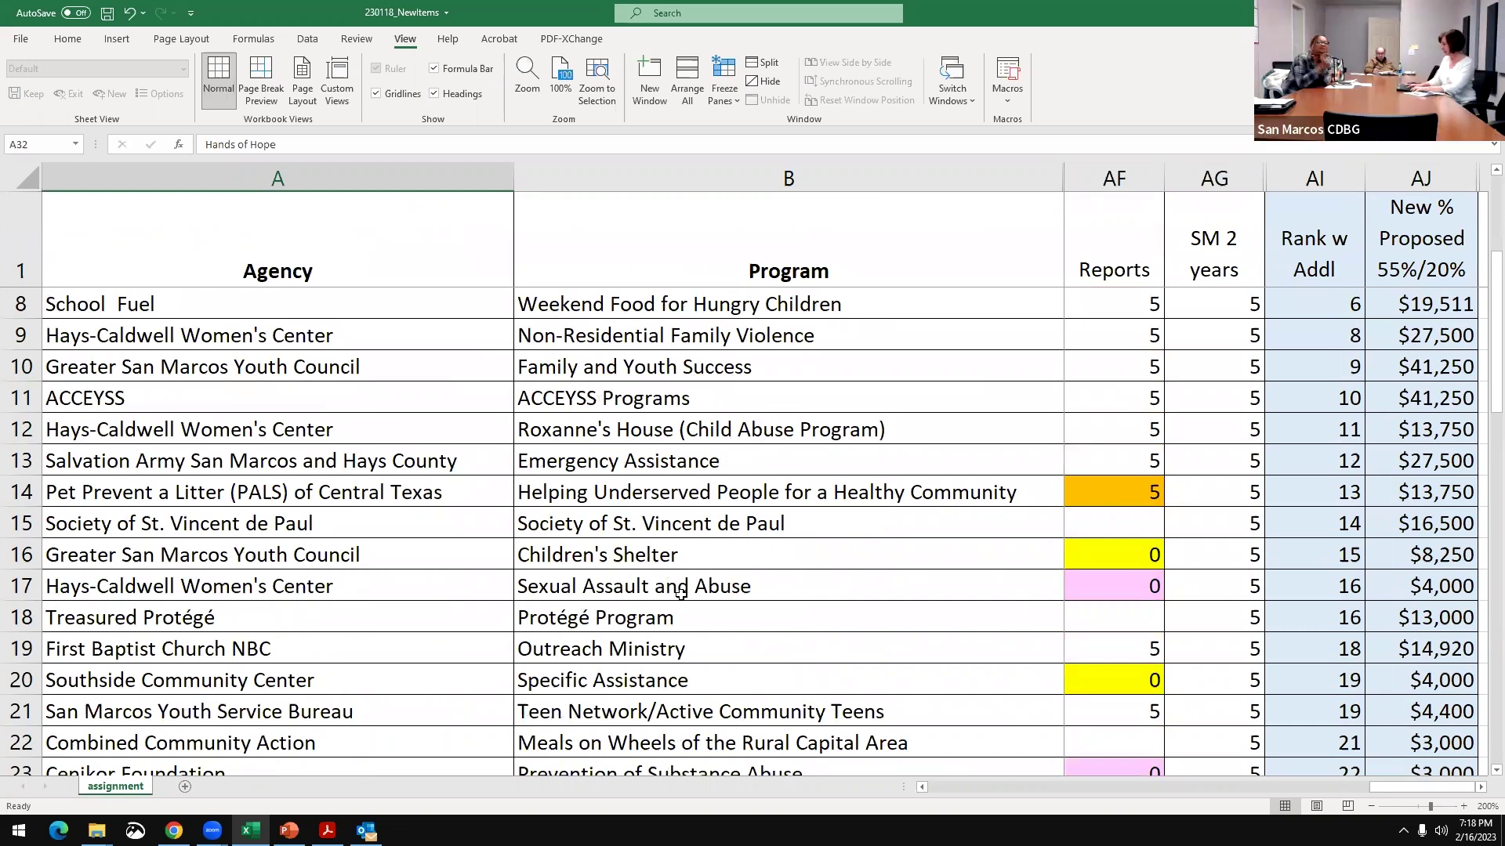
- Search the sheet for "treasured" to locate the Treasured Protégé row
key("ctrl+f")
type("treasured")
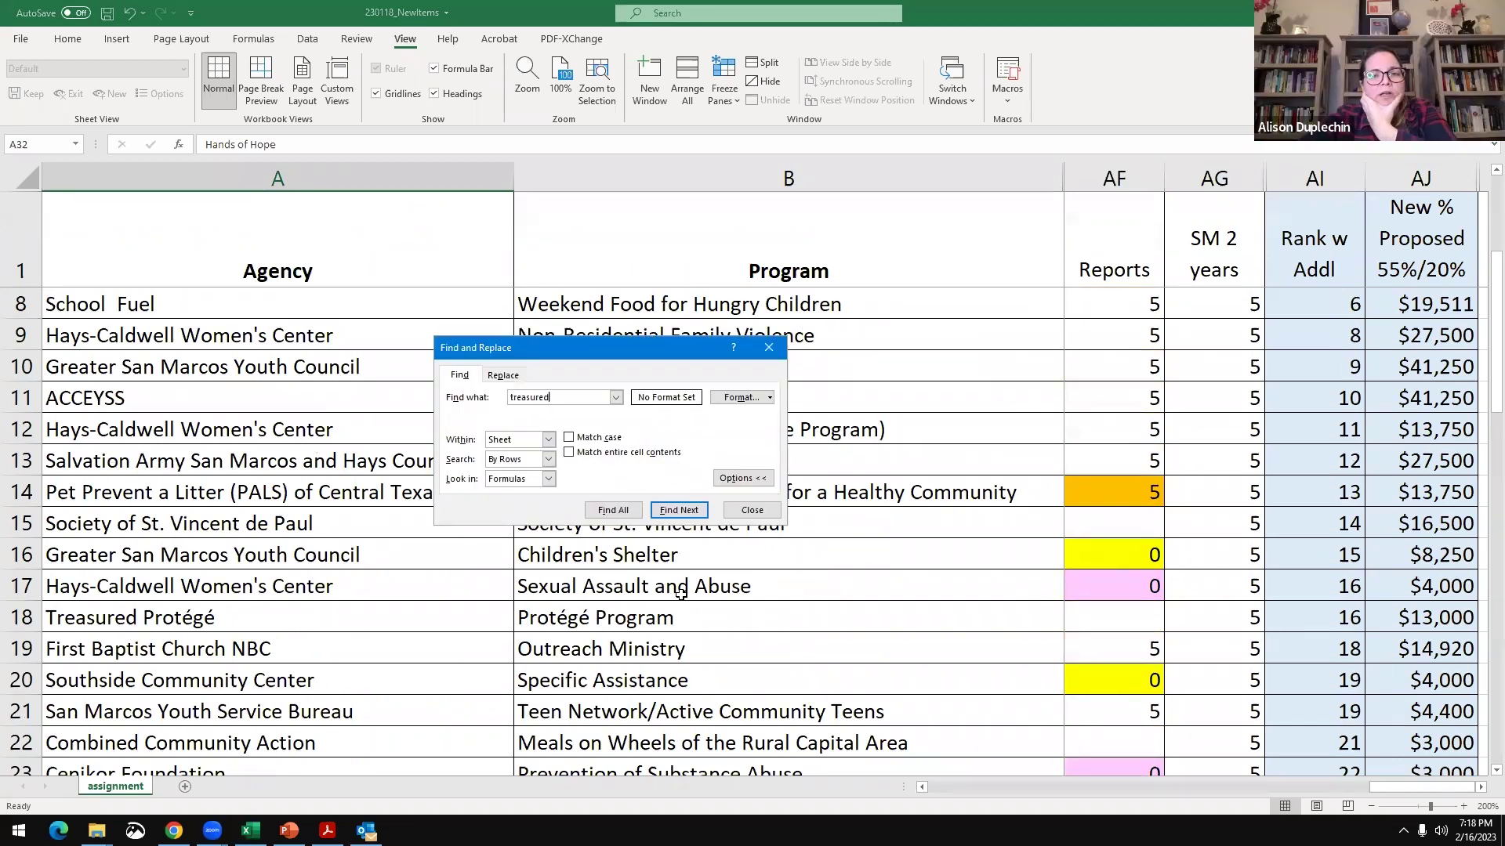
key("Return")
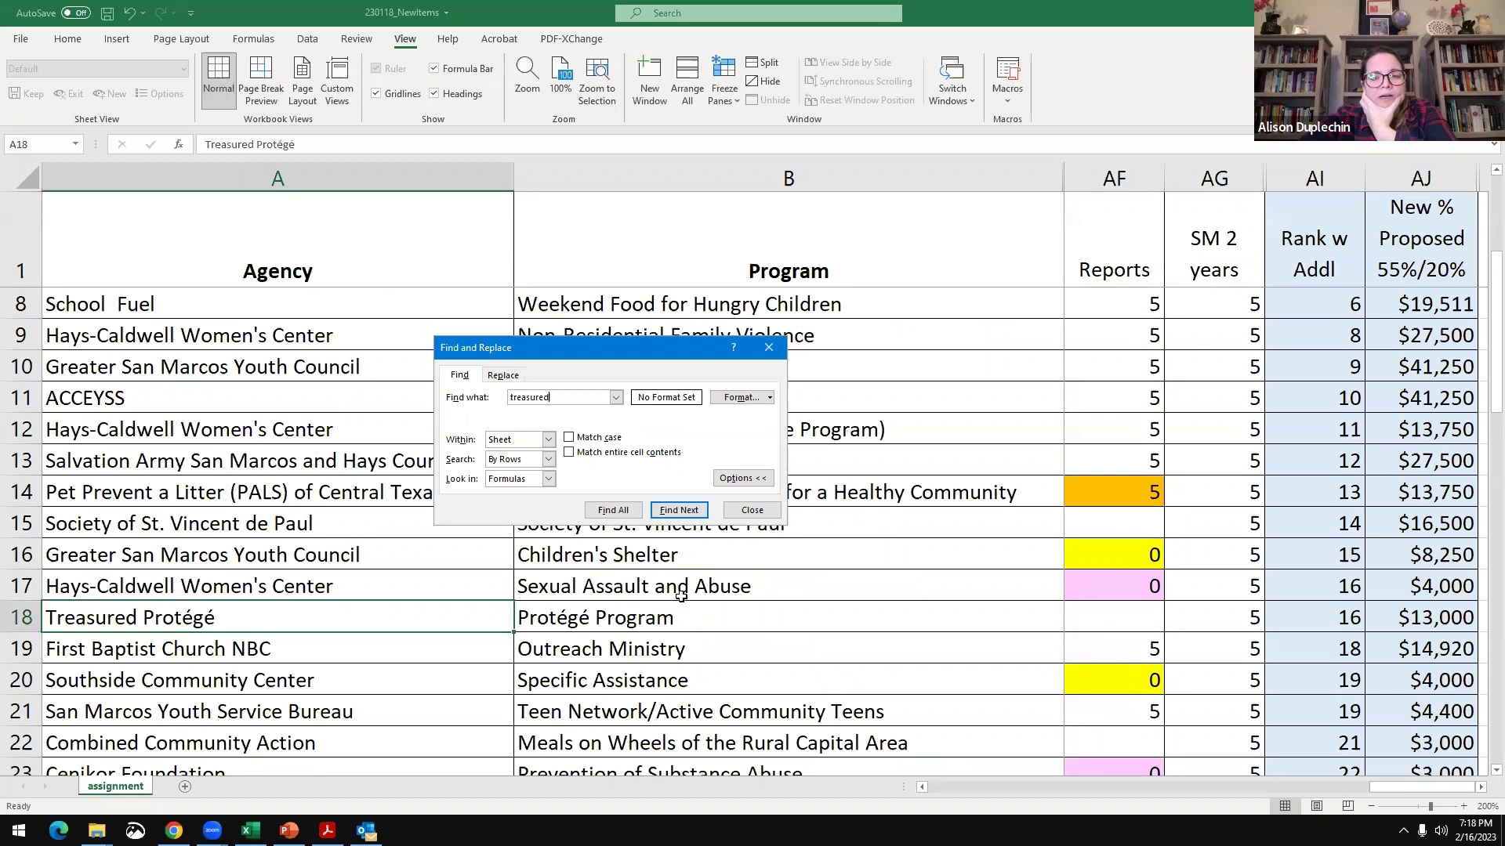
left_click(750, 511)
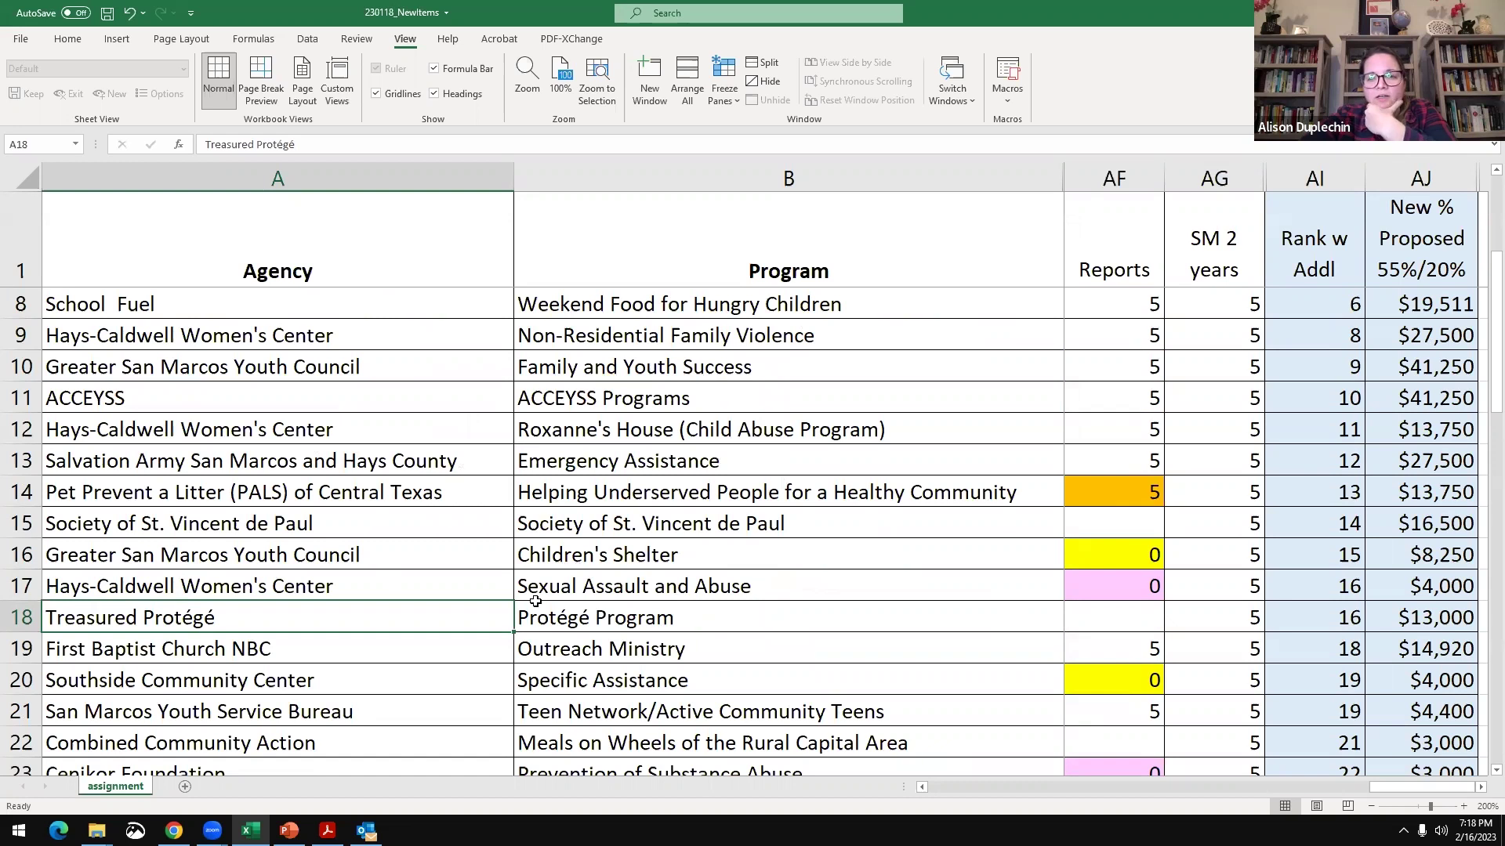
- Sort all agency rows, 2 through 39, by New % Proposed 55%/20% from smallest to largest
scroll(535, 601, "up", 2)
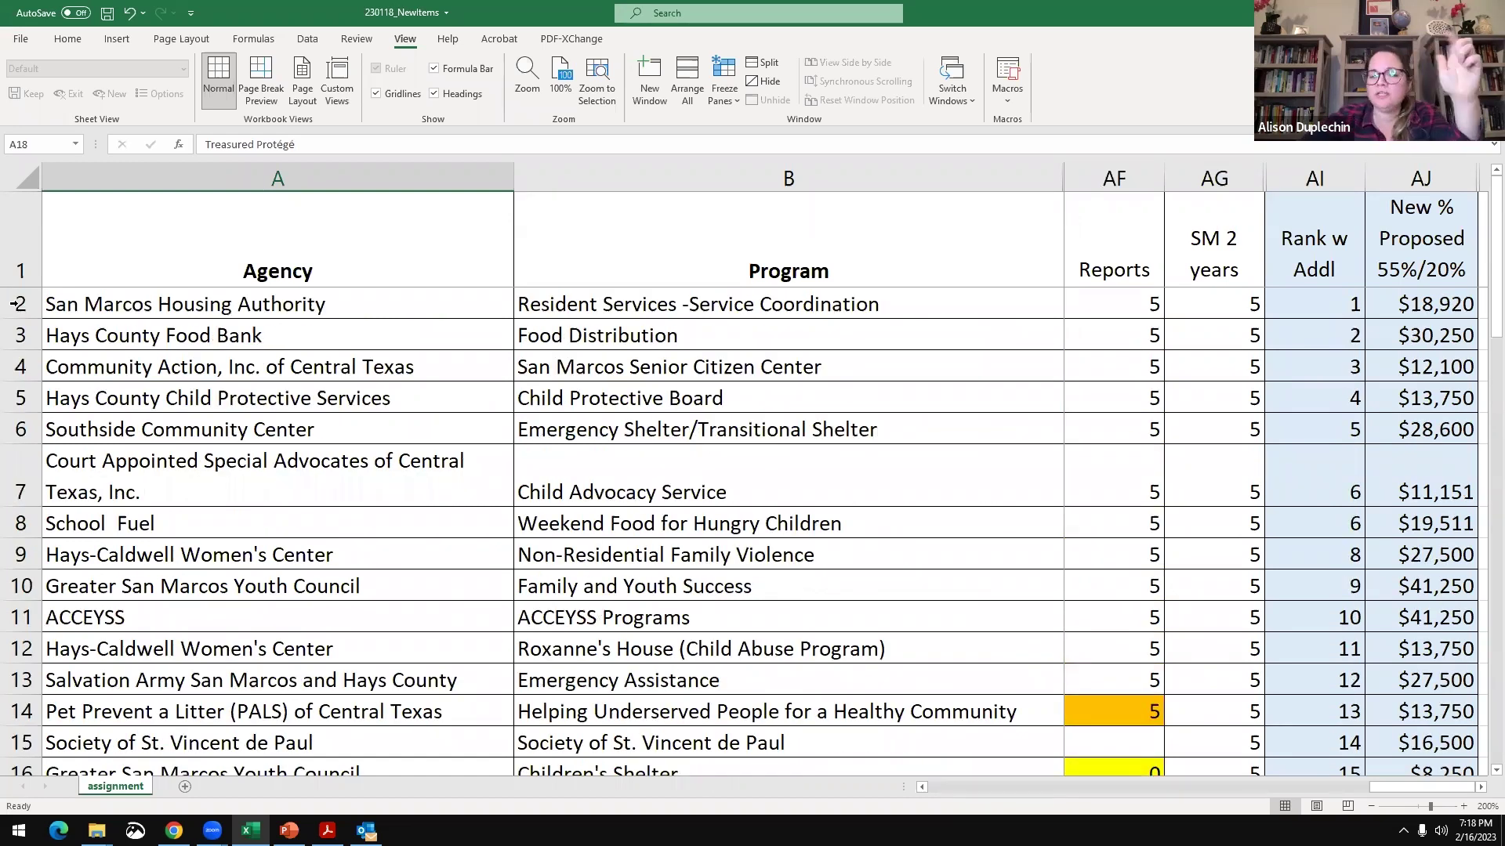
left_click_drag(17, 304, 75, 683)
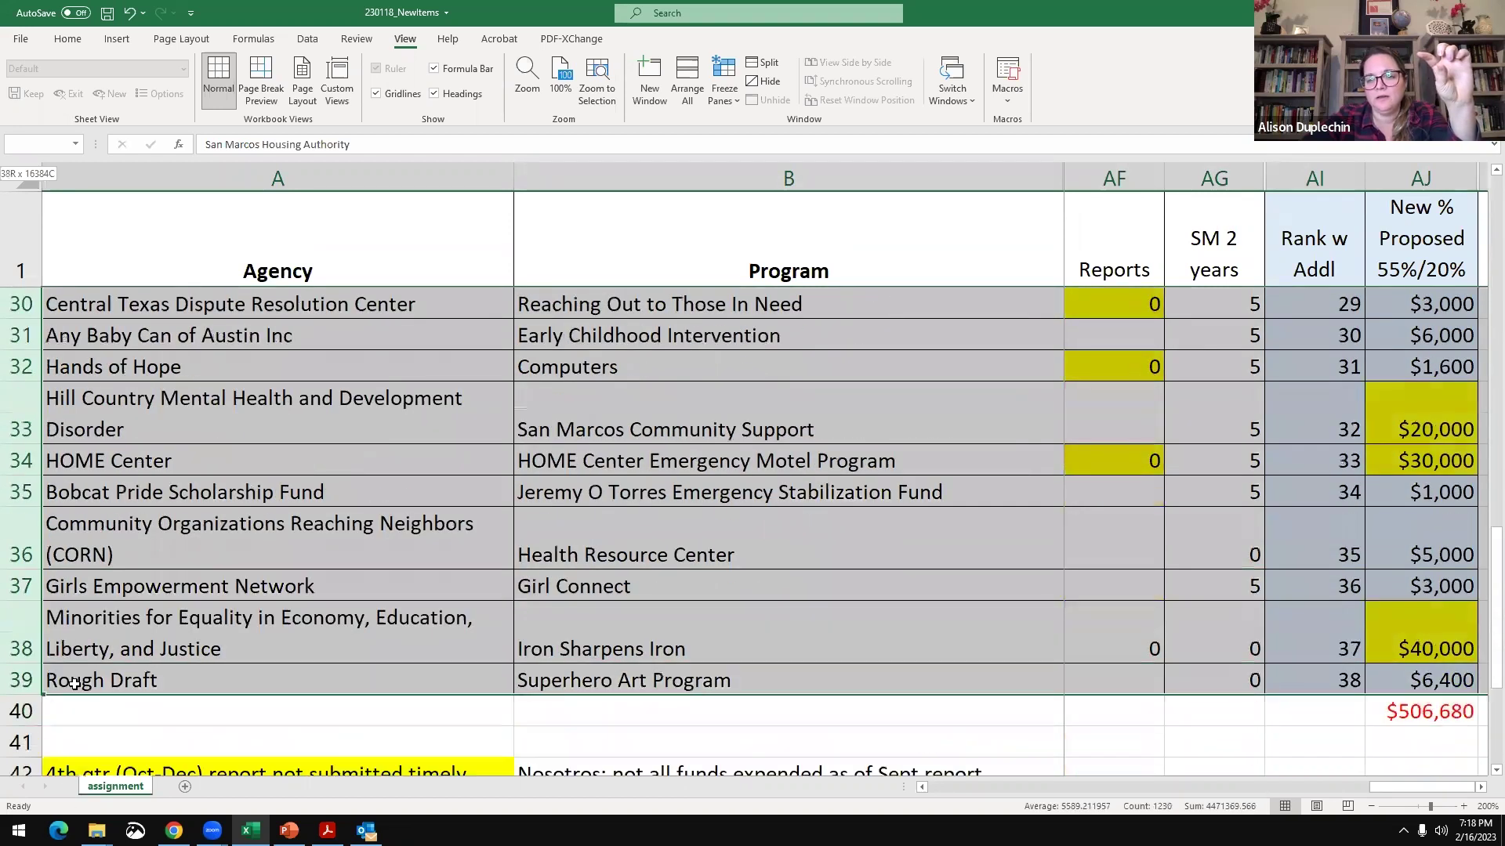
left_click(308, 39)
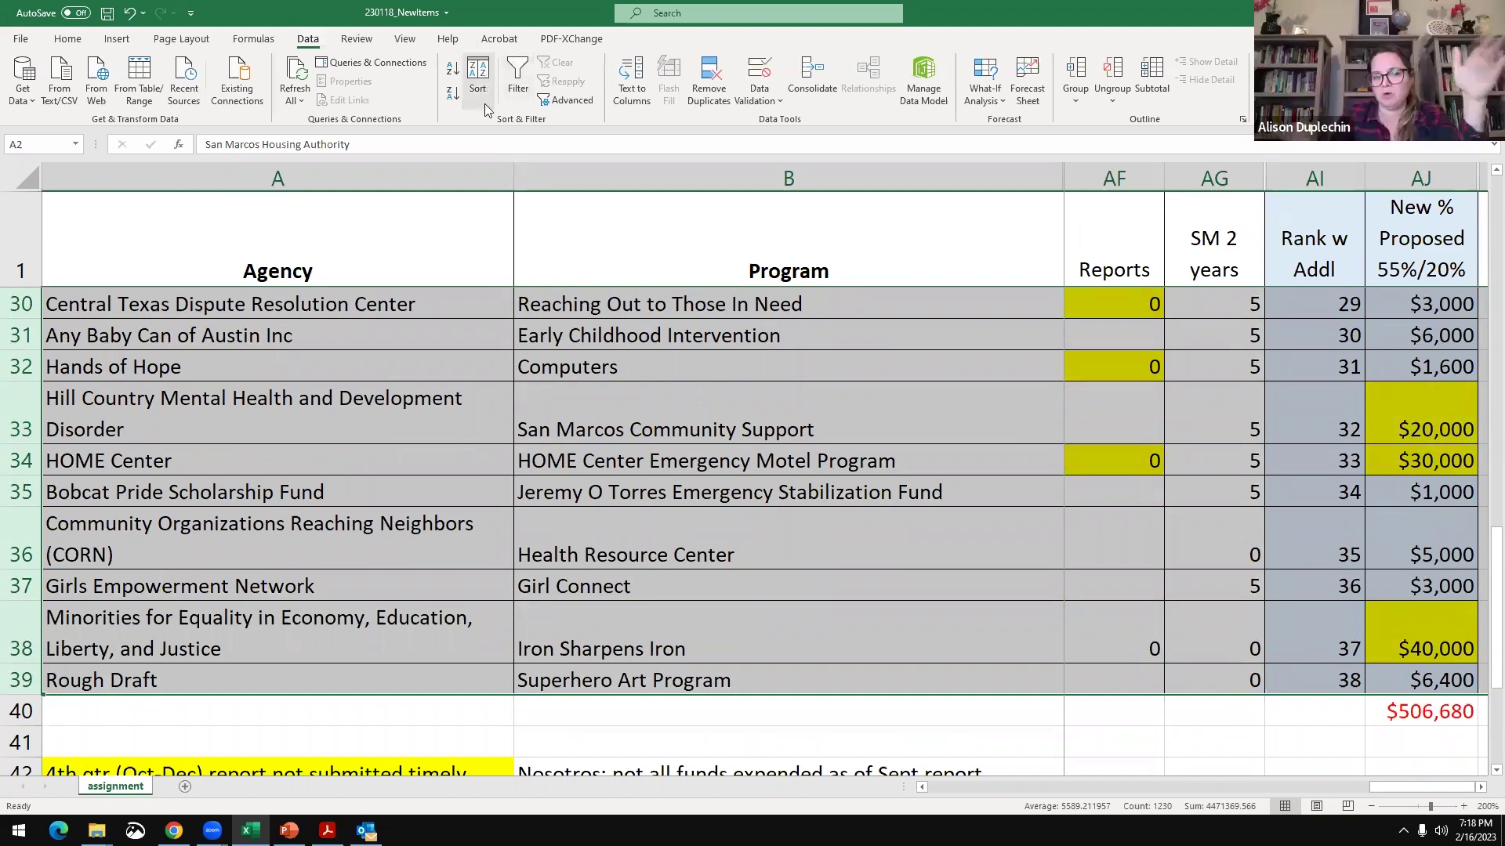
left_click(478, 72)
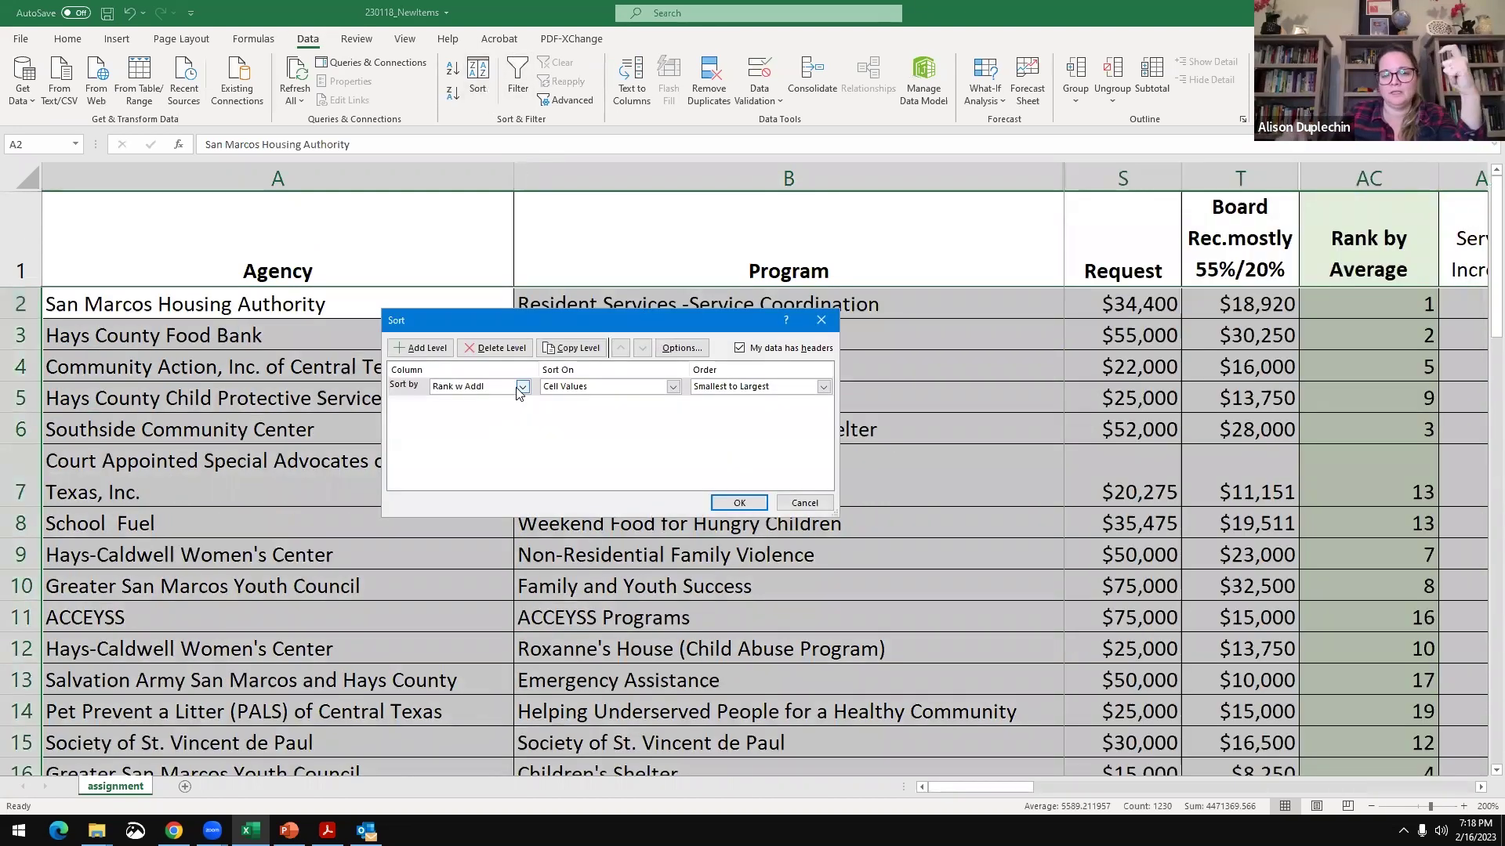
left_click(523, 388)
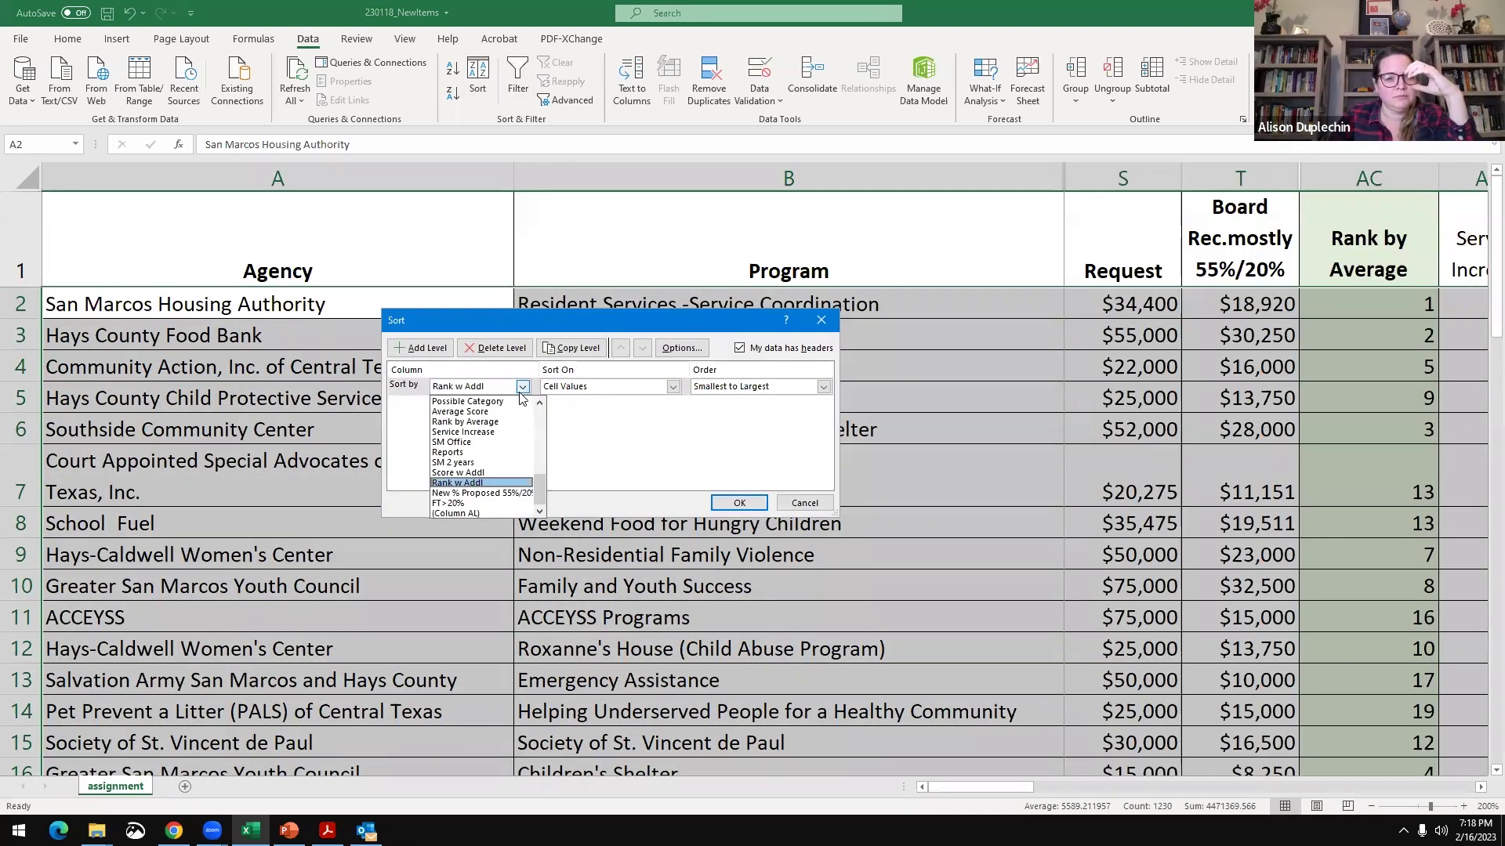
left_click(490, 495)
left_click(742, 503)
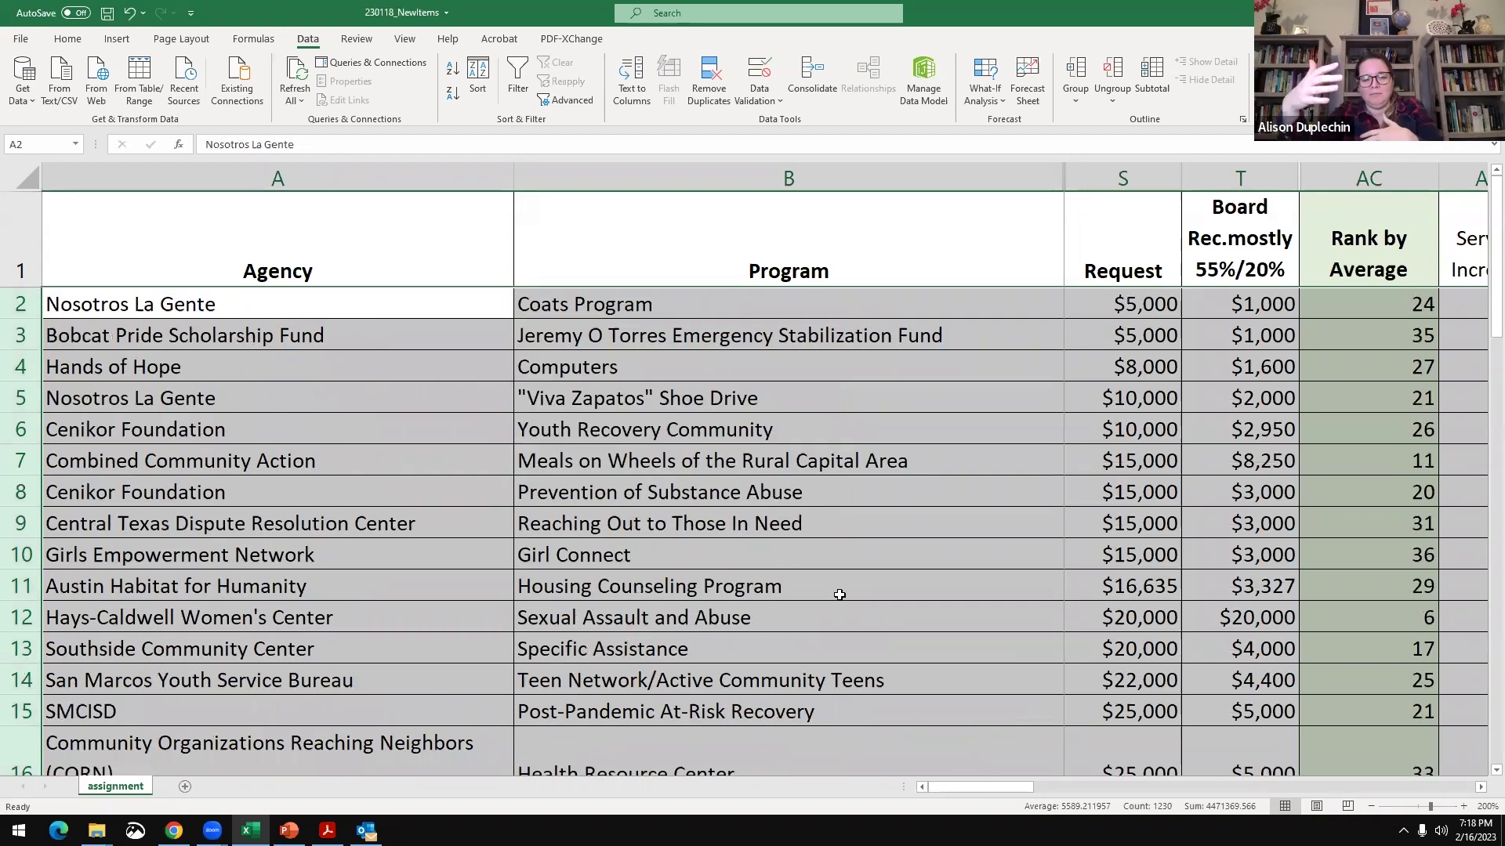
- Hide columns AC through AG, starting with Rank by Average, so Rank w Addl follows the request and recommendation columns
left_click(1126, 301)
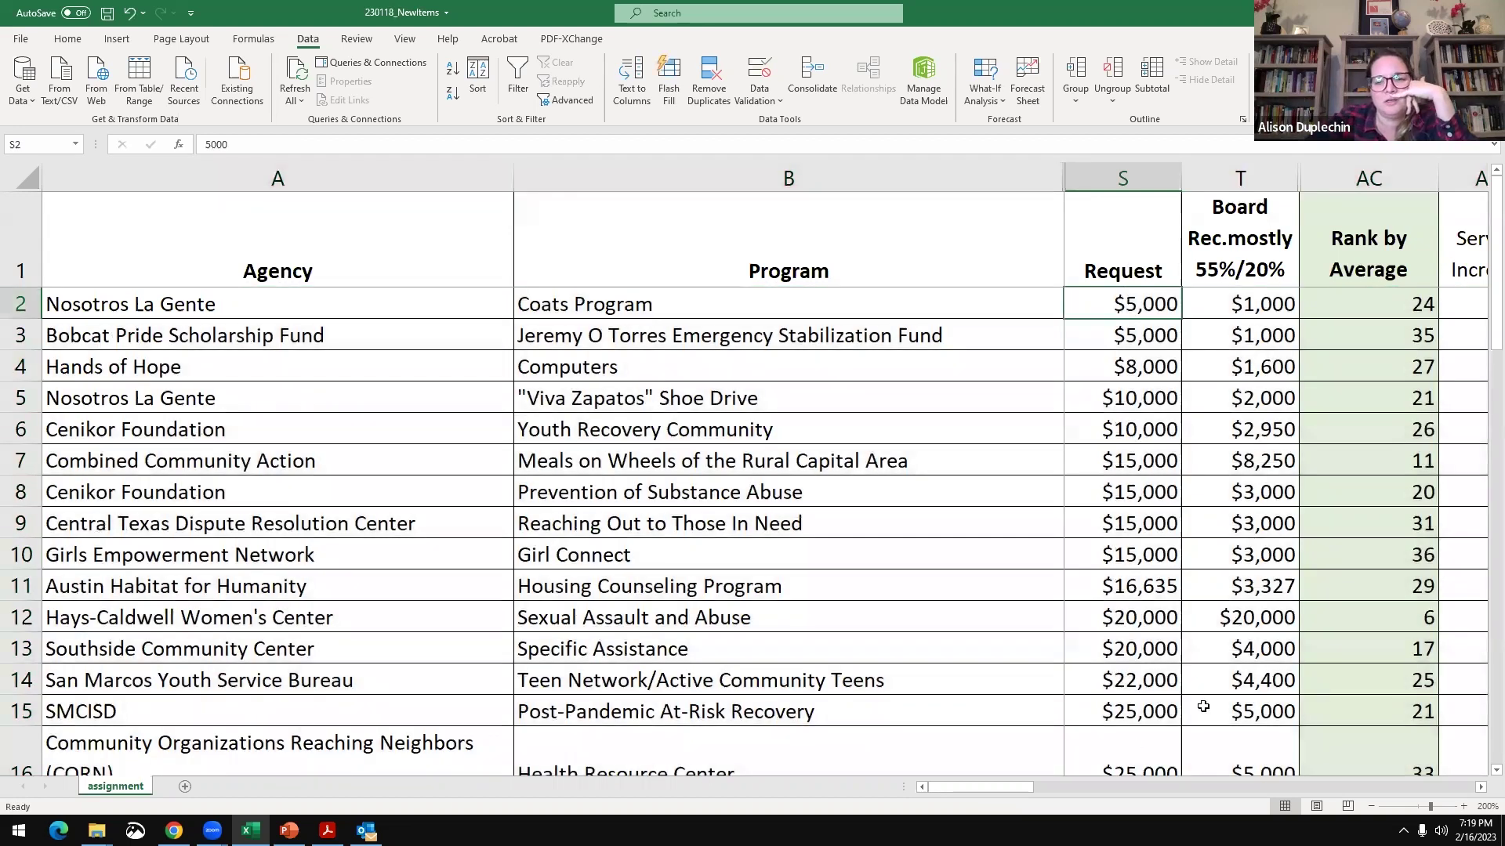
left_click_drag(964, 793, 1160, 797)
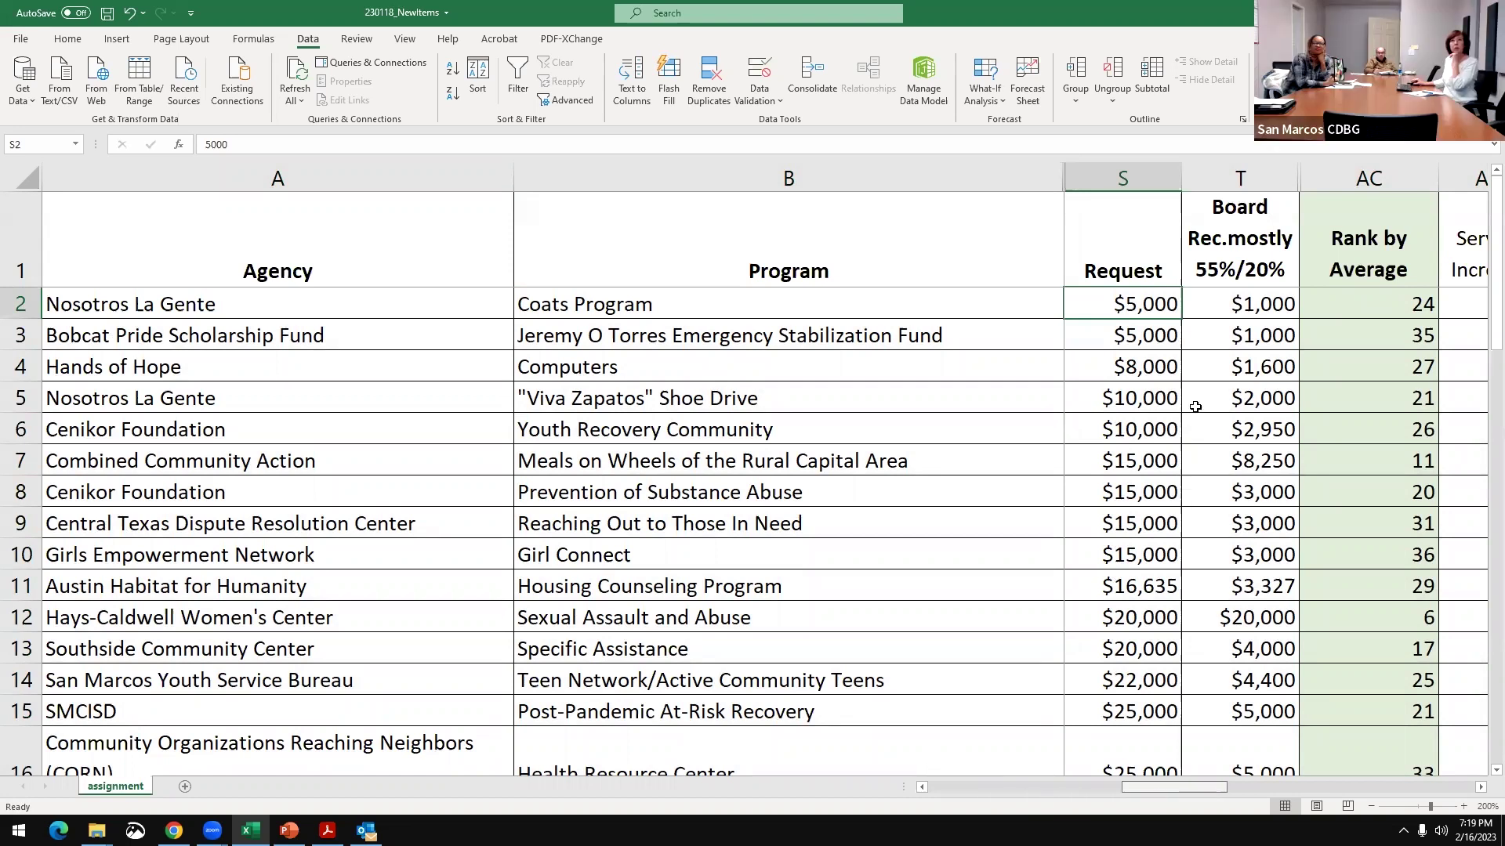
left_click(1218, 398)
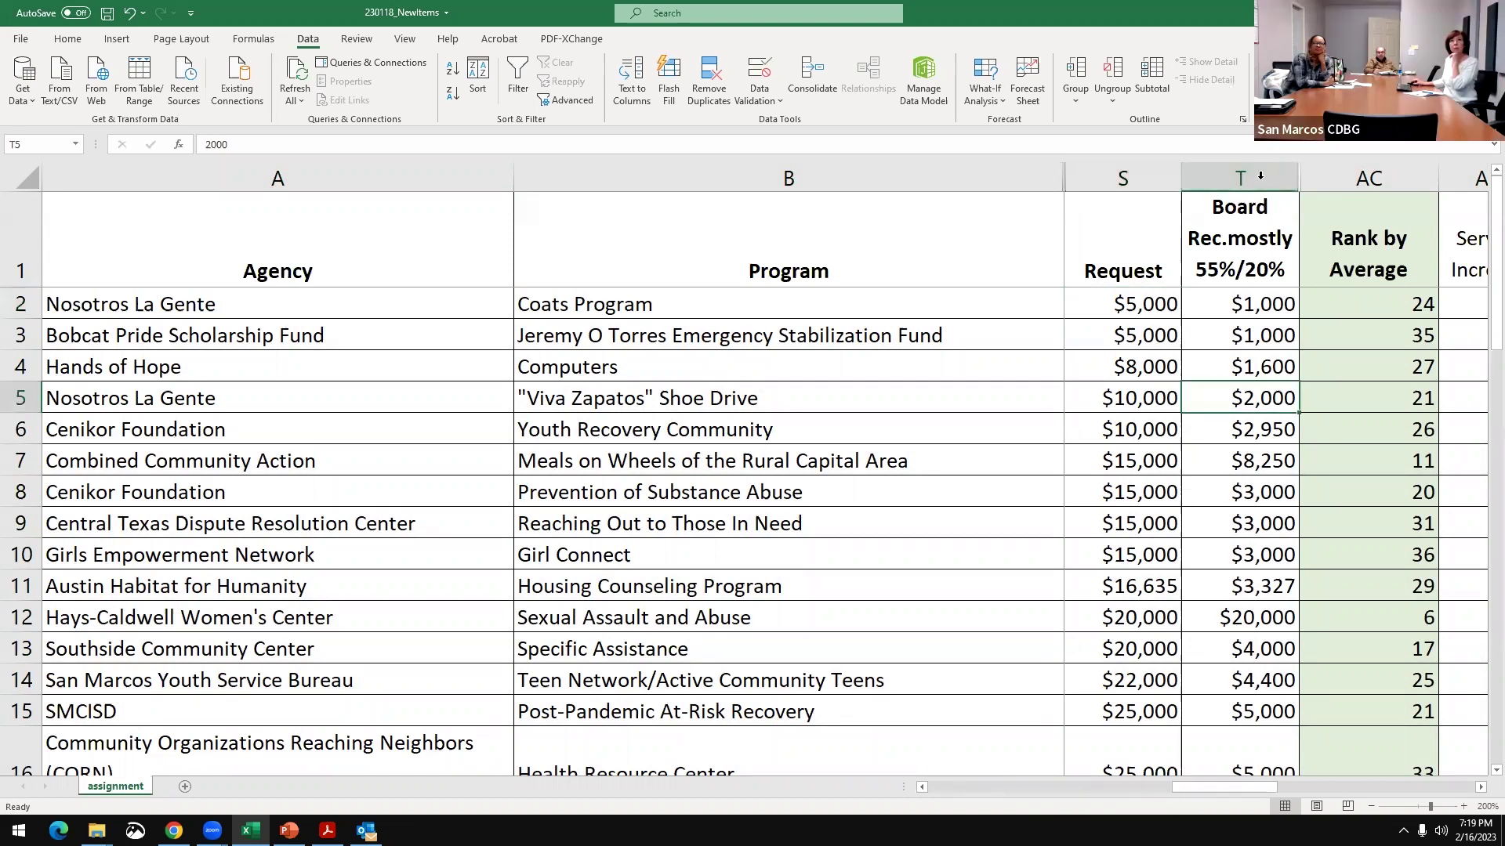
left_click_drag(1463, 180, 1423, 220)
right_click(1422, 220)
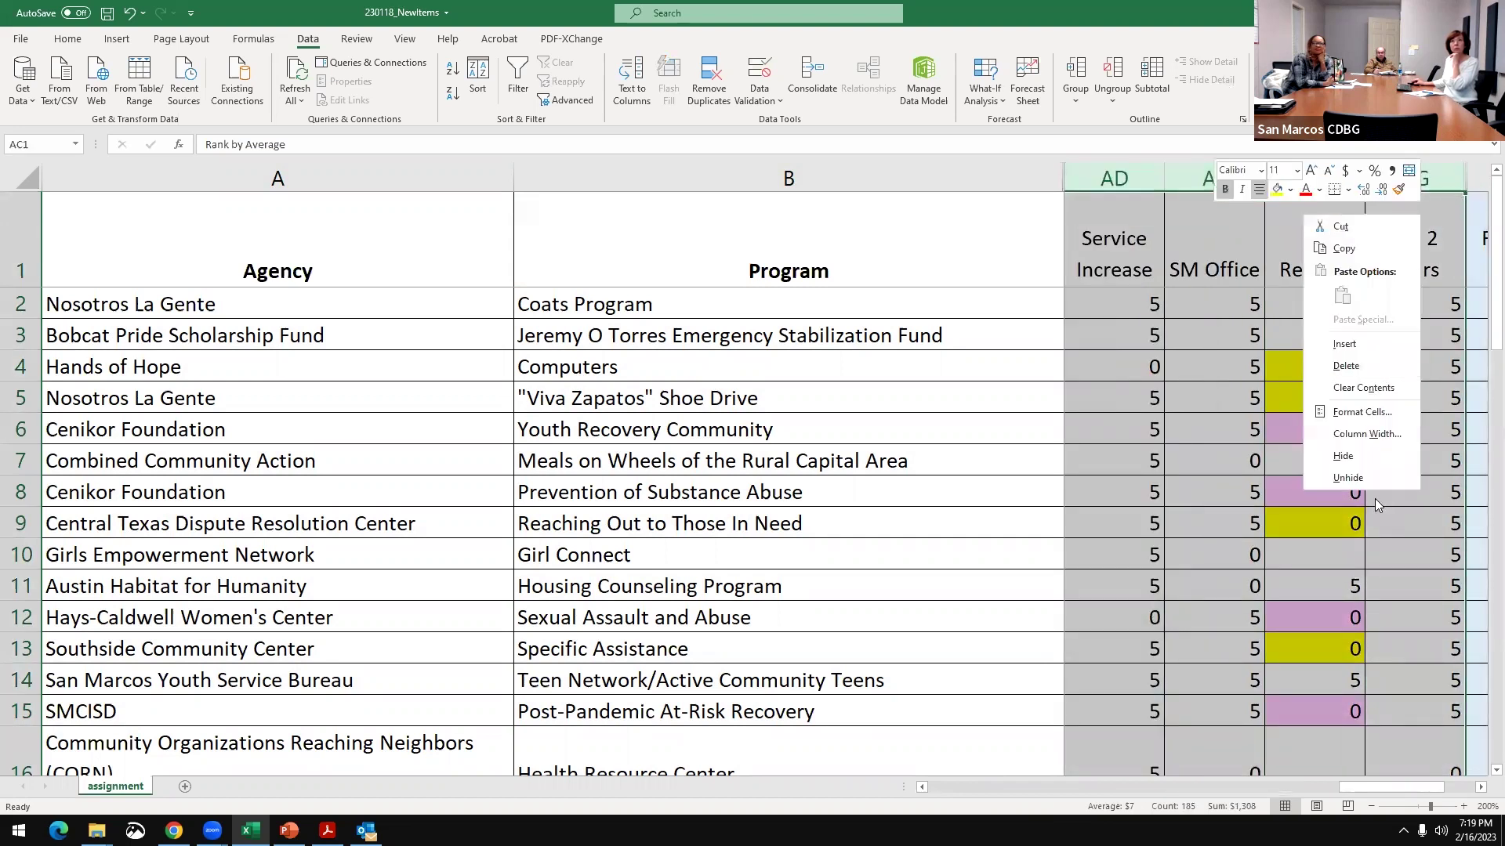
left_click(1343, 455)
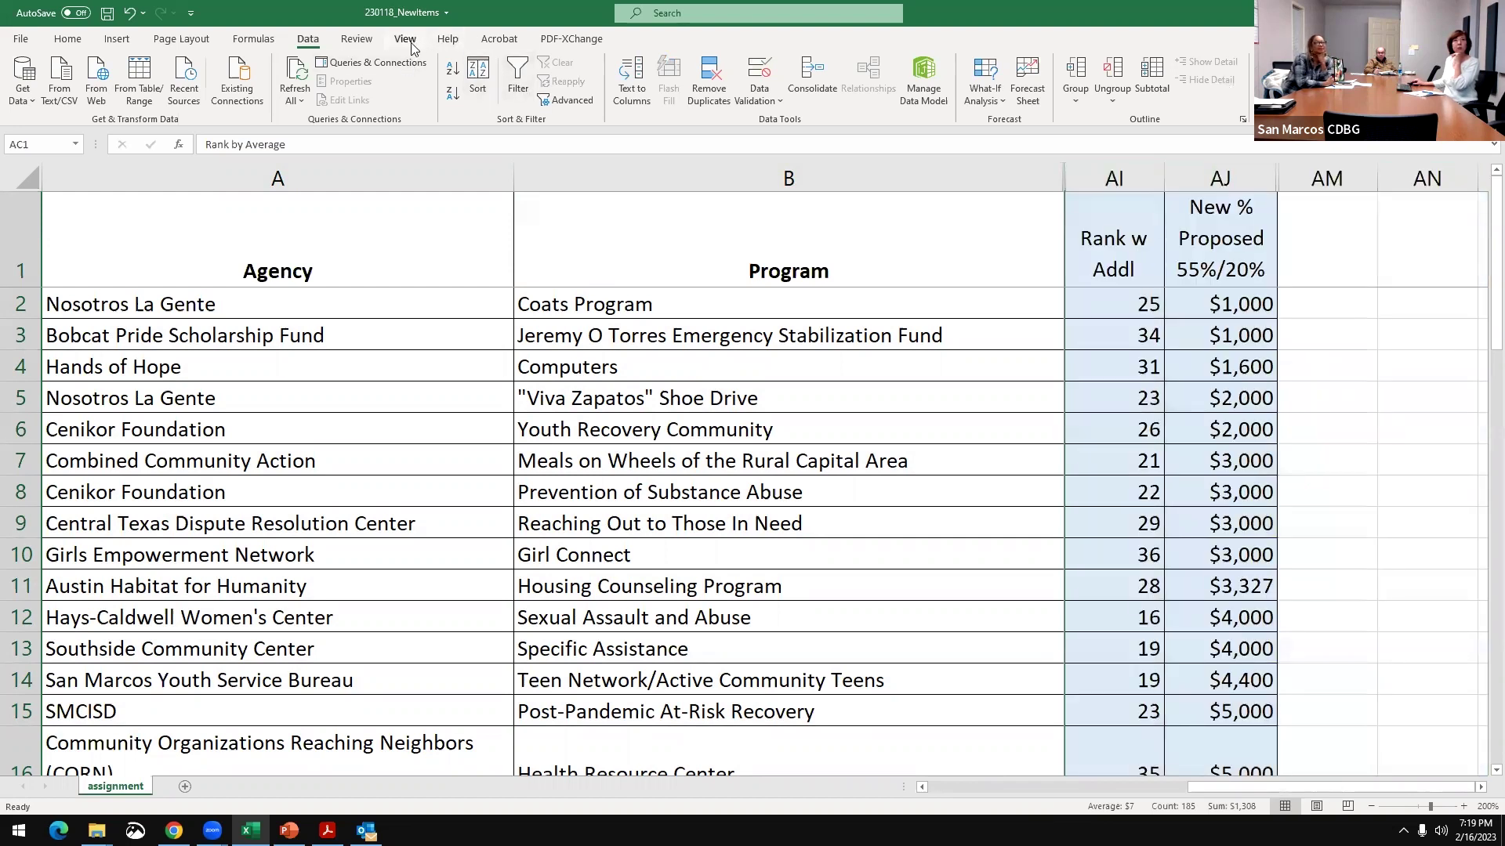
- Set the sheet zoom to 150% and bring the Board Rec. column back into view beside the new proposed amounts
left_click(408, 40)
left_click(527, 83)
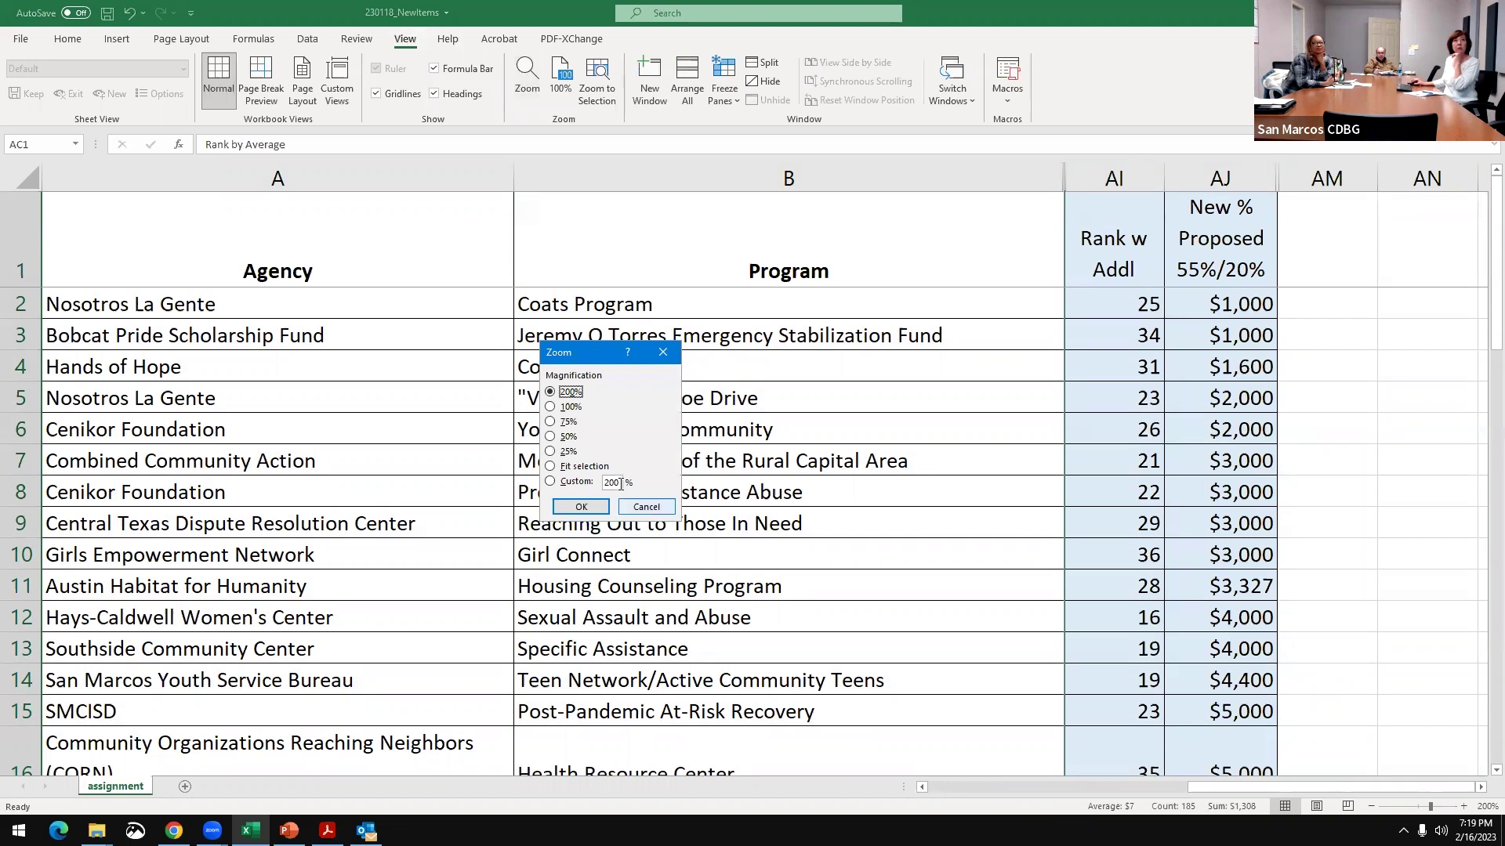
type("150")
key("Return")
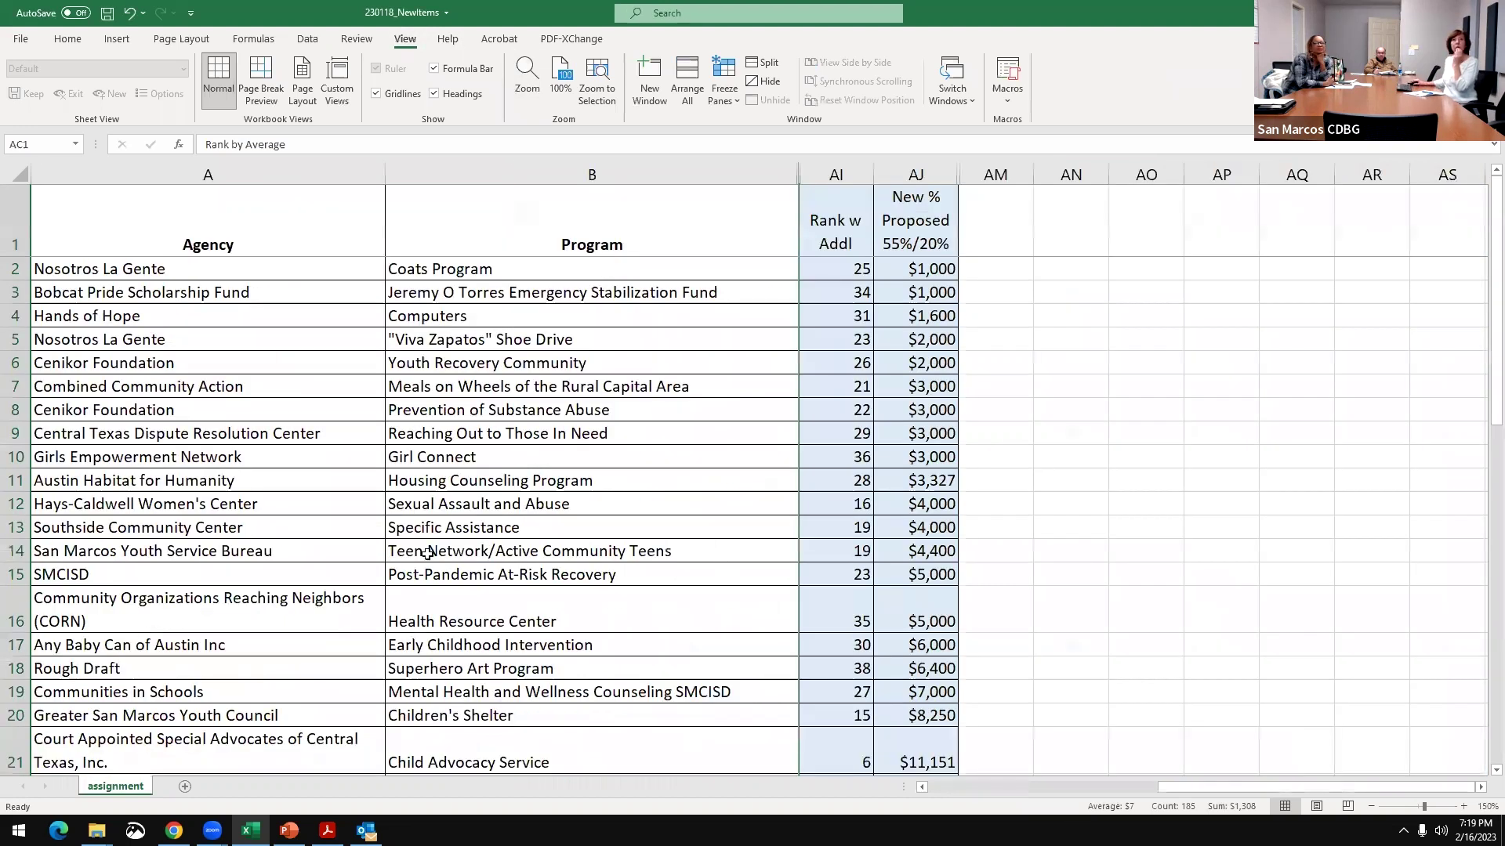
left_click(1120, 421)
key("Left")
key("Left")
key("Left")
key("Left")
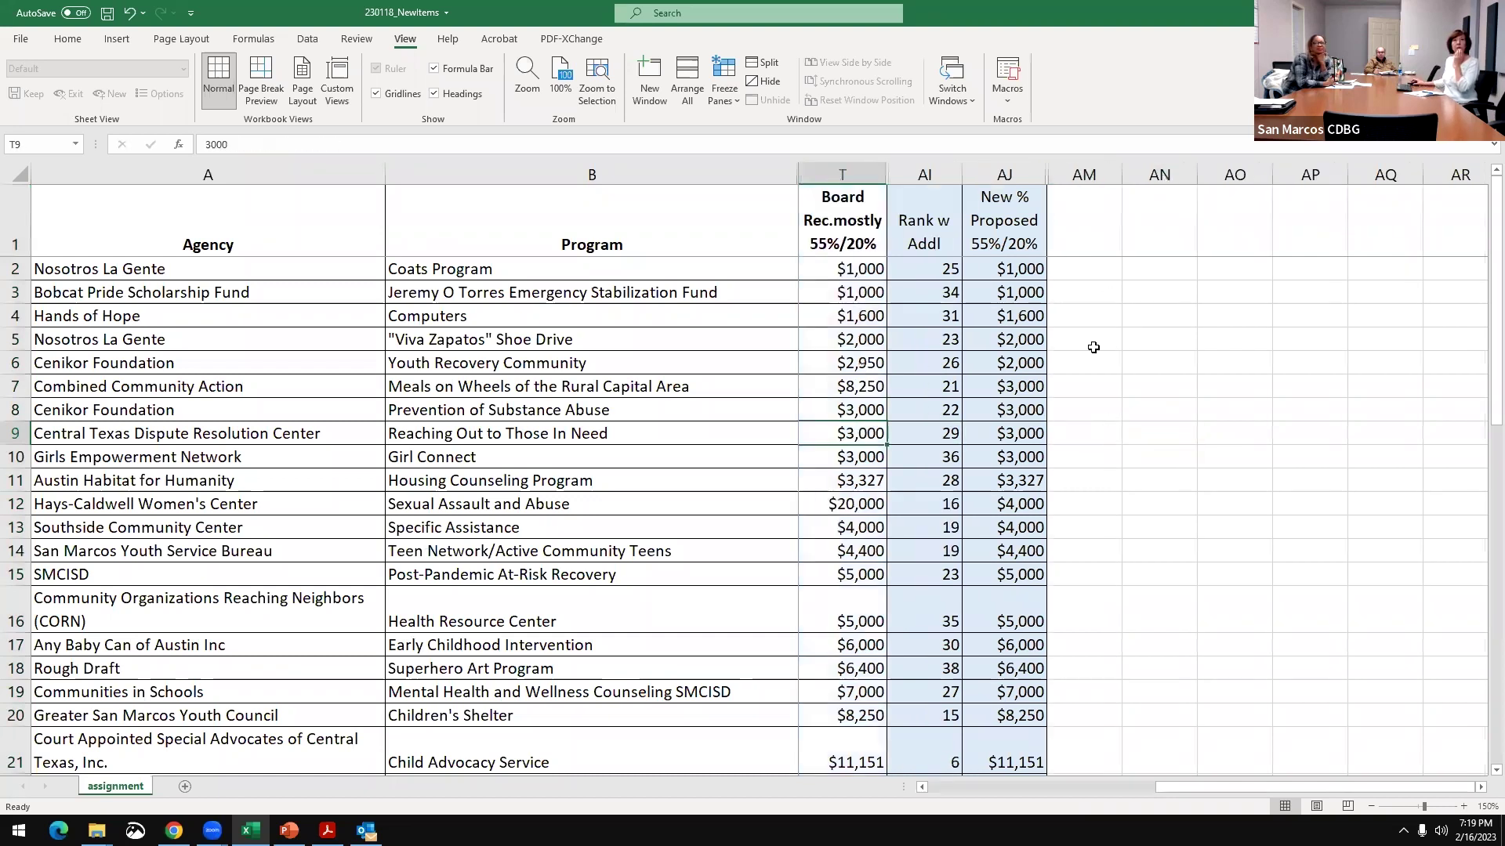
- Look through the sorted agency list down to the totals, comparing board recommendations with new proposed amounts, especially Family and Youth Success and ACCEYSS Programs
scroll(1074, 345, "down", 1)
scroll(1068, 329, "up", 1)
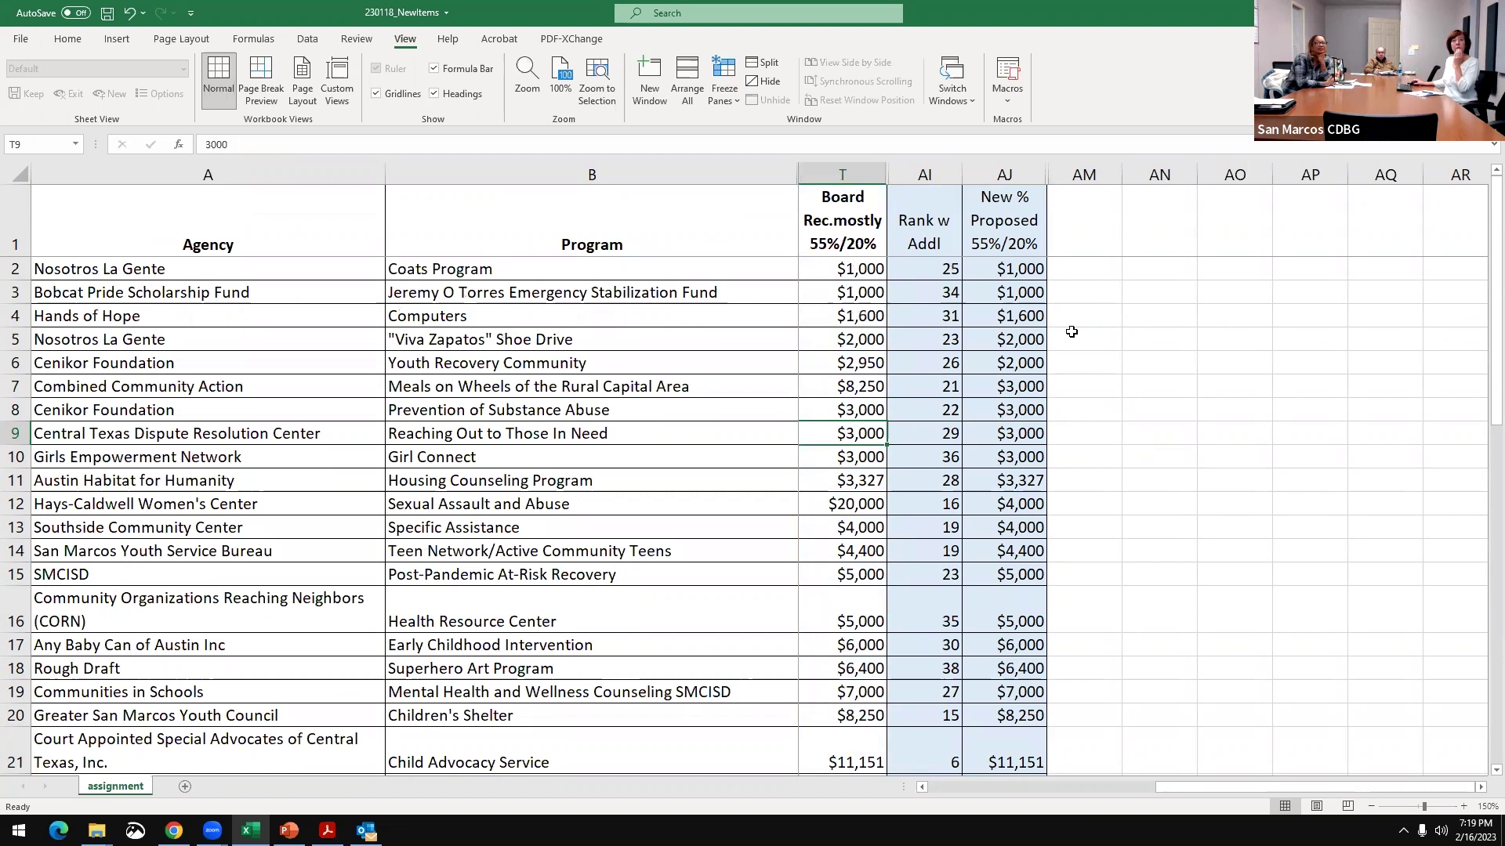
scroll(980, 454, "down", 8)
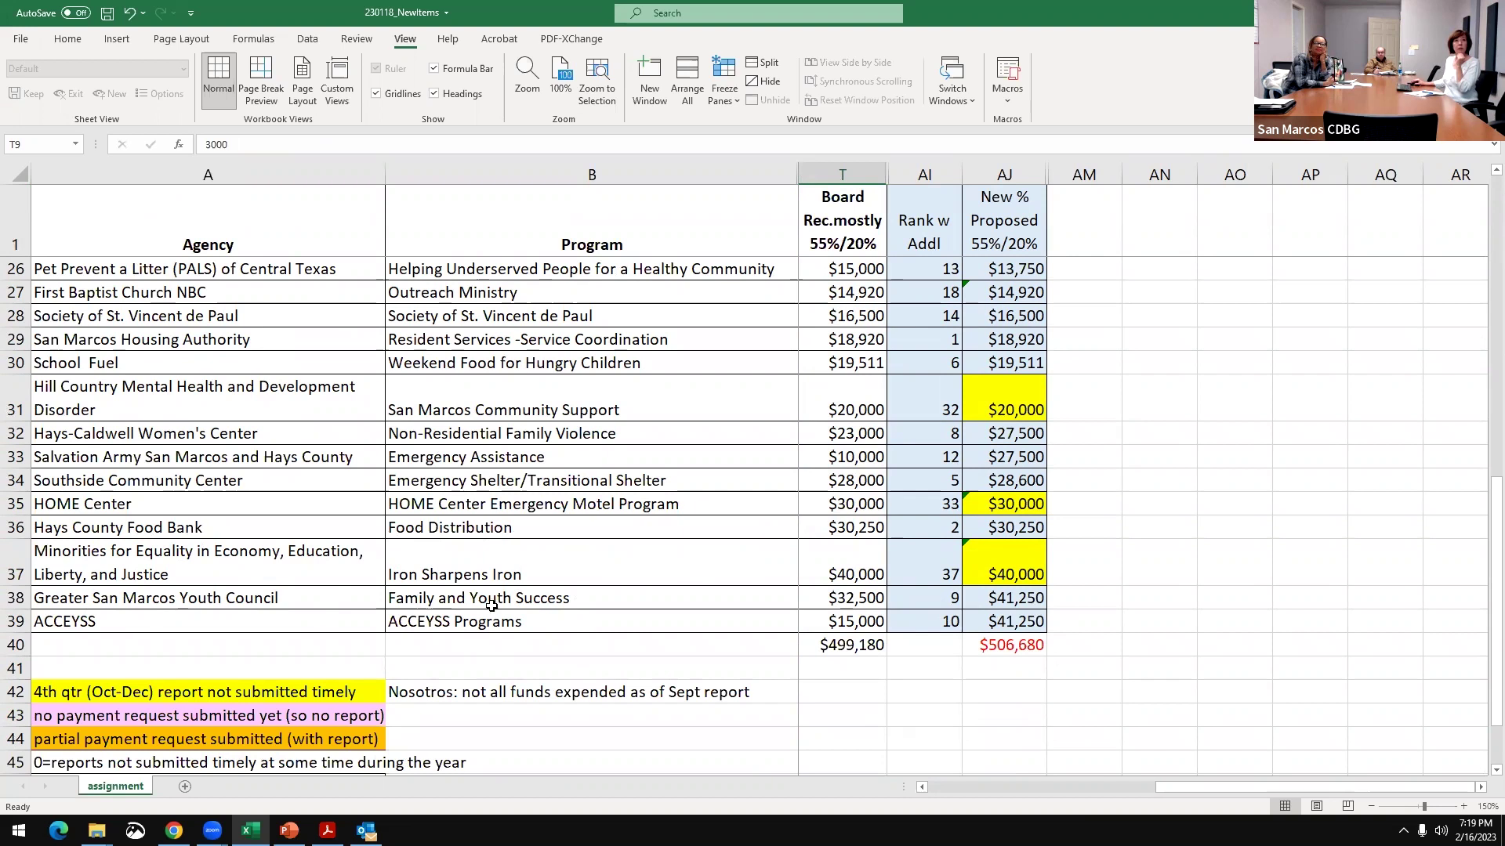
left_click(584, 618)
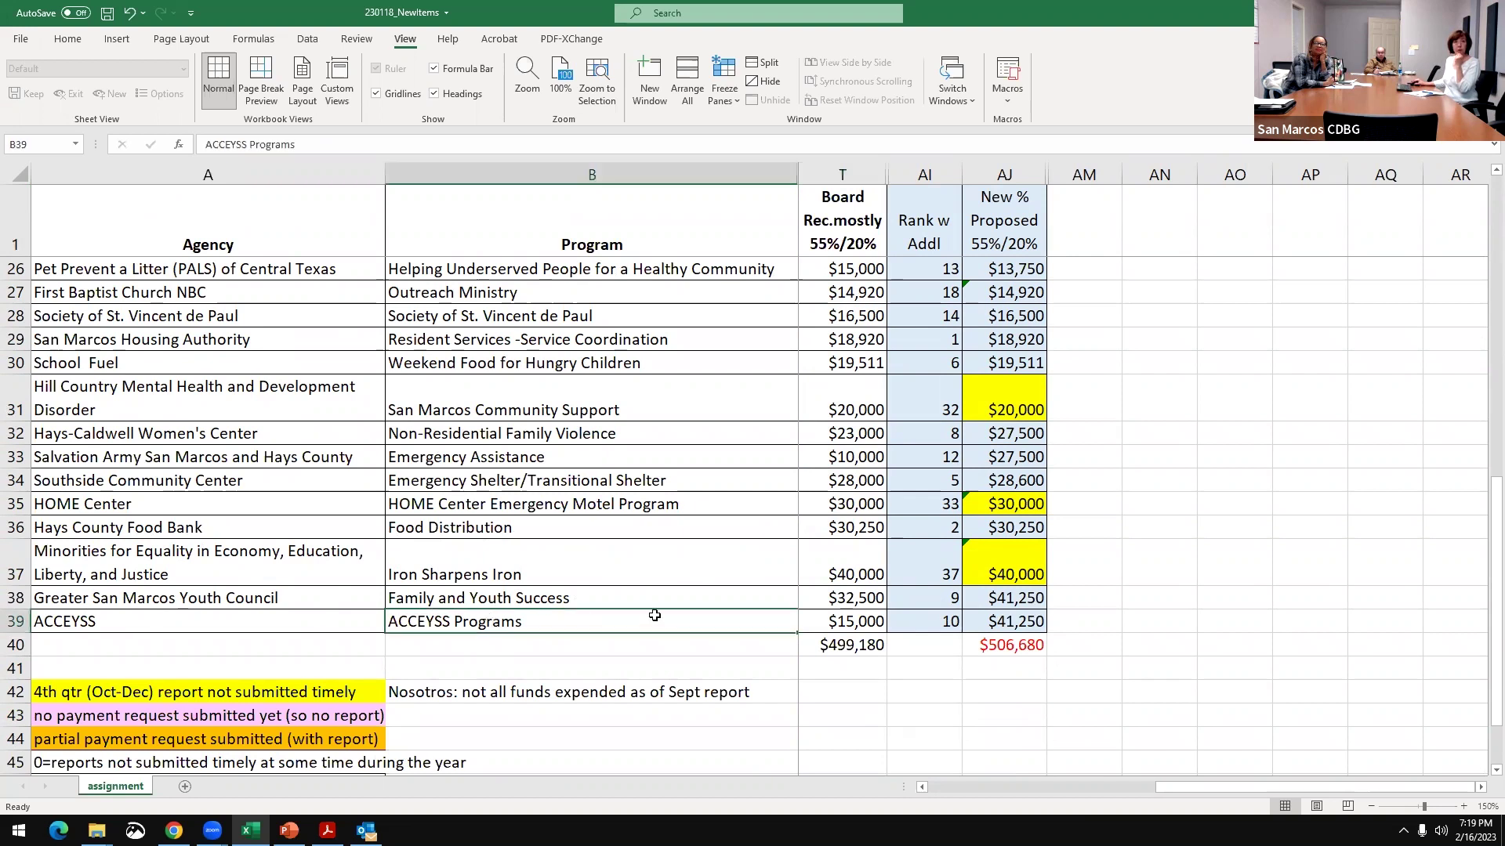
left_click(537, 601)
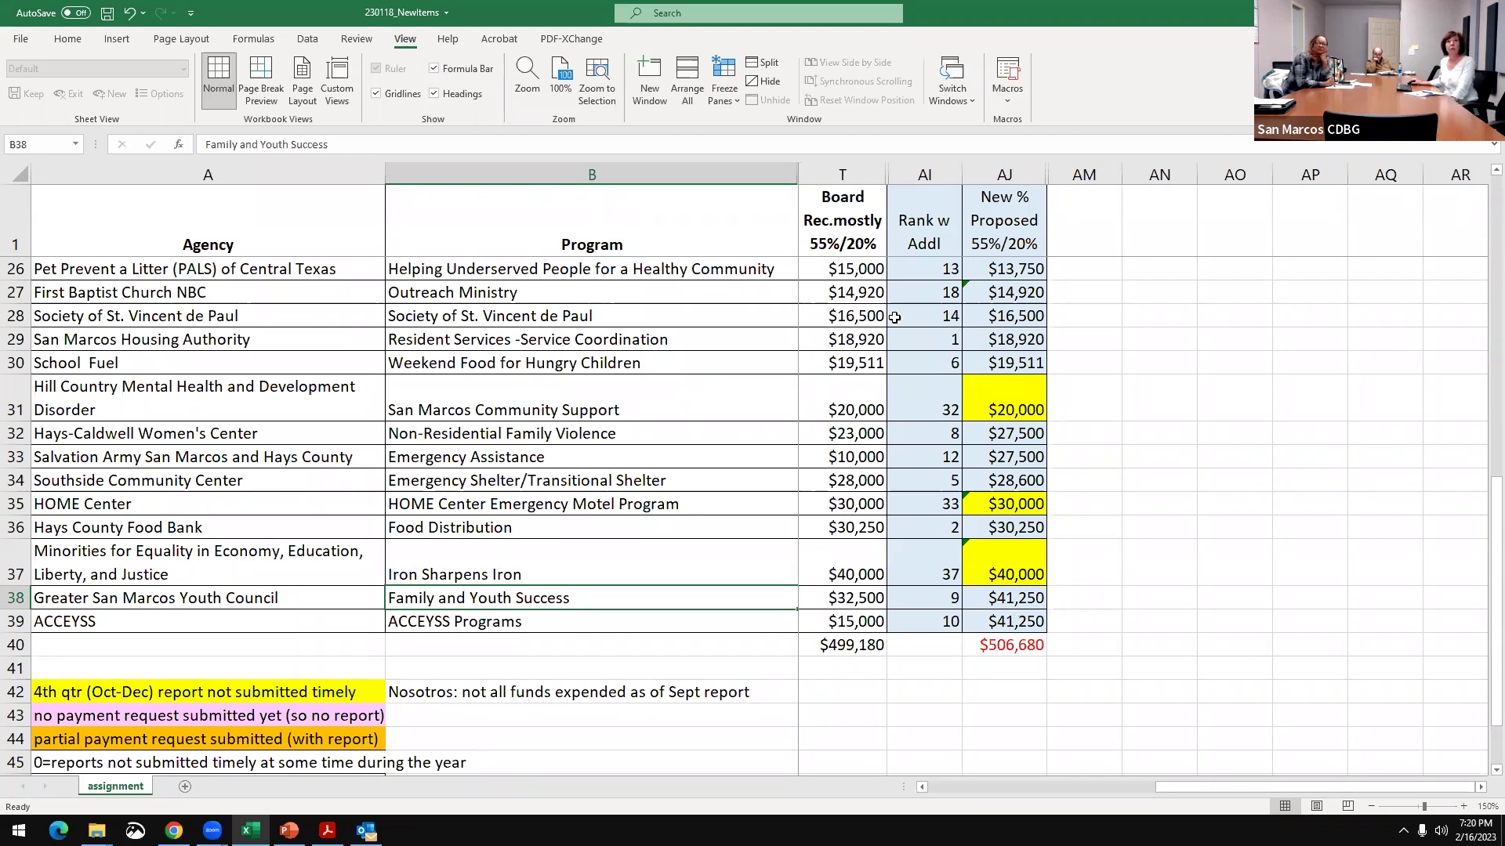
scroll(858, 449, "up", 5)
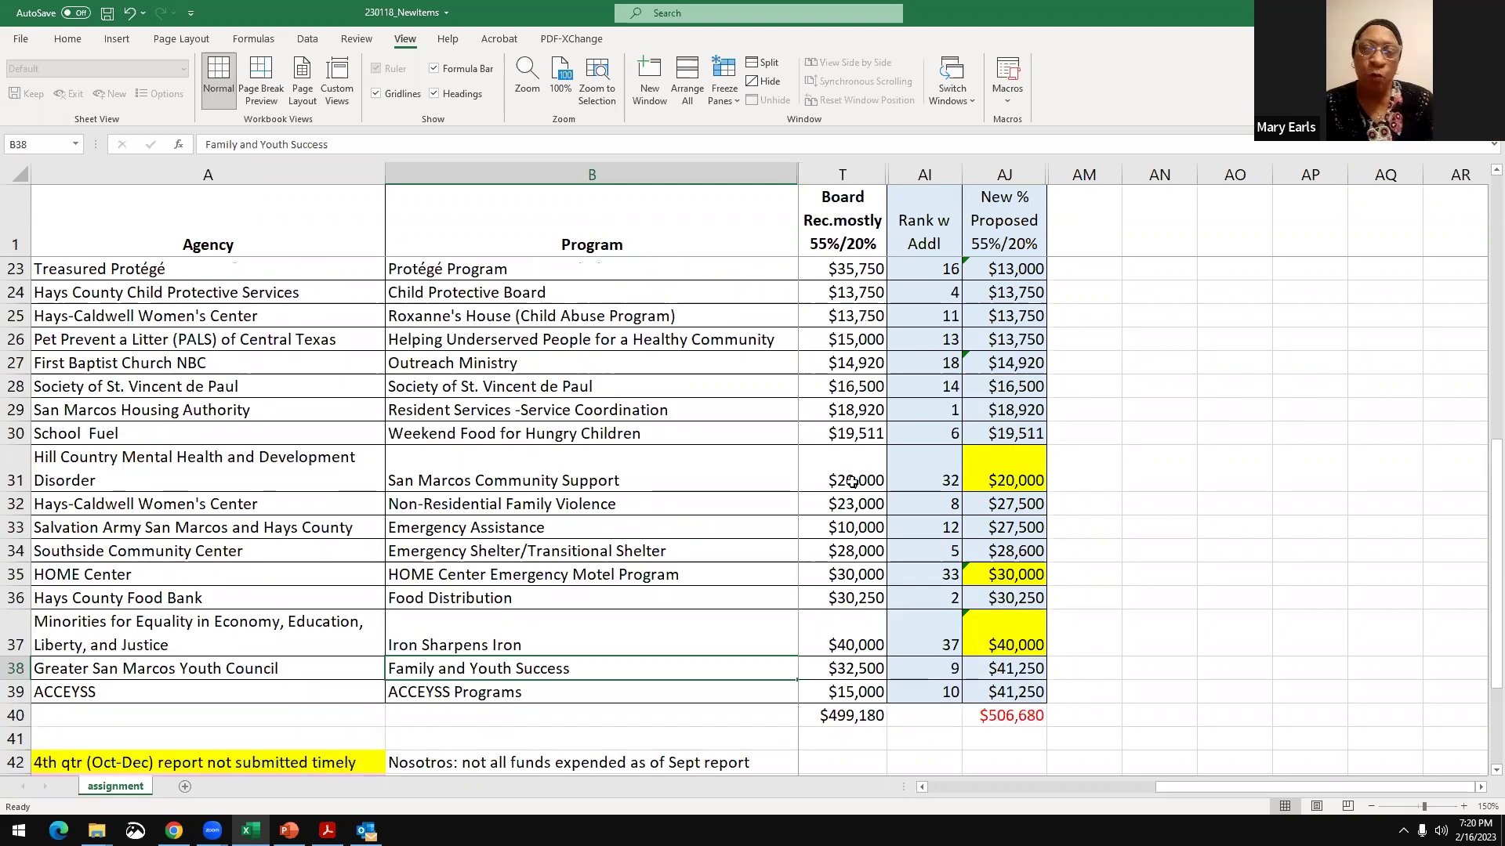
scroll(829, 359, "up", 3)
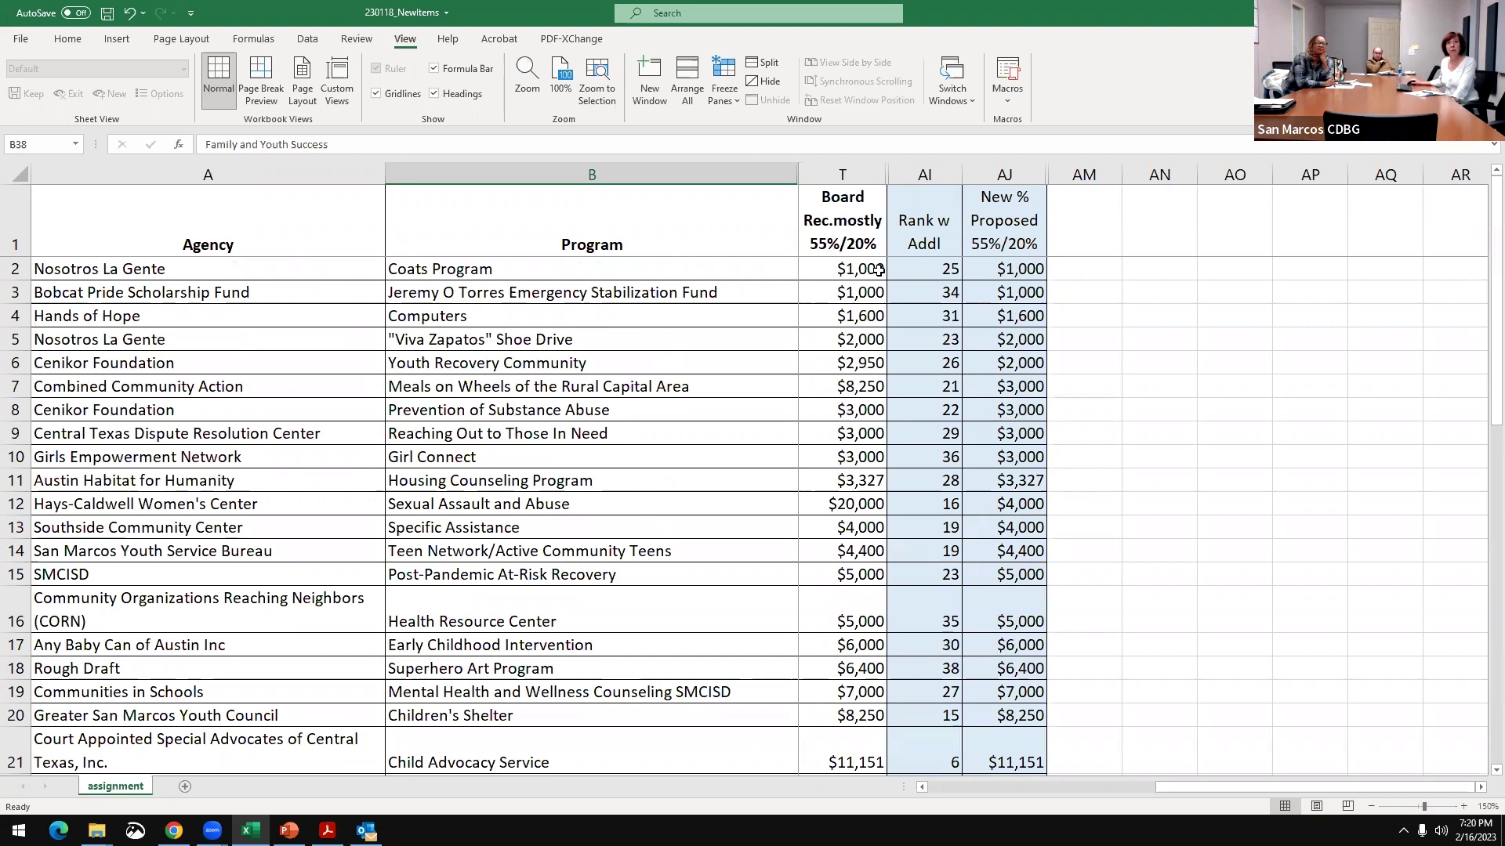
scroll(858, 444, "down", 7)
scroll(858, 445, "down", 1)
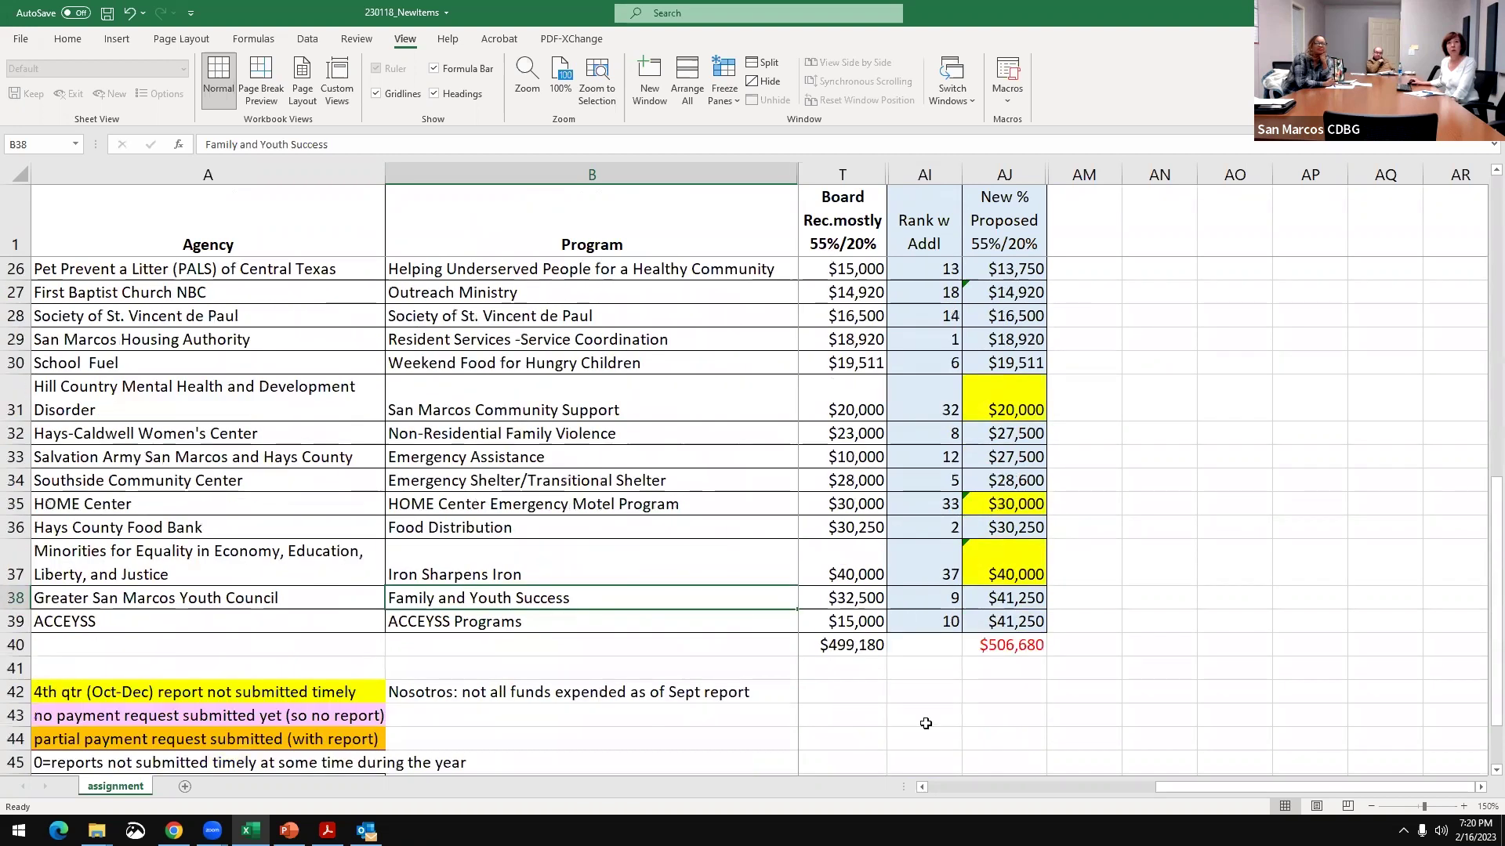
scroll(878, 688, "down", 1)
scroll(879, 687, "up", 1)
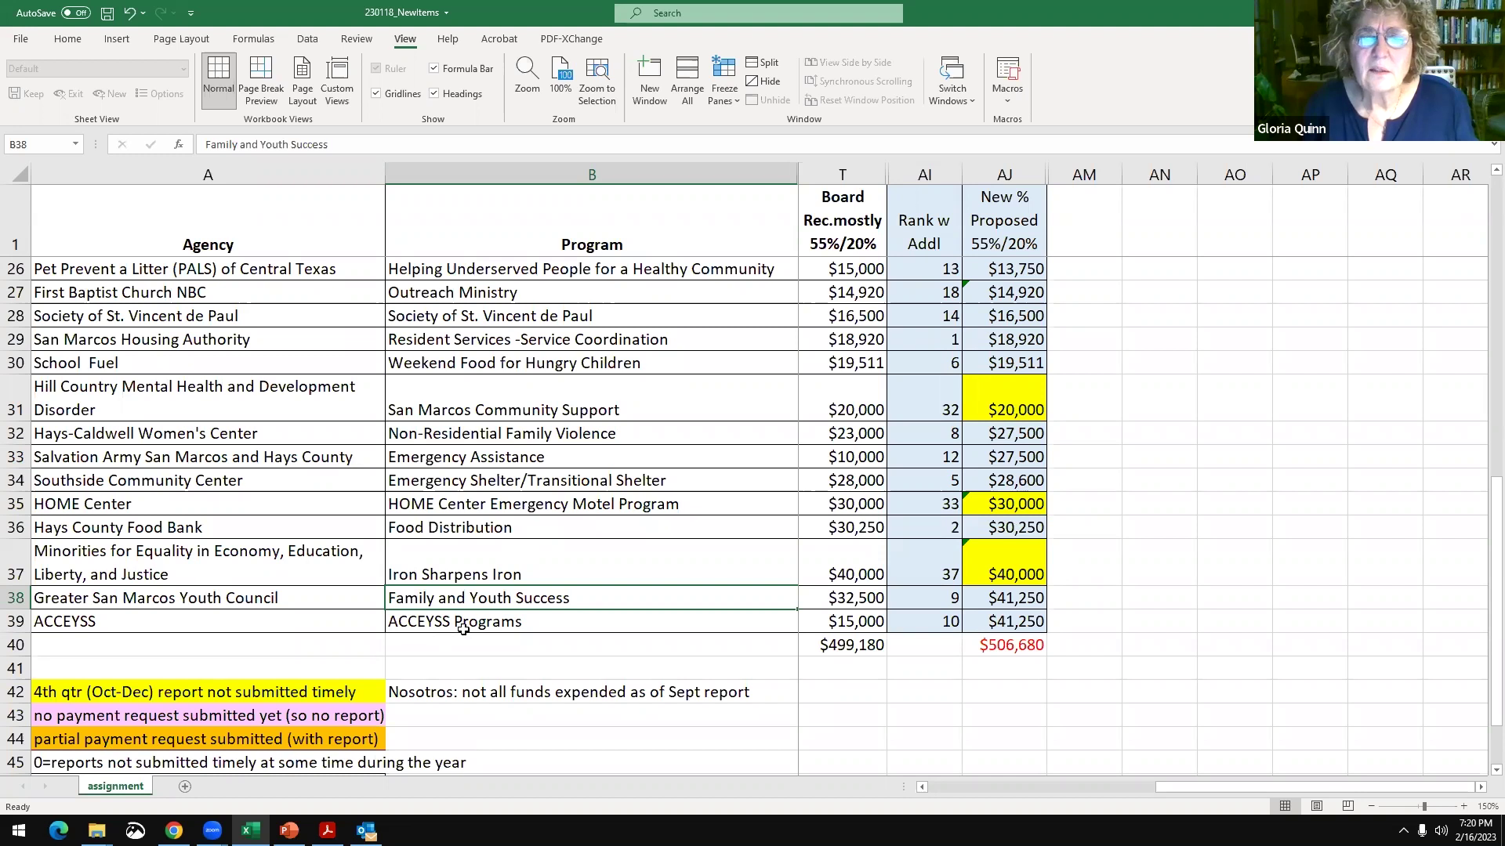
- Check the New % Proposed formulas of the largest awards, from ACCEYSS Programs in row 39 up to Non-Residential Family Violence in row 32
left_click(427, 623)
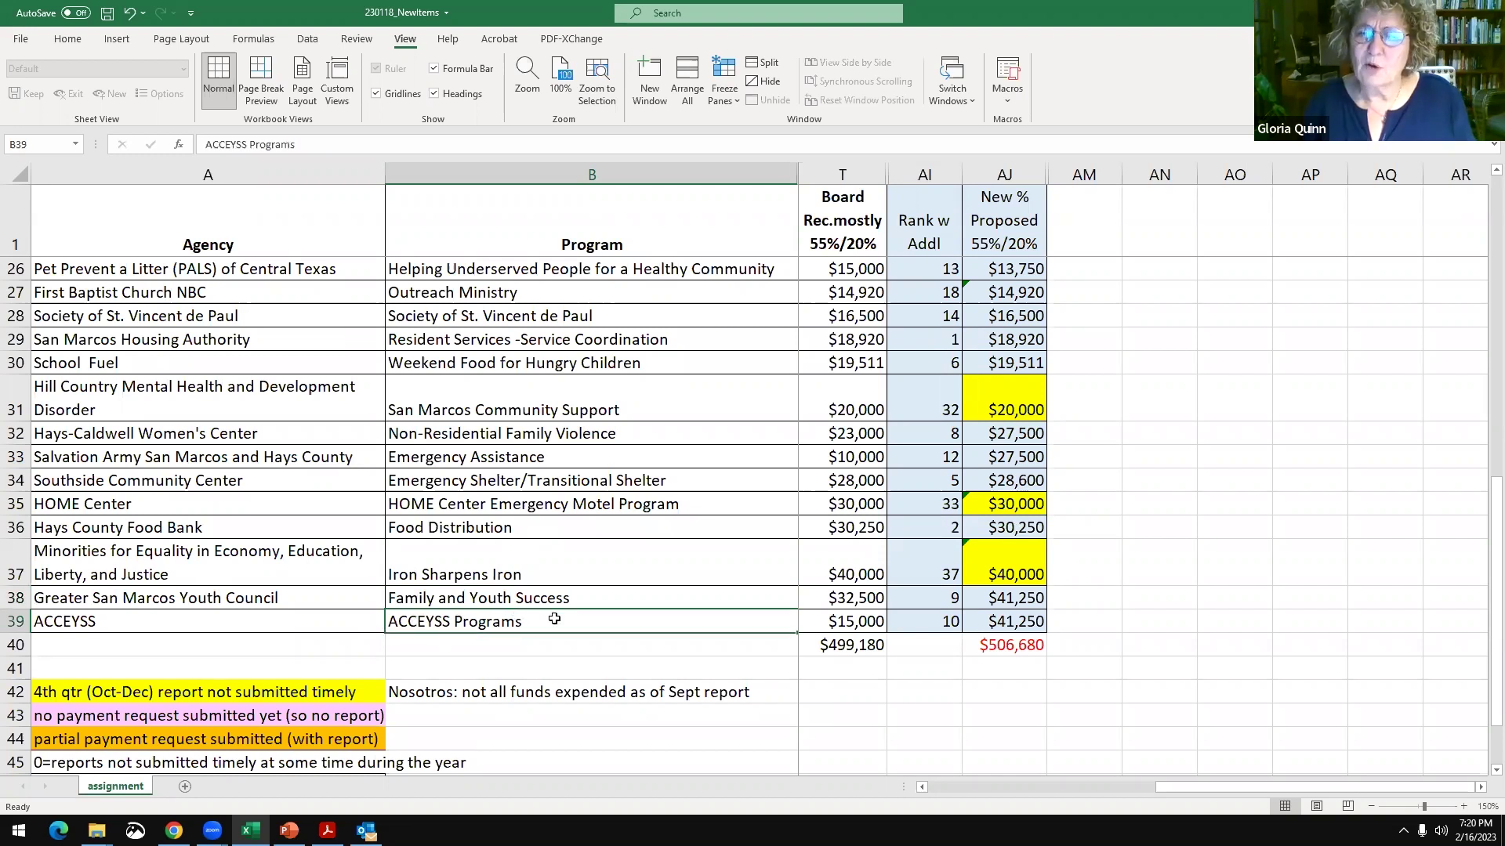
left_click(1035, 621)
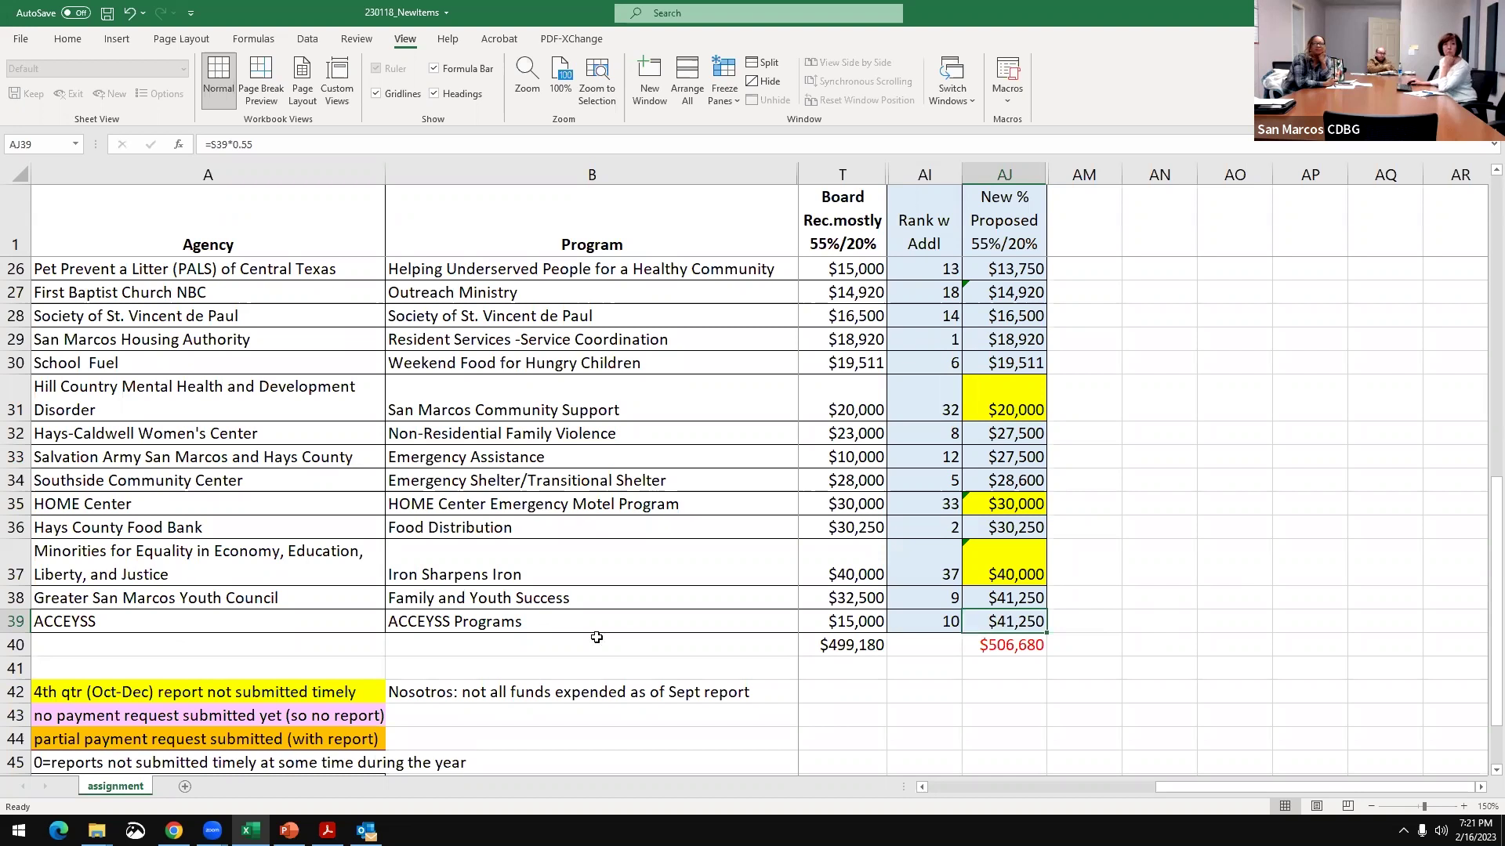
left_click(1039, 601)
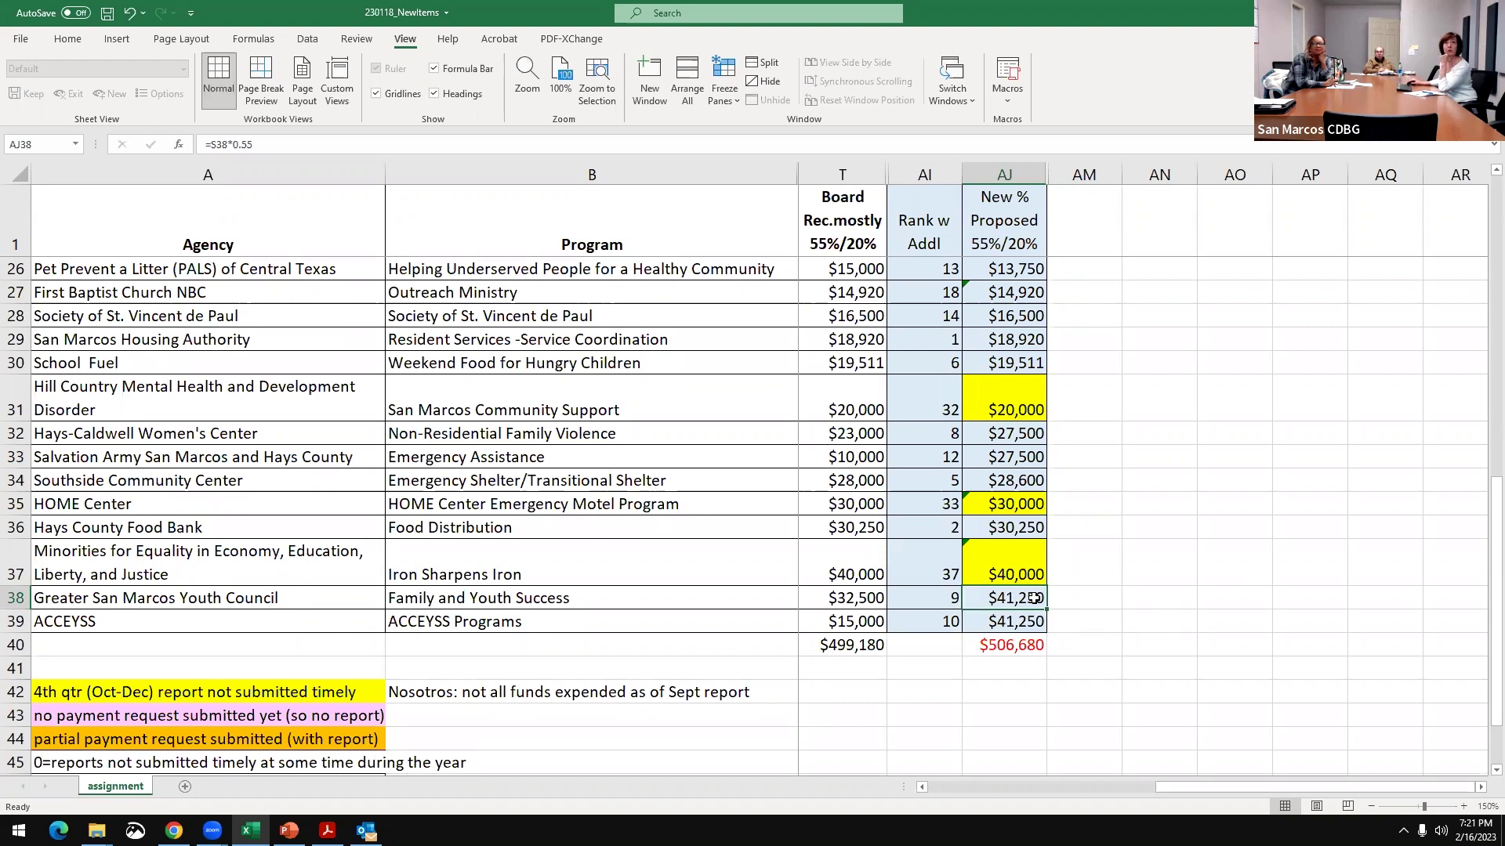
left_click(1018, 571)
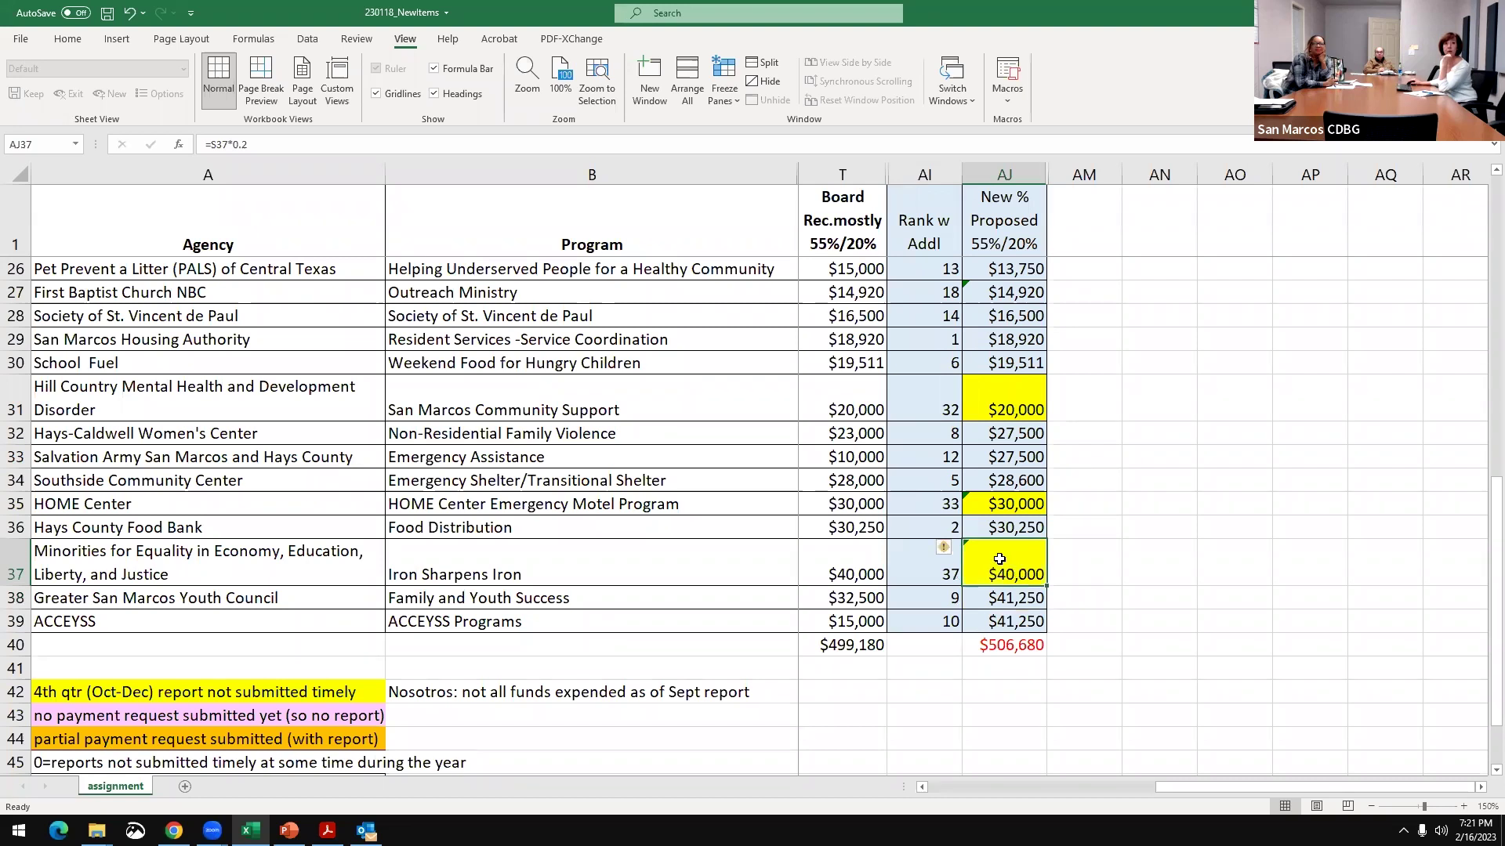
left_click(1006, 525)
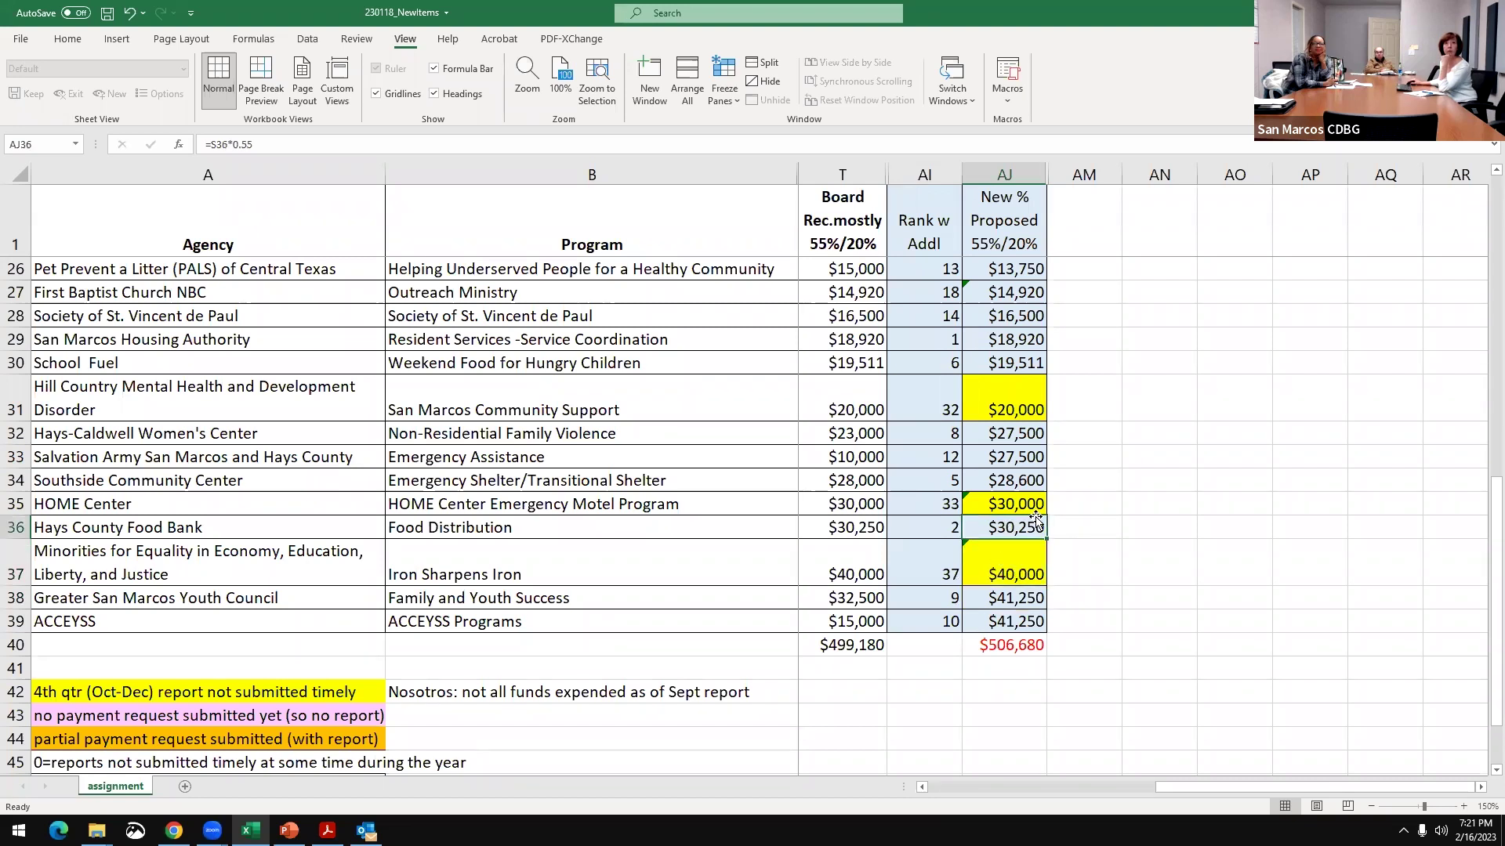
left_click(1035, 508)
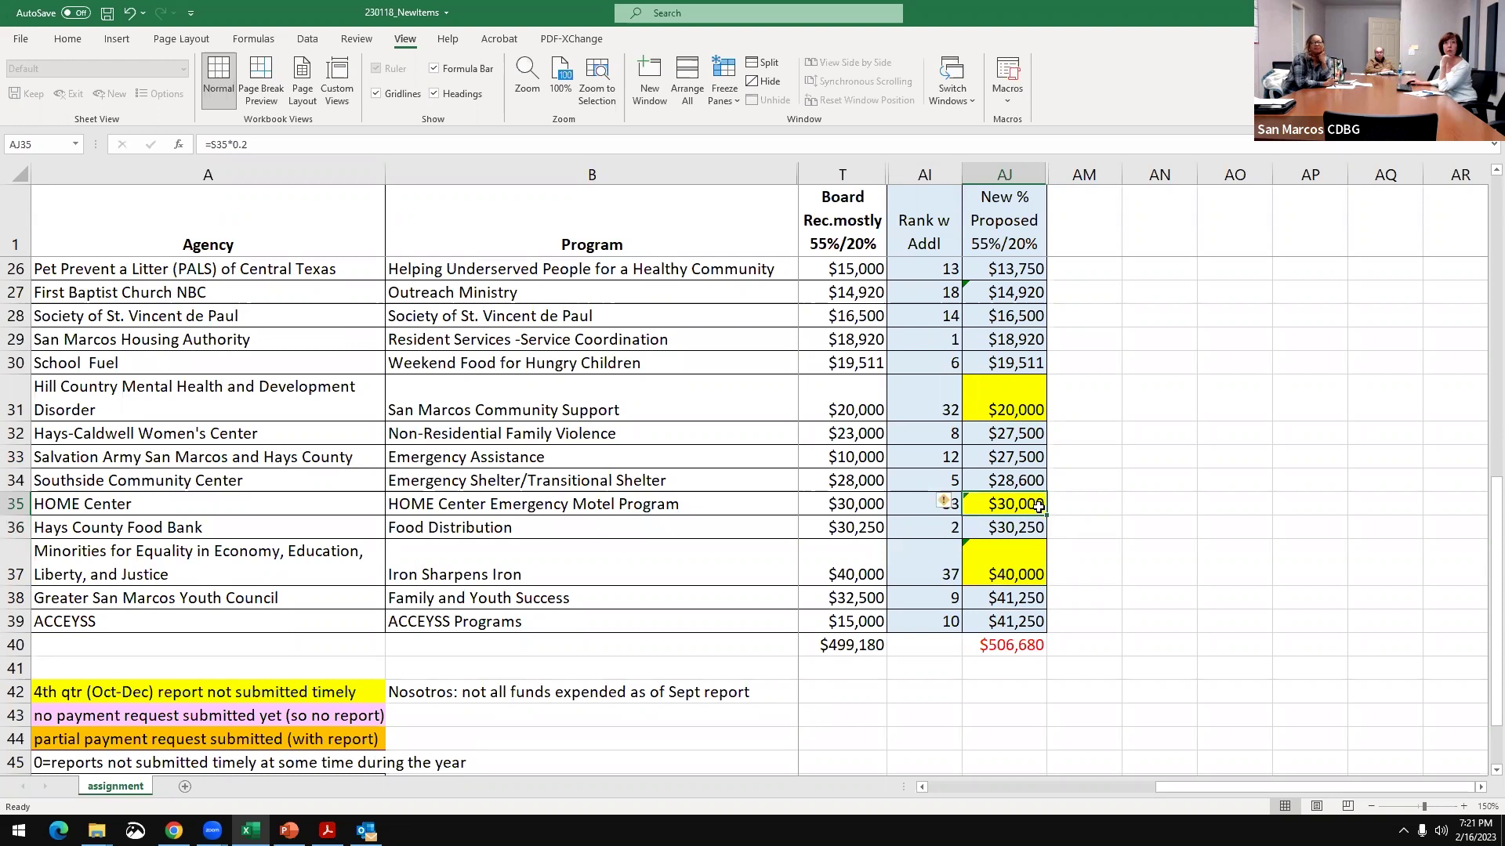
left_click(1013, 471)
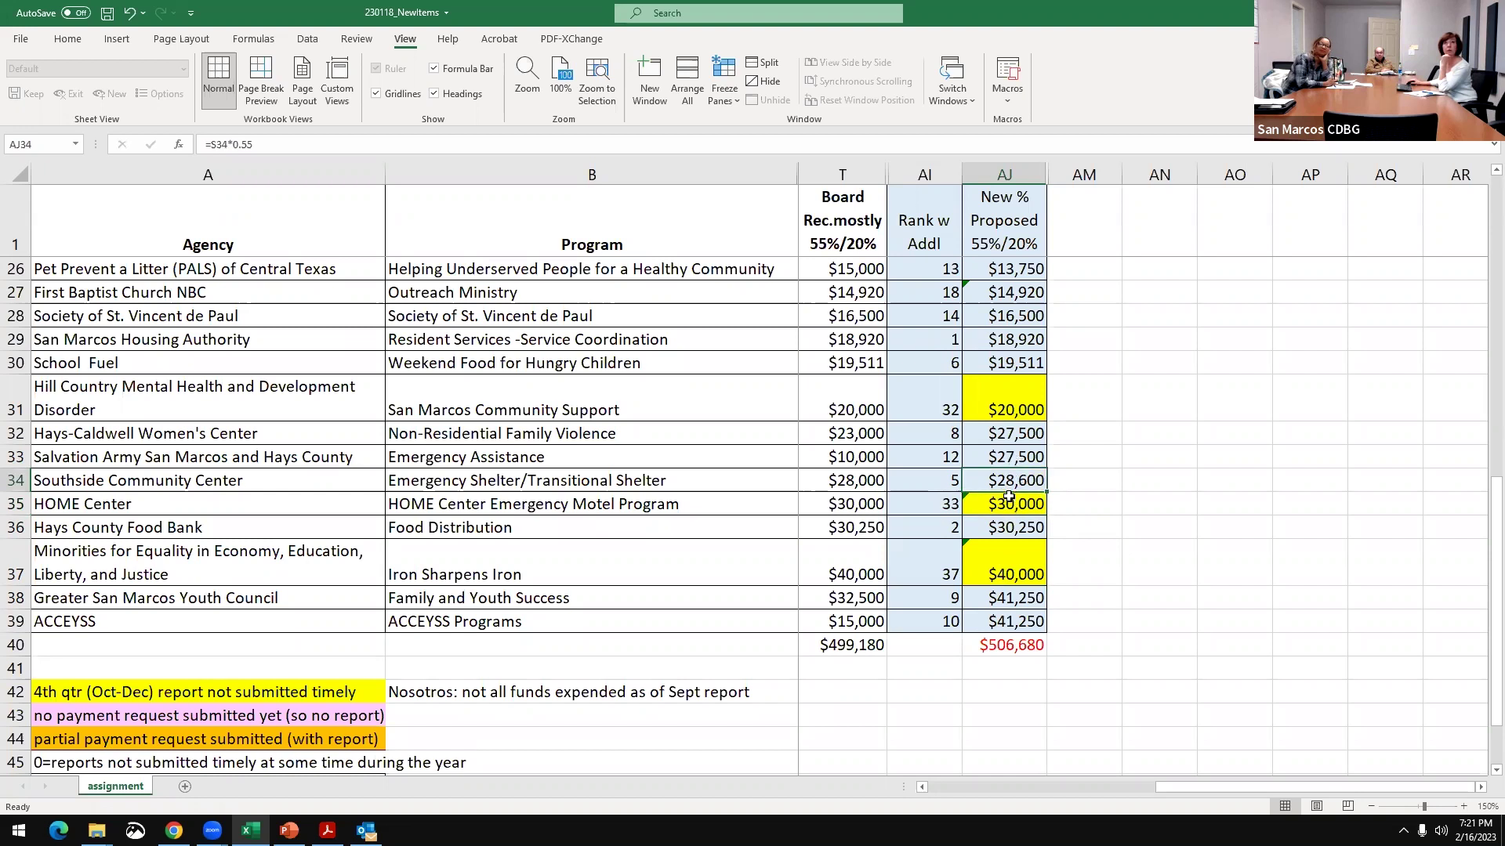
left_click(1004, 465)
left_click_drag(1004, 465, 1007, 506)
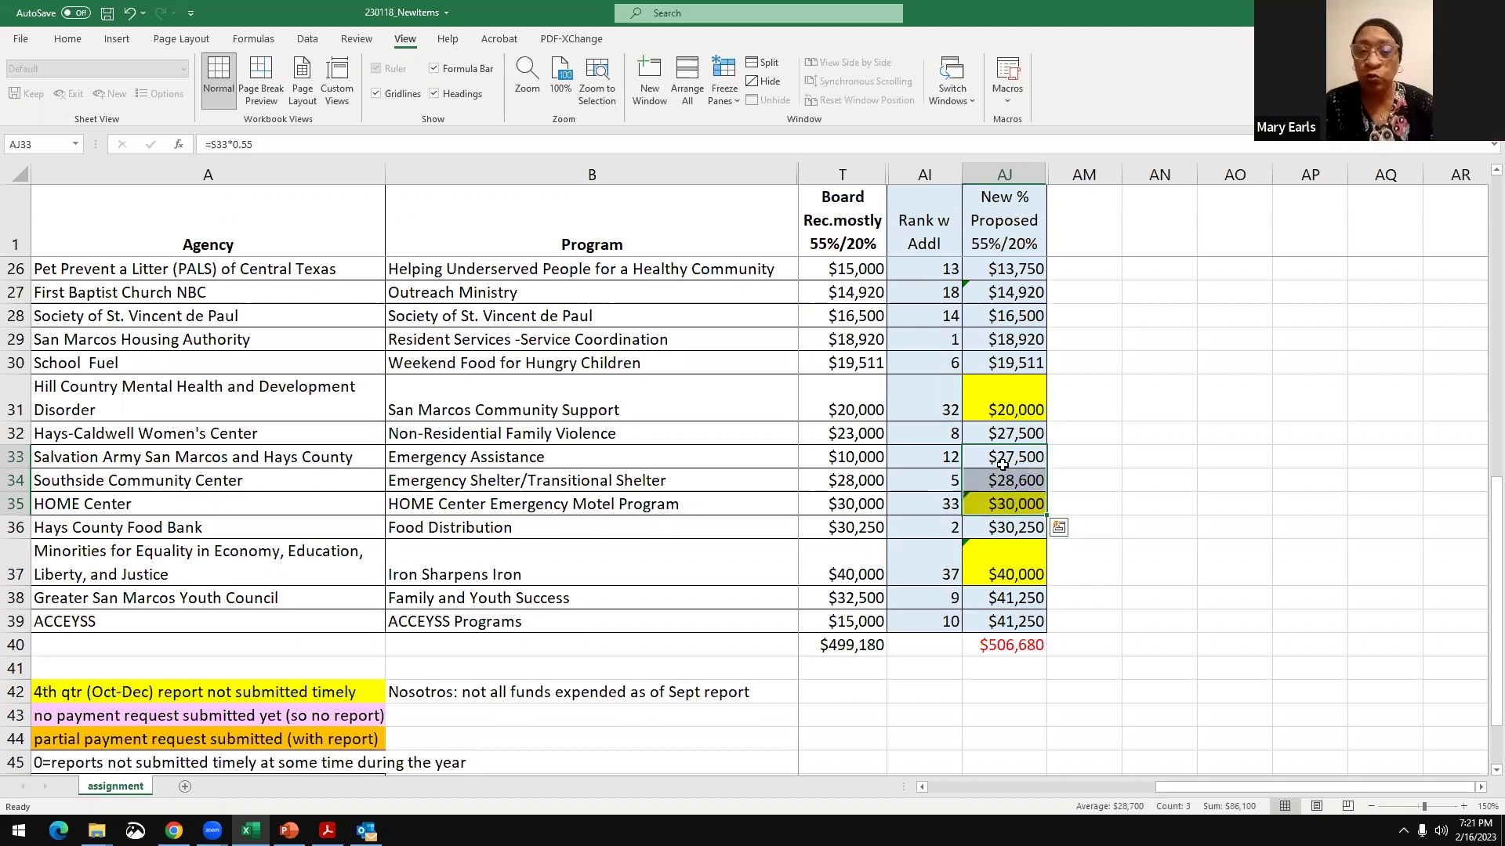
left_click(1021, 431)
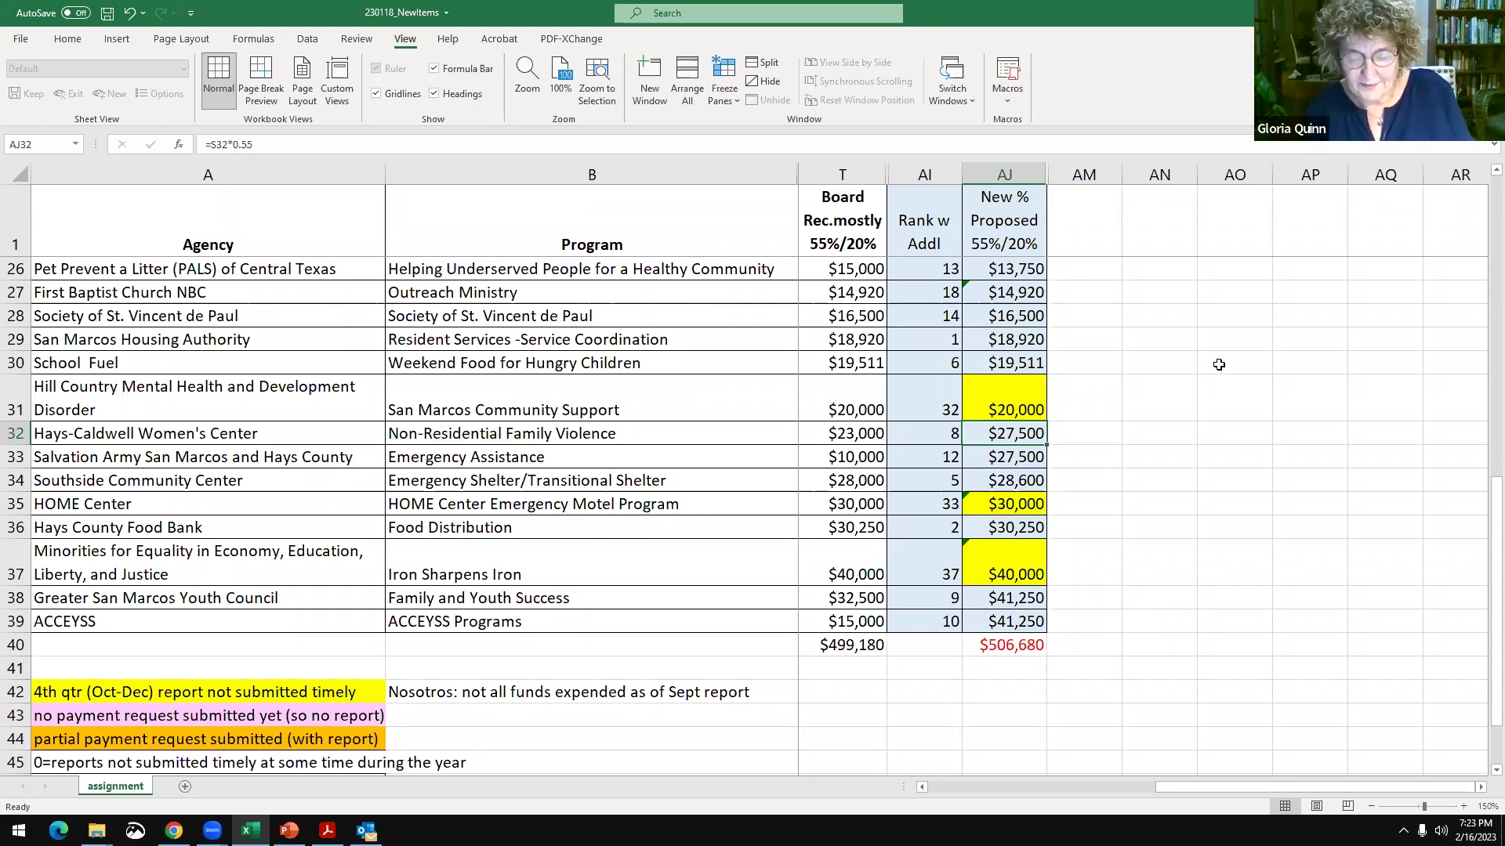
- Compare the requests of ACCEYSS Programs and San Marcos Community Support with their board recommendations and new proposed amounts
left_click(1214, 625)
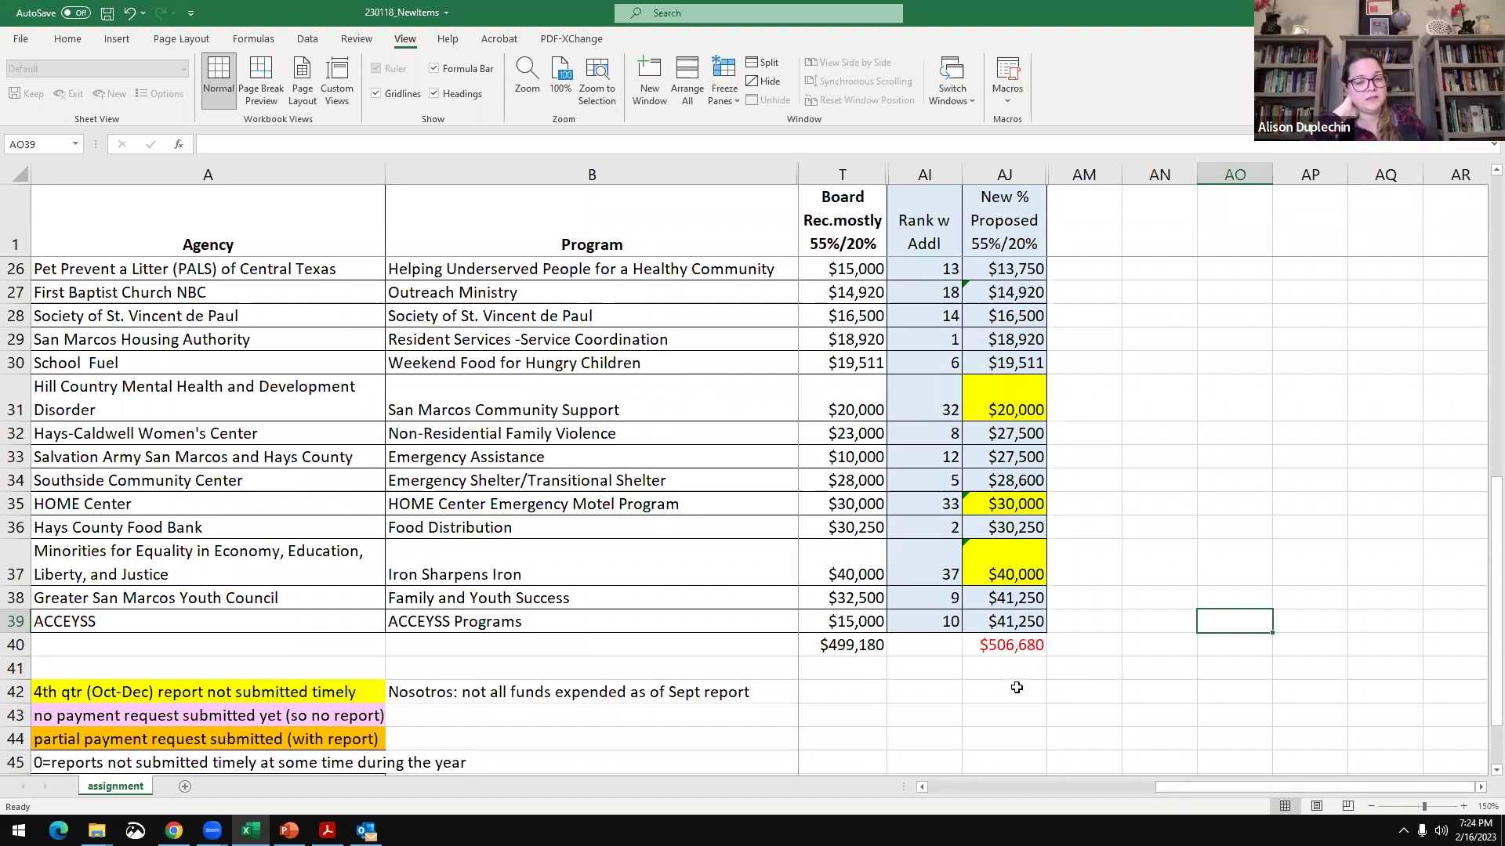
left_click(1009, 621)
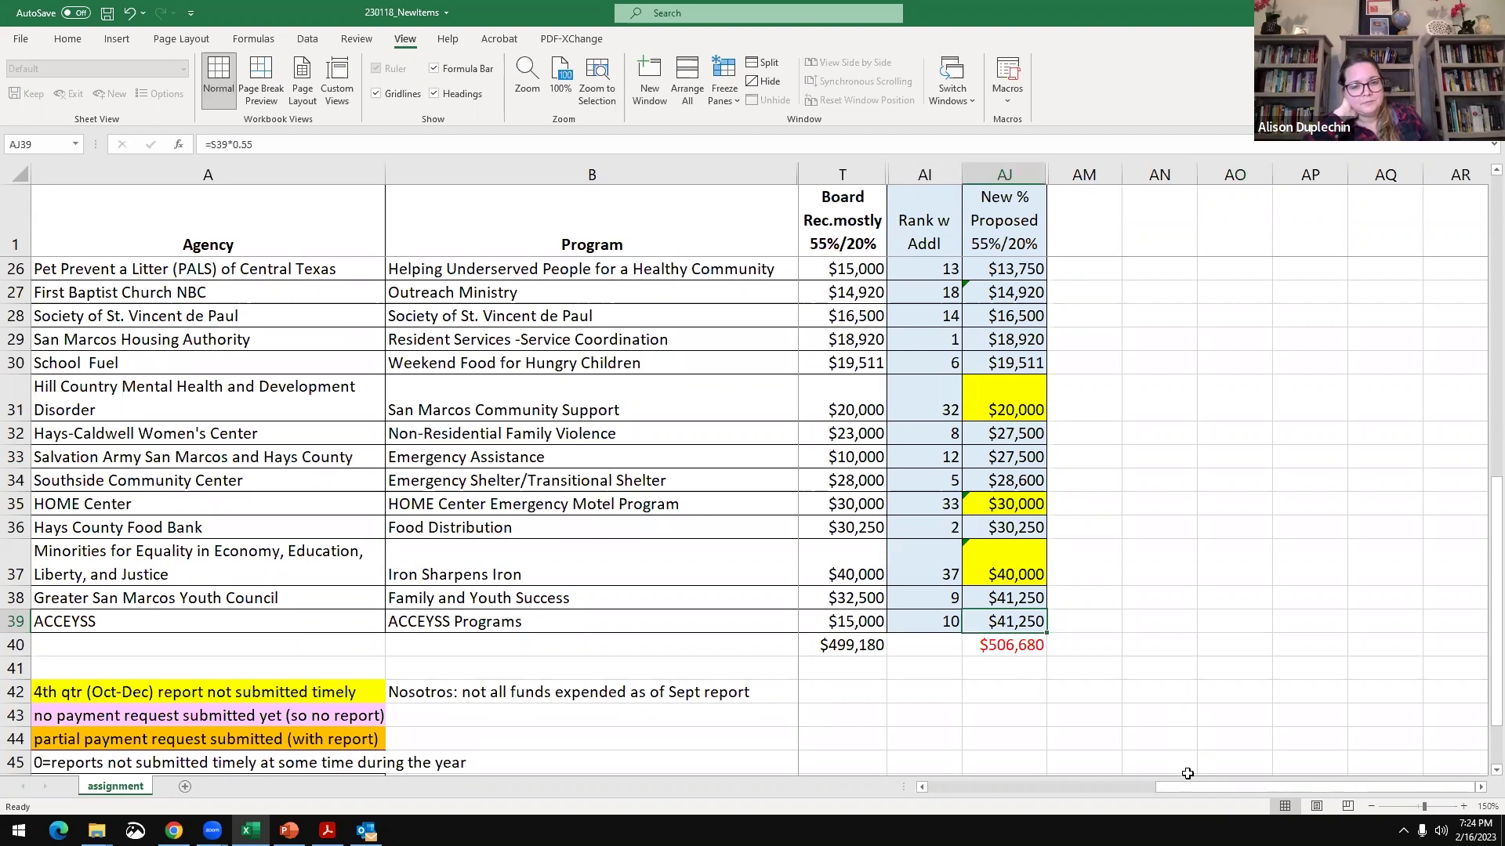
left_click_drag(1189, 793, 1054, 787)
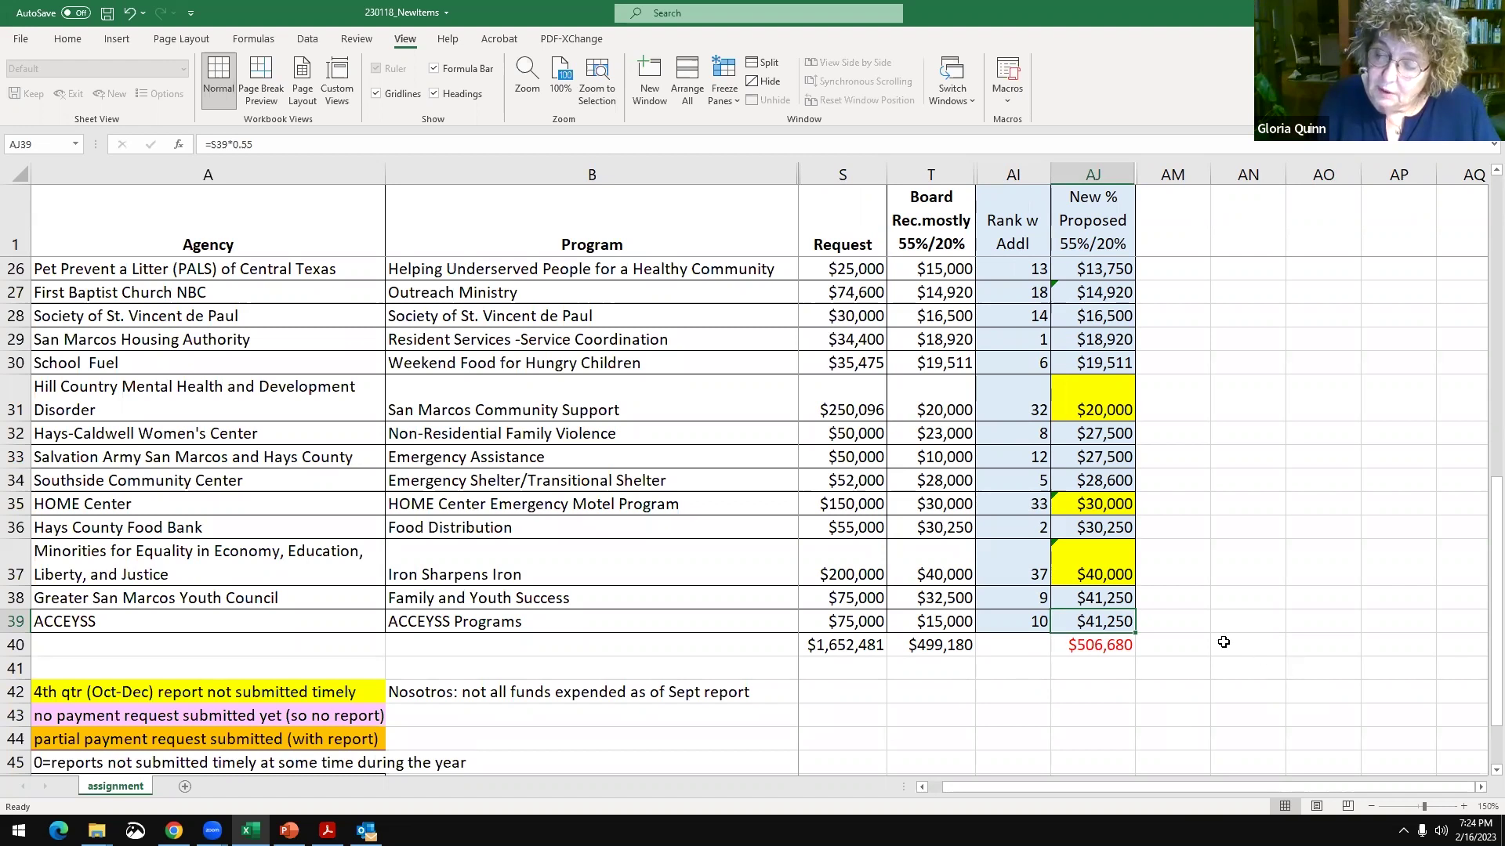
left_click(1200, 625)
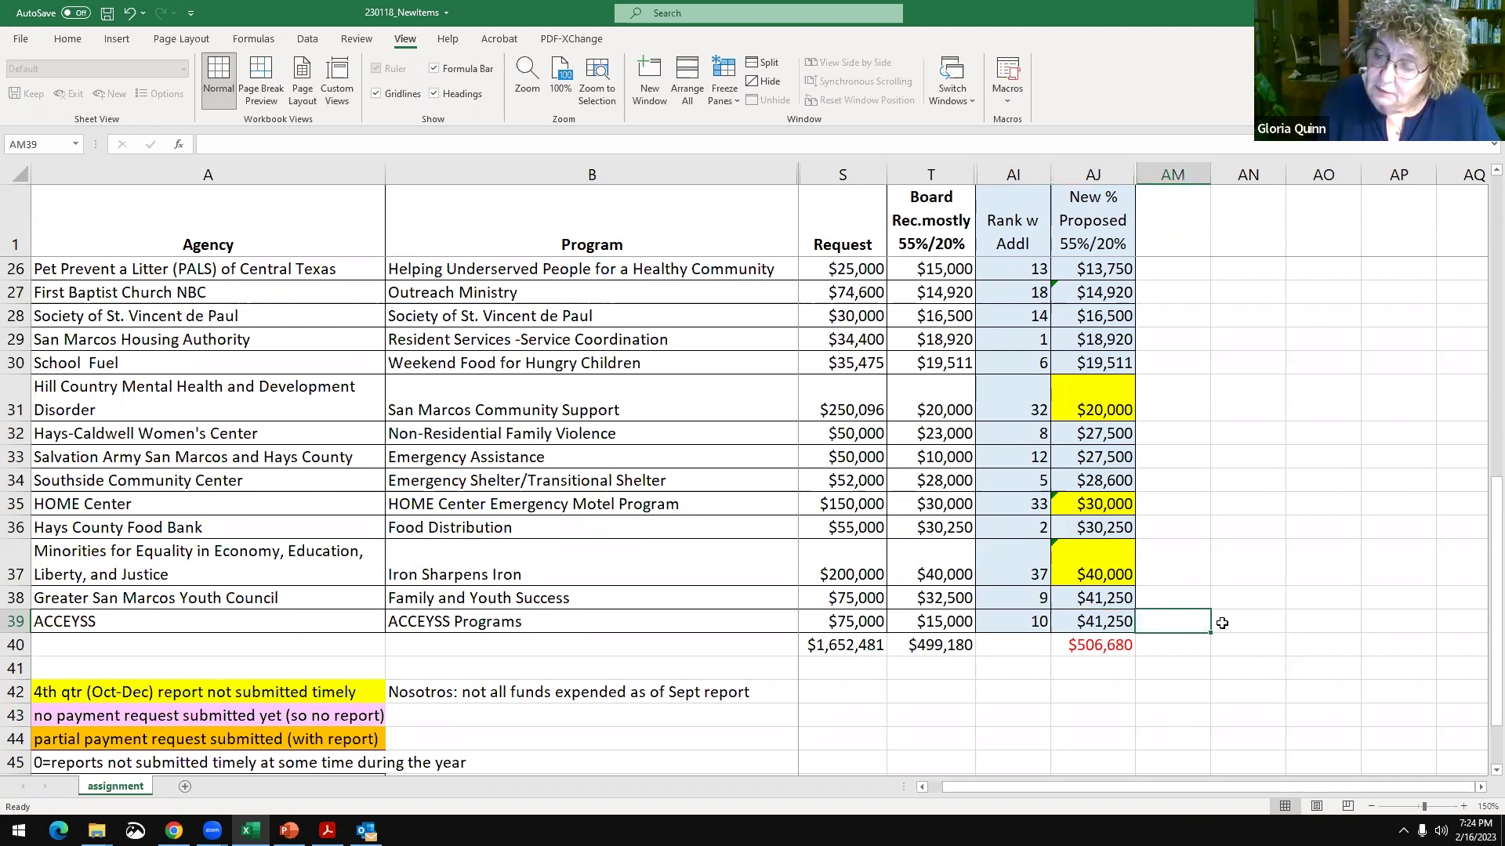
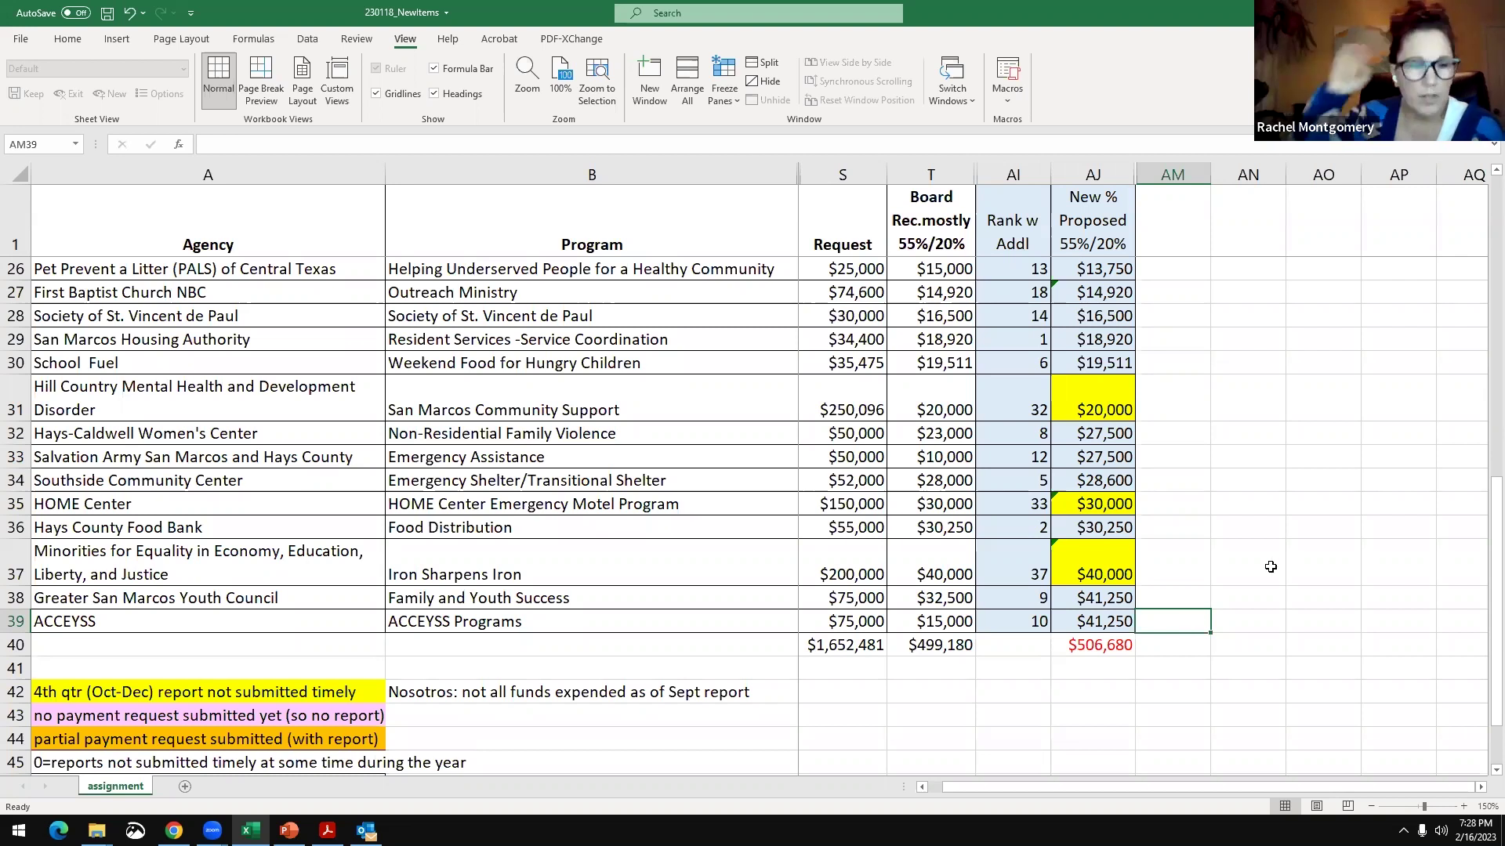
left_click(1087, 387)
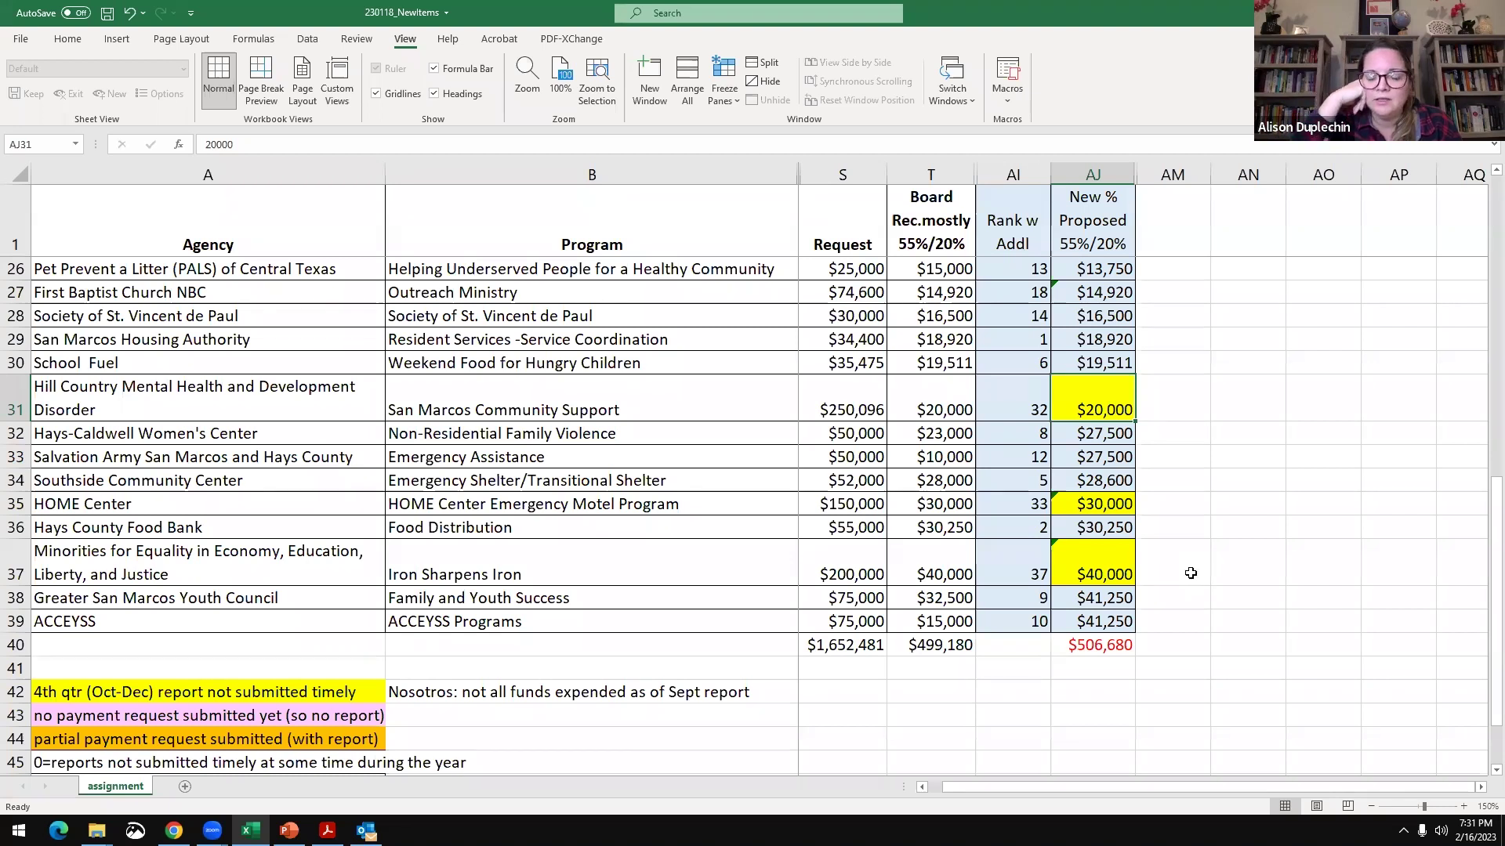
left_click(1187, 573)
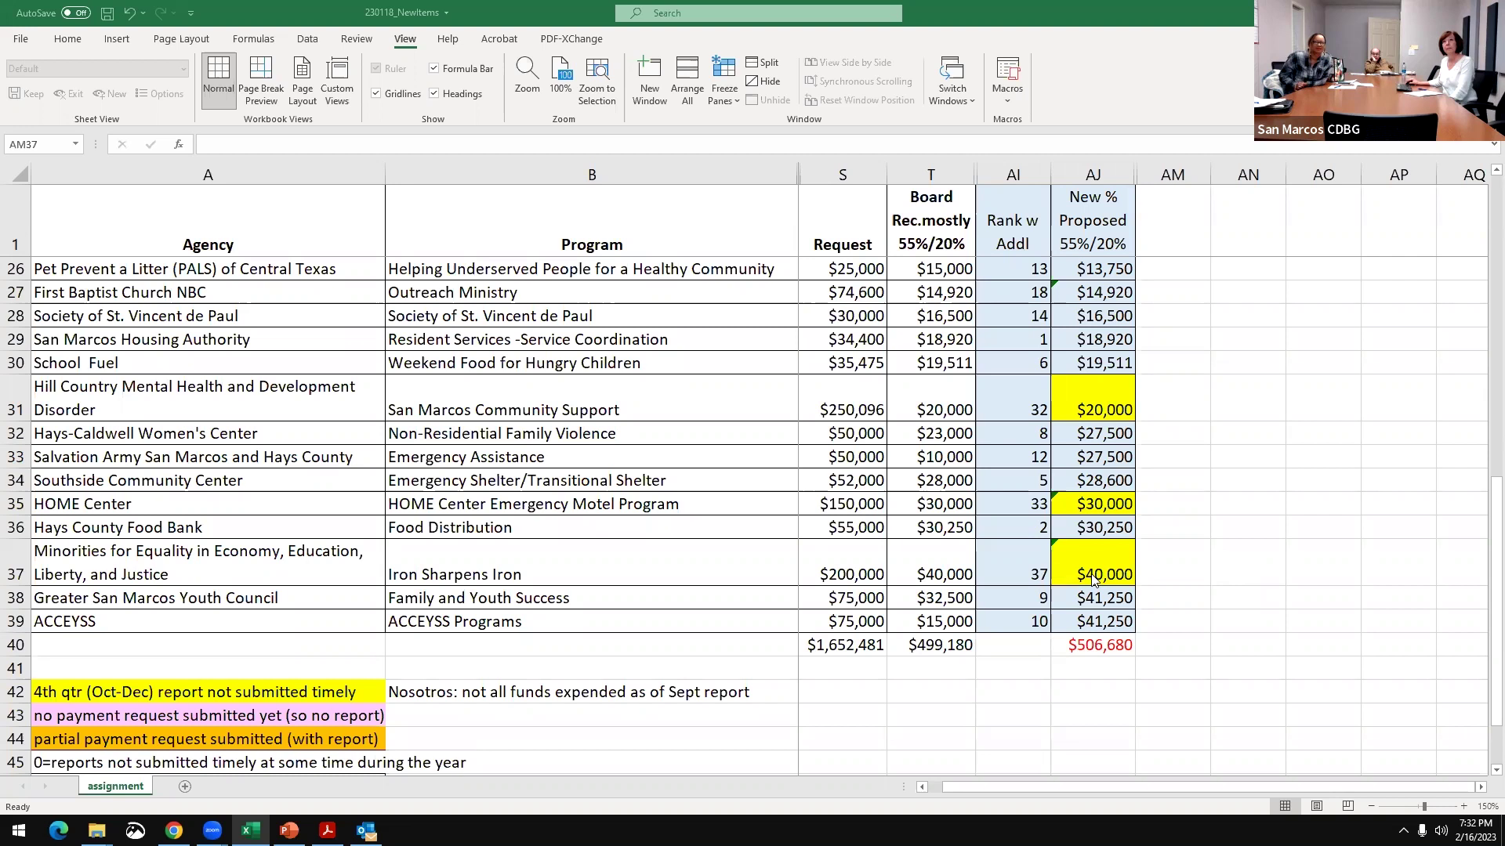
- Reduce the Iron Sharpens Iron proposed amount by changing its formula to =S37*0.2-6680, and save the workbook
left_click(1143, 579)
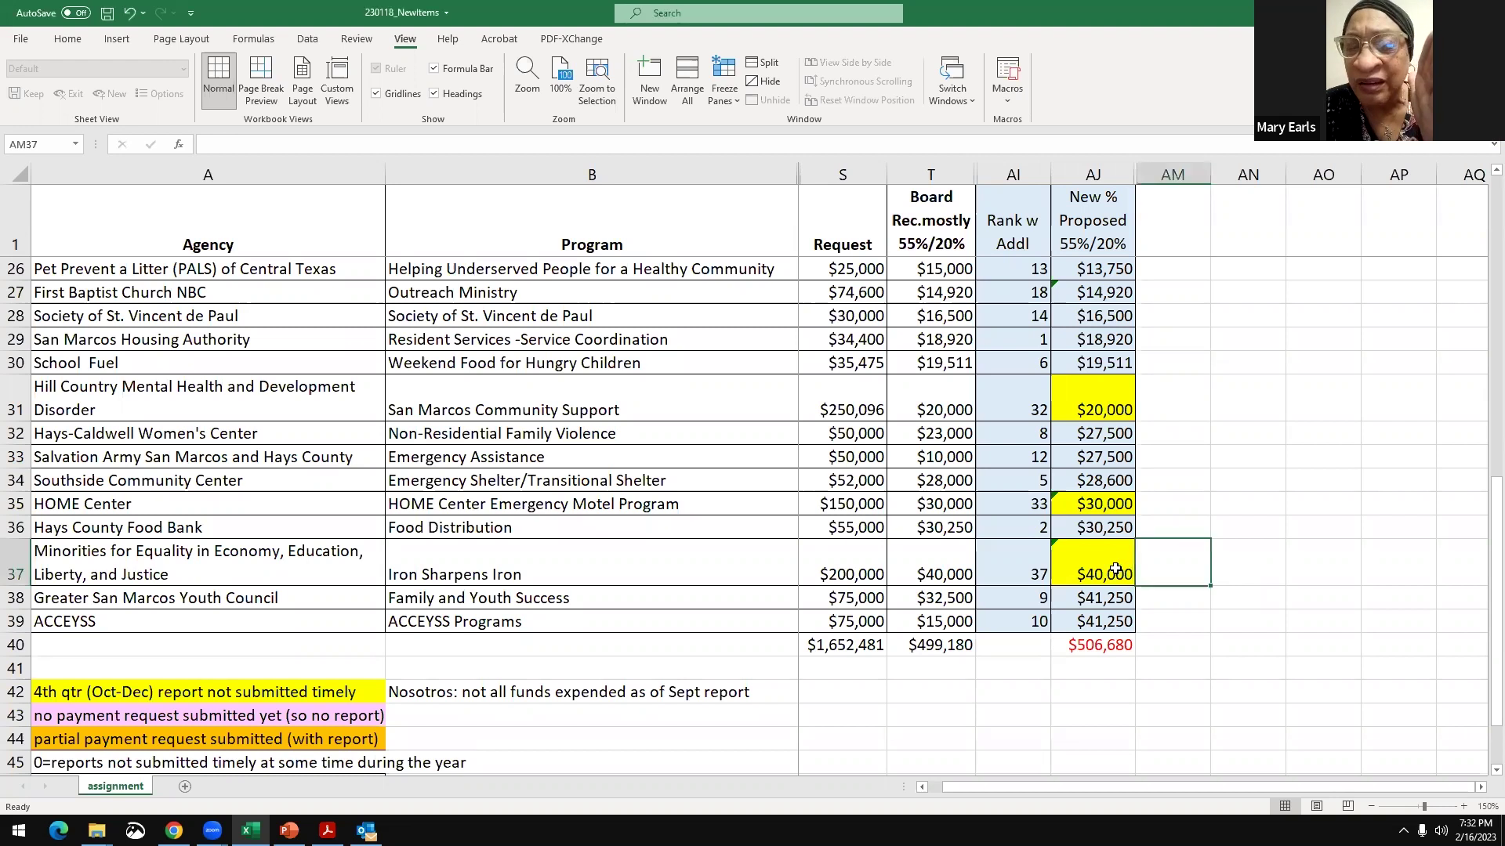
left_click(1101, 571)
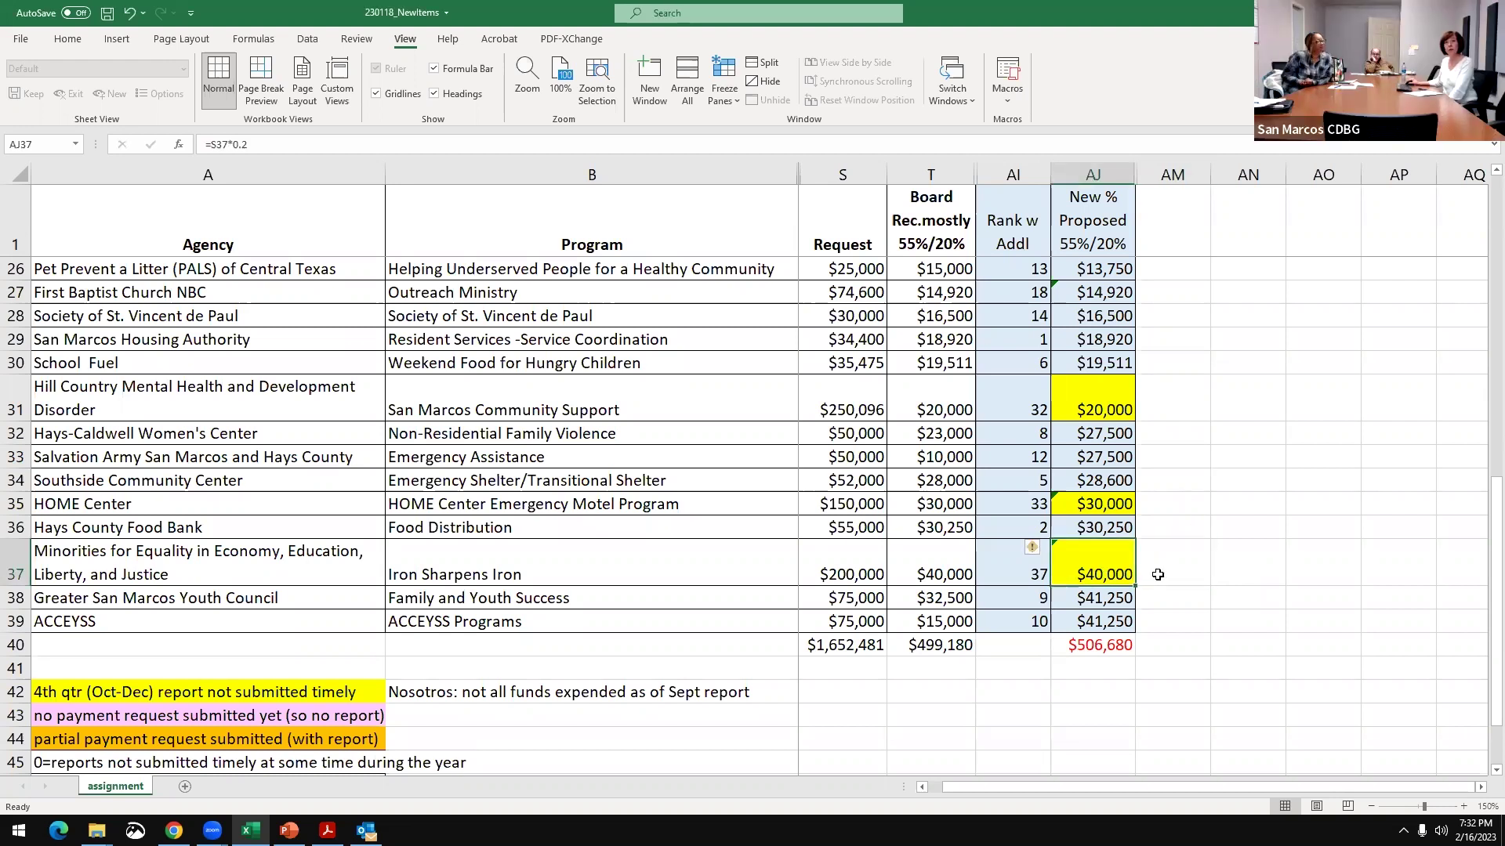
left_click(278, 145)
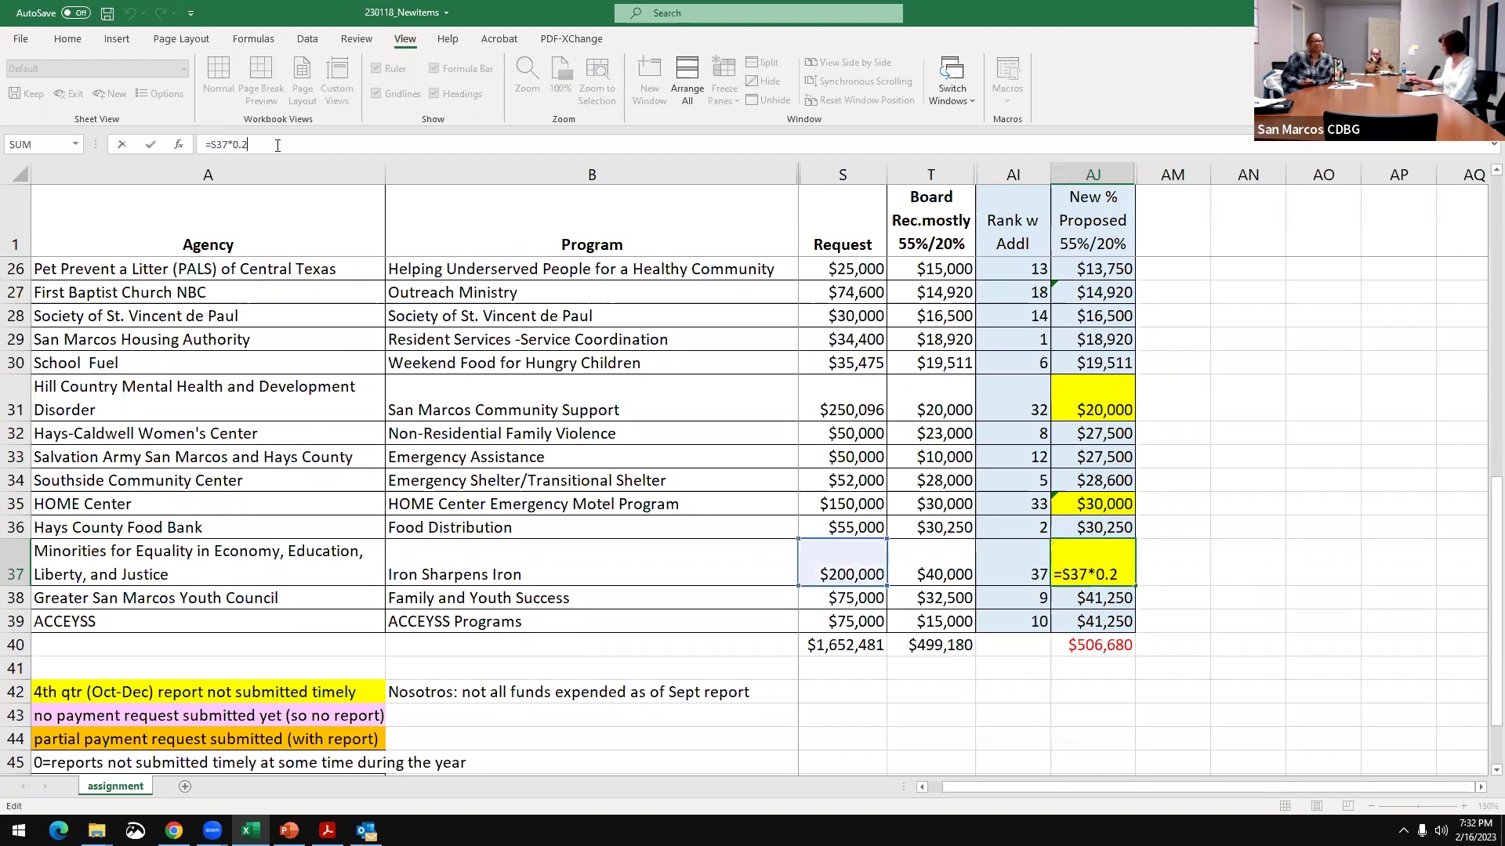
type("-")
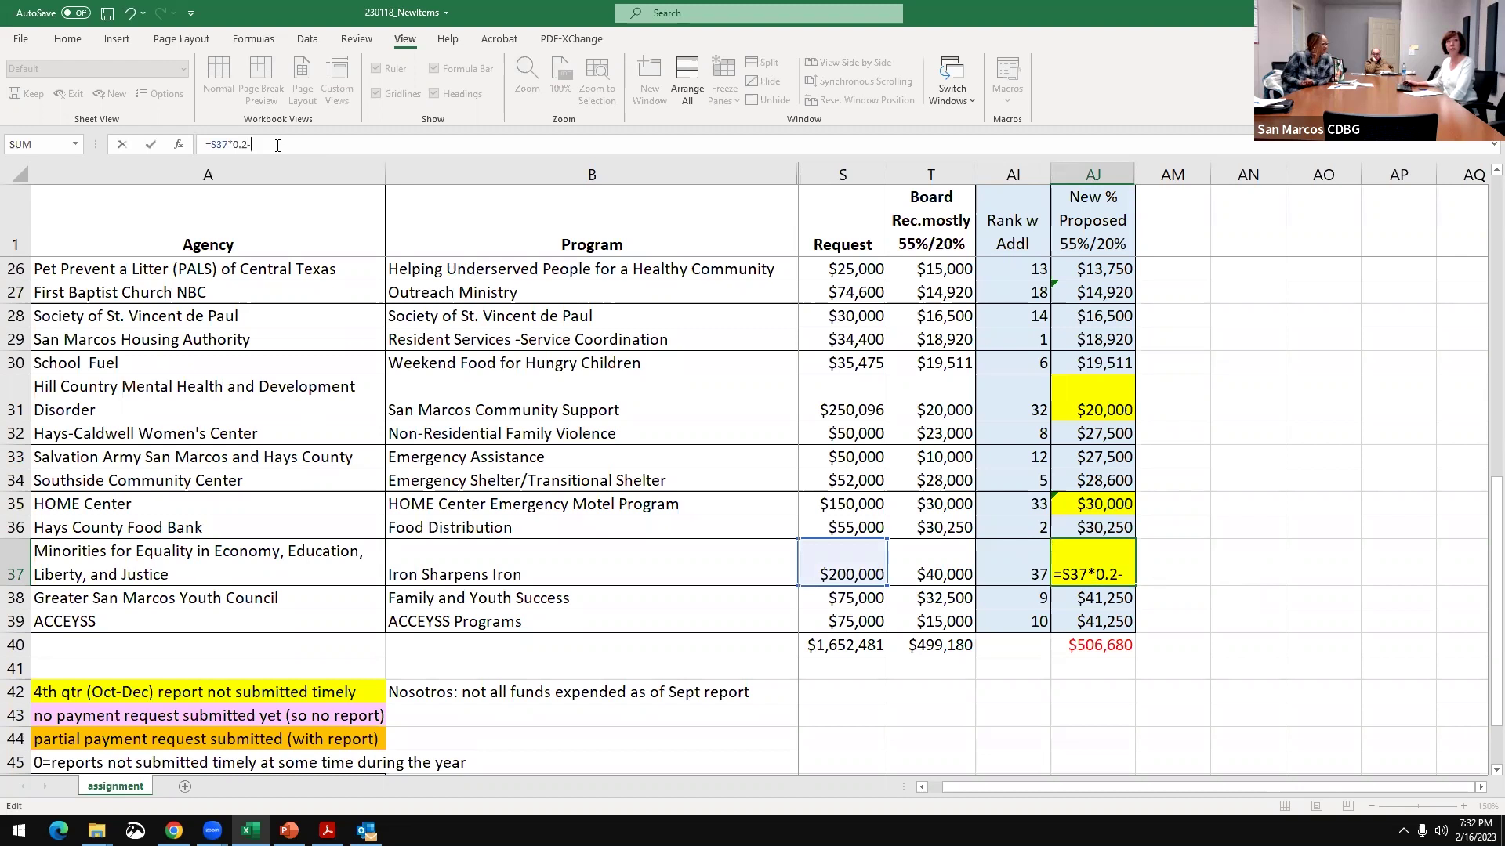
type("6680")
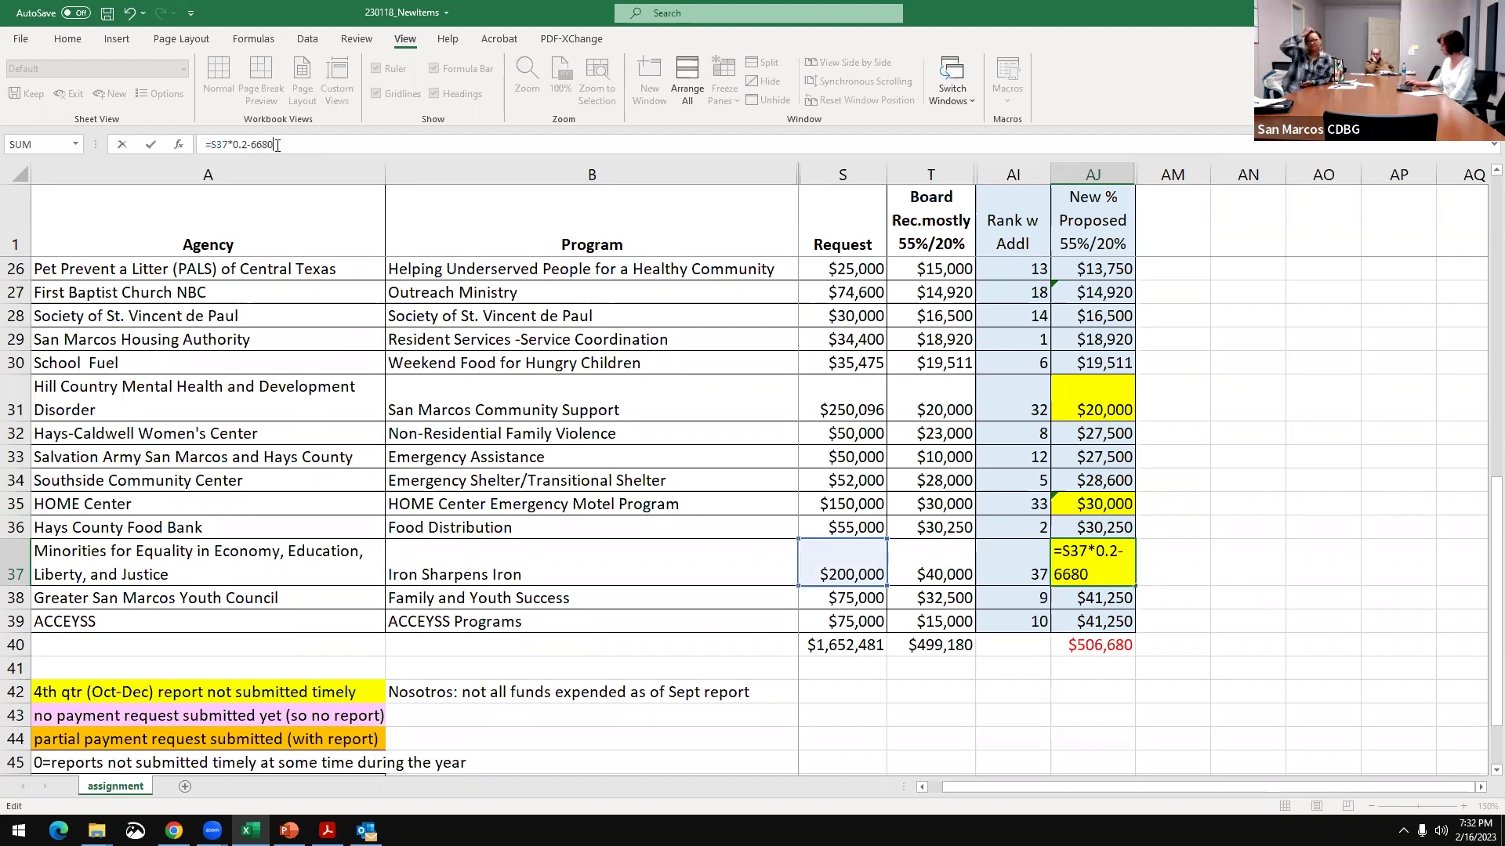
key("Return")
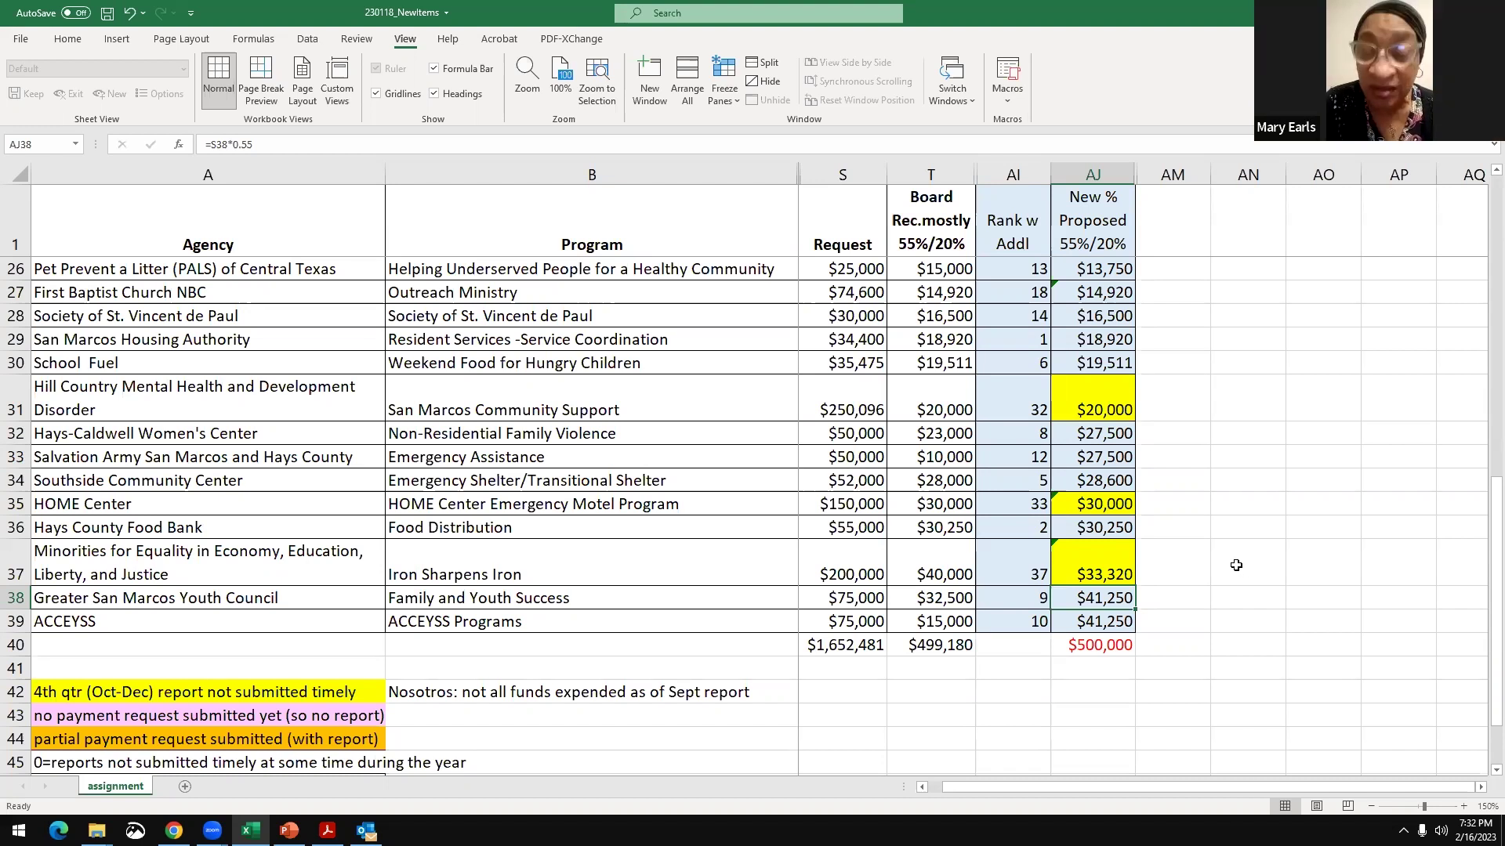
left_click(108, 13)
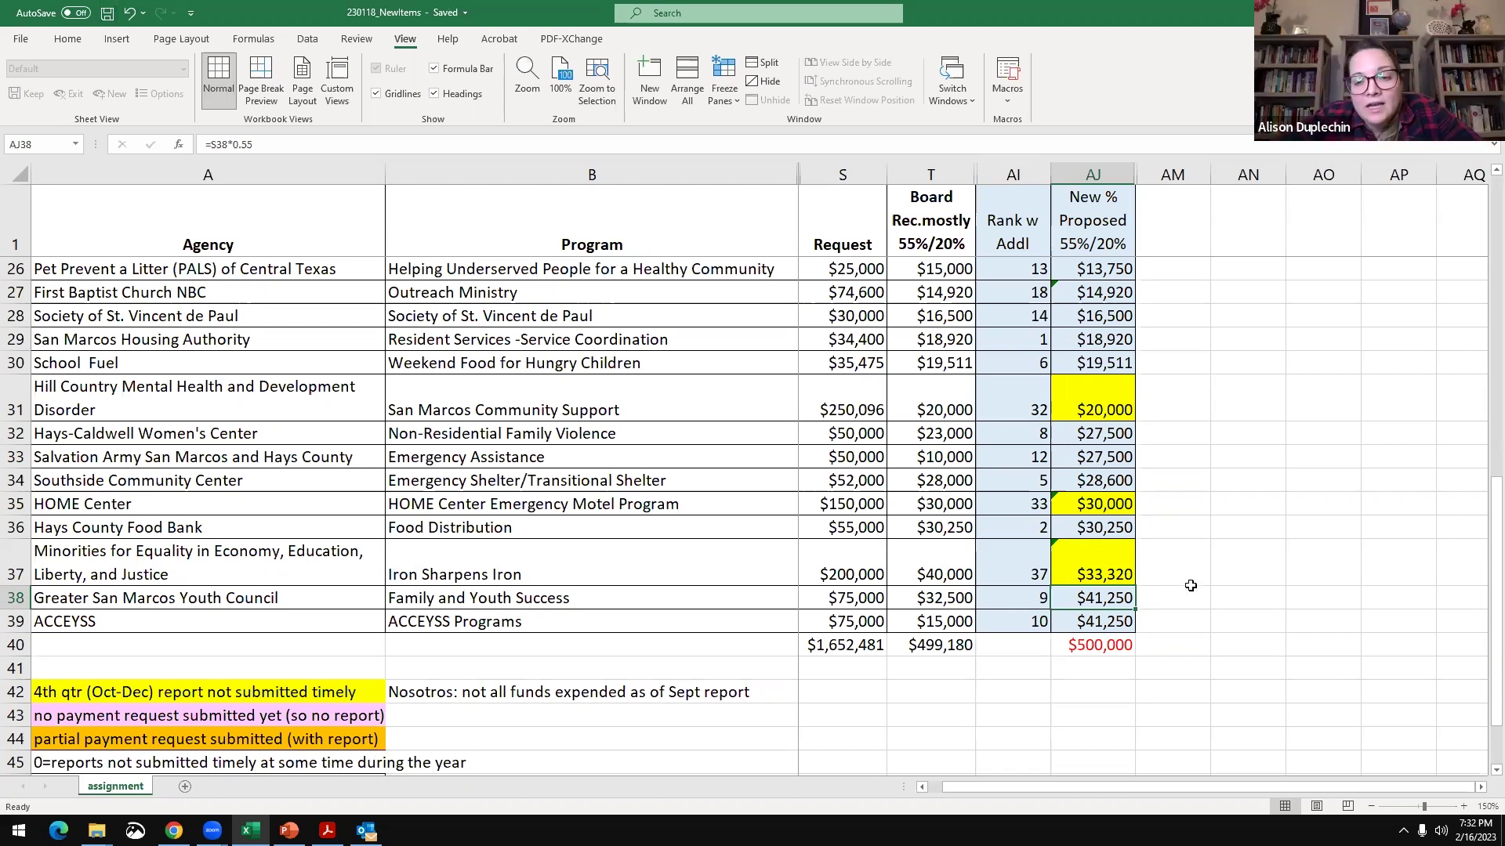
- Compare the Rank w Addl and New % Proposed columns, checking Iron Sharpens Iron's rank and the HOME Center's proposed amount formula
left_click(1024, 566)
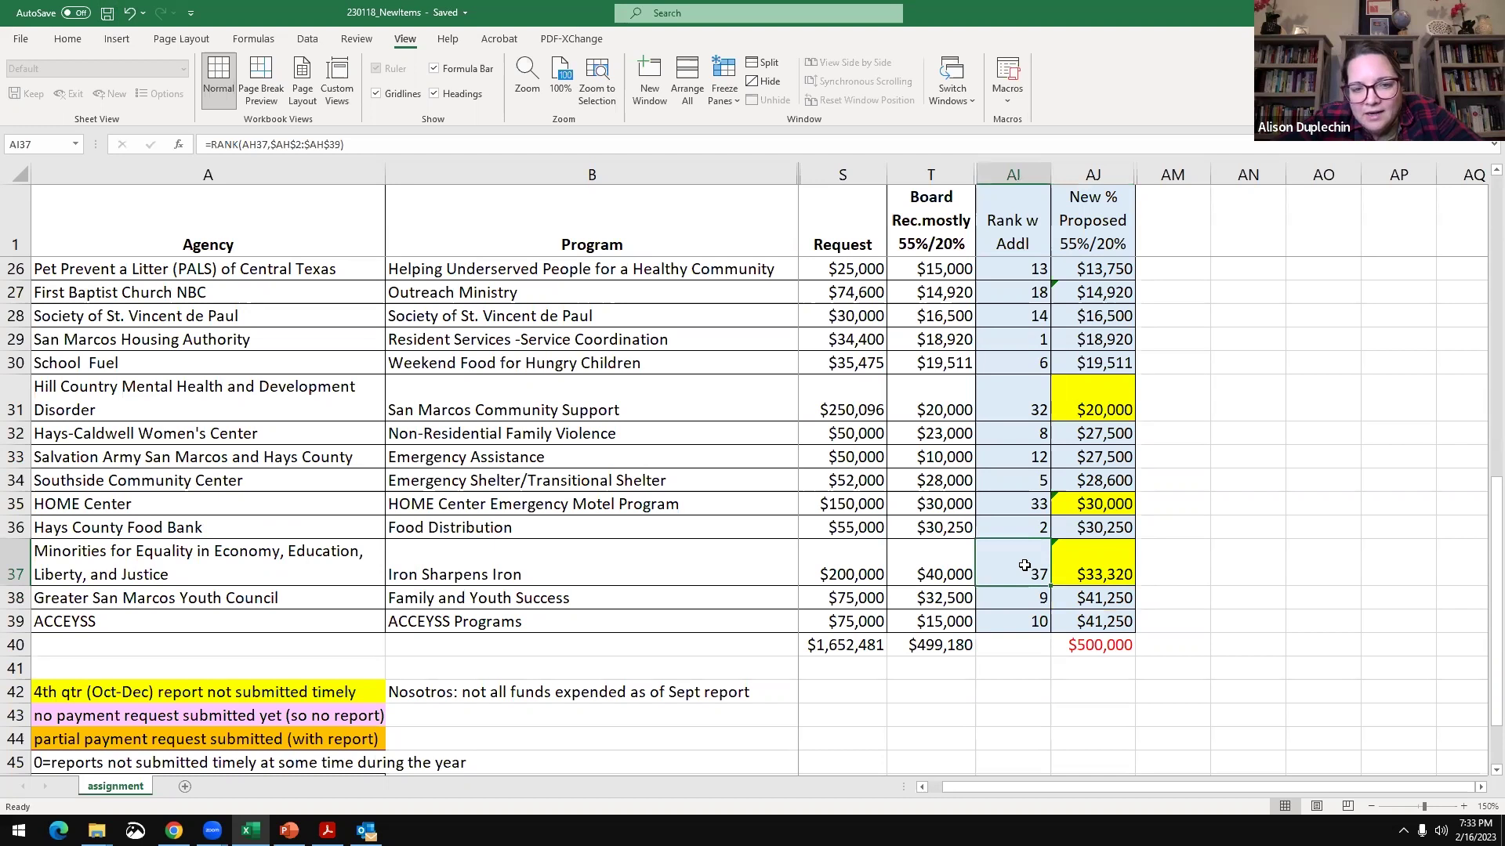
left_click(1009, 174)
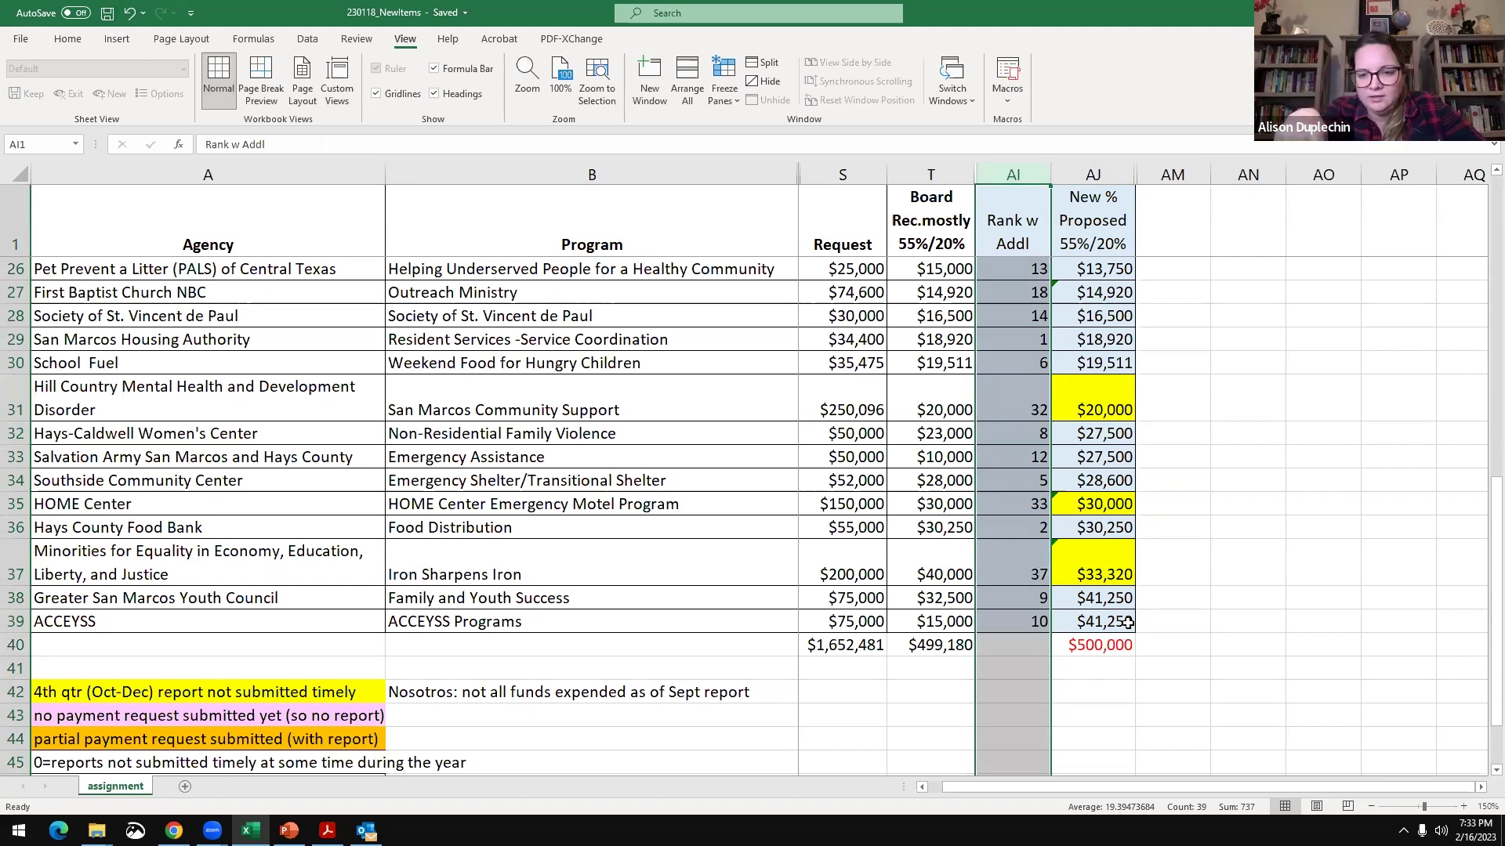
left_click(1096, 173)
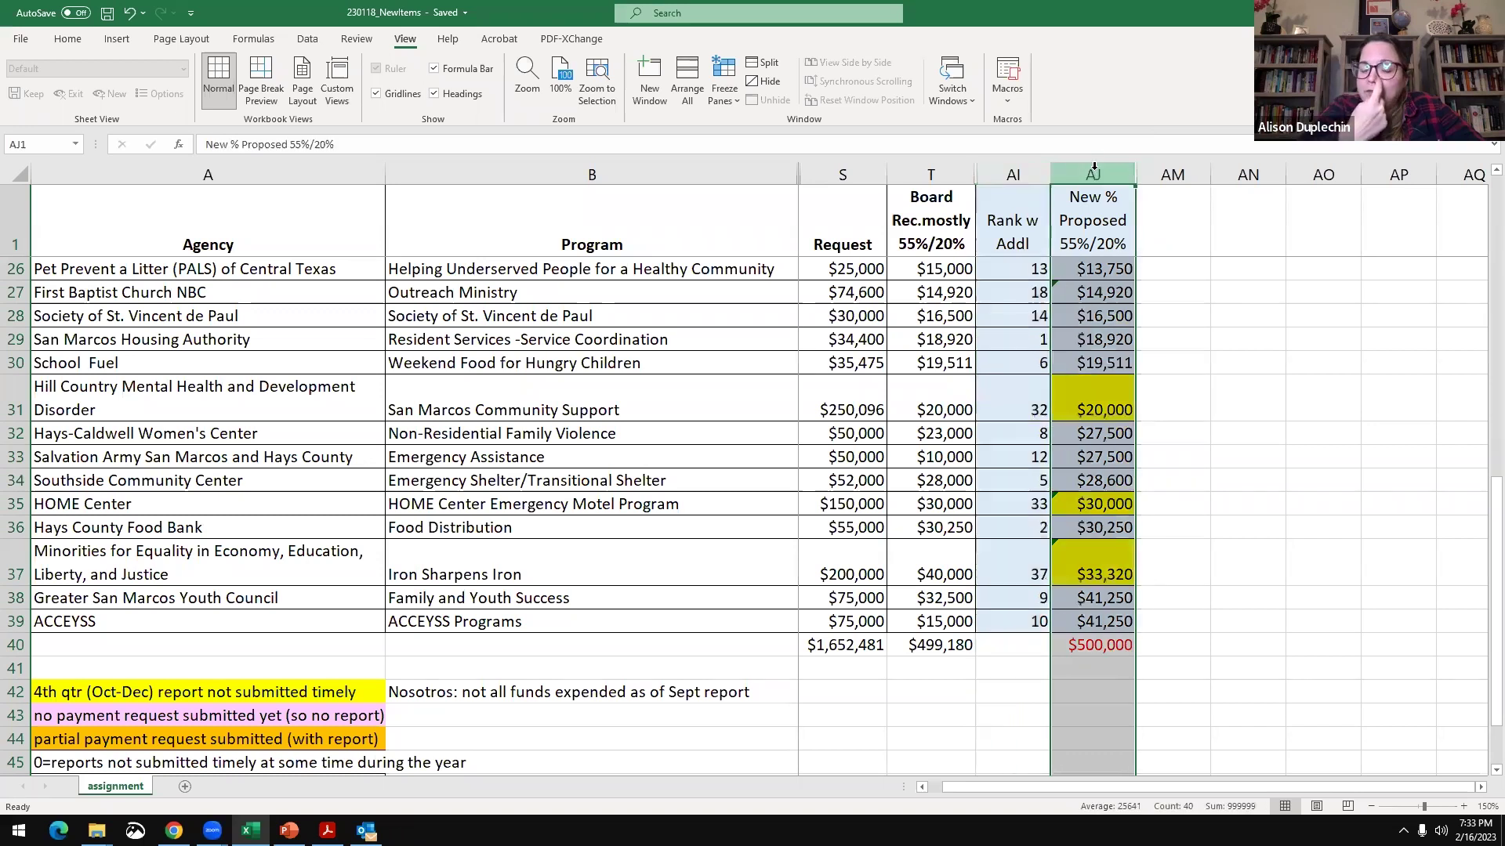
left_click(1016, 170)
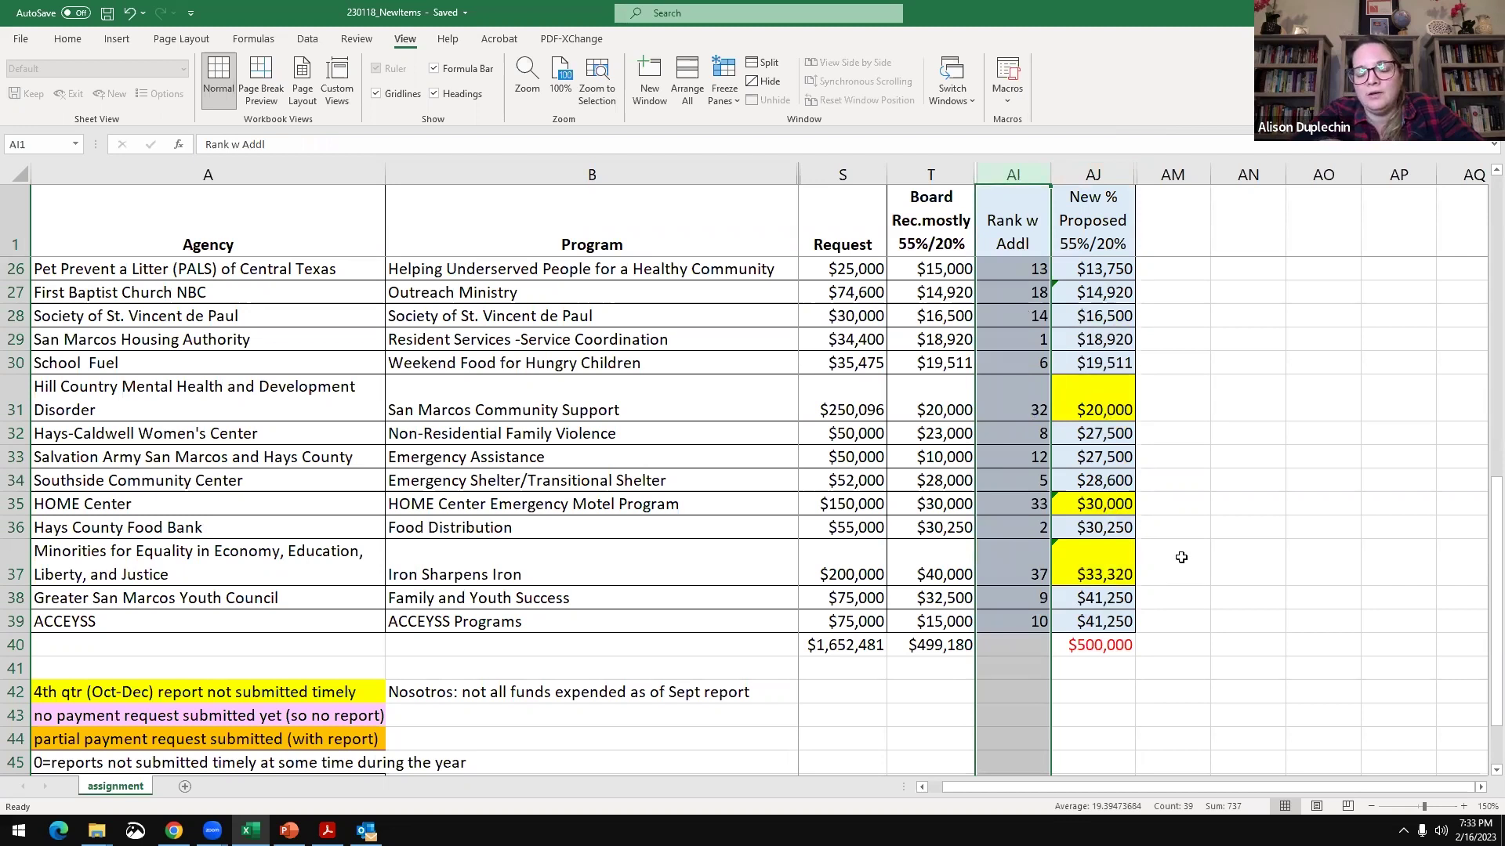
left_click(1181, 557)
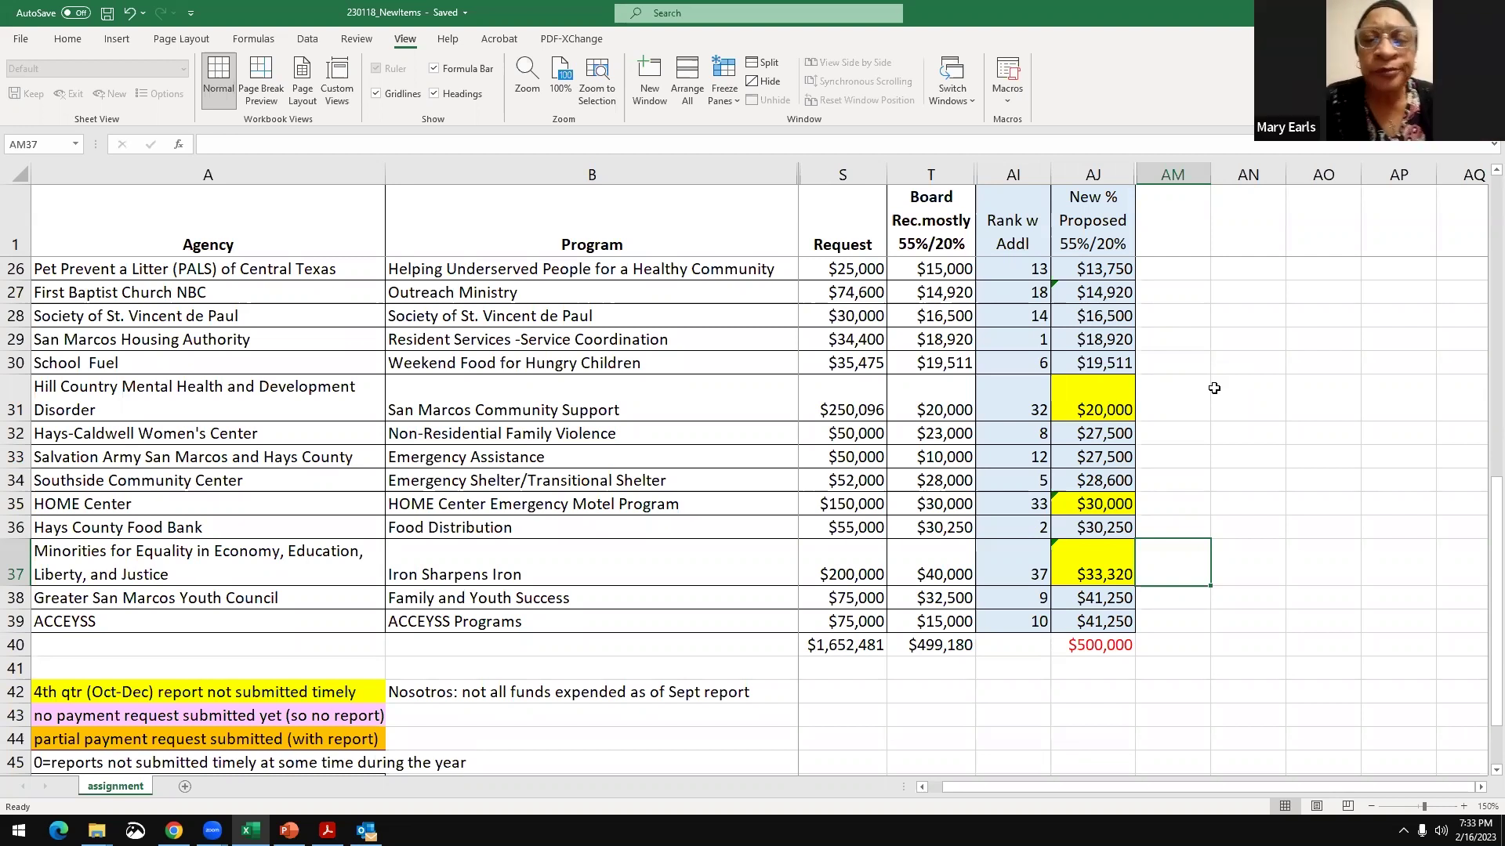
left_click(1101, 498)
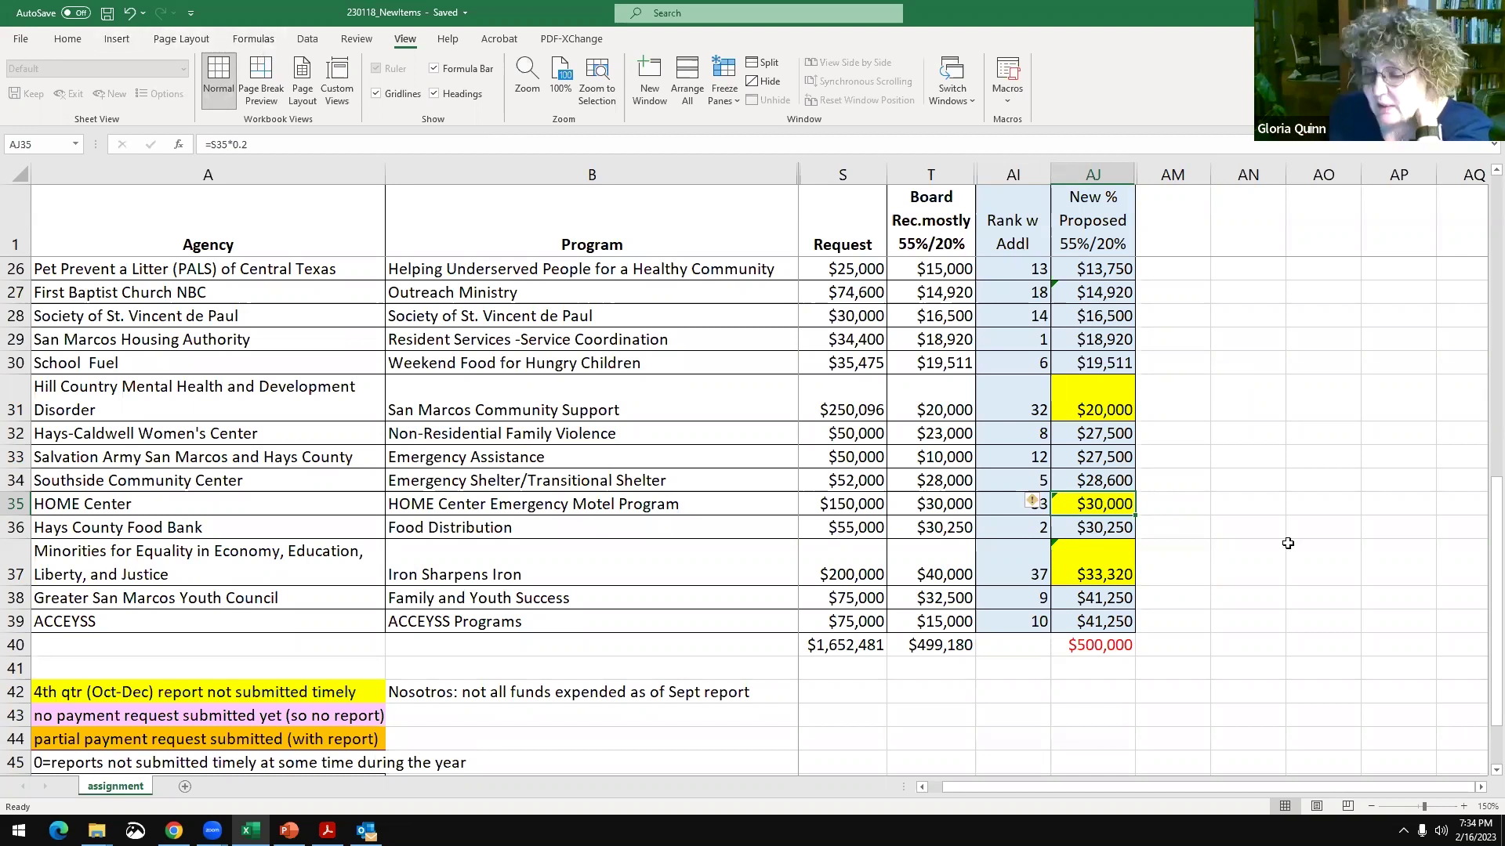
left_click(1258, 569)
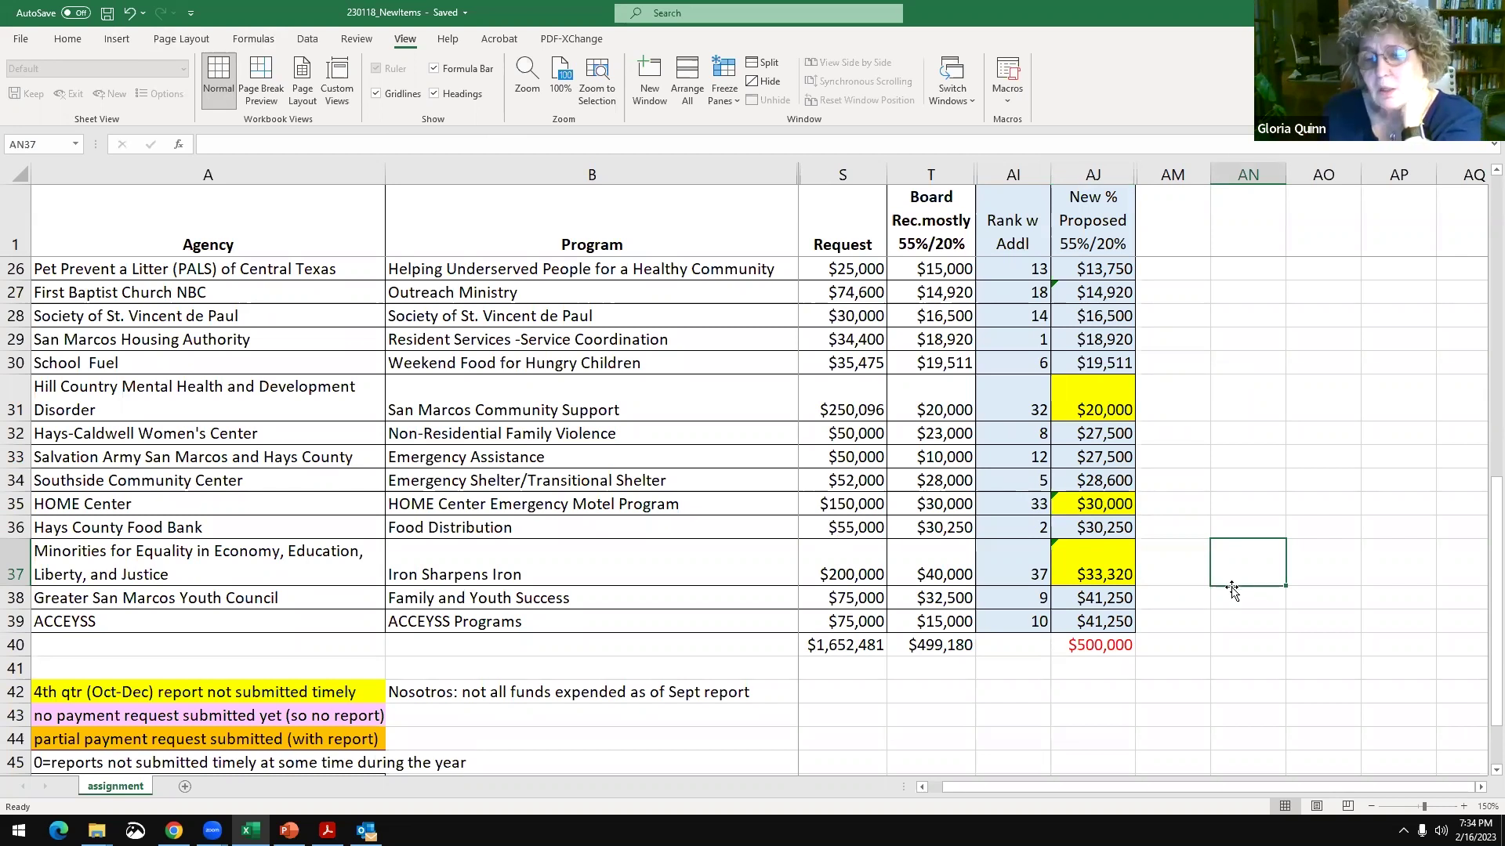
left_click(1242, 644)
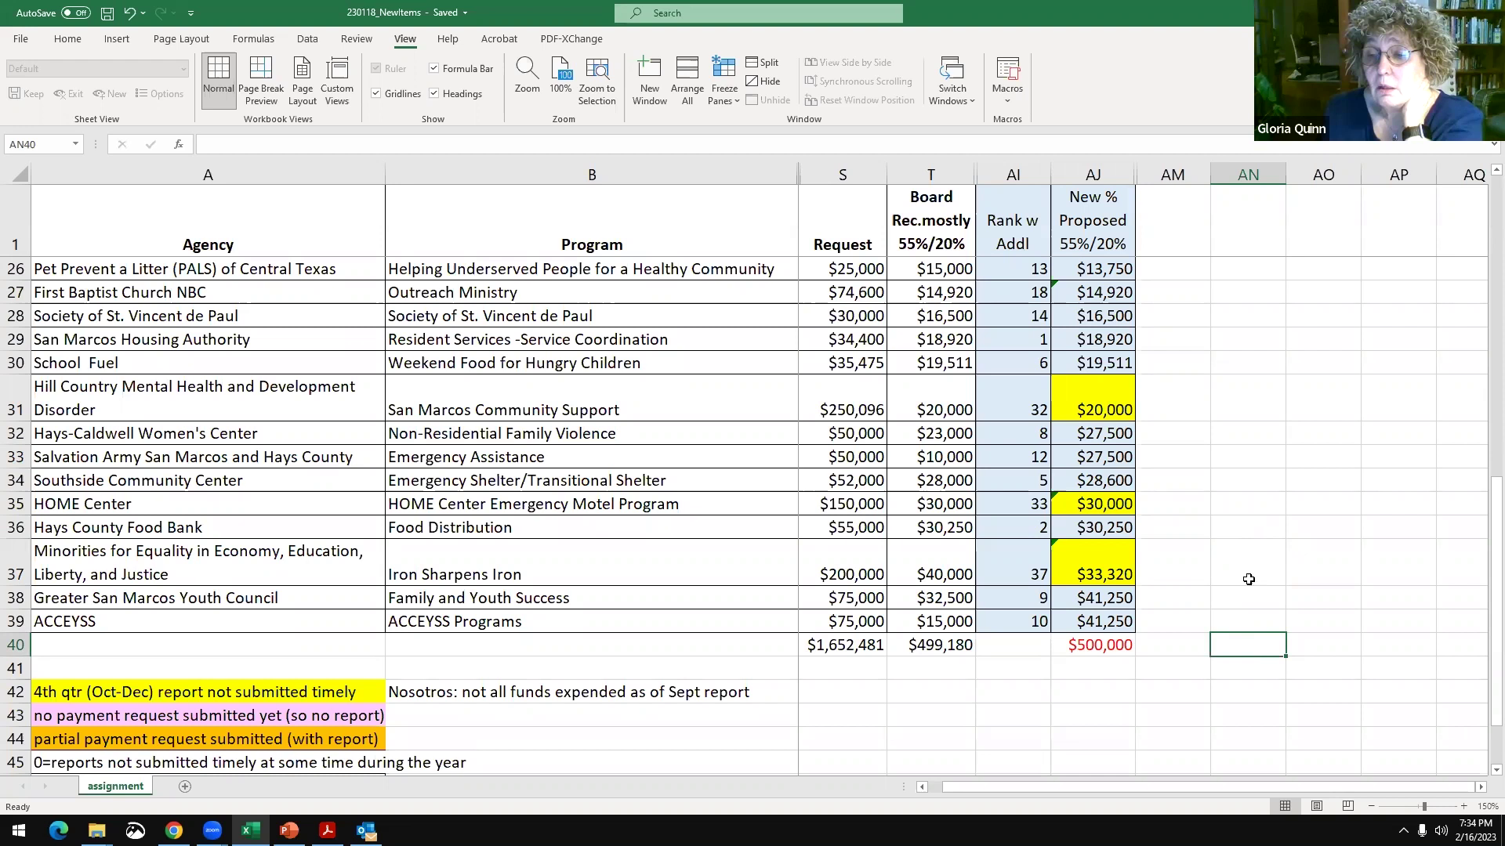
left_click(1248, 573)
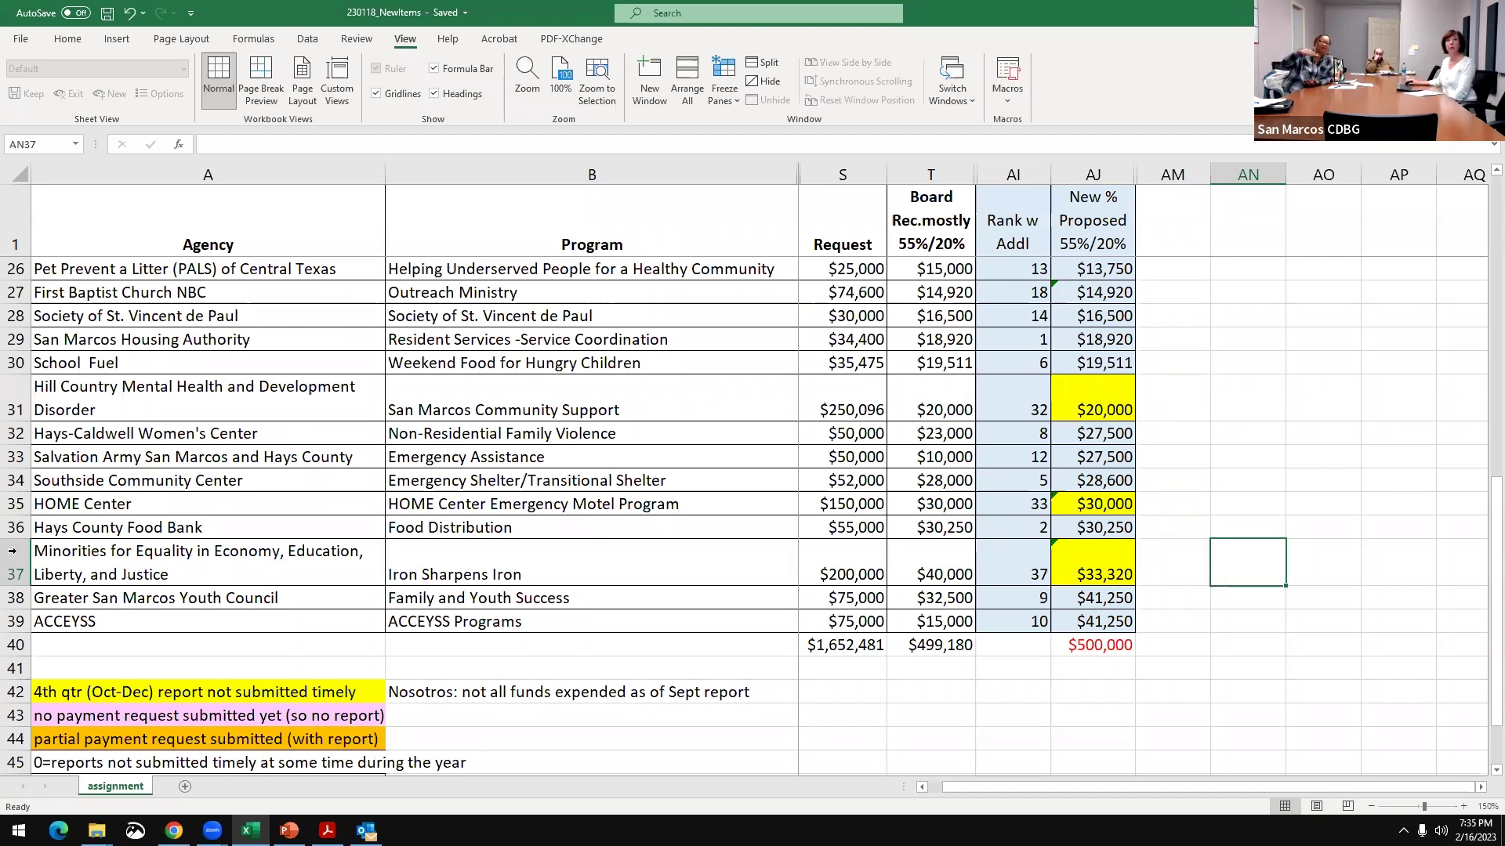
- Sort the agency rows through row 39 by Rank w Addl, smallest to largest, keeping row 1 as headers
left_click_drag(12, 622, 56, 199)
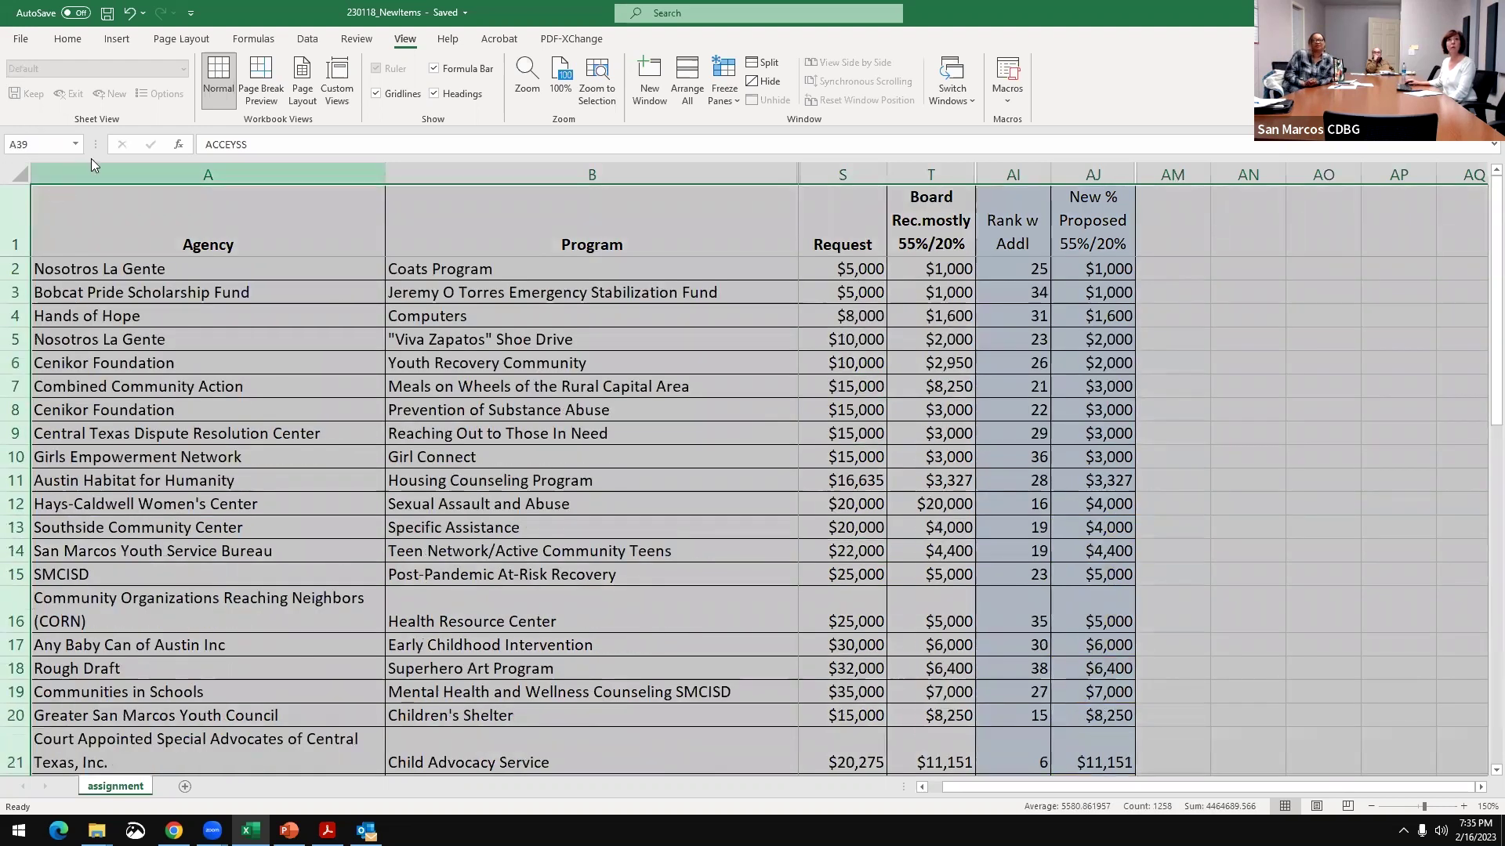
left_click(305, 41)
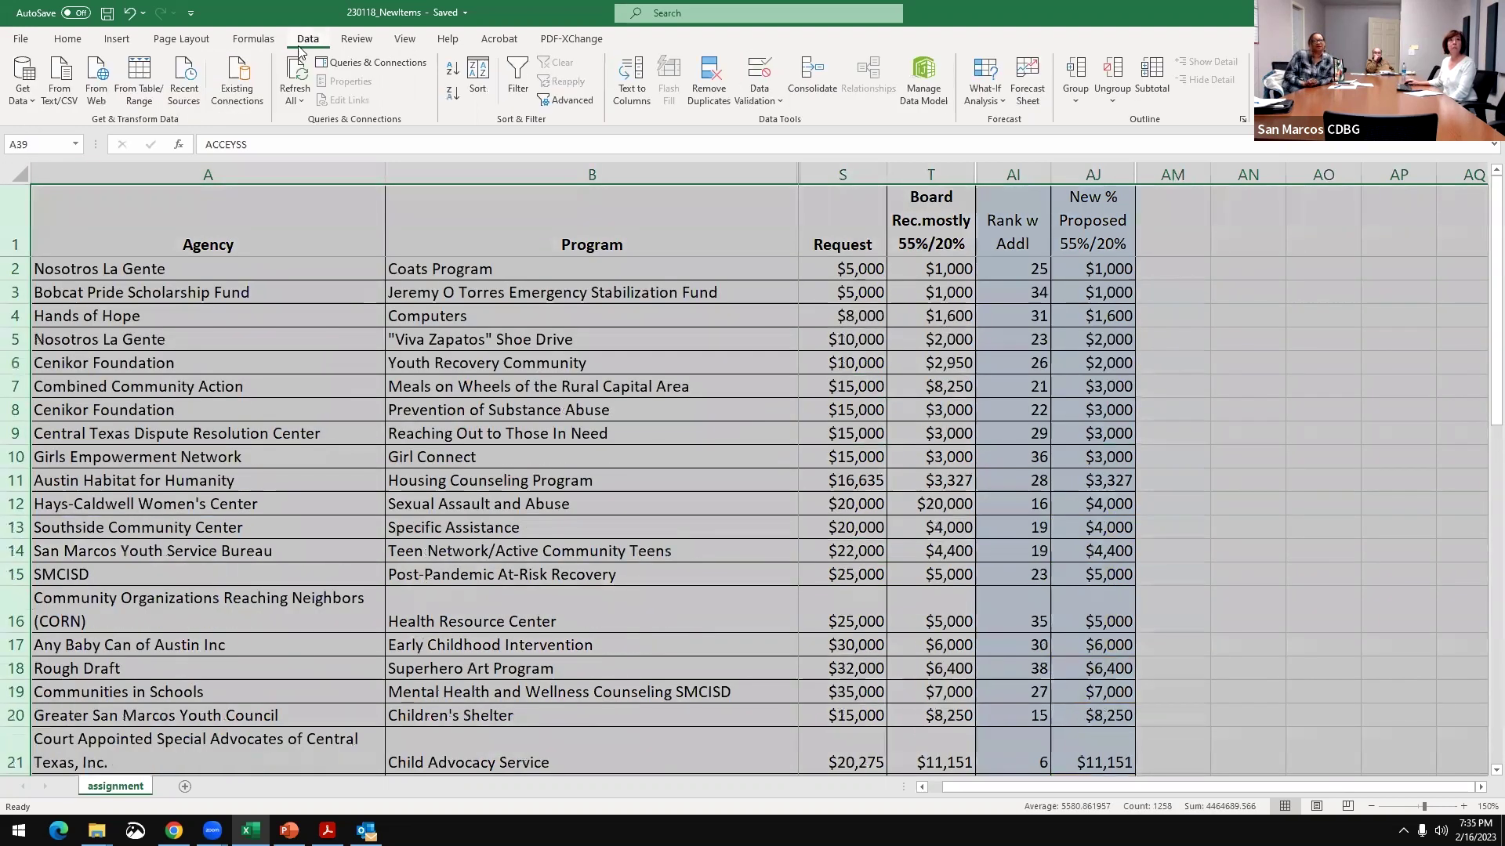
left_click(475, 78)
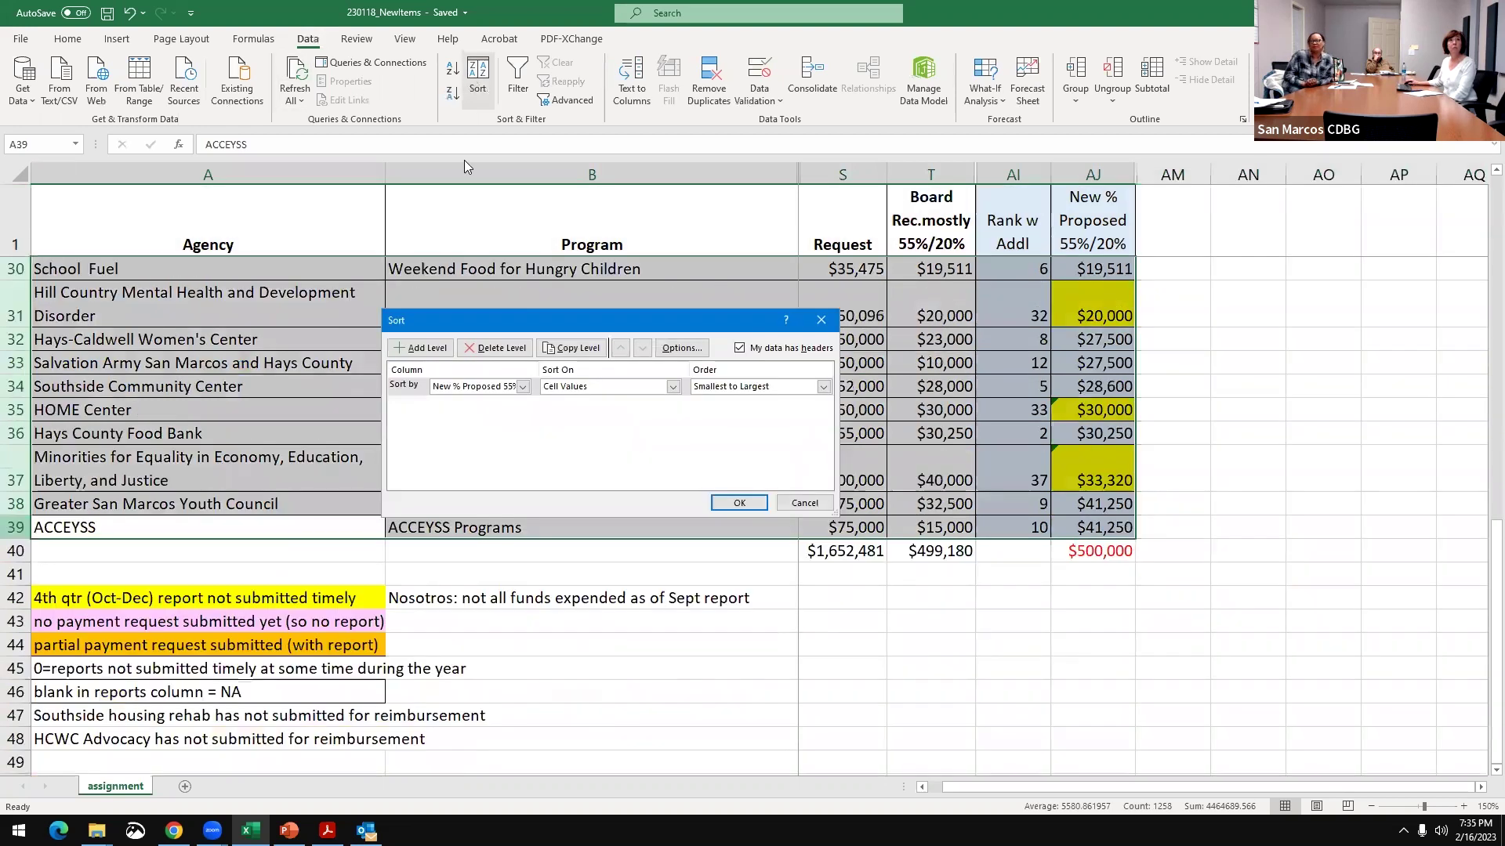
left_click(519, 387)
left_click(722, 503)
left_click(723, 503)
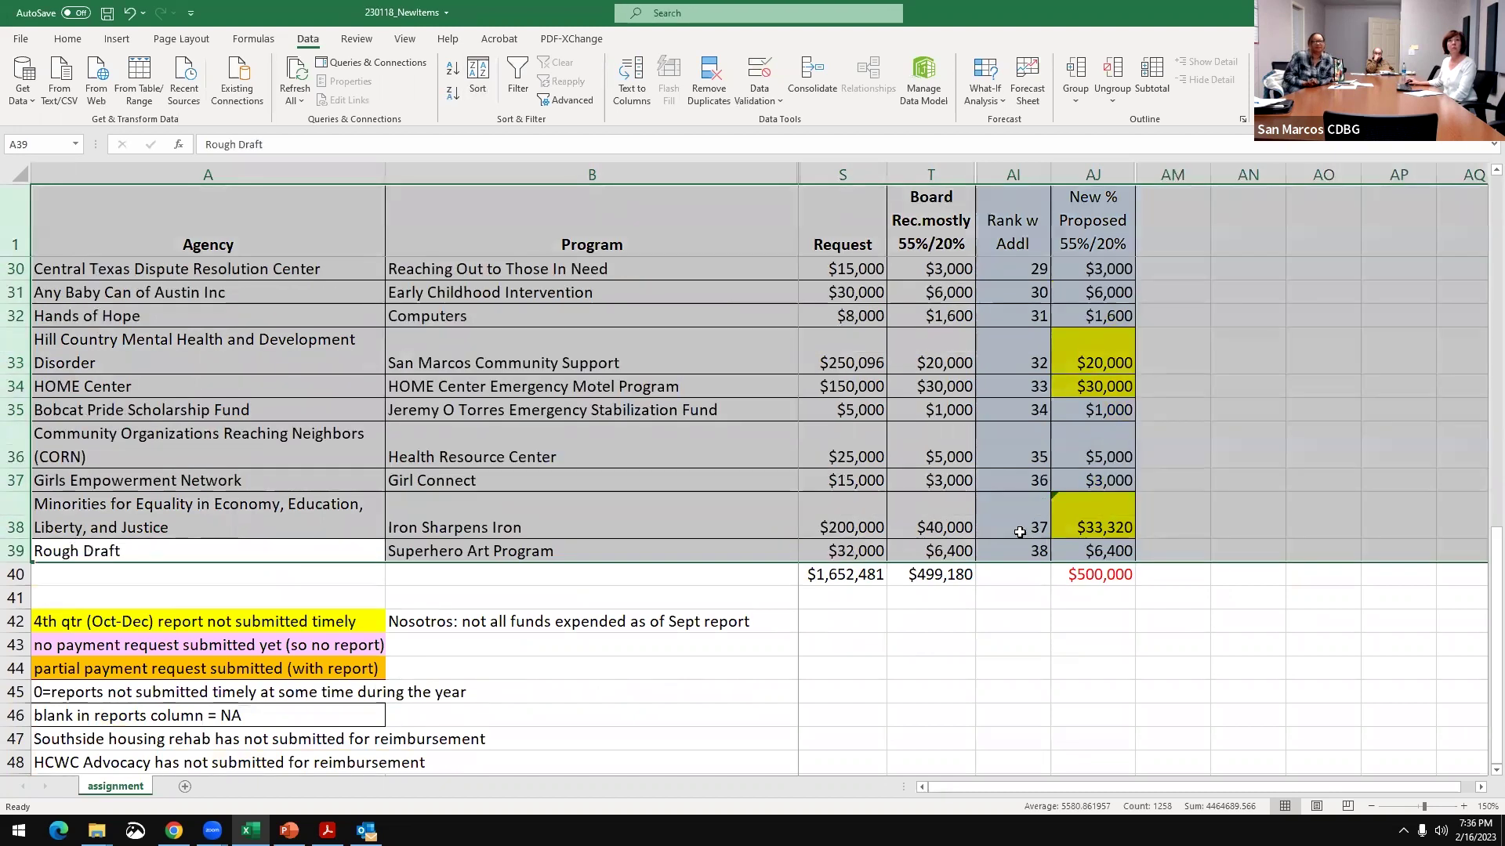
scroll(1268, 638, "up", 1)
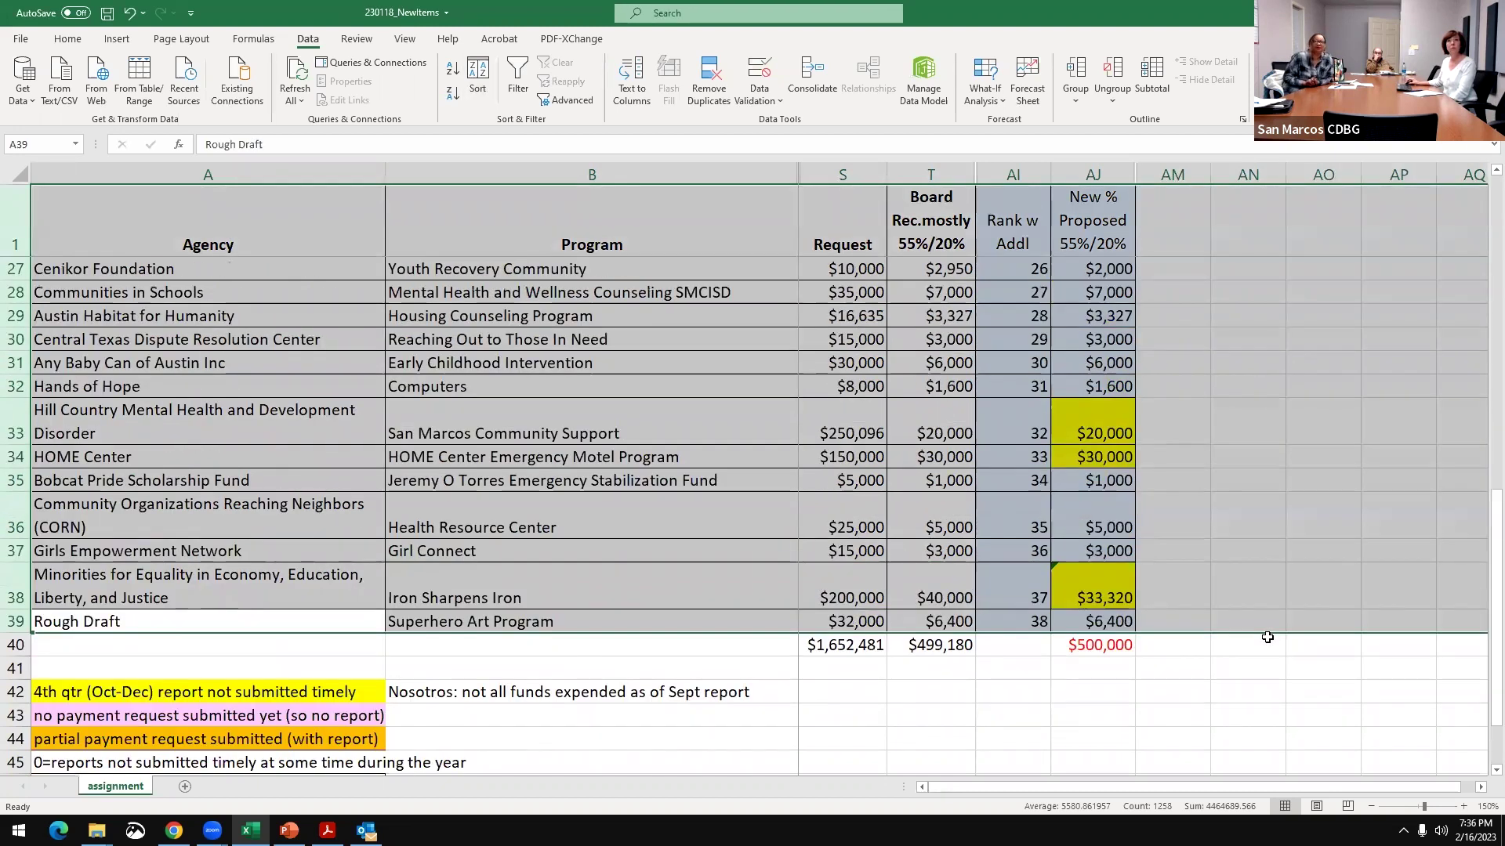
- Replace the HOME Center amount's yellow fill with the light blue format copied from the Bobcat Pride amount, and save the workbook
left_click(1123, 466)
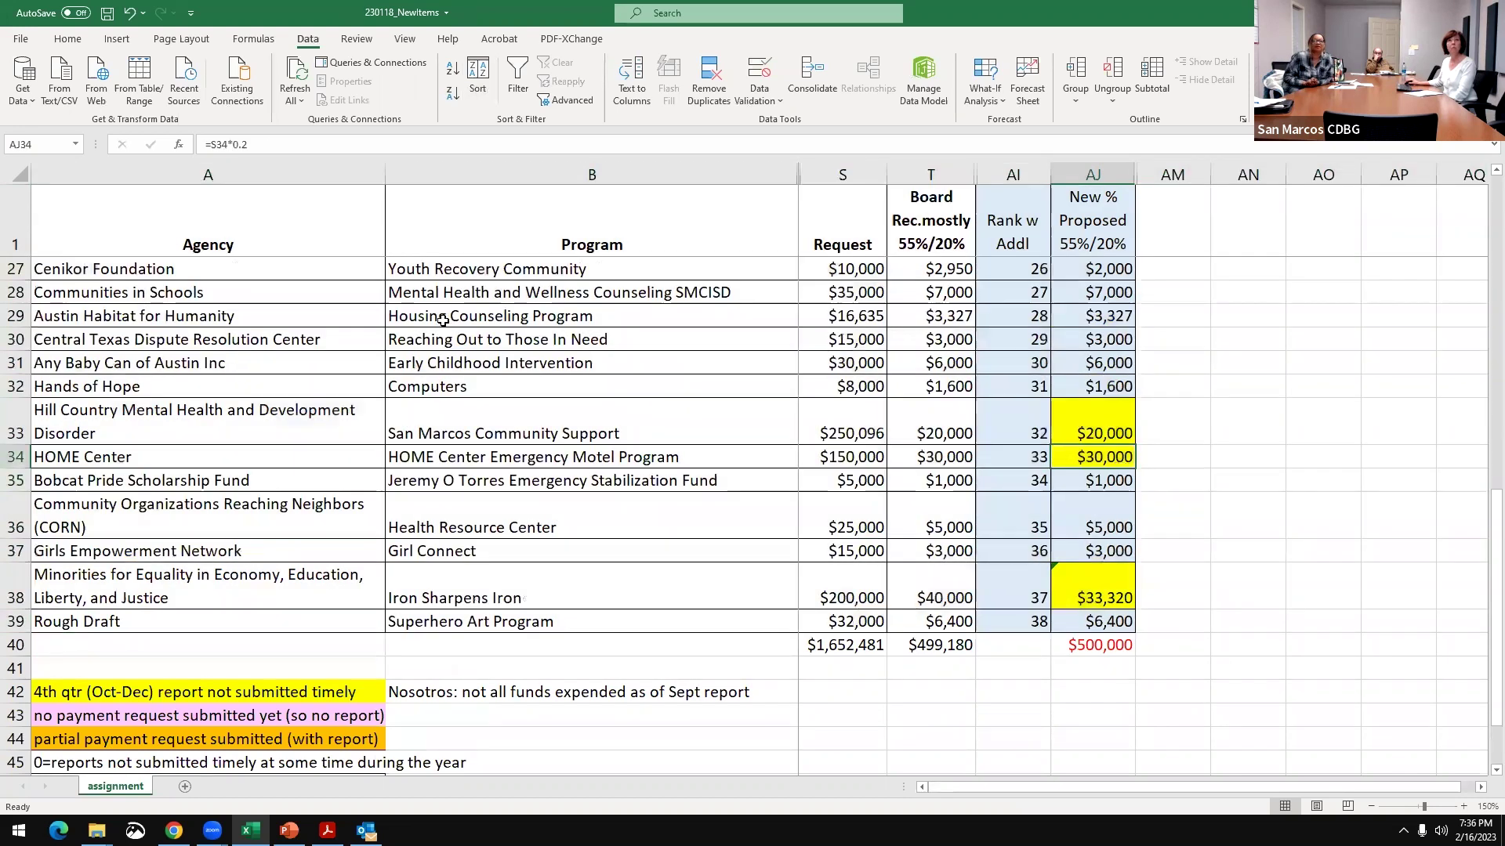
left_click(62, 39)
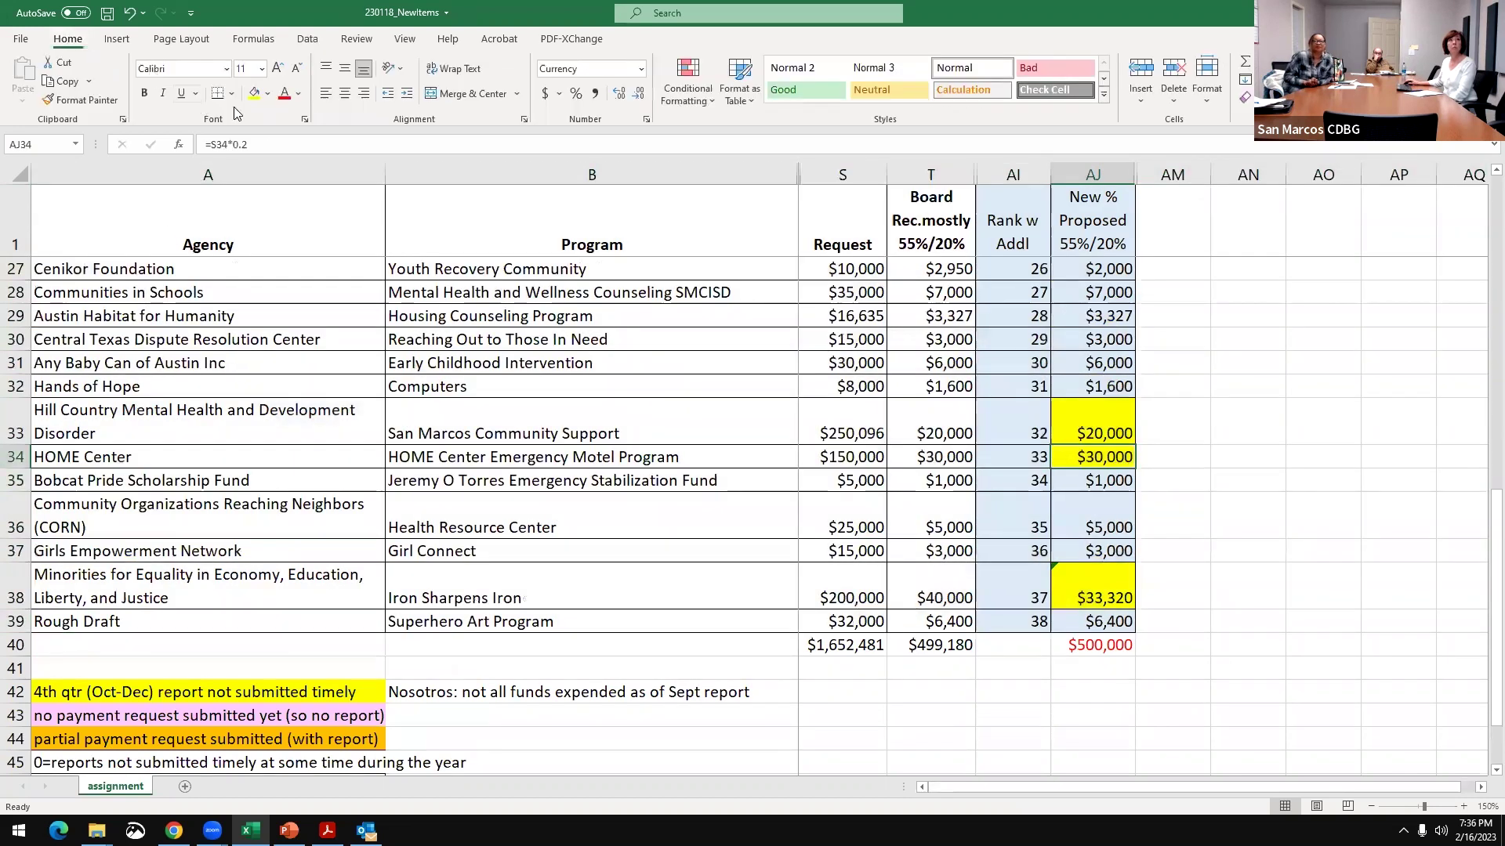
left_click(266, 95)
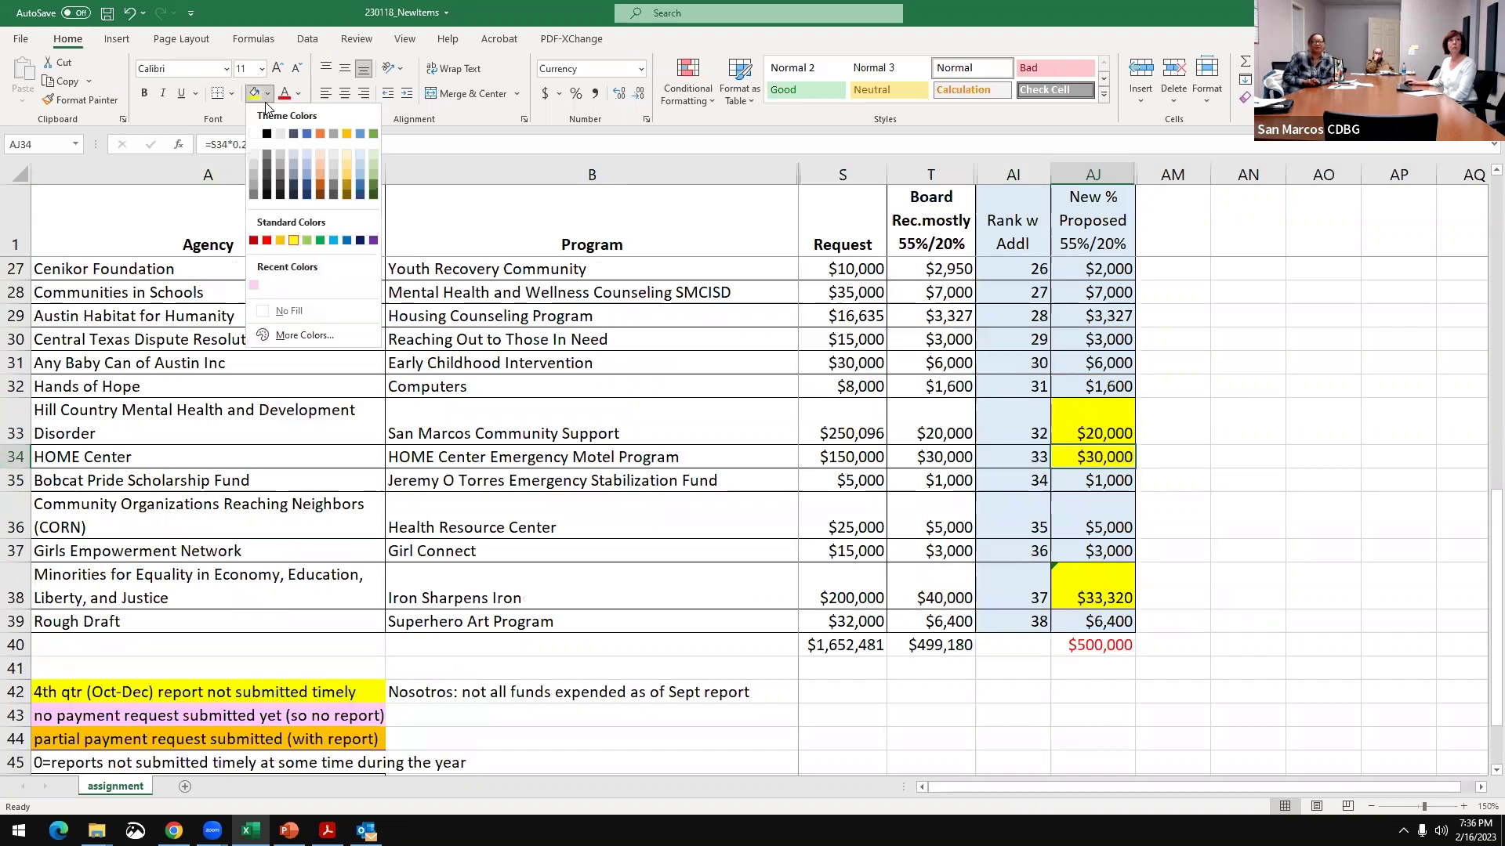
left_click(290, 305)
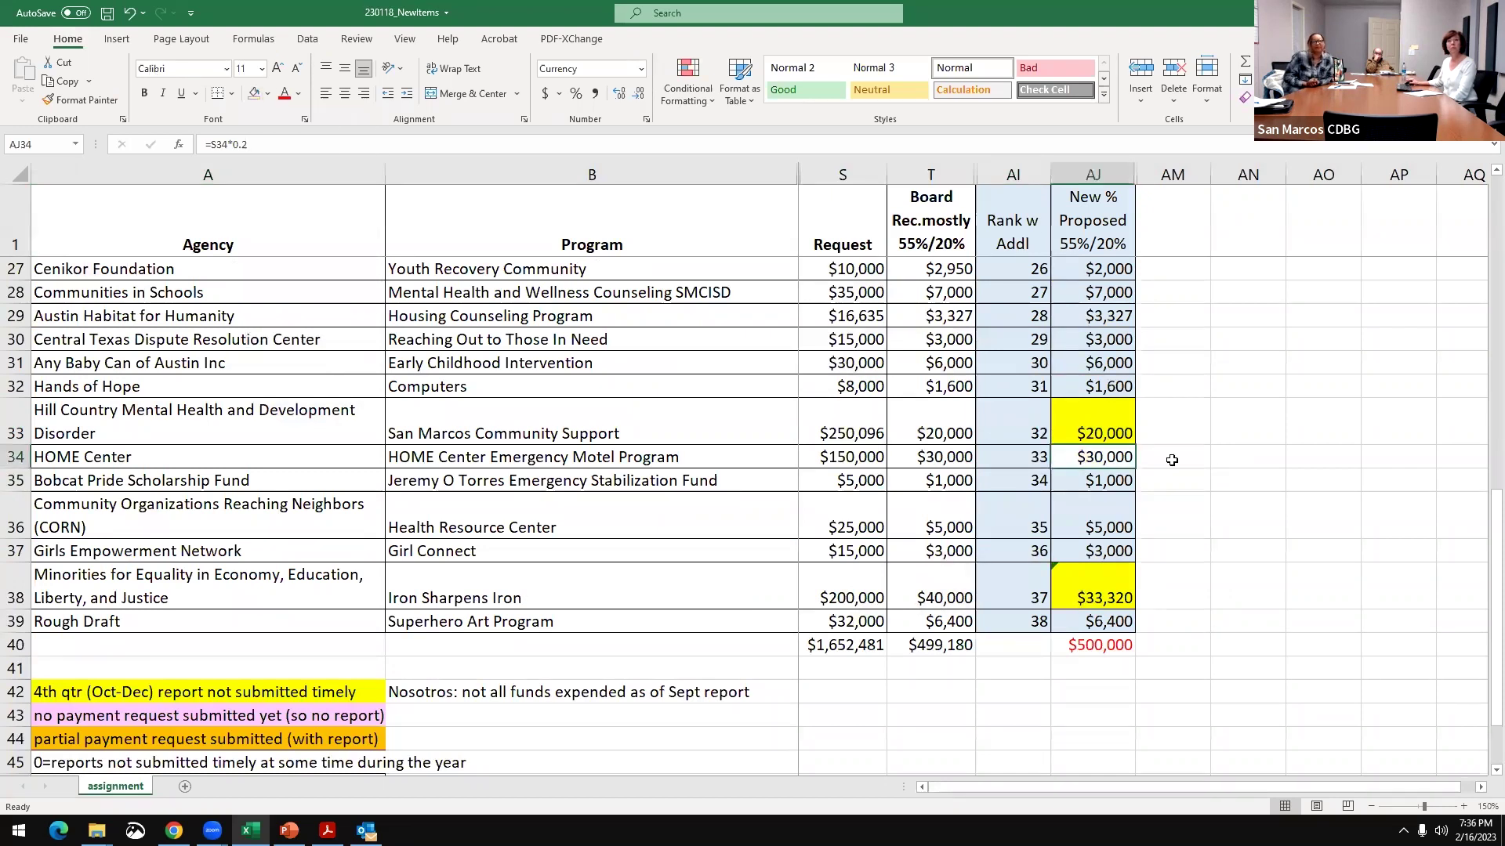
left_click(1067, 473)
left_click(81, 99)
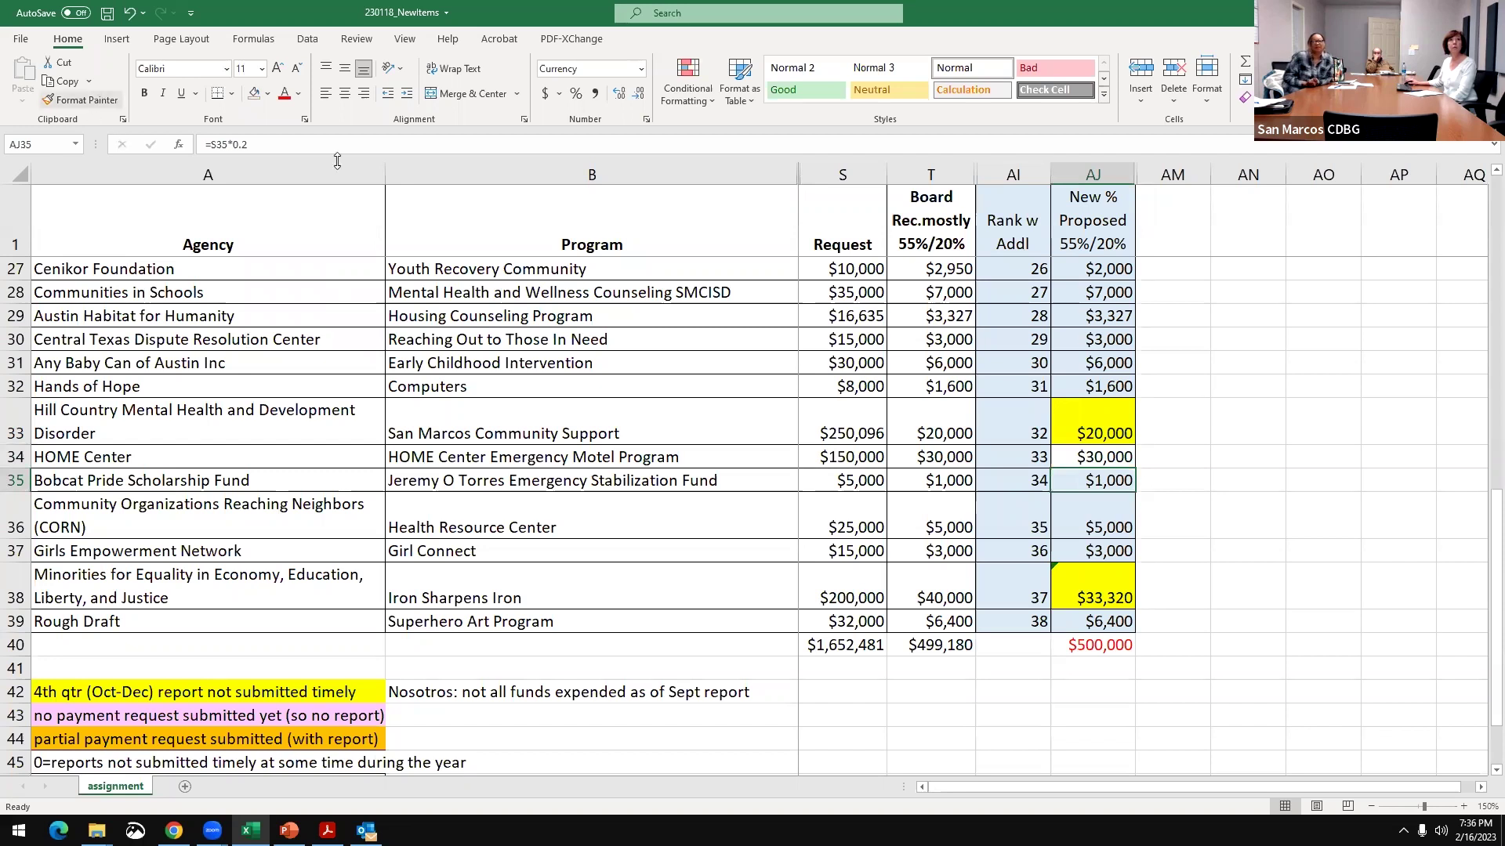
left_click(1105, 464)
left_click(1209, 510)
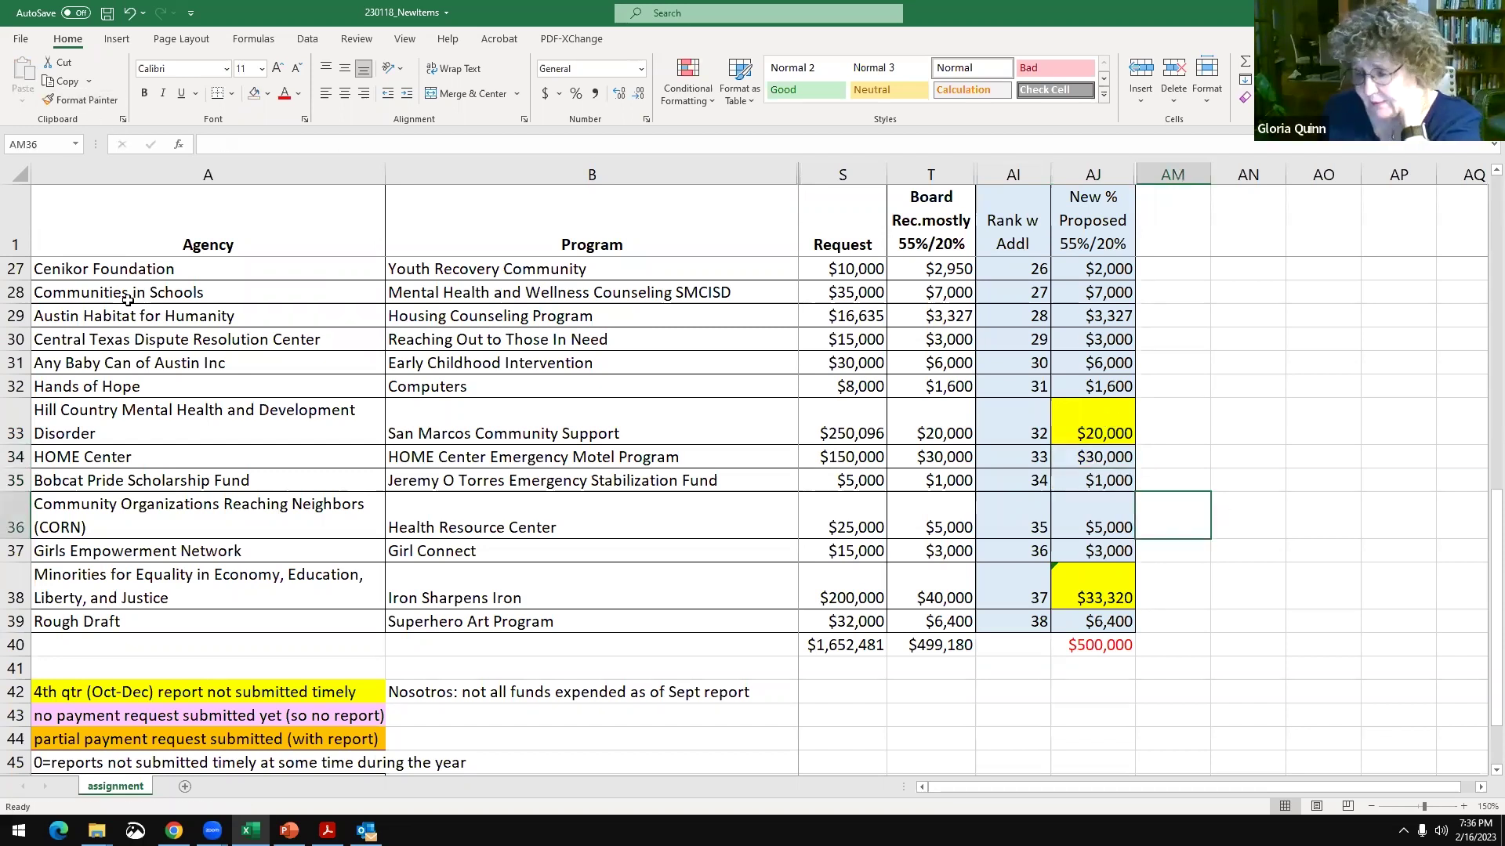
left_click(107, 12)
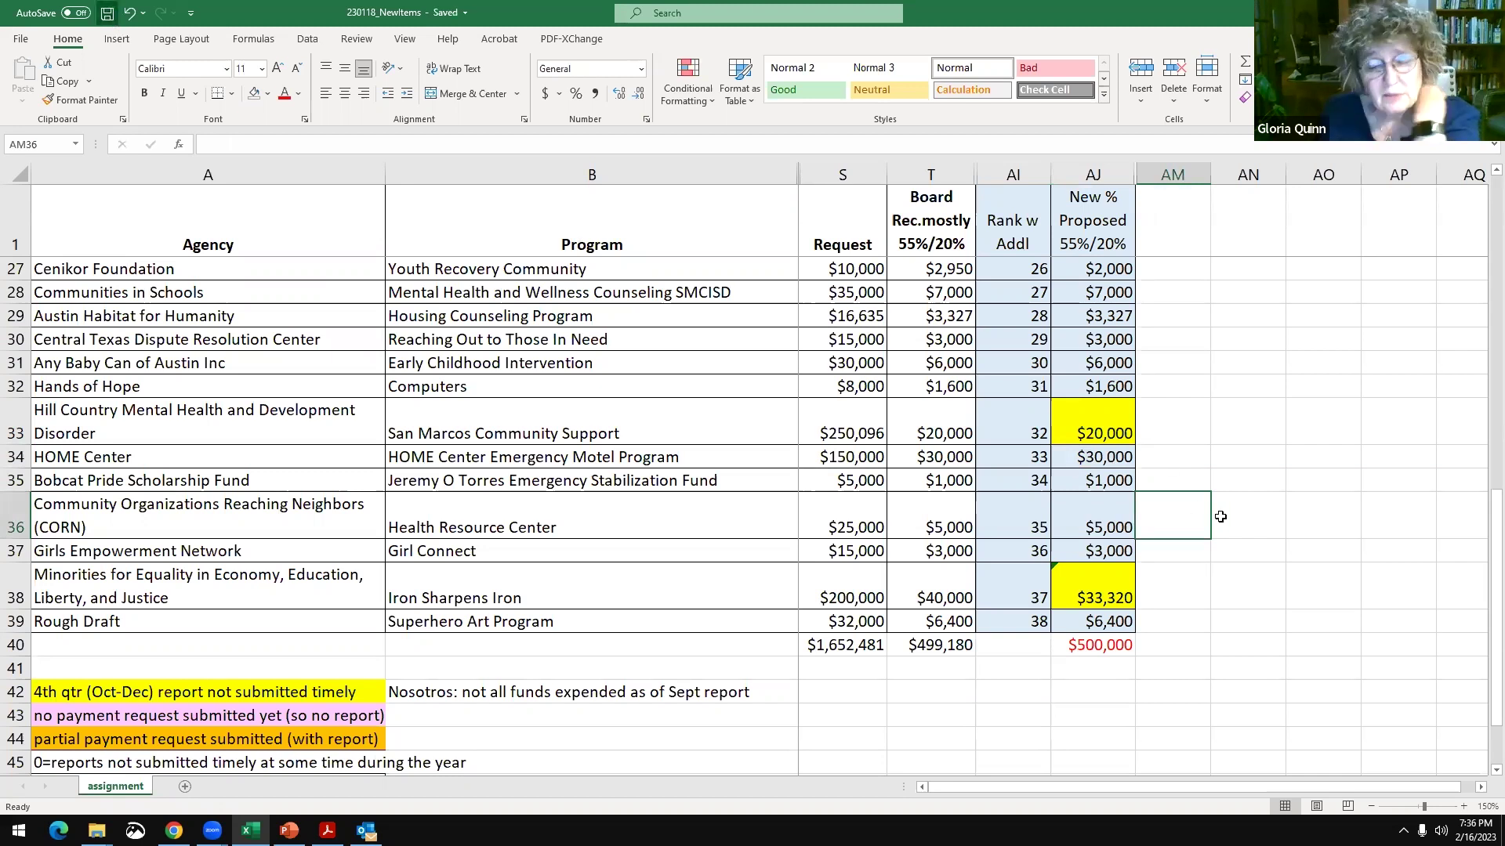
- Highlight the Nosotros La Gente Coats Program row in yellow from Agency through New % Proposed
scroll(1211, 525, "up", 5)
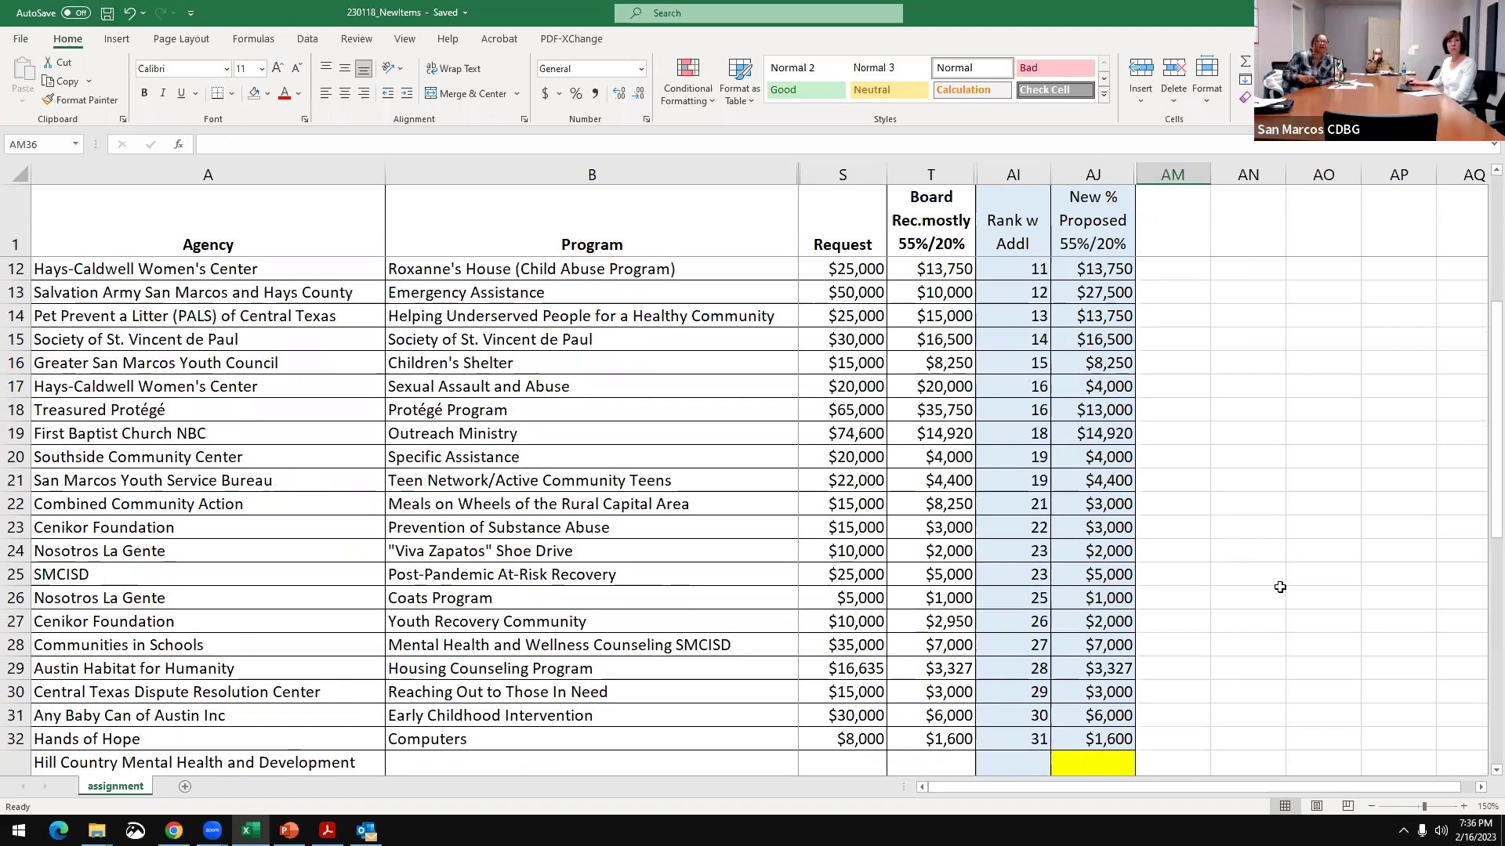
left_click(1087, 598)
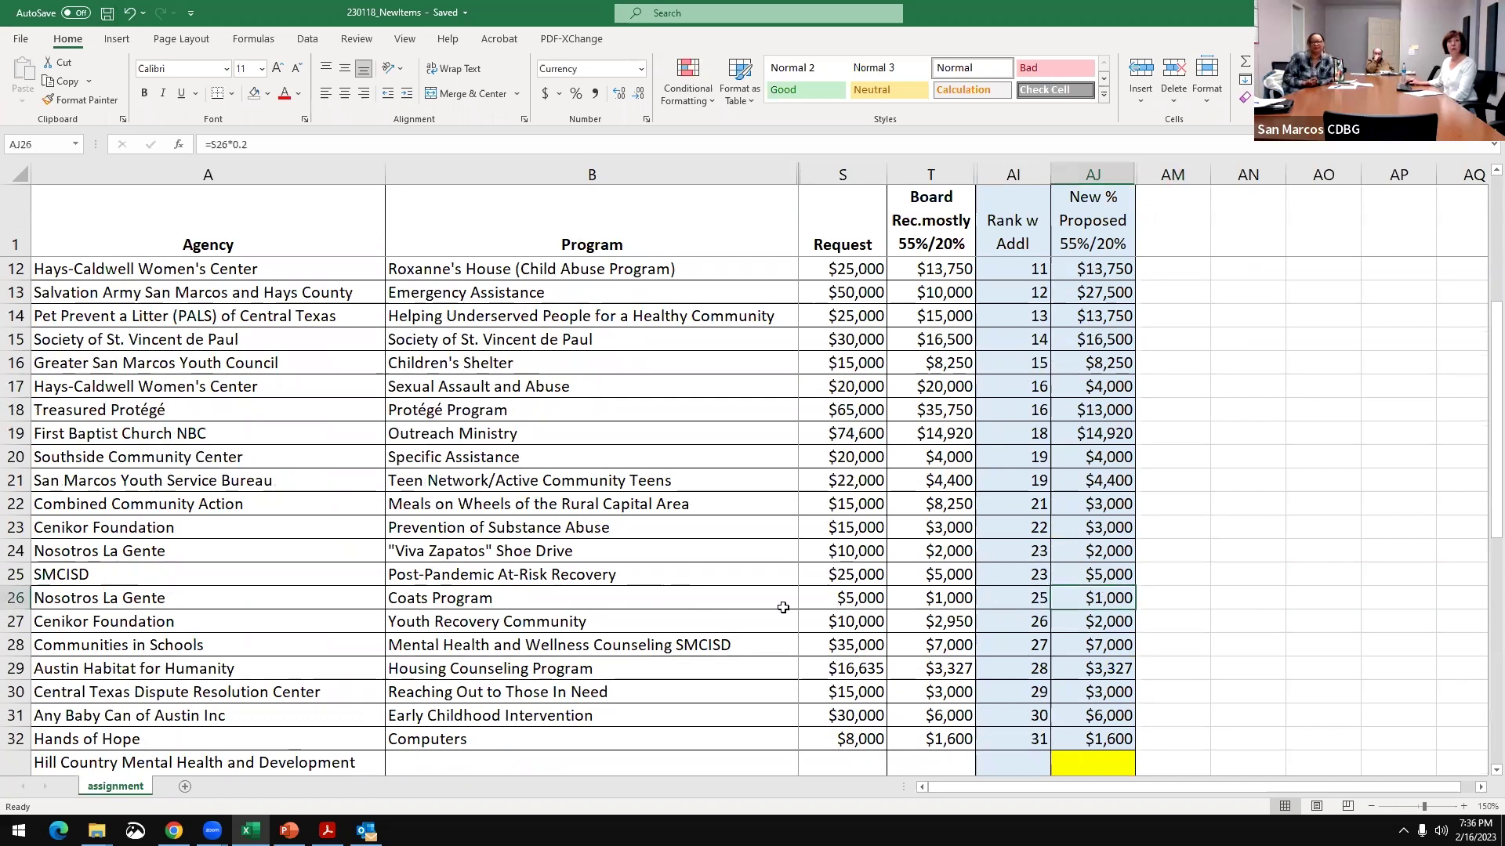
left_click(47, 597)
left_click_drag(417, 581, 1090, 598)
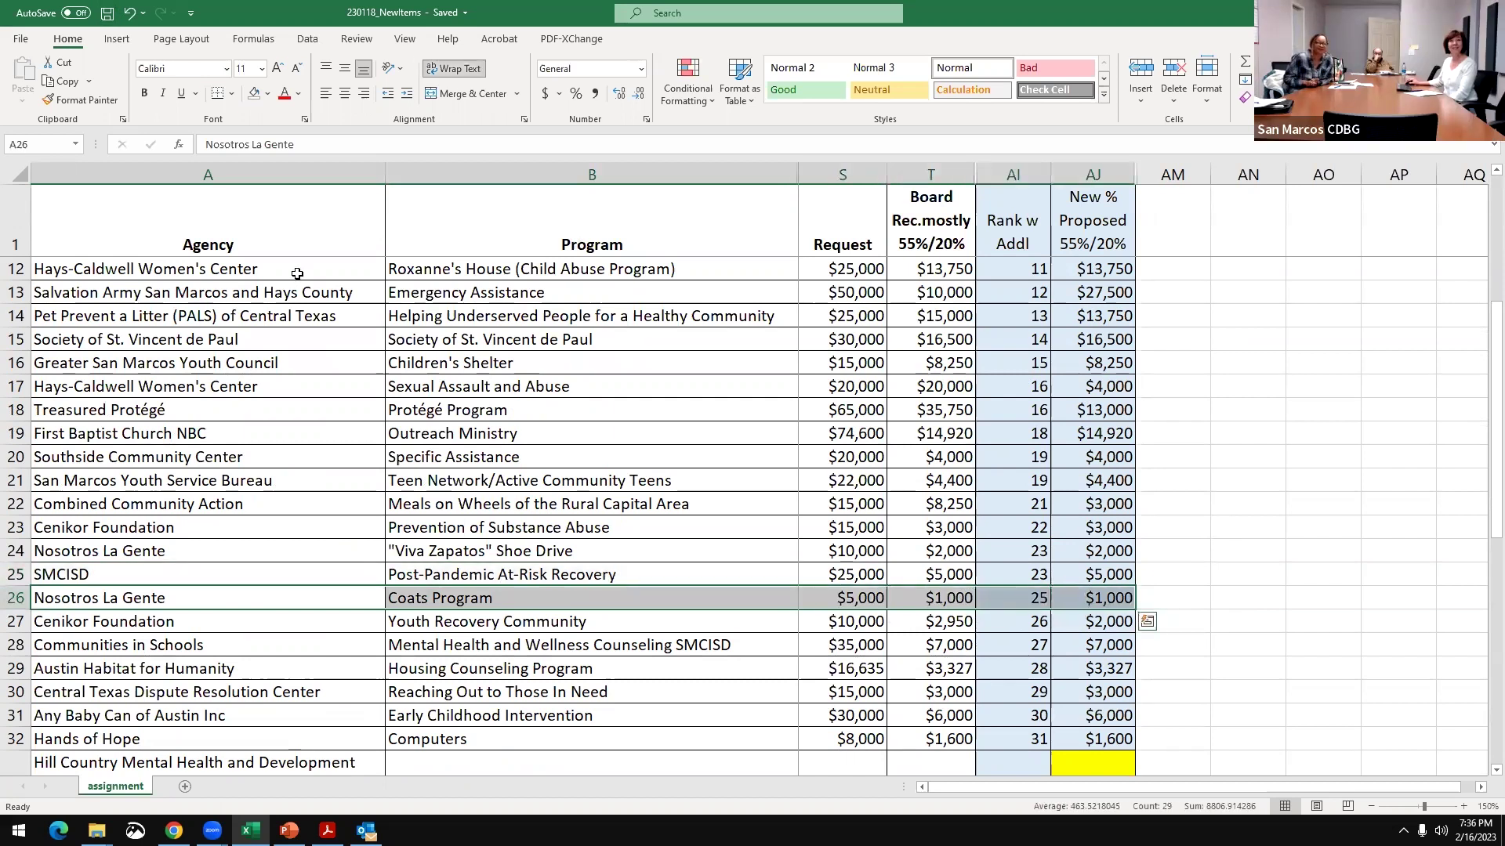
left_click(267, 93)
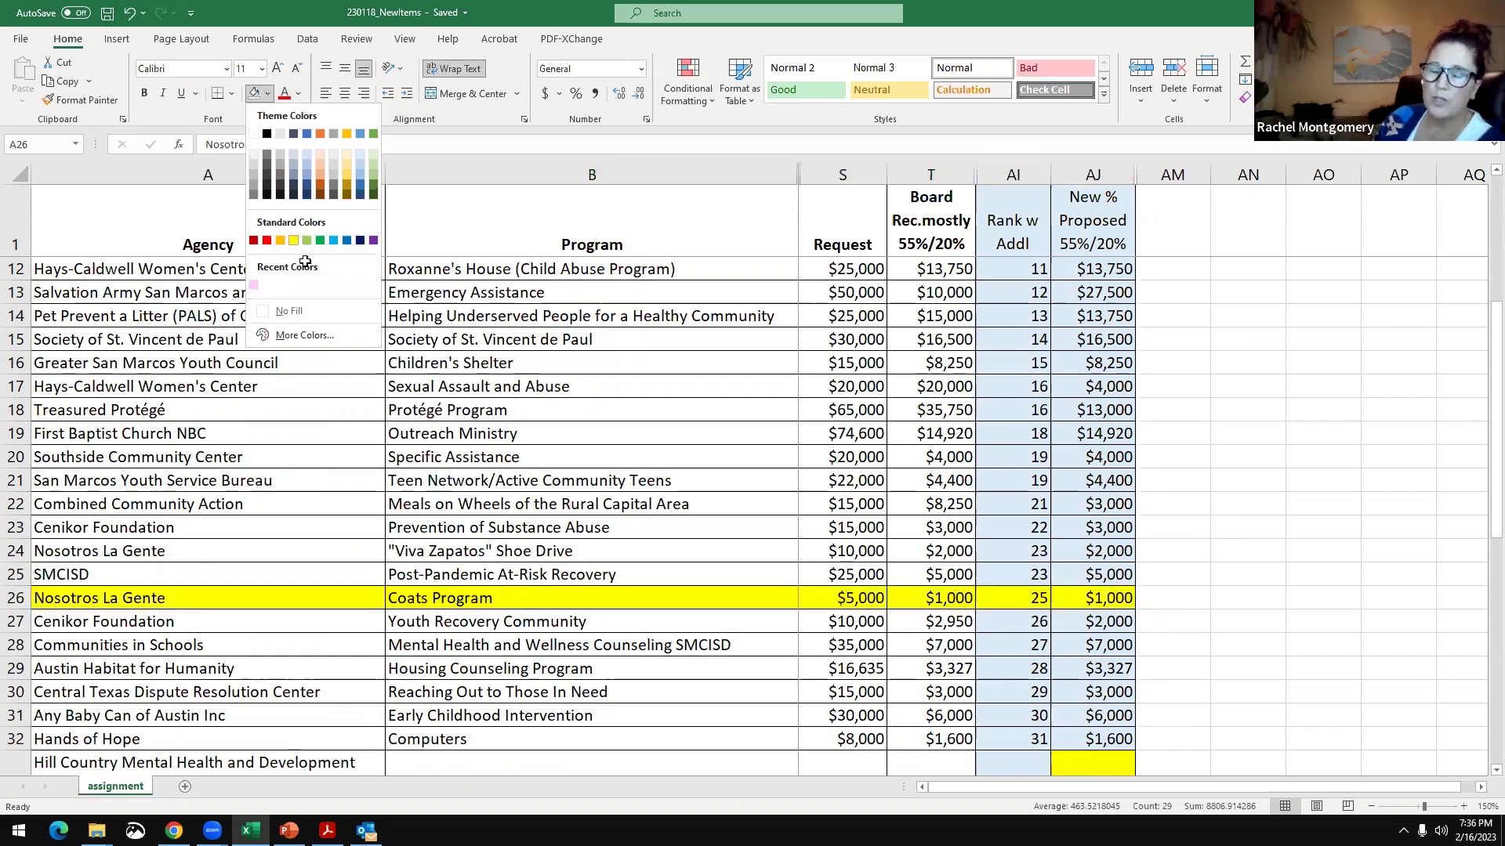
left_click(293, 240)
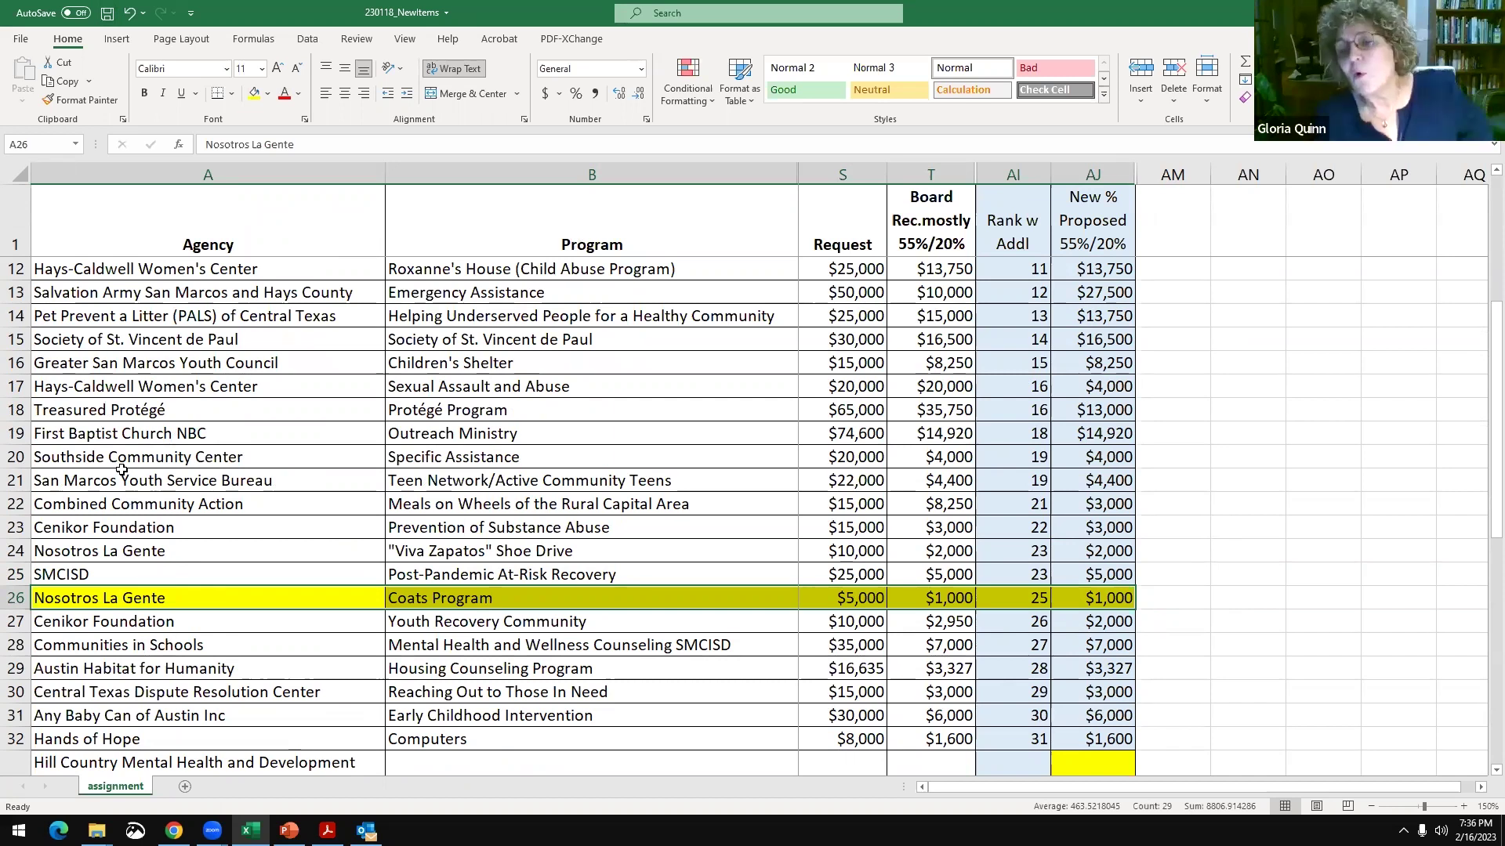
- Highlight the Nosotros La Gente "Viva Zapatos" Shoe Drive row in yellow from Agency through New % Proposed
scroll(125, 475, "down", 1)
scroll(126, 478, "down", 1)
scroll(127, 481, "up", 2)
left_click_drag(334, 543, 1106, 557)
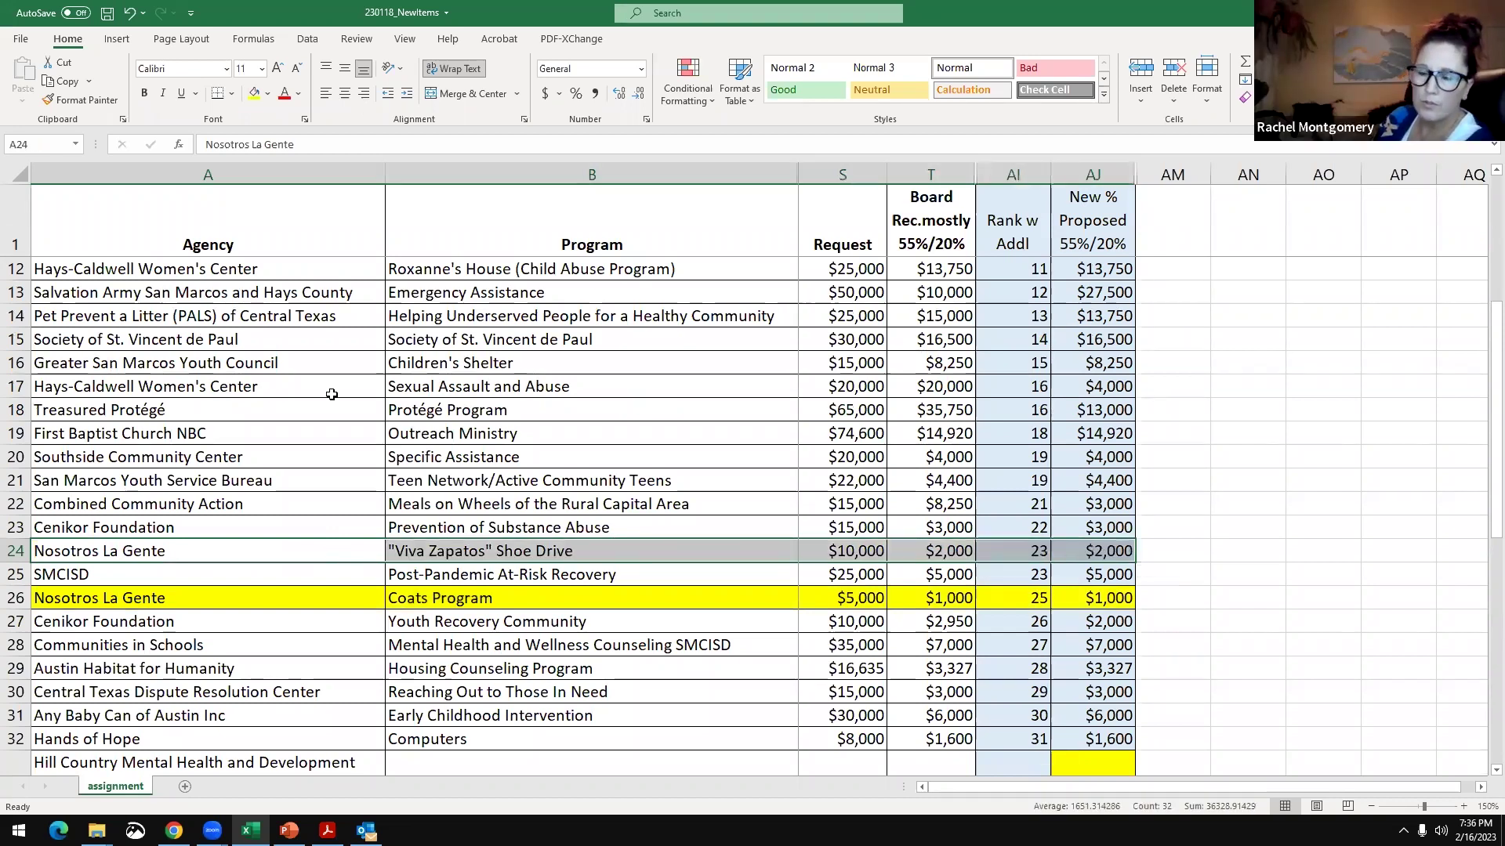
left_click(255, 98)
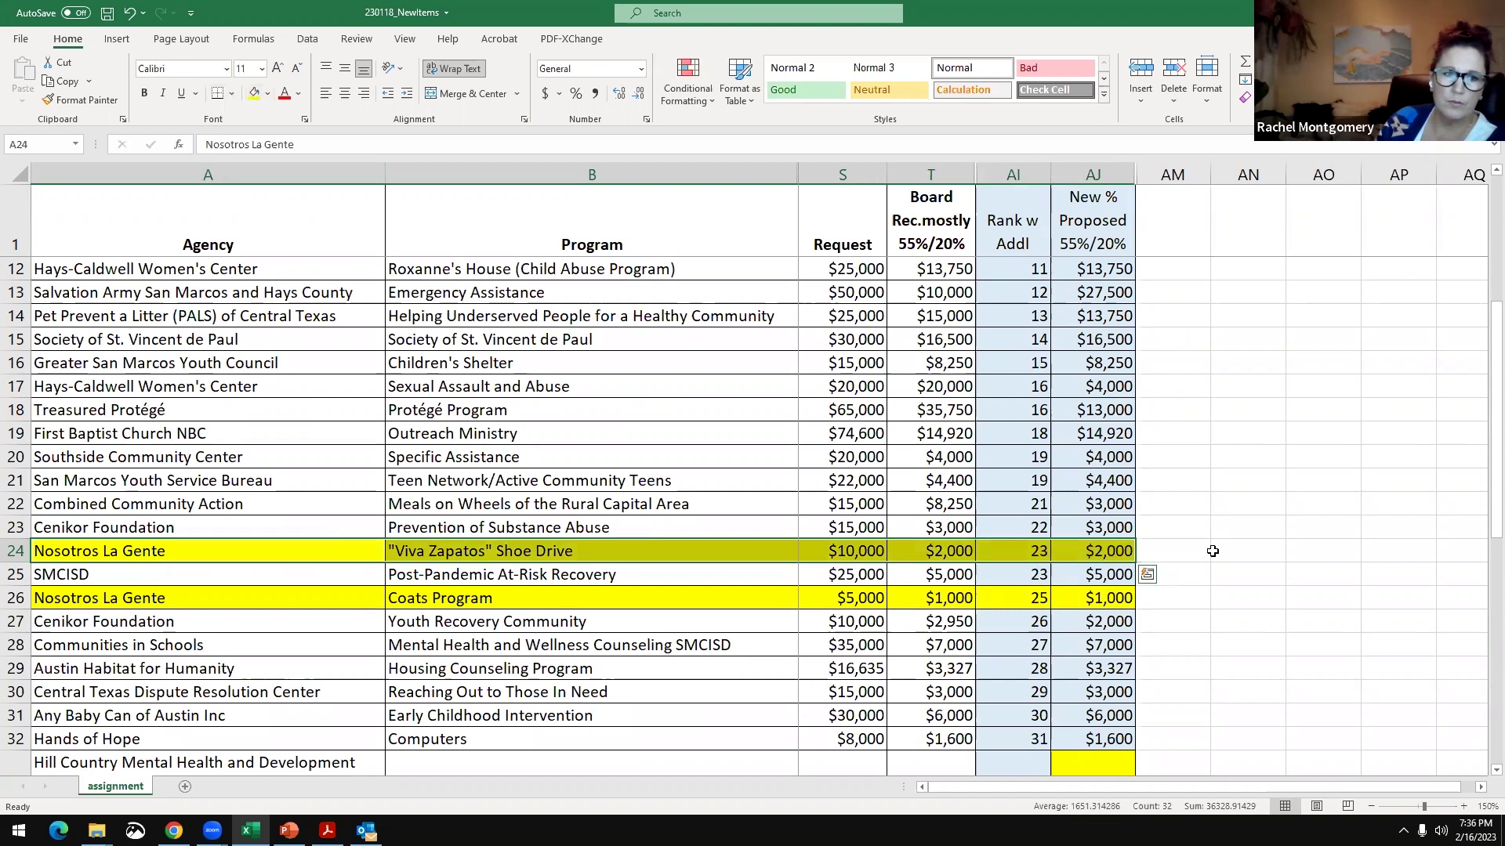
- Highlight the HOME Center Emergency Motel Program's New % Proposed amount in yellow
left_click(1217, 553)
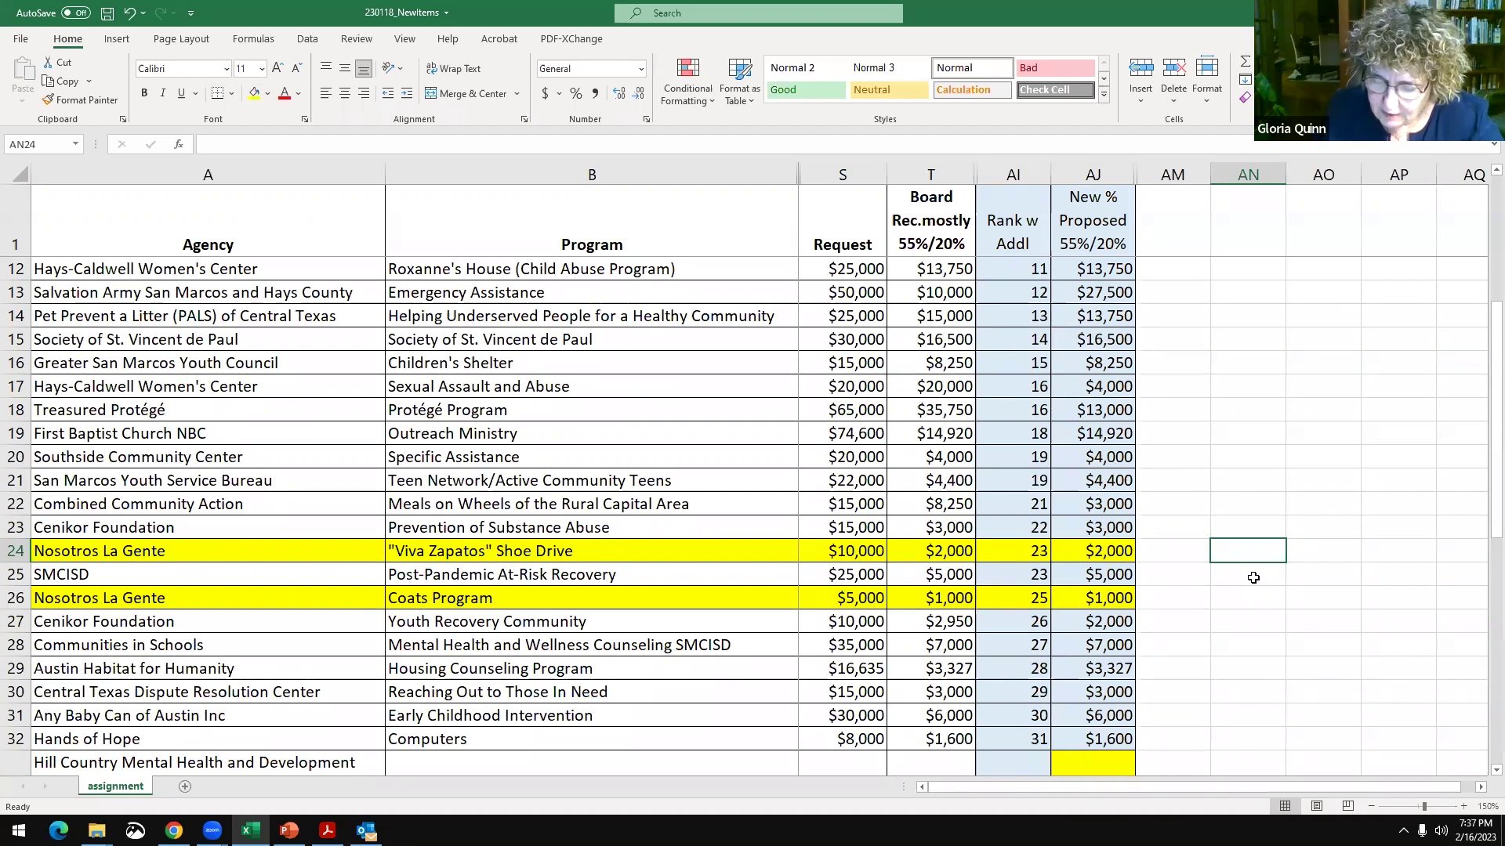
scroll(1254, 577, "down", 1)
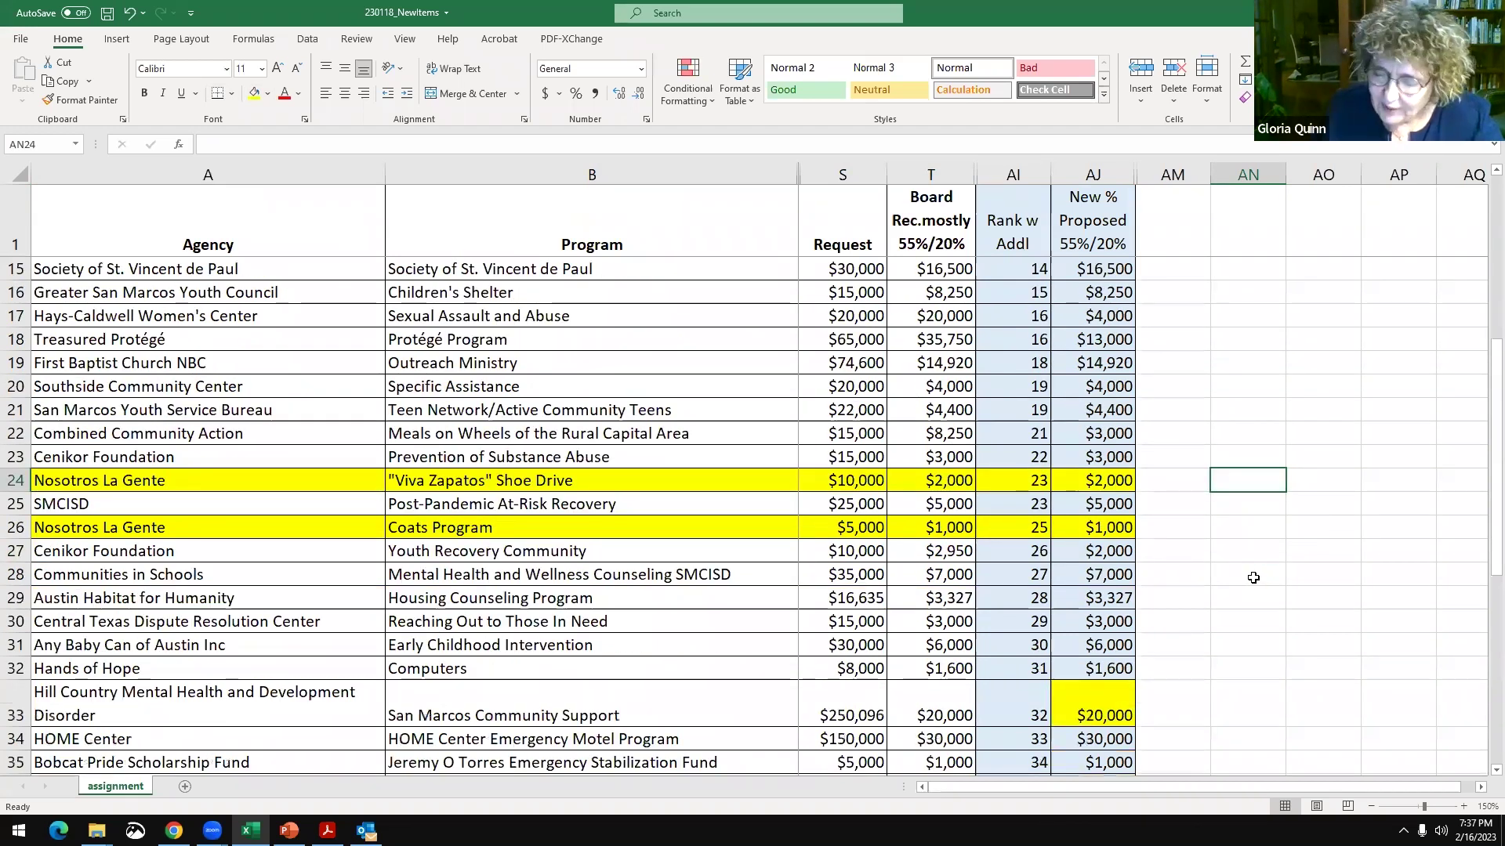
scroll(1254, 577, "down", 3)
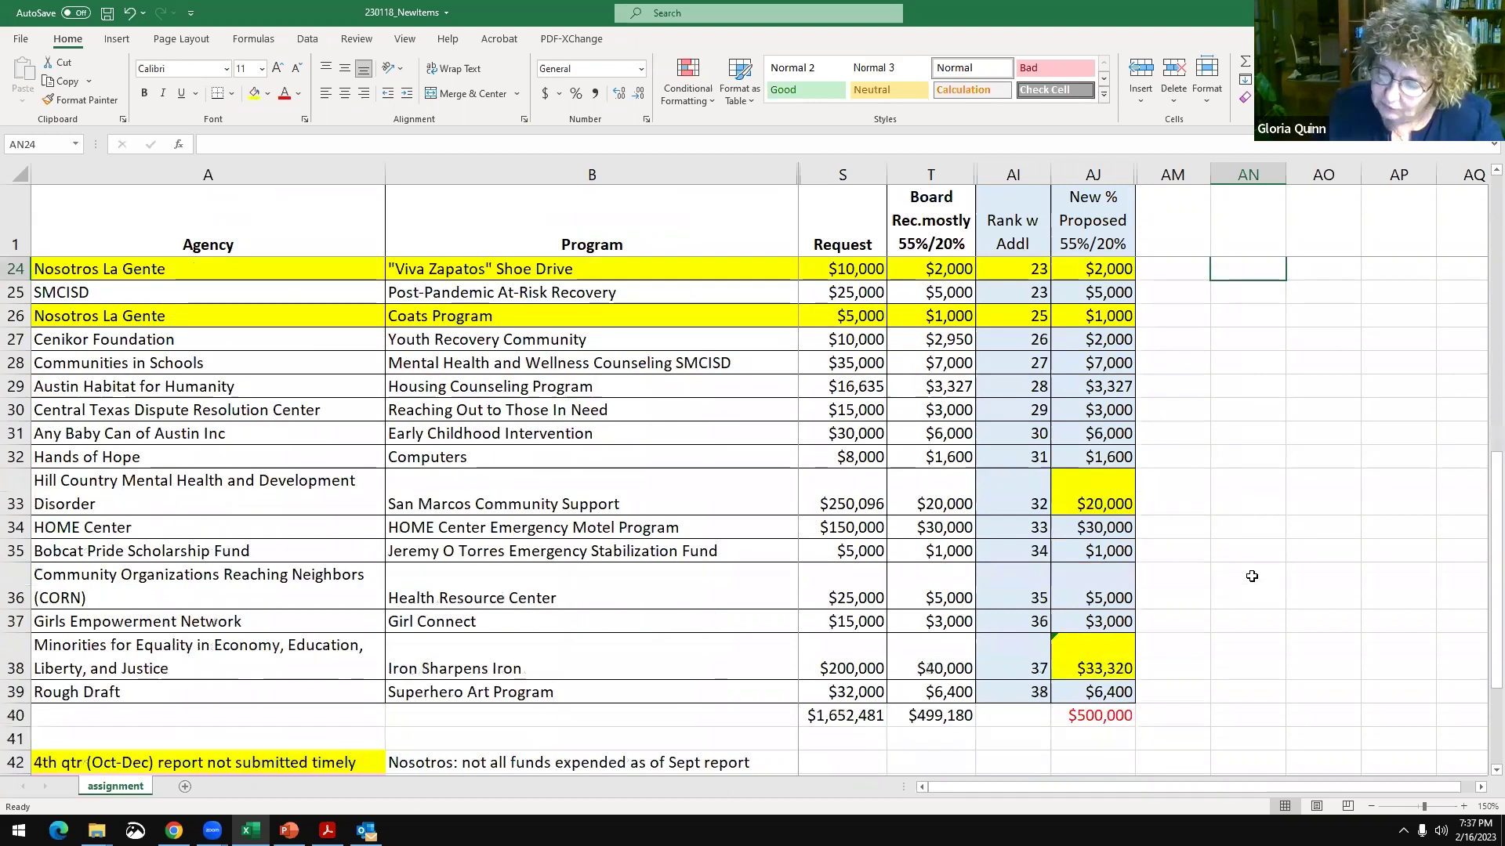
scroll(1252, 576, "up", 1)
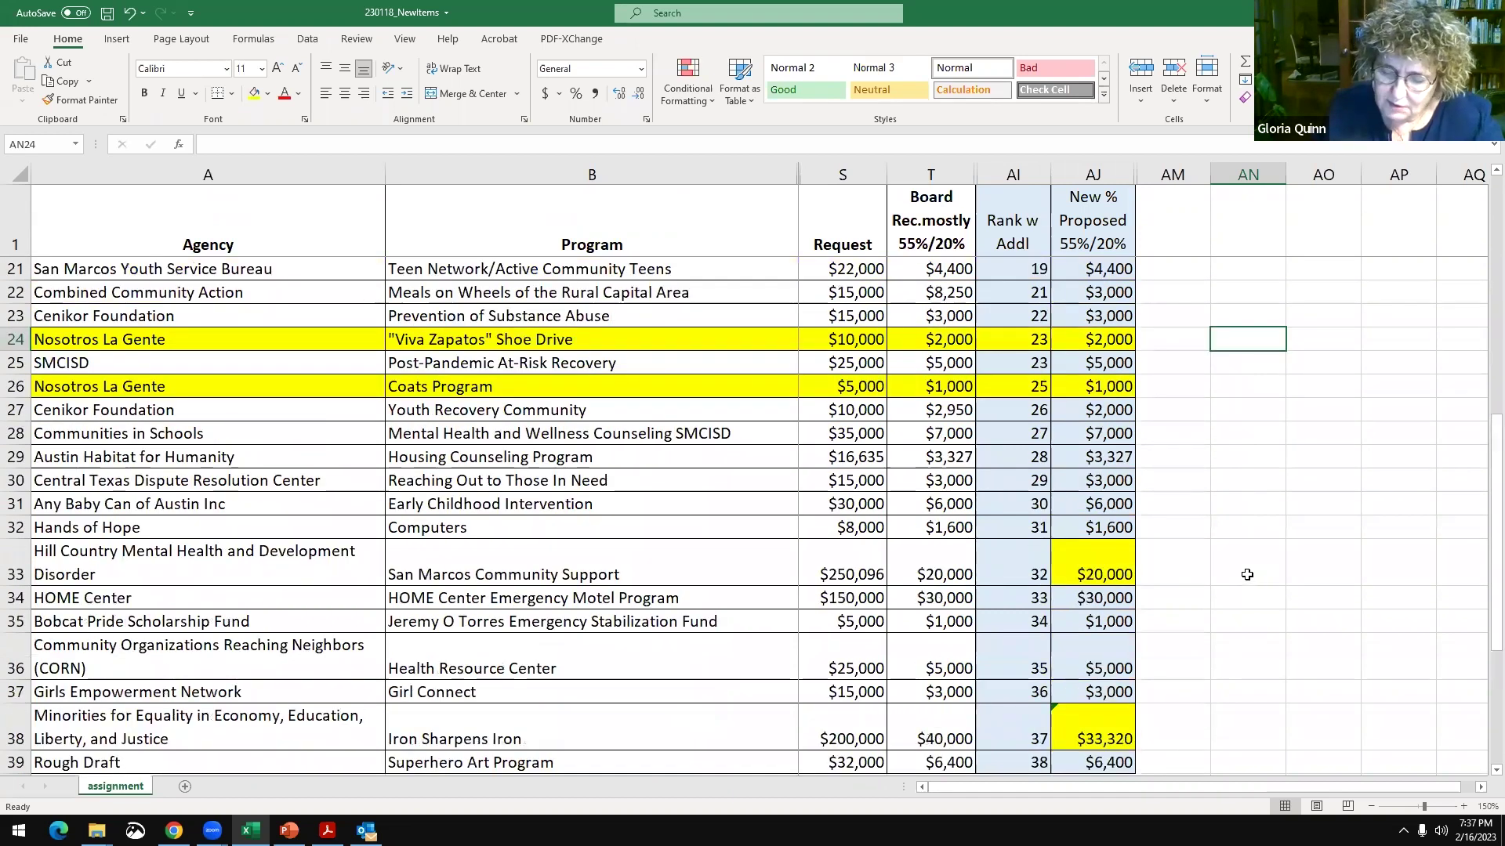
scroll(1244, 569, "up", 1)
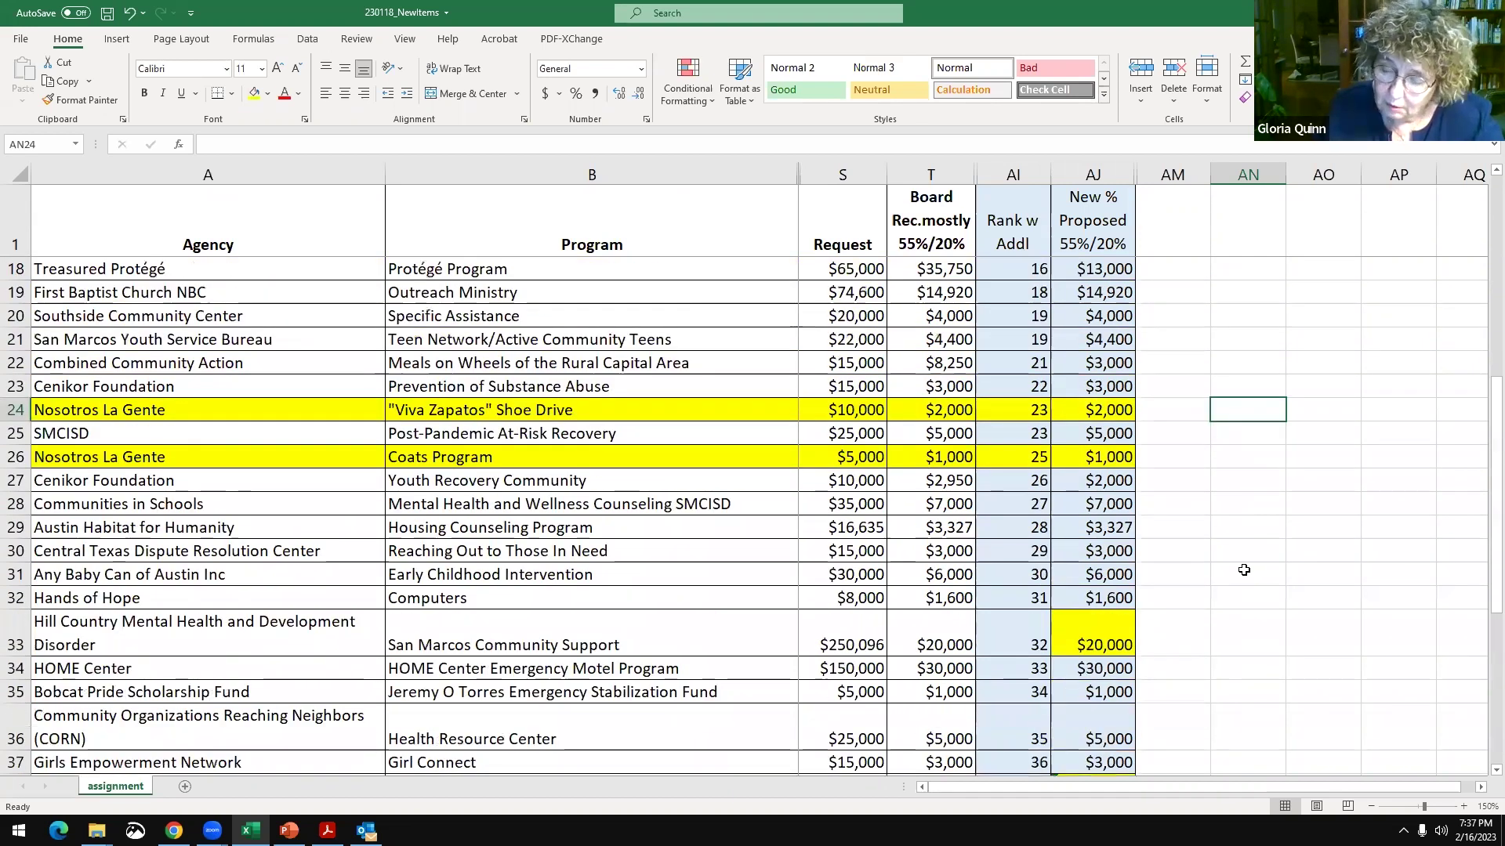
scroll(1236, 568, "down", 1)
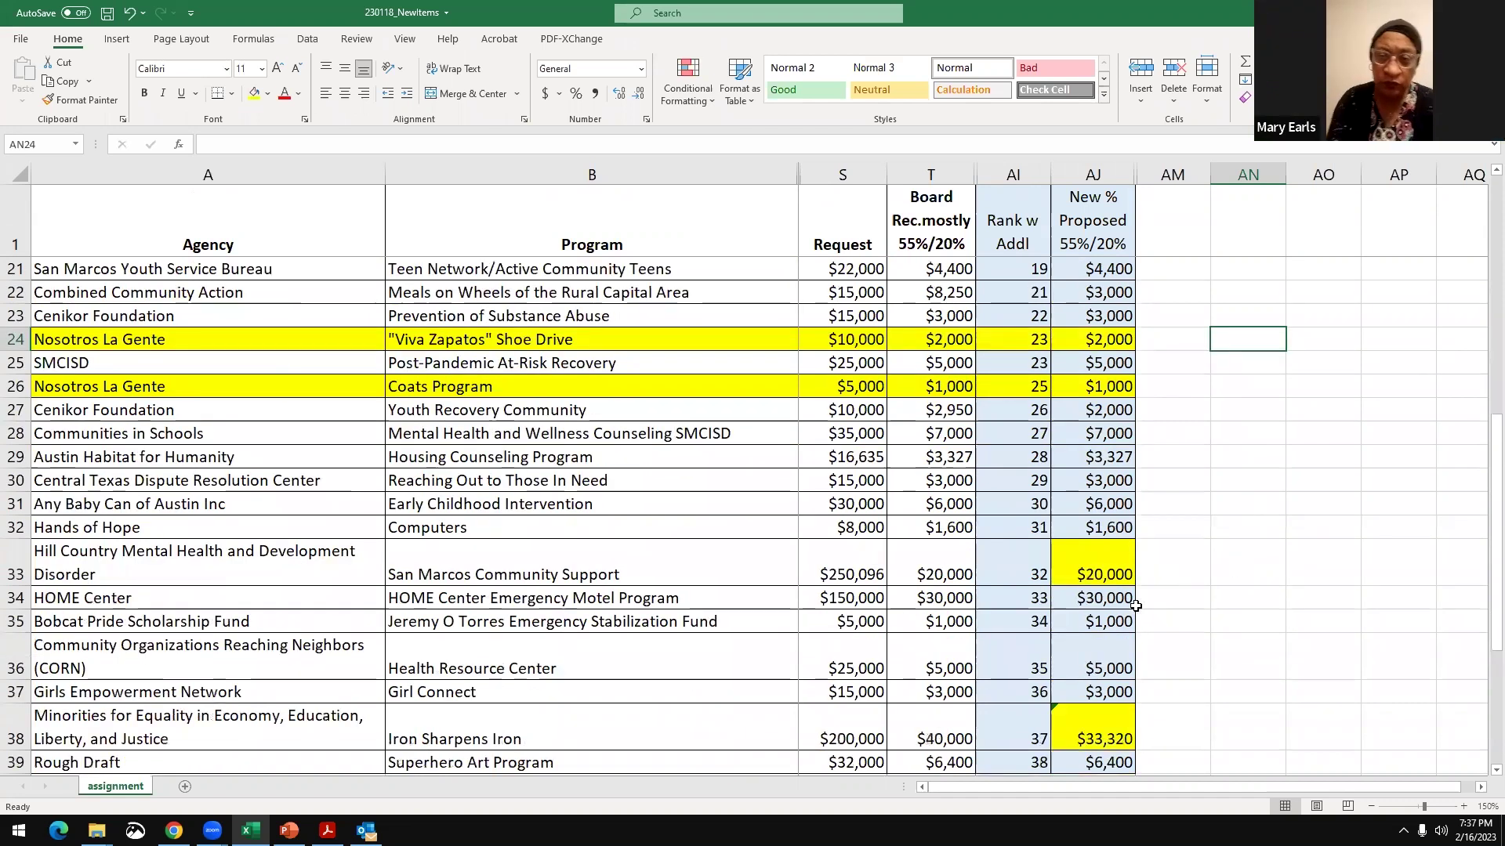
left_click(1076, 596)
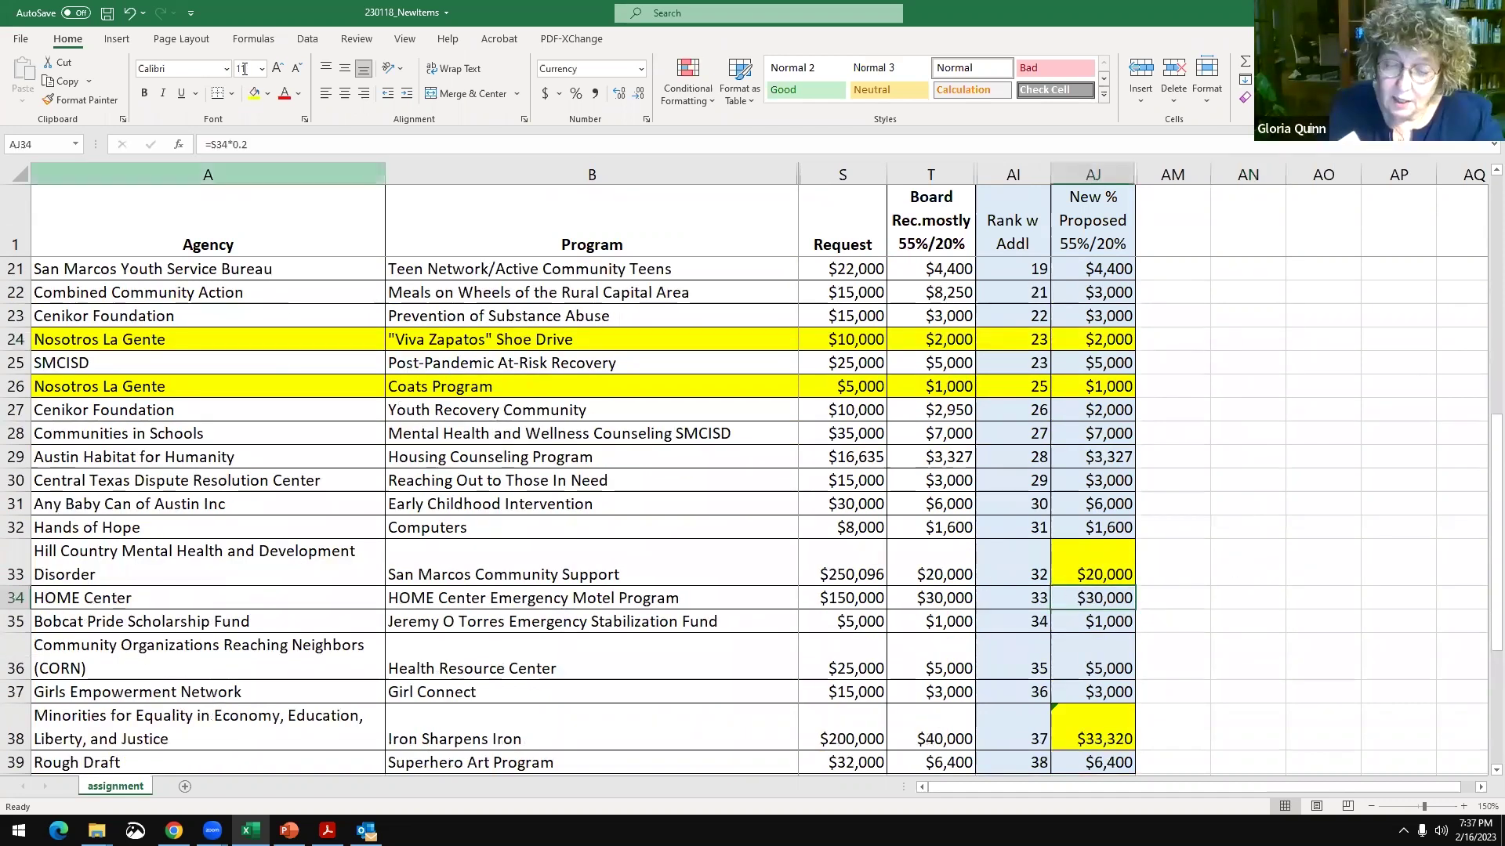
left_click(254, 94)
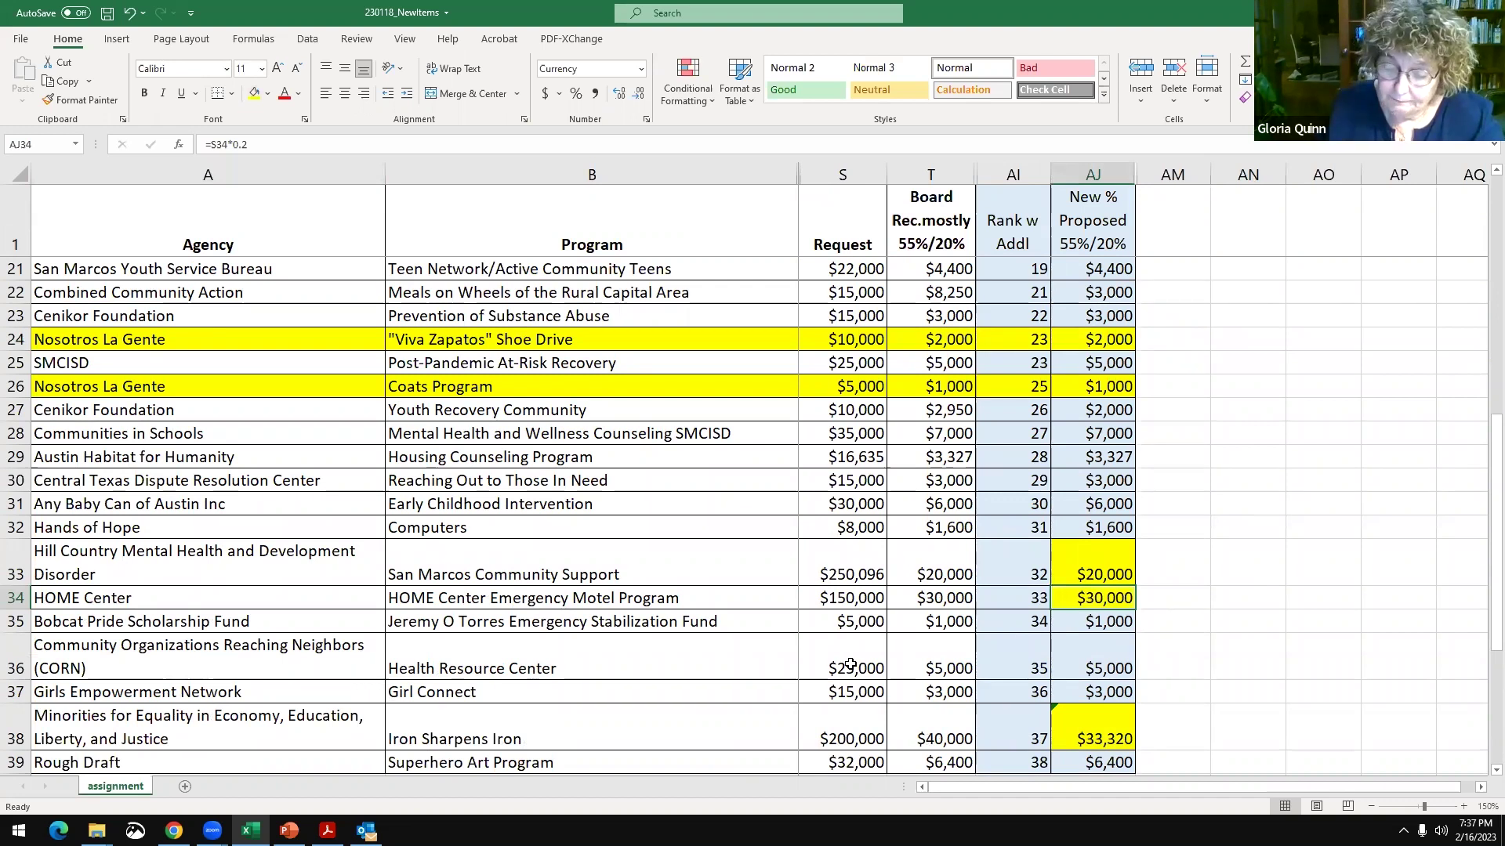
- Set the HOME Center Emergency Motel Program's New % Proposed amount to $20,000
left_click(13, 598)
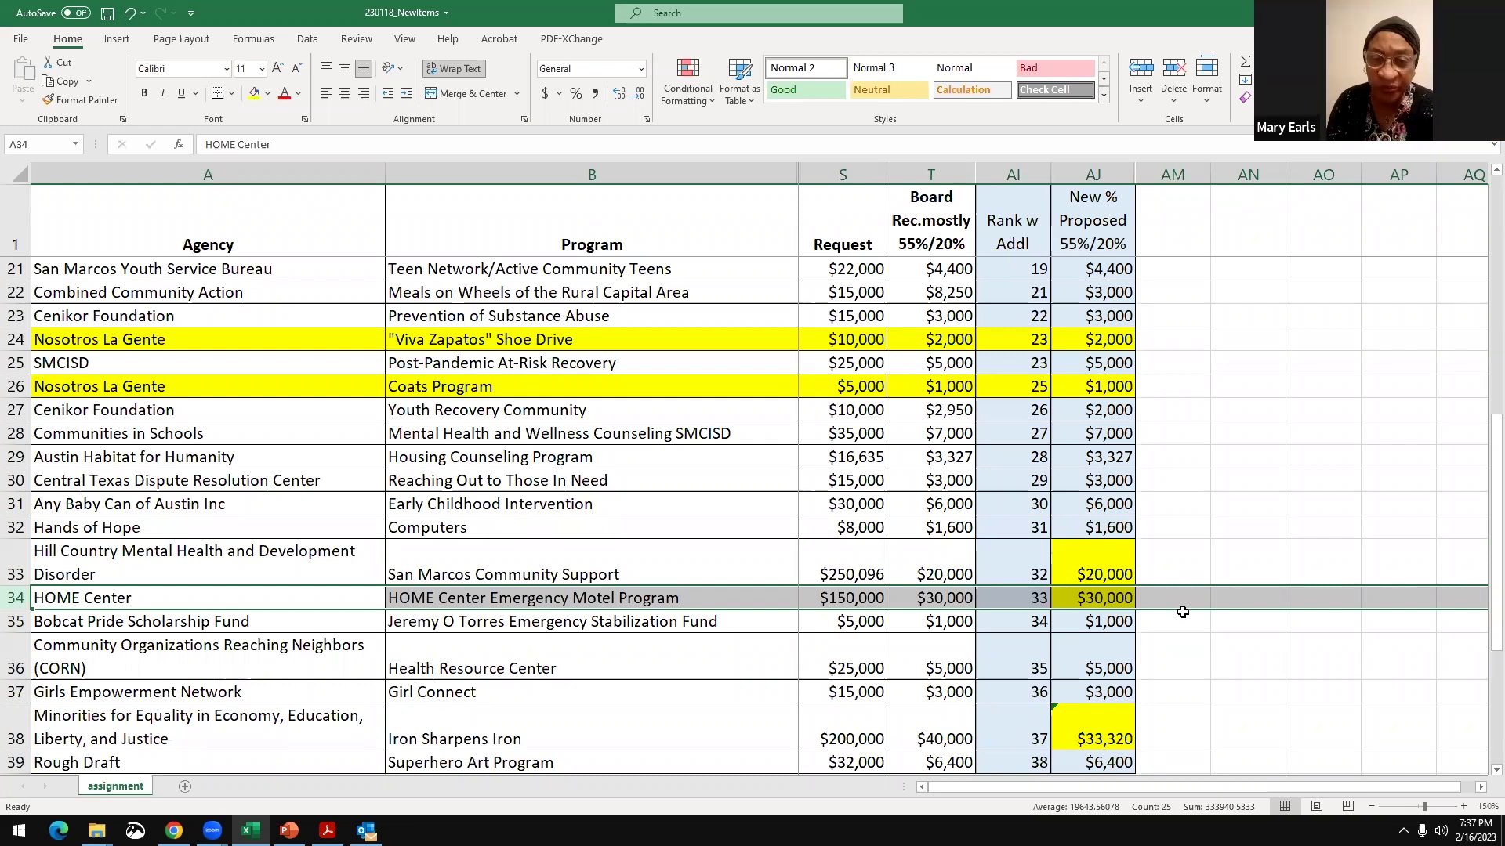
left_click(1121, 601)
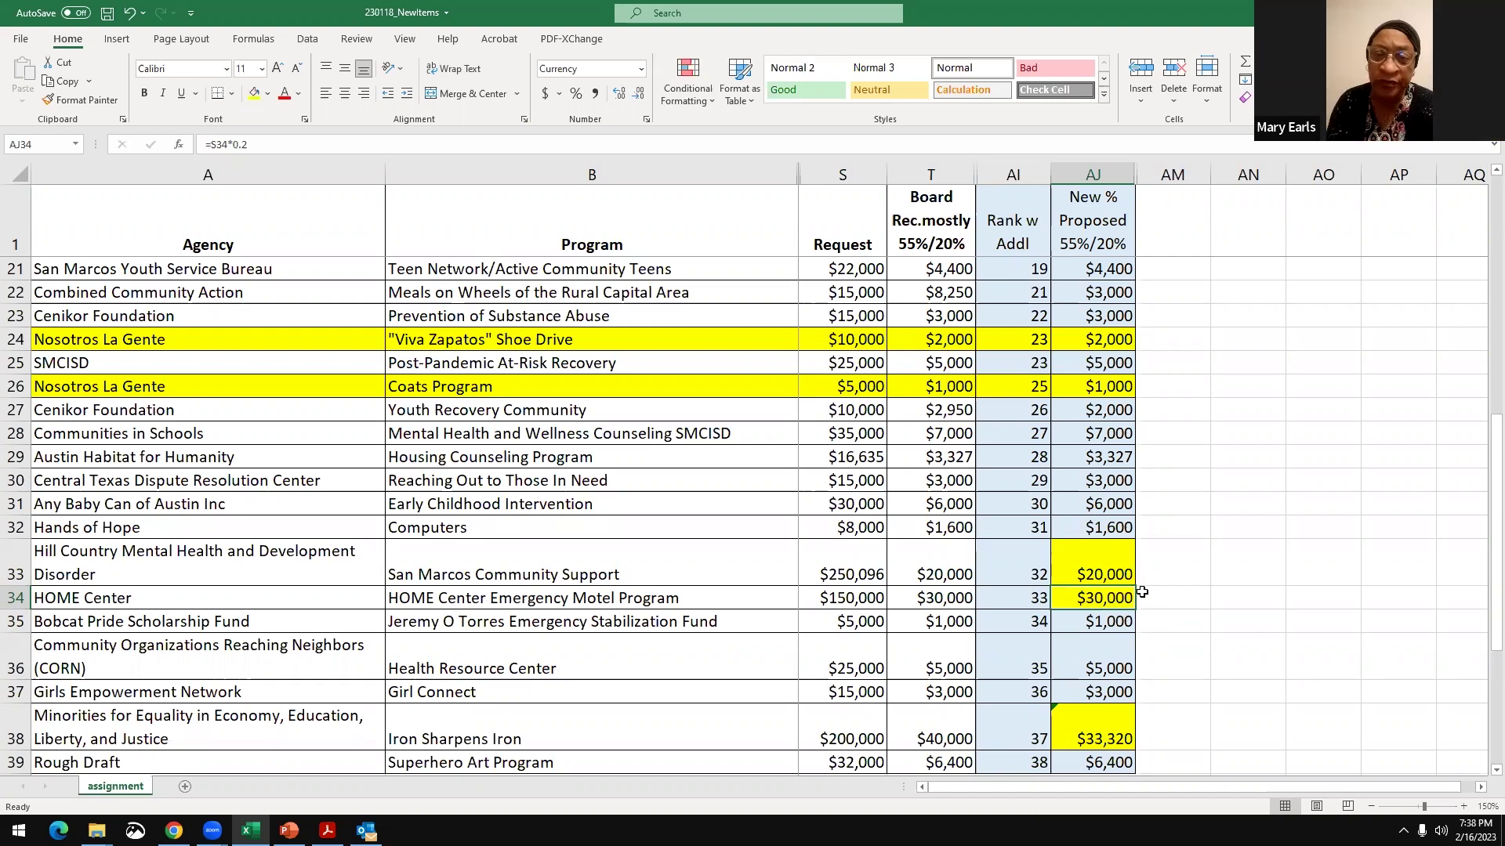
type("20,000")
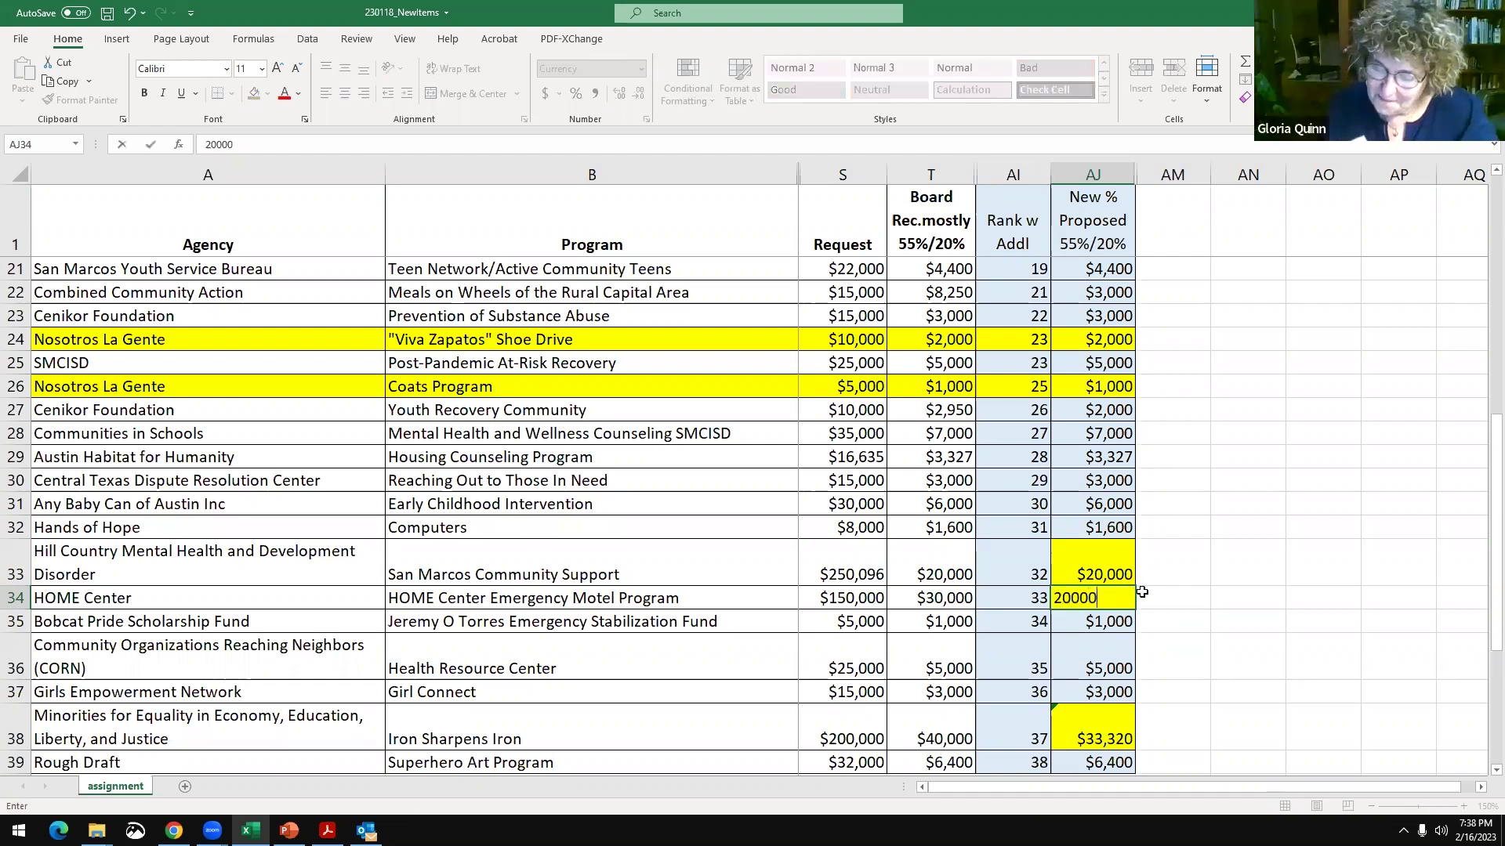
key("Return")
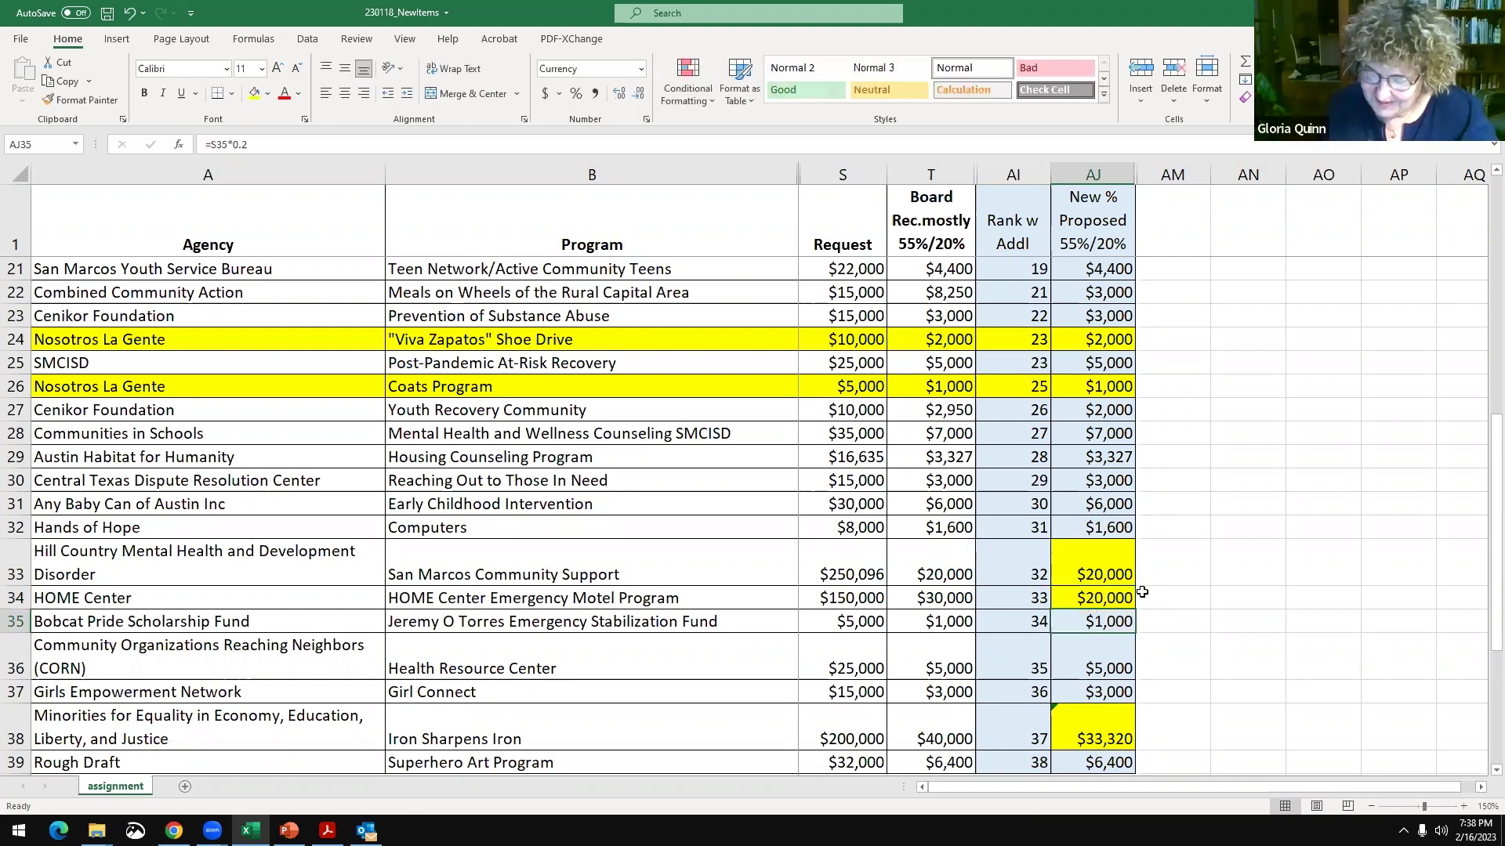
- Try a New % Proposed amount of $10,000 for the Nosotros La Gente "Viva Zapatos" Shoe Drive, and undo the entry
left_click(1112, 337)
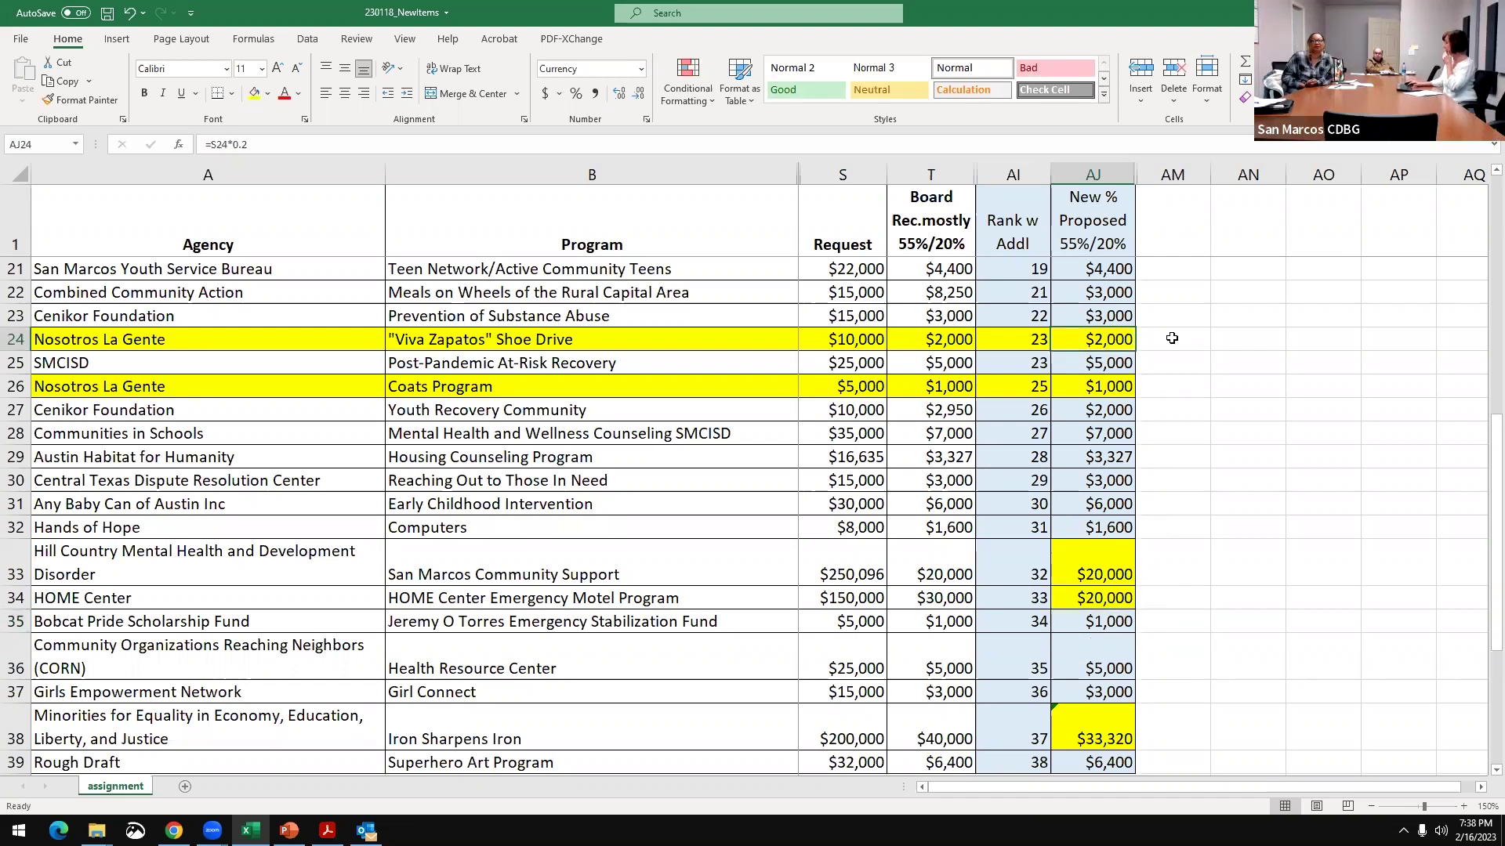
type("10000")
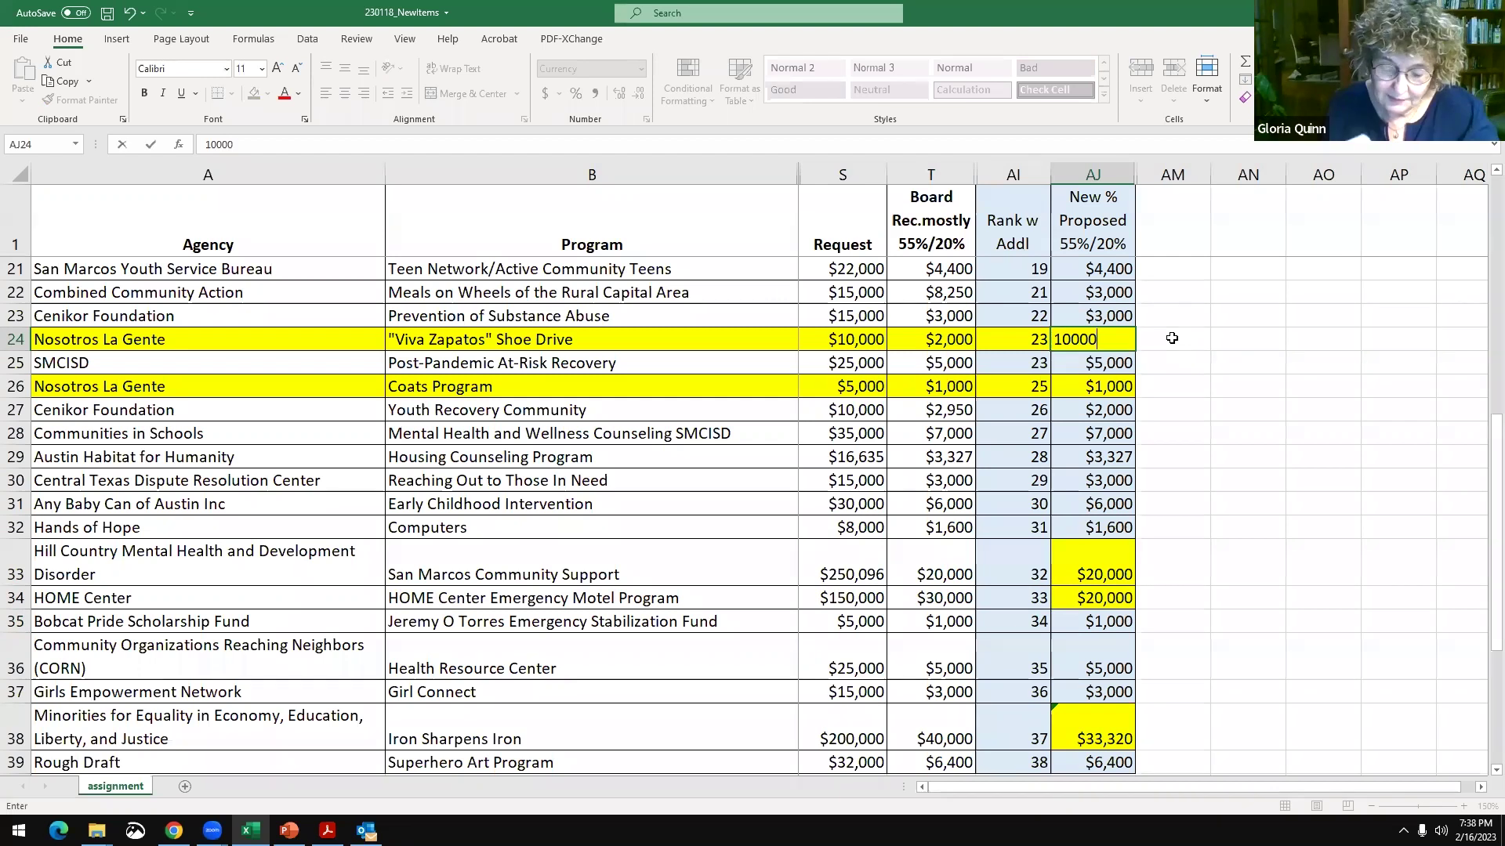
key("Return")
key("Return")
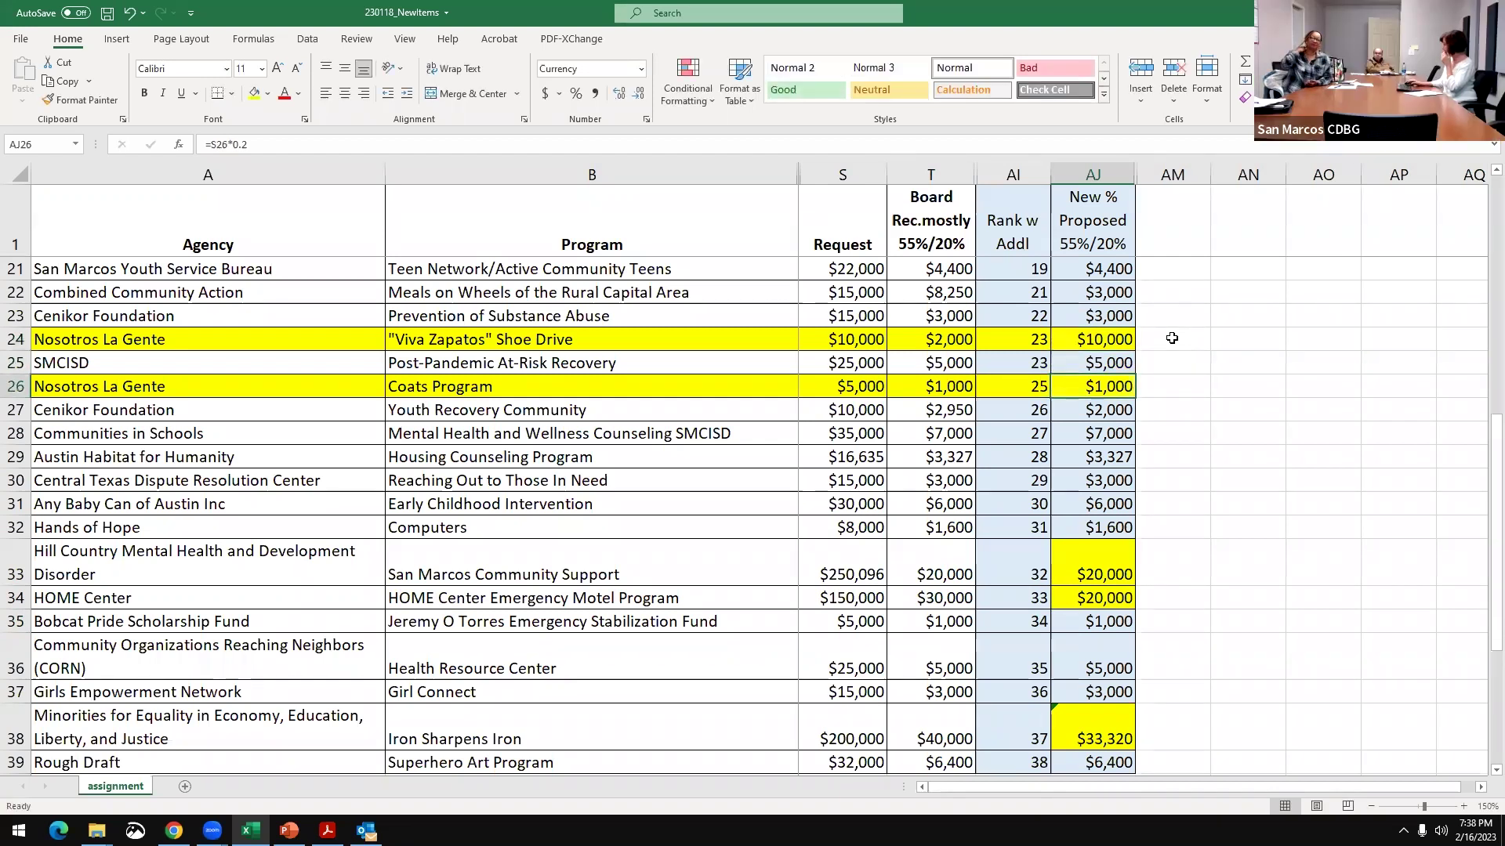
key("Up")
key("Up")
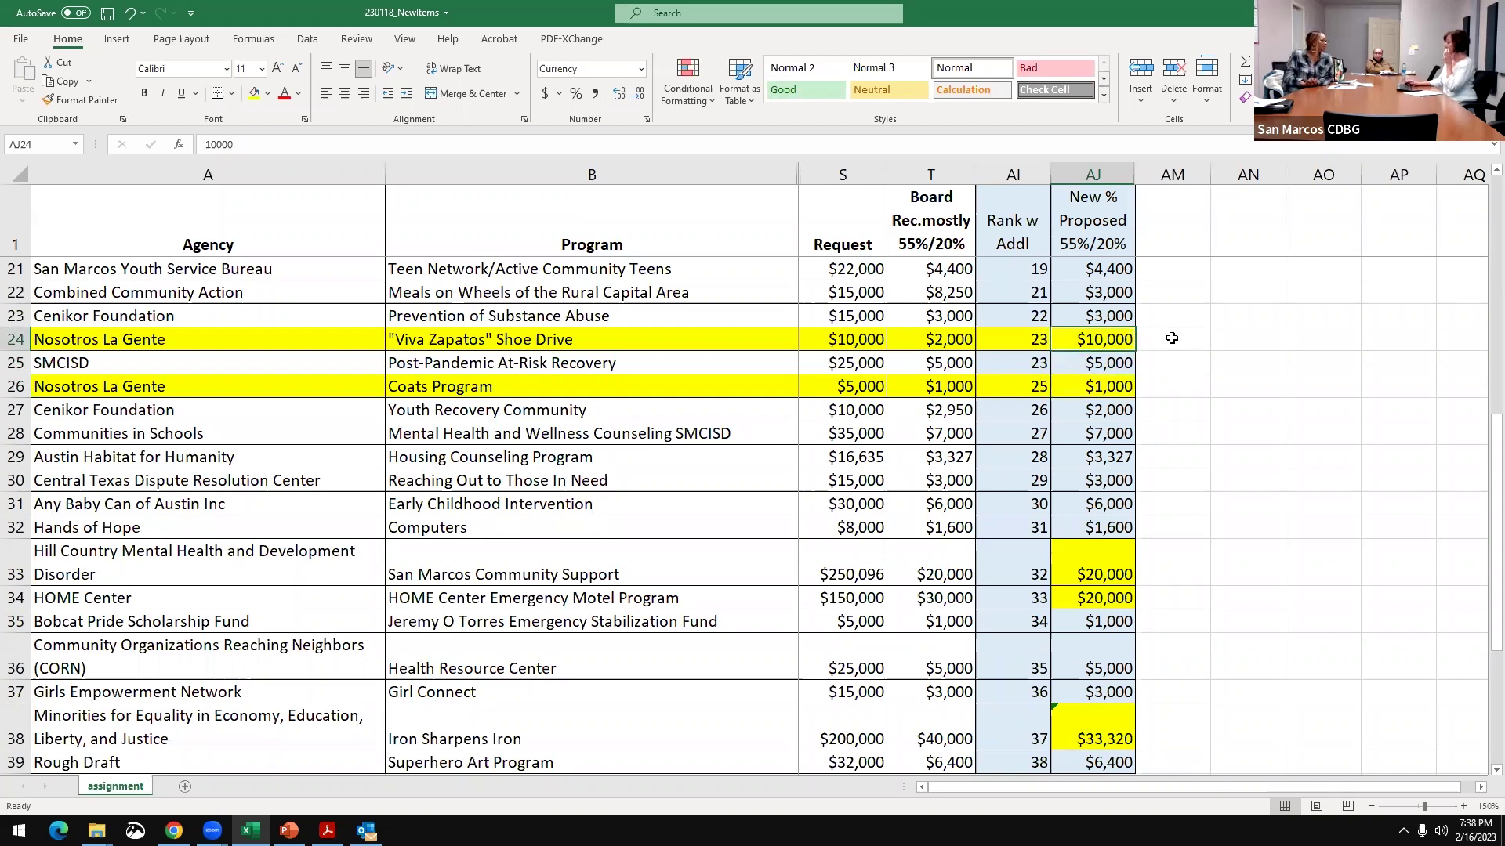
left_click(130, 13)
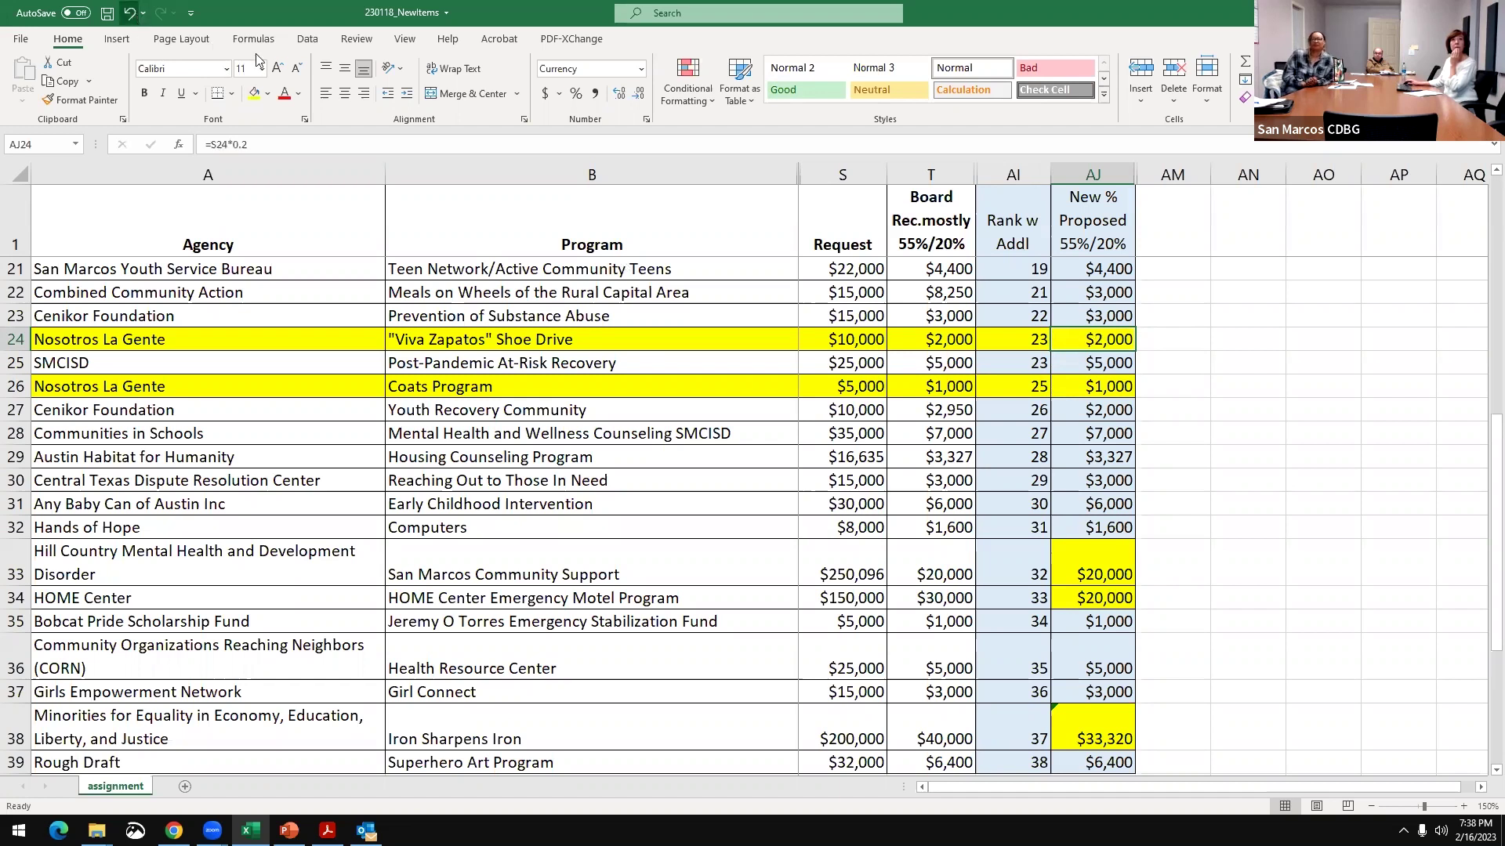
- Set the Nosotros La Gente Coats Program's New % Proposed amount to $5,000
left_click(1175, 387)
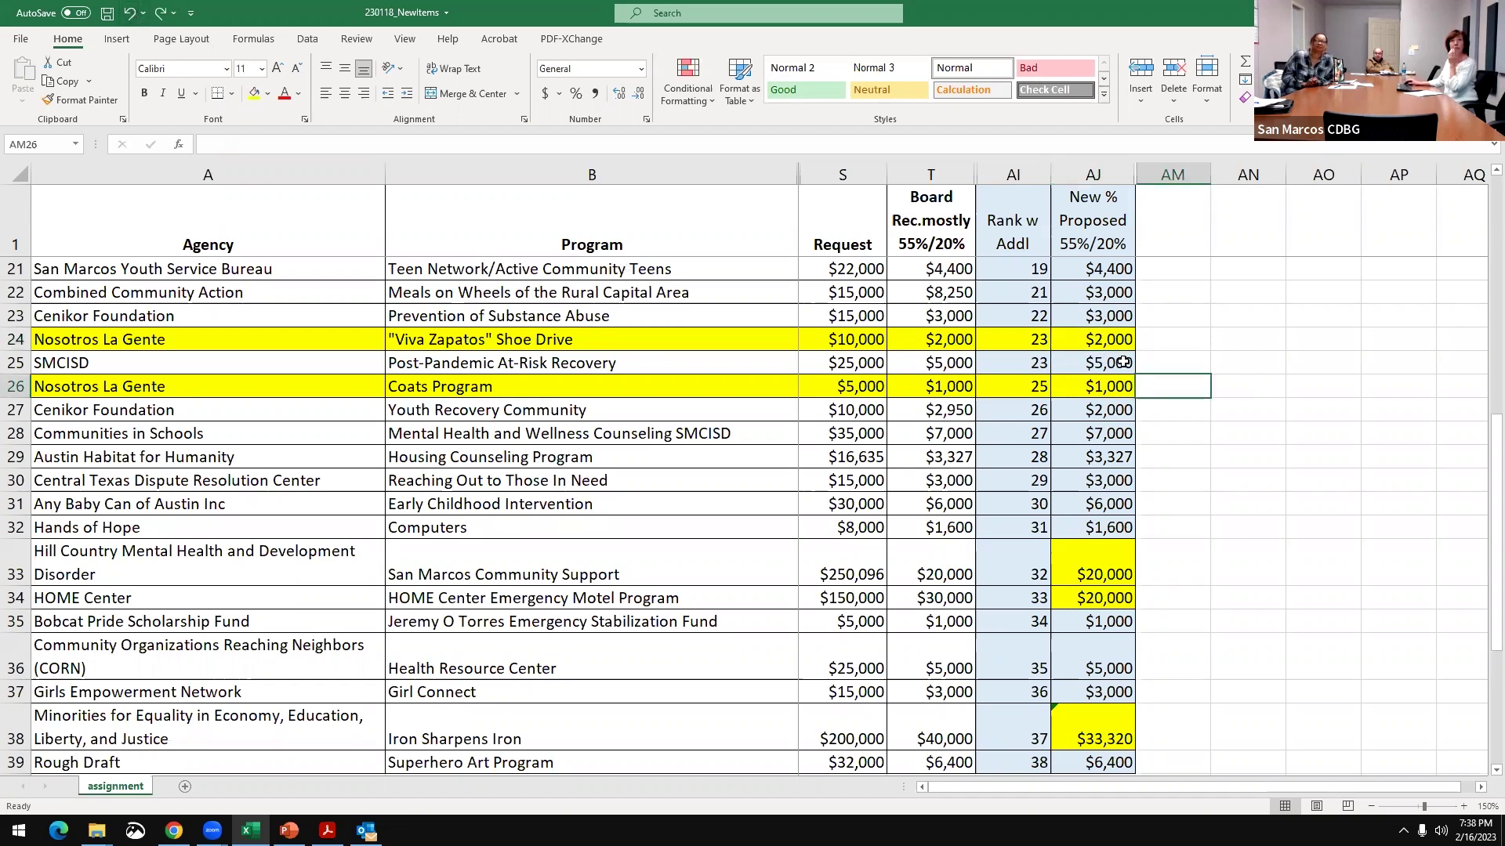
left_click(1101, 345)
left_click(1091, 384)
type("5000")
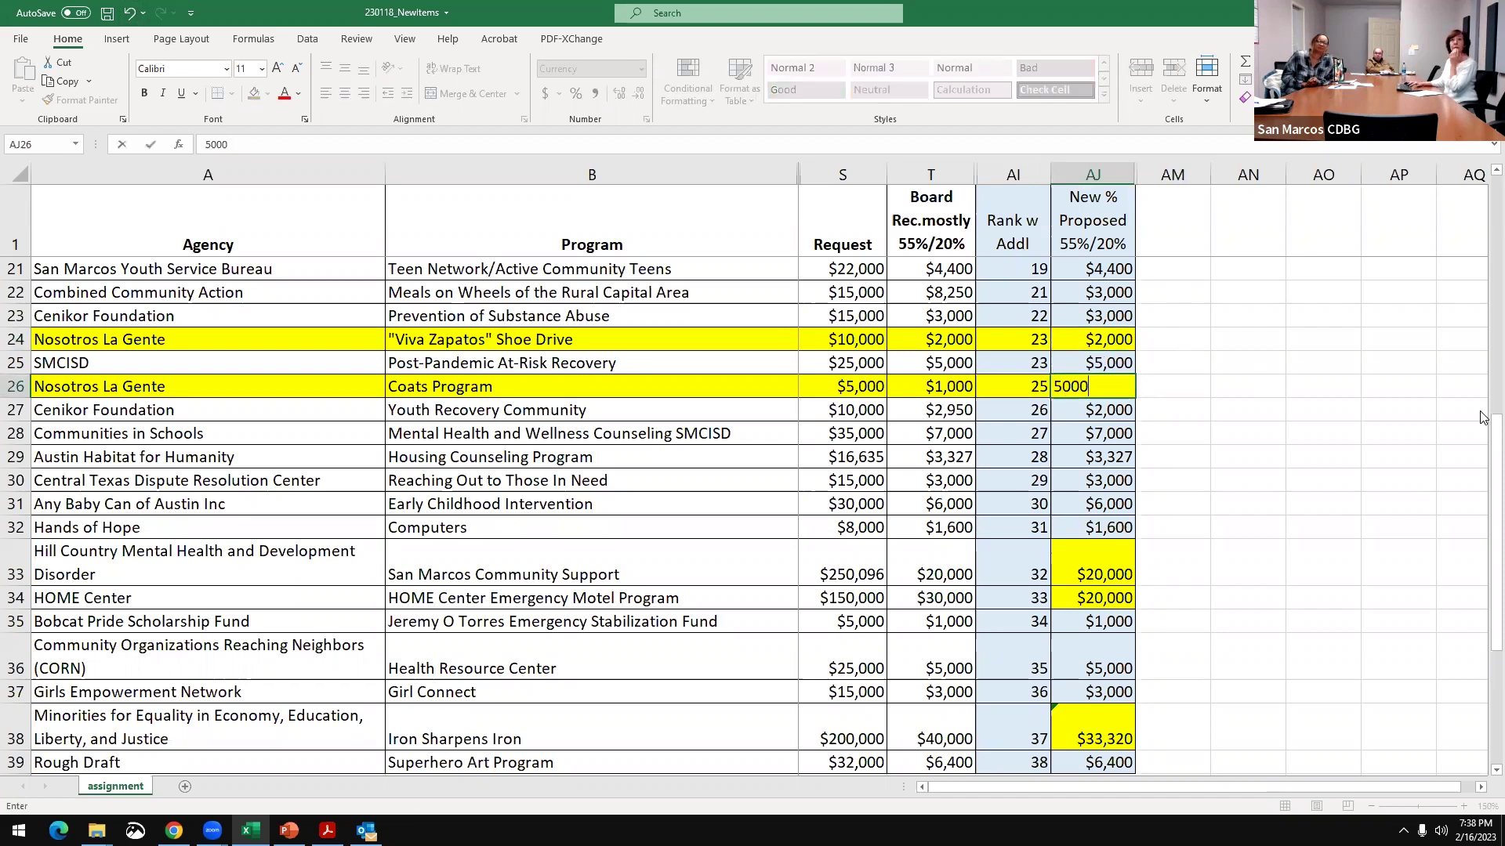
key("Return")
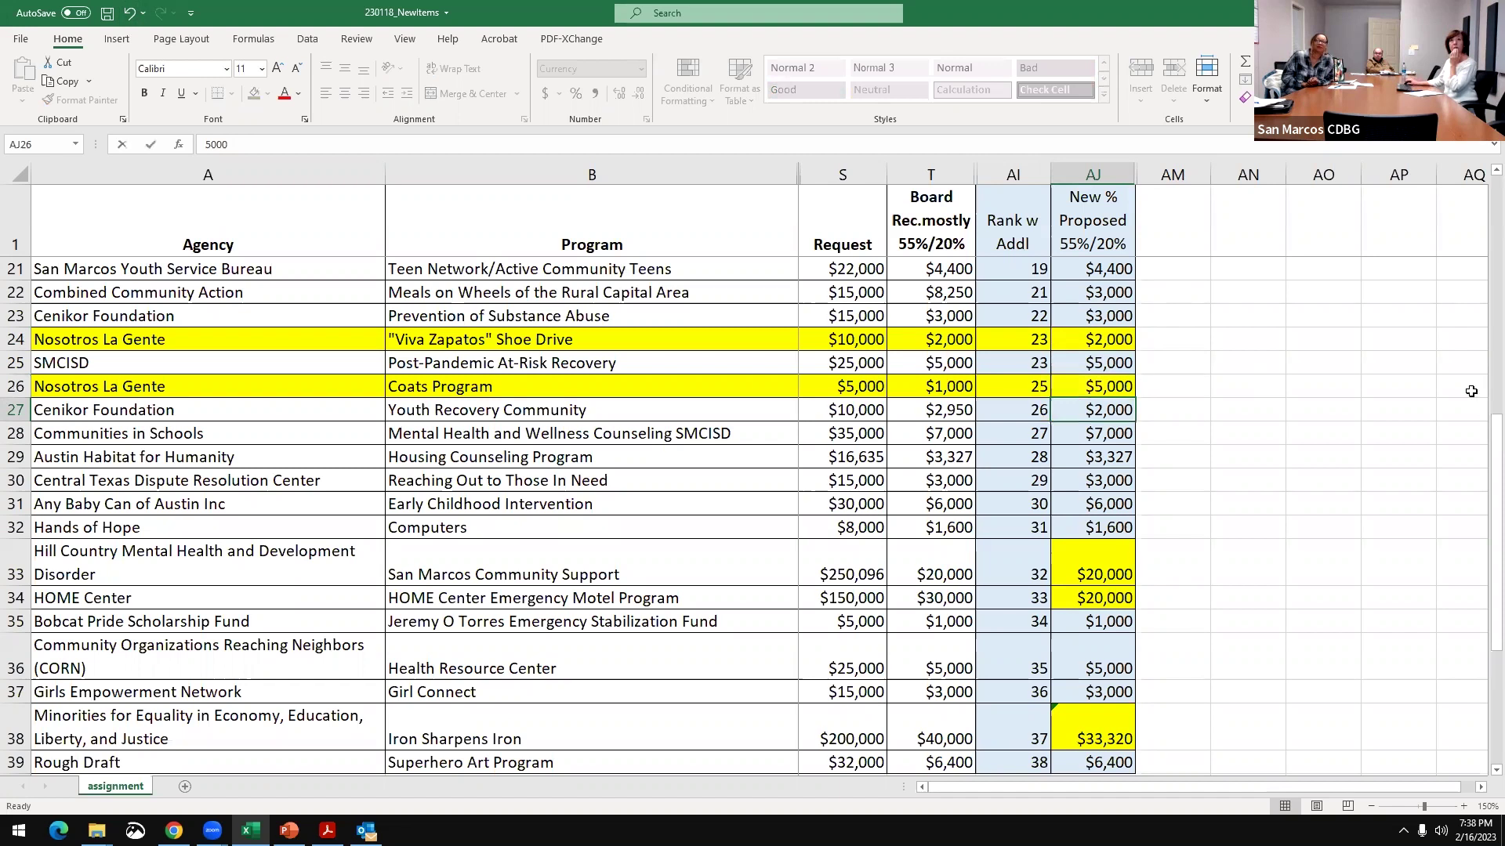
- Set the Nosotros La Gente "Viva Zapatos" Shoe Drive's New % Proposed amount to $8,000, and save the workbook
left_click(1087, 343)
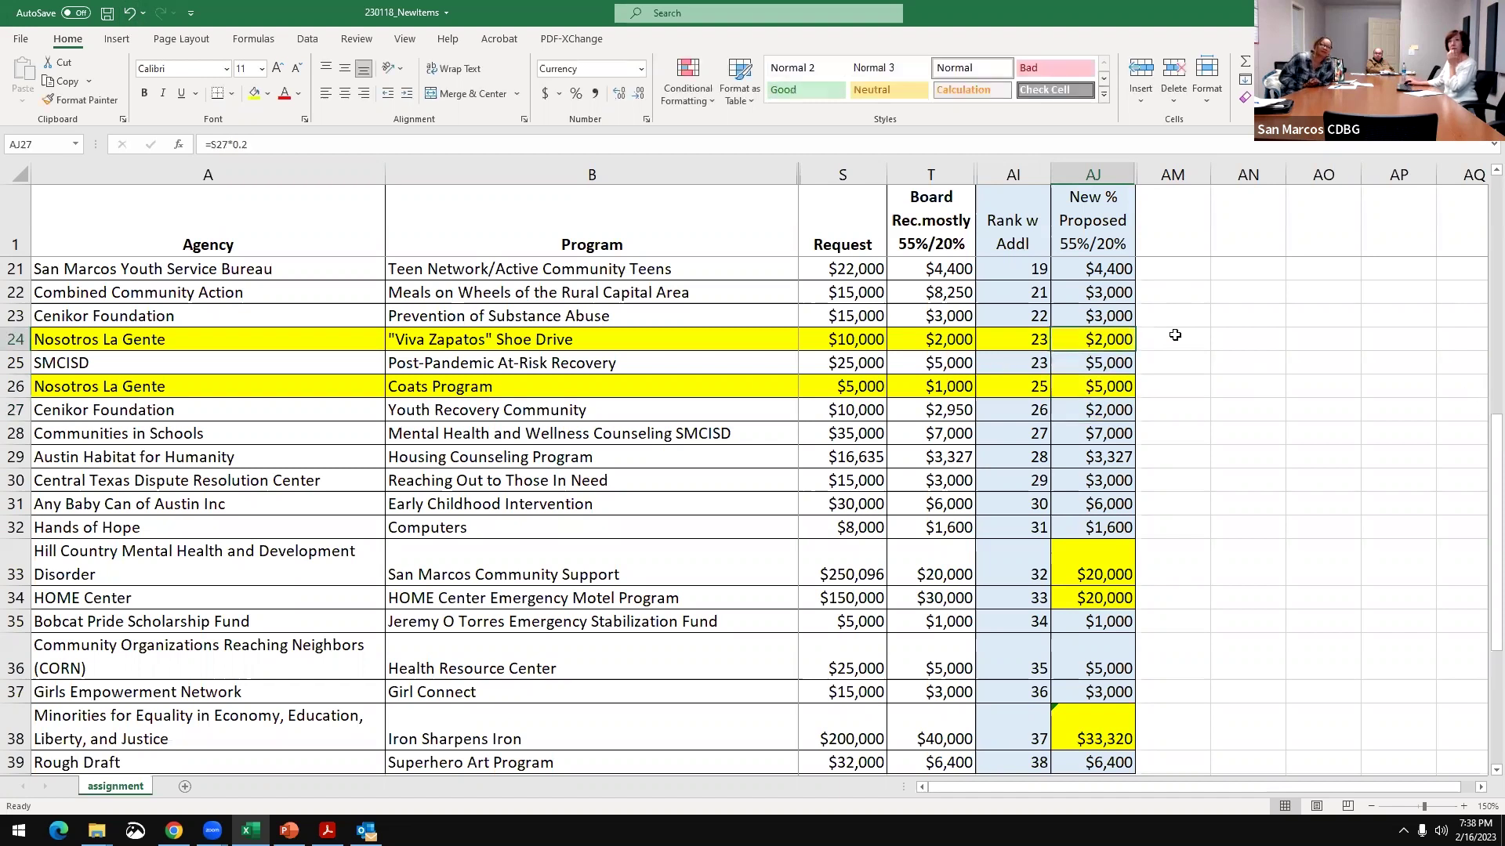
type("80000")
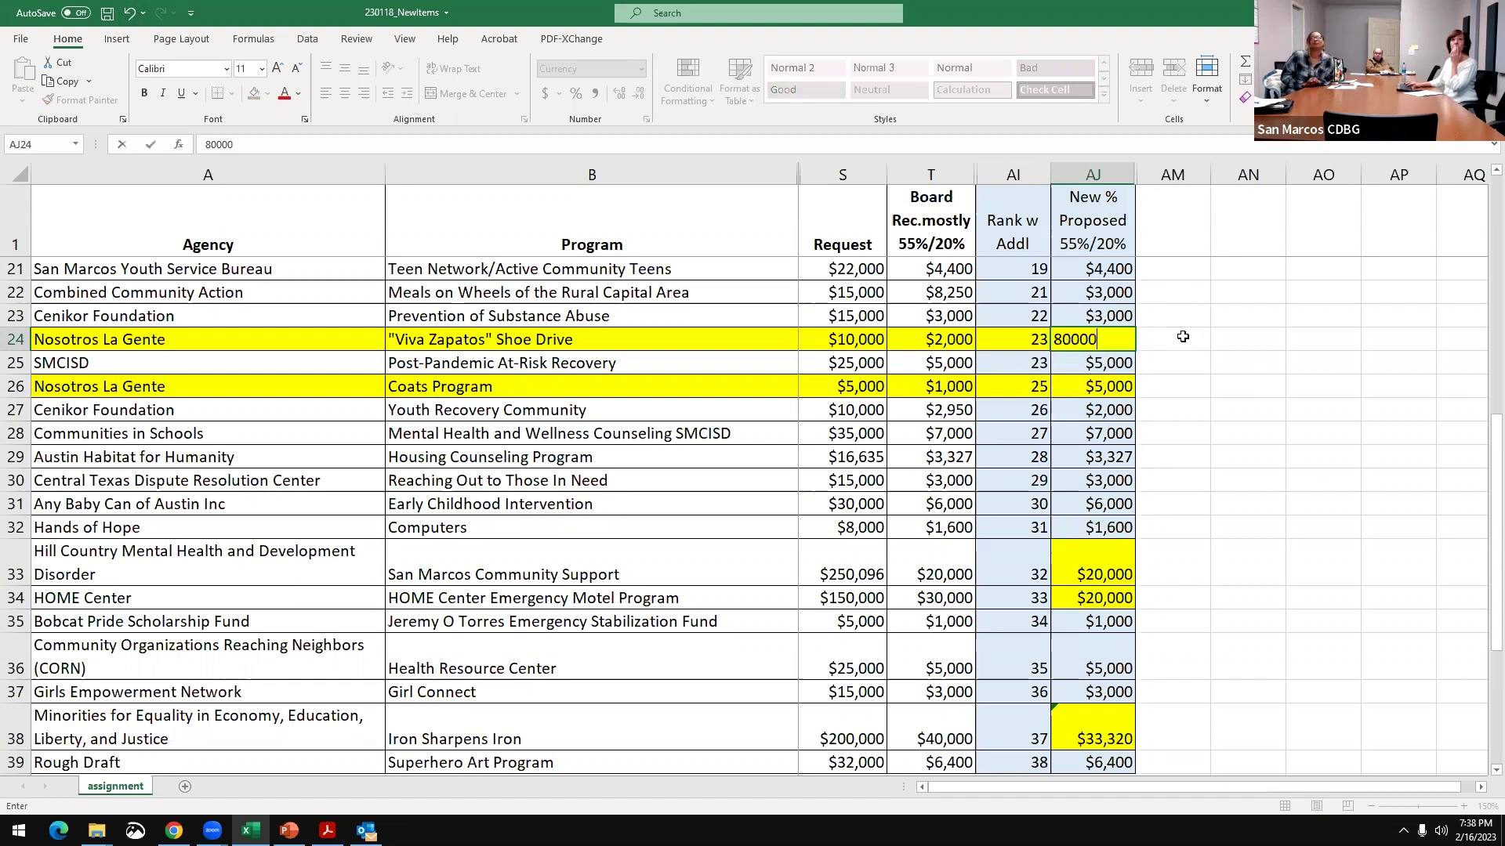
key("BackSpace")
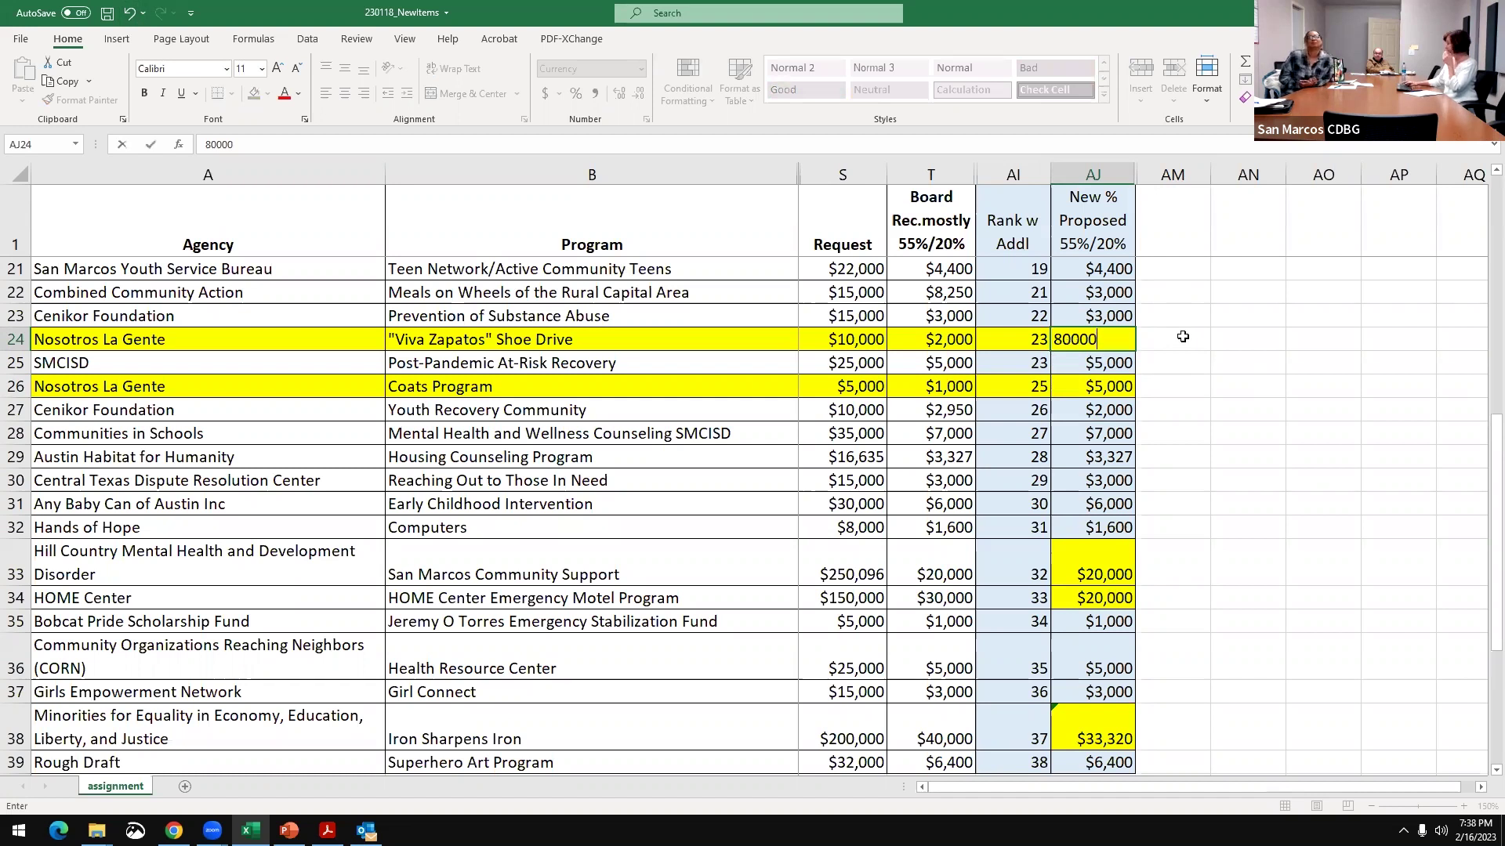
key("Return")
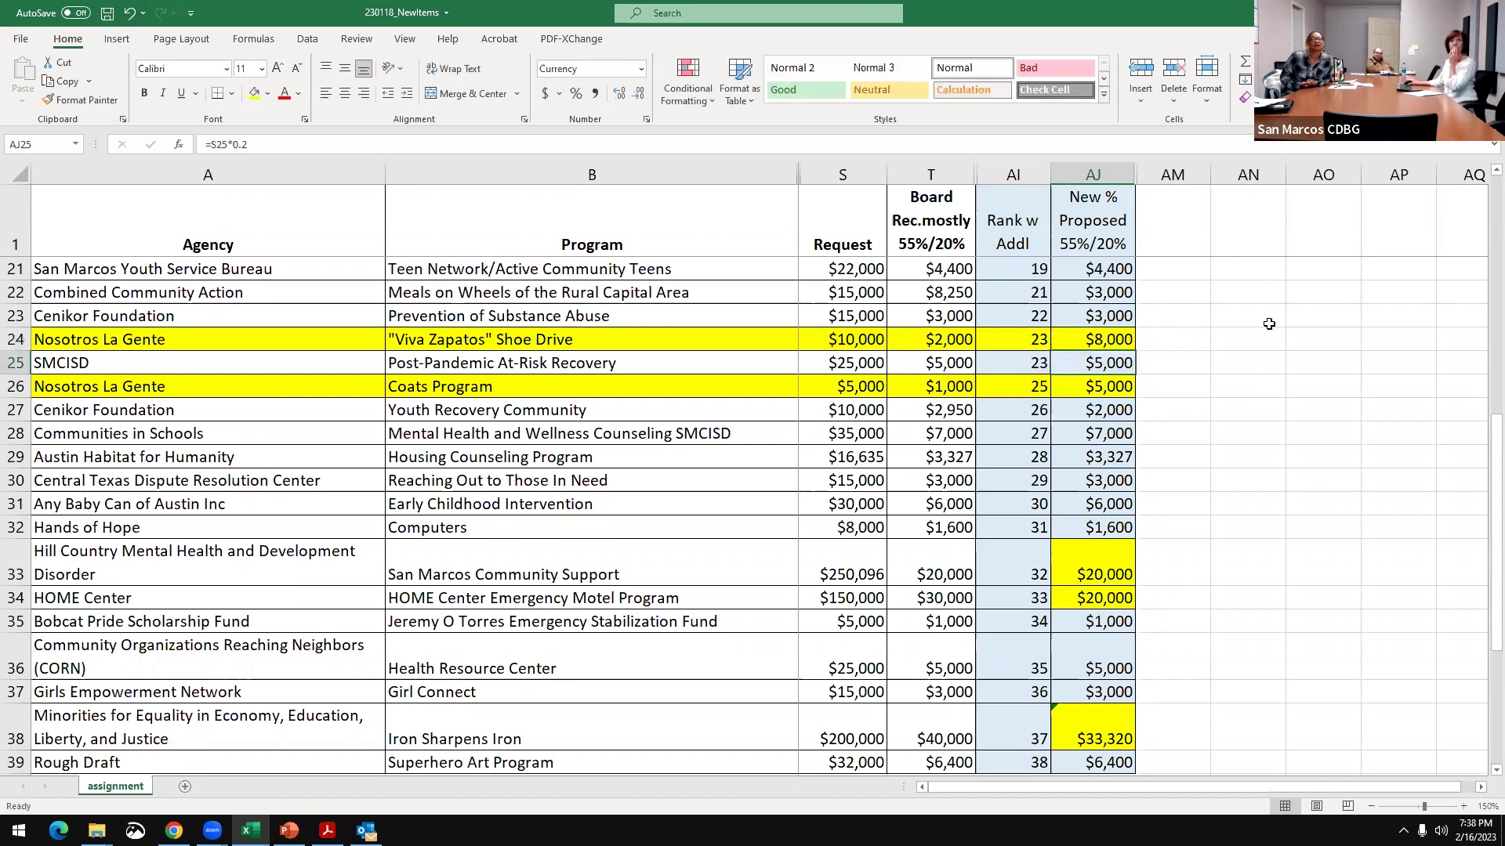
left_click(1262, 413)
left_click(108, 12)
- Review the ranked agency list from the first rows to the totals, comparing requests, board recommendations and New % Proposed amounts
scroll(1207, 505, "down", 3)
scroll(1191, 505, "up", 4)
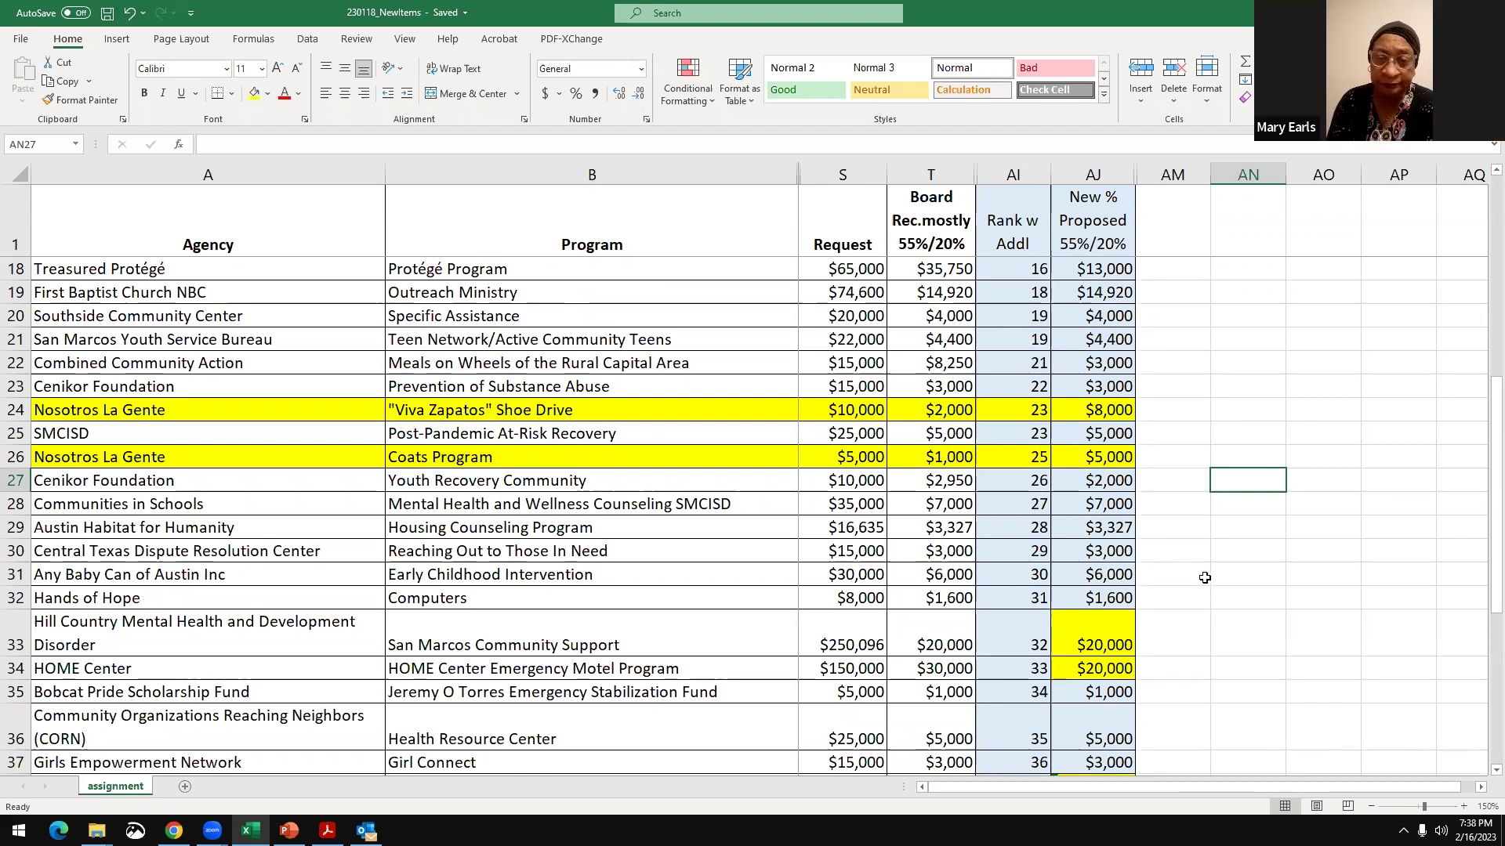
scroll(1200, 576, "up", 1)
scroll(1210, 583, "up", 3)
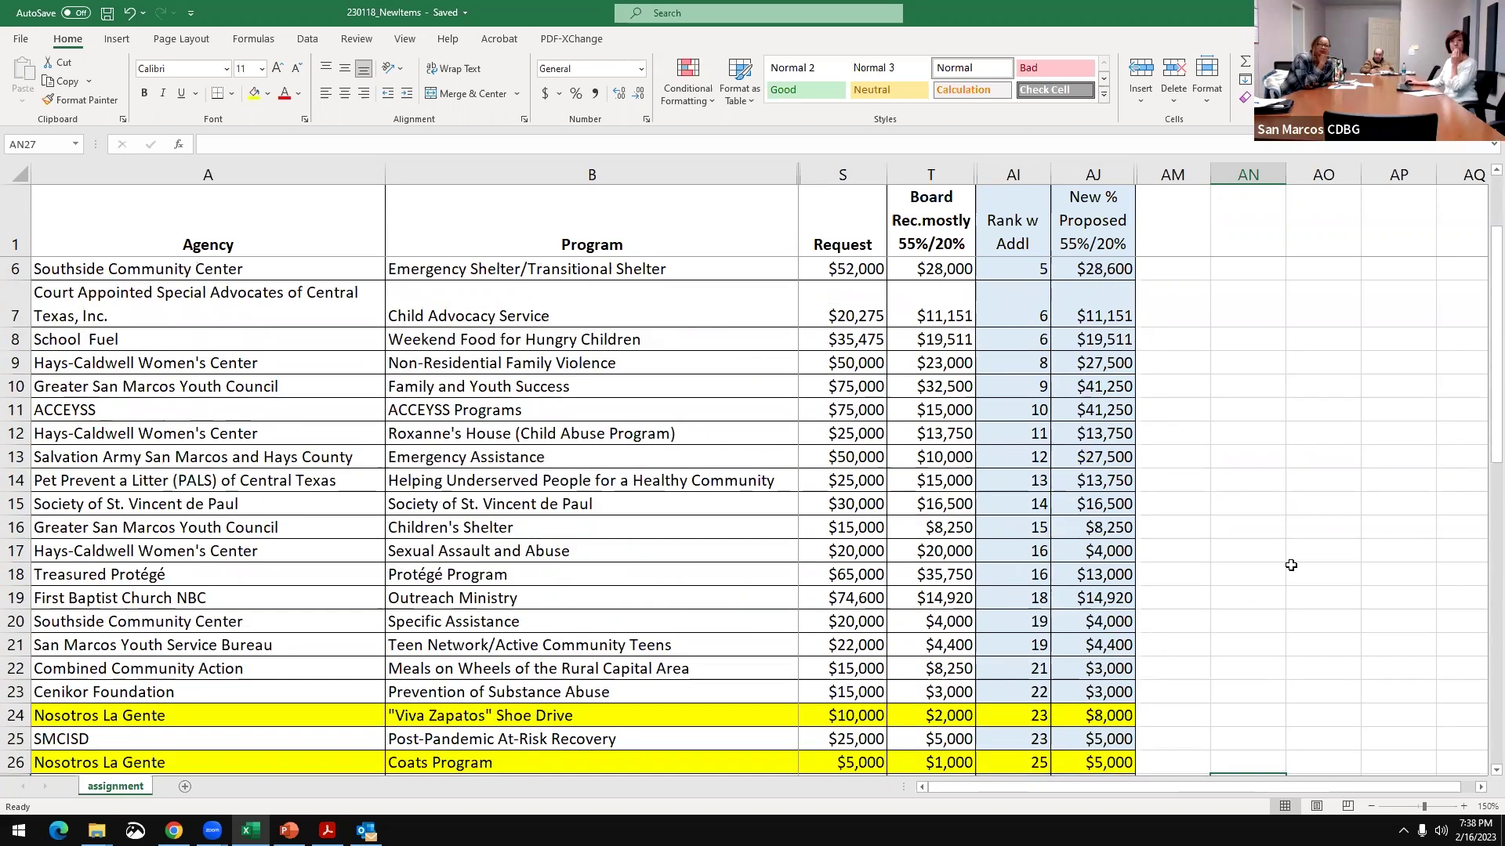
scroll(1290, 565, "down", 1)
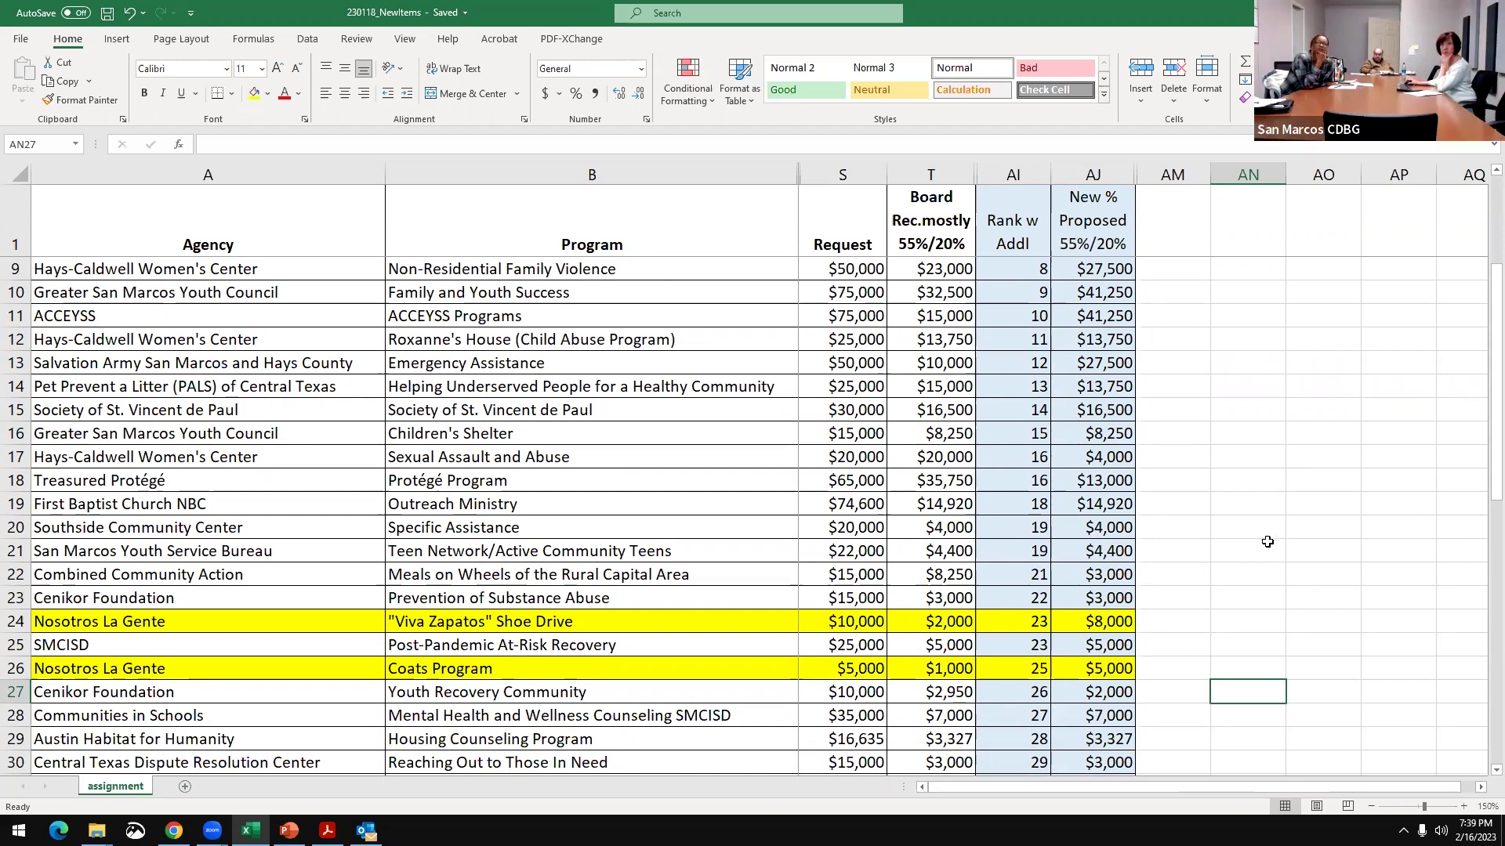
scroll(1263, 540, "up", 2)
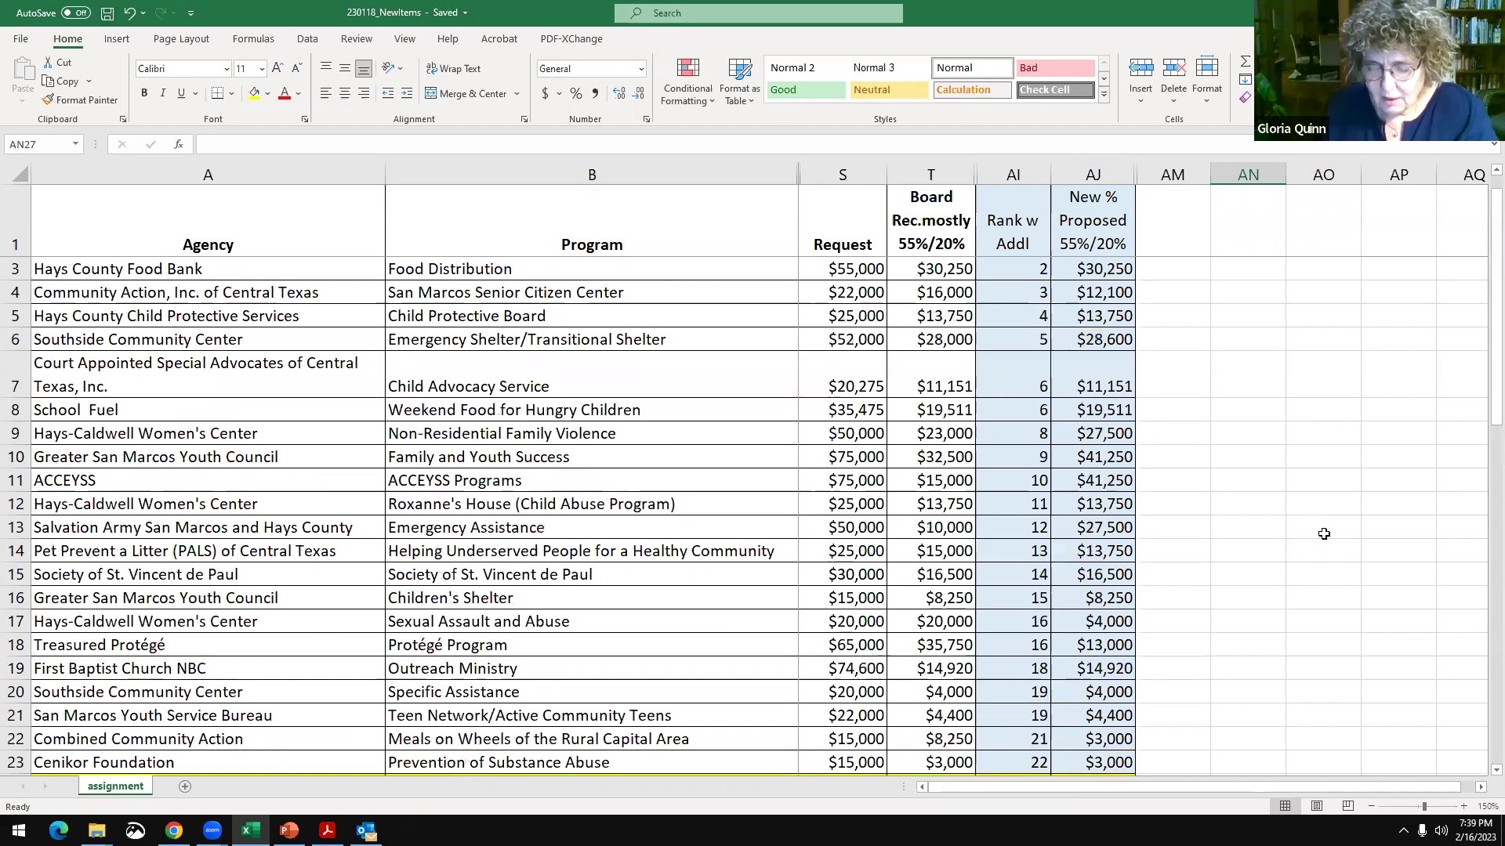
scroll(1324, 535, "up", 1)
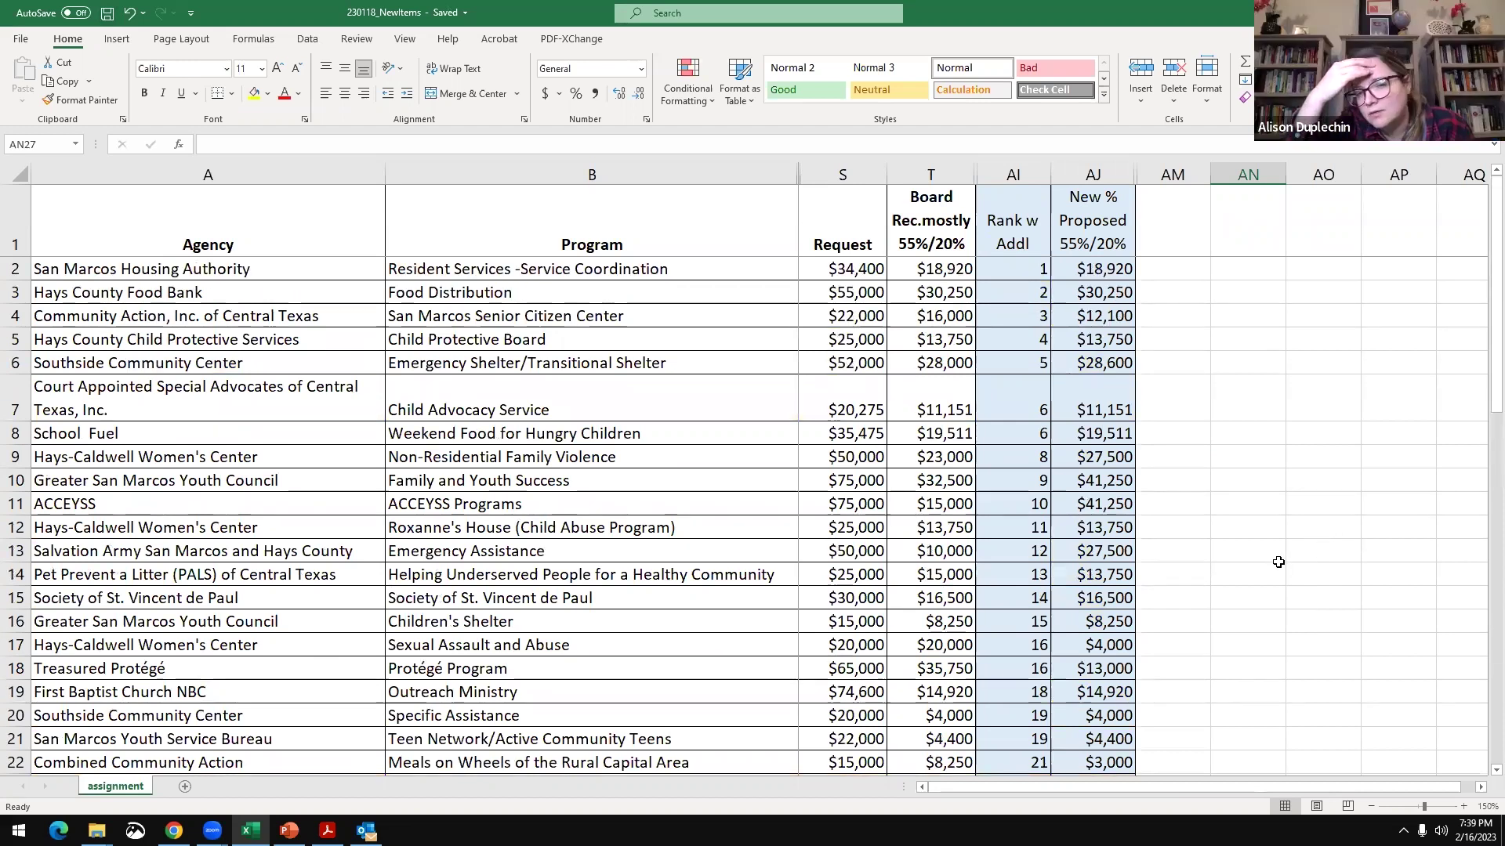
scroll(1265, 573, "down", 2)
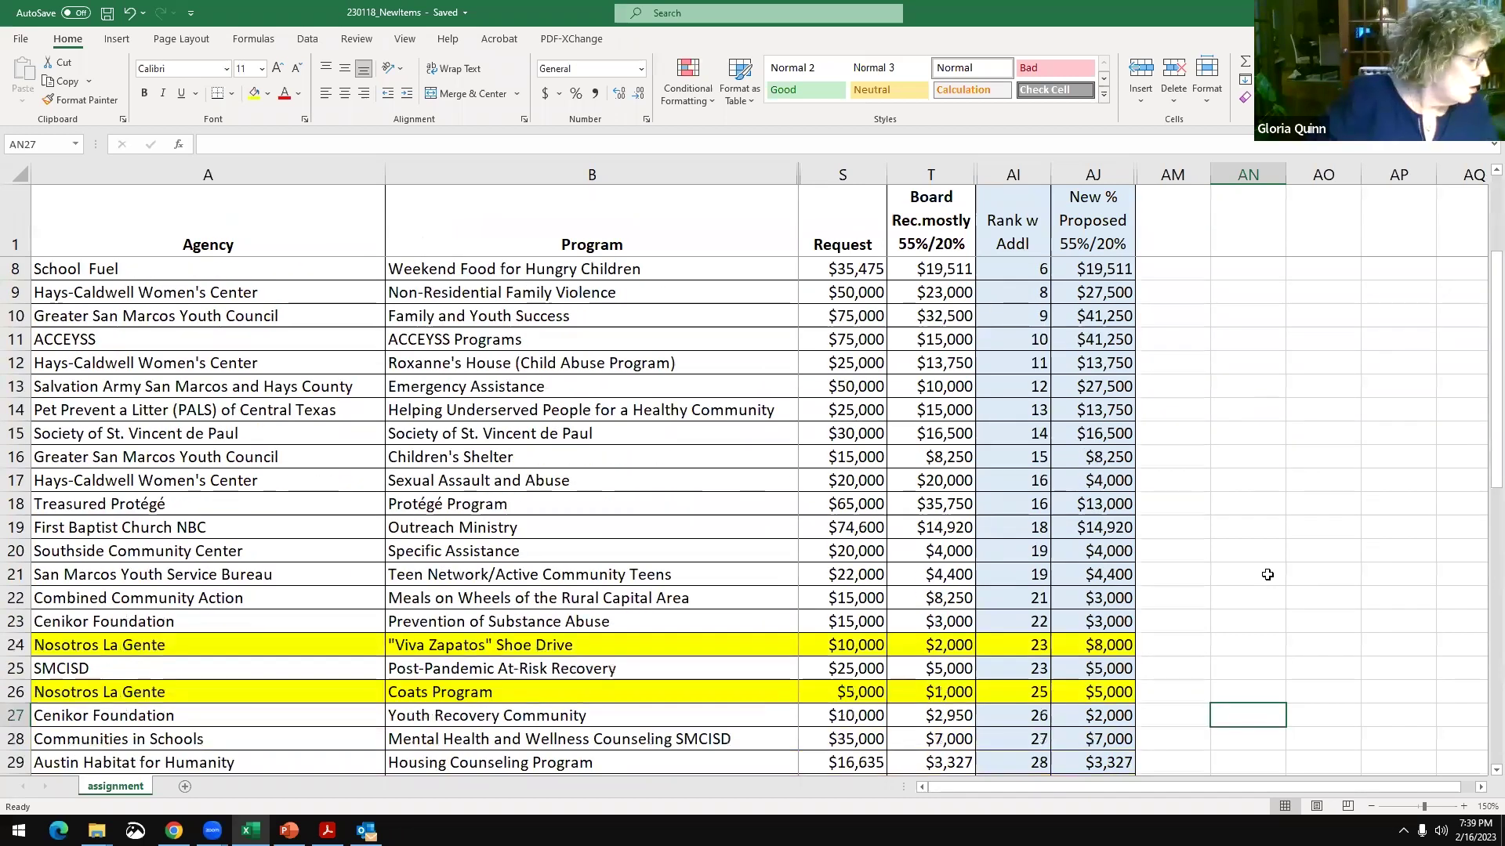
scroll(1268, 575, "down", 1)
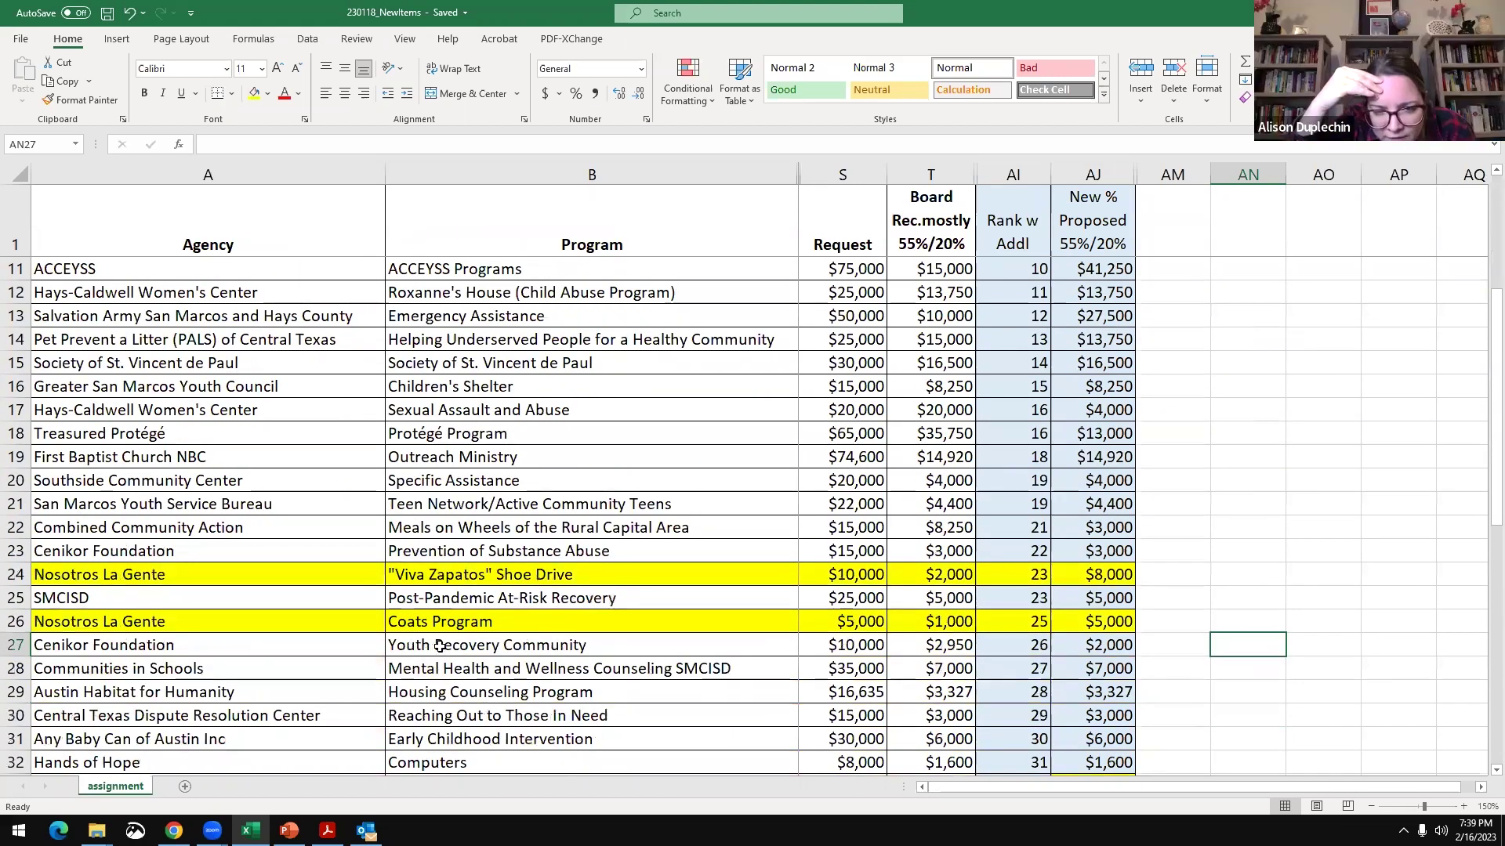
scroll(442, 645, "down", 1)
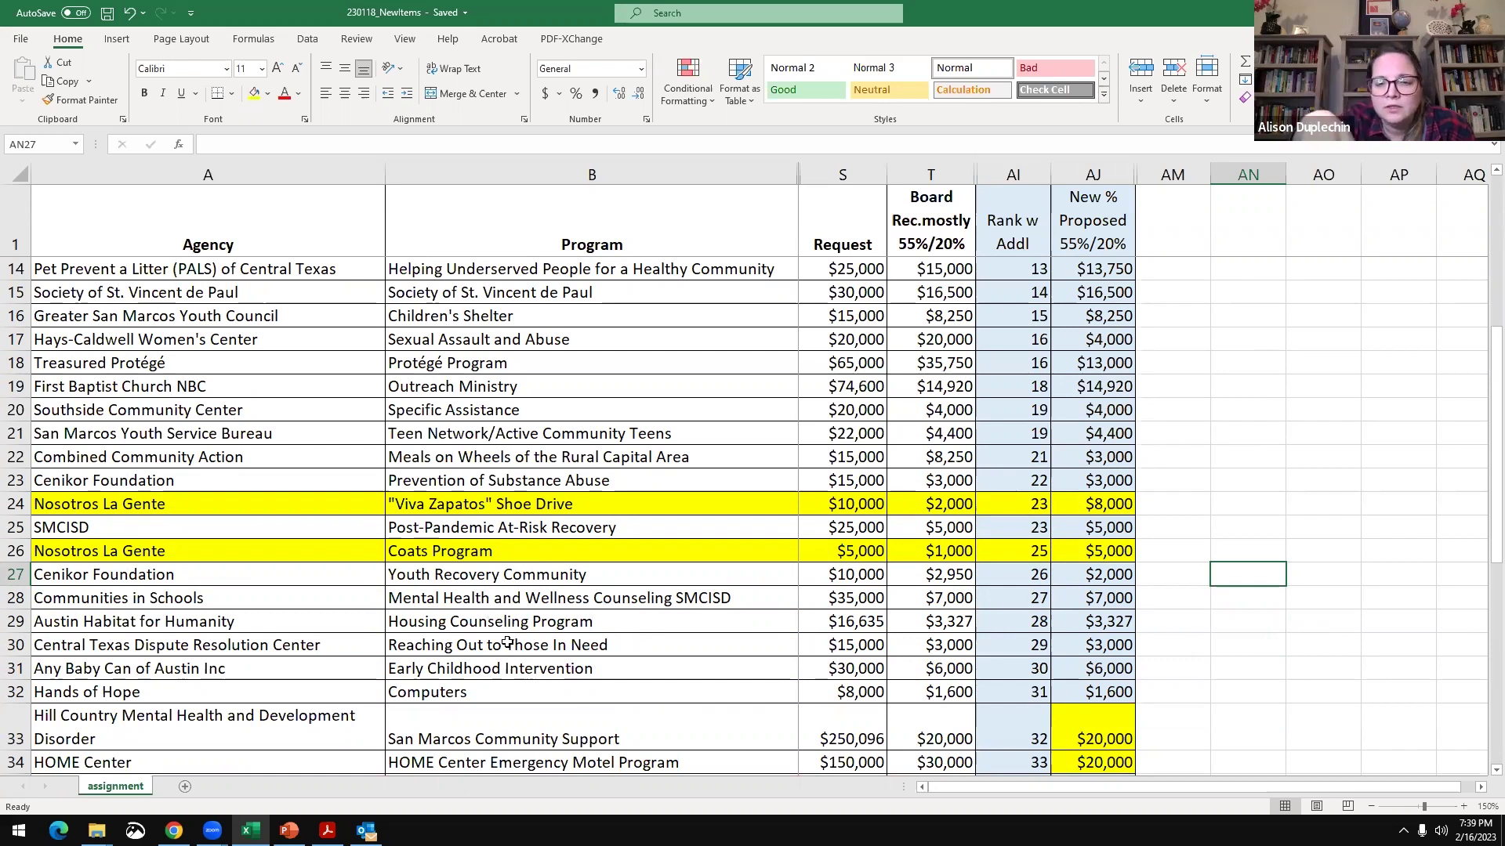
left_click(1105, 685)
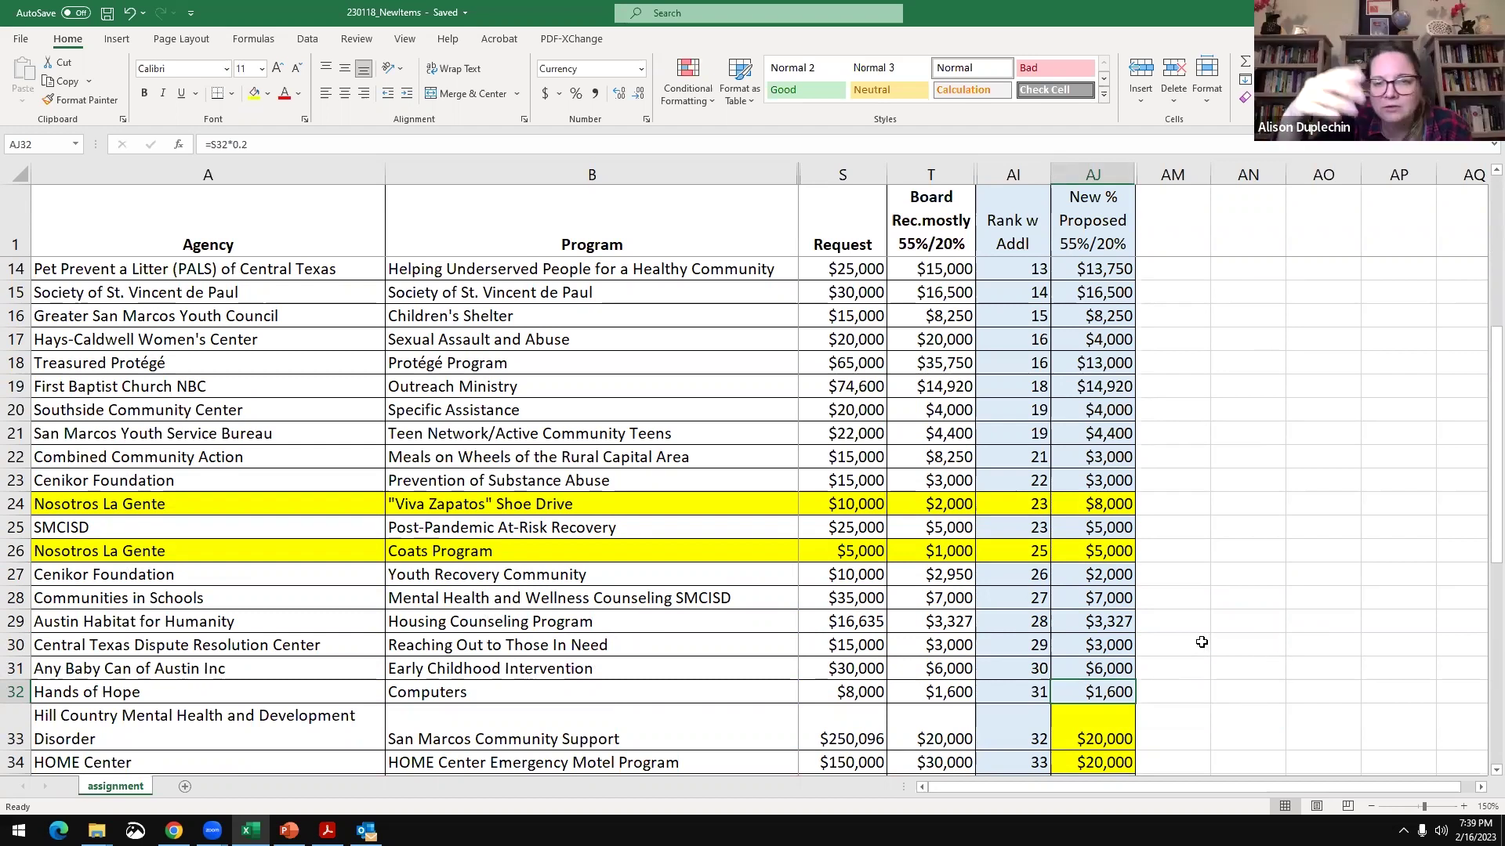
scroll(1201, 642, "down", 2)
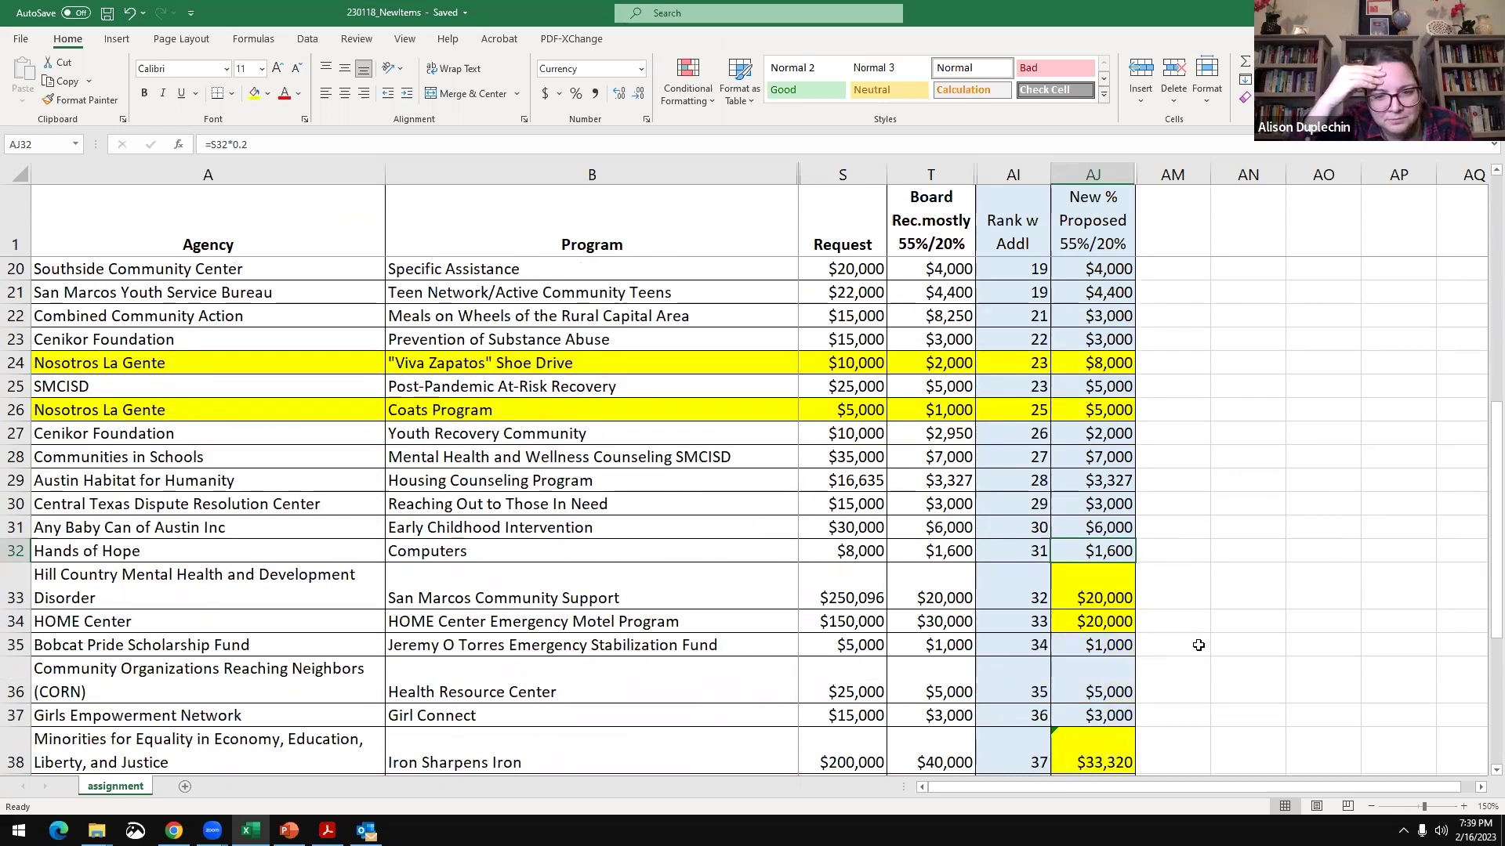
scroll(1197, 645, "down", 1)
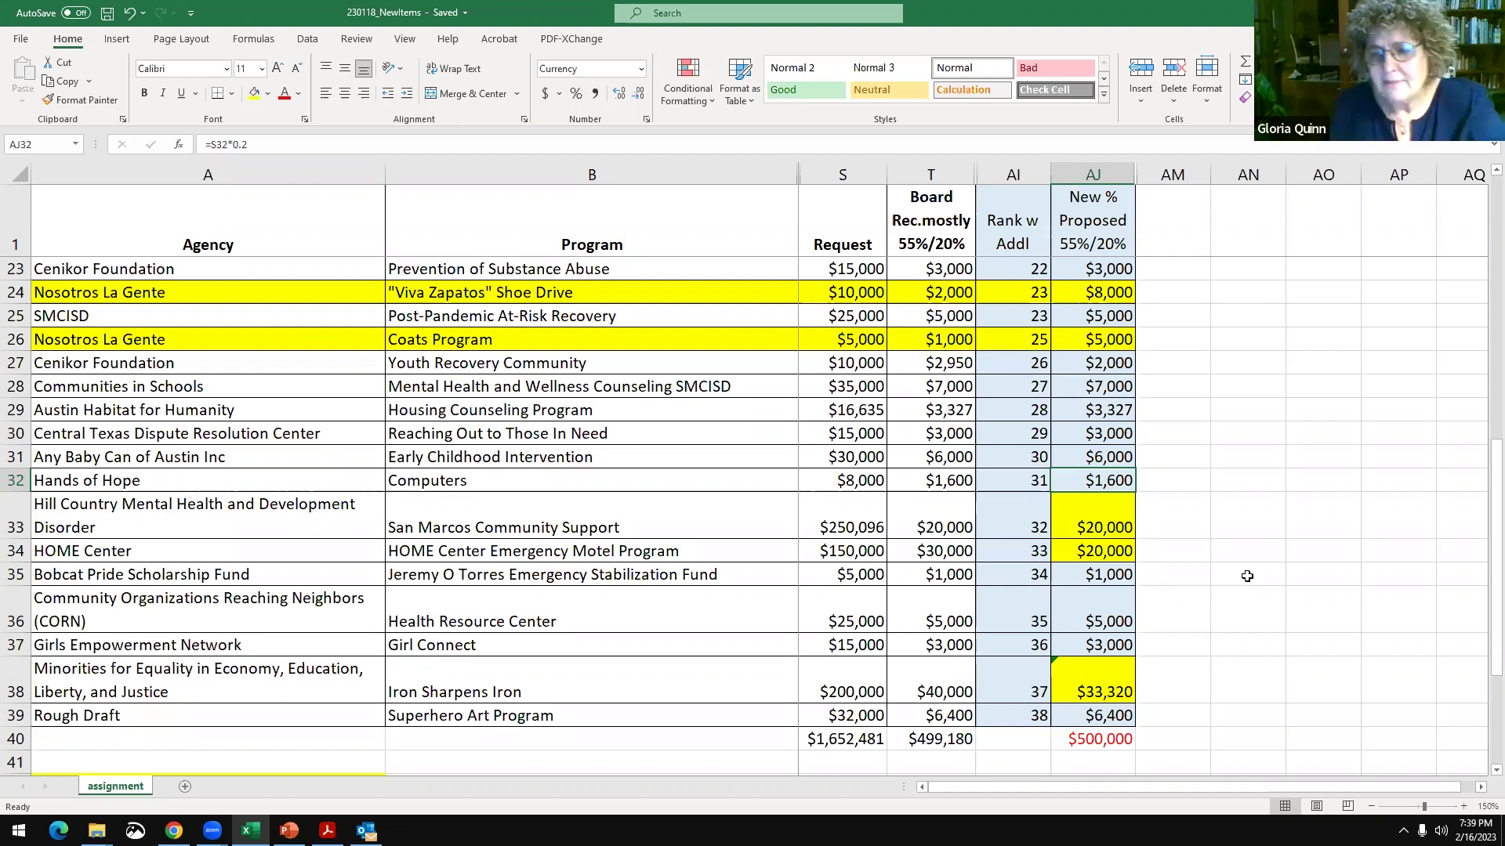
- Review the ranked agency list between the top-ranked rows and the totals, checking New % Proposed amounts for candidates to adjust
scroll(1246, 580, "up", 4)
scroll(1243, 582, "up", 3)
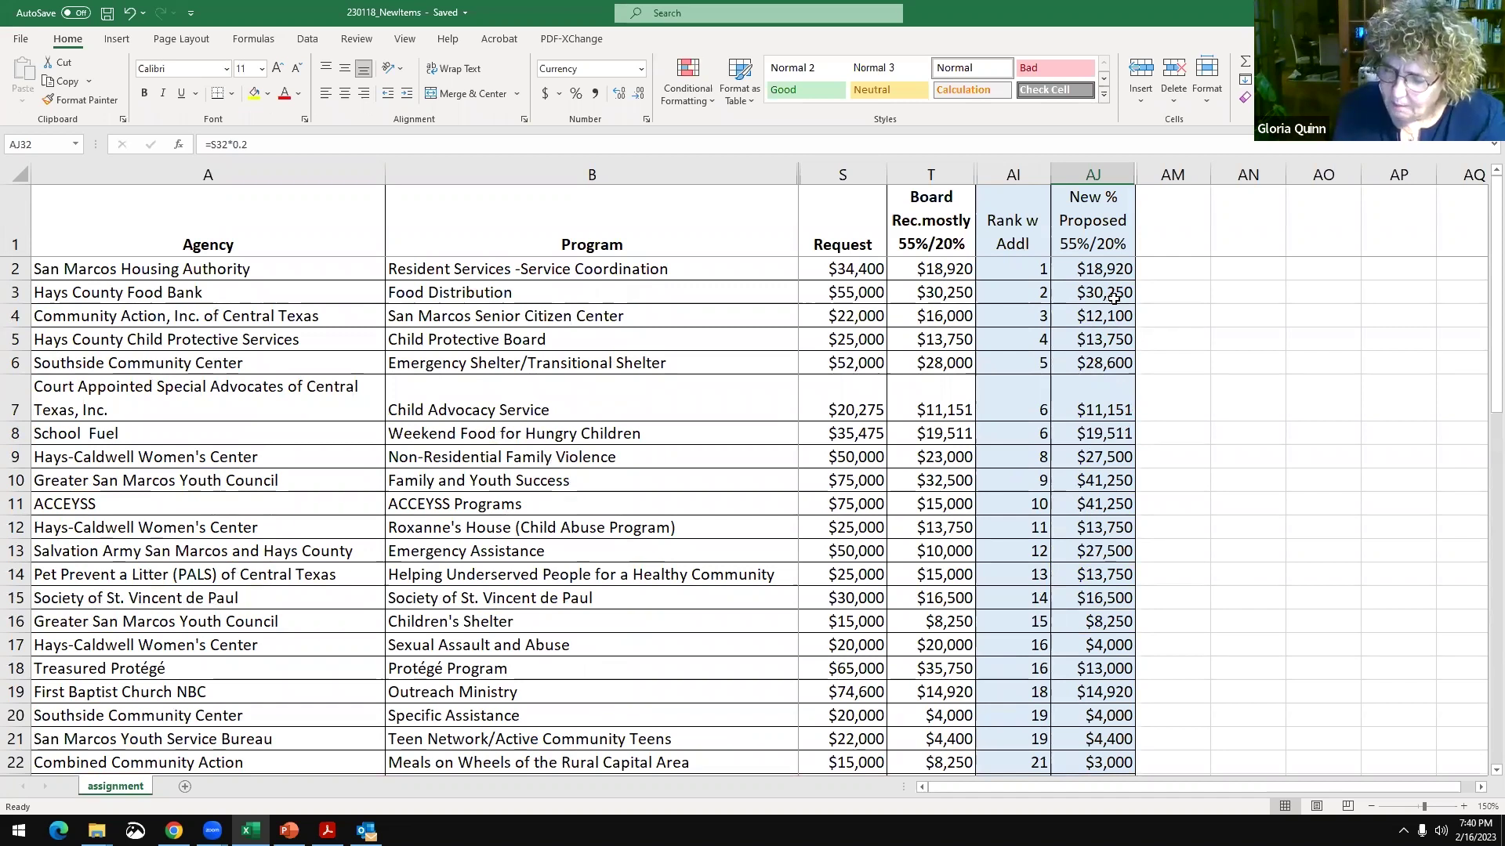
left_click(1113, 297)
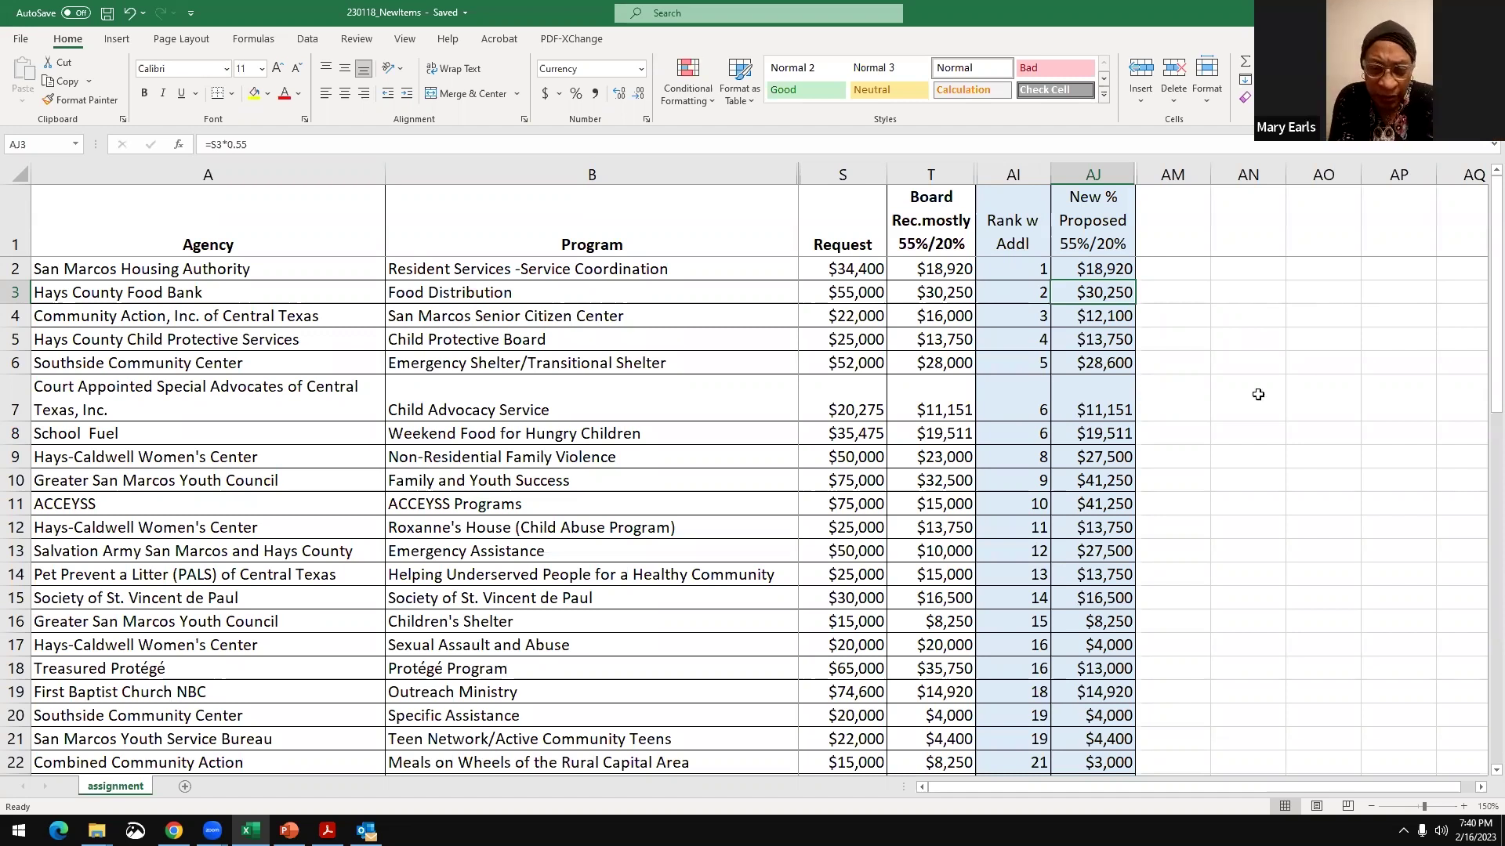
scroll(1248, 427, "down", 1)
scroll(1248, 427, "down", 4)
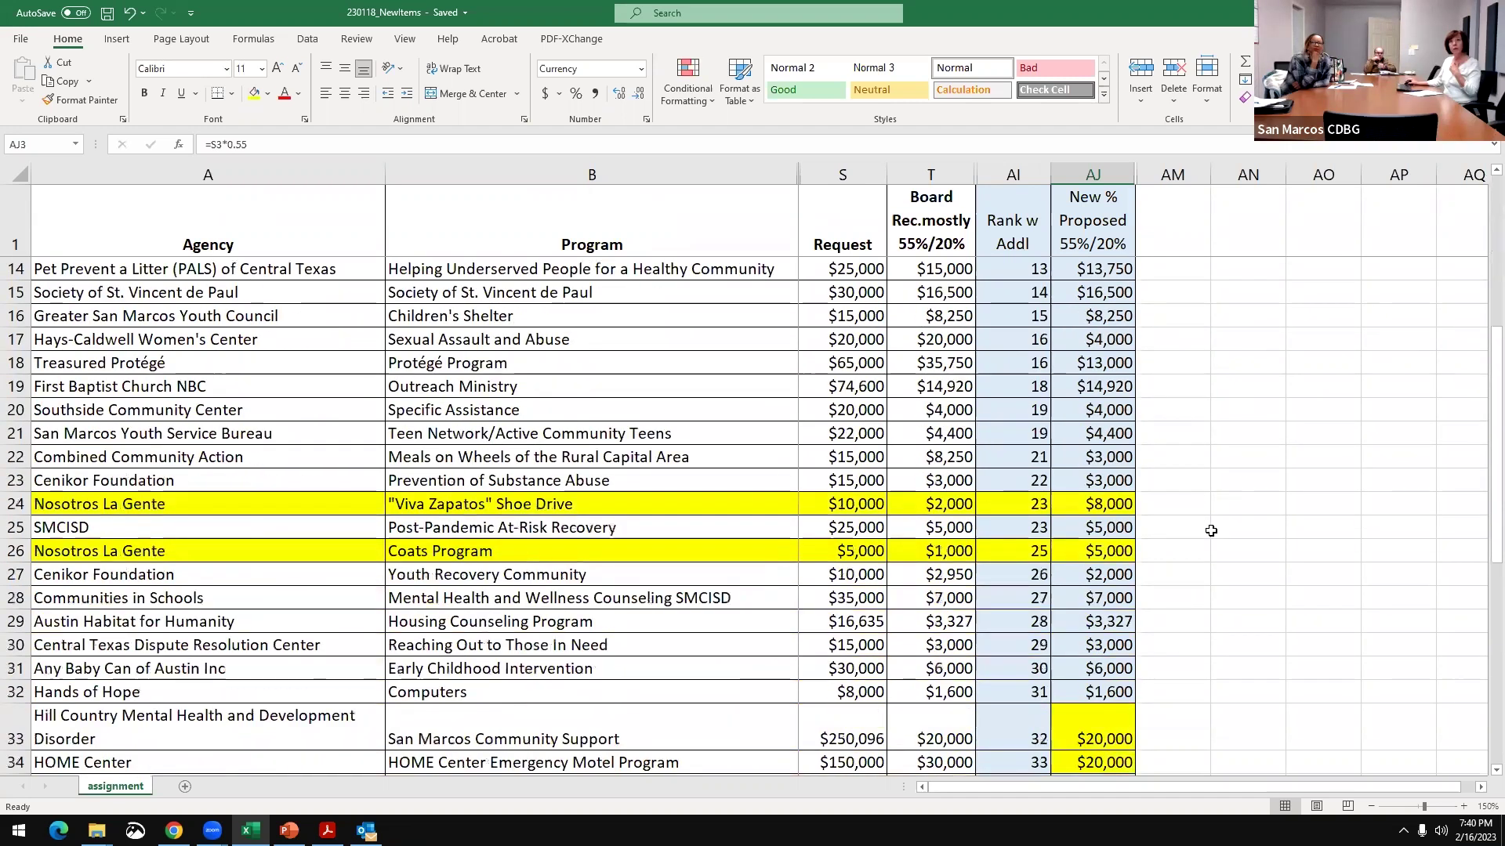
scroll(1211, 531, "down", 1)
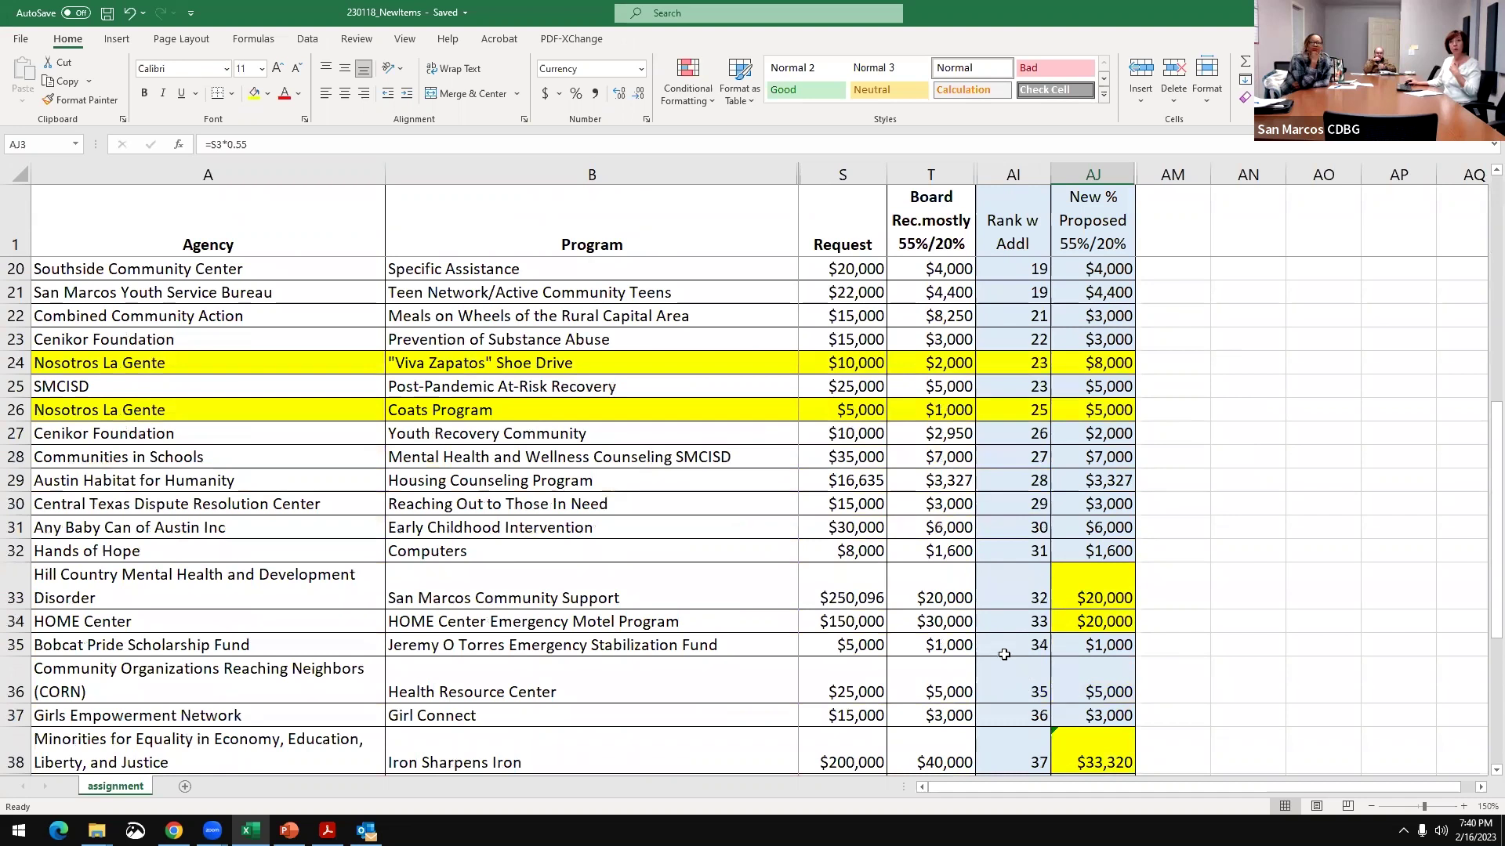
scroll(1006, 659, "down", 1)
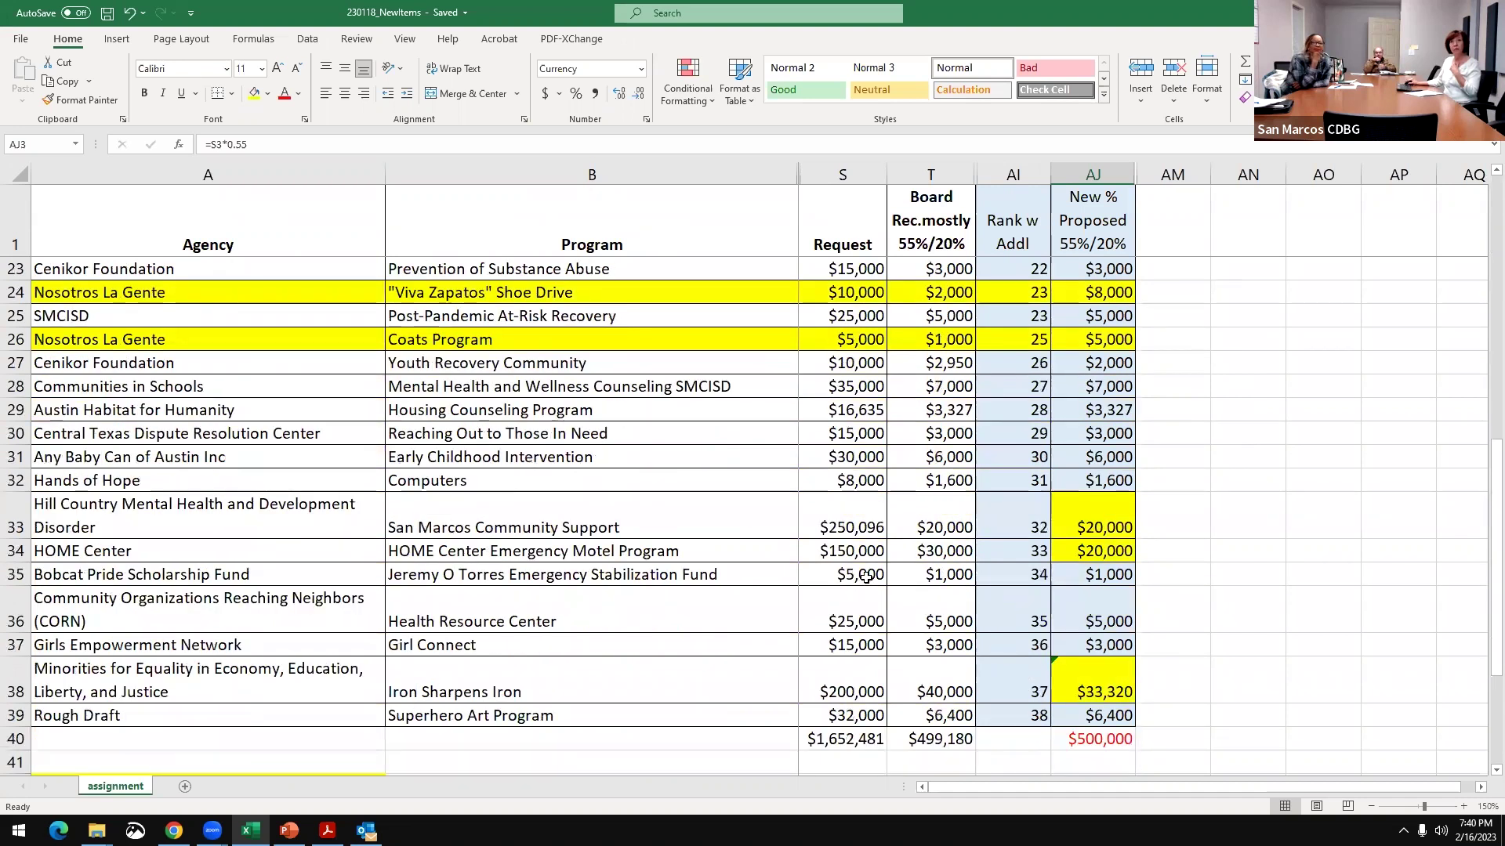
left_click(1079, 578)
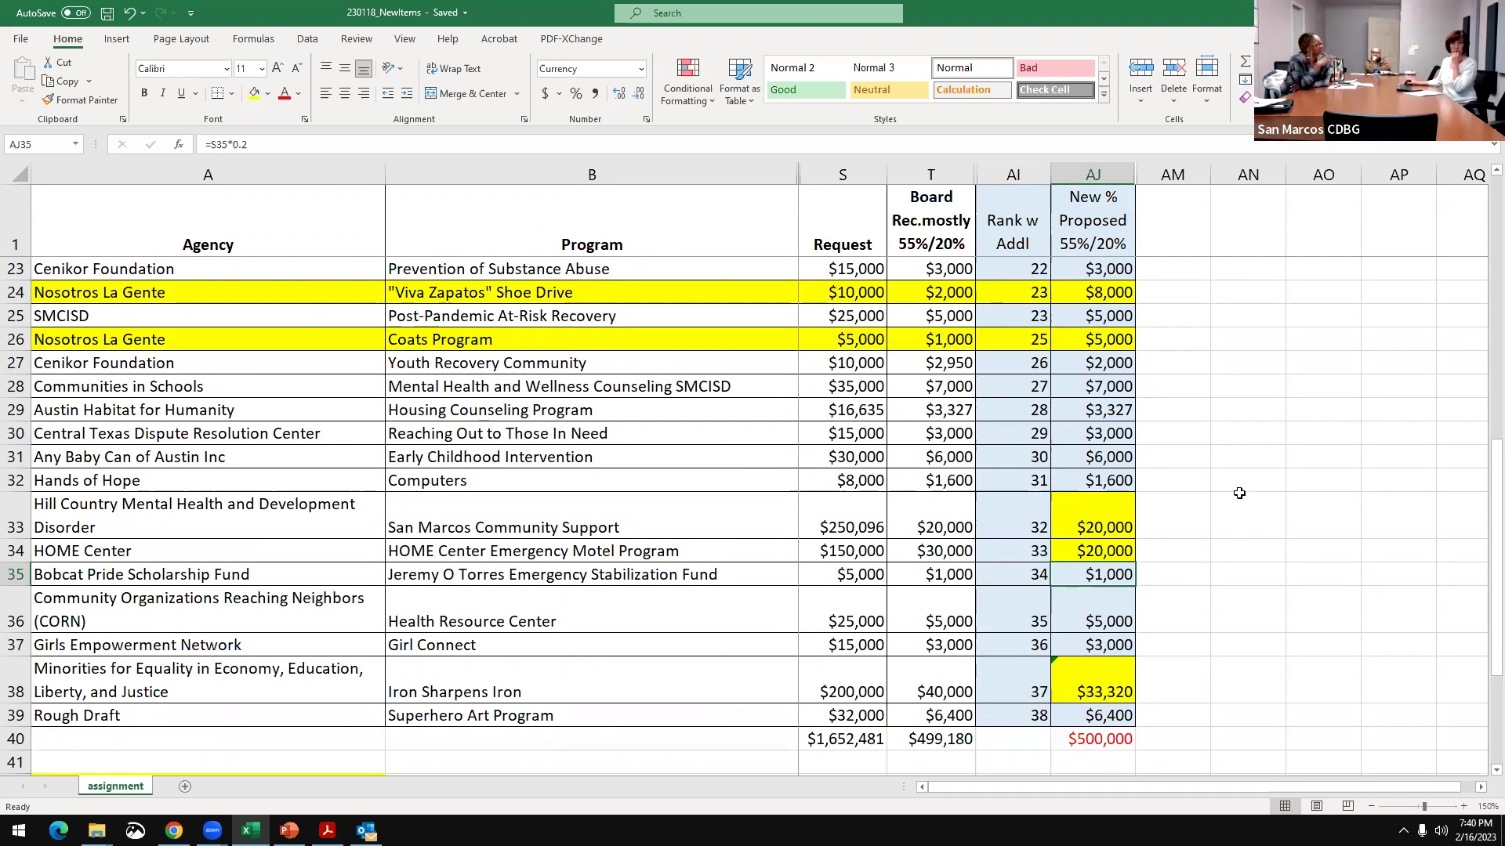
scroll(1239, 493, "up", 1)
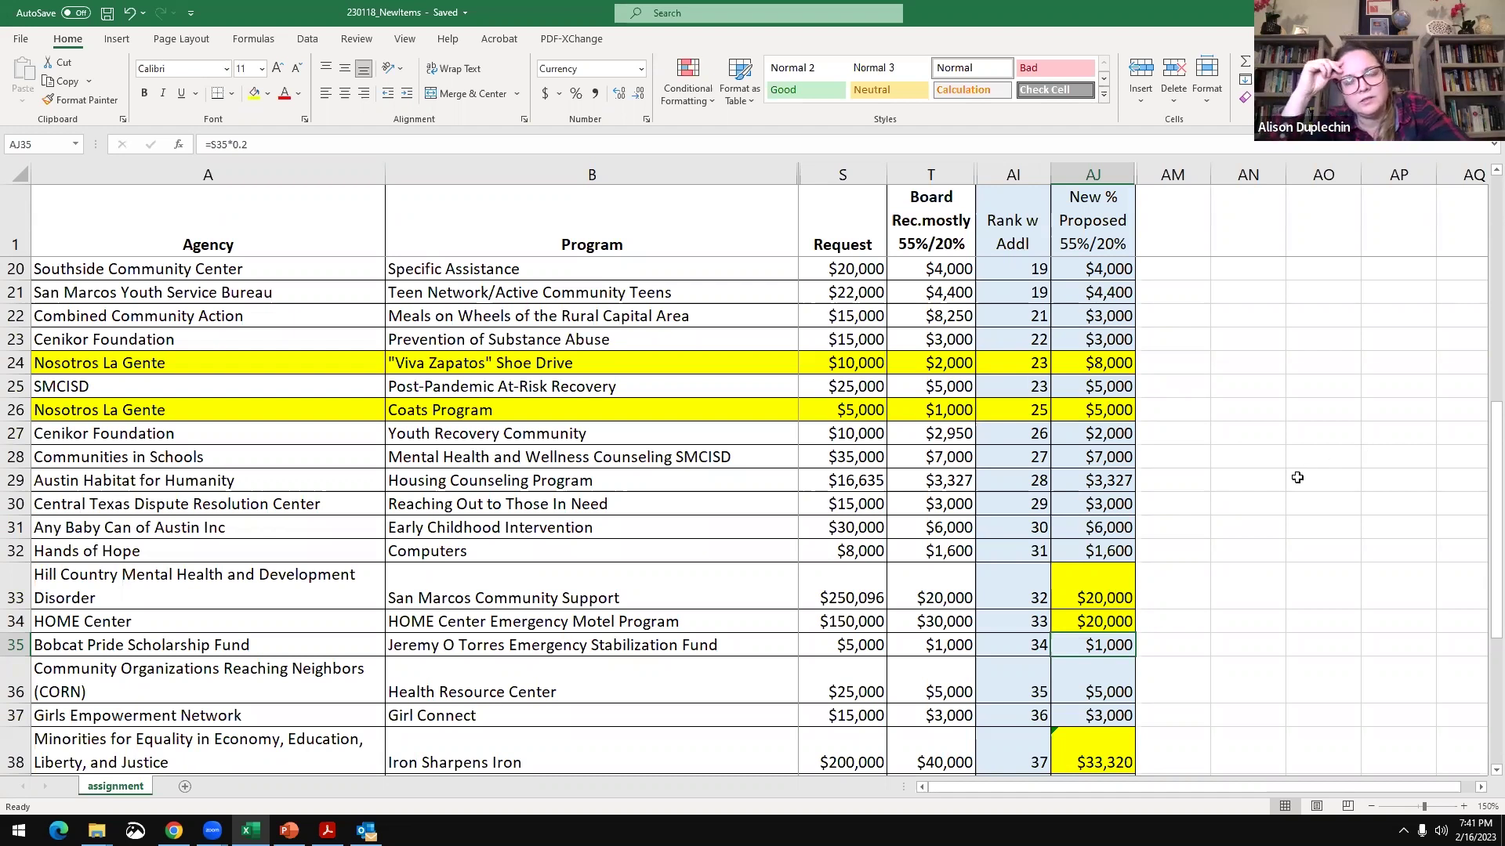
scroll(1301, 476, "up", 6)
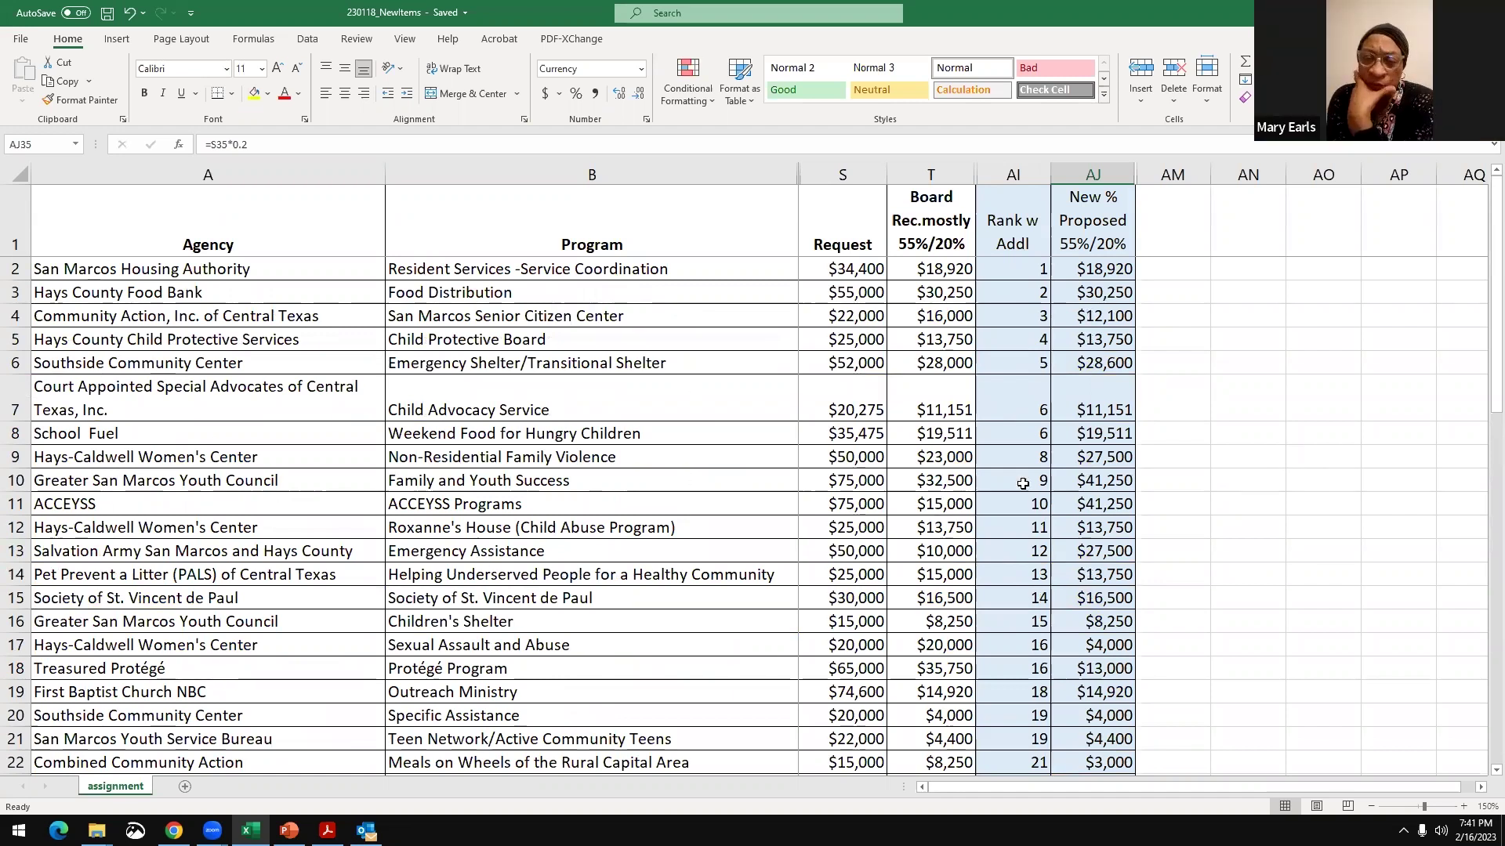
- Reduce the ACCEYSS Programs New % Proposed amount by subtracting 4000 at the end of its formula
left_click(1097, 504)
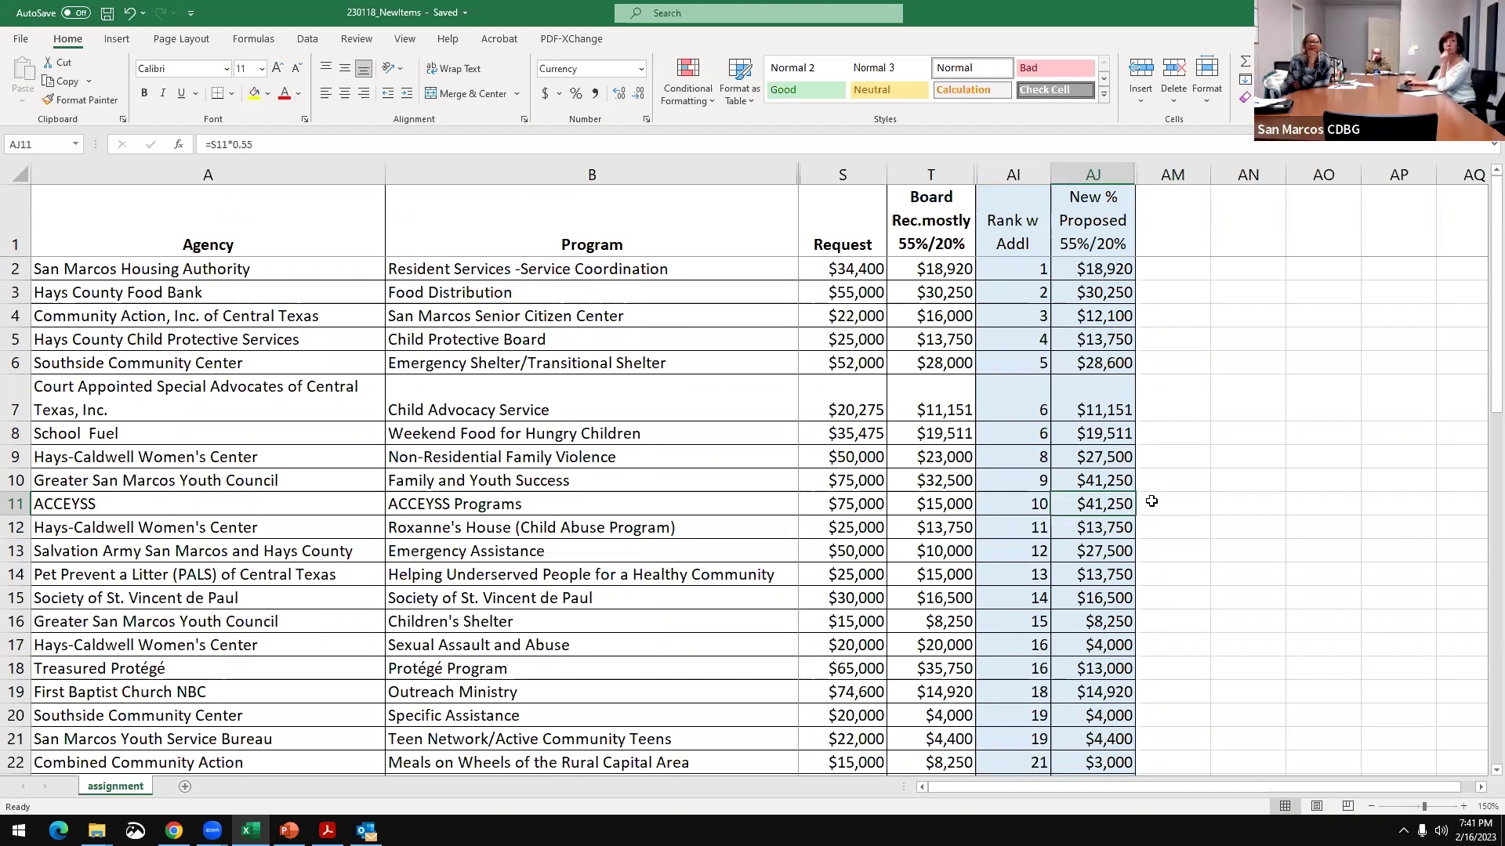
left_click(276, 143)
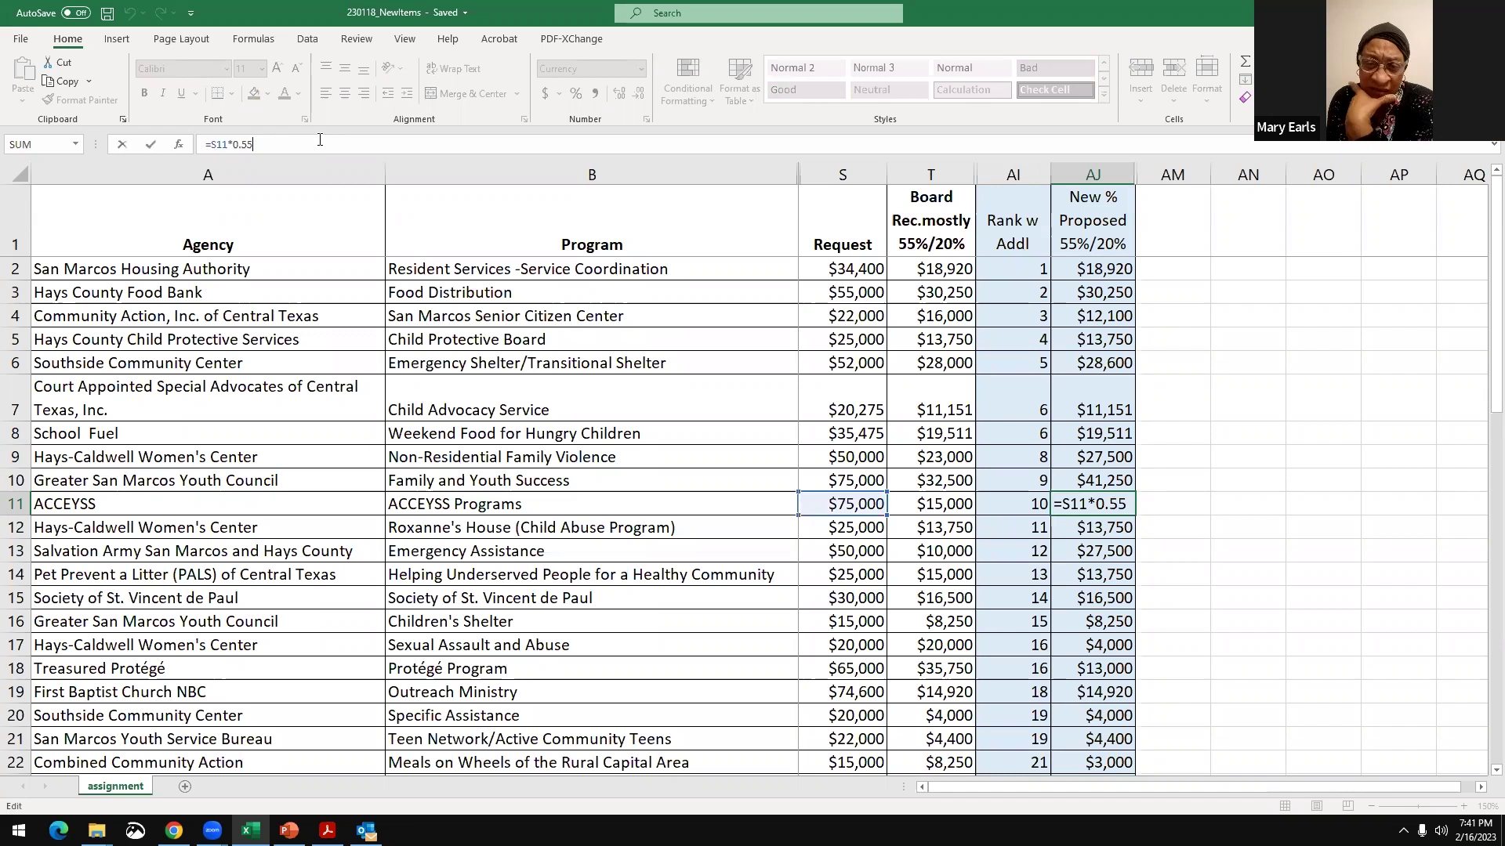
type("-")
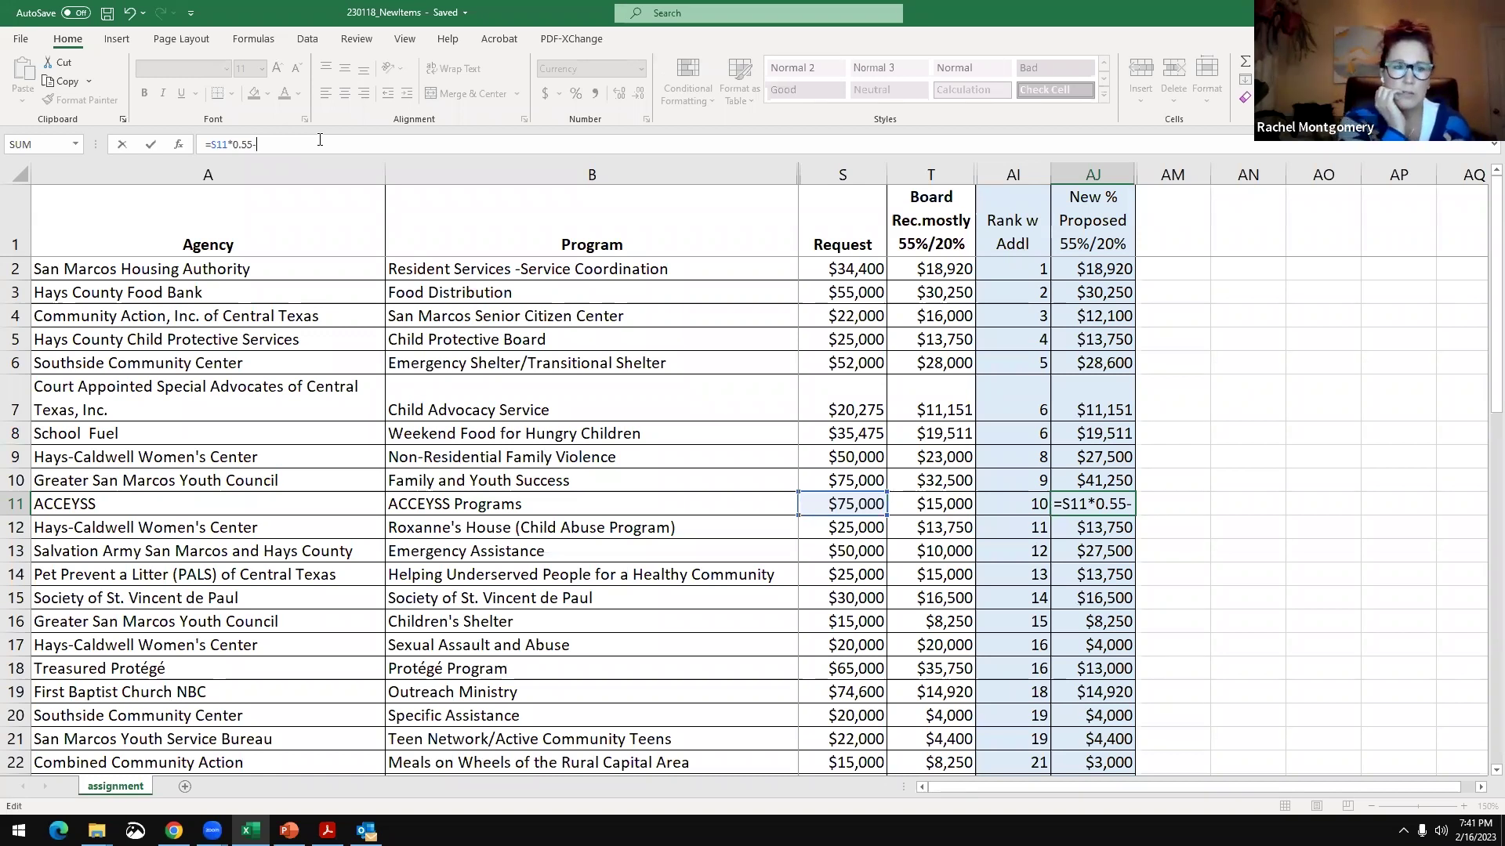
type("4000")
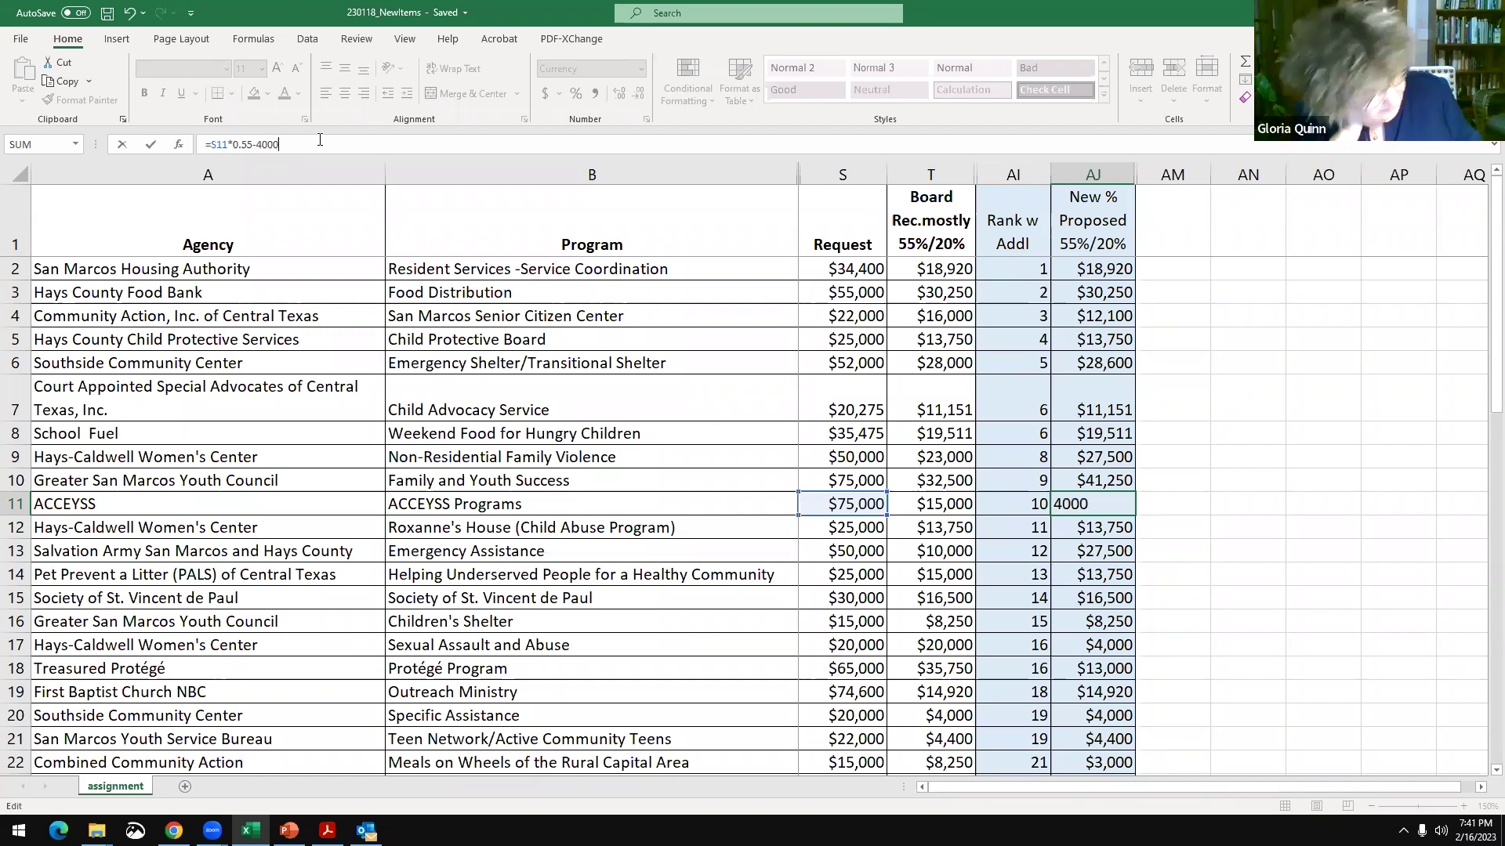
key("Return")
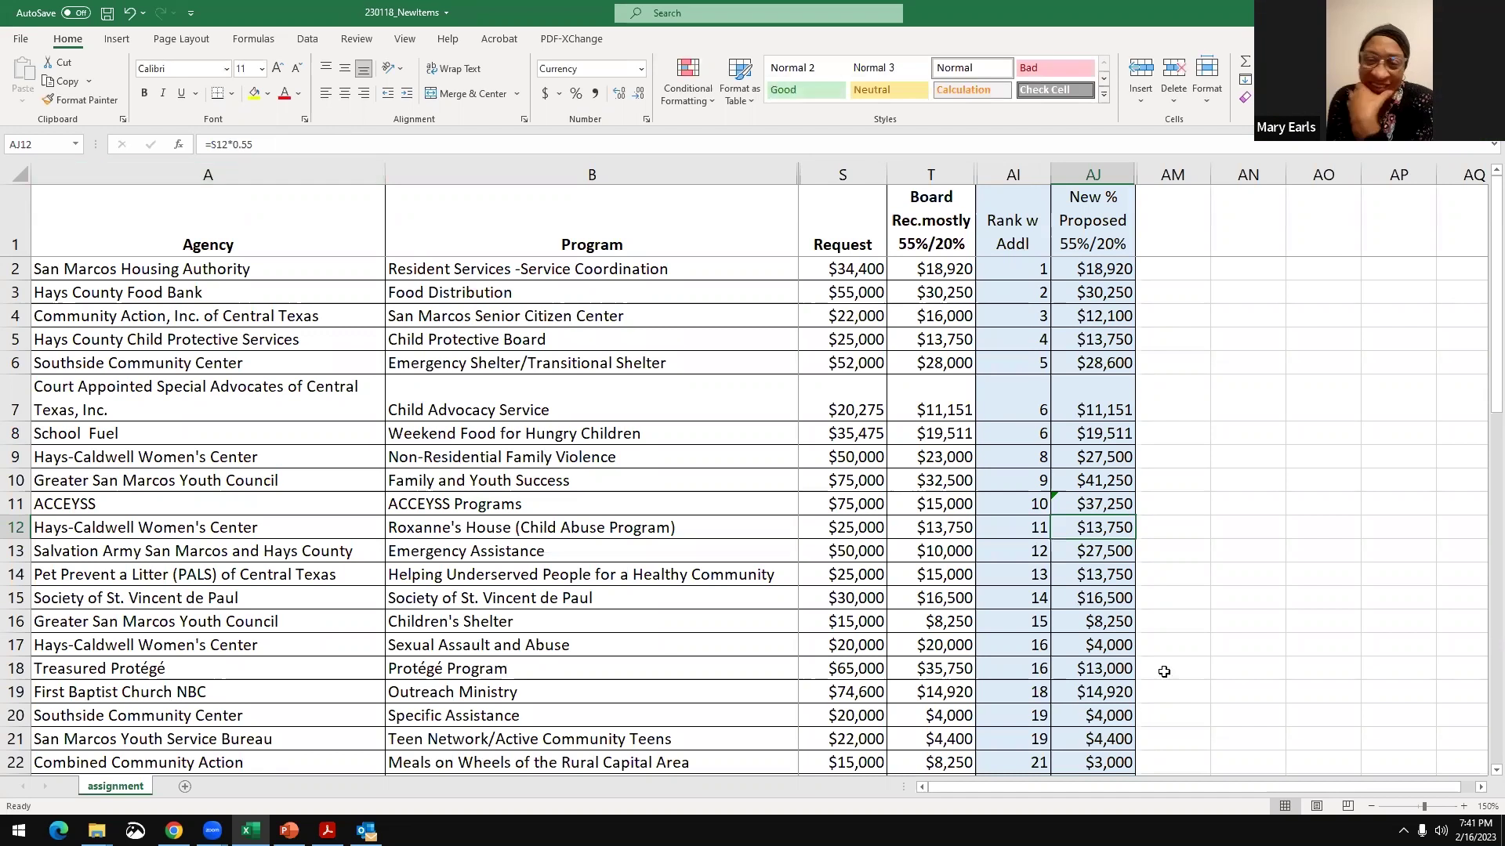
- Raise the Bobcat Pride Scholarship Fund's New % Proposed amount by adding 4000 to its existing formula
scroll(1162, 653, "down", 5)
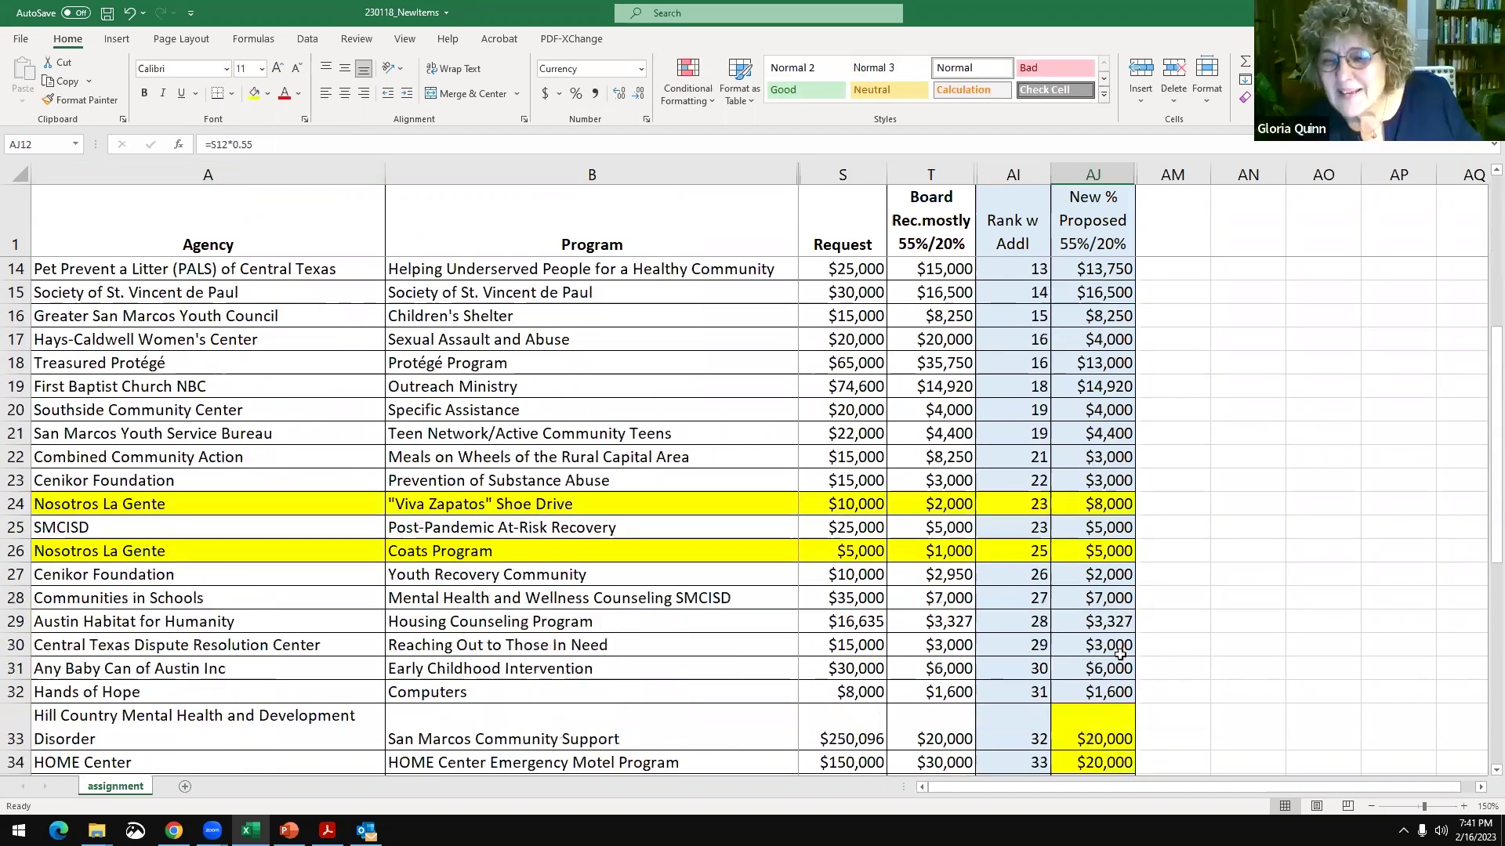
scroll(1118, 656, "down", 1)
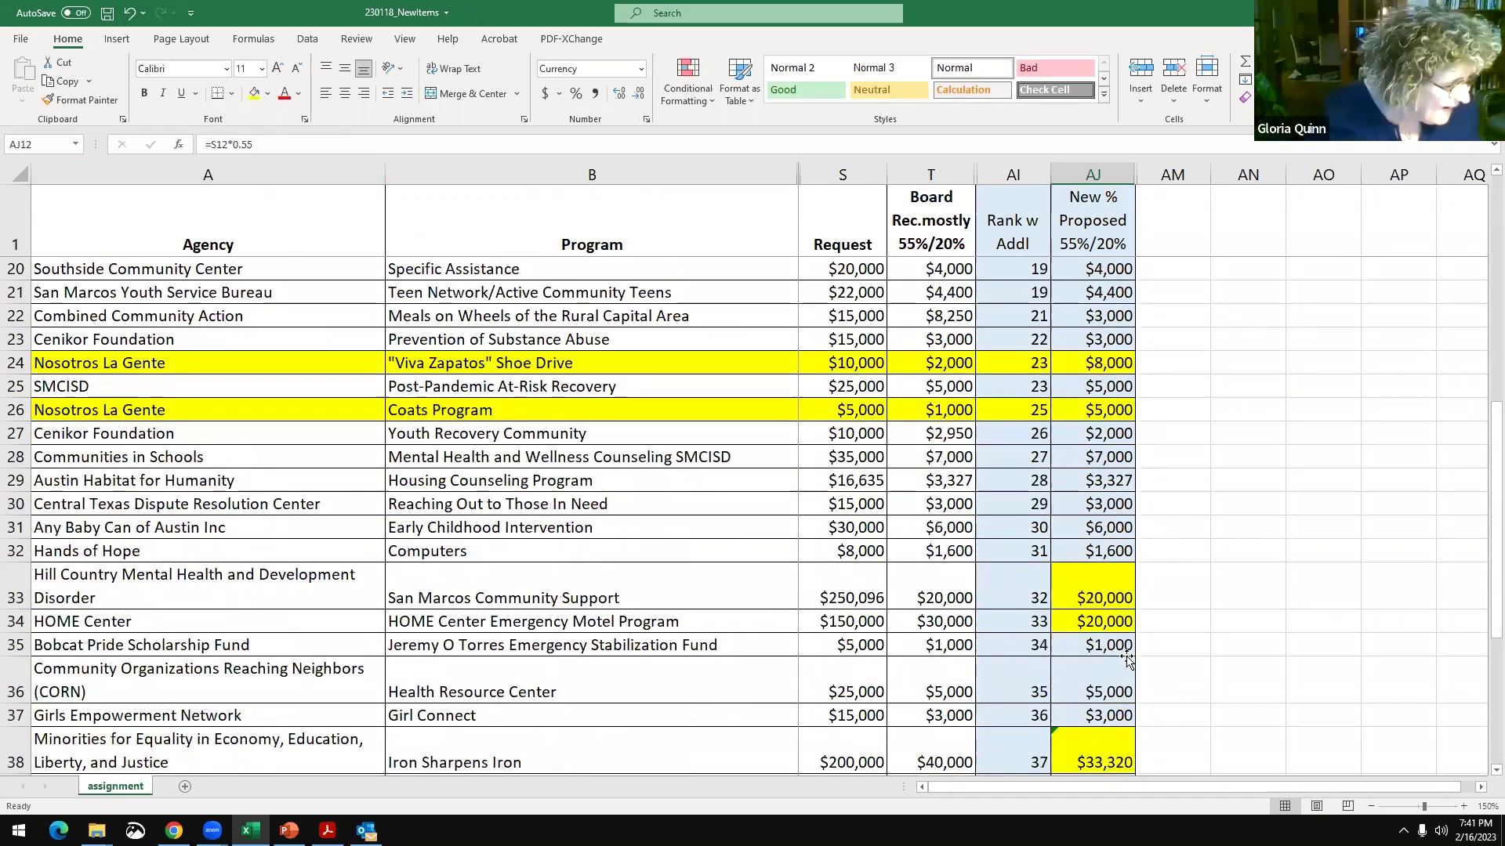
left_click(1119, 651)
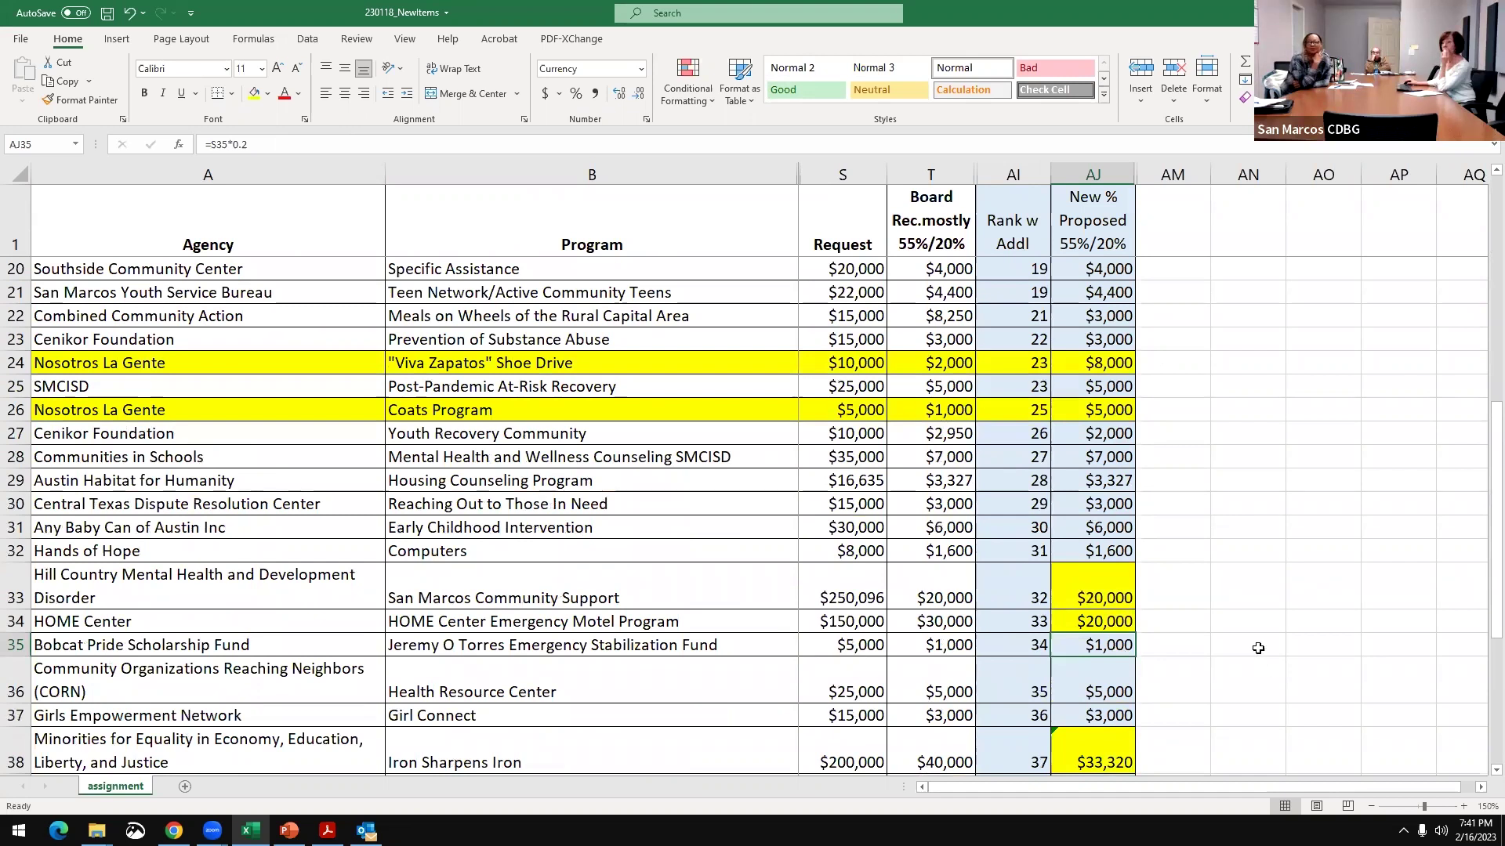
left_click(296, 139)
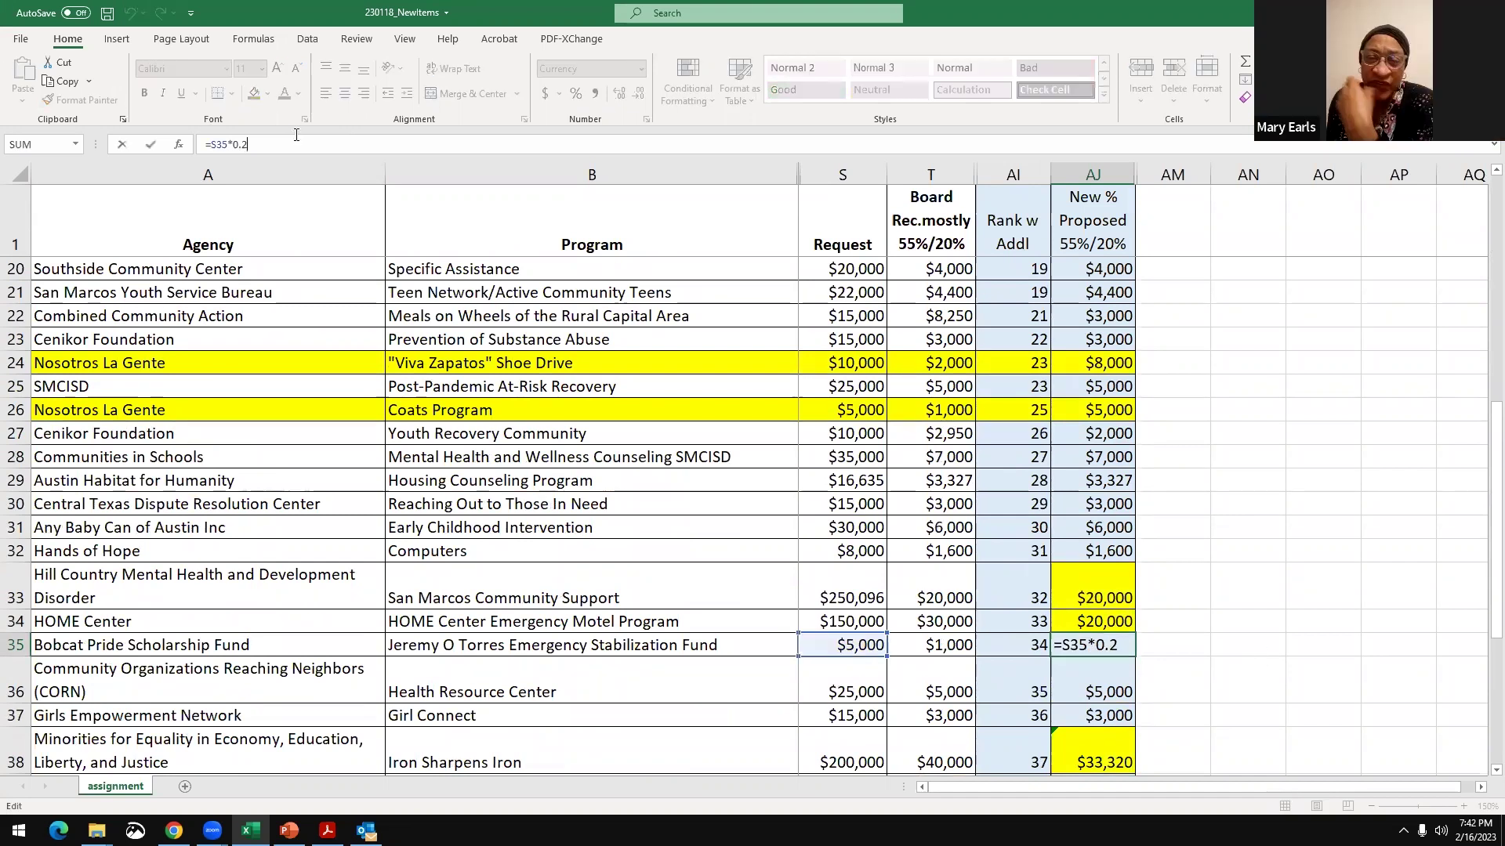
type("+4000")
key("Return")
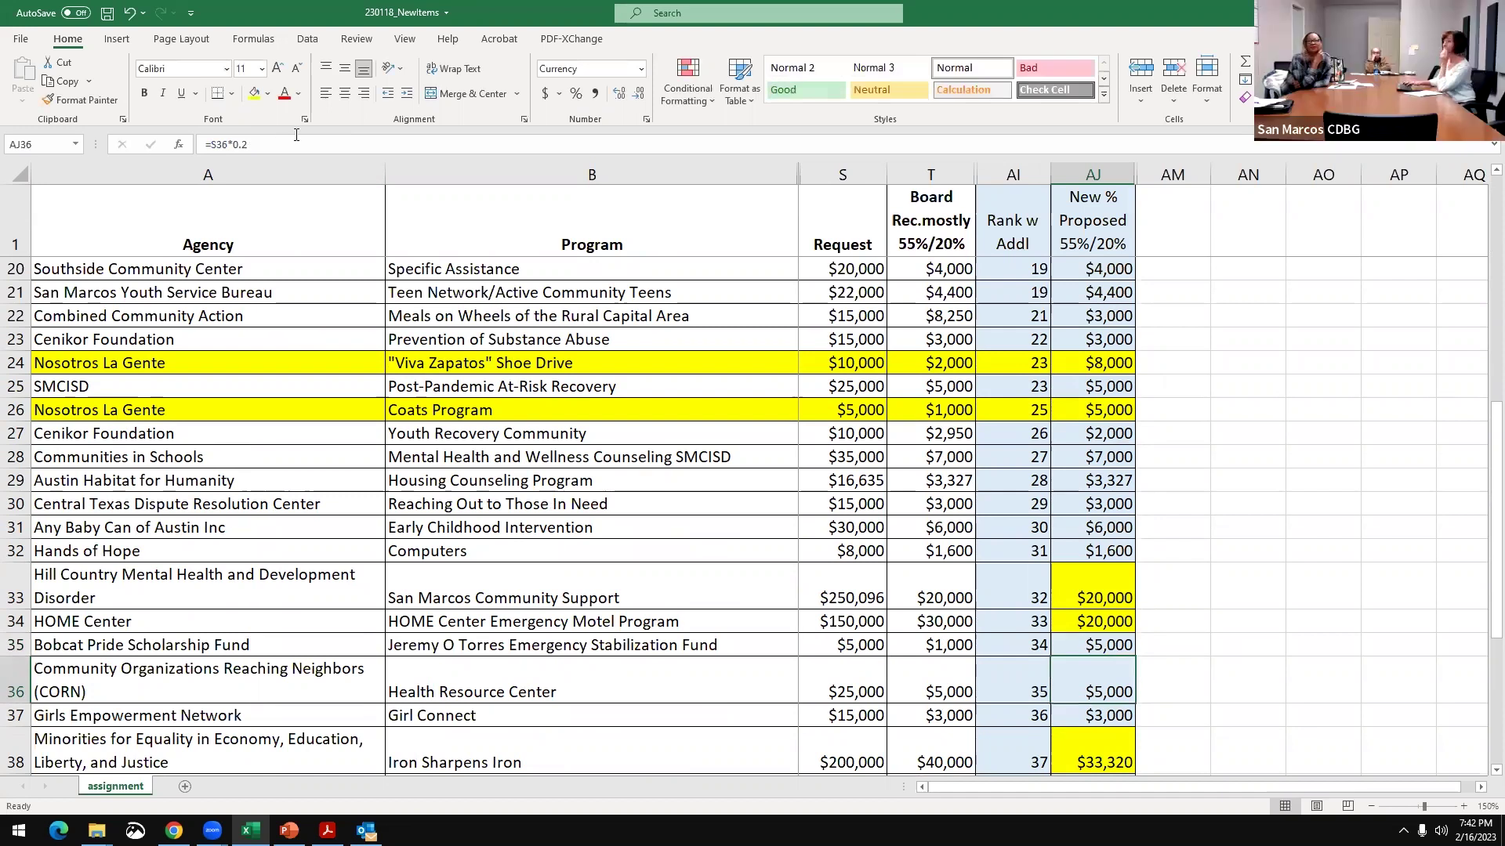
- Highlight the Bobcat Pride Scholarship Fund row in yellow from the Agency column through New % Proposed
left_click_drag(1062, 644, 235, 650)
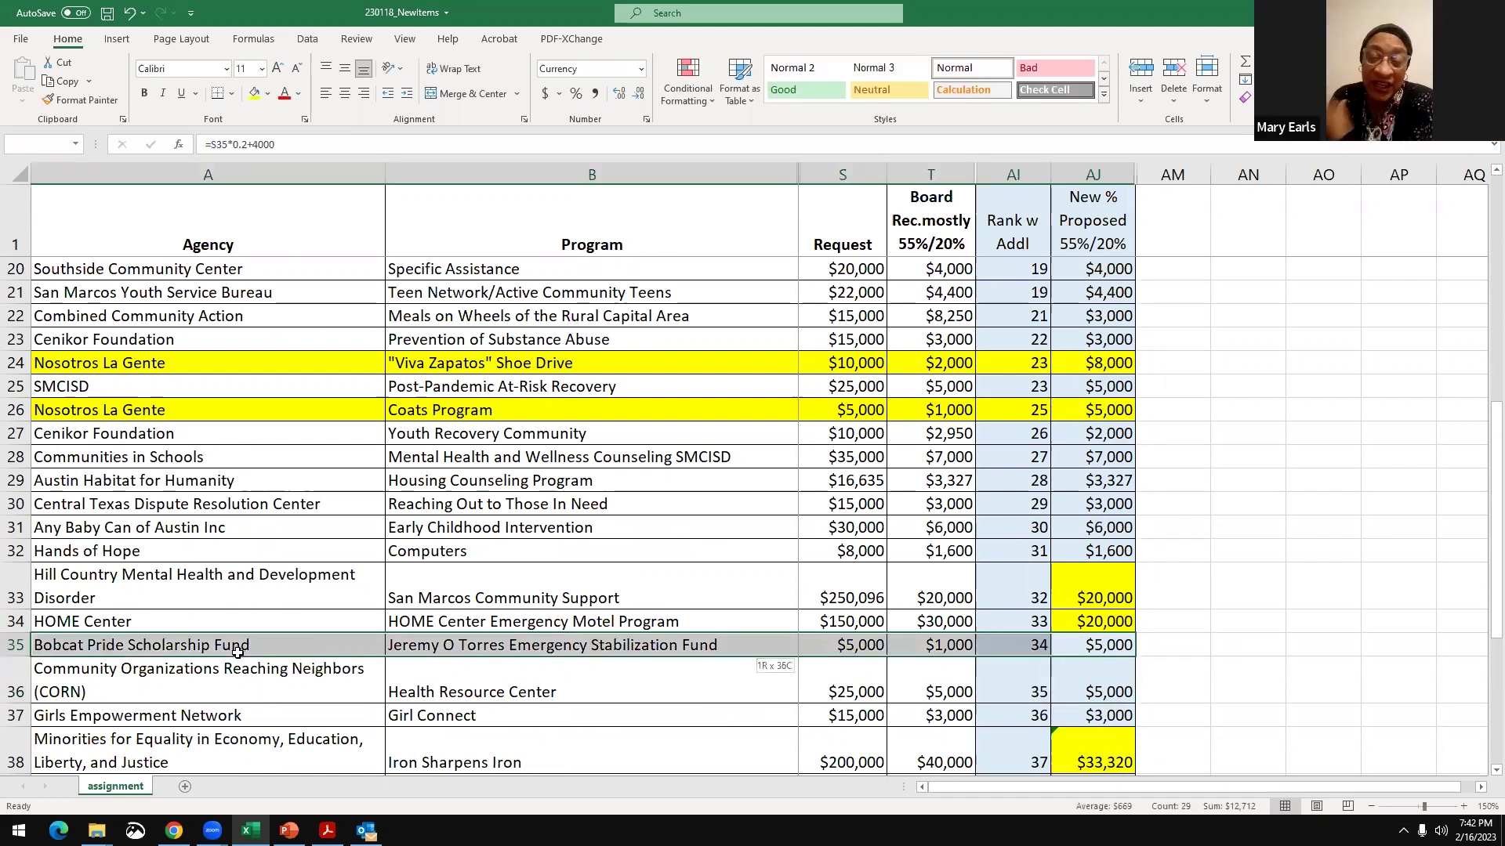
left_click(254, 93)
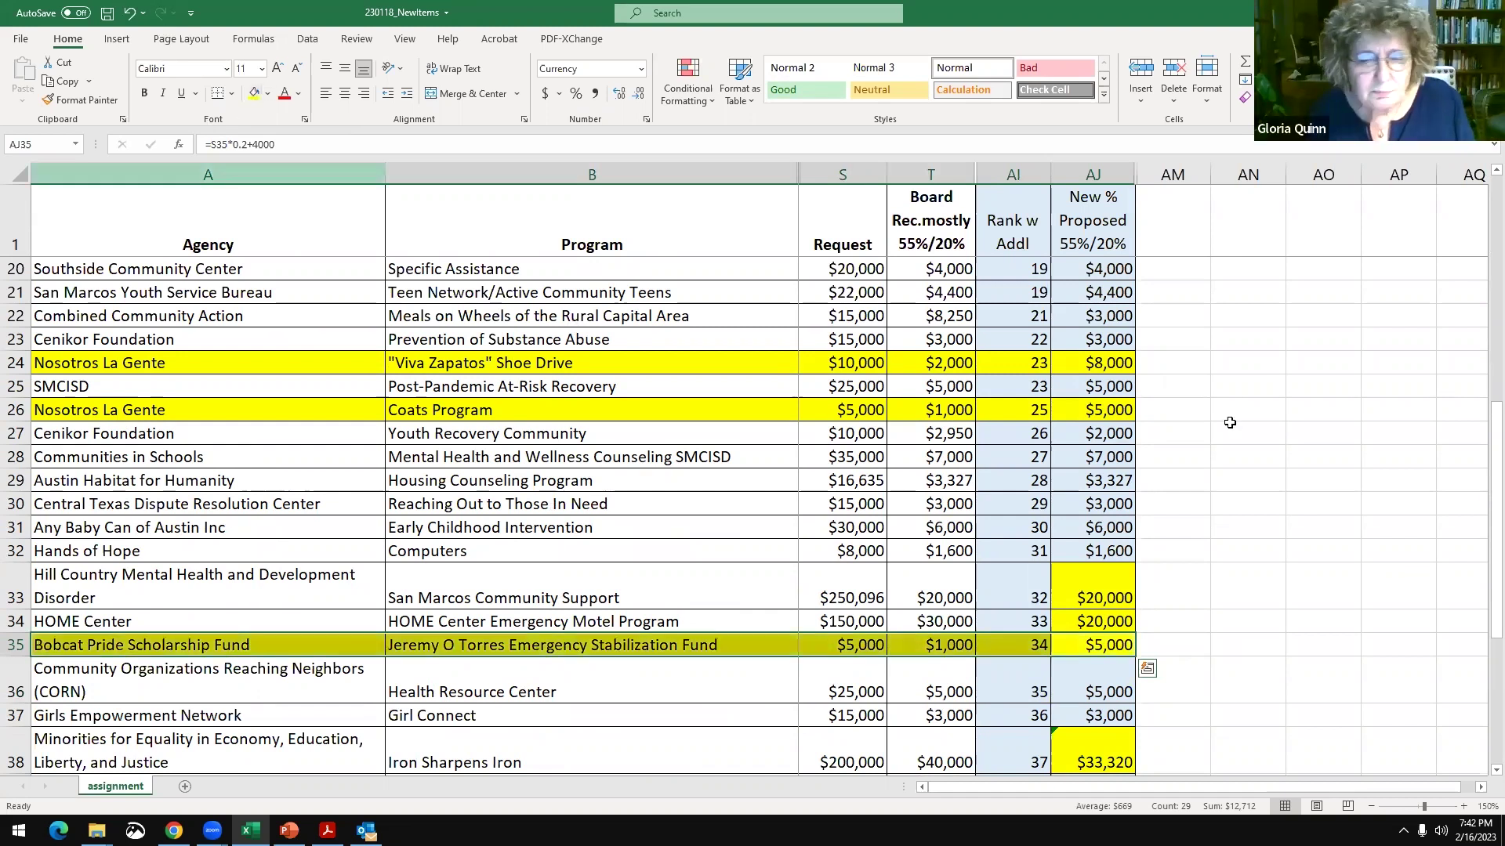
left_click(1249, 494)
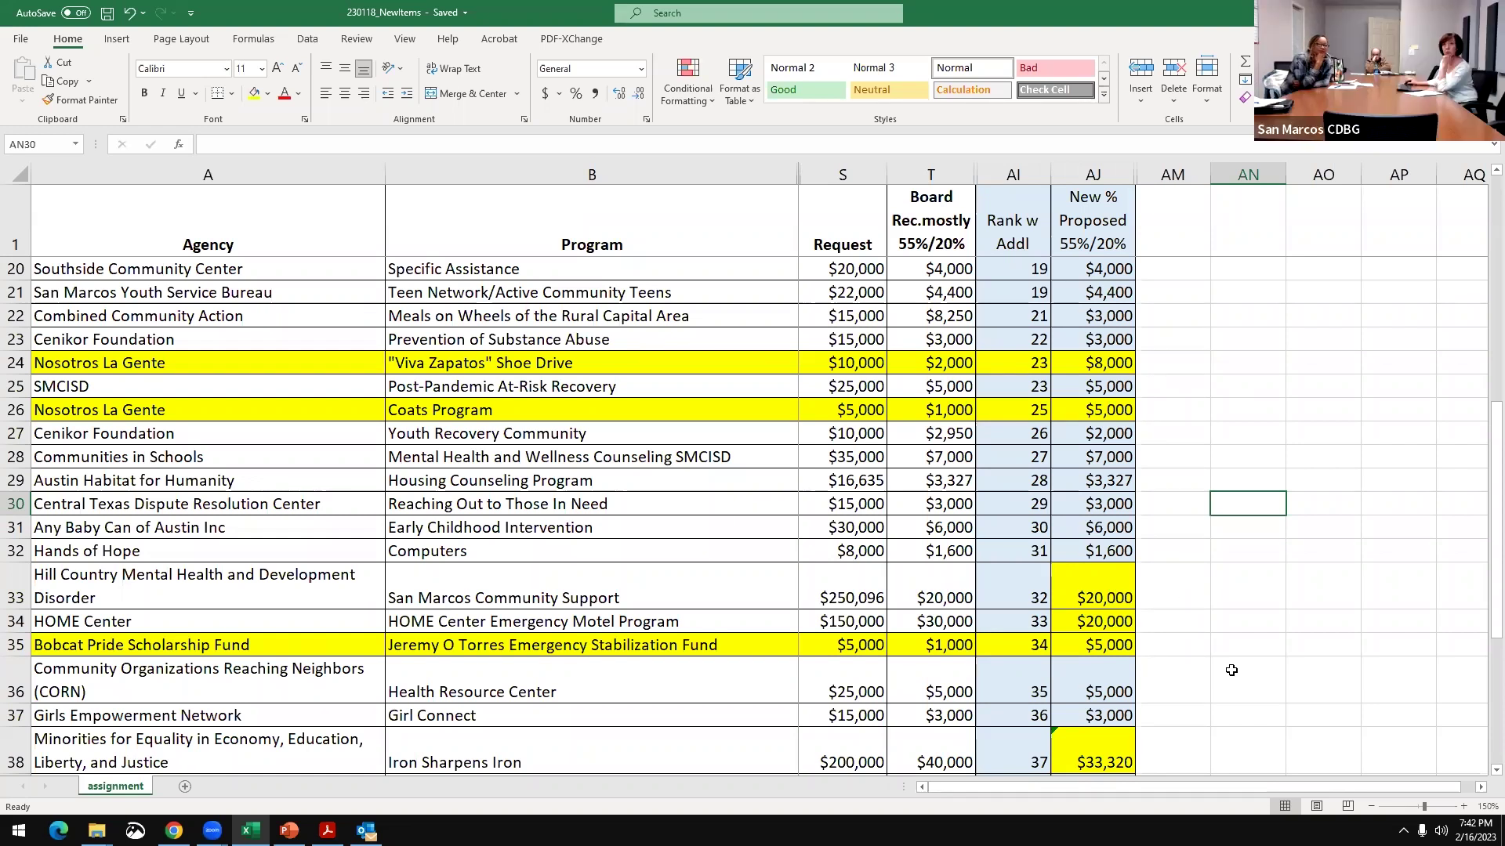
- Highlight the ACCEYSS Programs New % Proposed amount in yellow
scroll(1219, 657, "down", 2)
scroll(1219, 657, "up", 3)
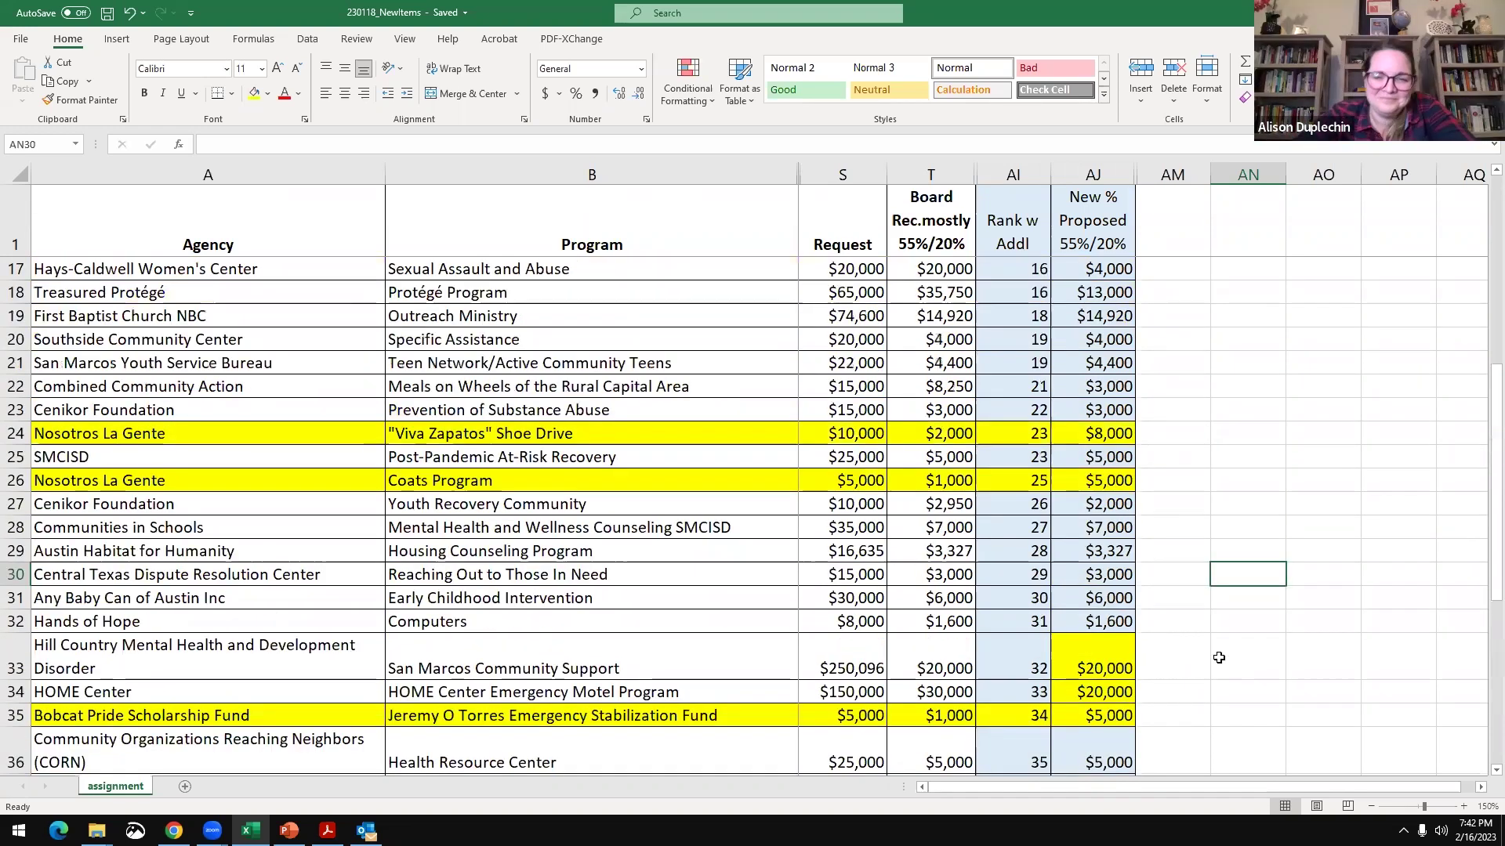
scroll(1217, 645, "up", 1)
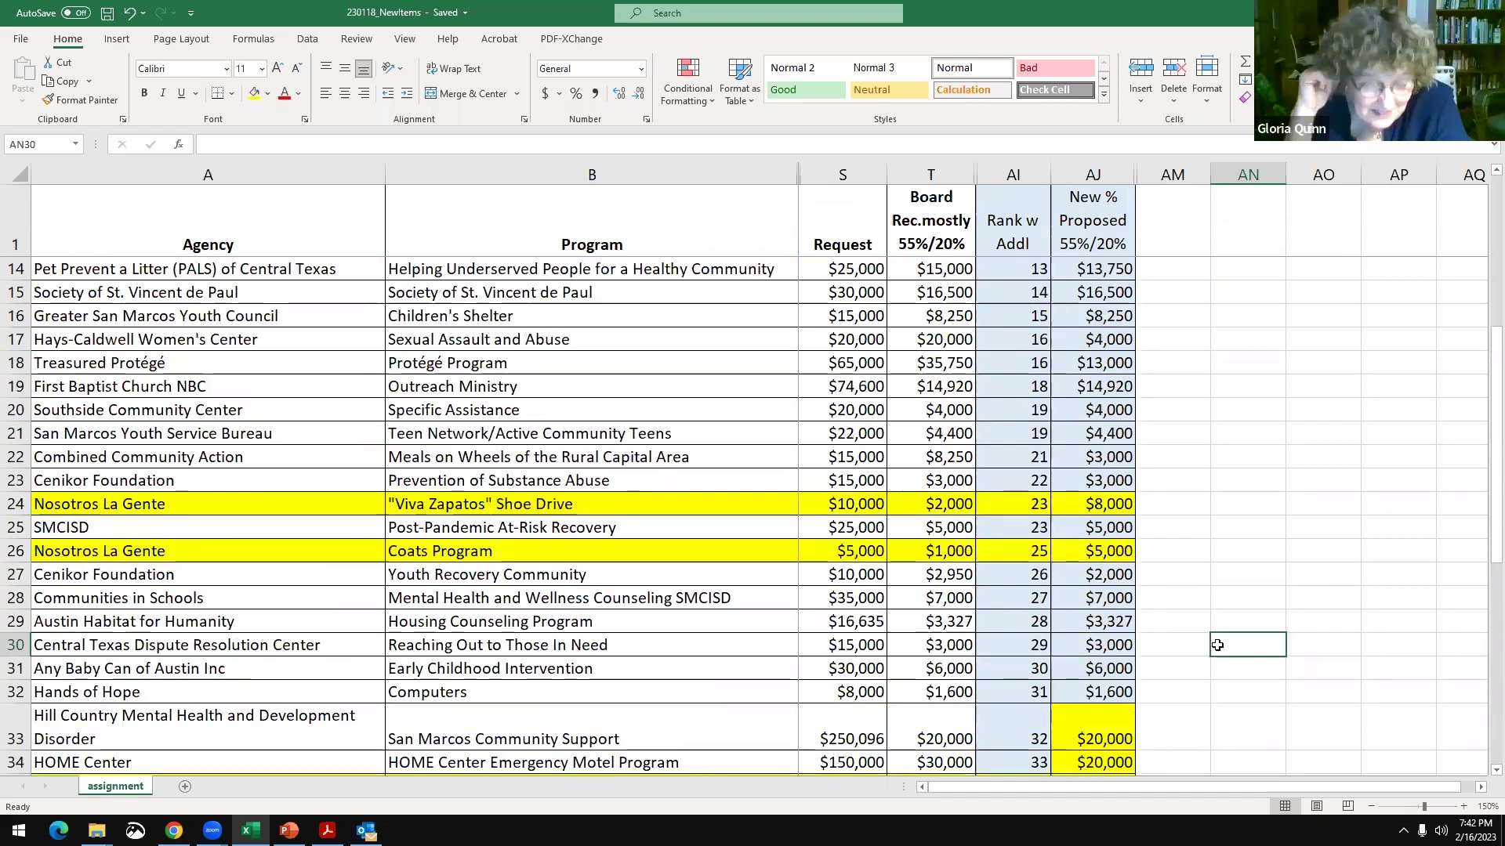
scroll(1301, 637, "up", 2)
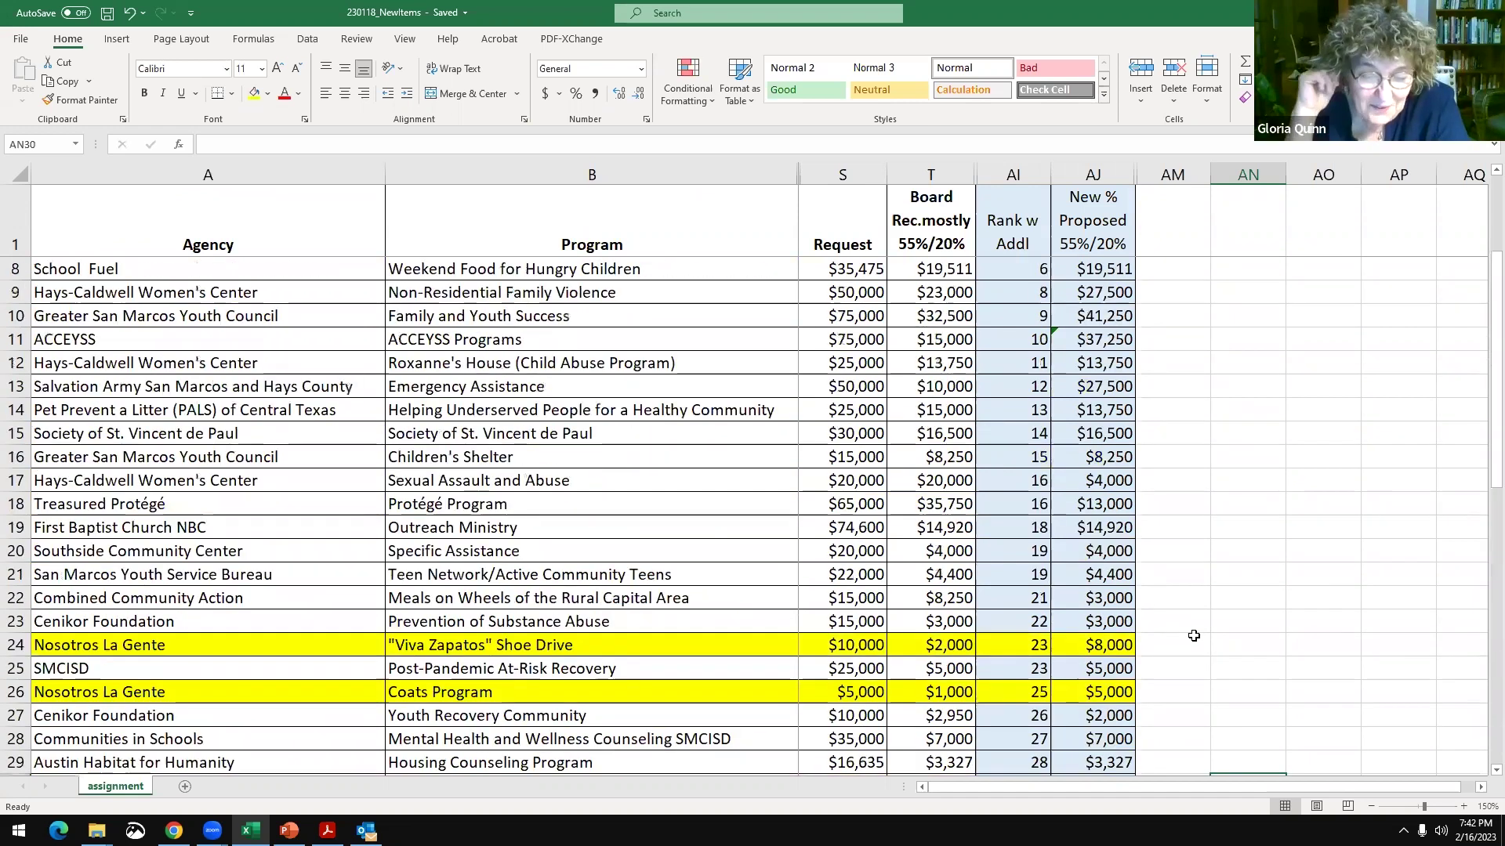
left_click(1070, 345)
left_click(258, 101)
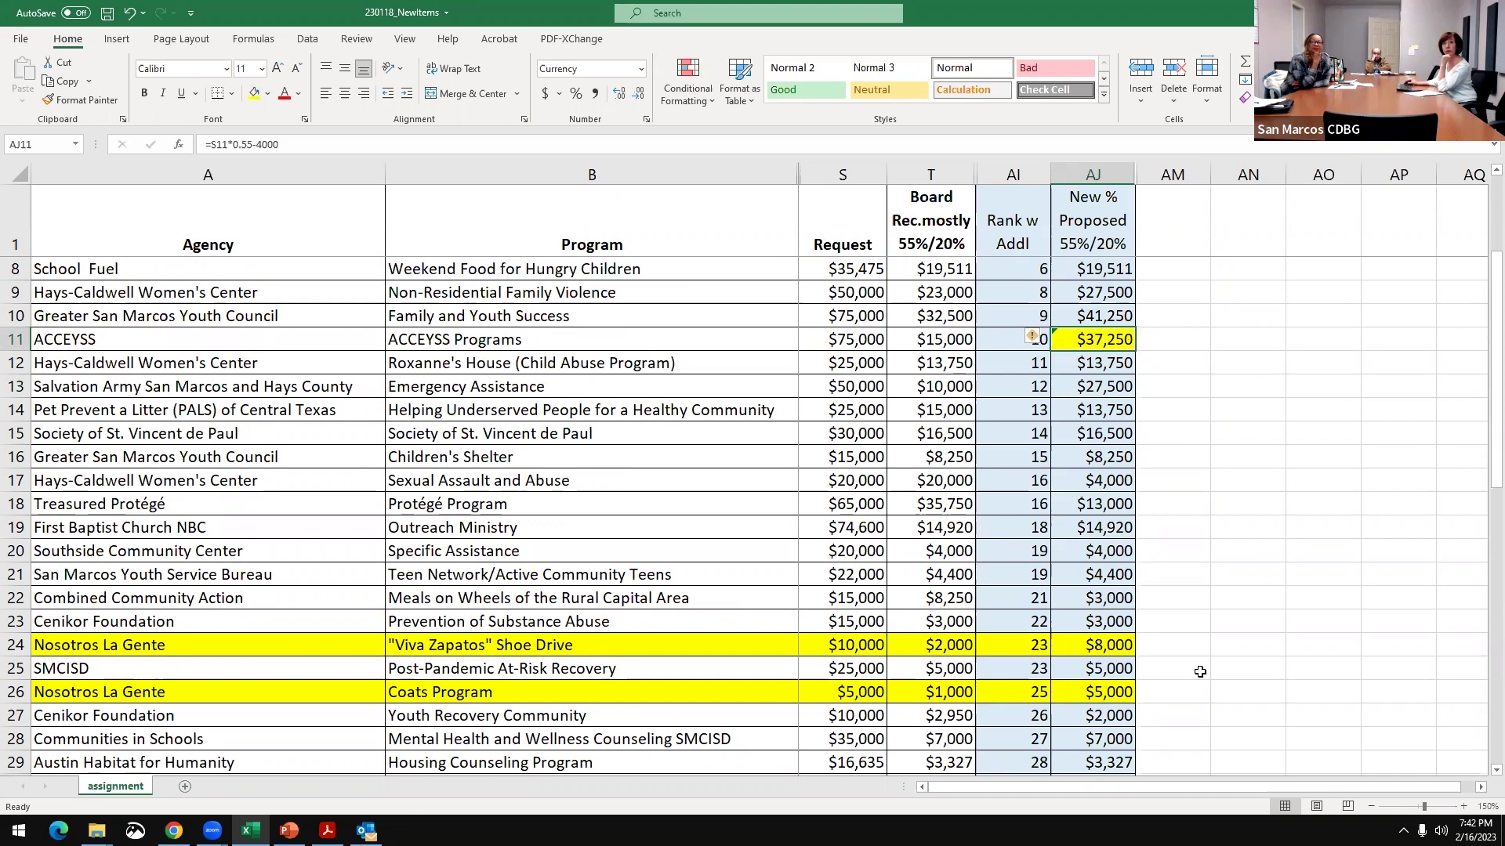
- Sort the agency rows, header row included in the selection, by New % Proposed from smallest to largest
scroll(1192, 671, "down", 3)
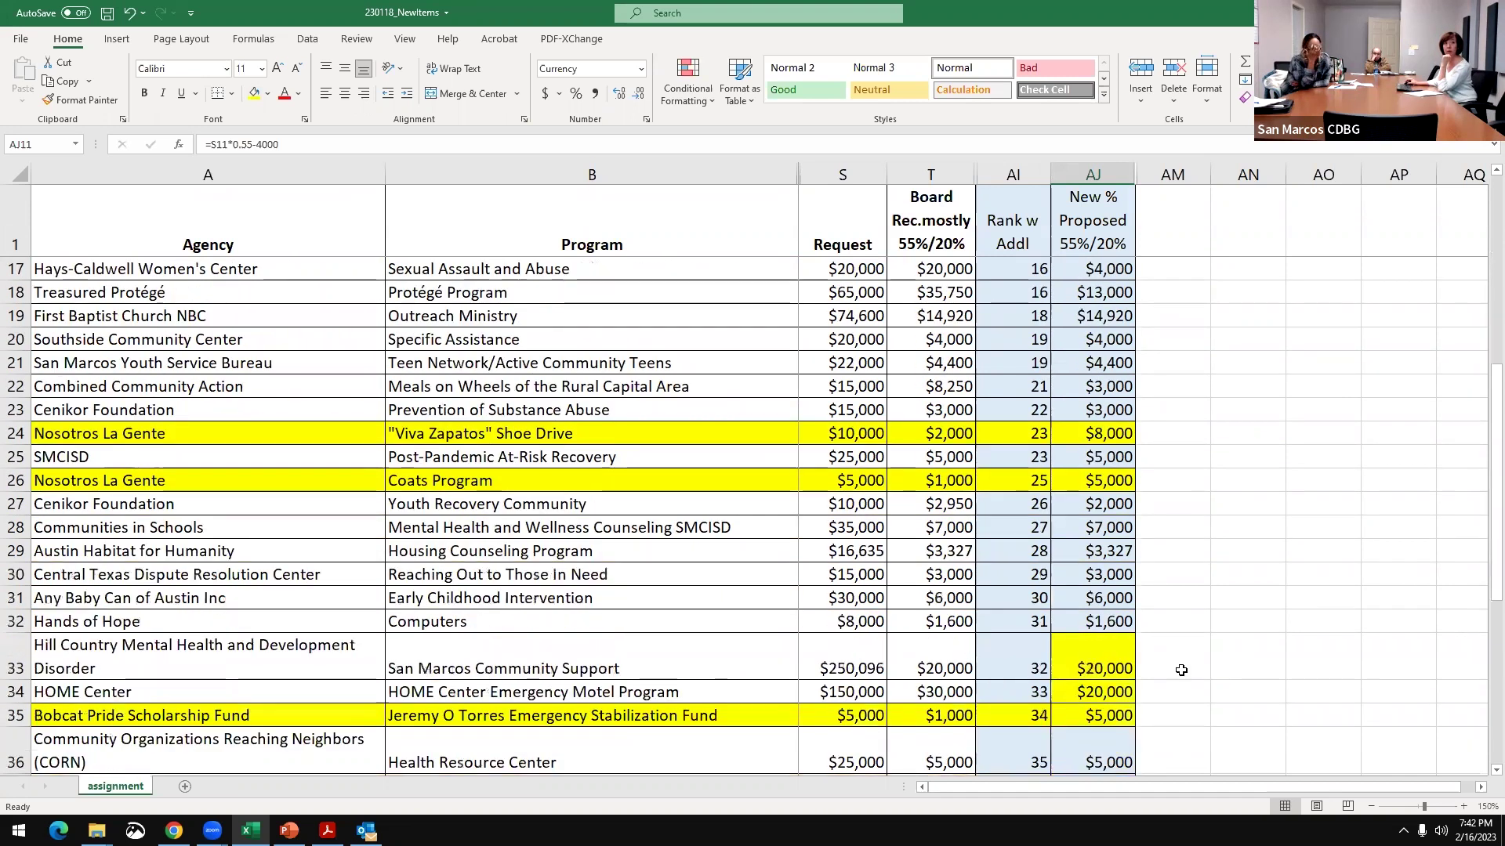
left_click(1150, 715)
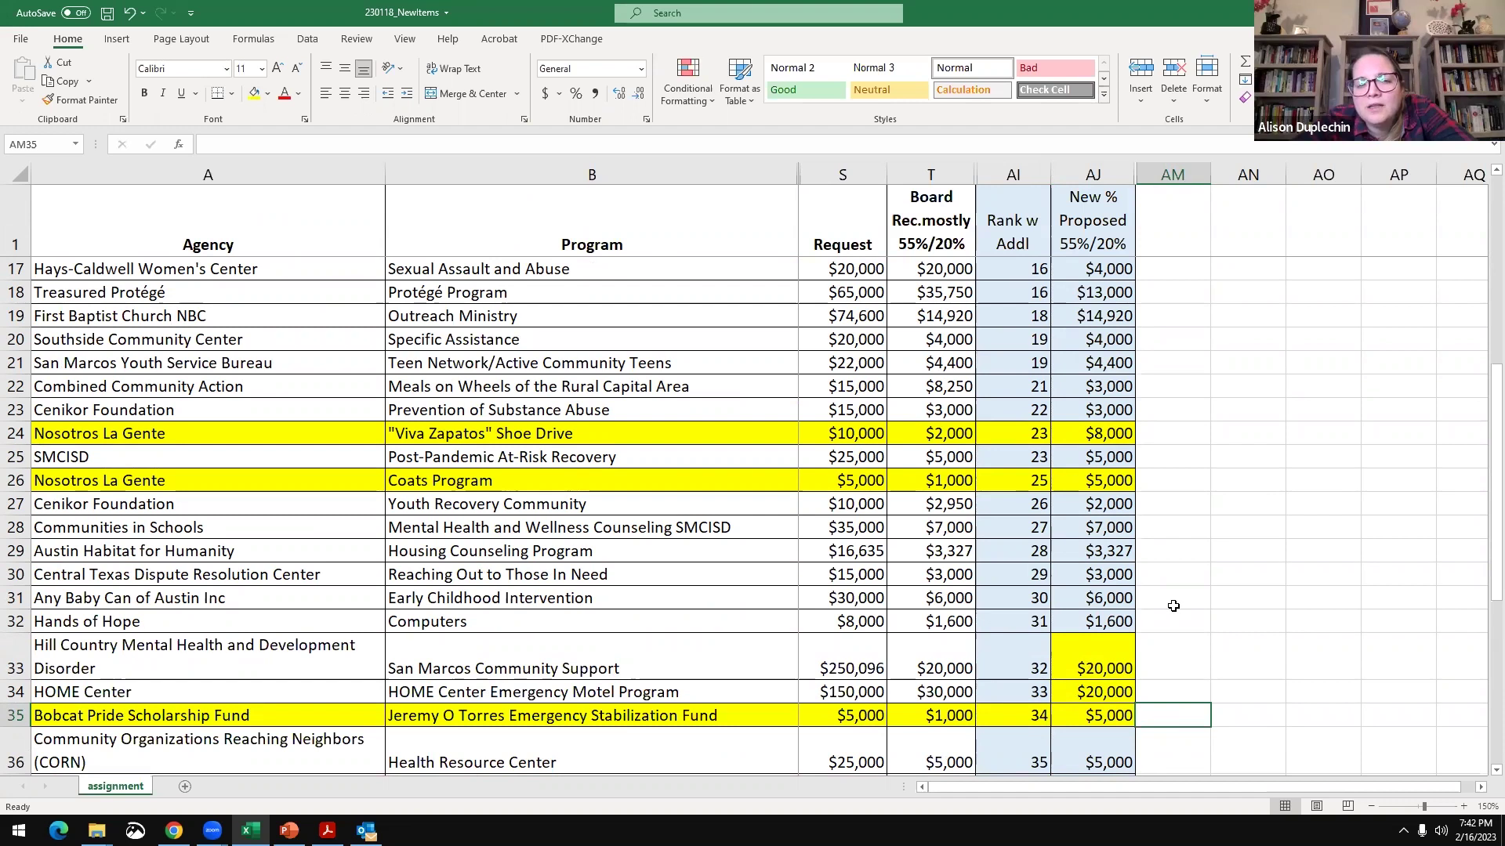
scroll(1173, 605, "down", 2)
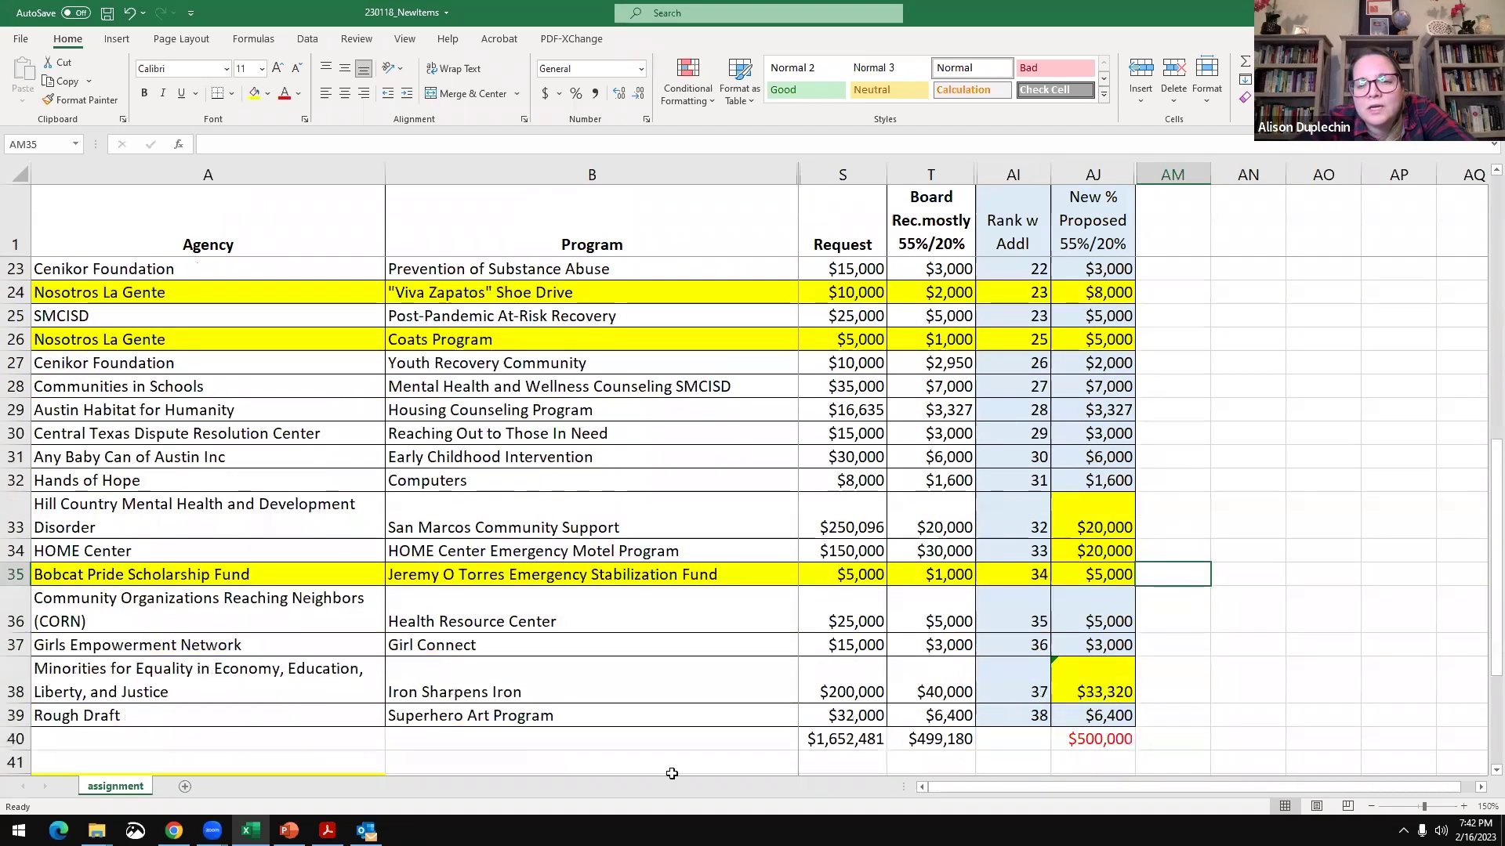
left_click_drag(12, 715, 18, 171)
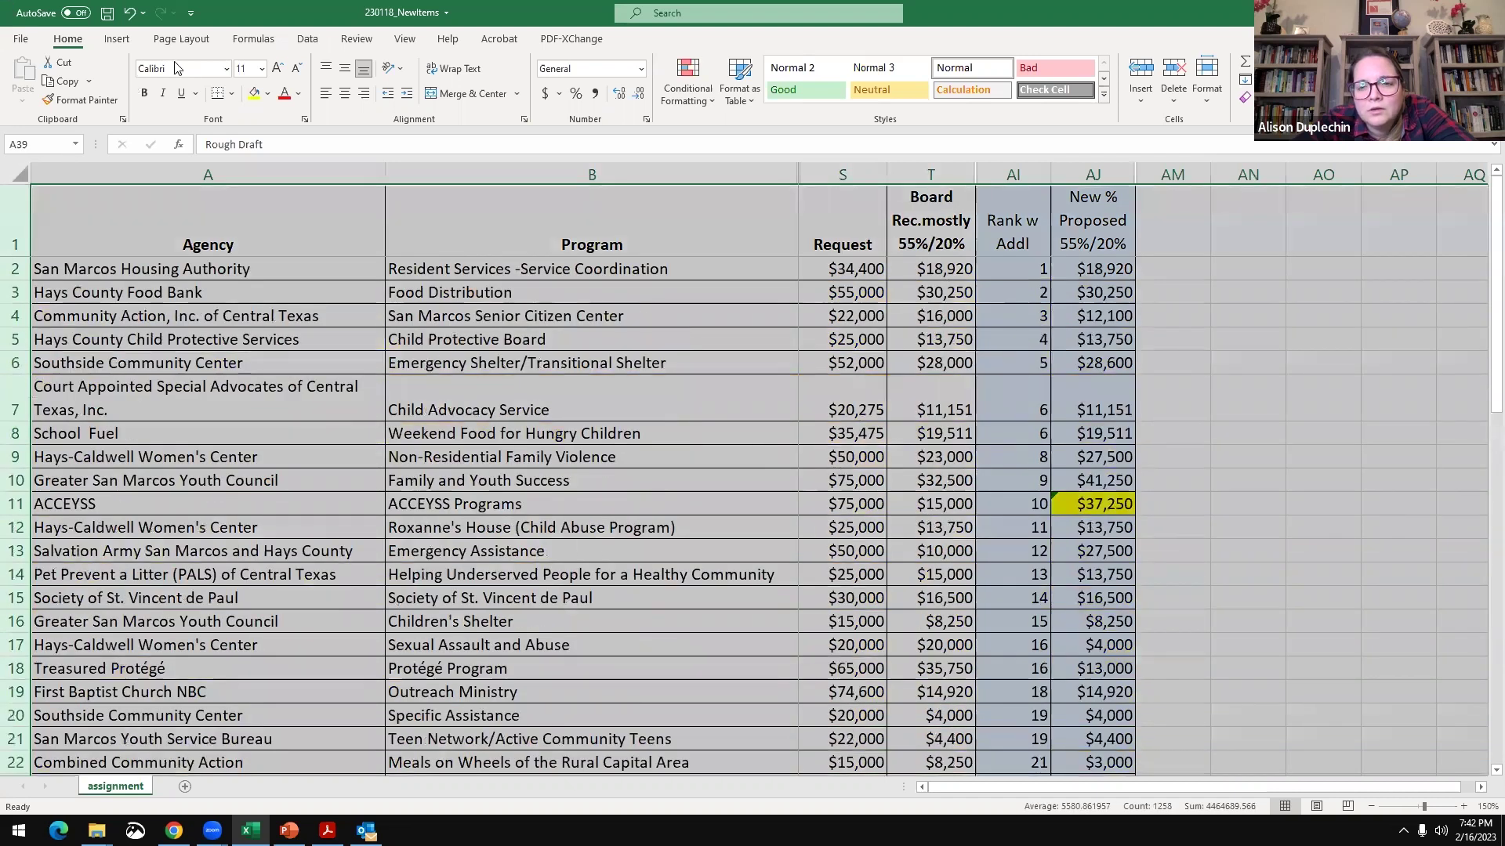
left_click(309, 43)
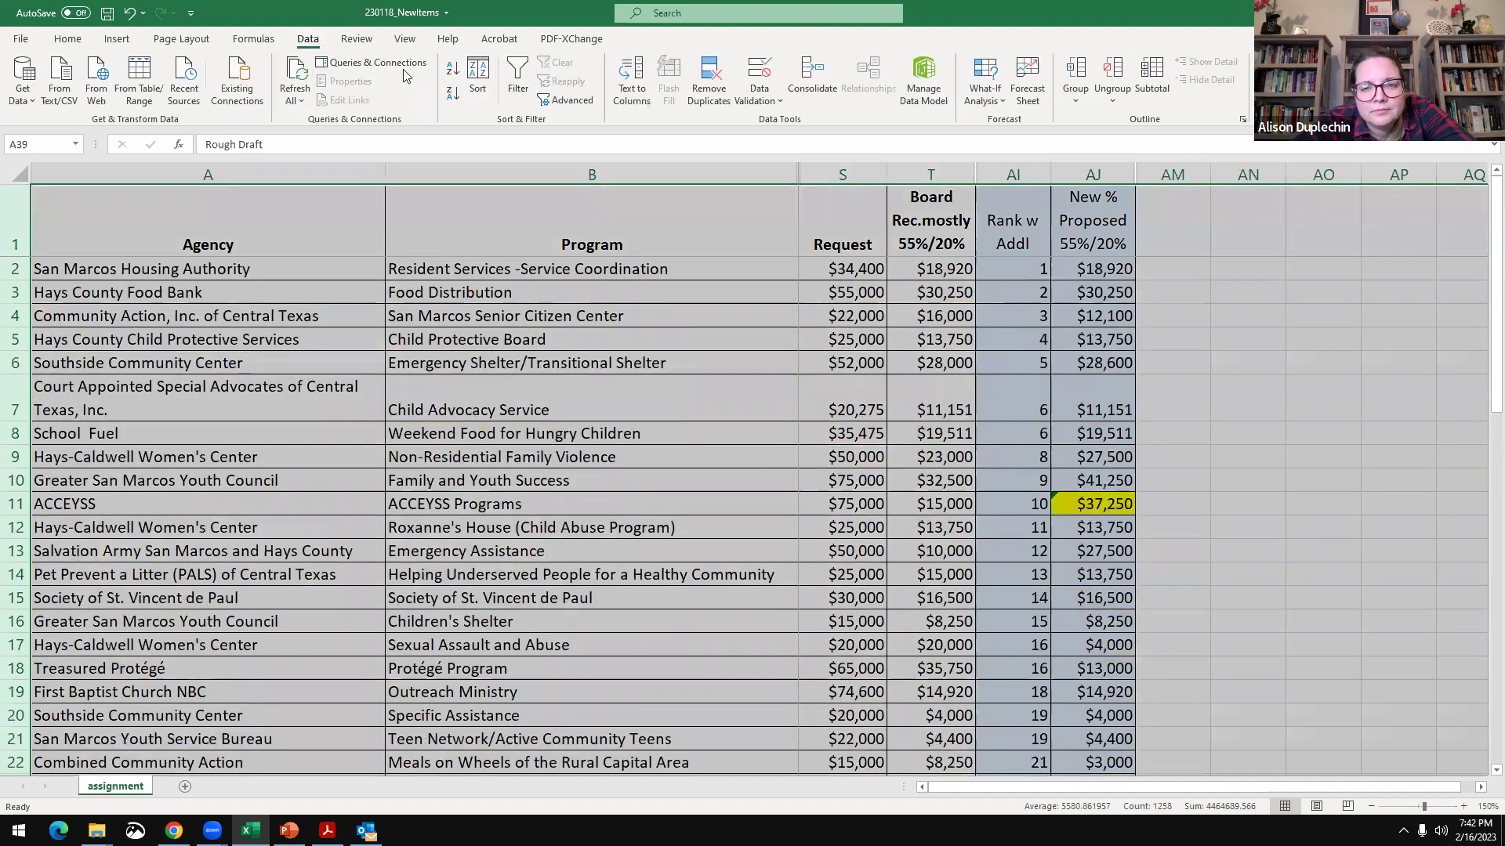
left_click(478, 78)
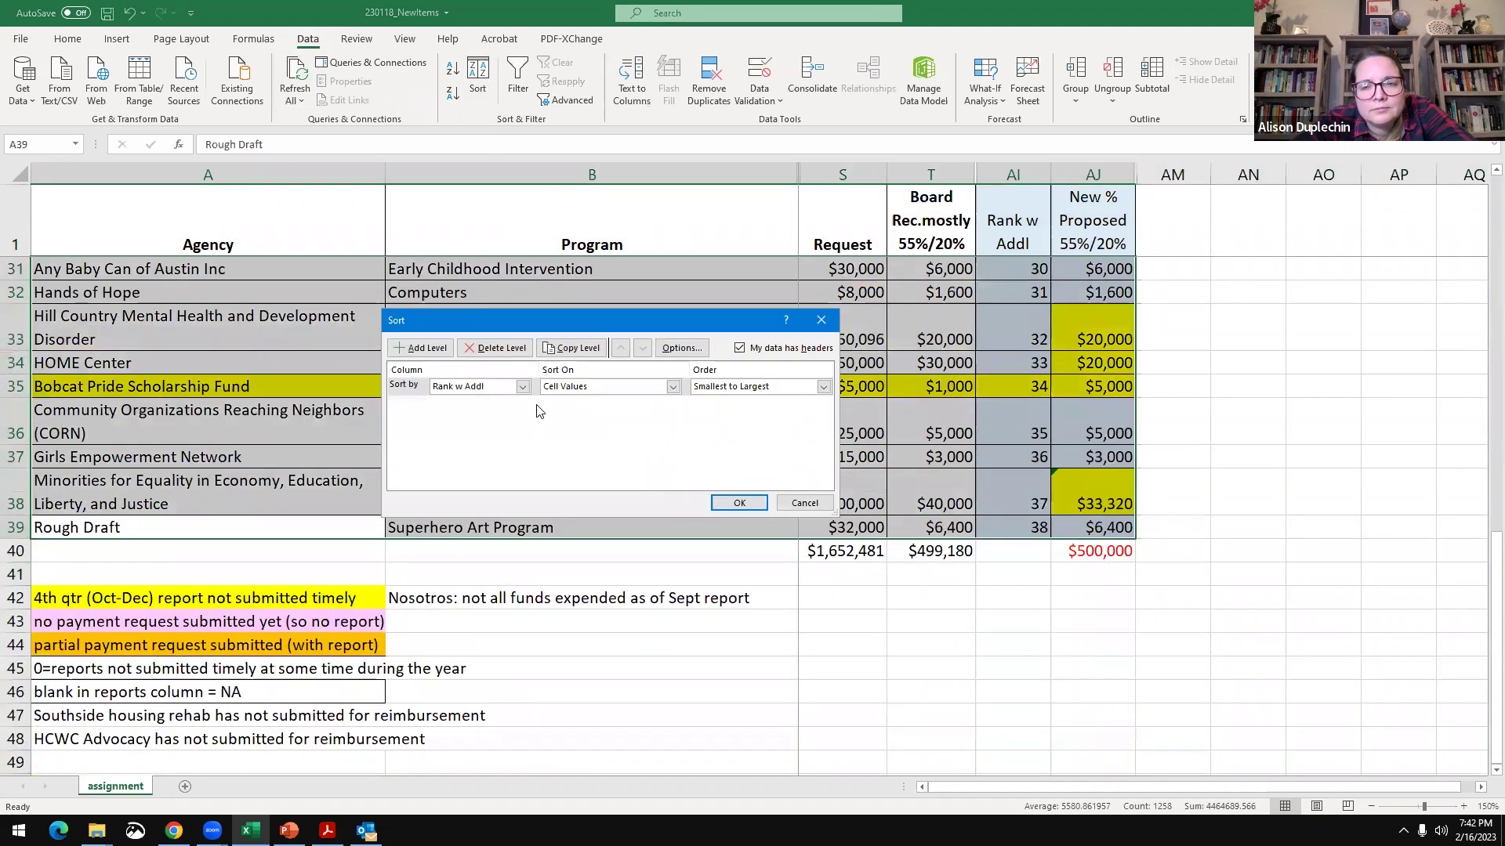
left_click(522, 386)
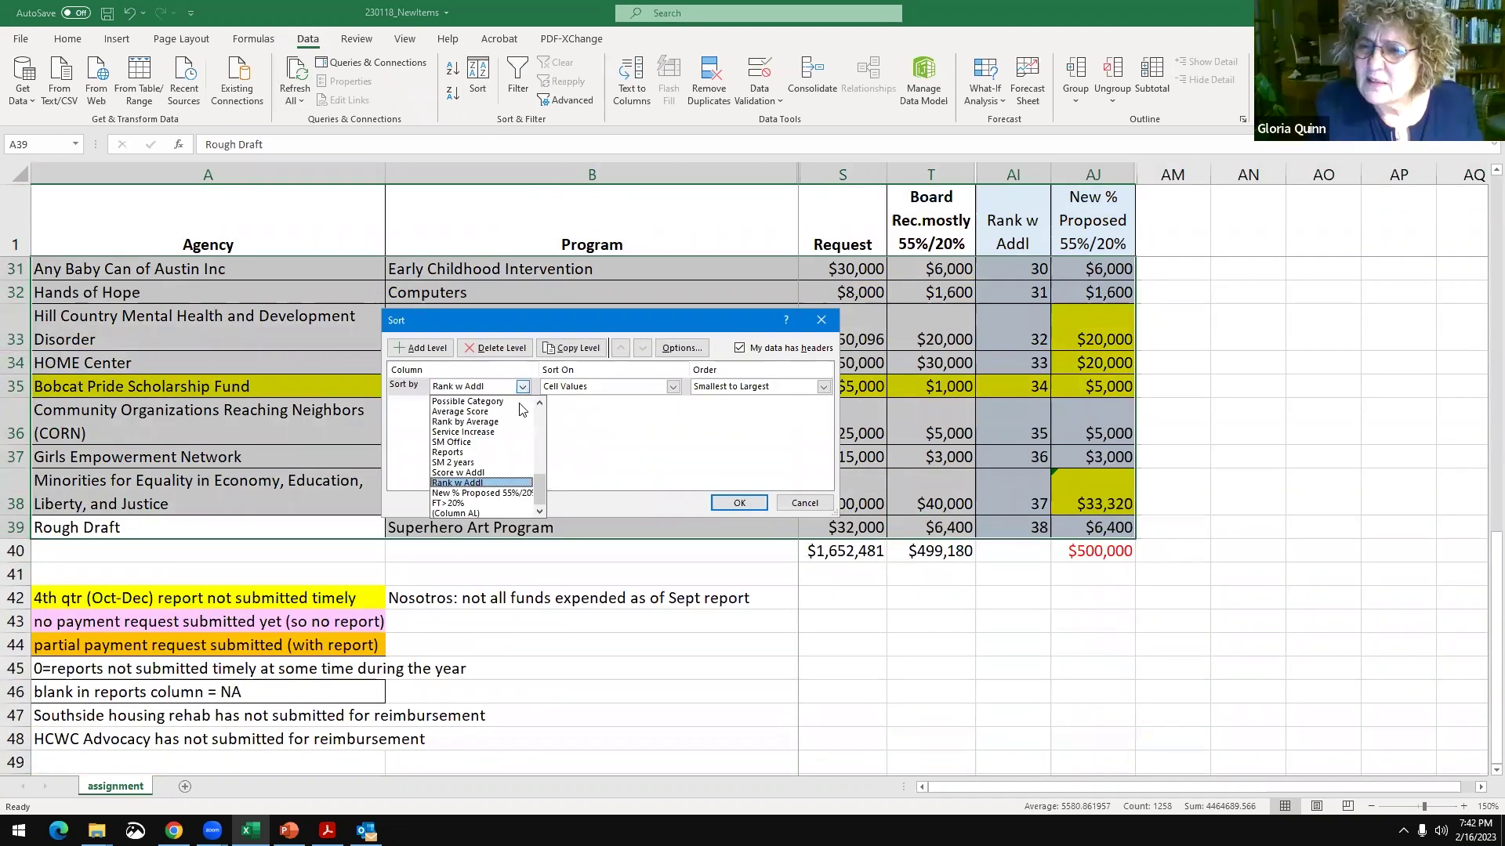
left_click(490, 494)
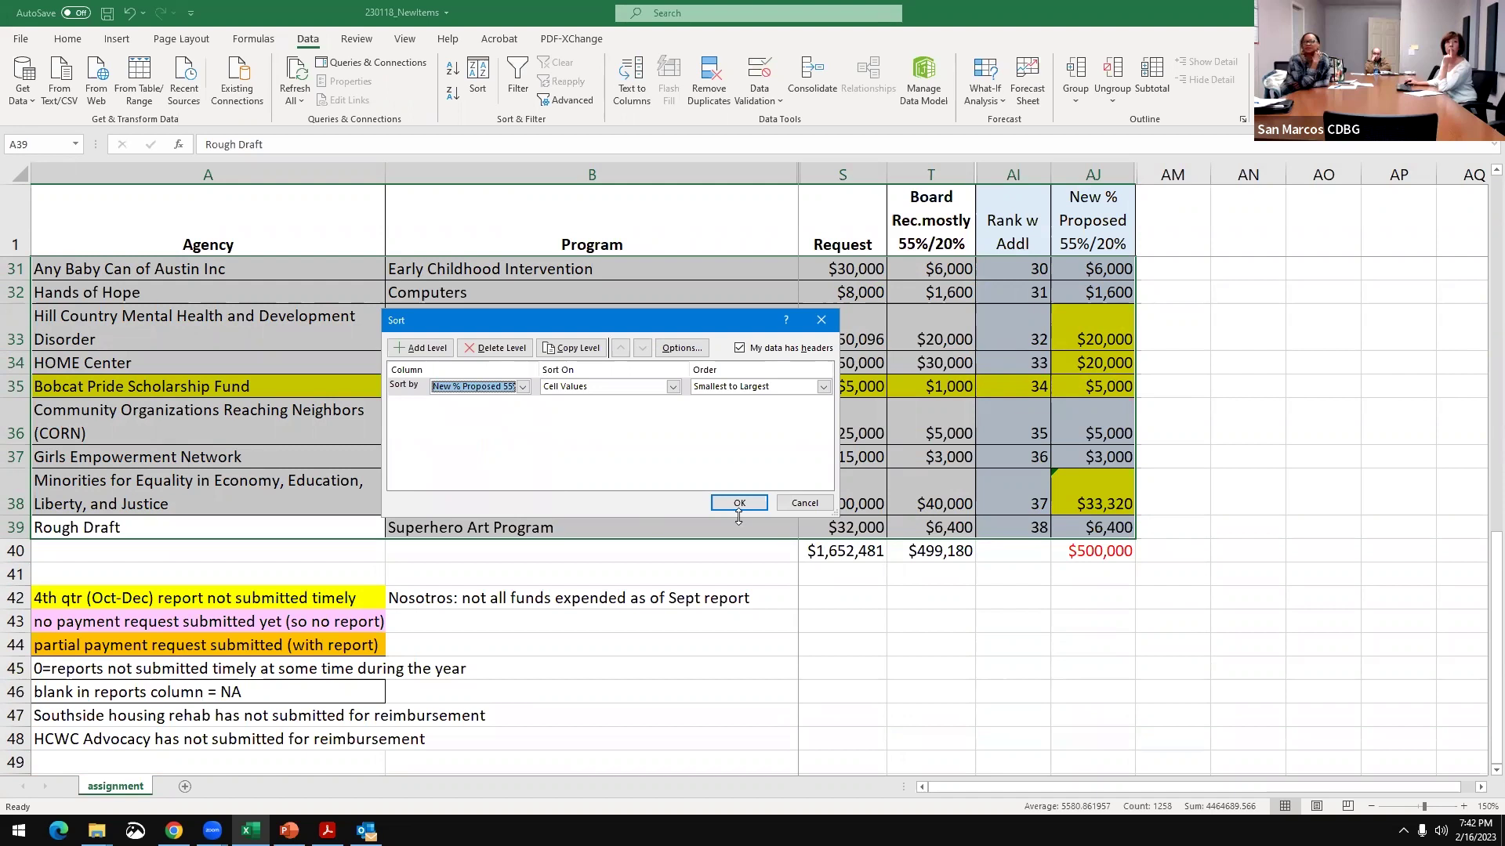
left_click(740, 504)
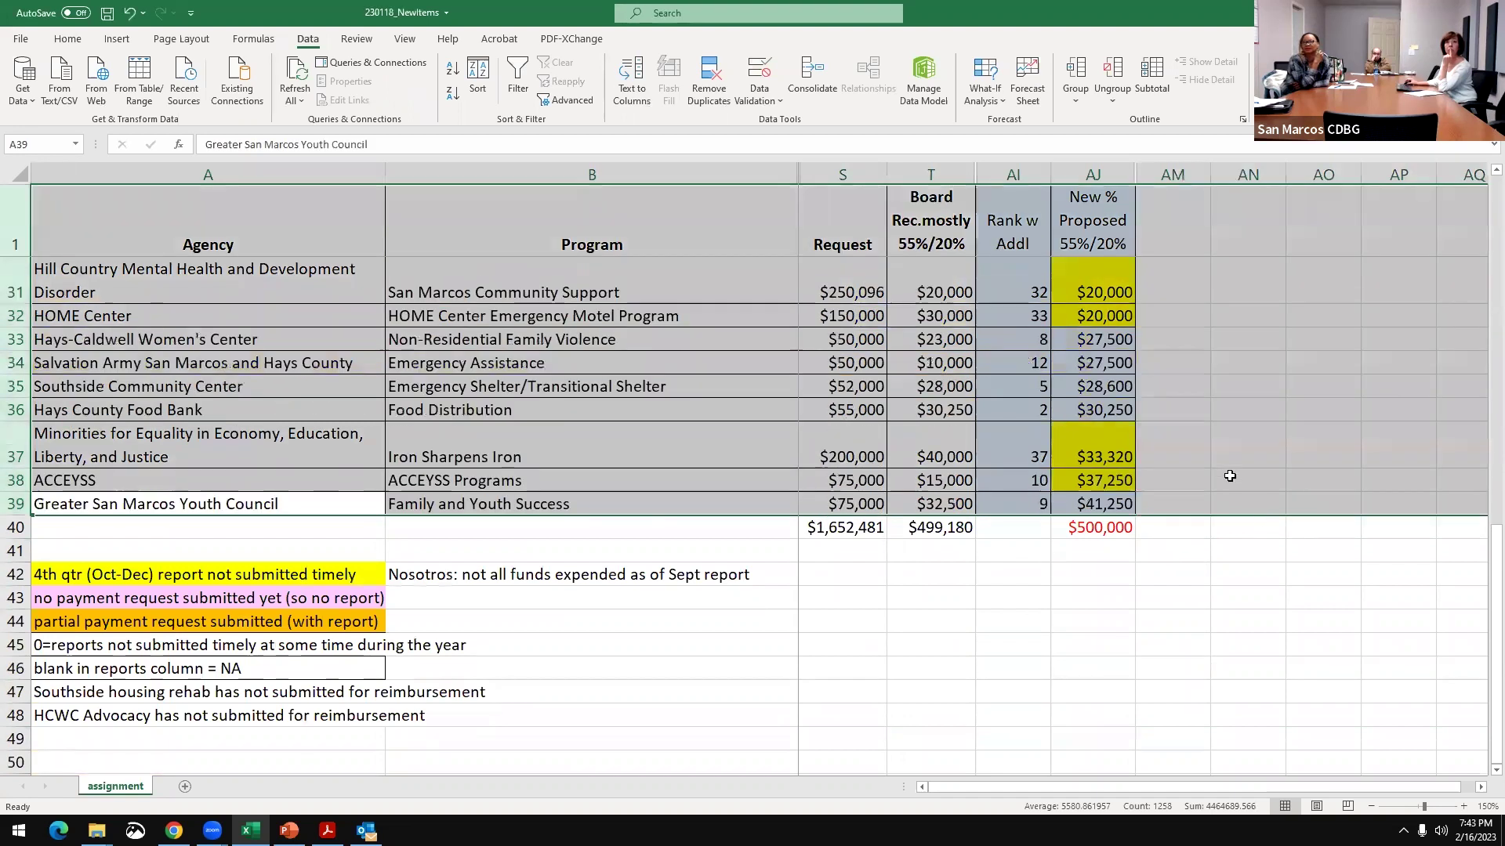
scroll(1230, 476, "up", 10)
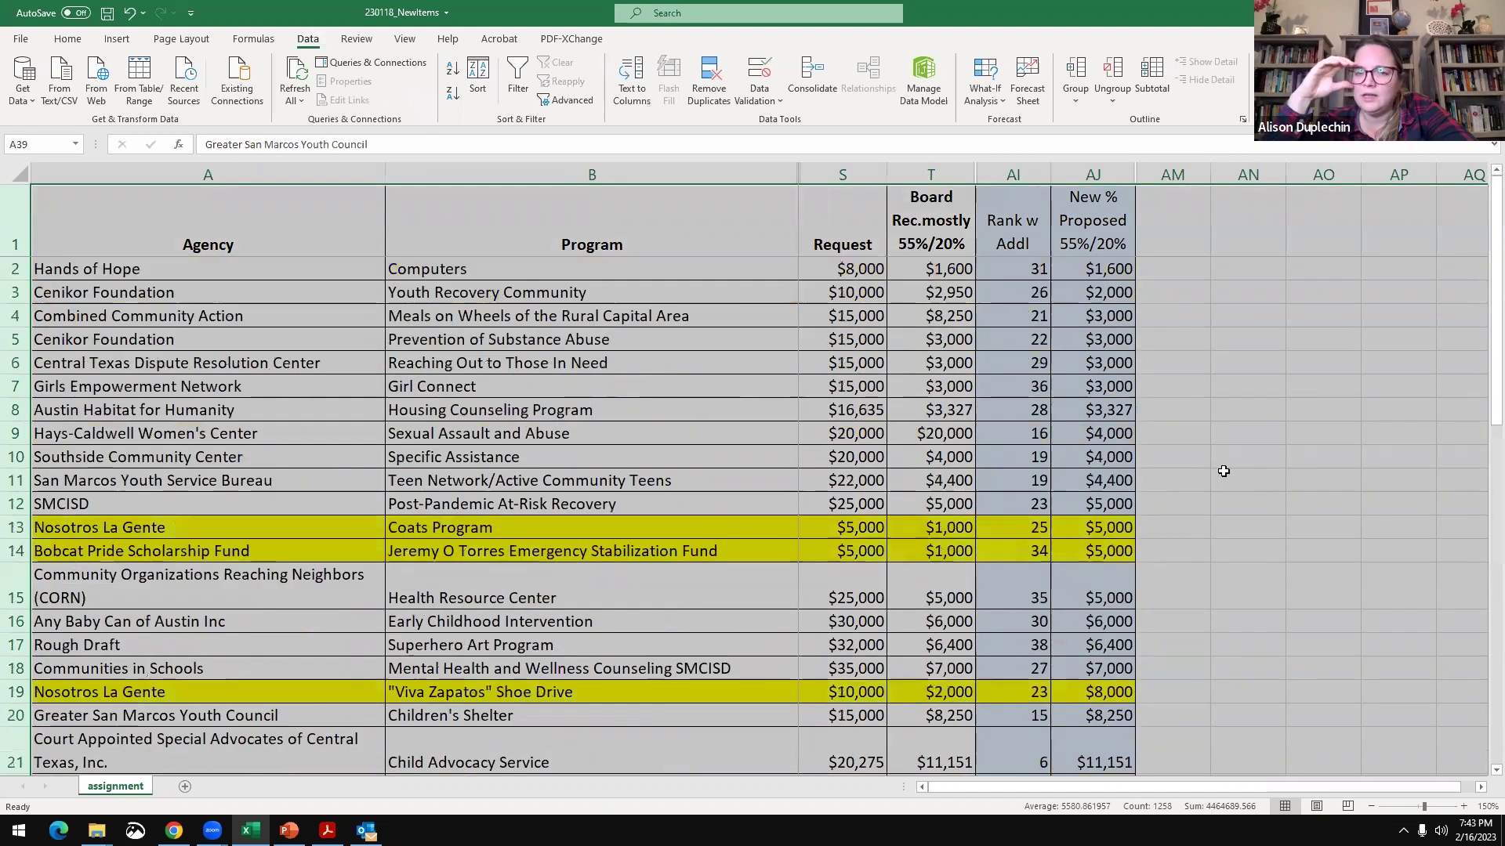
- Review the sorted proposals, marking out the School Fuel row and the Hays-Caldwell Women's Center Sexual Assault and Abuse row
left_click(1239, 394)
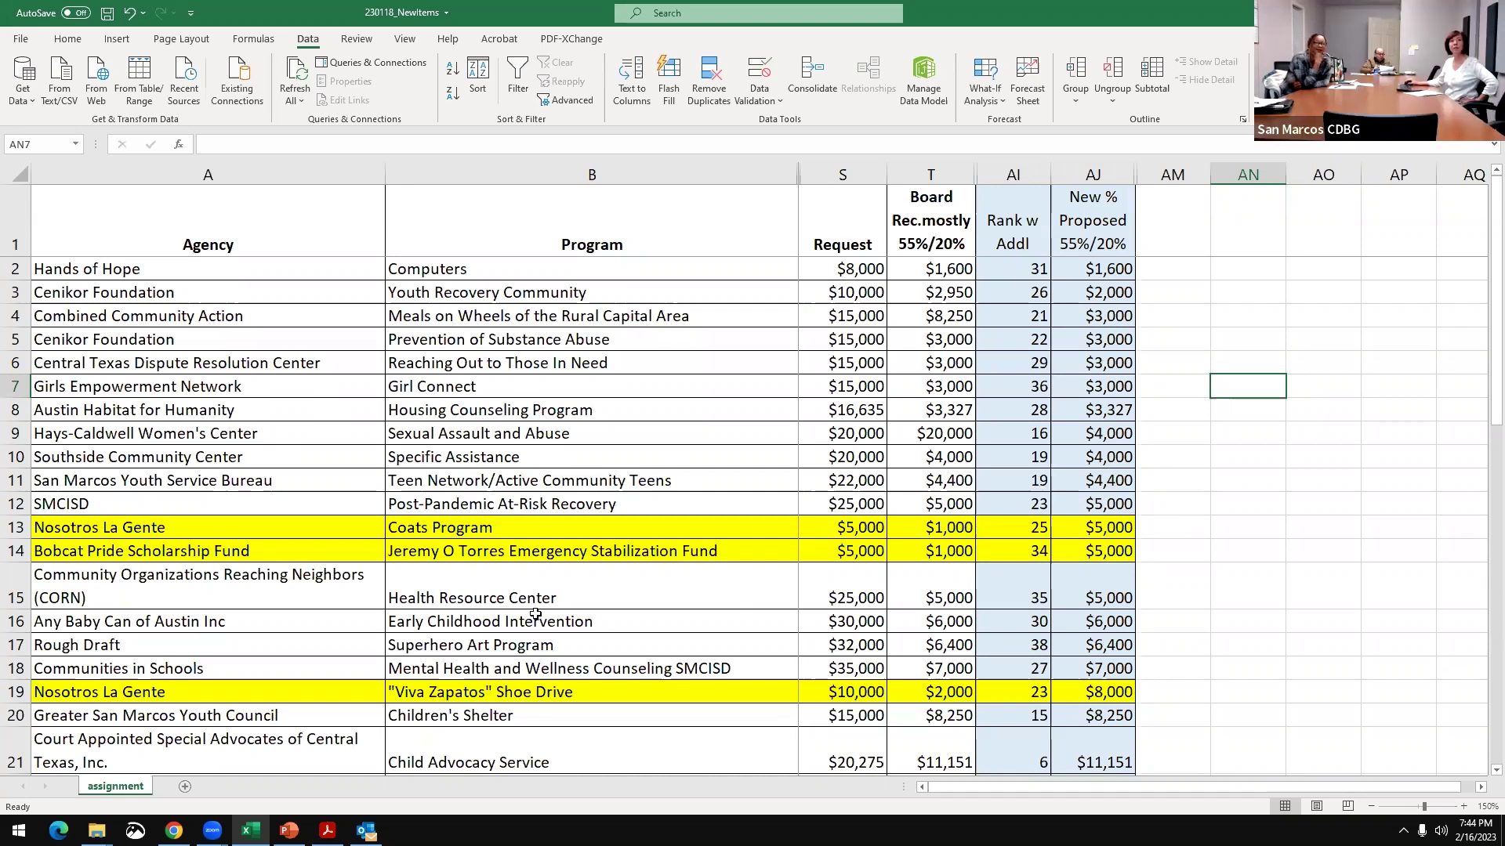
scroll(536, 615, "down", 1)
scroll(534, 612, "down", 1)
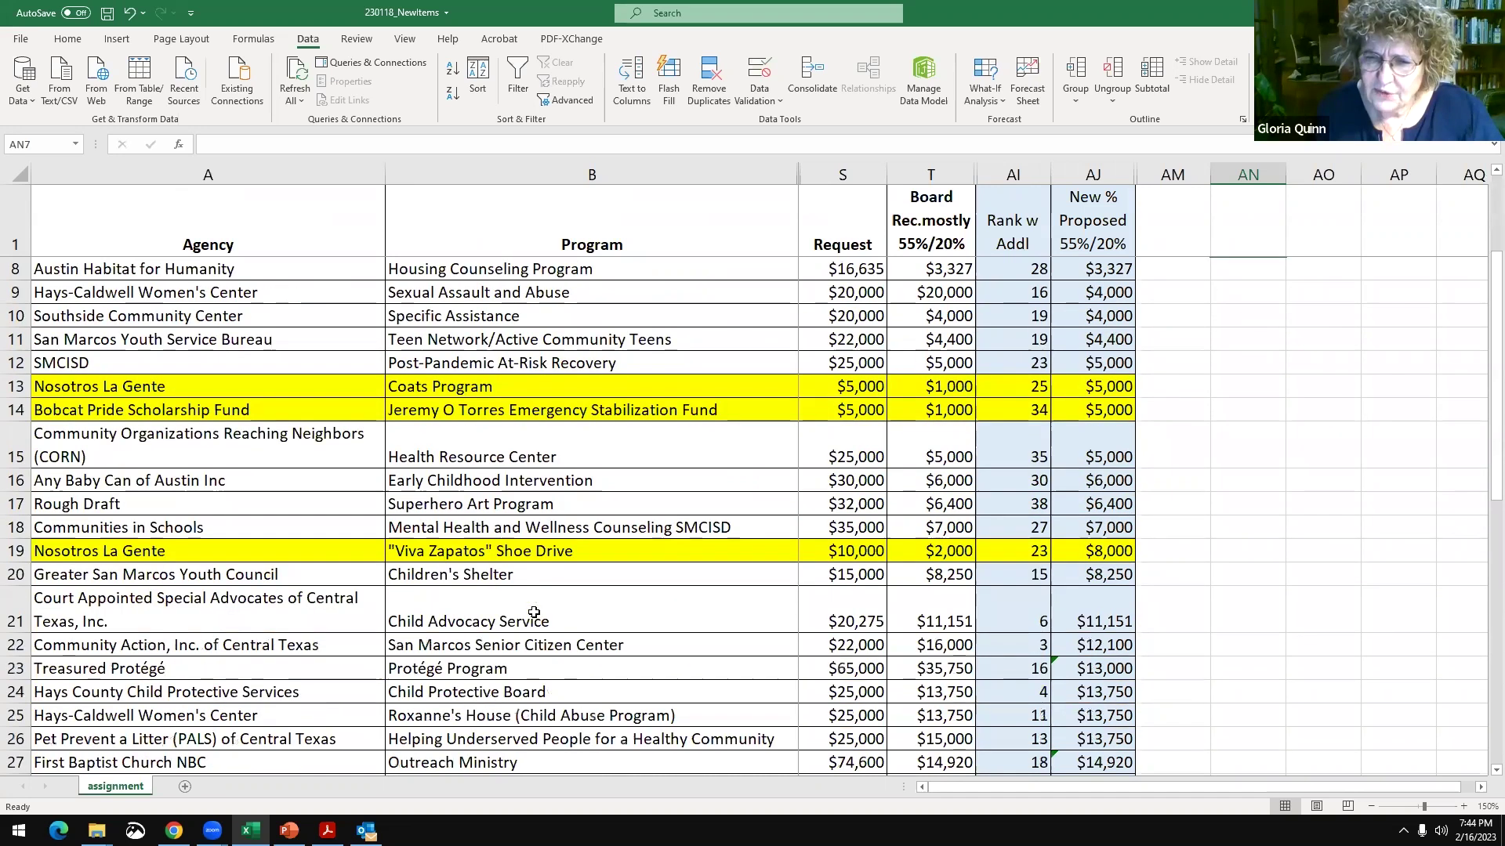
scroll(530, 610, "down", 1)
scroll(531, 611, "down", 2)
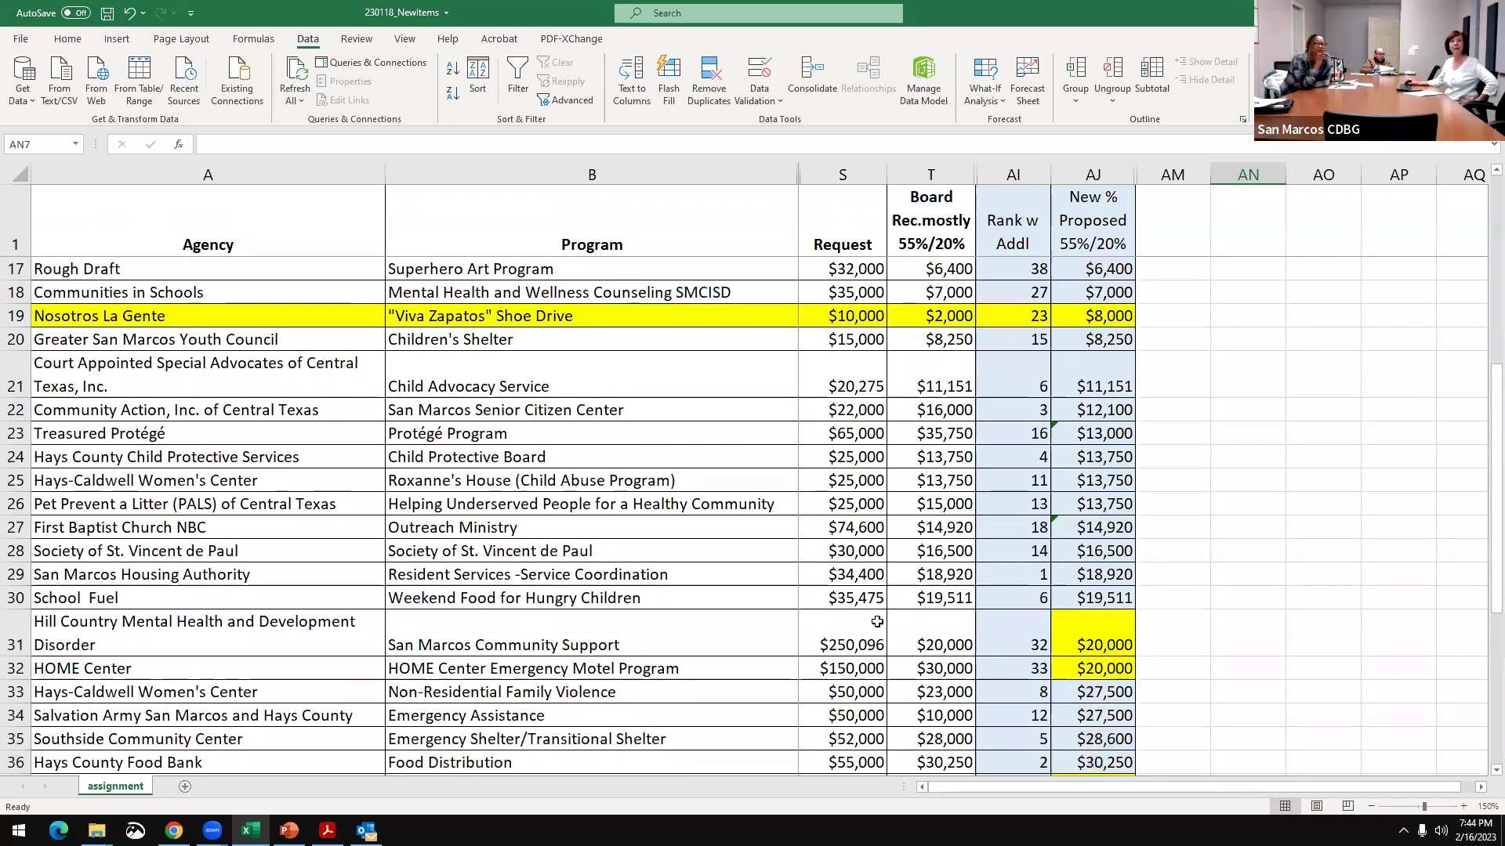
left_click_drag(344, 598, 1125, 599)
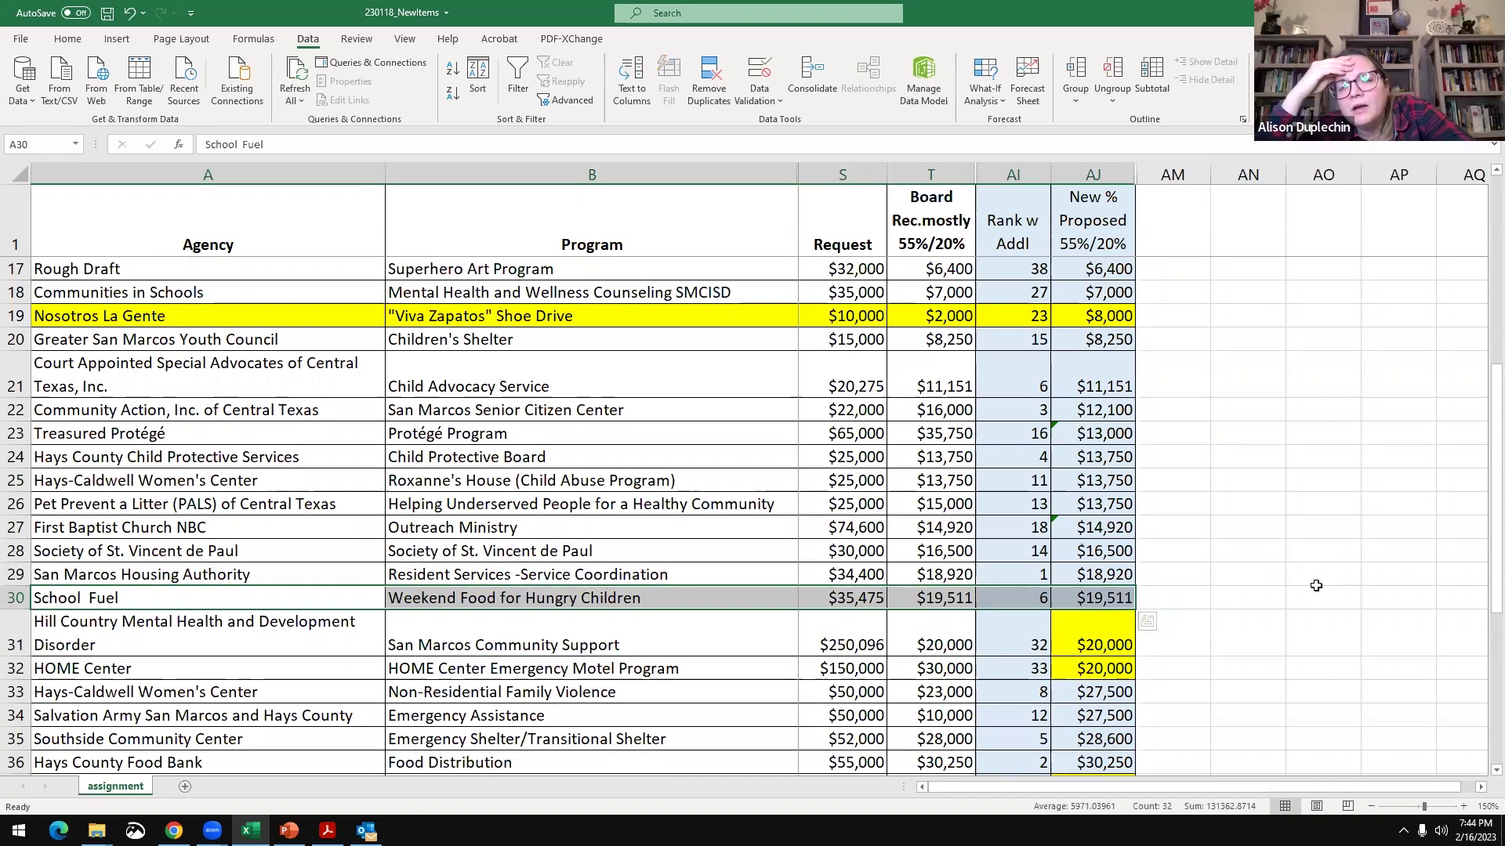
scroll(1316, 585, "up", 1)
scroll(1282, 590, "up", 4)
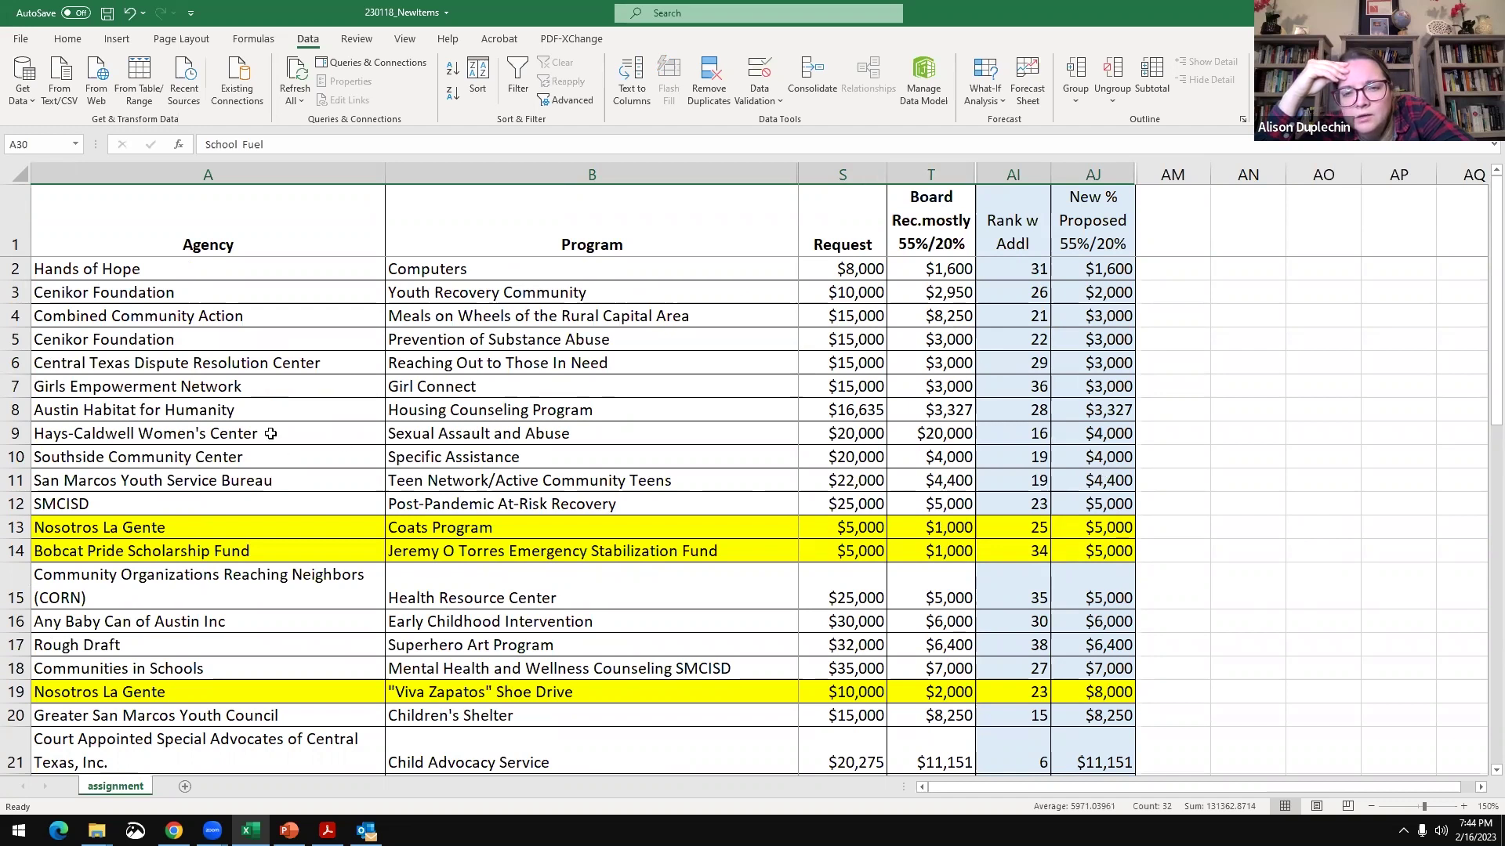
left_click_drag(273, 433, 519, 414)
left_click_drag(841, 418, 1081, 438)
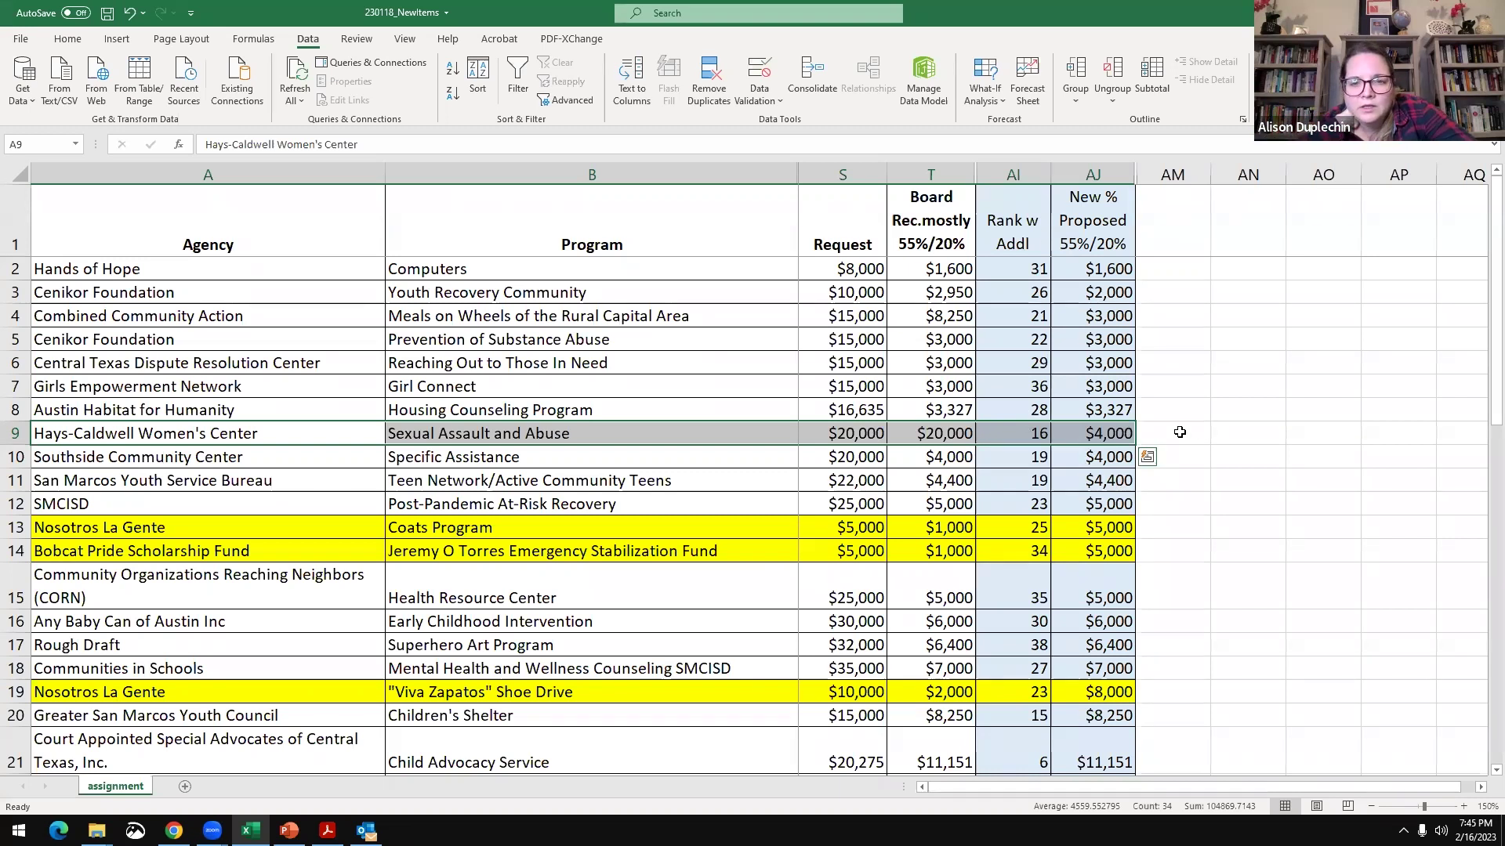
key("Escape")
- Highlight the Combined Community Action and Hays-Caldwell Sexual Assault and Abuse rows in yellow from Agency through New % Proposed
left_click_drag(307, 316, 1132, 311)
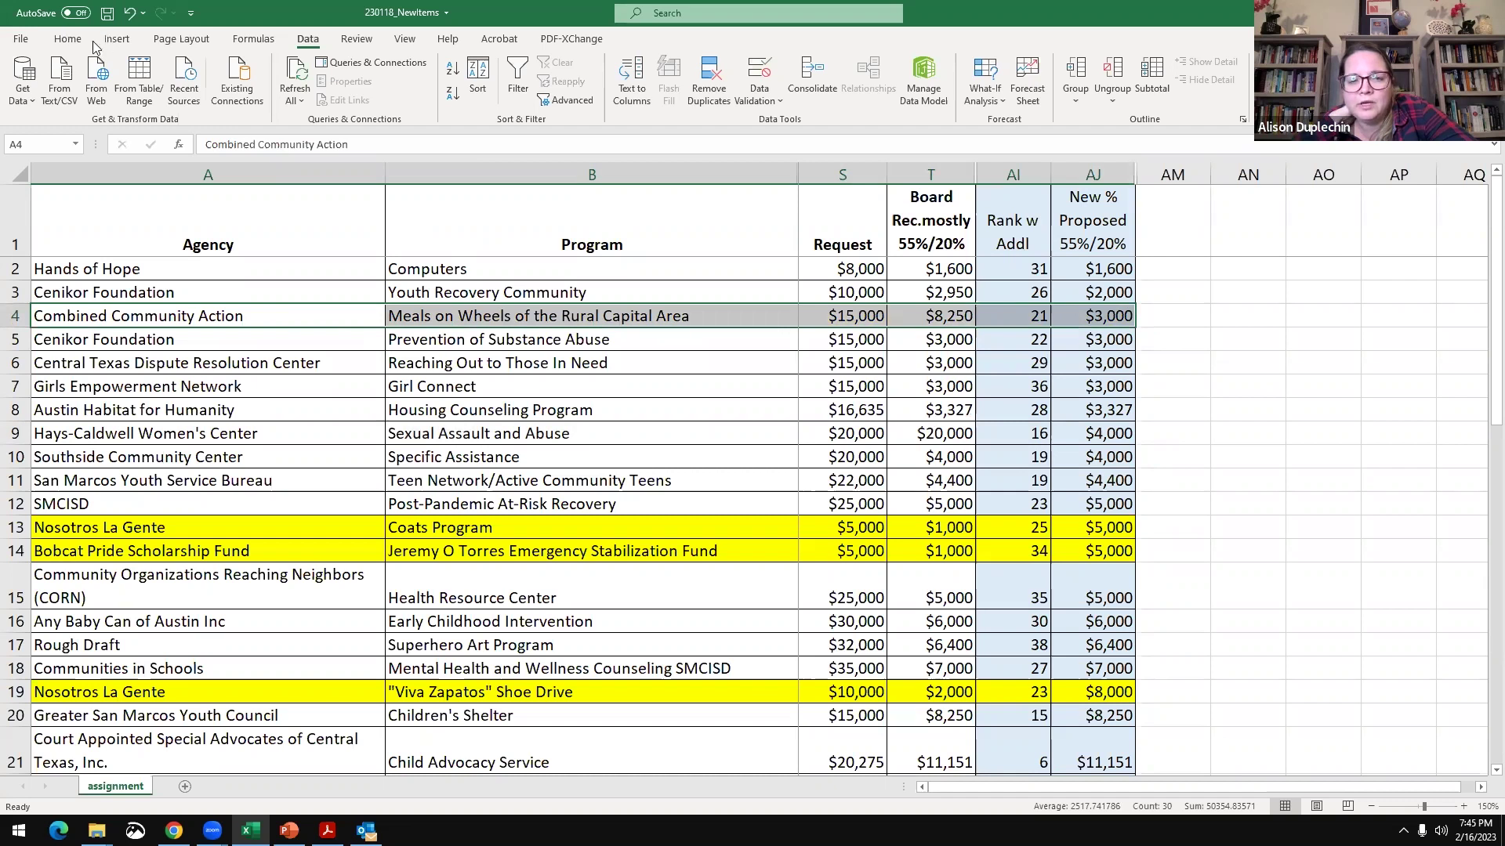
left_click(69, 44)
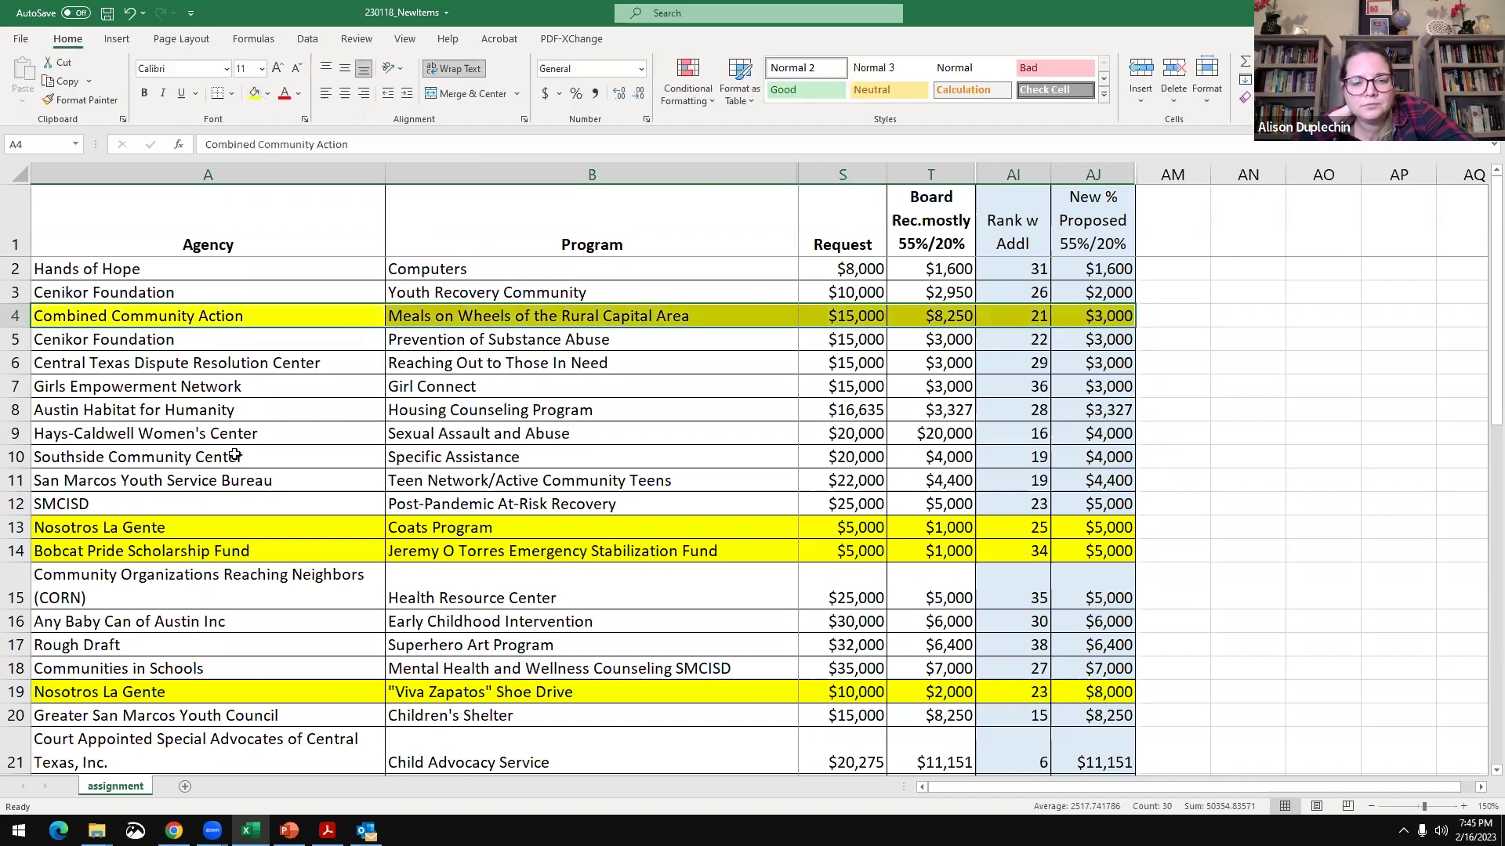
left_click_drag(252, 430, 1097, 434)
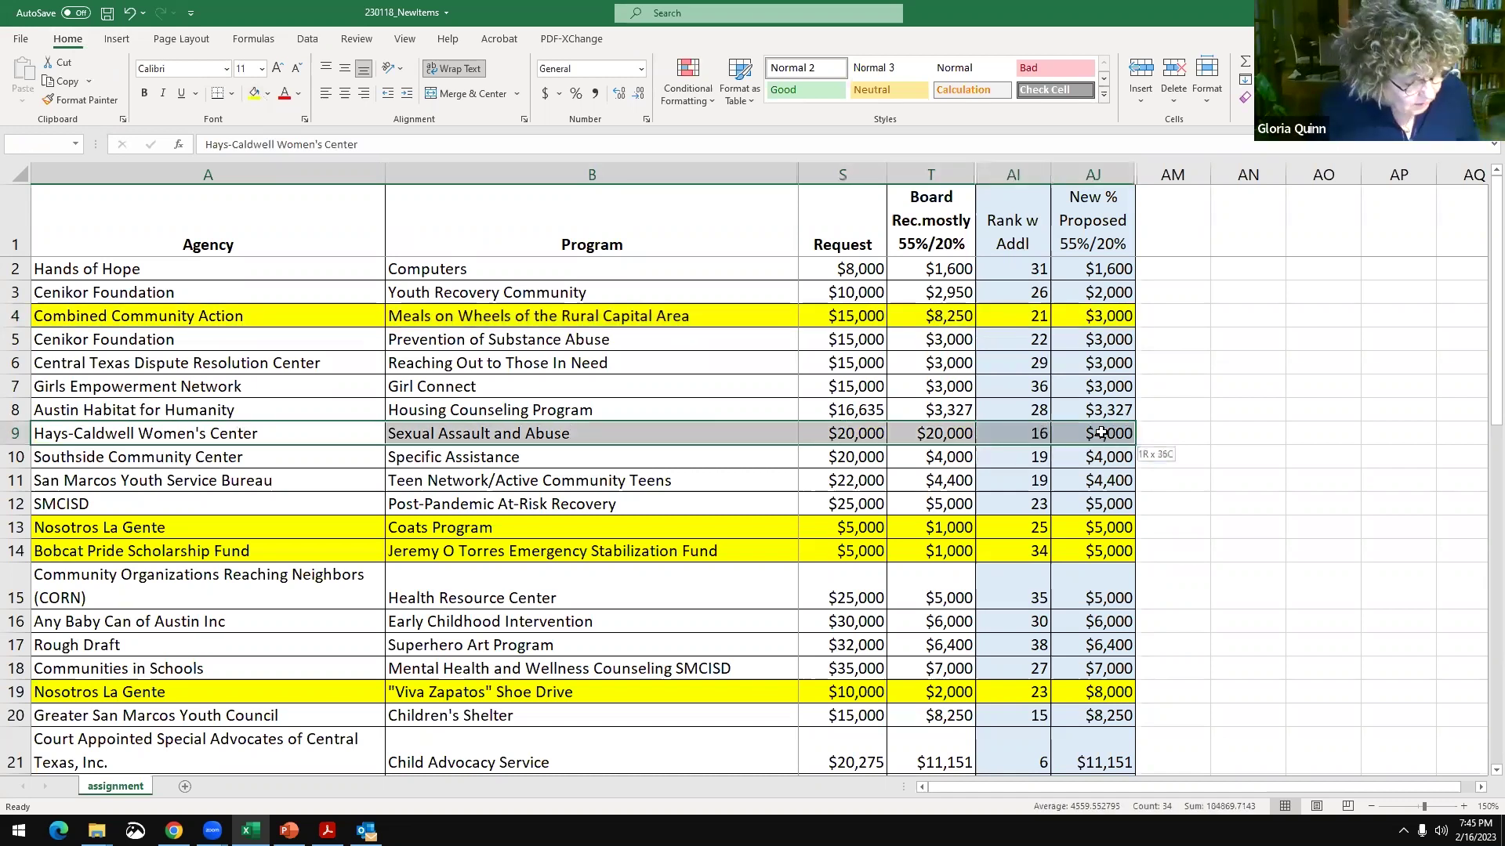
left_click(254, 93)
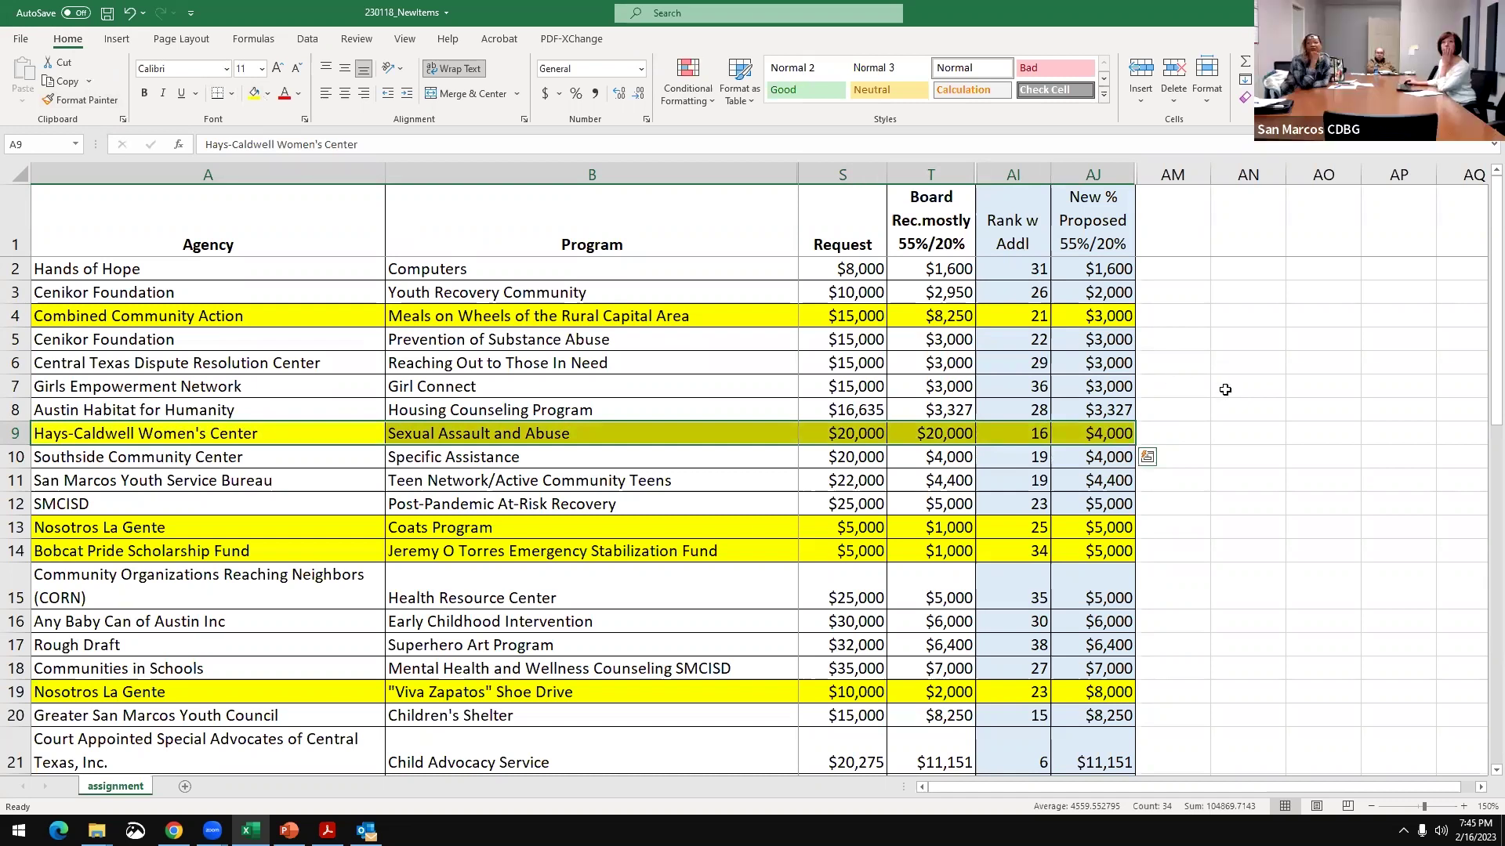
- Recolor the Combined Community Action and Hays-Caldwell Sexual Assault and Abuse rows with the recently used pink fill
left_click_drag(317, 316, 1080, 316)
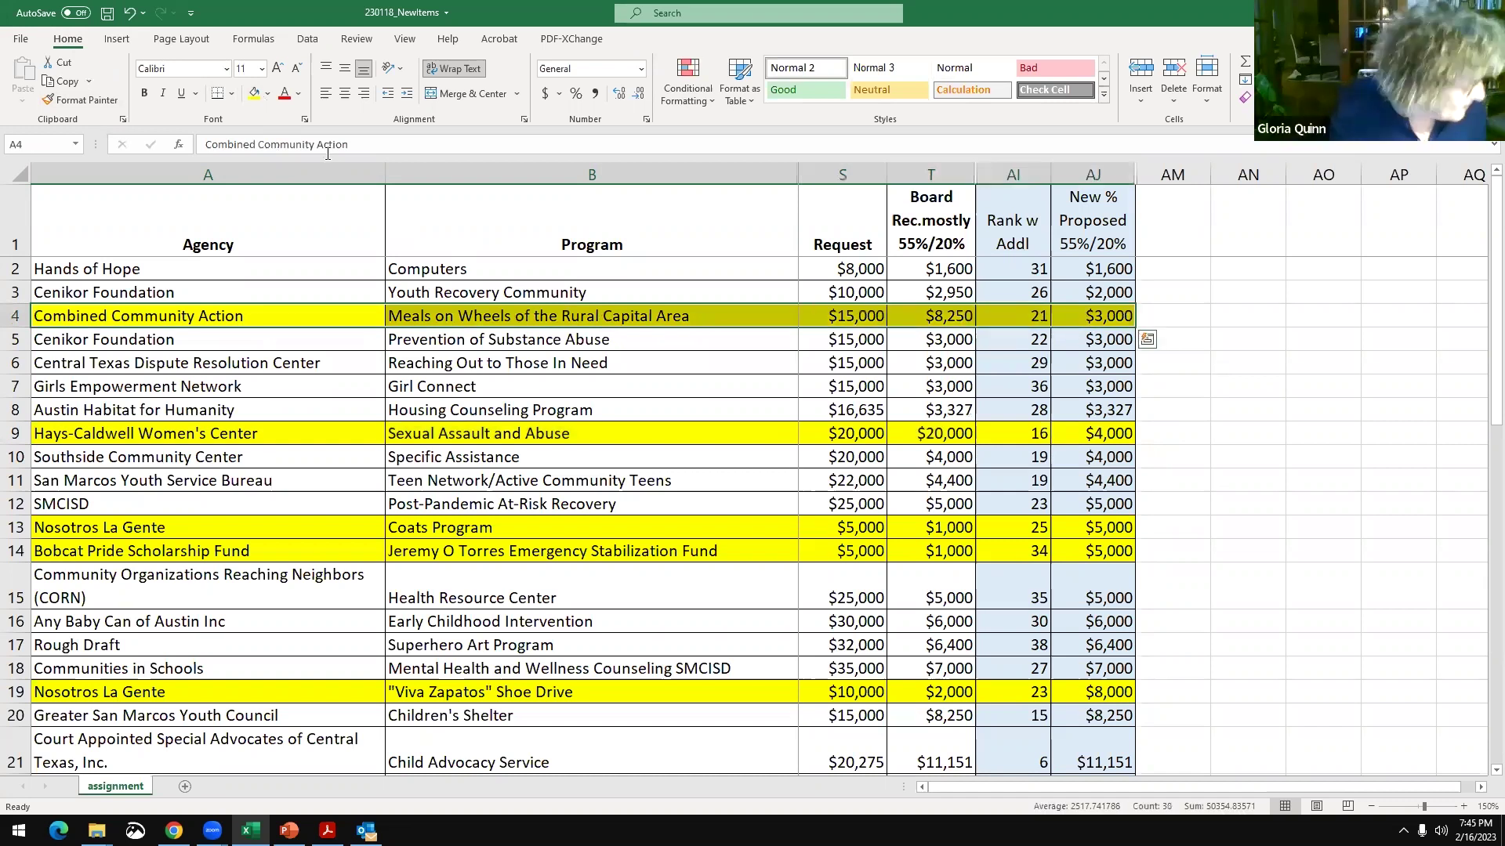
left_click(267, 94)
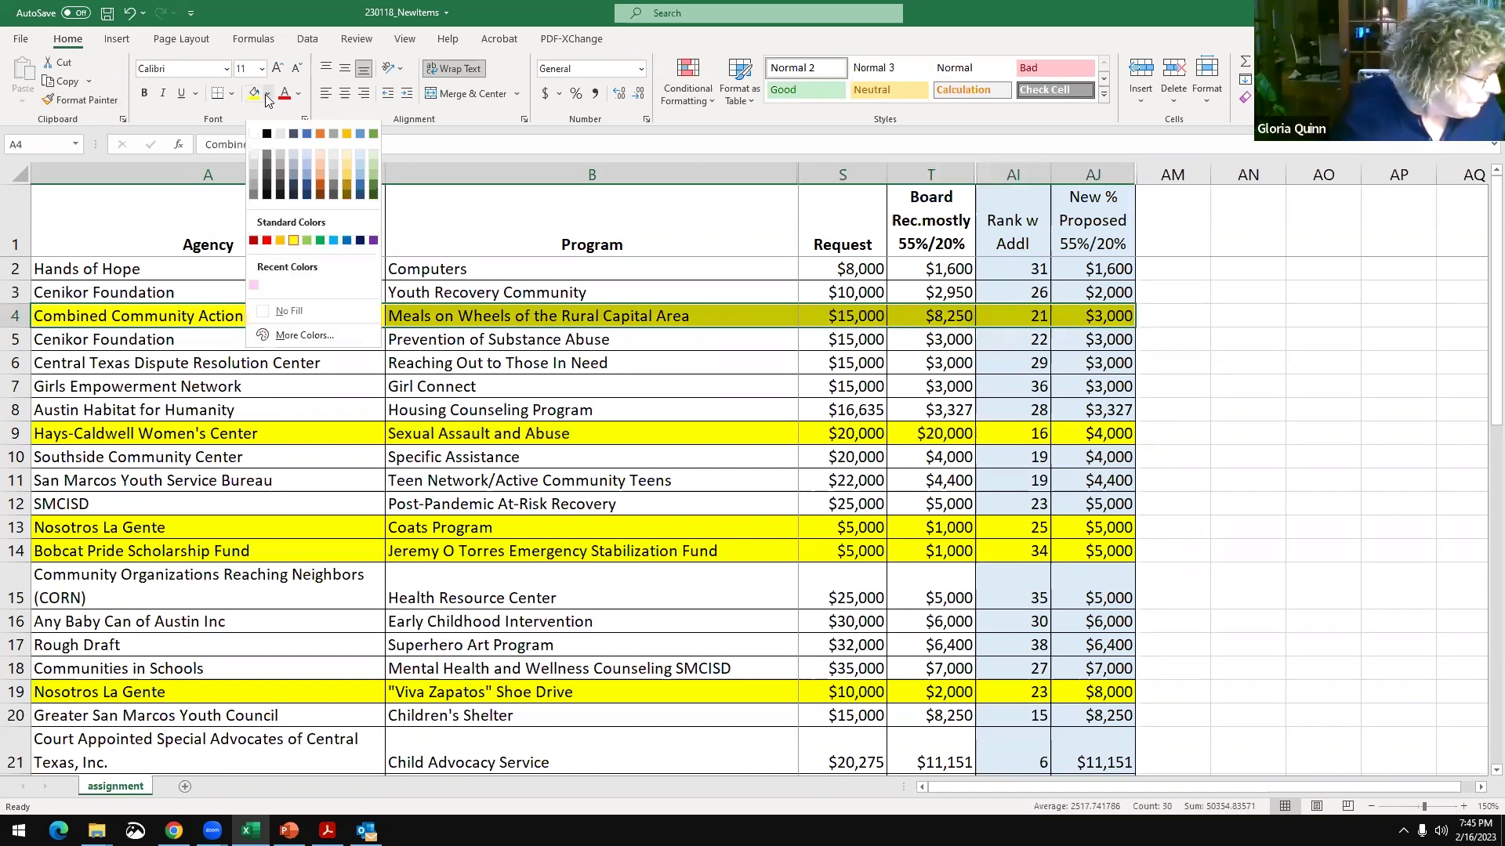
left_click(254, 287)
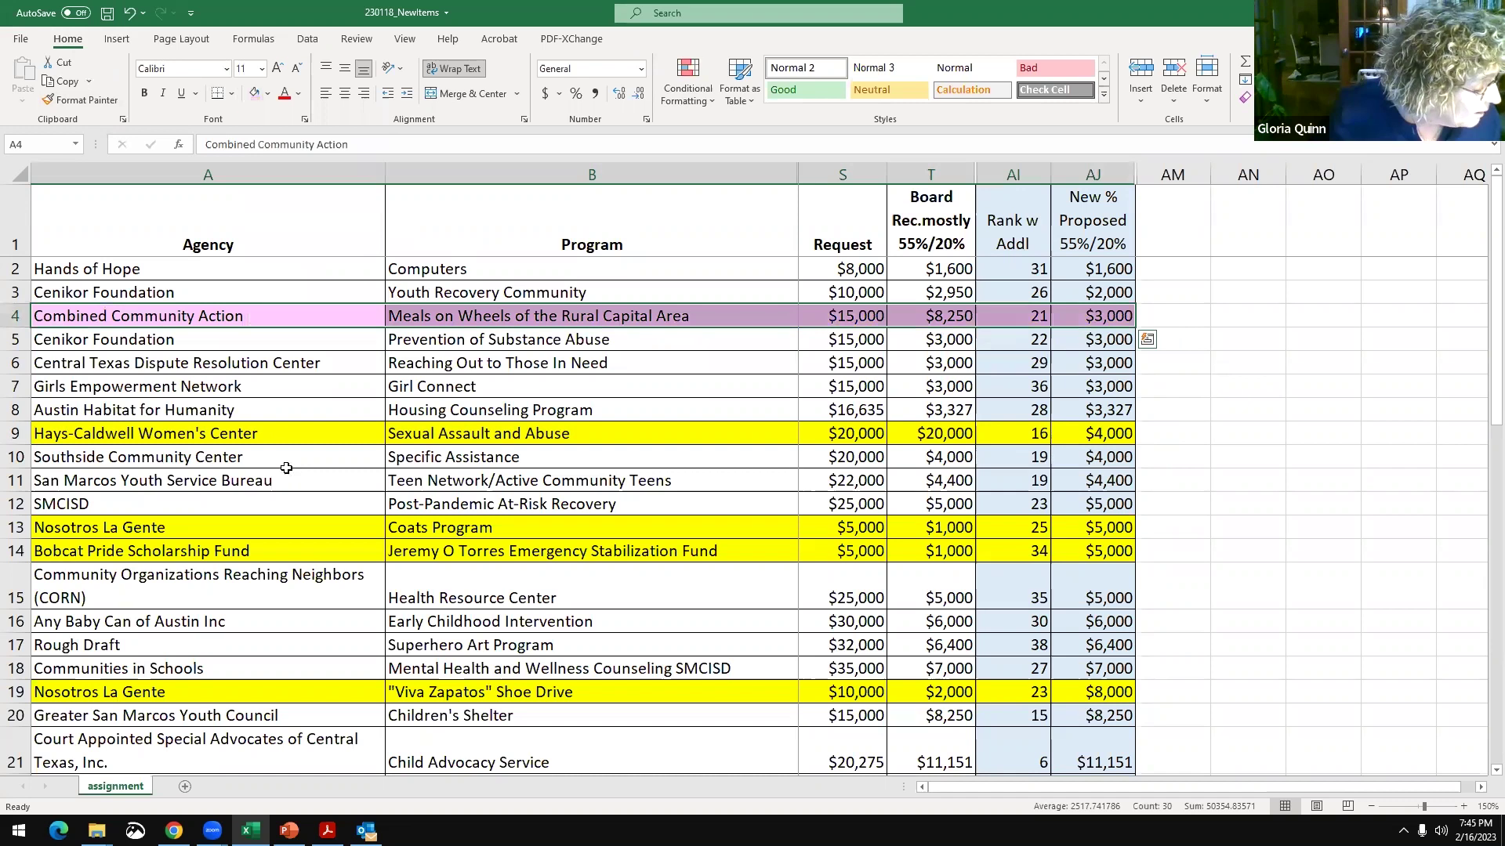
left_click_drag(271, 435, 1093, 432)
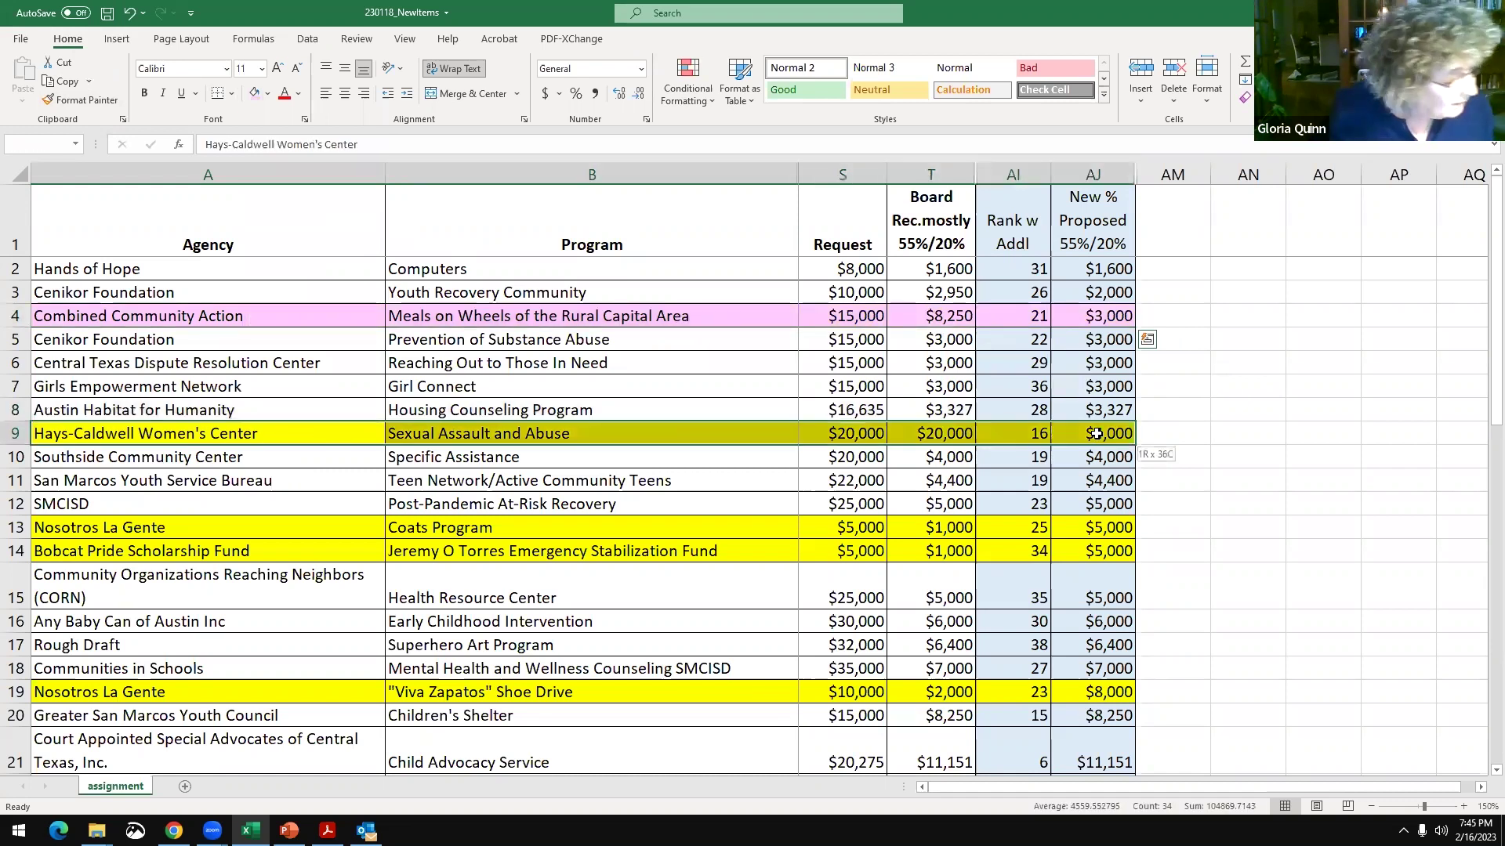
left_click(254, 94)
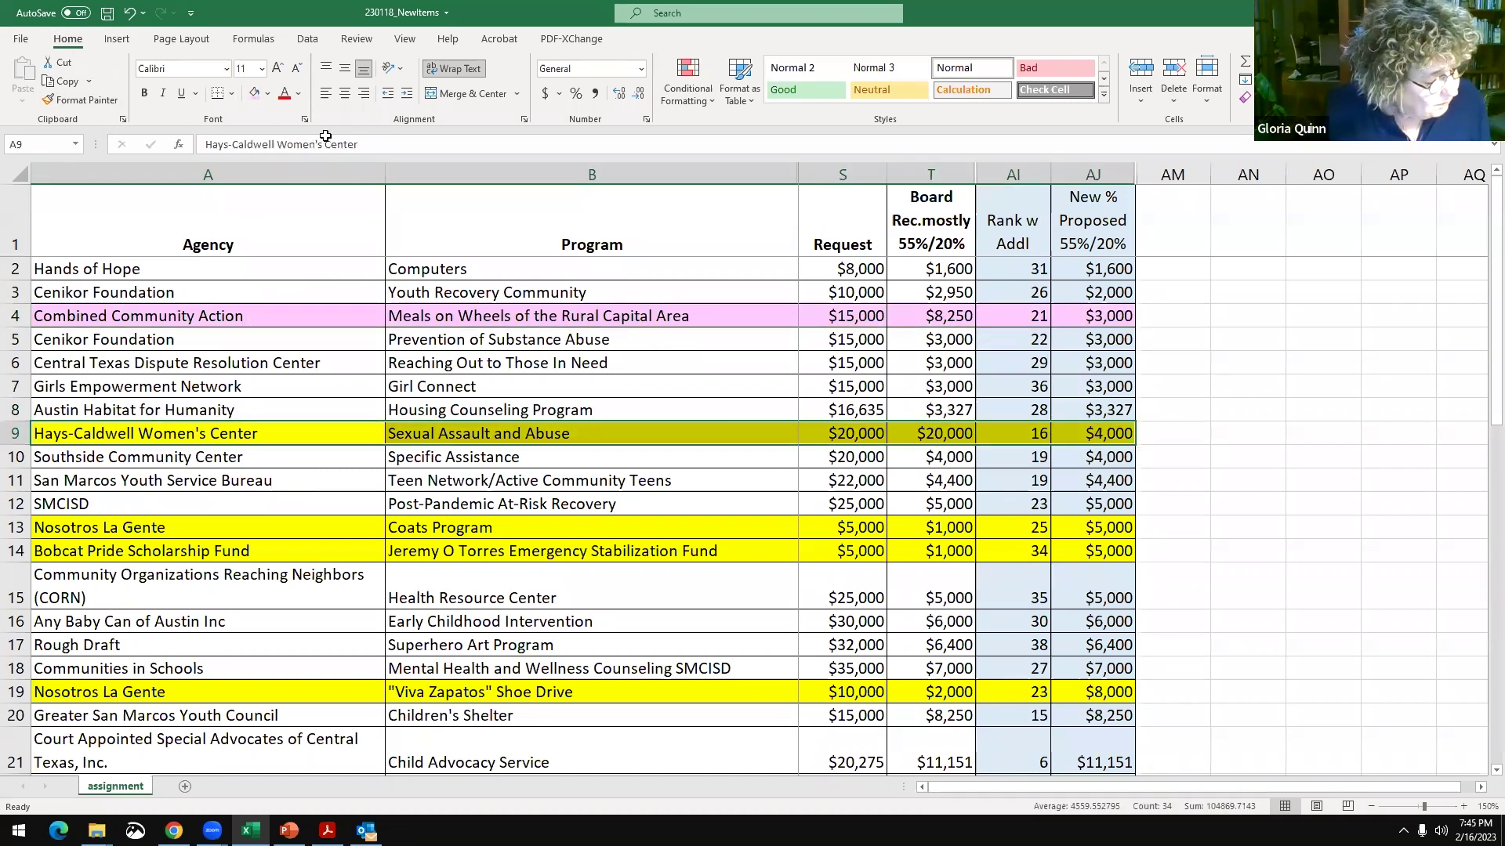
left_click(1197, 432)
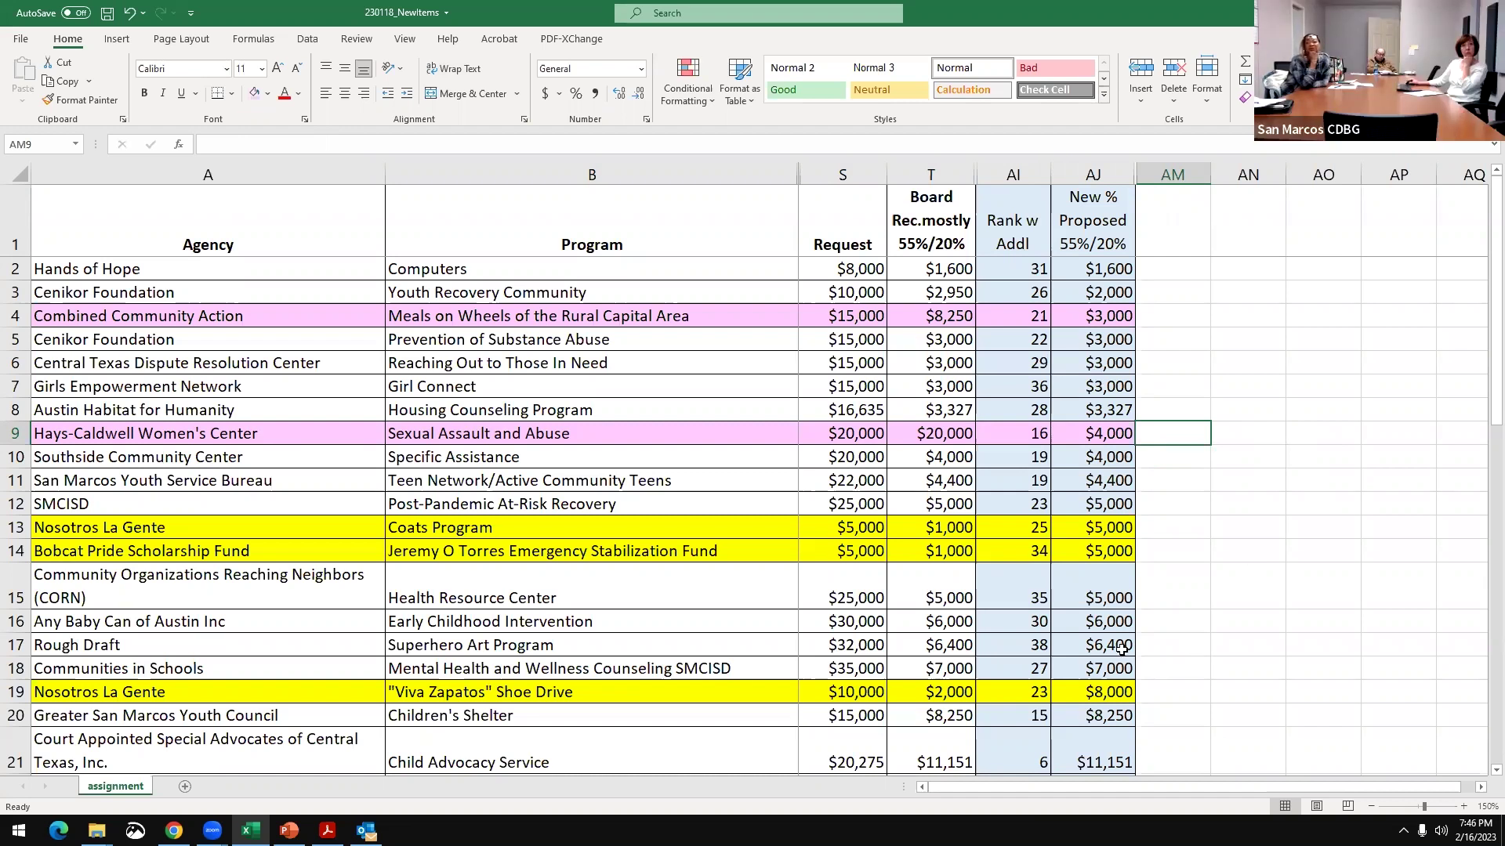
- Enter the note "add?" beside the Hays-Caldwell Sexual Assault and Abuse row and "subtract?" beside the Rough Draft row in column AM
left_click_drag(1106, 645, 195, 653)
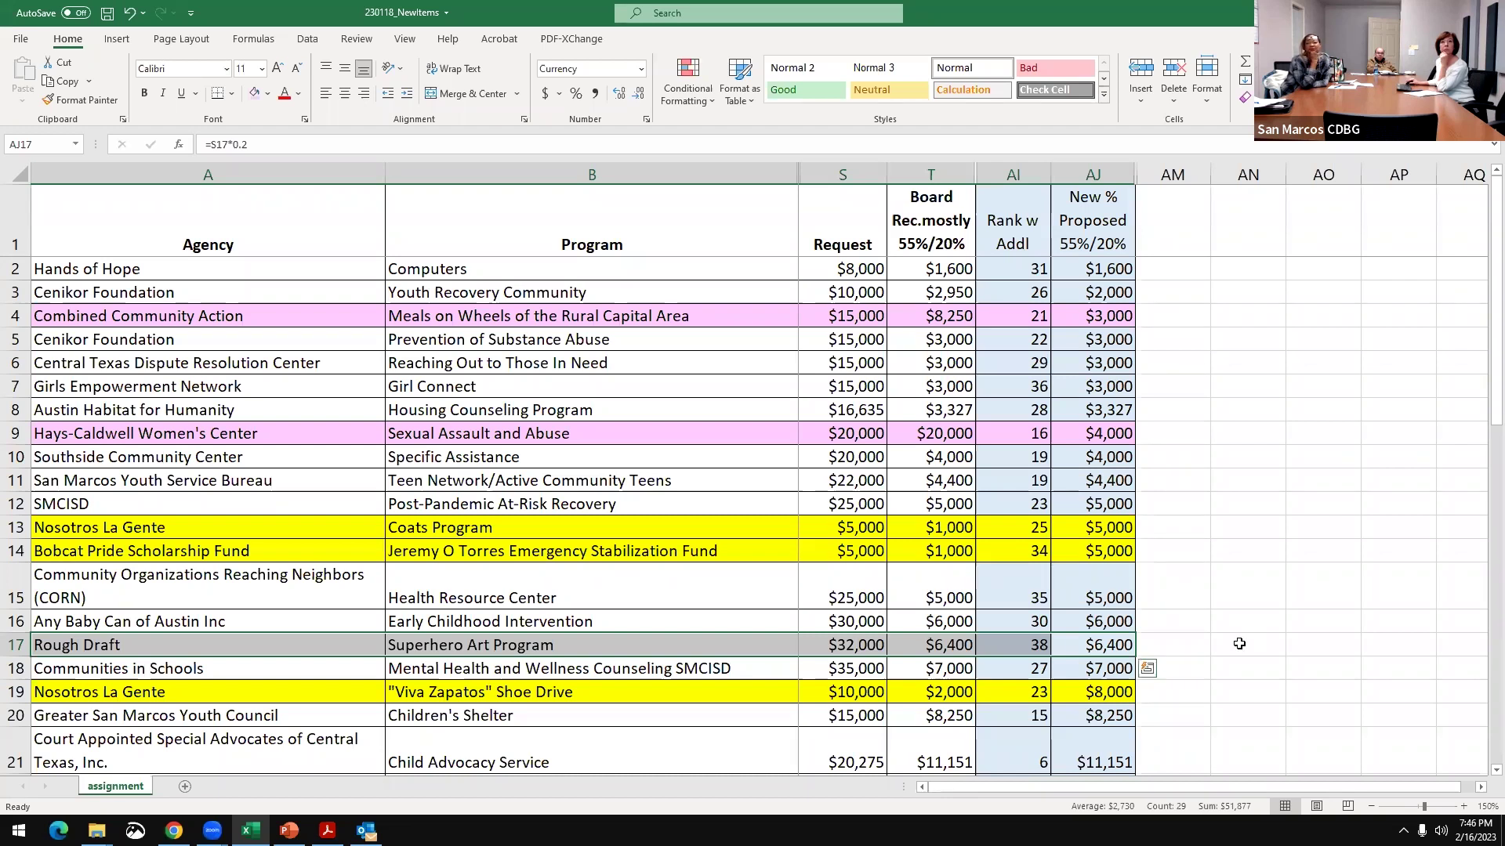
left_click(1172, 452)
left_click(1171, 438)
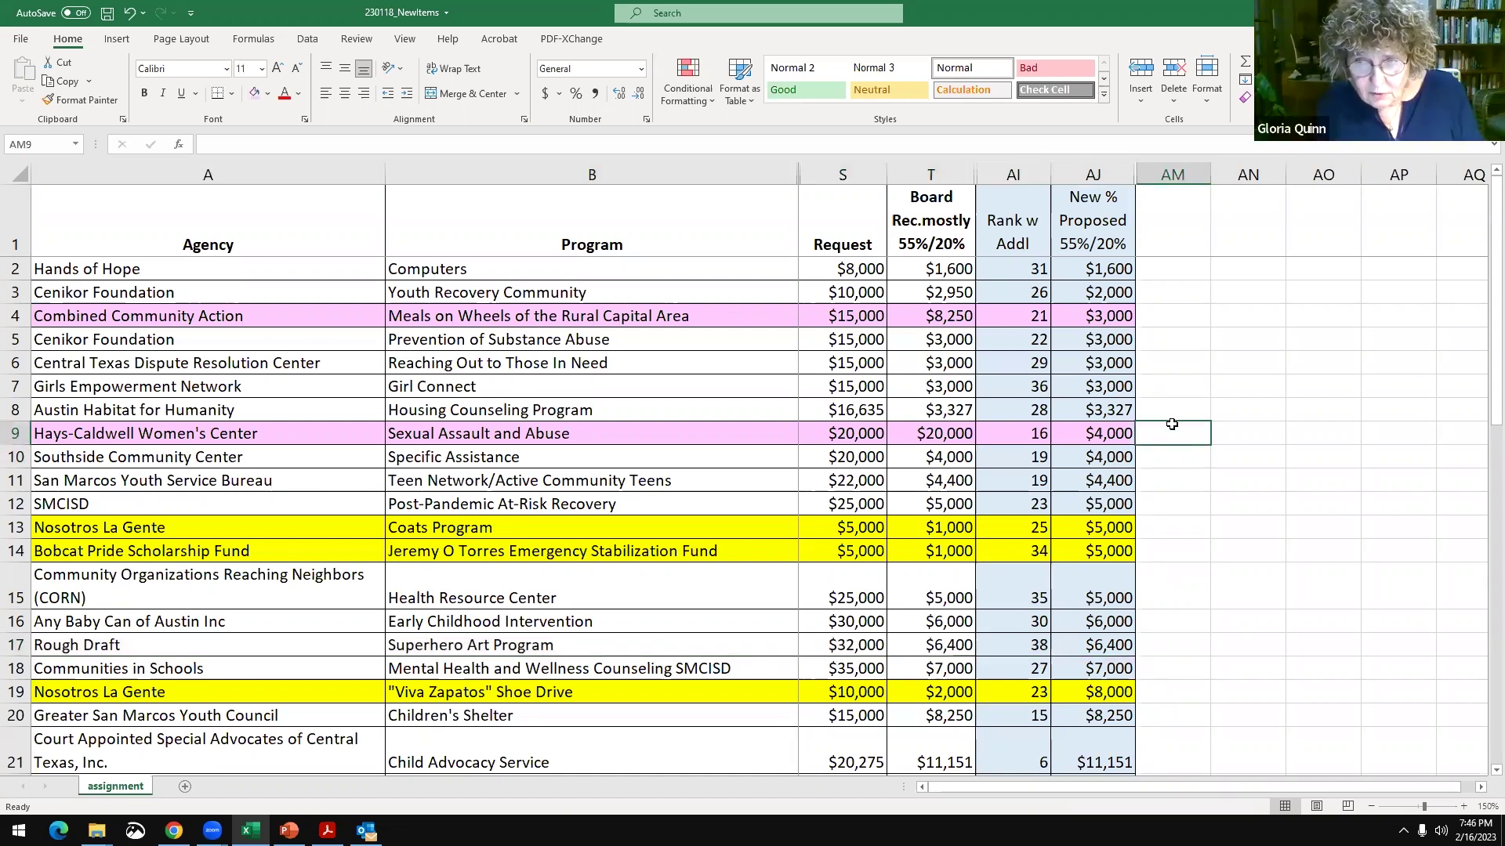
type("ad")
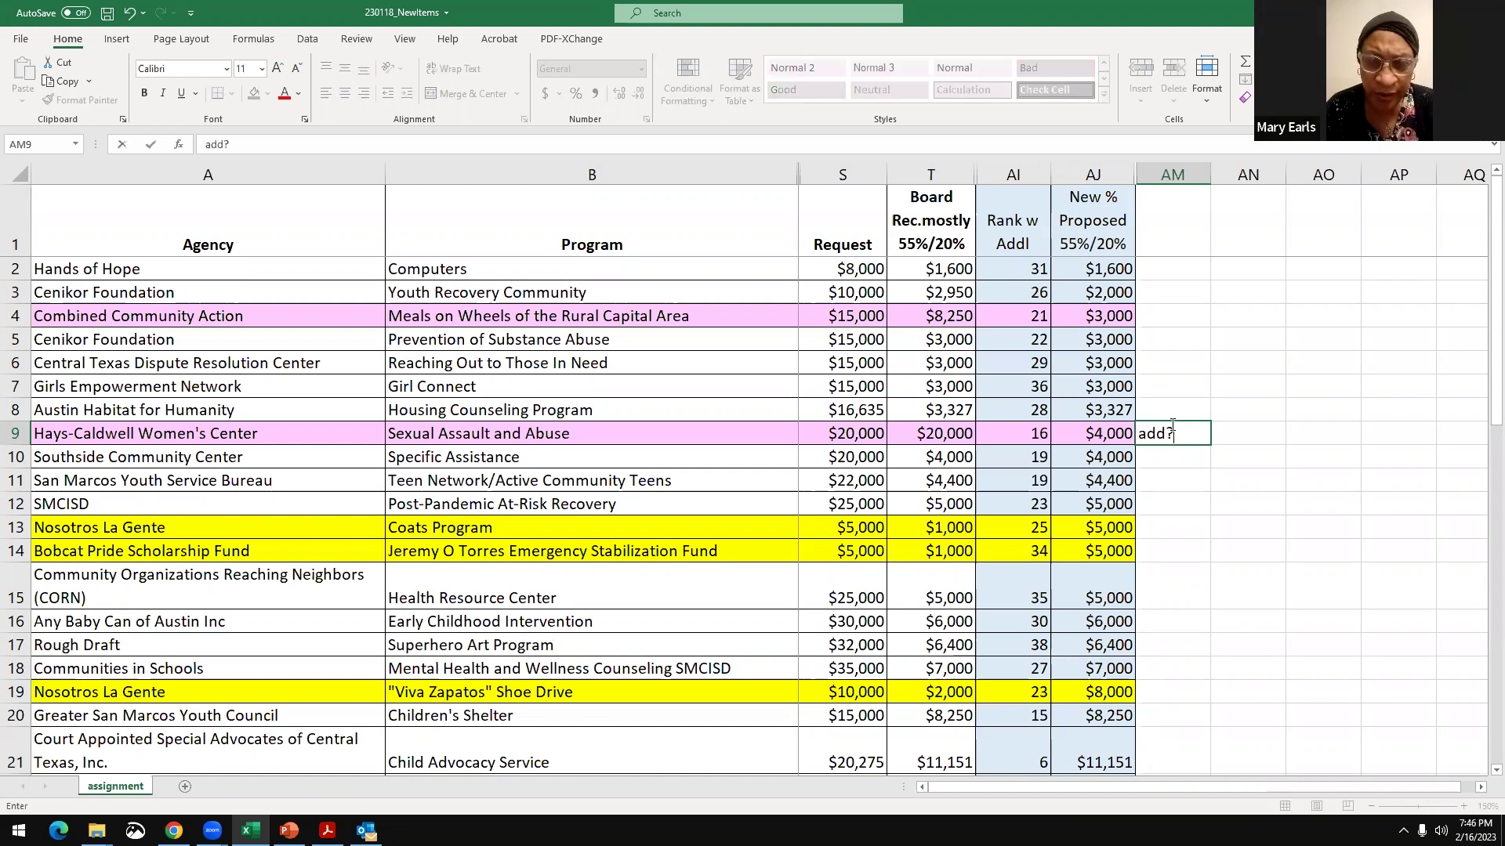
key("Return")
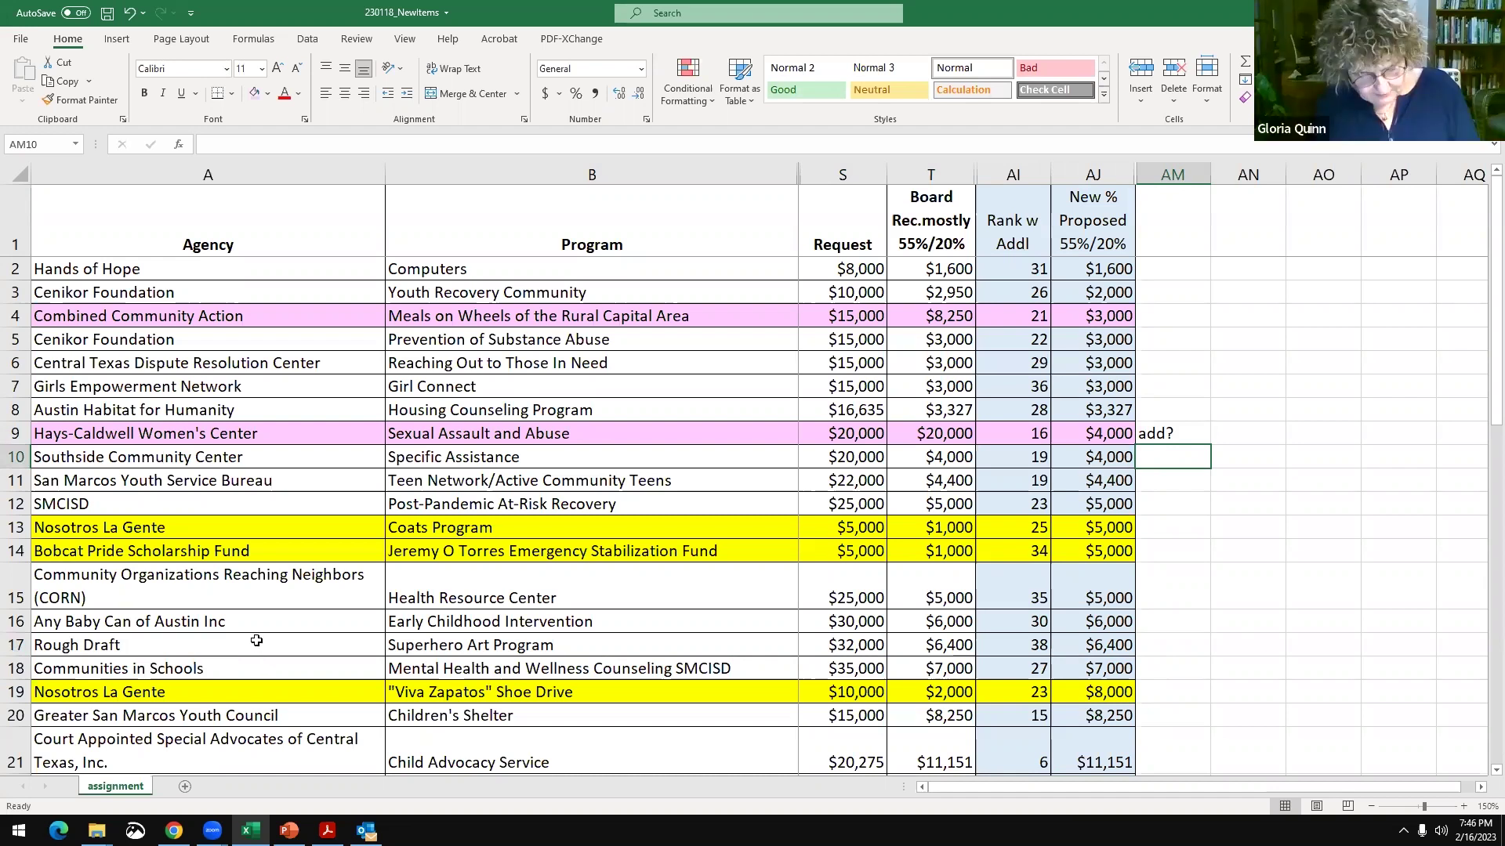
left_click(1156, 647)
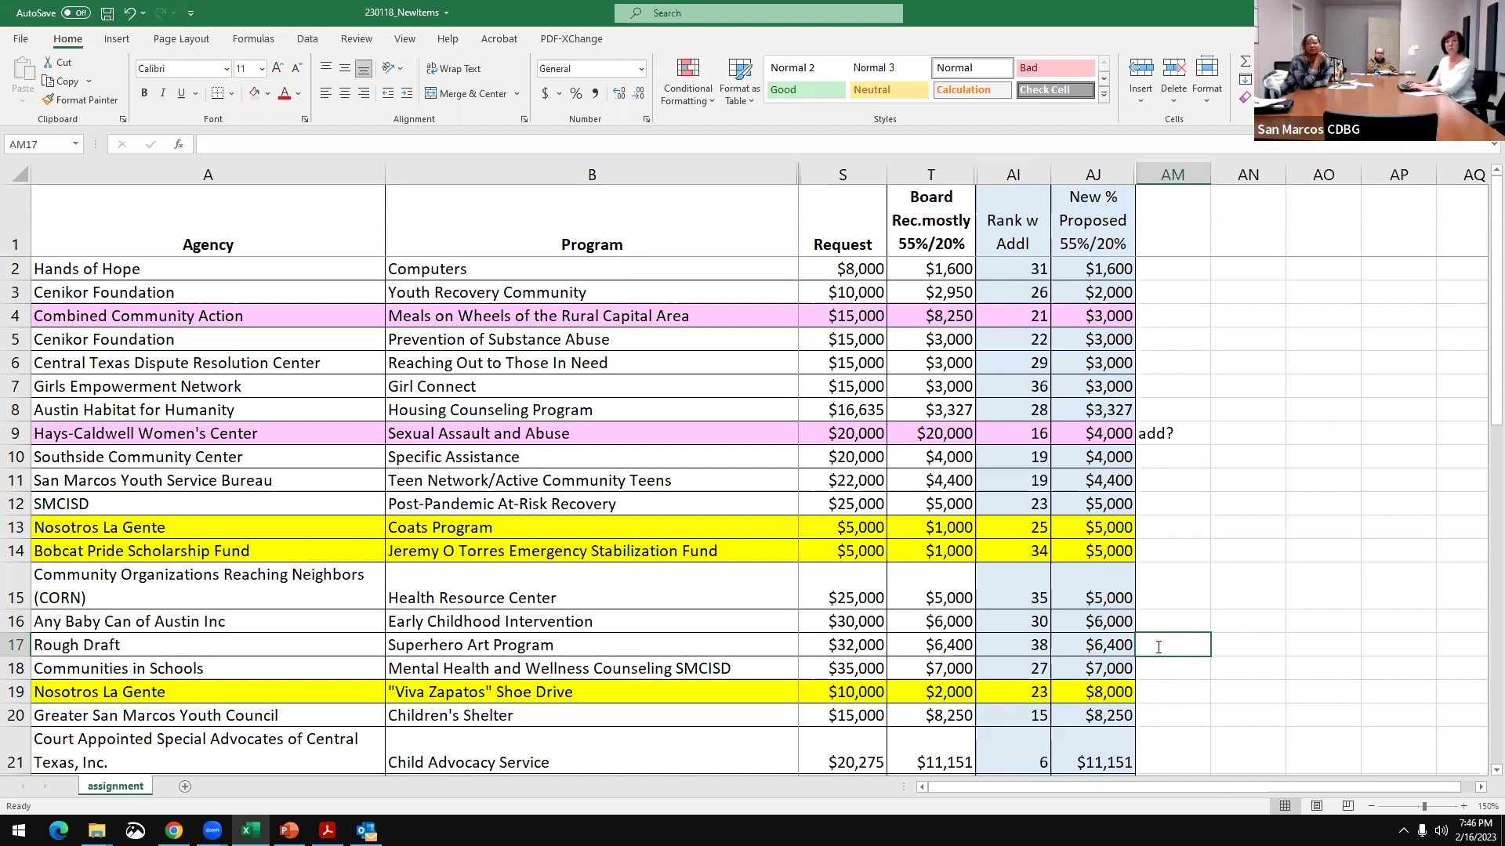
type("subtract?")
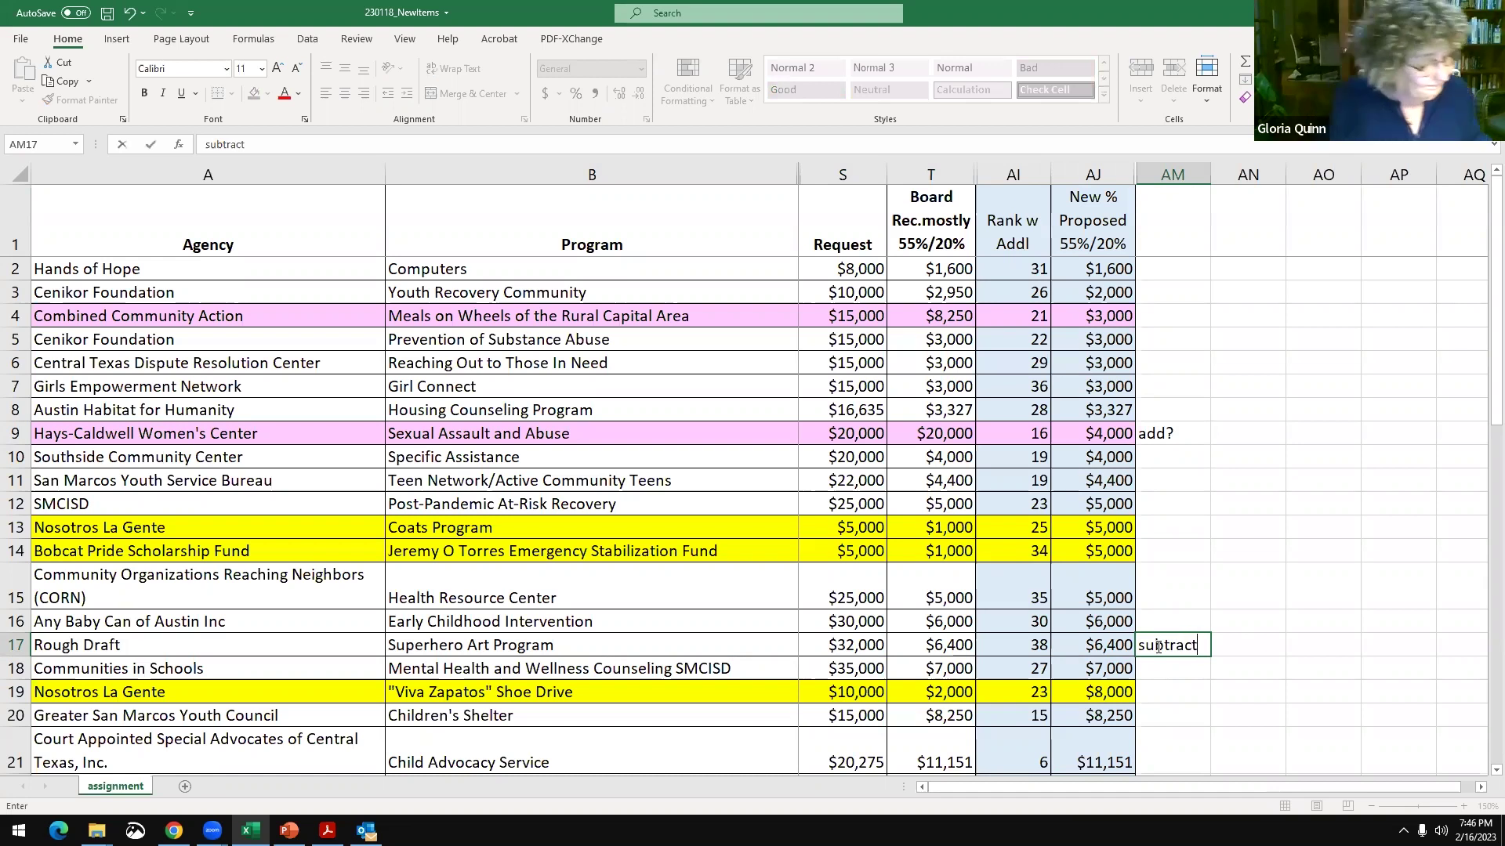
key("Return")
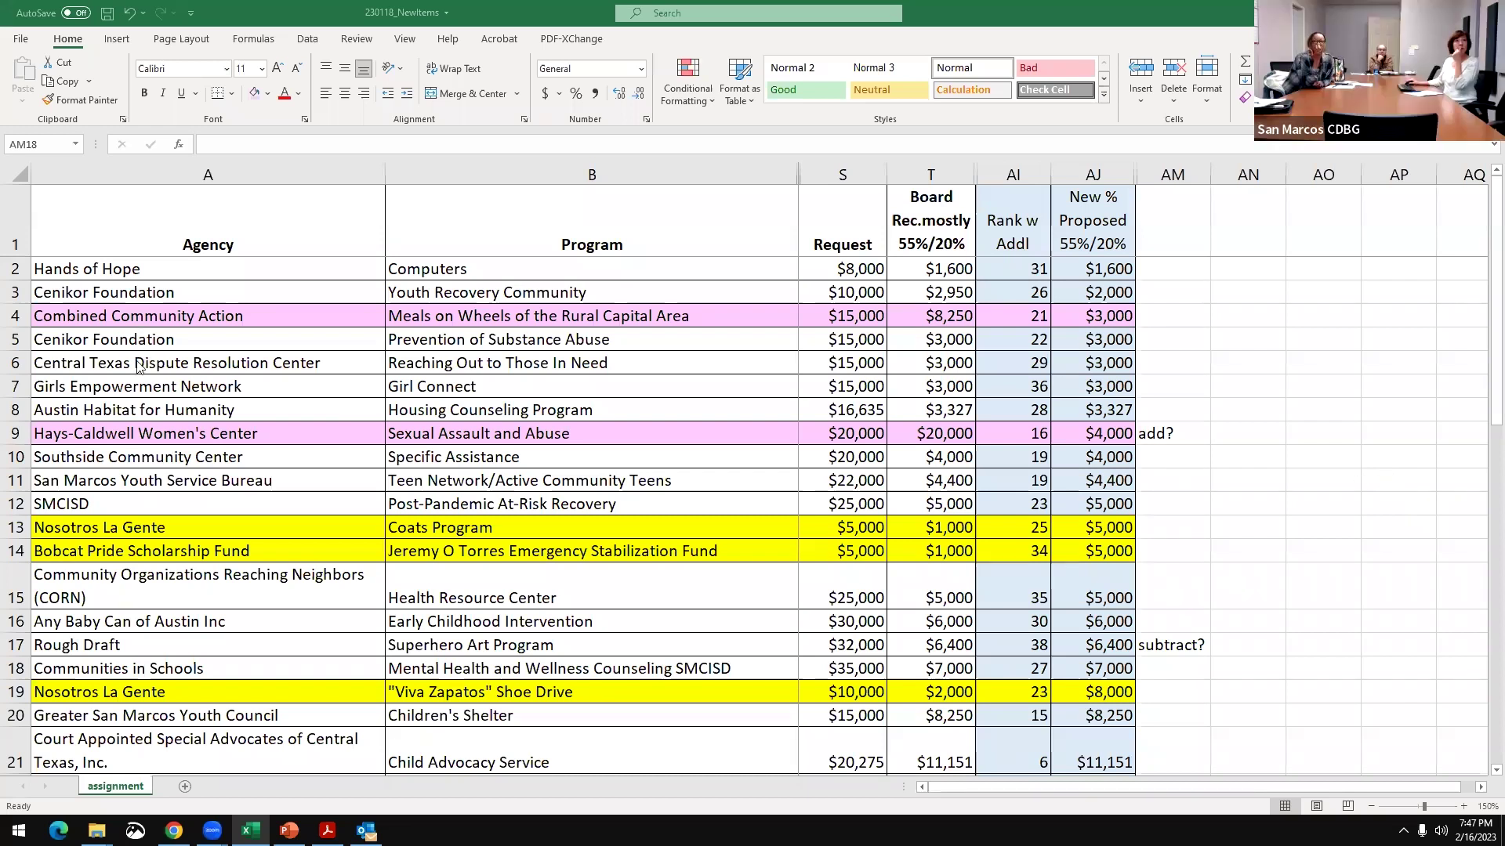
- Examine the Court Appointed Special Advocates of Central Texas row from Agency through New % Proposed
scroll(206, 506, "down", 1)
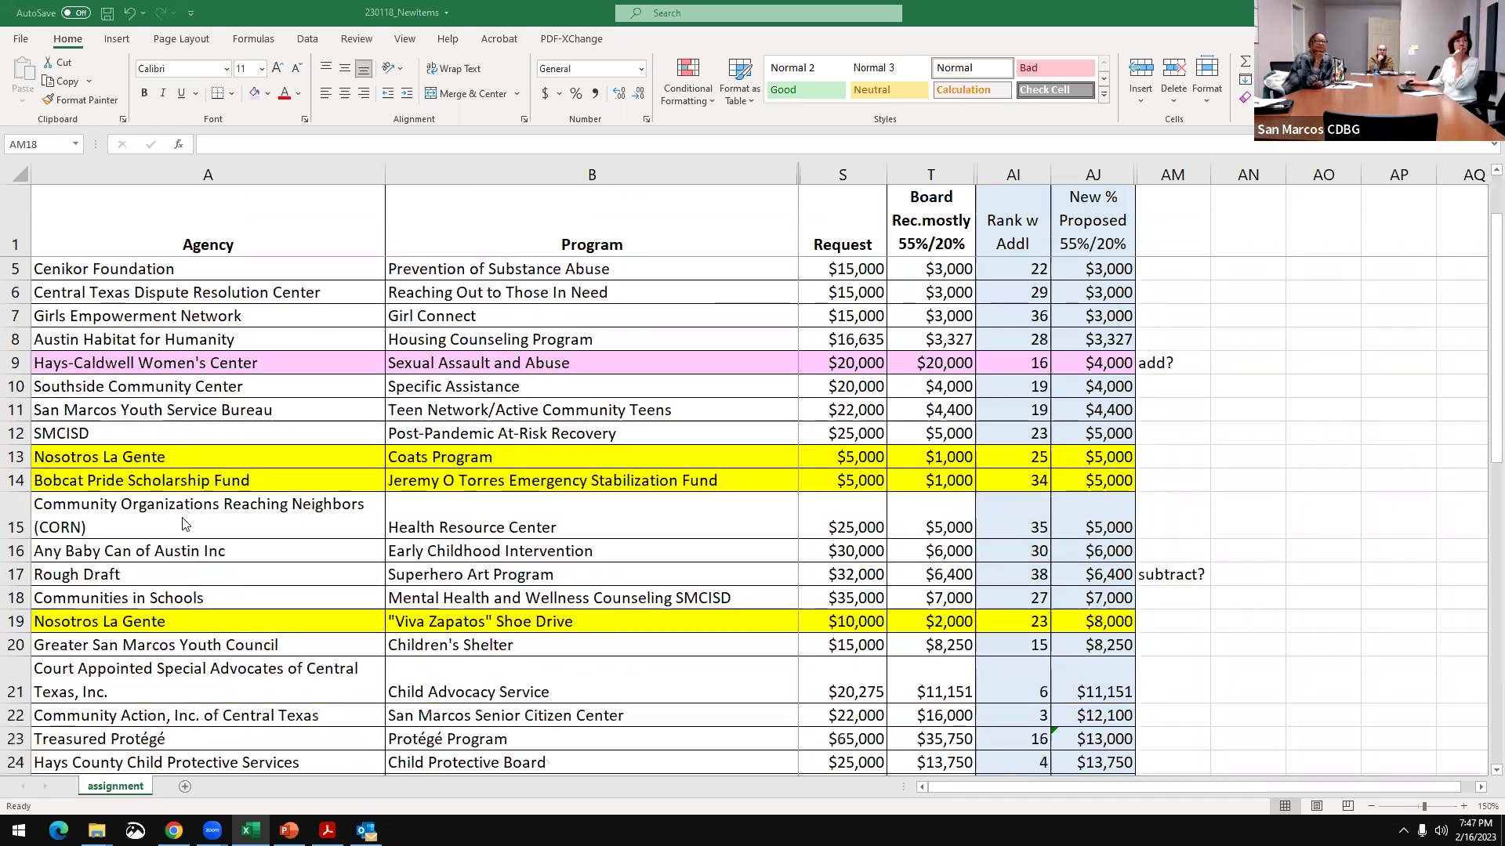
scroll(181, 510, "down", 3)
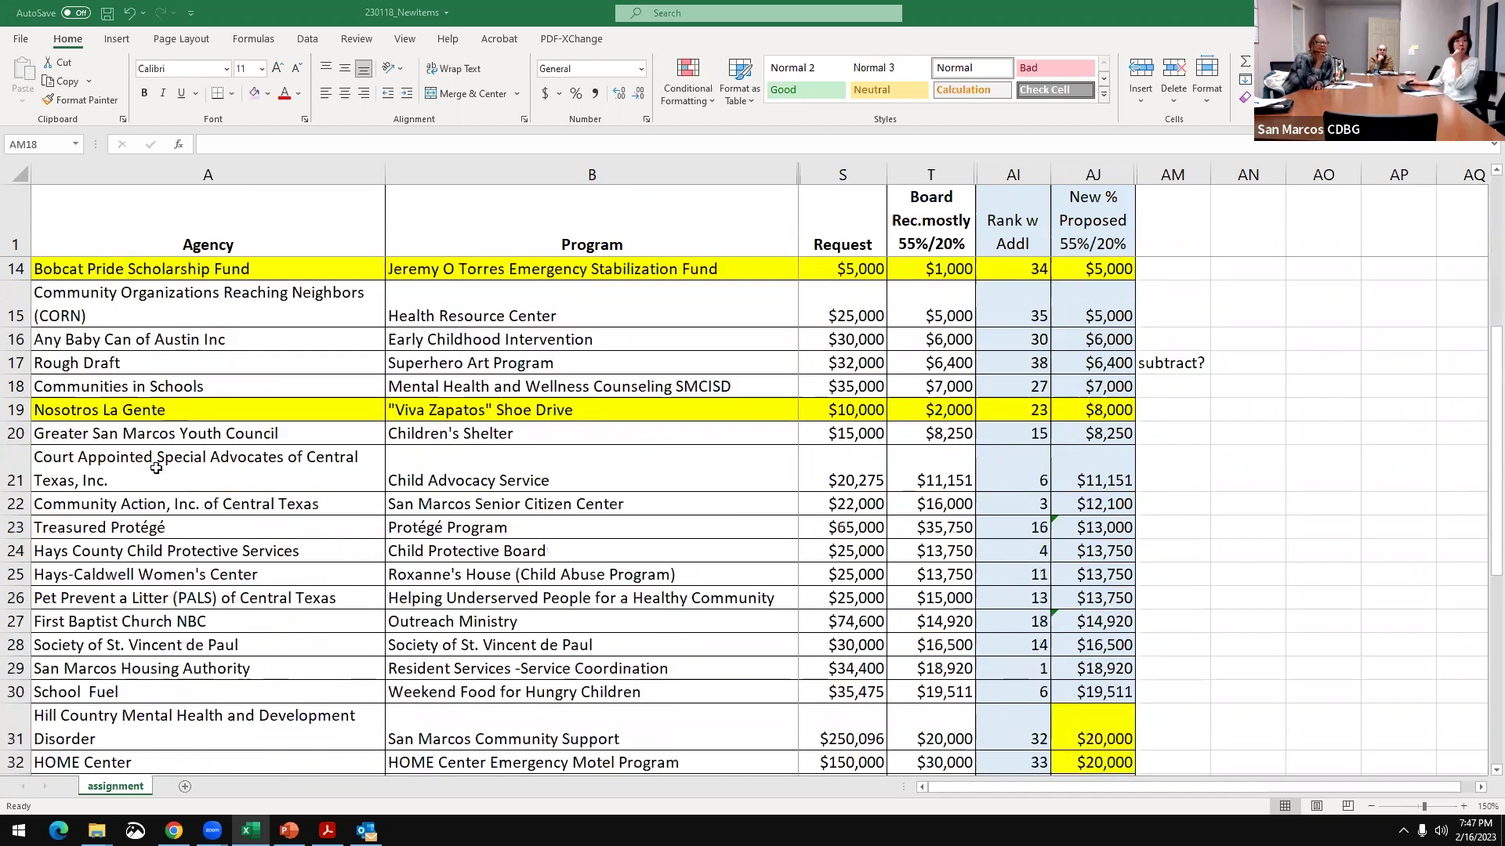
left_click_drag(185, 472, 1121, 478)
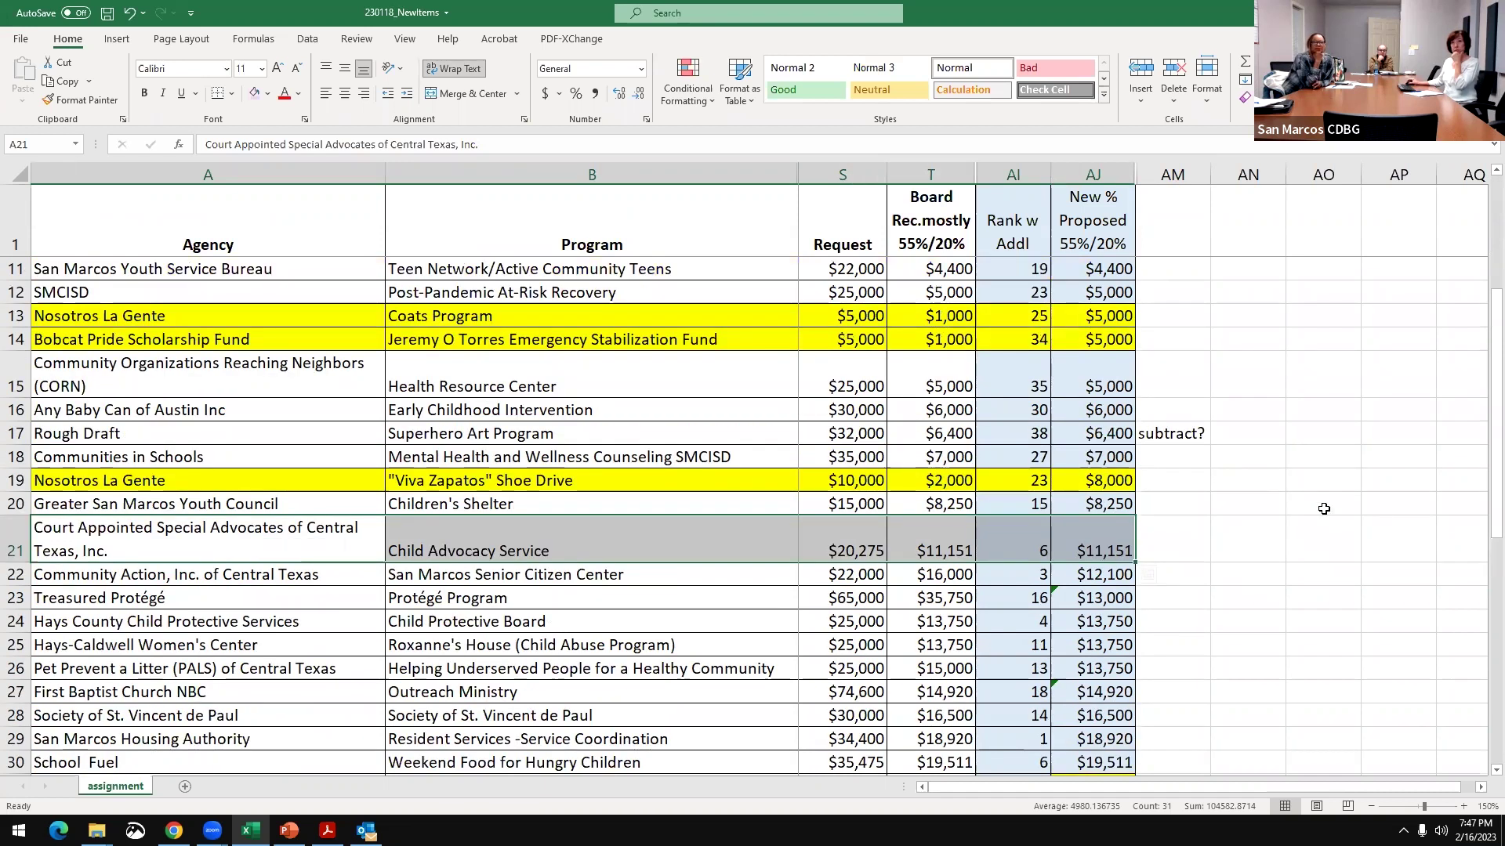
scroll(1324, 509, "up", 1)
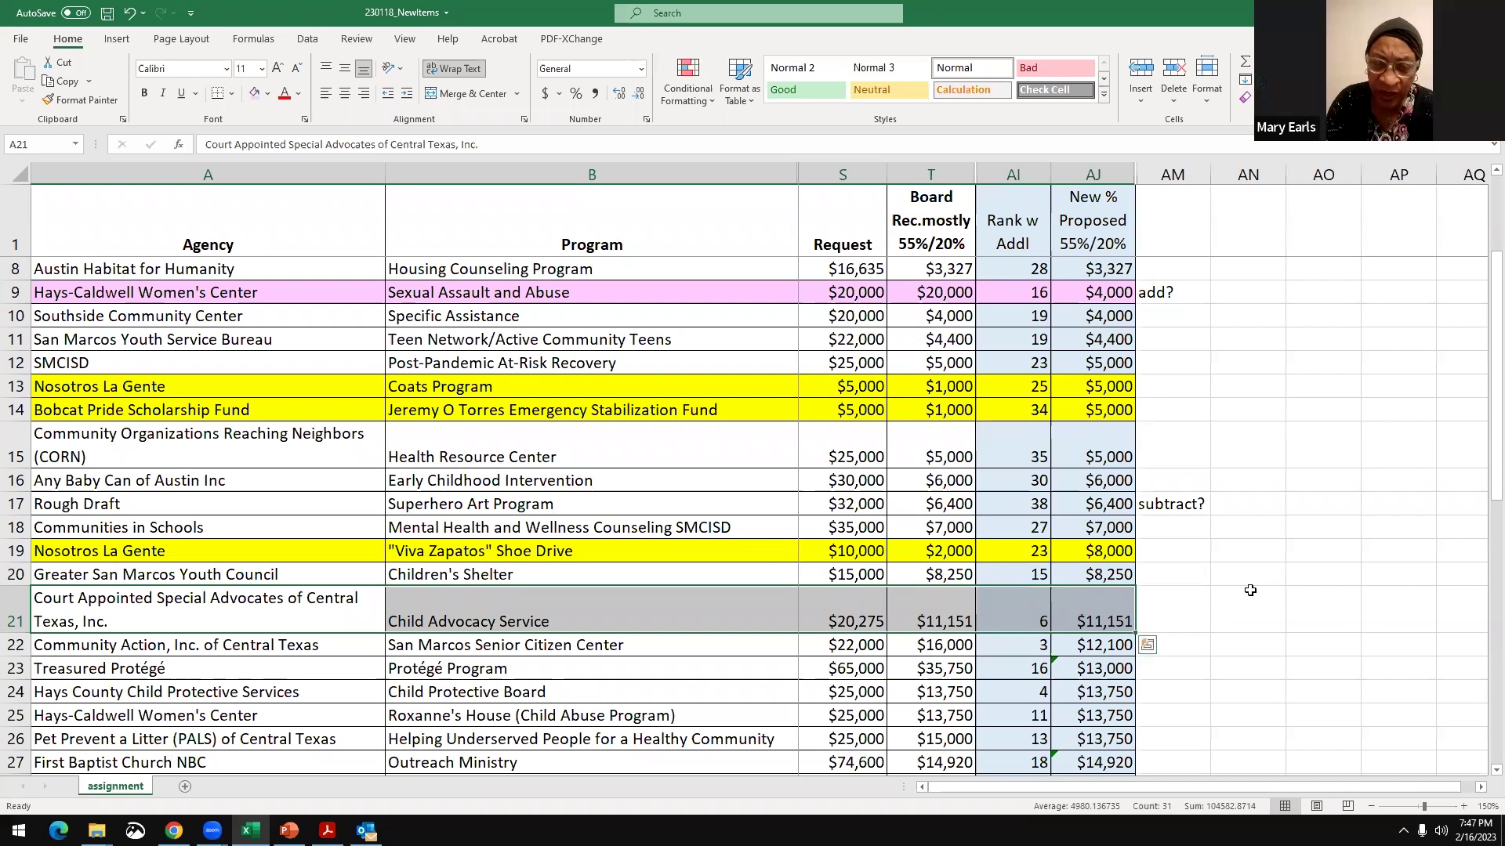
scroll(1250, 590, "up", 2)
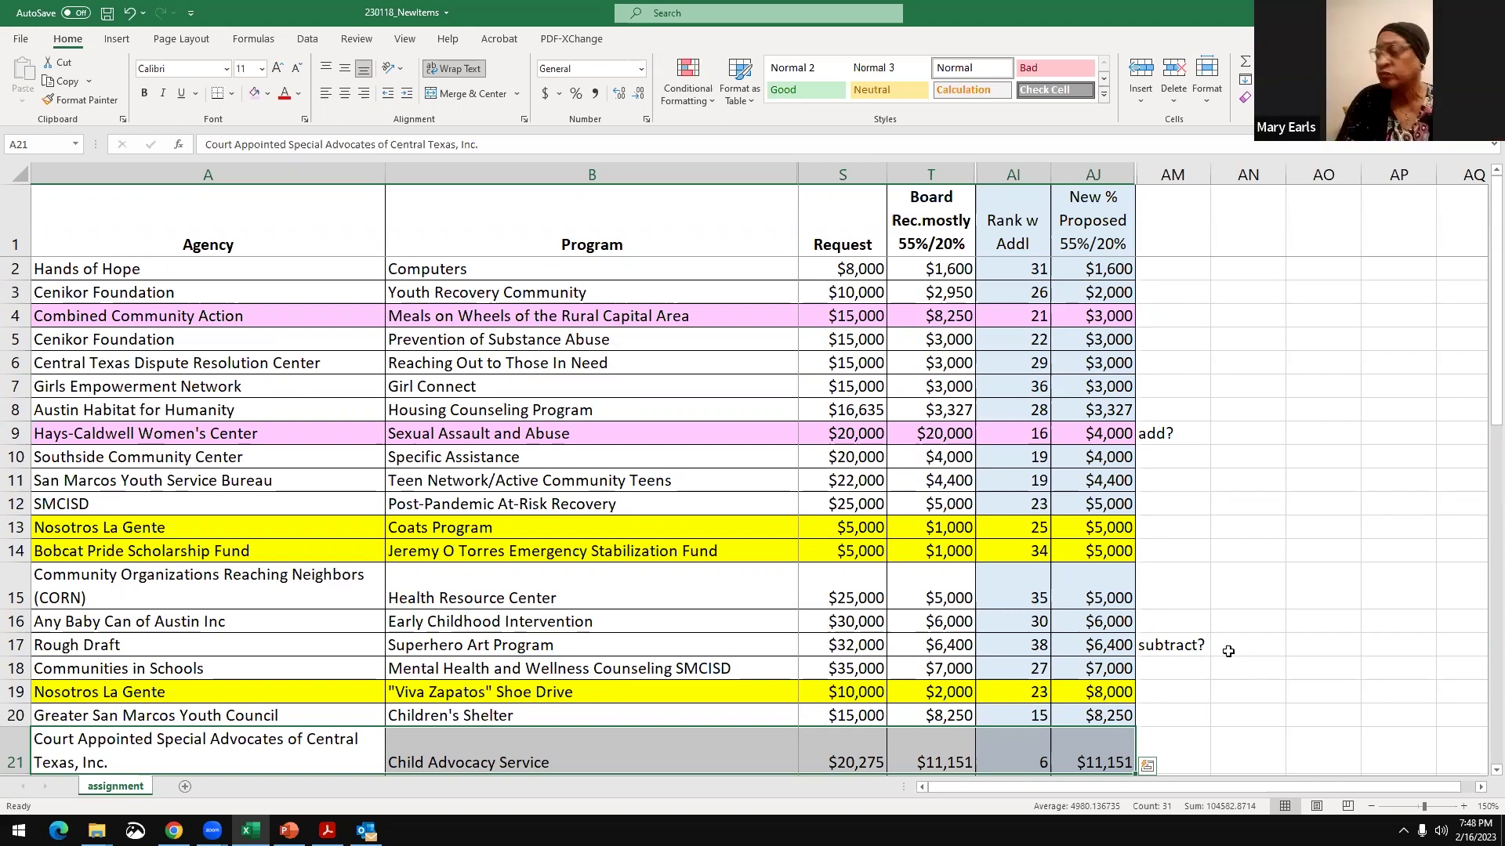
- Raise the Hays-Caldwell Sexual Assault and Abuse New % Proposed amount by adding 3000 to its existing formula
left_click(1105, 432)
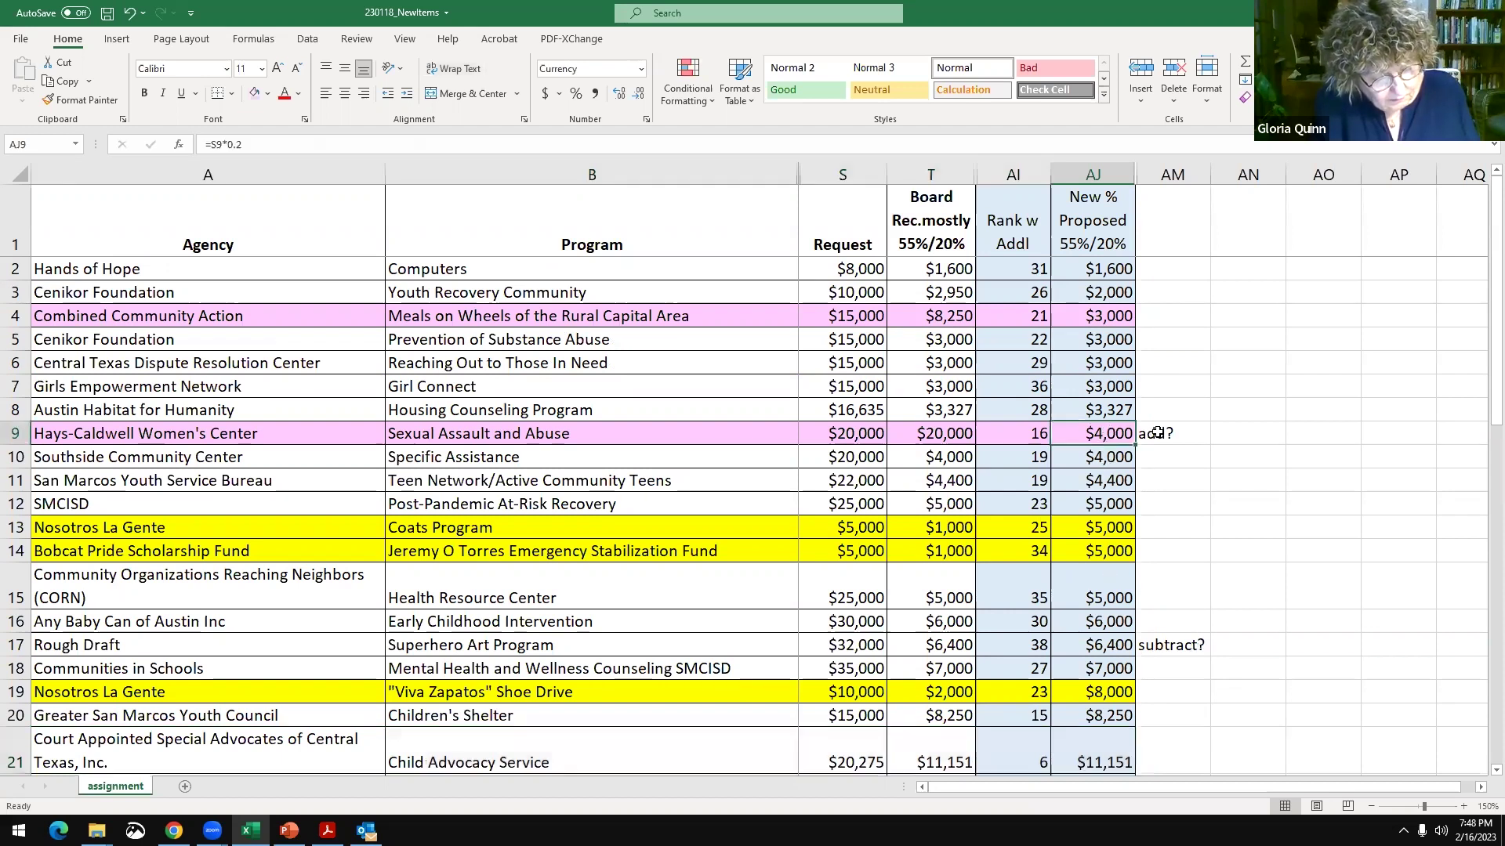
left_click(288, 147)
type("+")
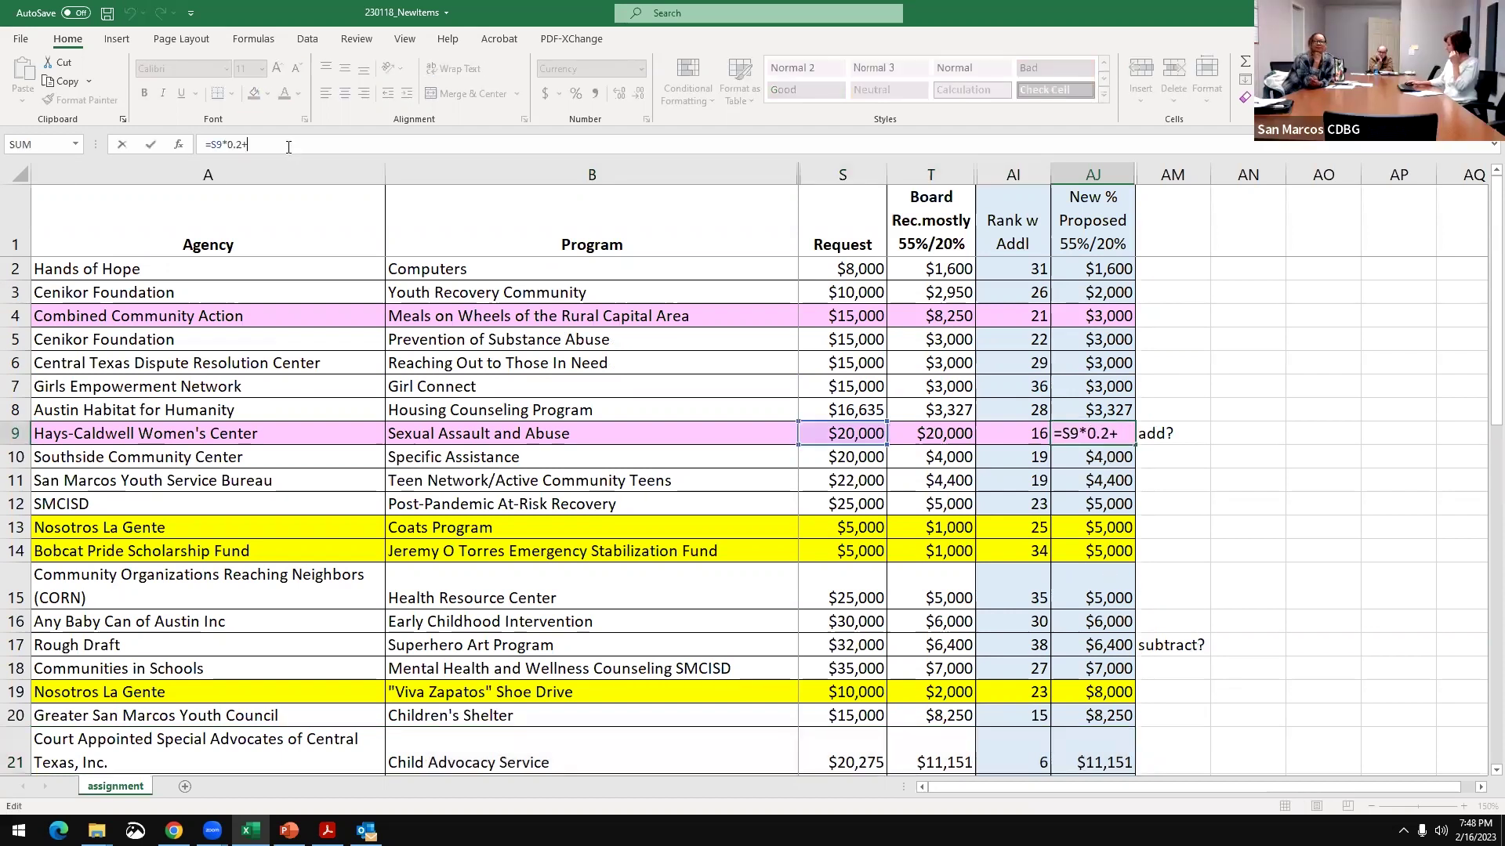
type("3000")
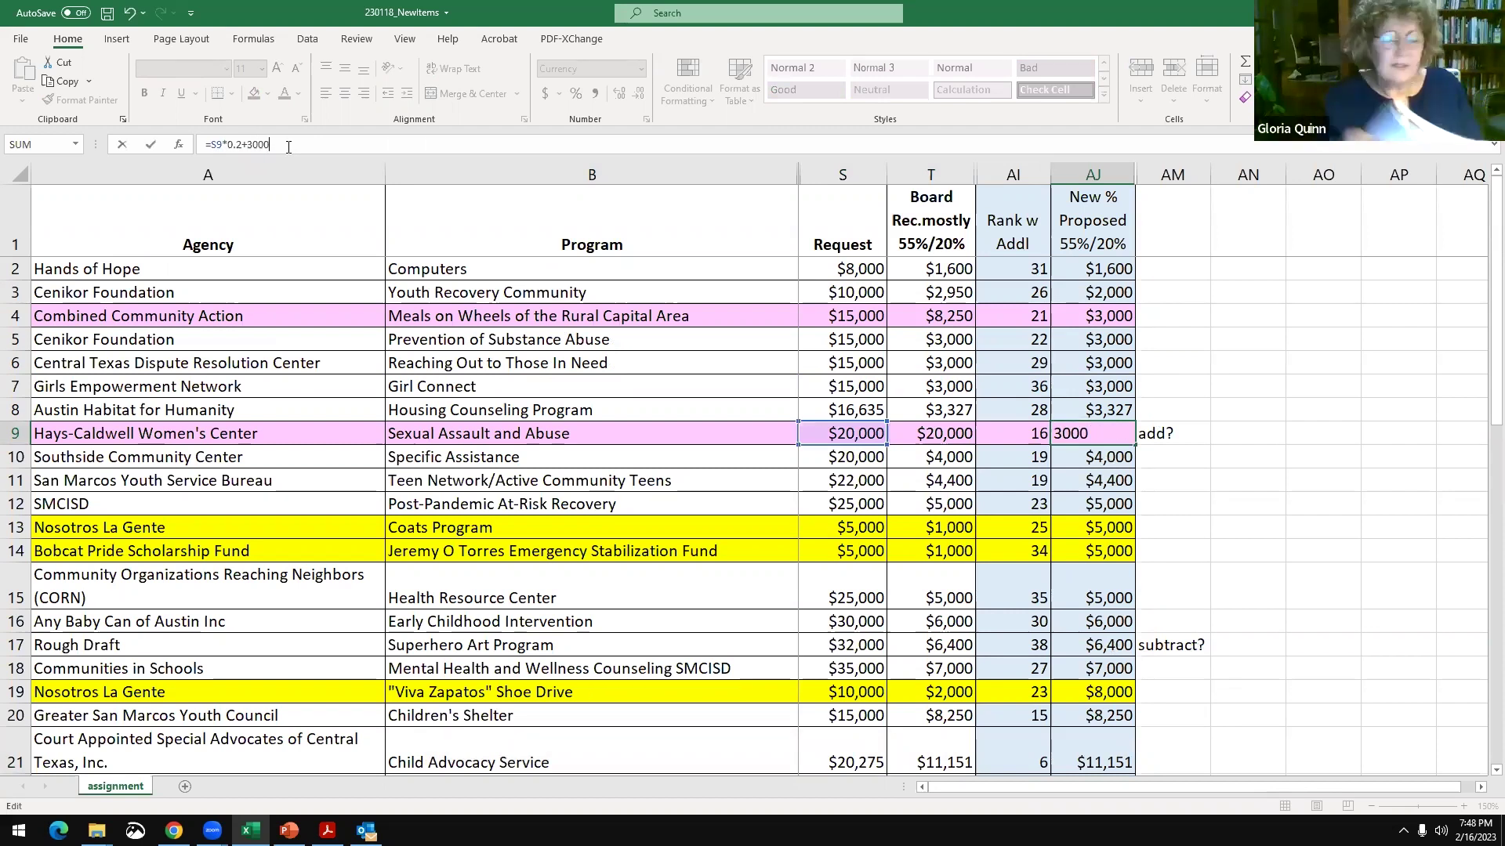
key("Return")
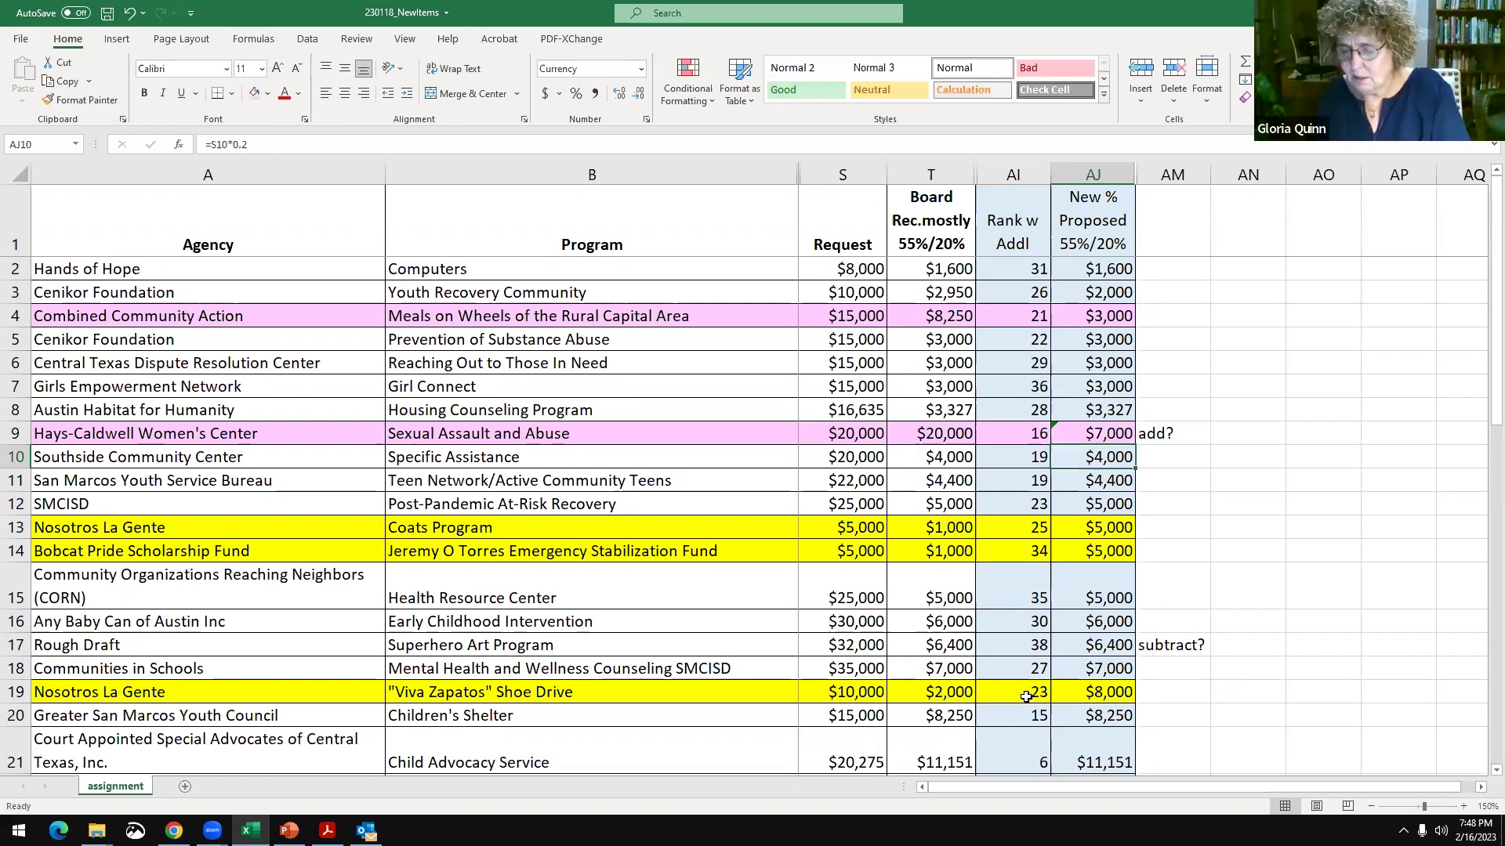
- Reduce the Rough Draft Superhero Art Program New % Proposed amount by subtracting 3000 in its existing formula
left_click(1102, 646)
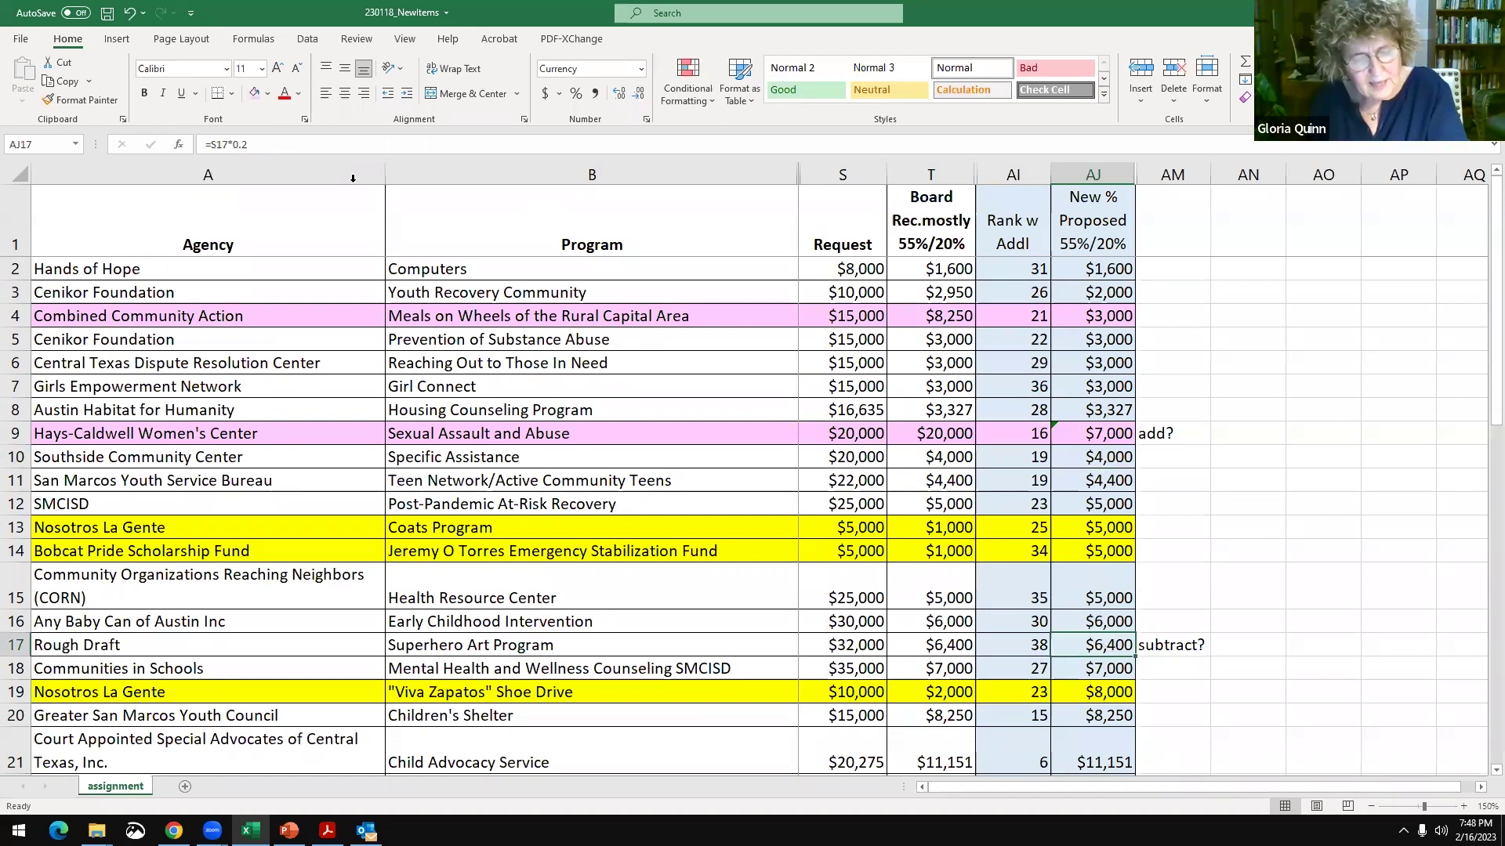
left_click(313, 144)
type("-3000")
key("Return")
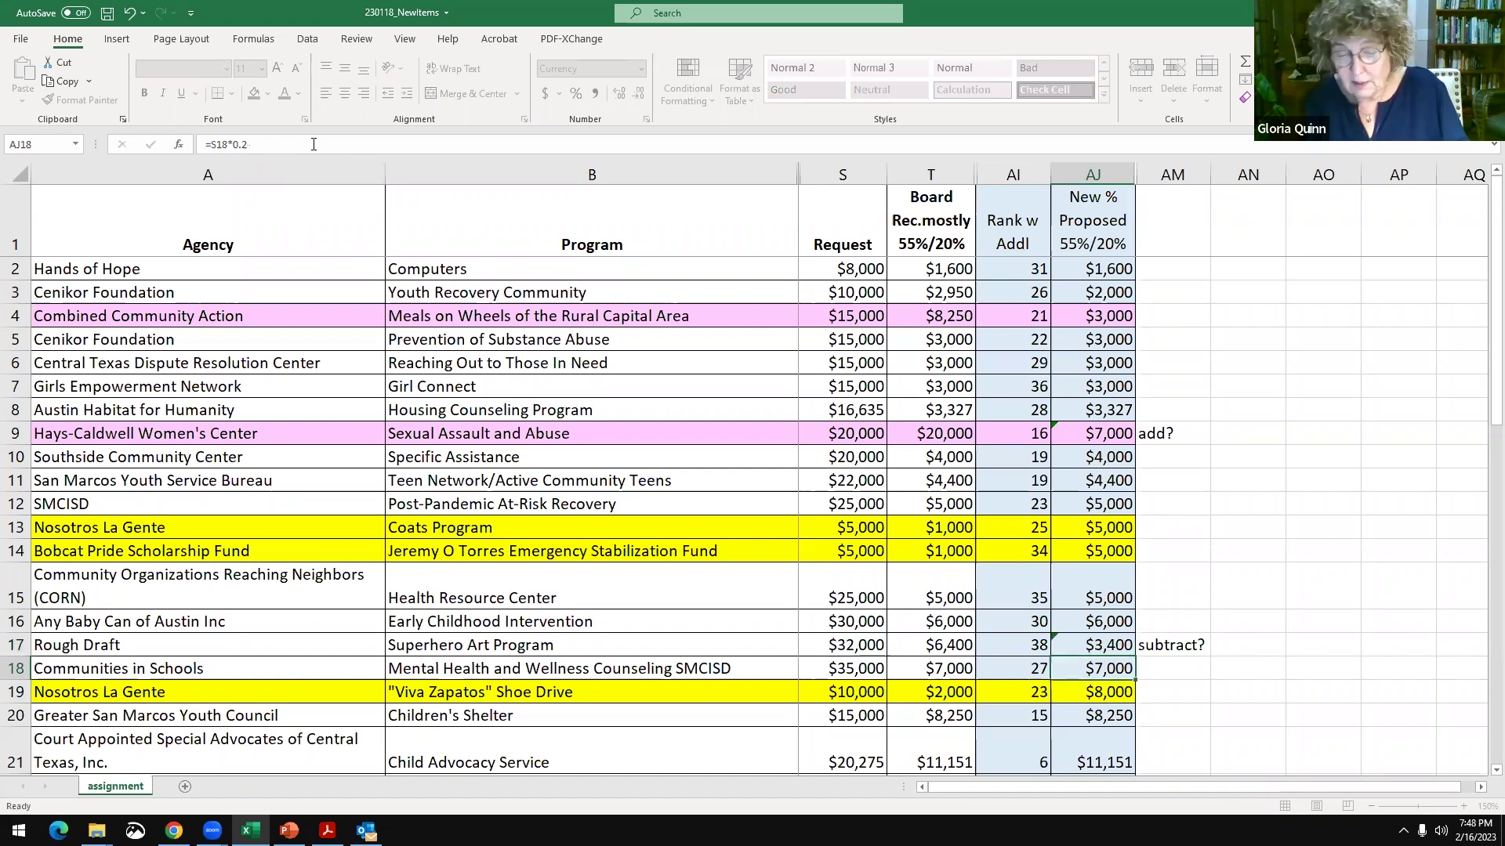
- Fill the Rough Draft New % Proposed cell and the Hays-Caldwell Sexual Assault and Abuse row from Agency through New % Proposed with yellow
left_click(1118, 636)
left_click(270, 99)
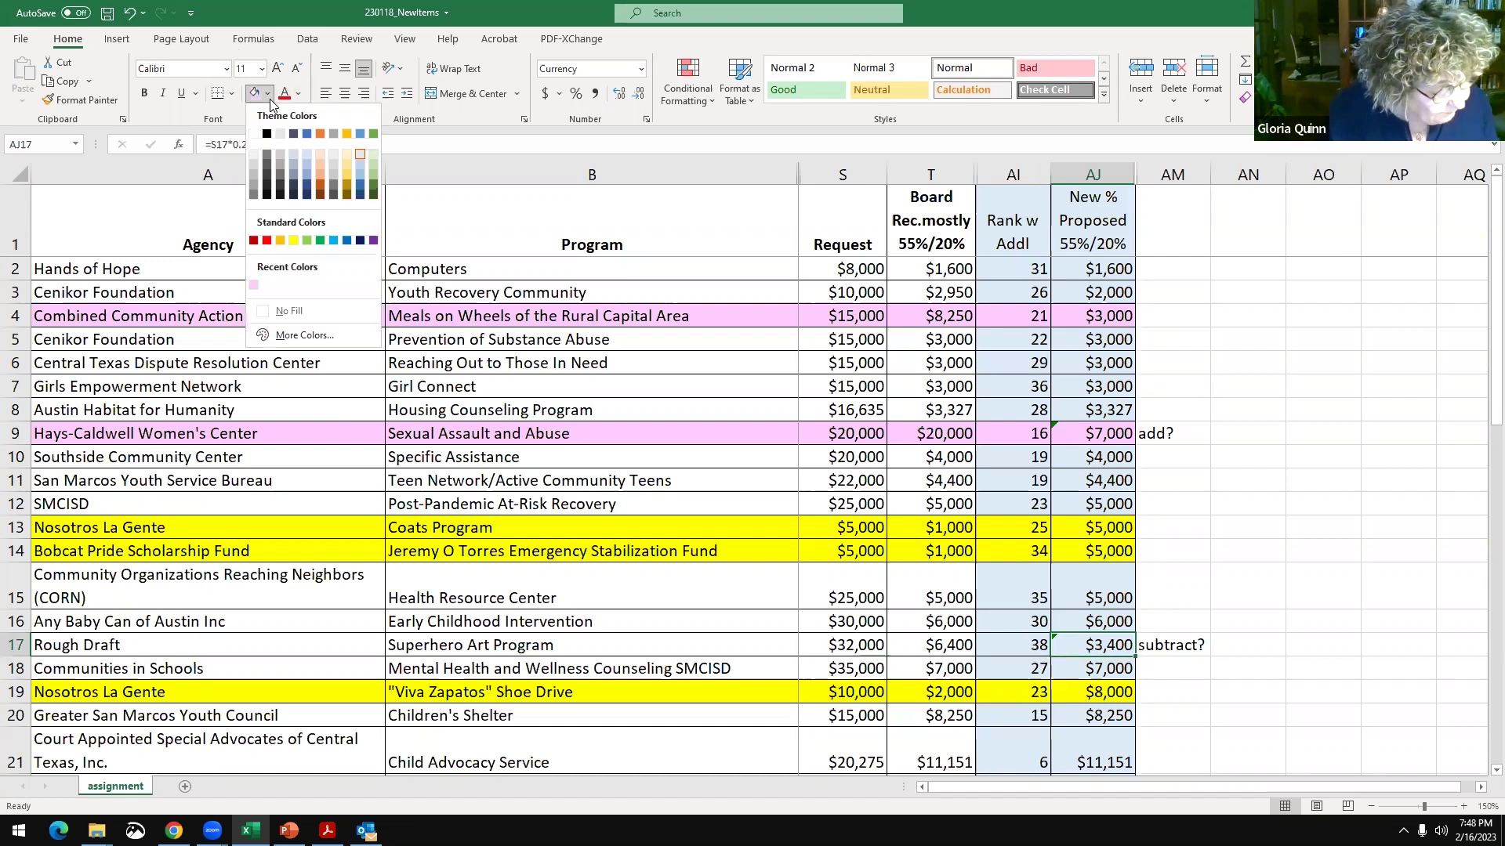
left_click(607, 285)
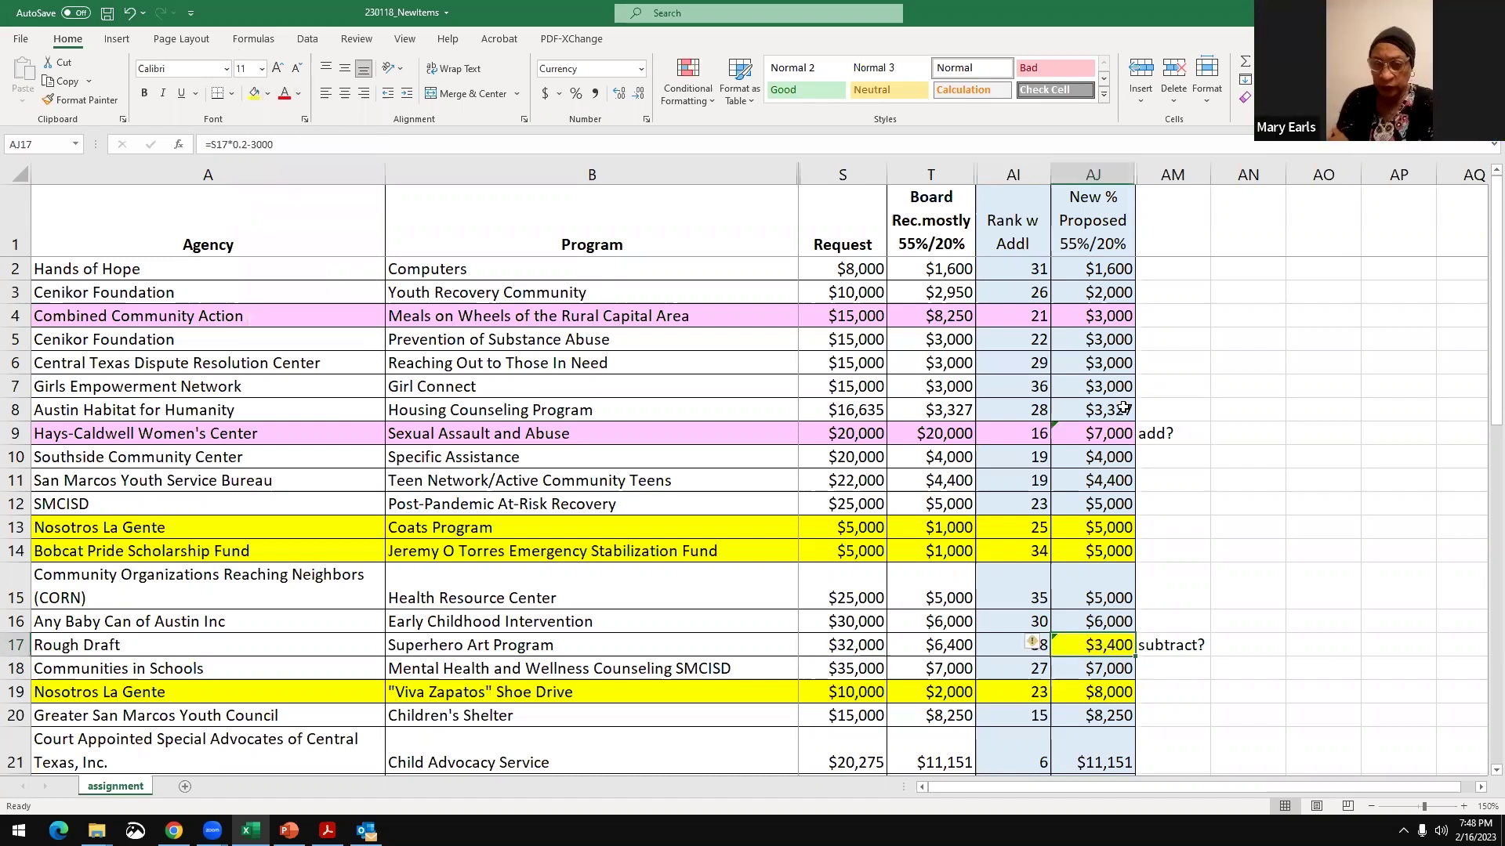
left_click_drag(1101, 433, 147, 439)
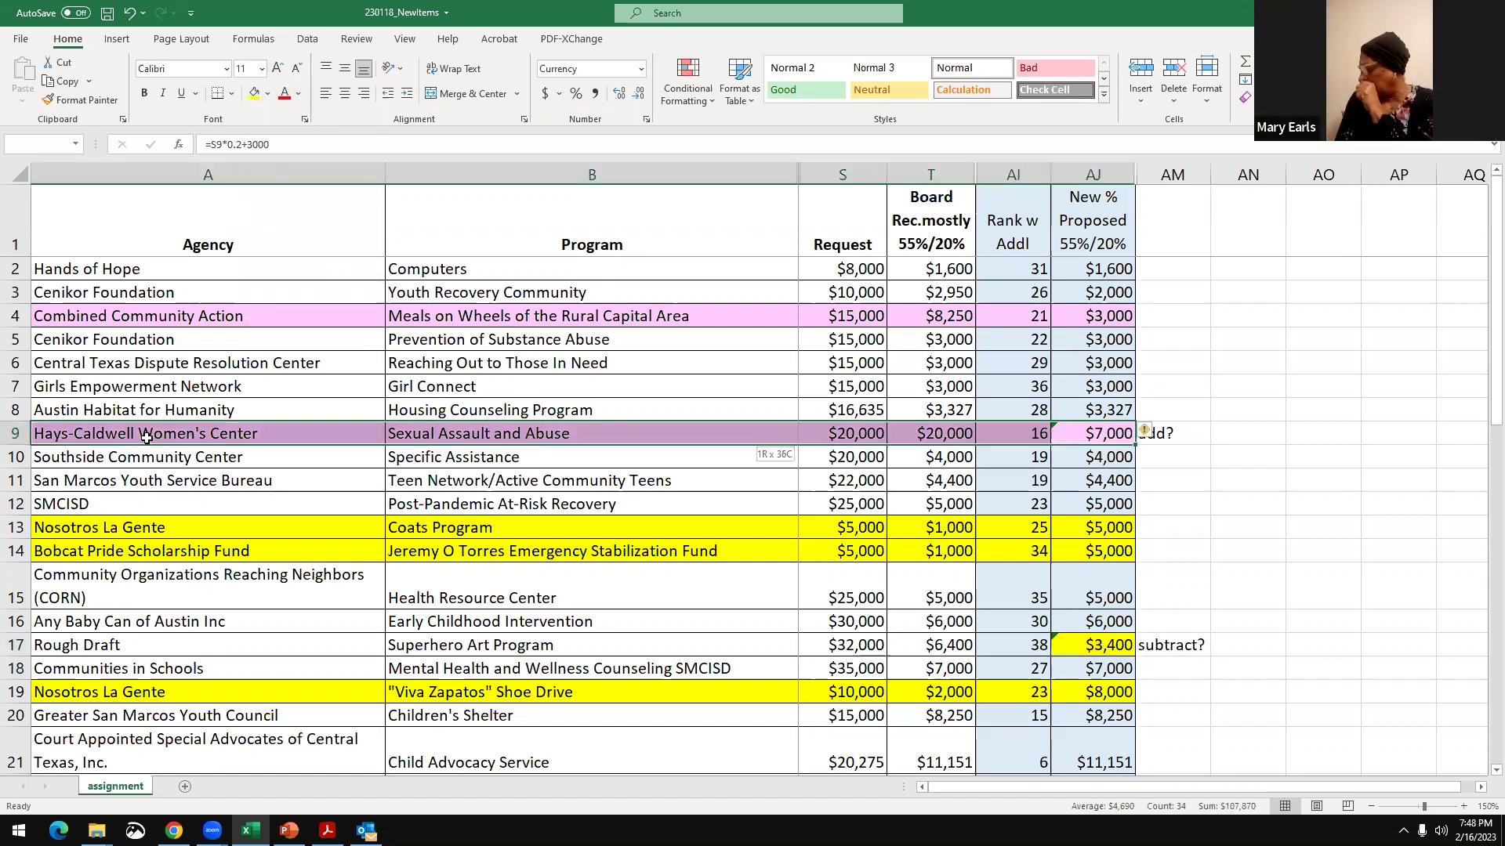
left_click(254, 94)
- Remove the pink fill from the Combined Community Action row, from Agency through New % Proposed
left_click_drag(1122, 317, 181, 315)
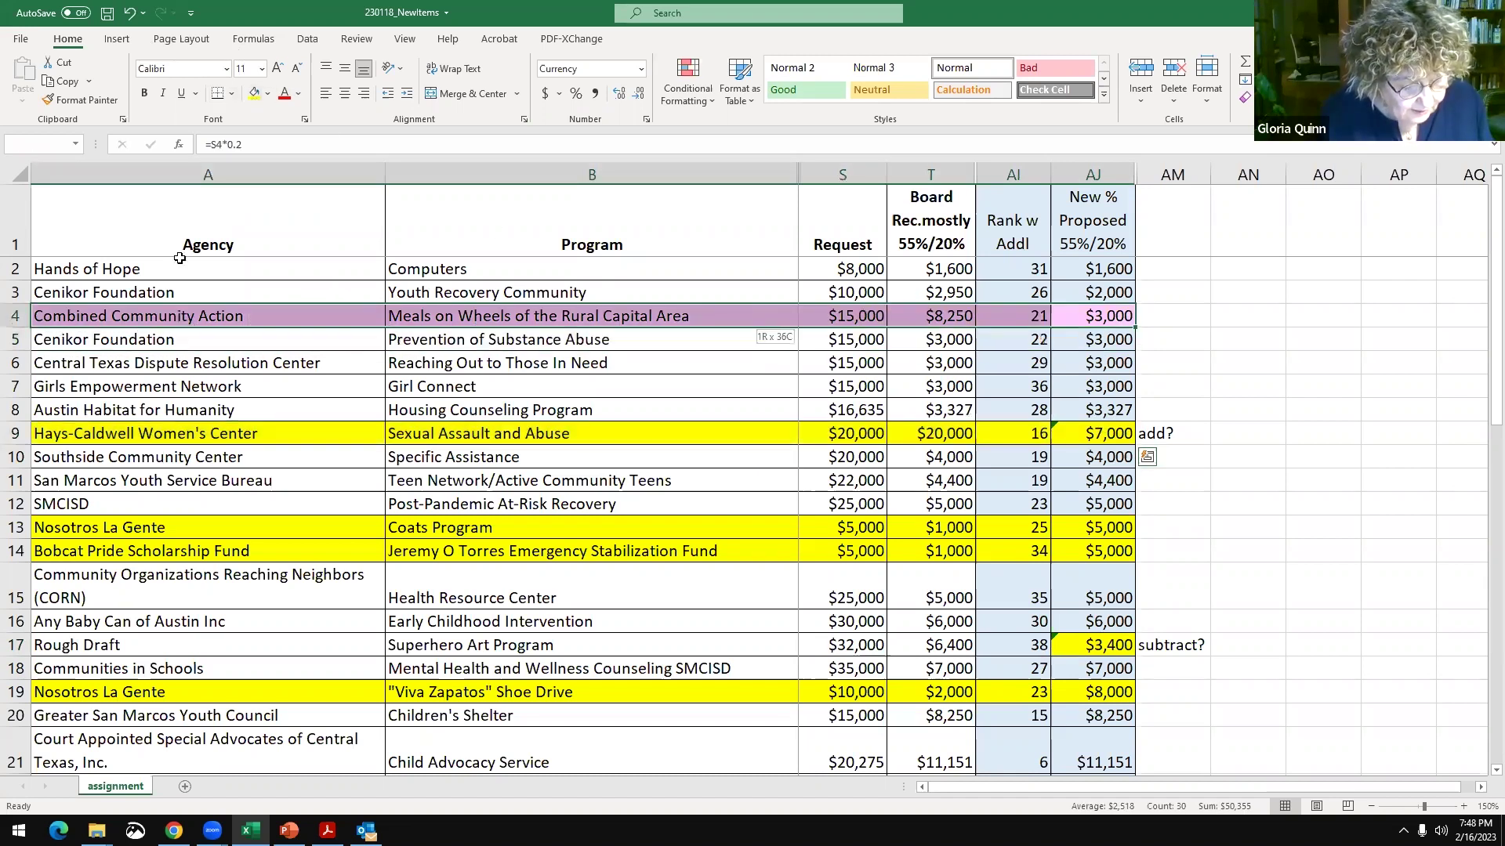
left_click(268, 95)
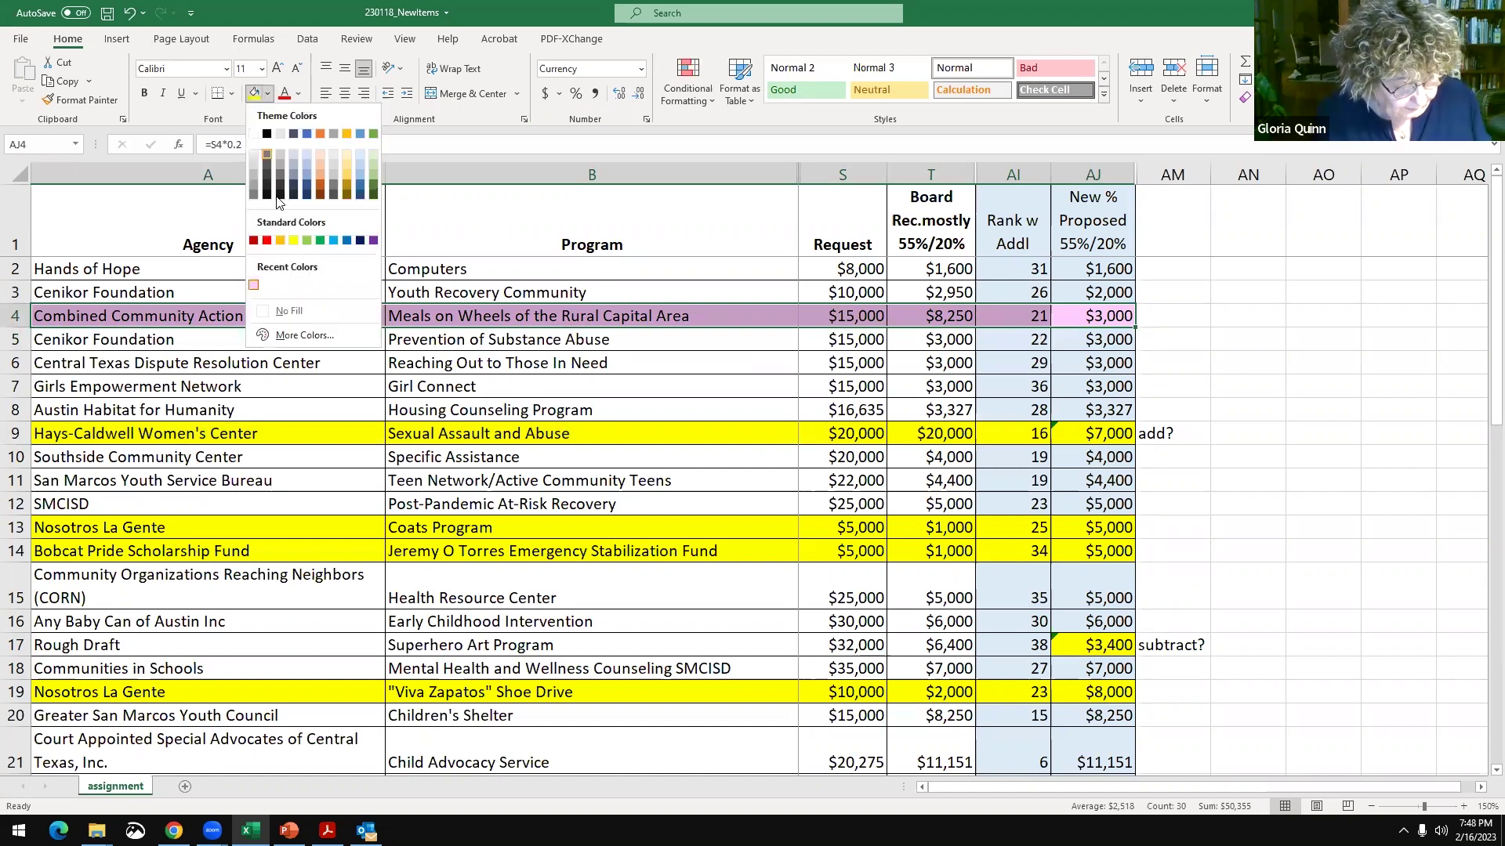
left_click(284, 313)
- Copy the Rank and New % Proposed cell formatting from the Cenikor Prevention of Substance Abuse row to the Combined Community Action row
scroll(696, 598, "down", 3)
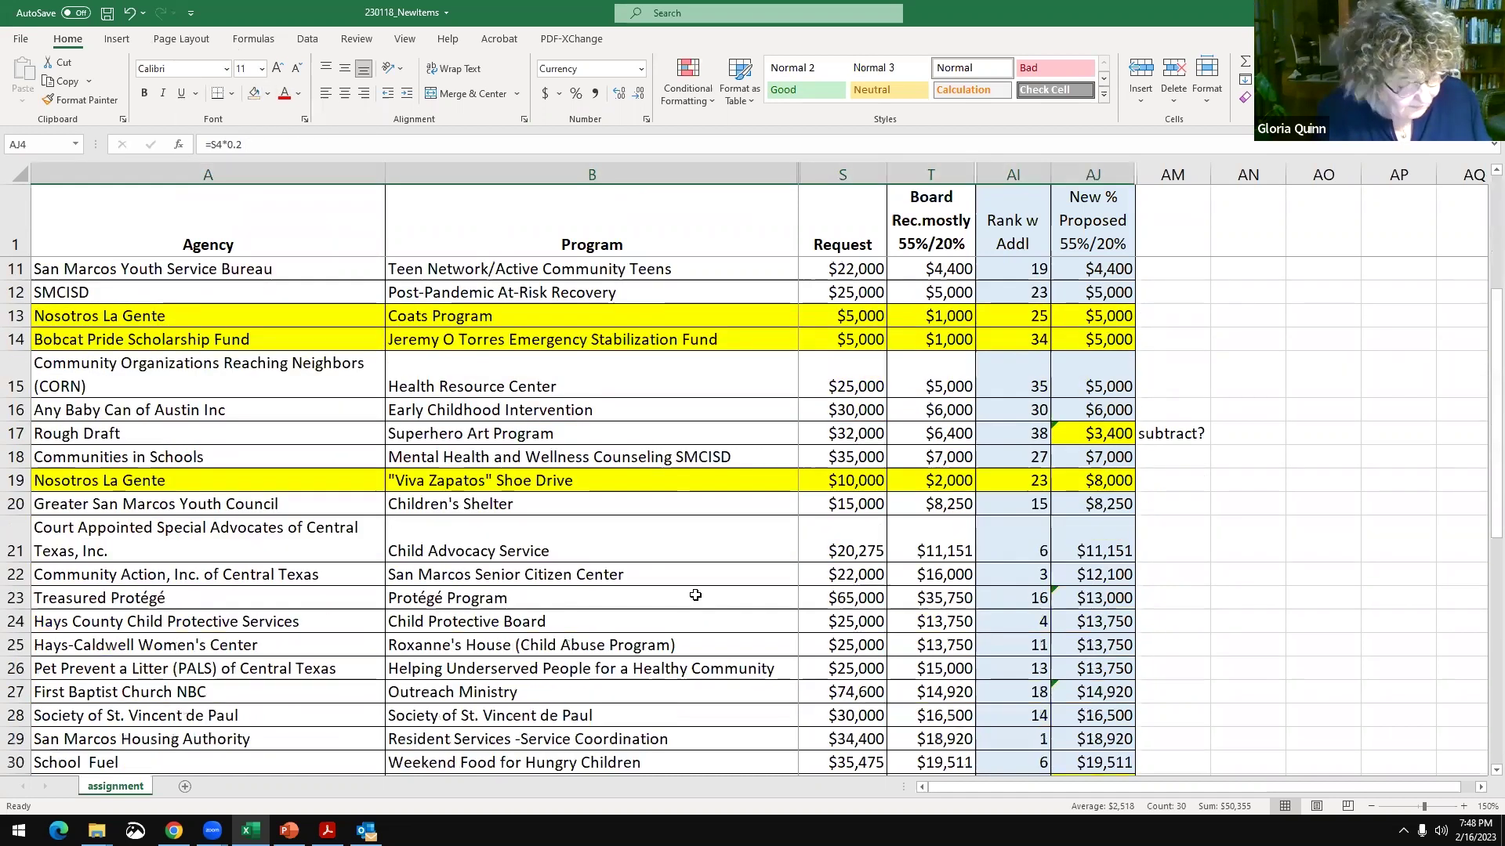
scroll(695, 595, "up", 3)
left_click_drag(1018, 339, 1090, 339)
left_click(72, 99)
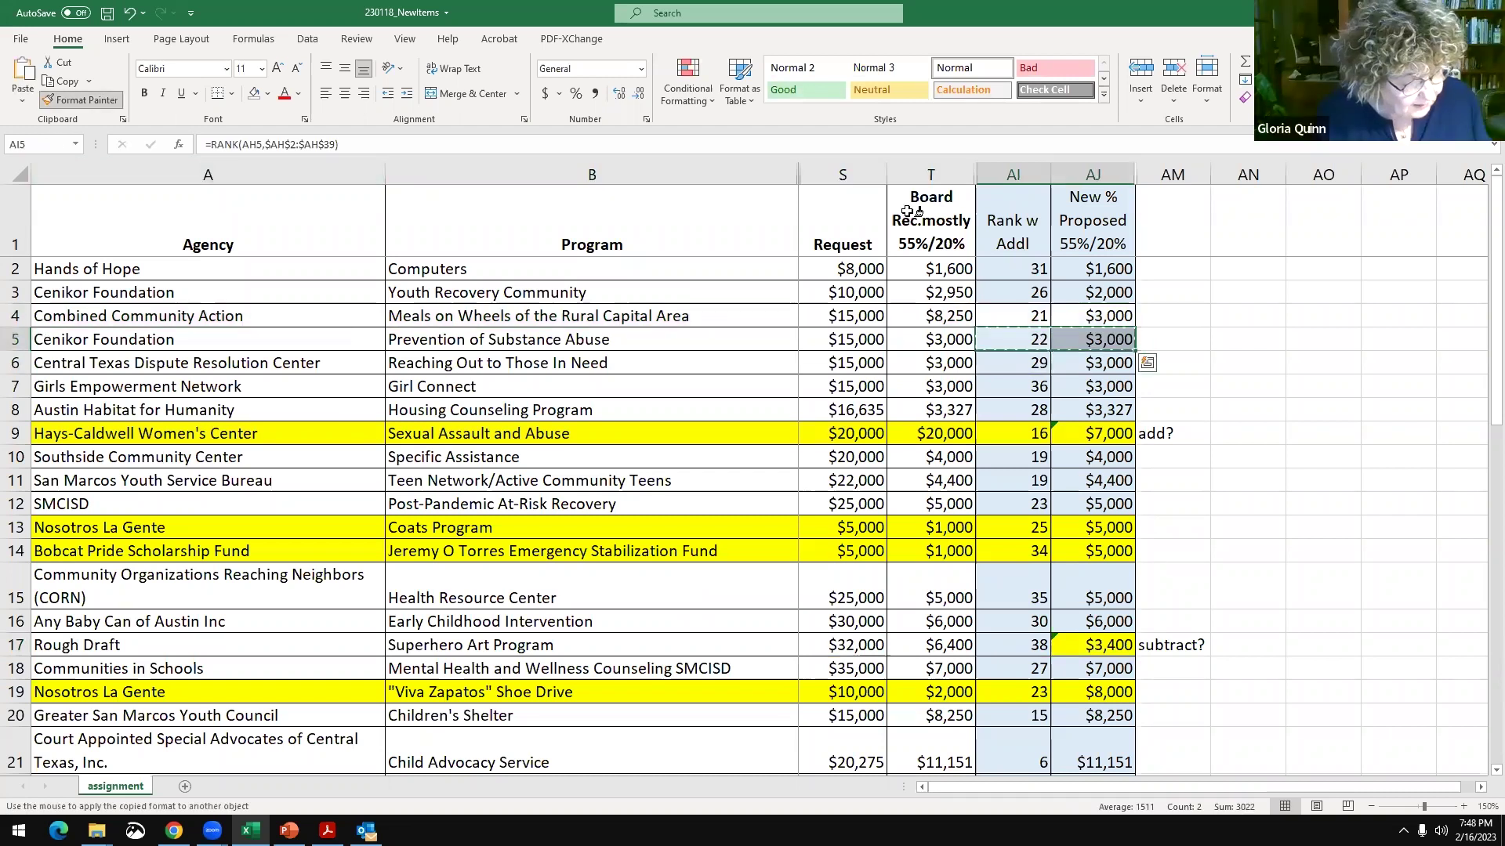
left_click_drag(1019, 308, 1098, 316)
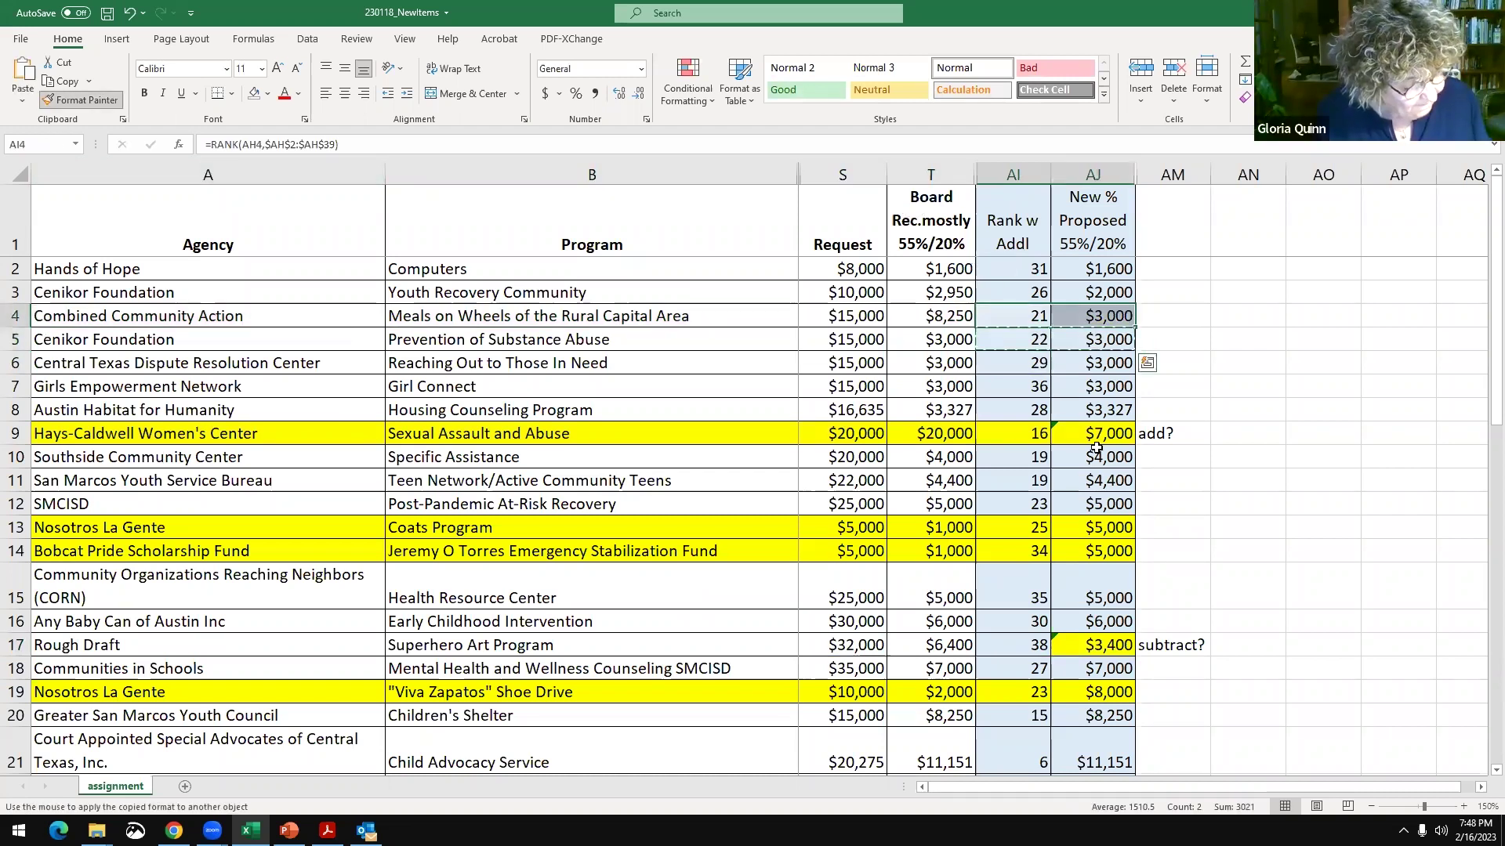
- Set the New % Proposed amounts of ACCEYSS Programs and Greater San Marcos Youth Council Family and Youth Success to 35000 each
scroll(1050, 682, "down", 6)
scroll(1046, 684, "down", 2)
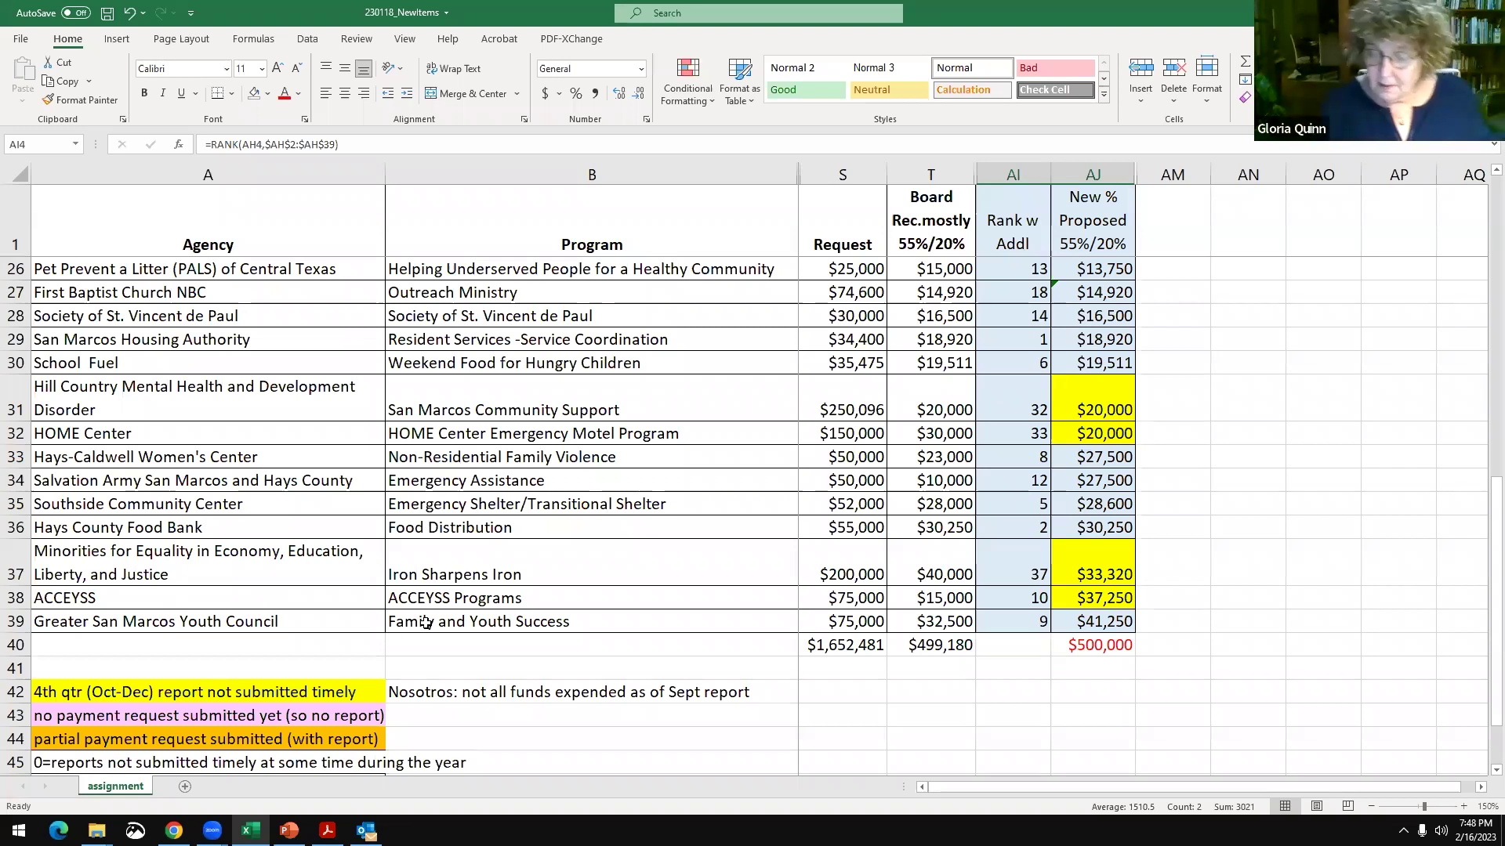
scroll(425, 623, "down", 1)
left_click_drag(1101, 555, 268, 555)
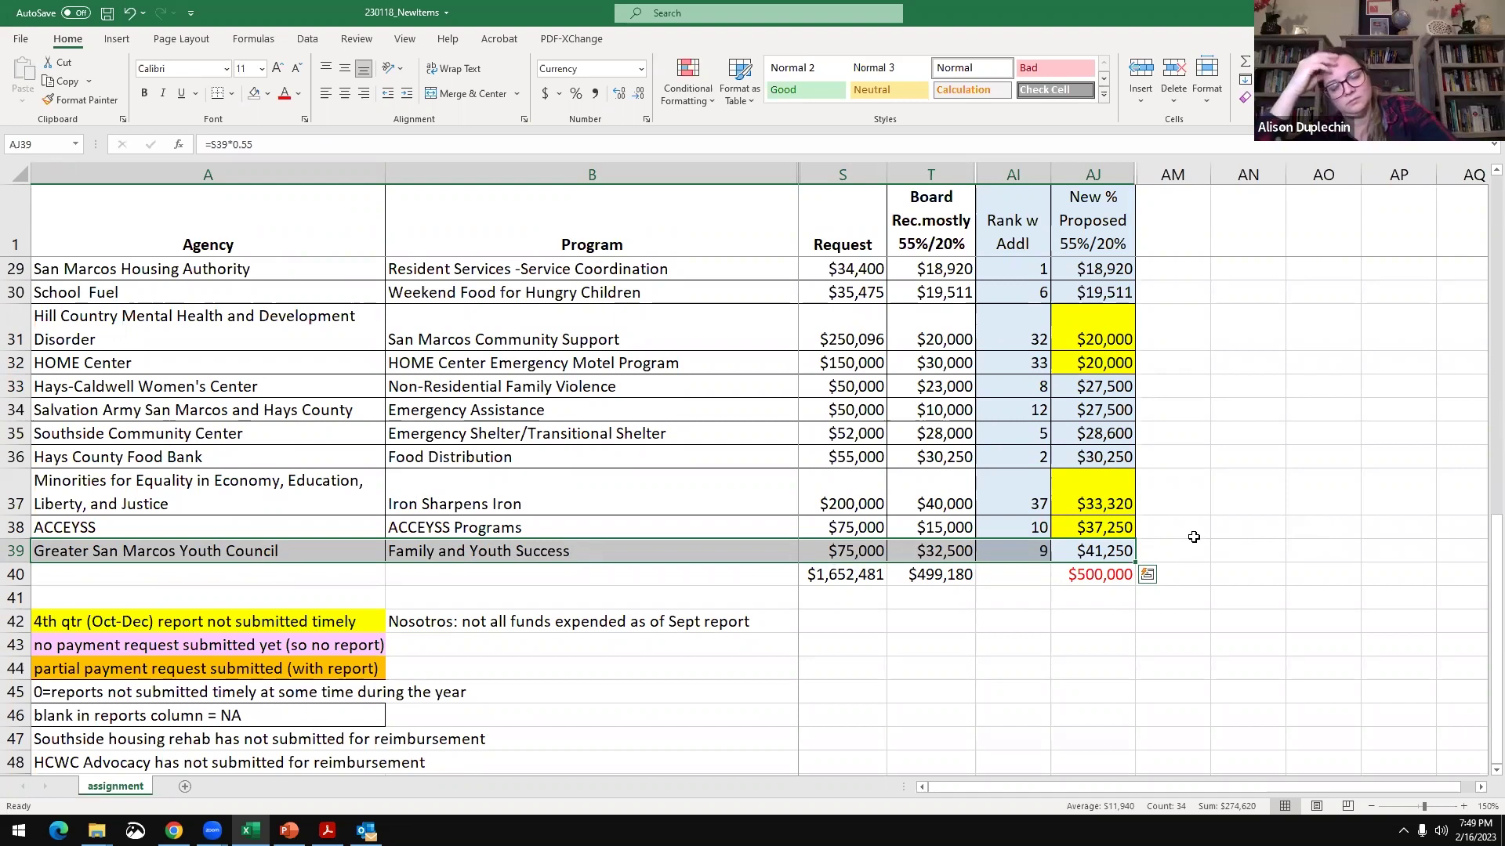
left_click(1106, 552)
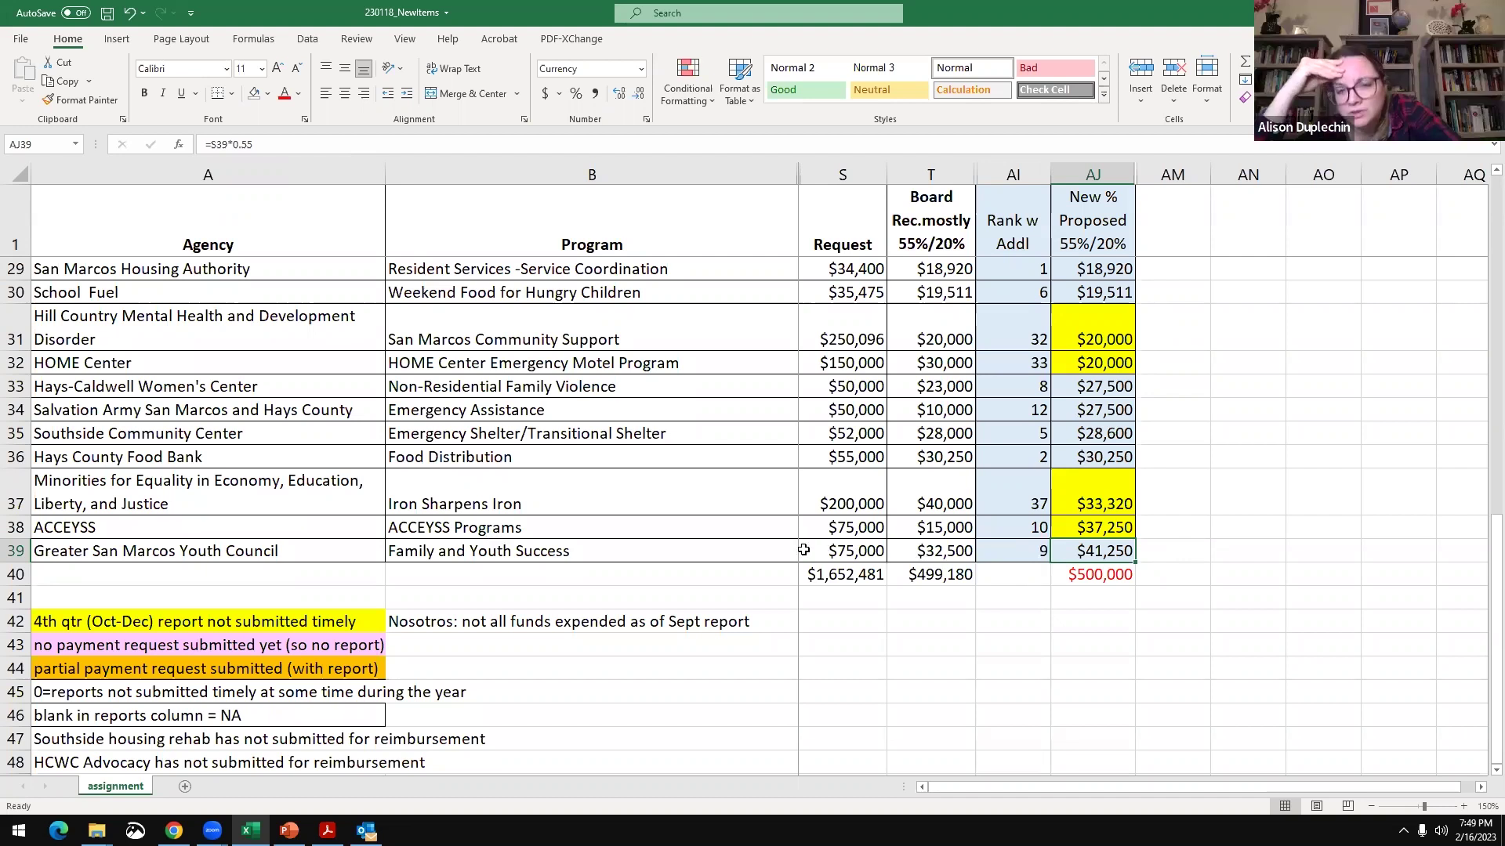
left_click(1118, 528)
left_click(1120, 553)
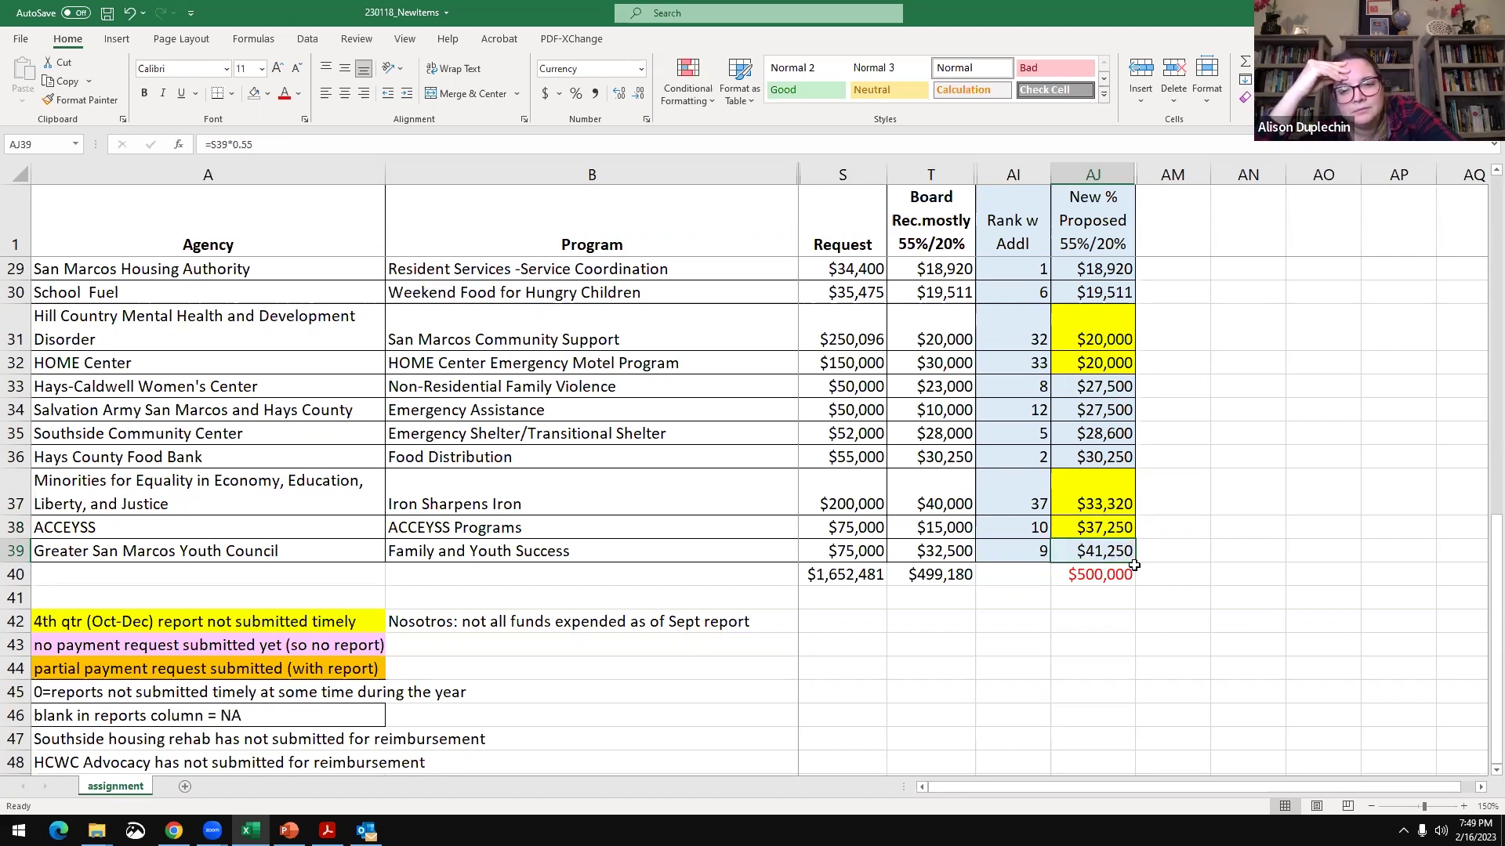
left_click(1124, 528)
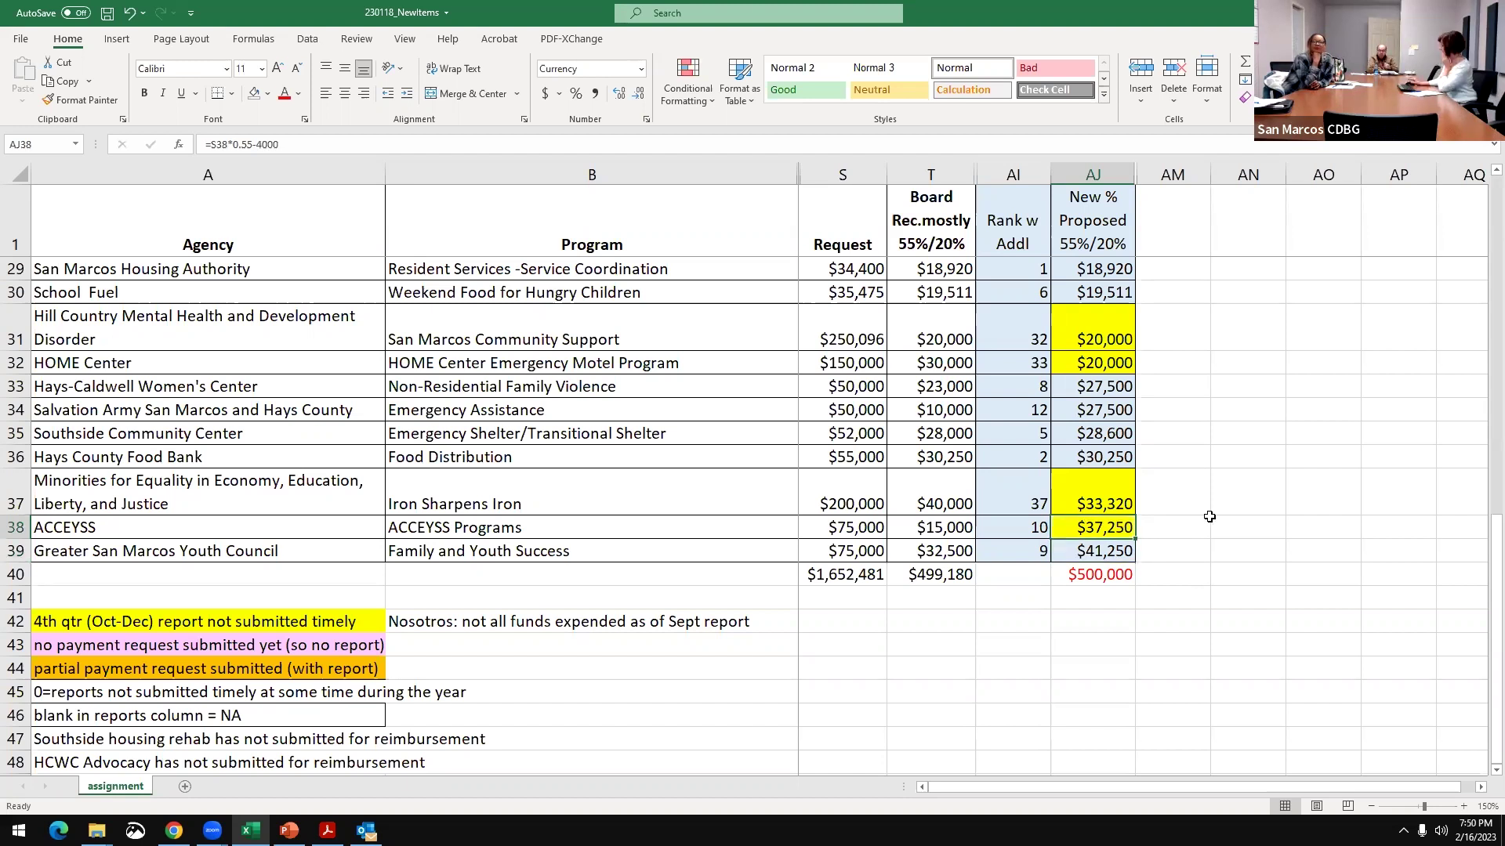
type("35000")
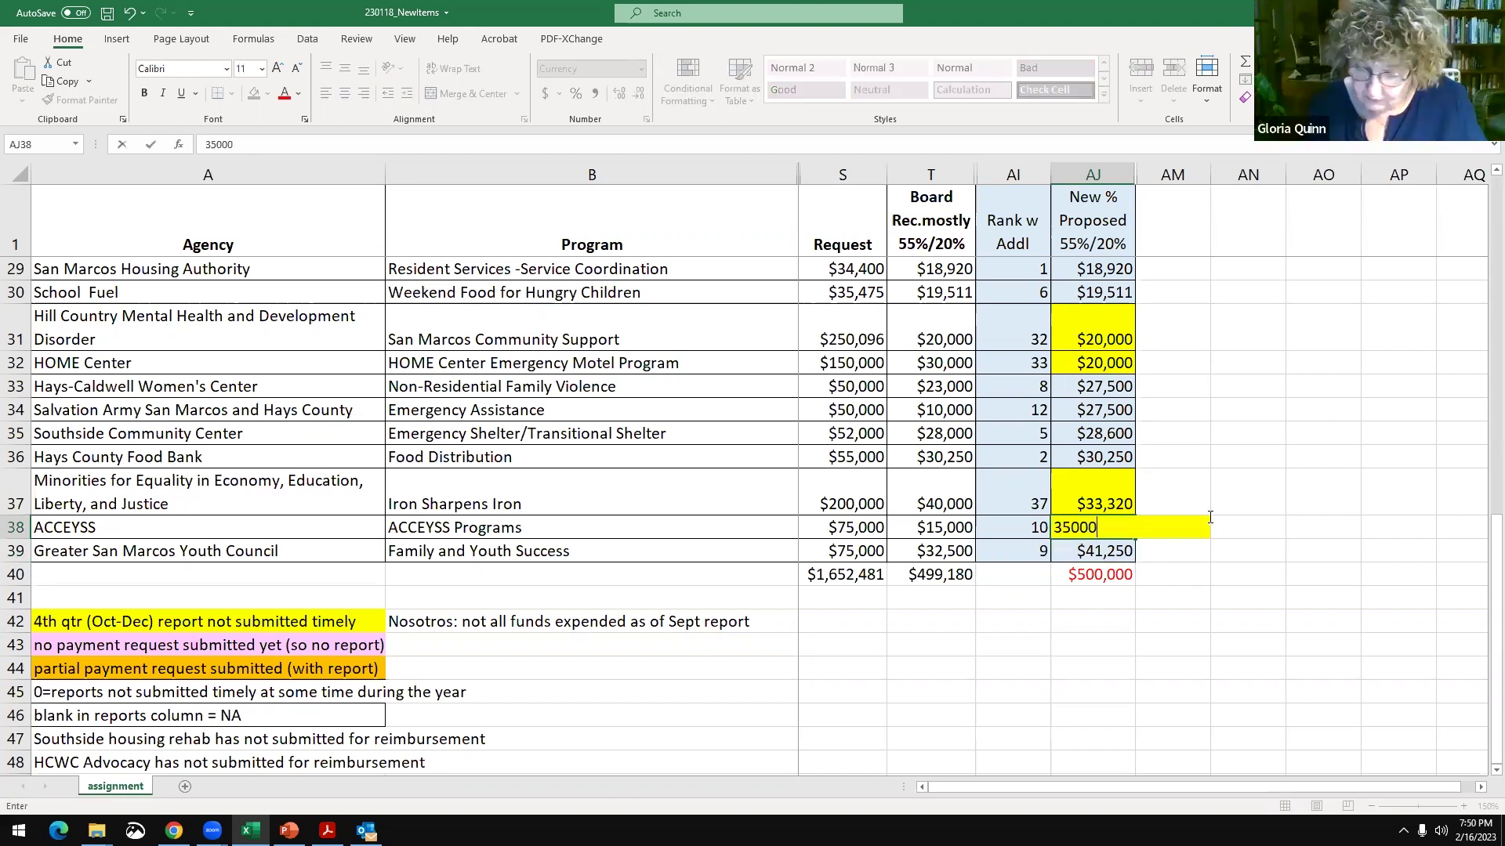
key("Return")
type("35000")
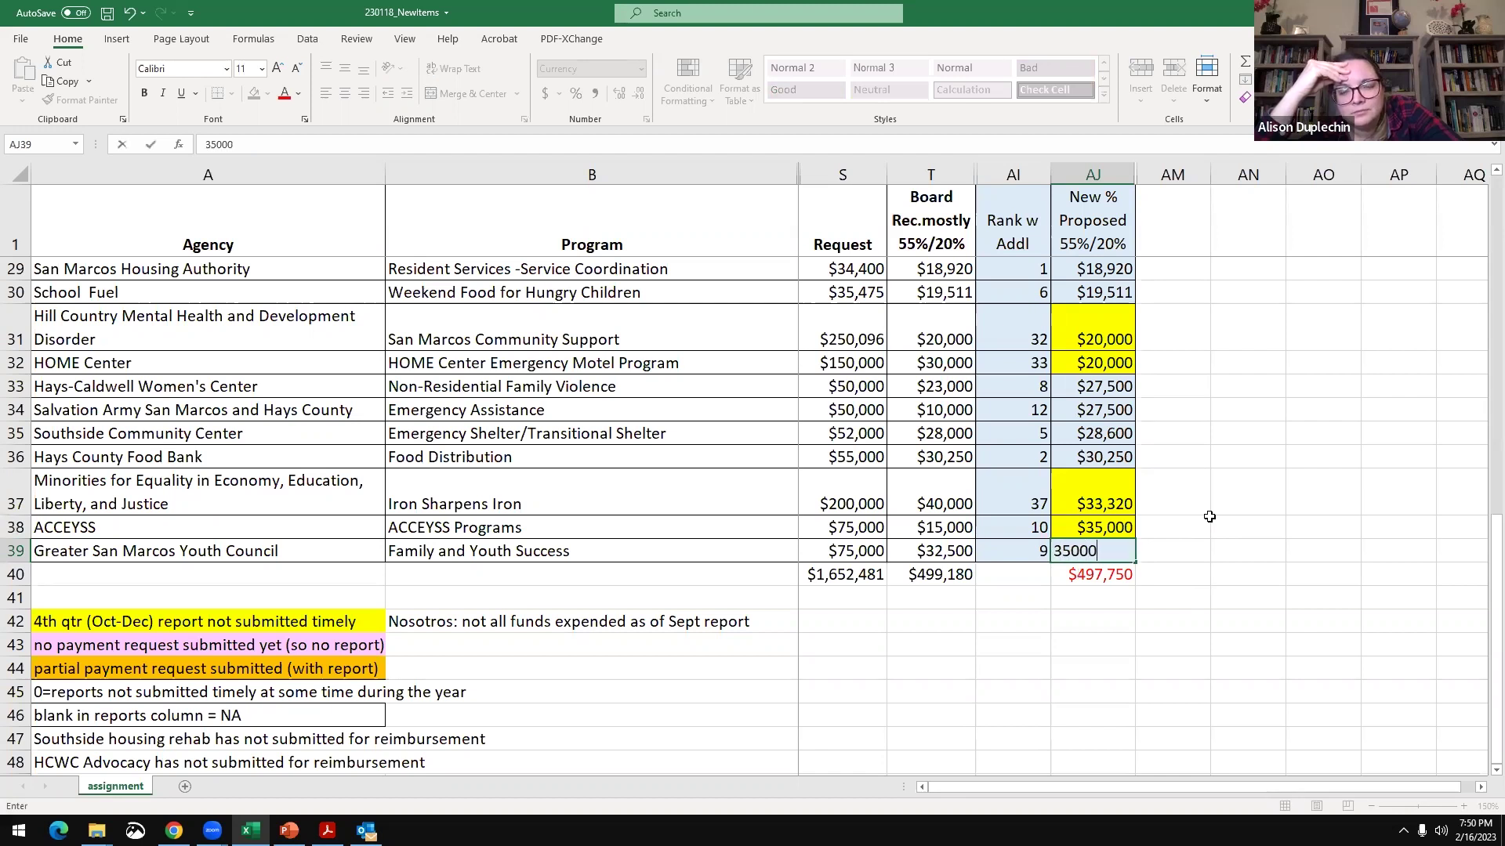
key("Return")
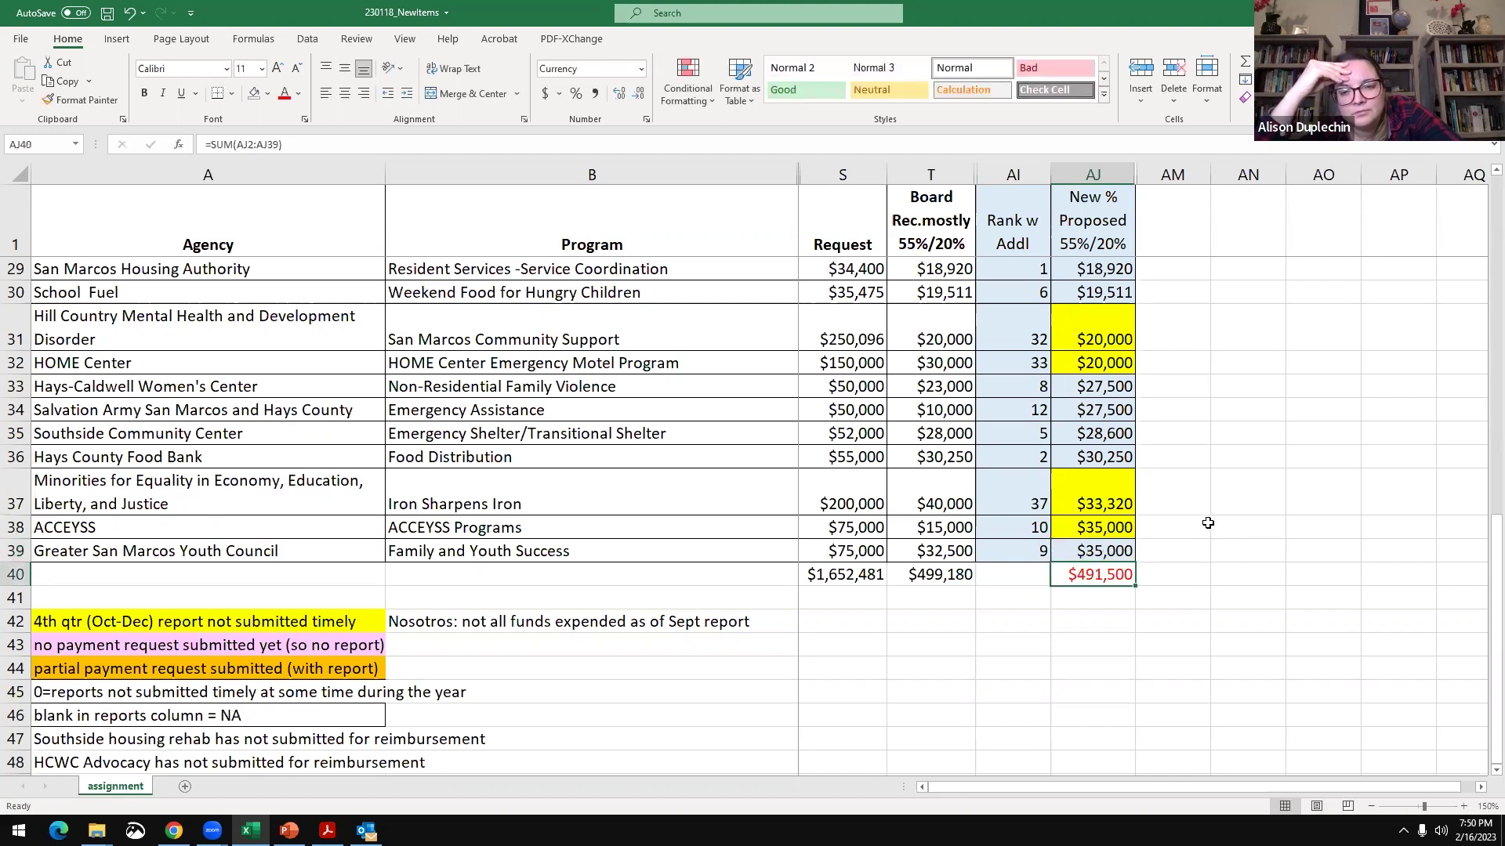
- Fill the New % Proposed cell of Greater San Marcos Youth Council Family and Youth Success with yellow
key("Up")
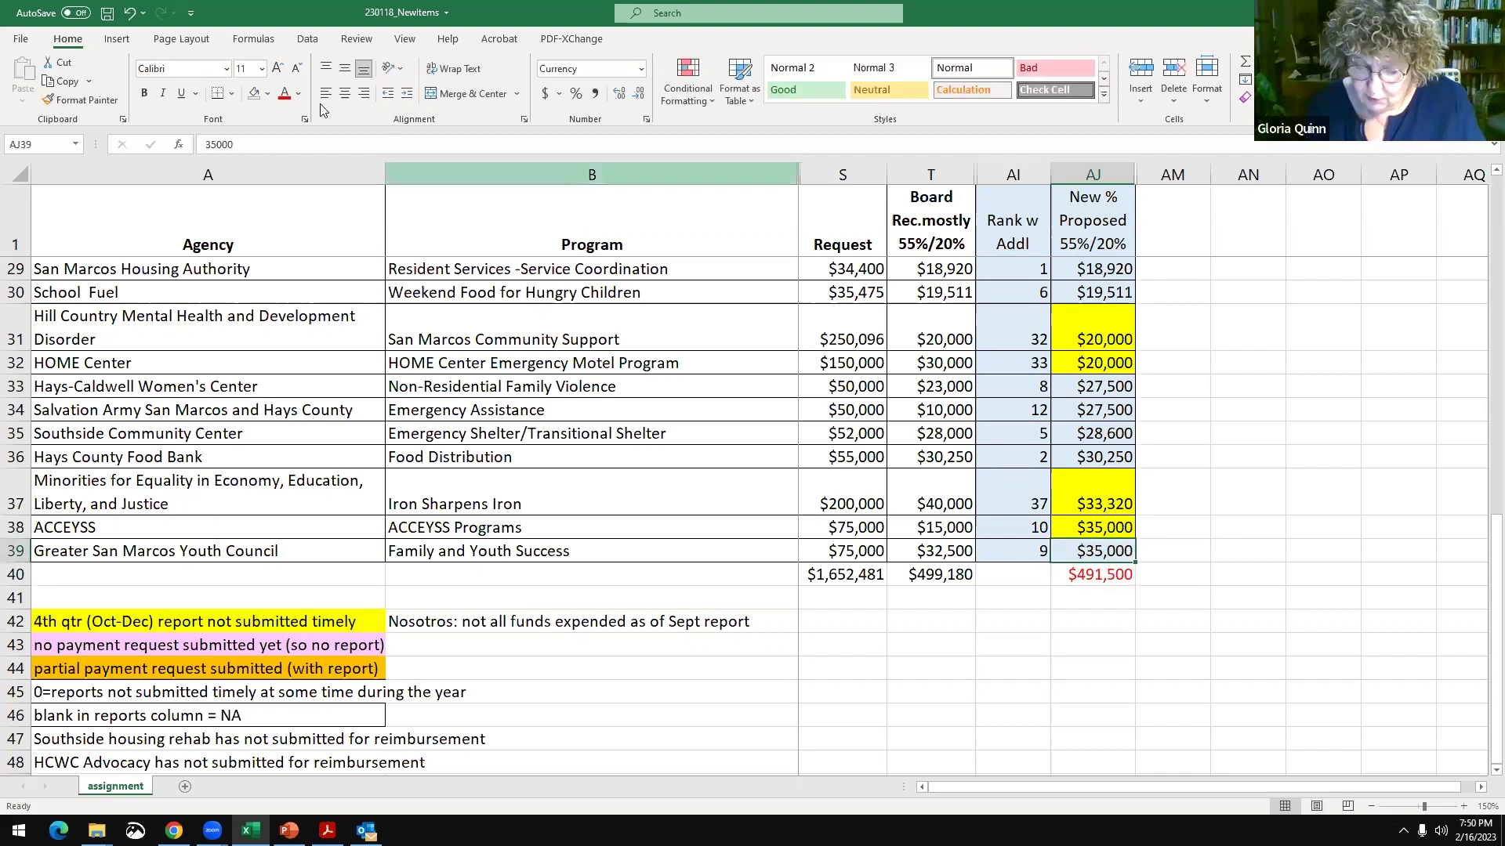
left_click(268, 93)
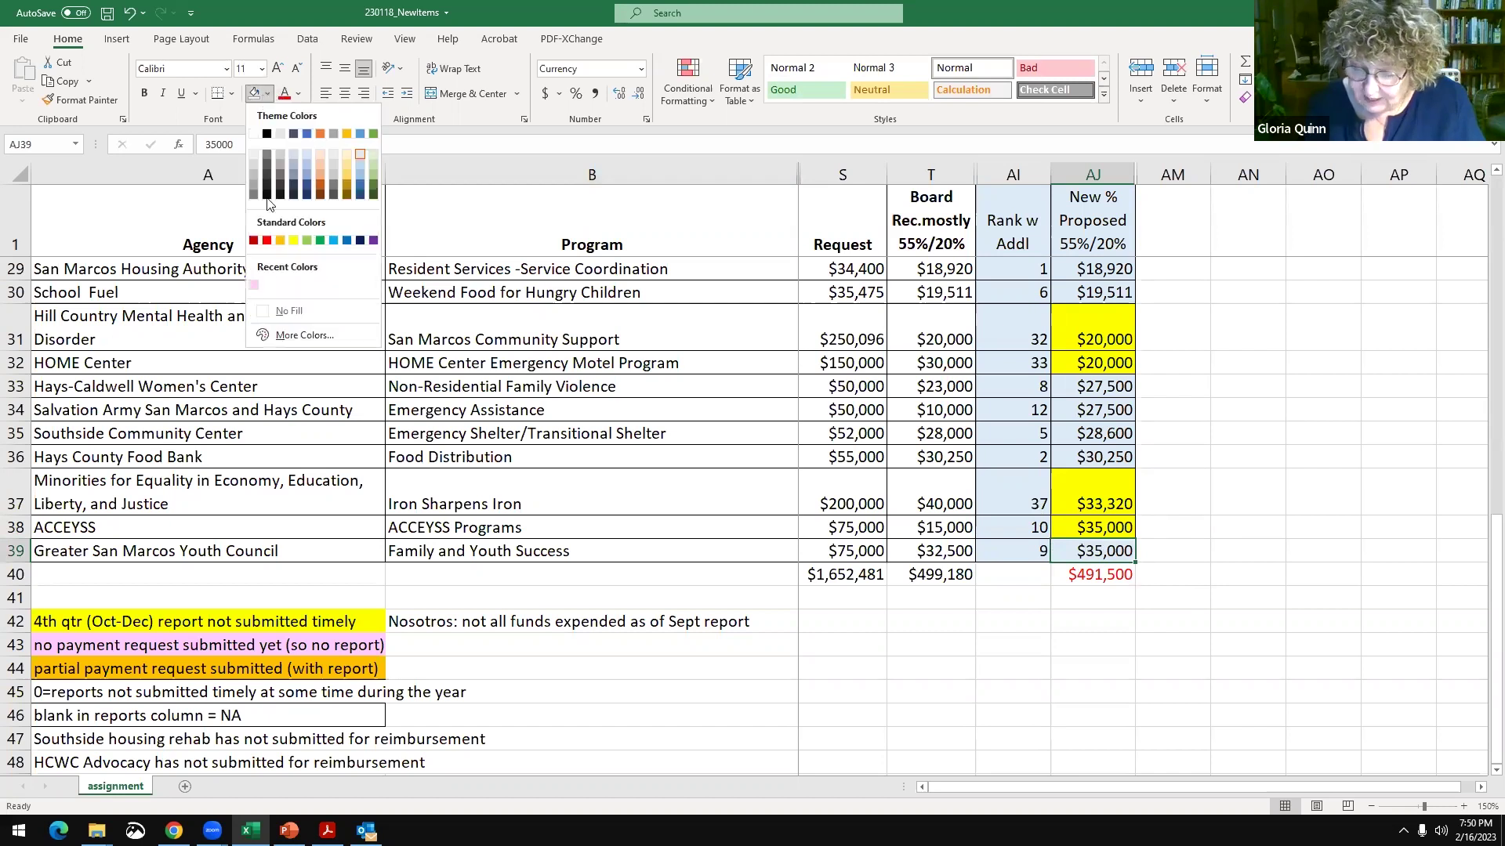
left_click(293, 241)
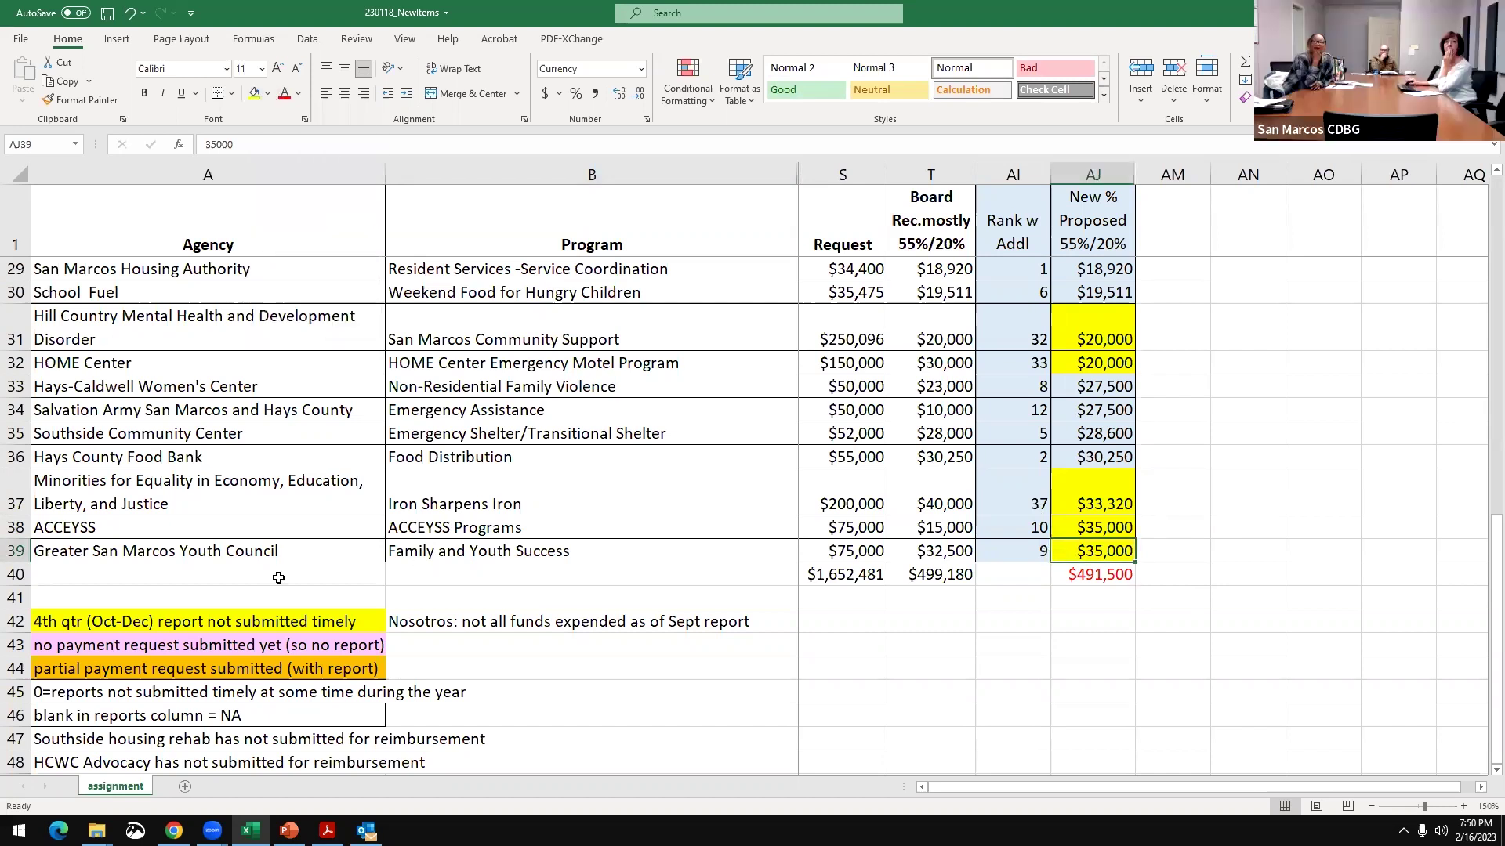
- Calculate the unallocated funds in cell AJ42 with the formula =500000-AJ40
left_click(1216, 576)
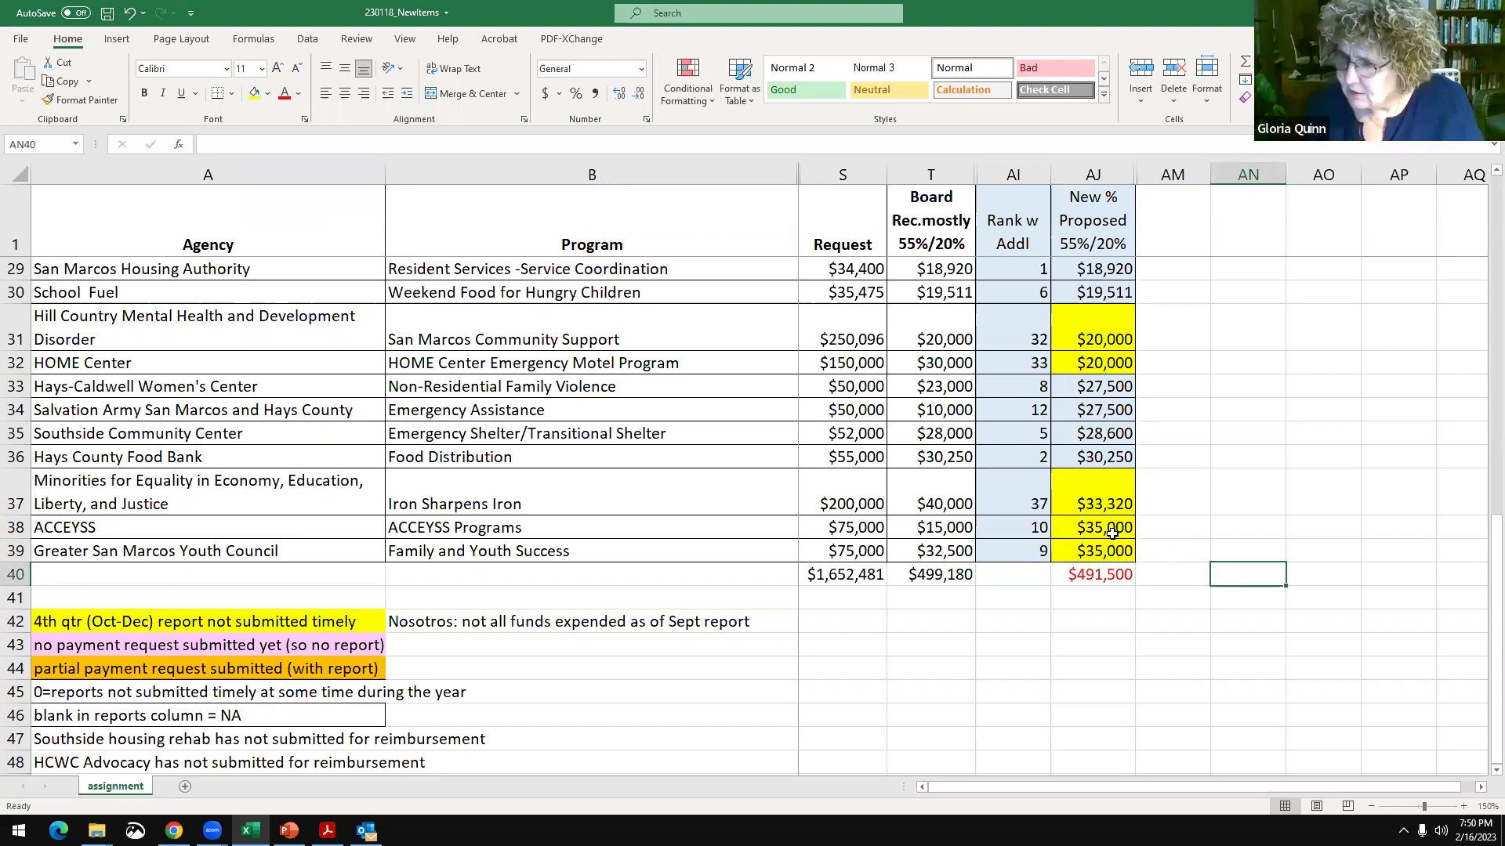
left_click_drag(1113, 532, 1115, 550)
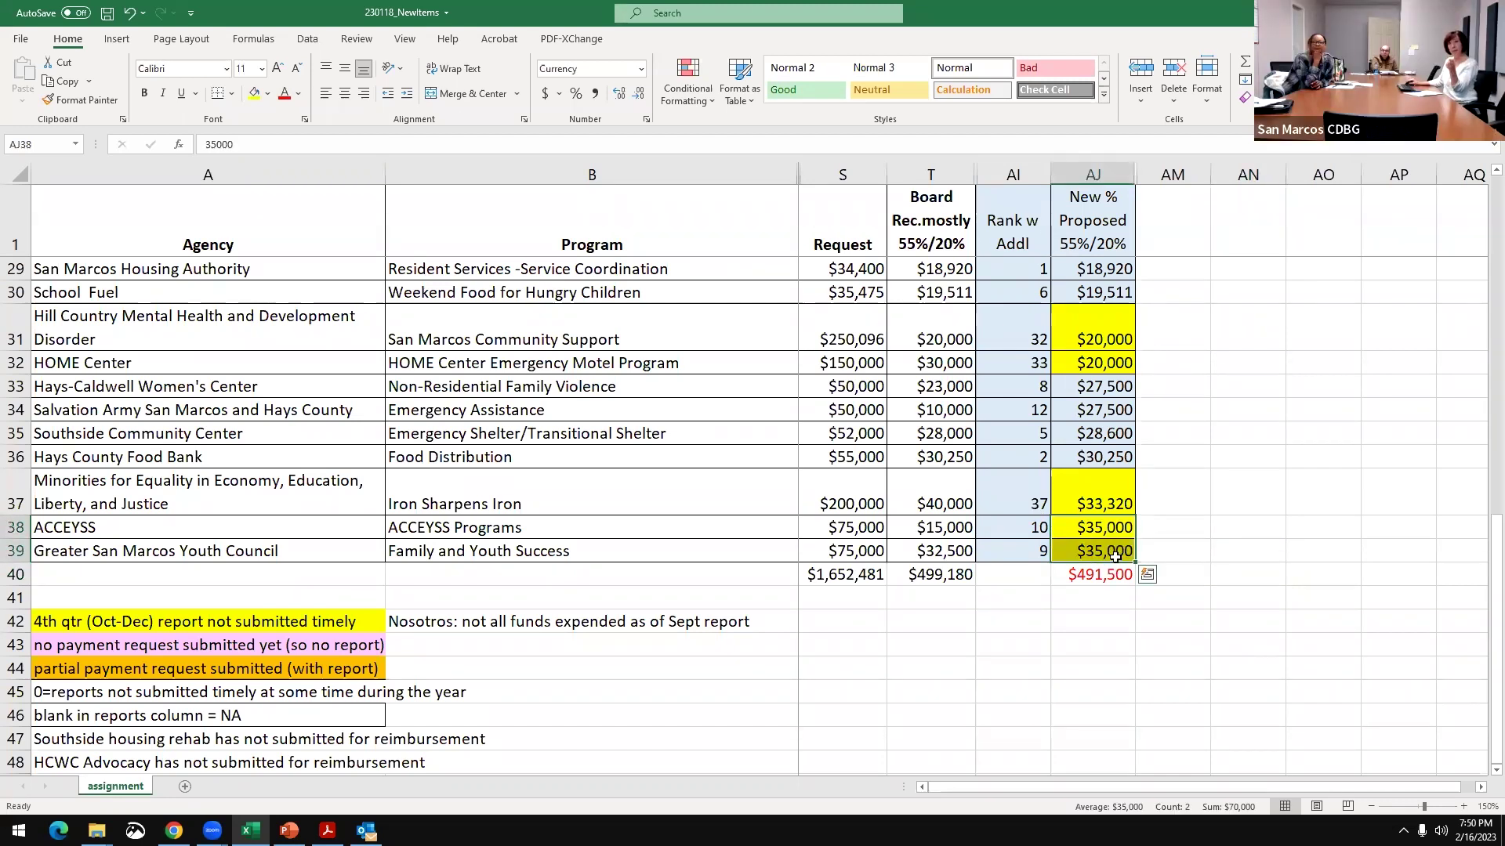
left_click(1175, 550)
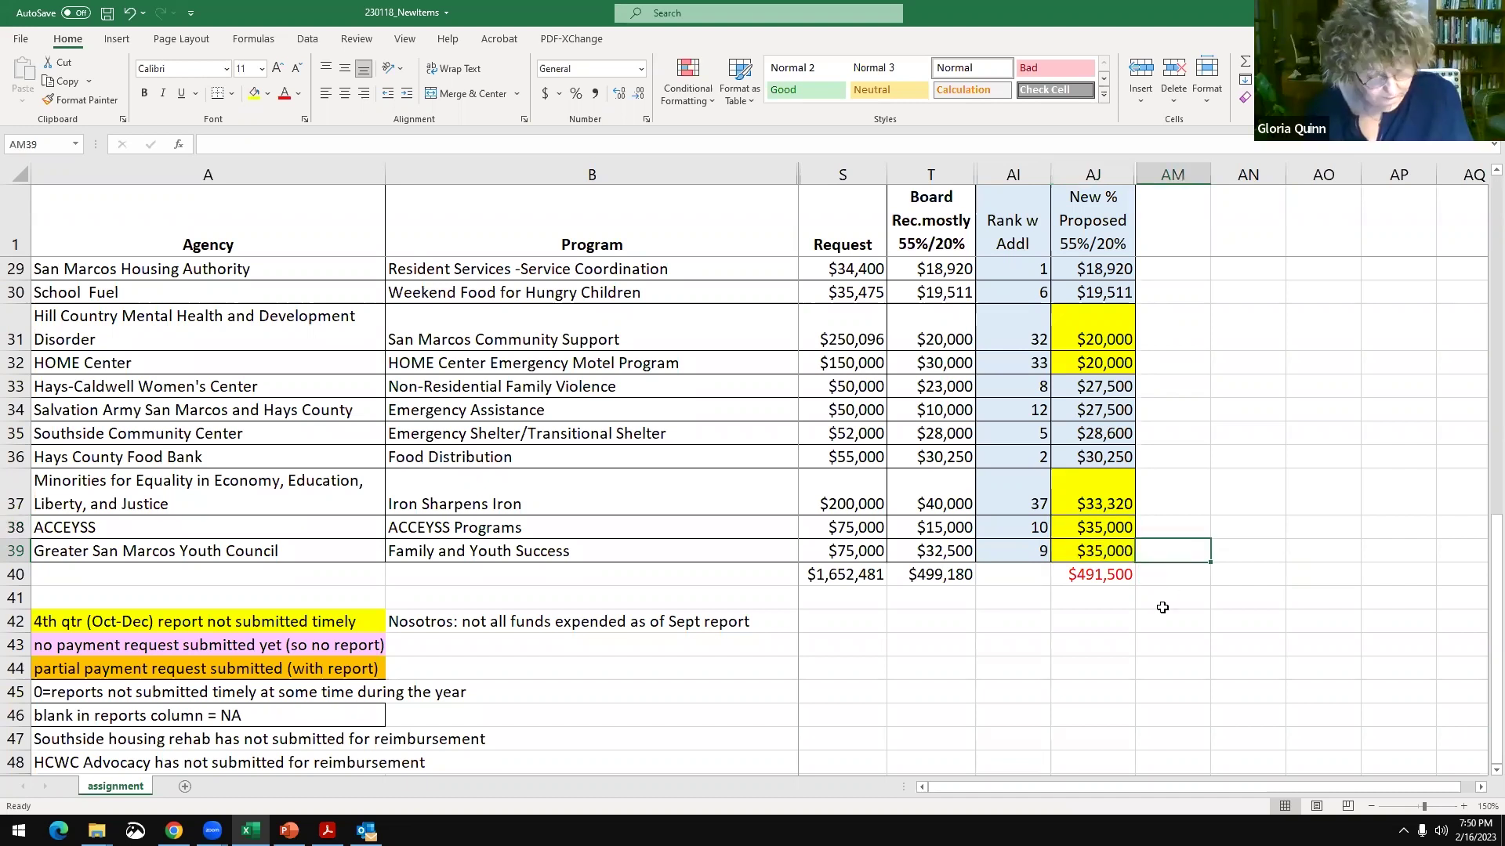
left_click(1094, 623)
type("=500000")
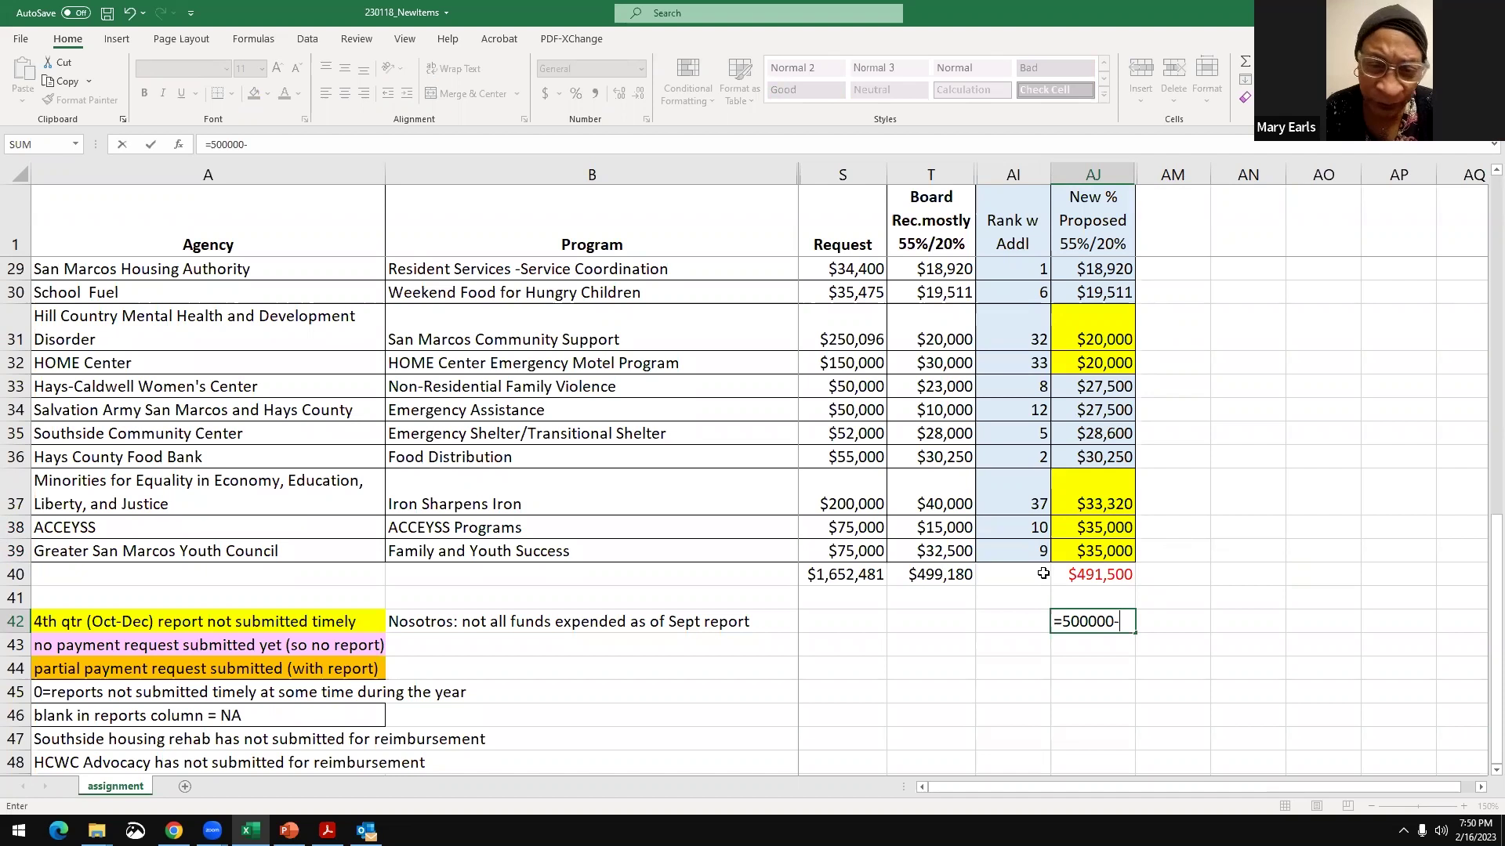
type("-")
left_click(1091, 573)
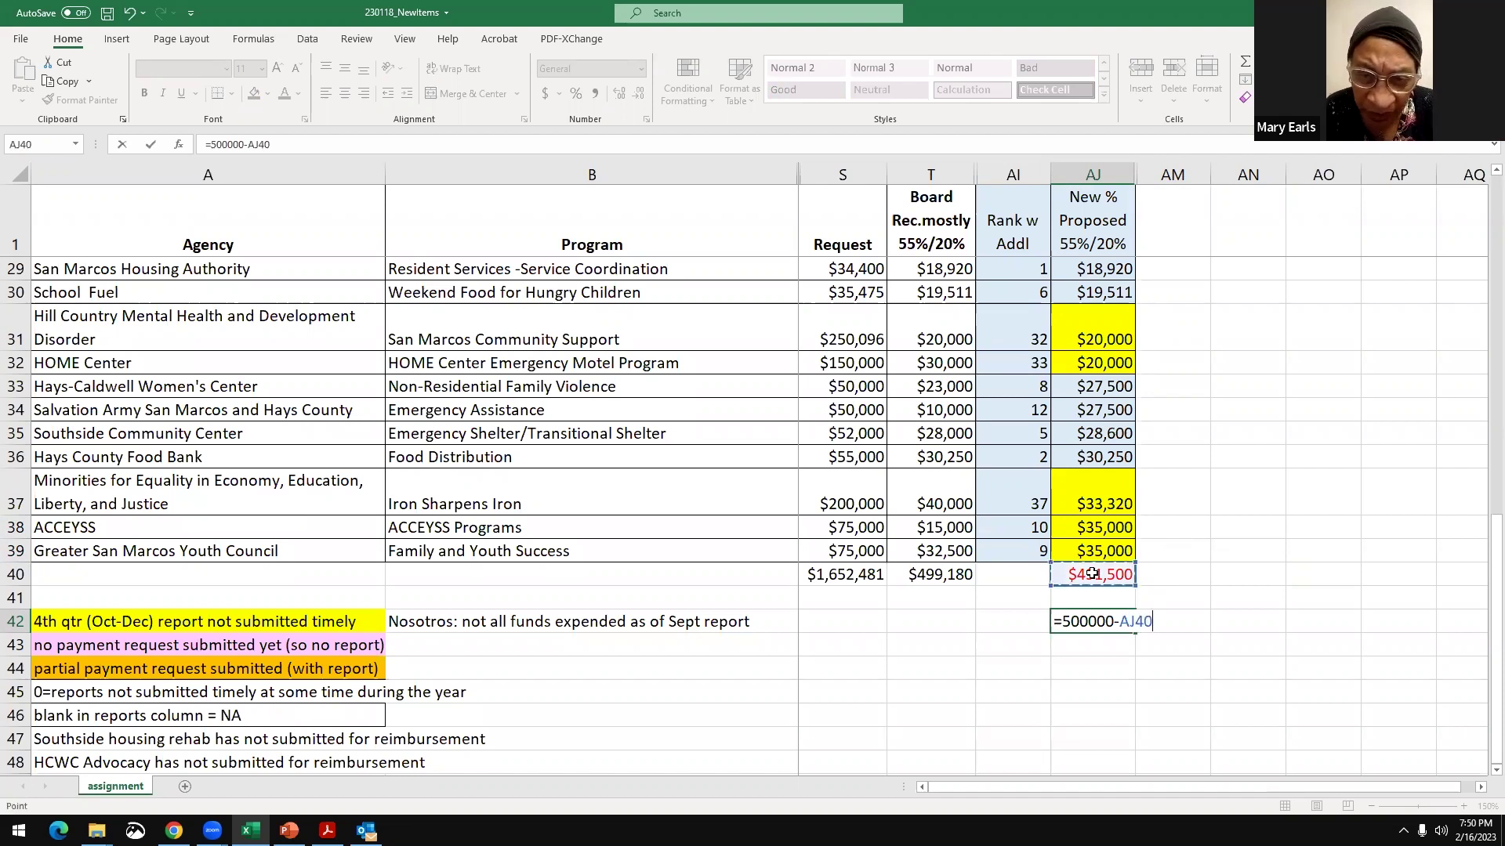
key("Return")
left_click(1263, 628)
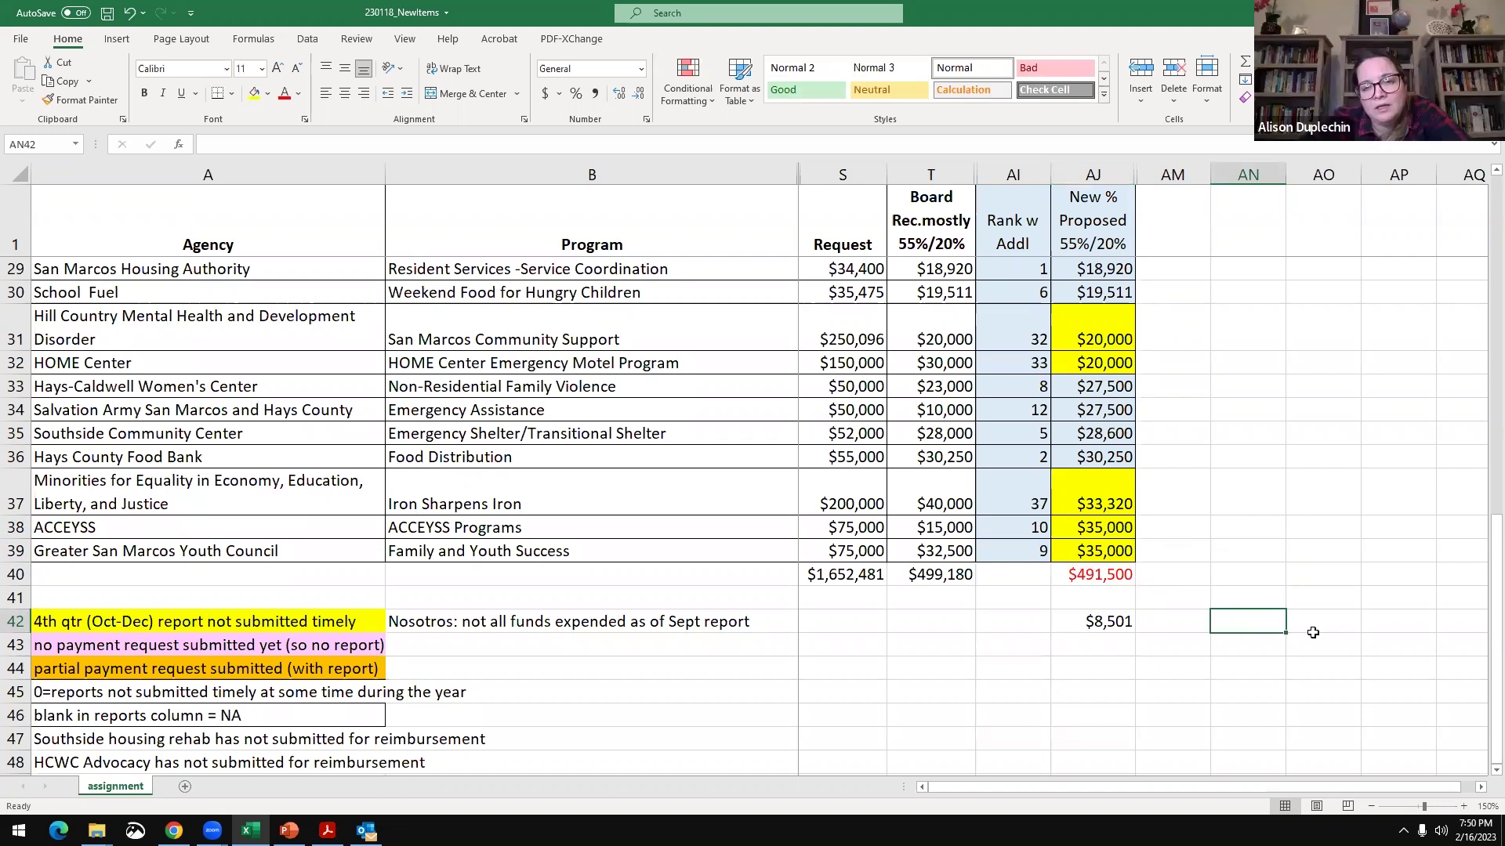
- Delete the "add?" note beside Hays-Caldwell Sexual Assault and Abuse and the "subtract?" note beside Rough Draft
scroll(1313, 632, "up", 8)
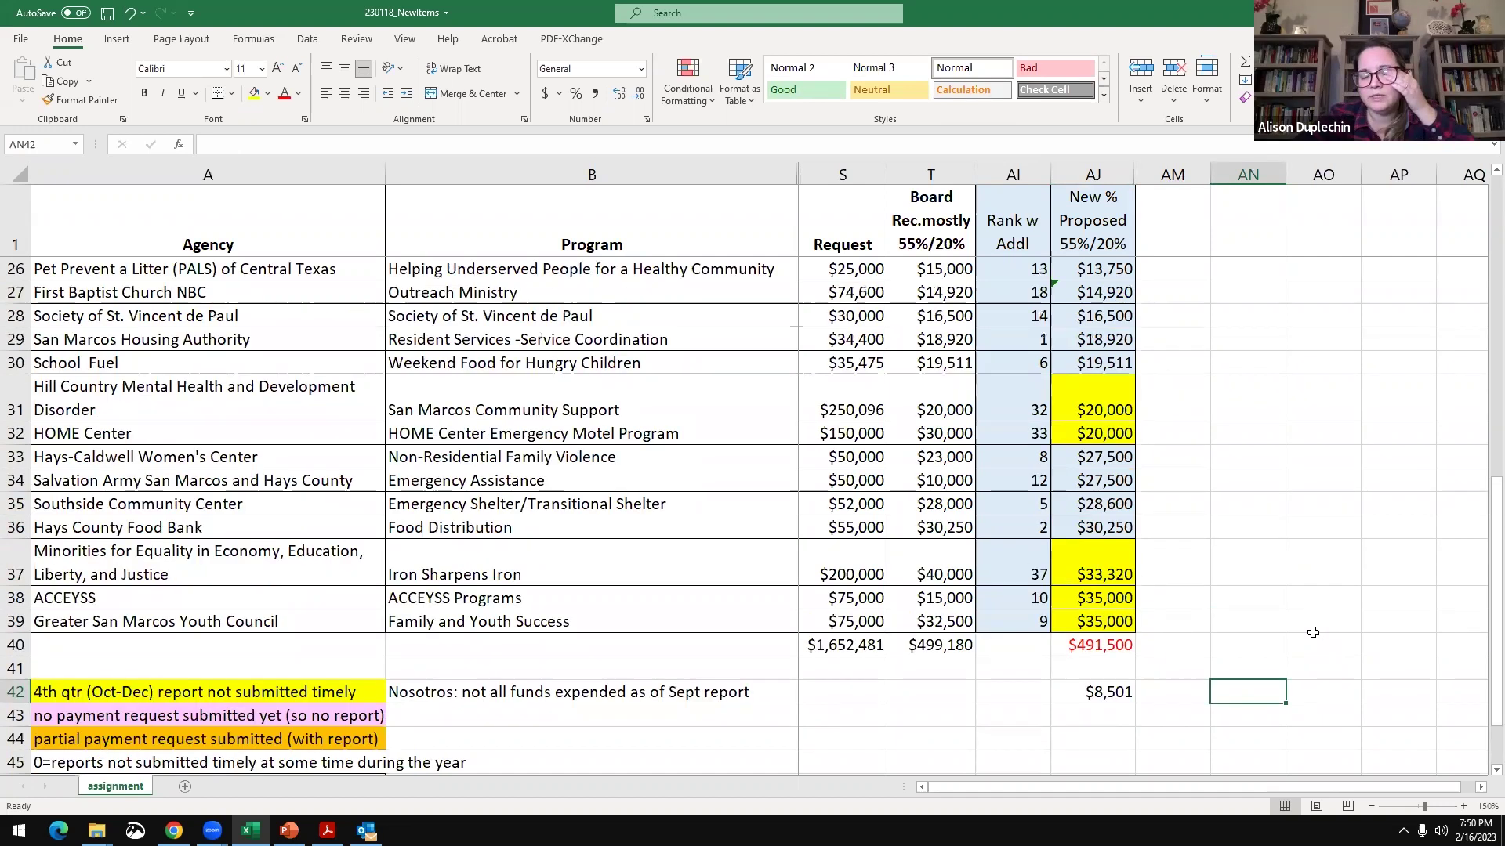
scroll(1310, 633, "up", 1)
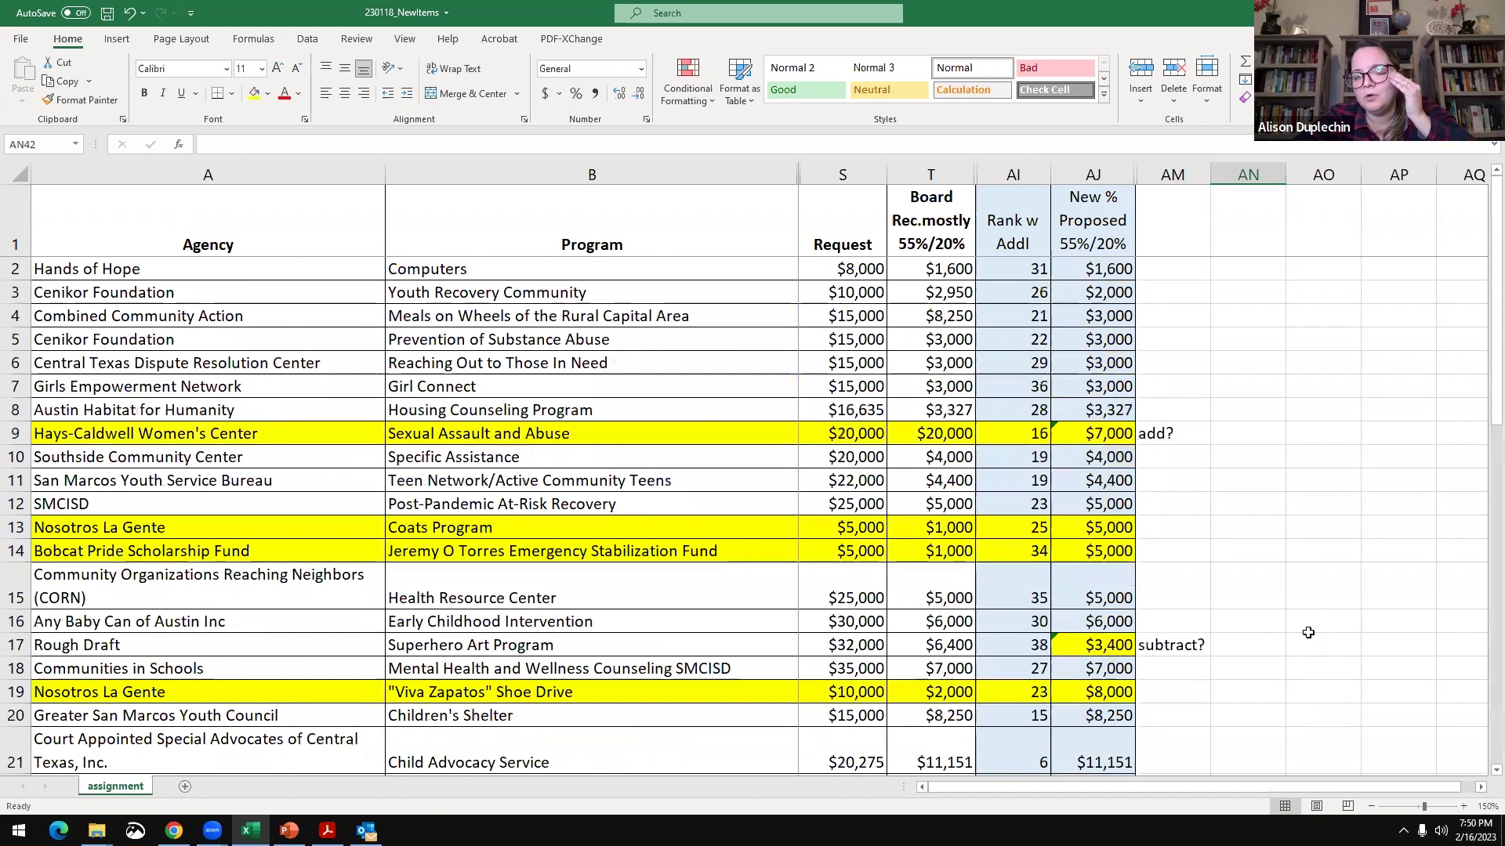
left_click(1102, 436)
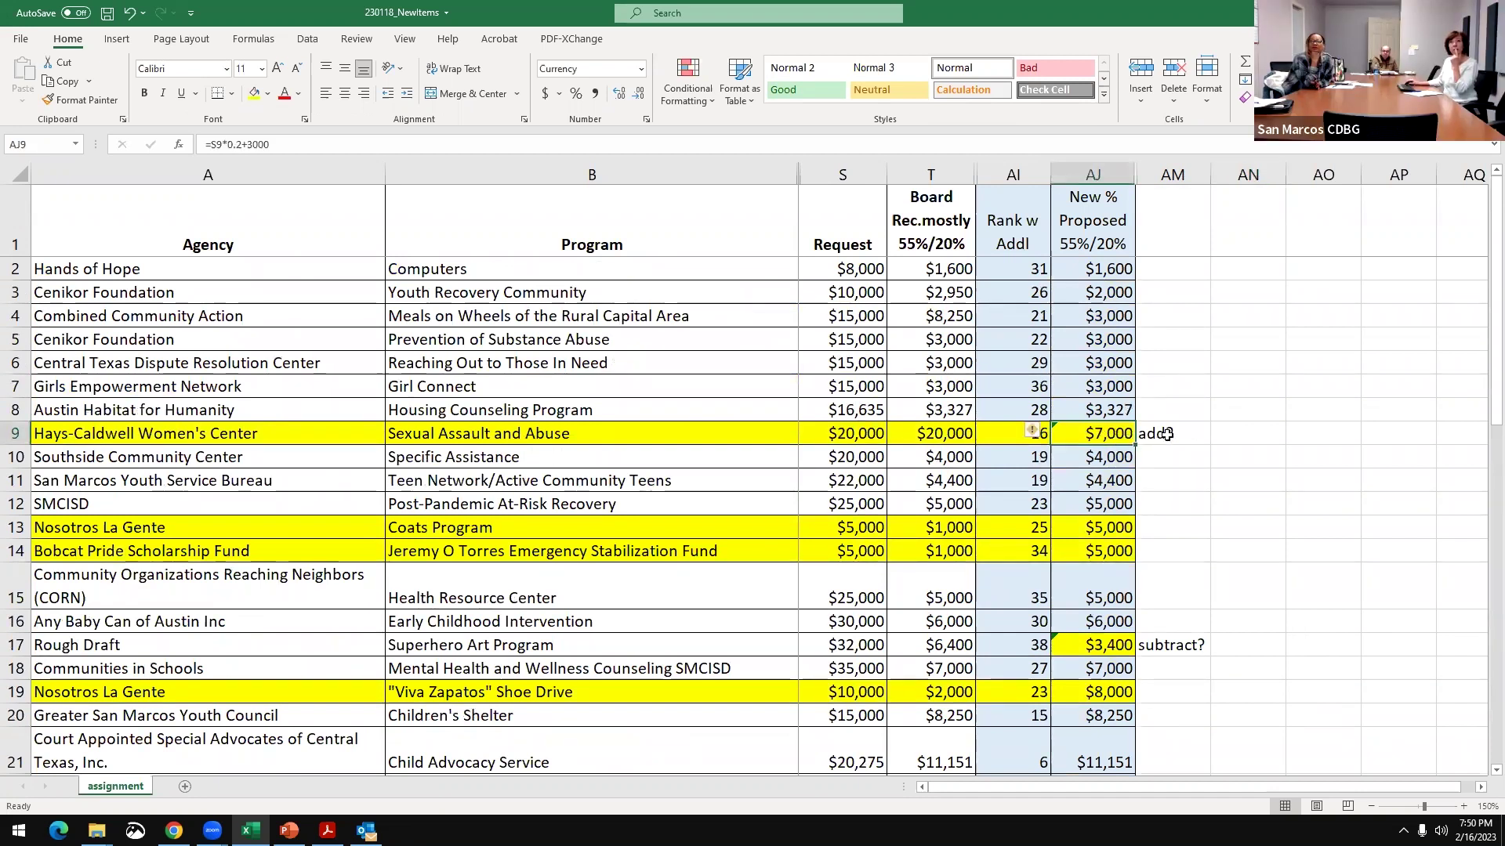
left_click(1201, 436)
key("Delete")
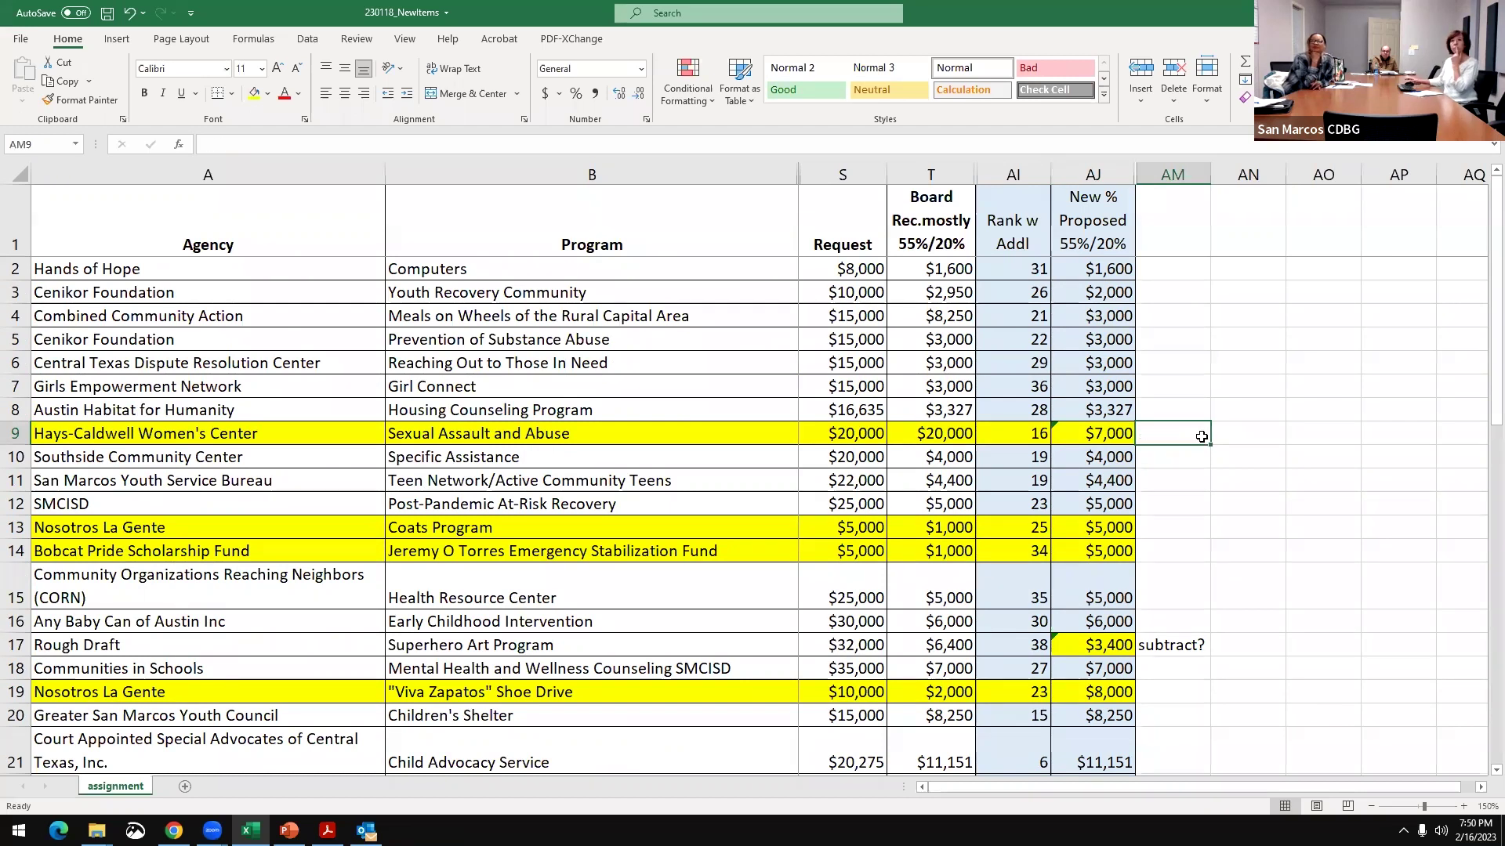
left_click(1167, 640)
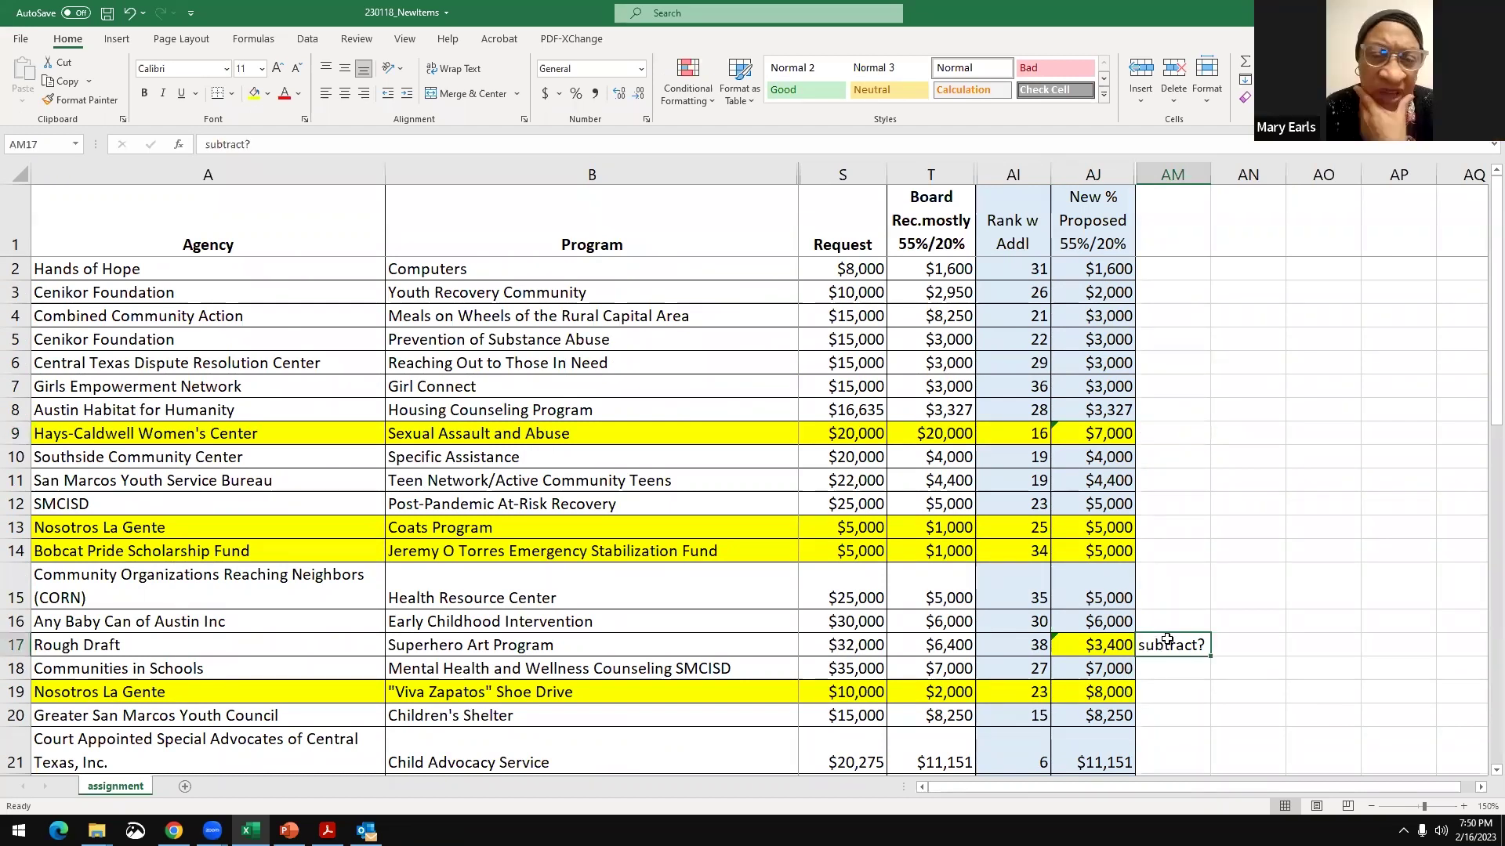
key("Delete")
left_click(1190, 519)
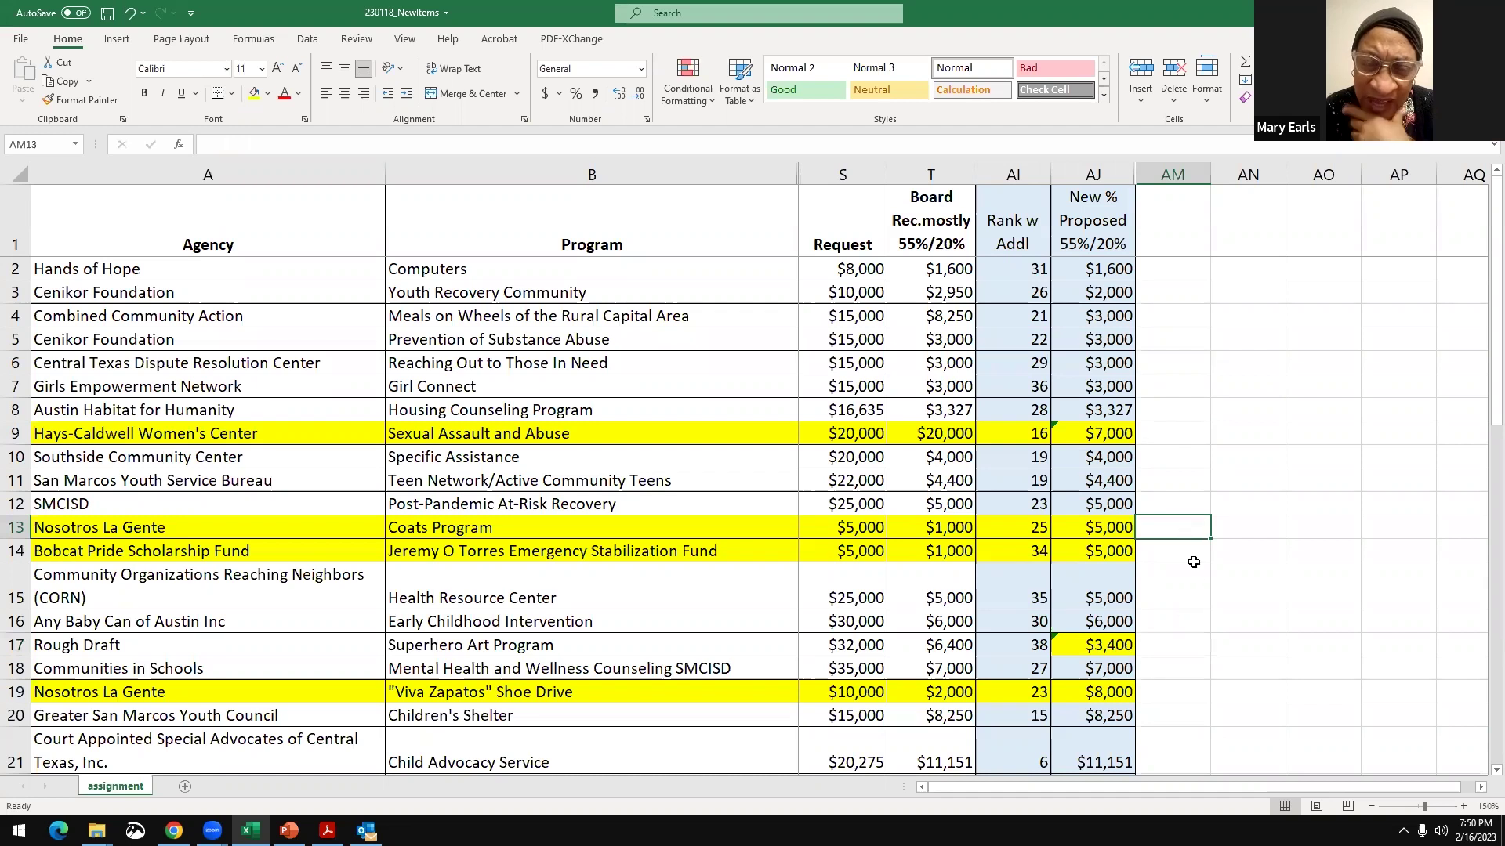
- Enter the note "add?" in column AM beside the Court Appointed Special Advocates of Central Texas row
left_click(1096, 757)
scroll(1157, 753, "down", 1)
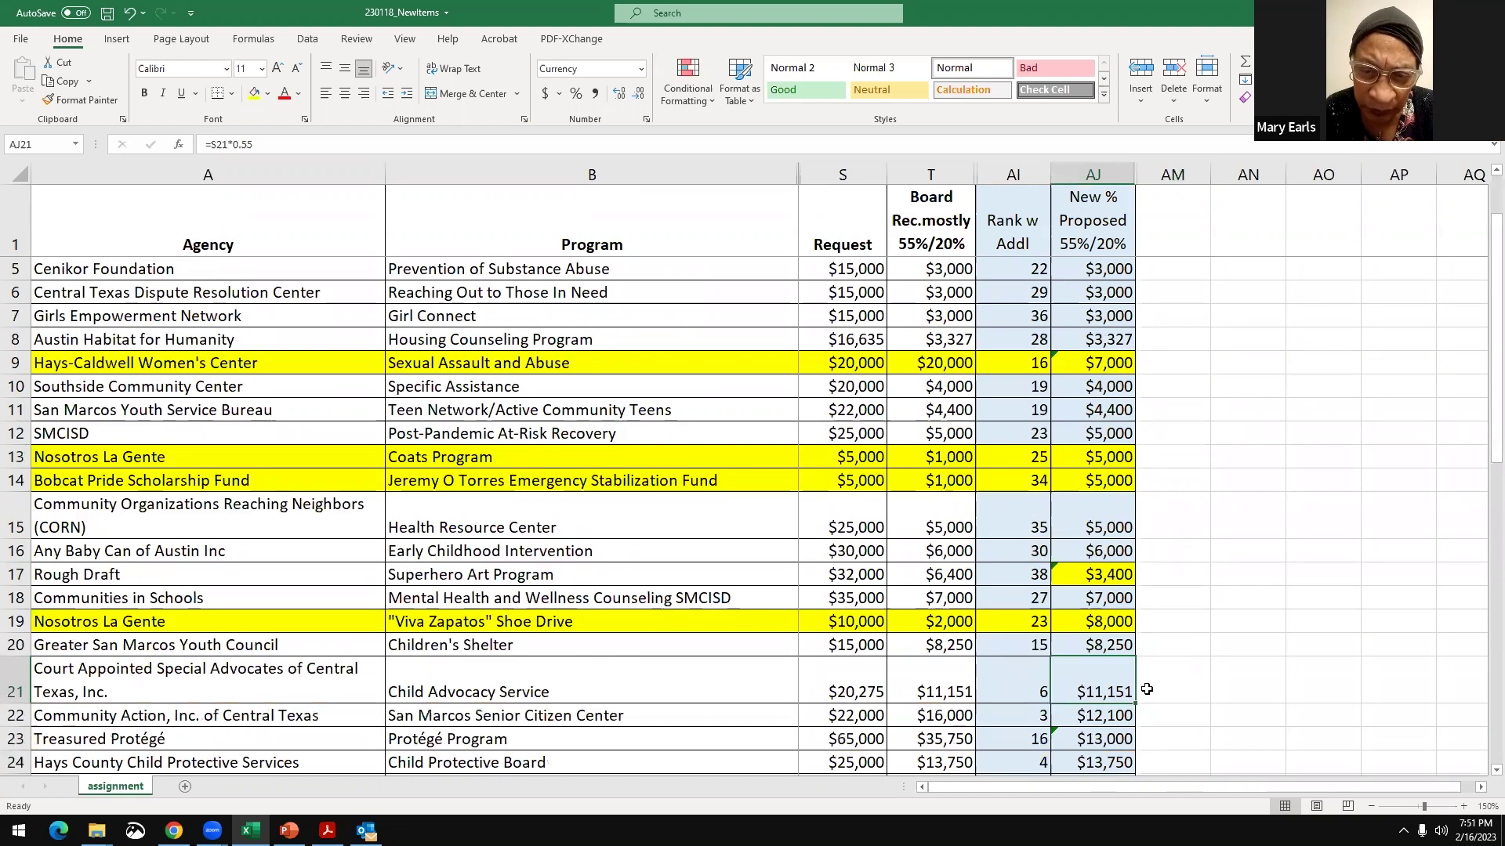
left_click(1181, 686)
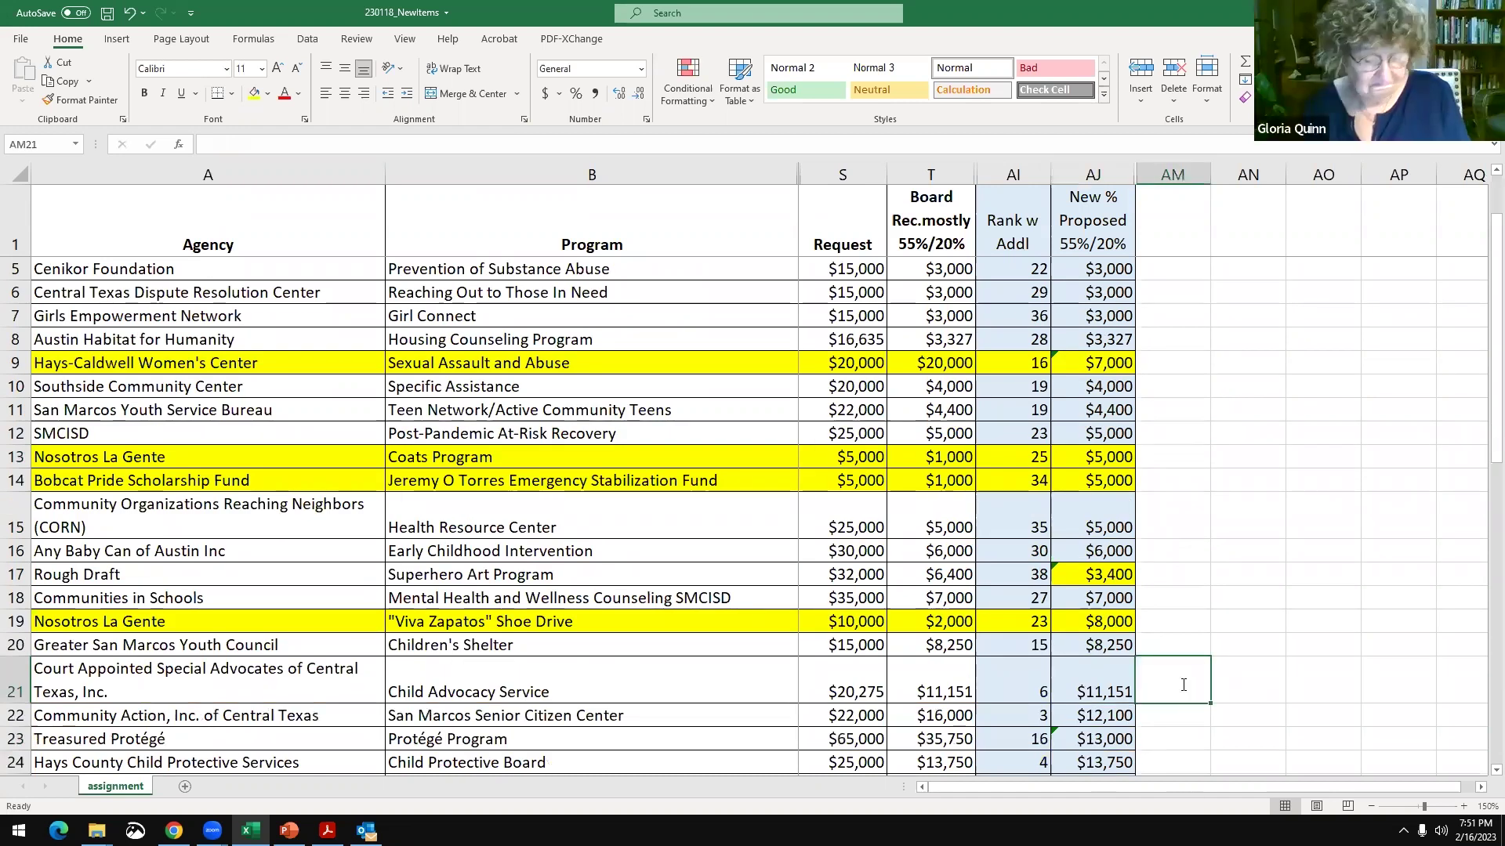
type("add?")
key("Return")
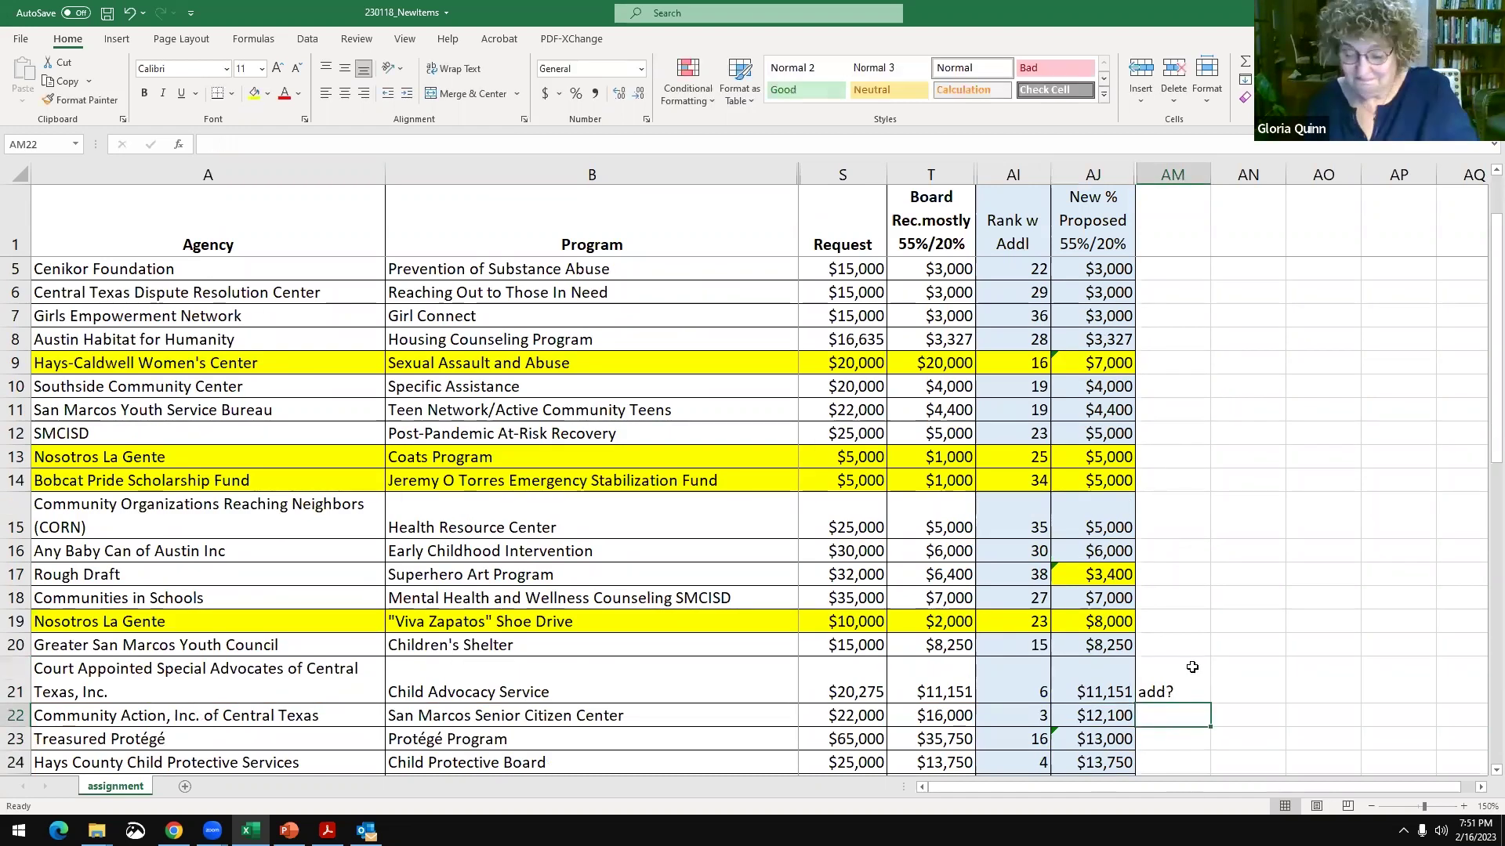
scroll(1192, 667, "down", 1)
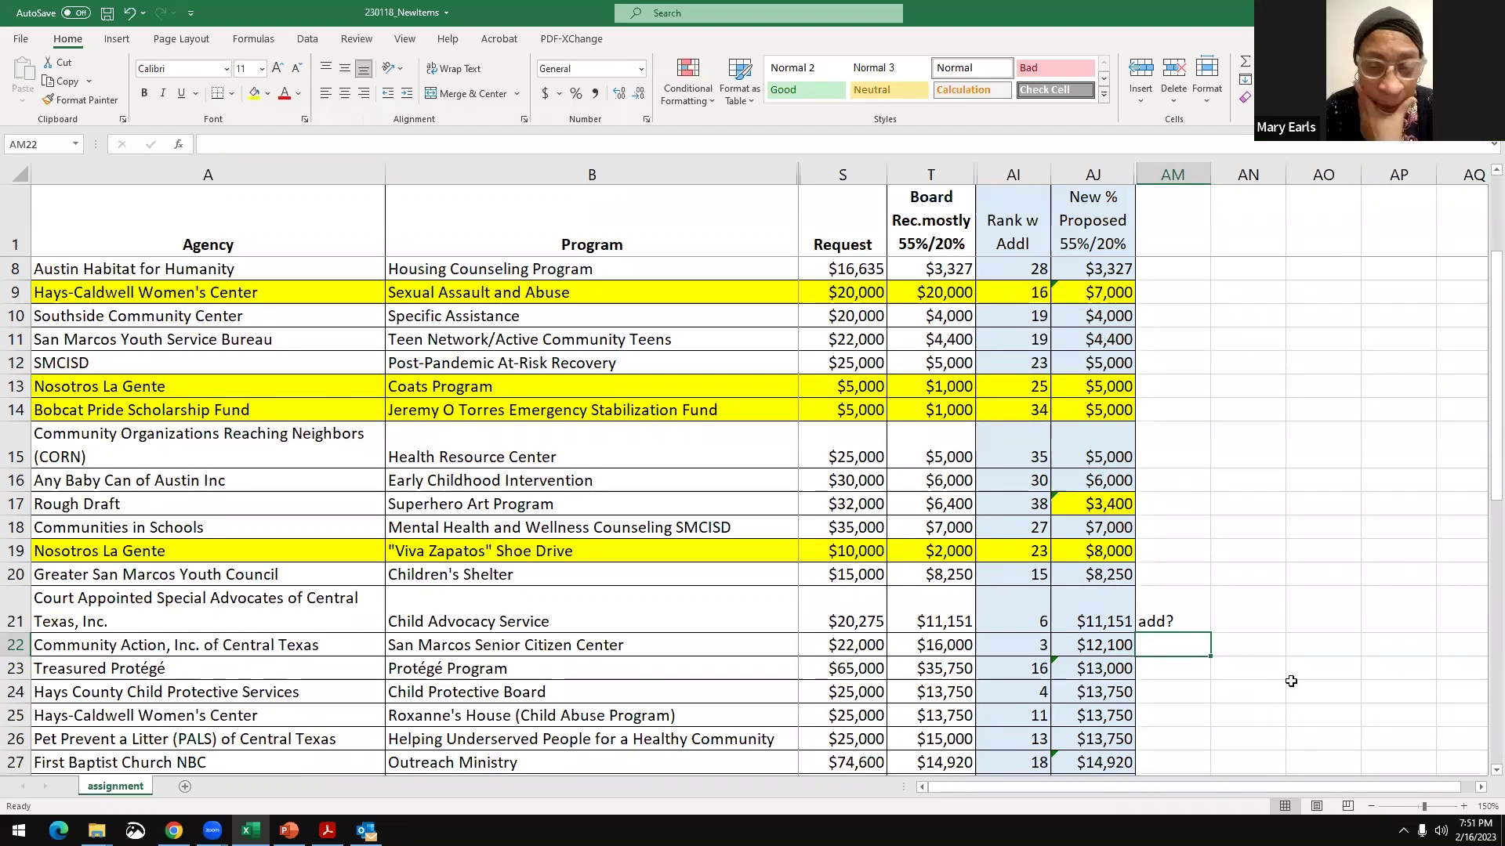
- Check the unallocated funds in cell AJ42 and review the agency amounts above it
left_click(1228, 608)
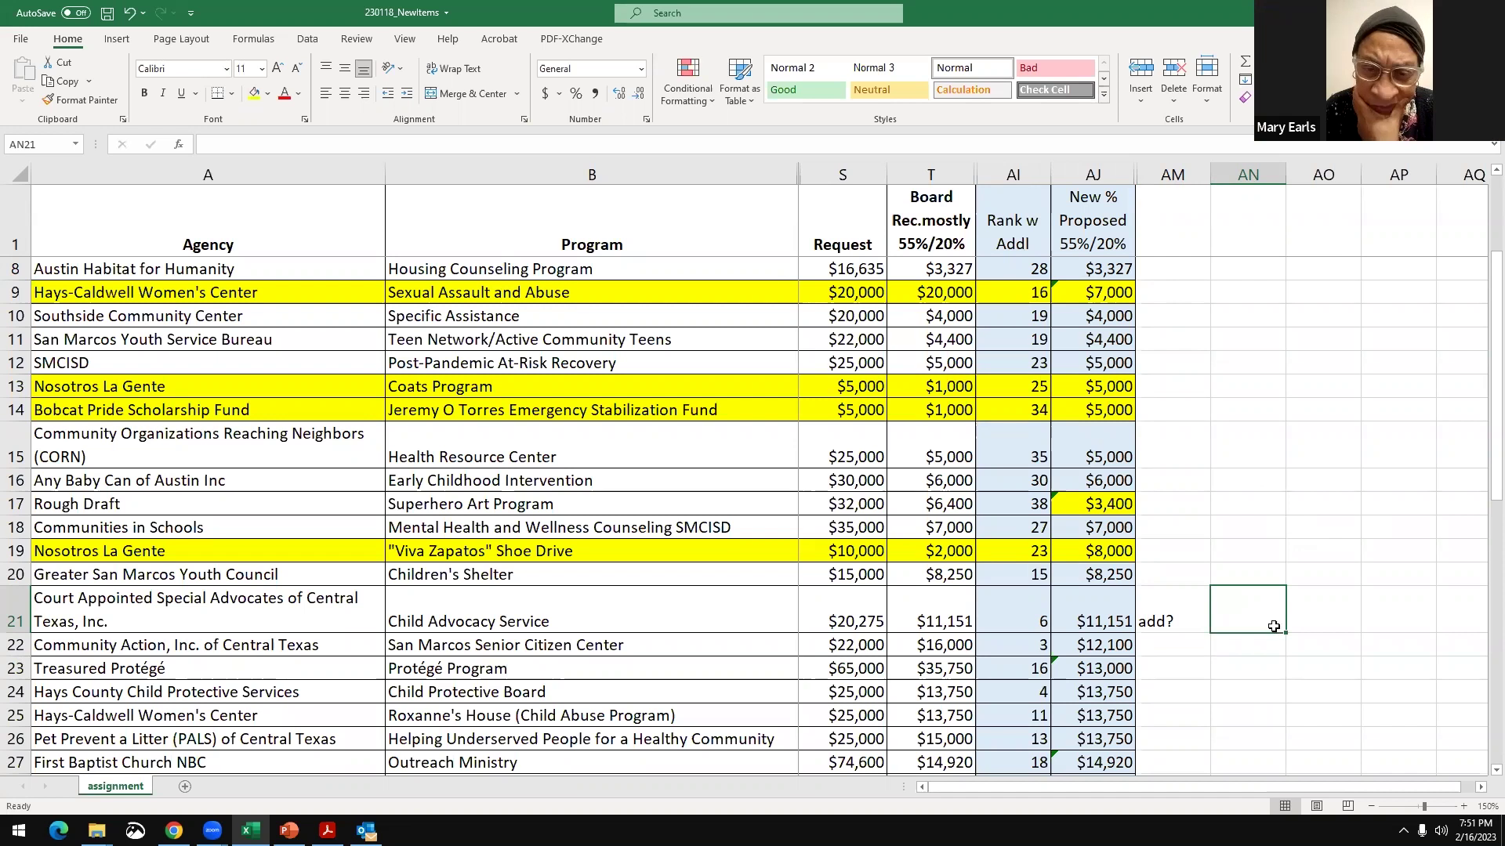
scroll(1274, 627, "down", 1)
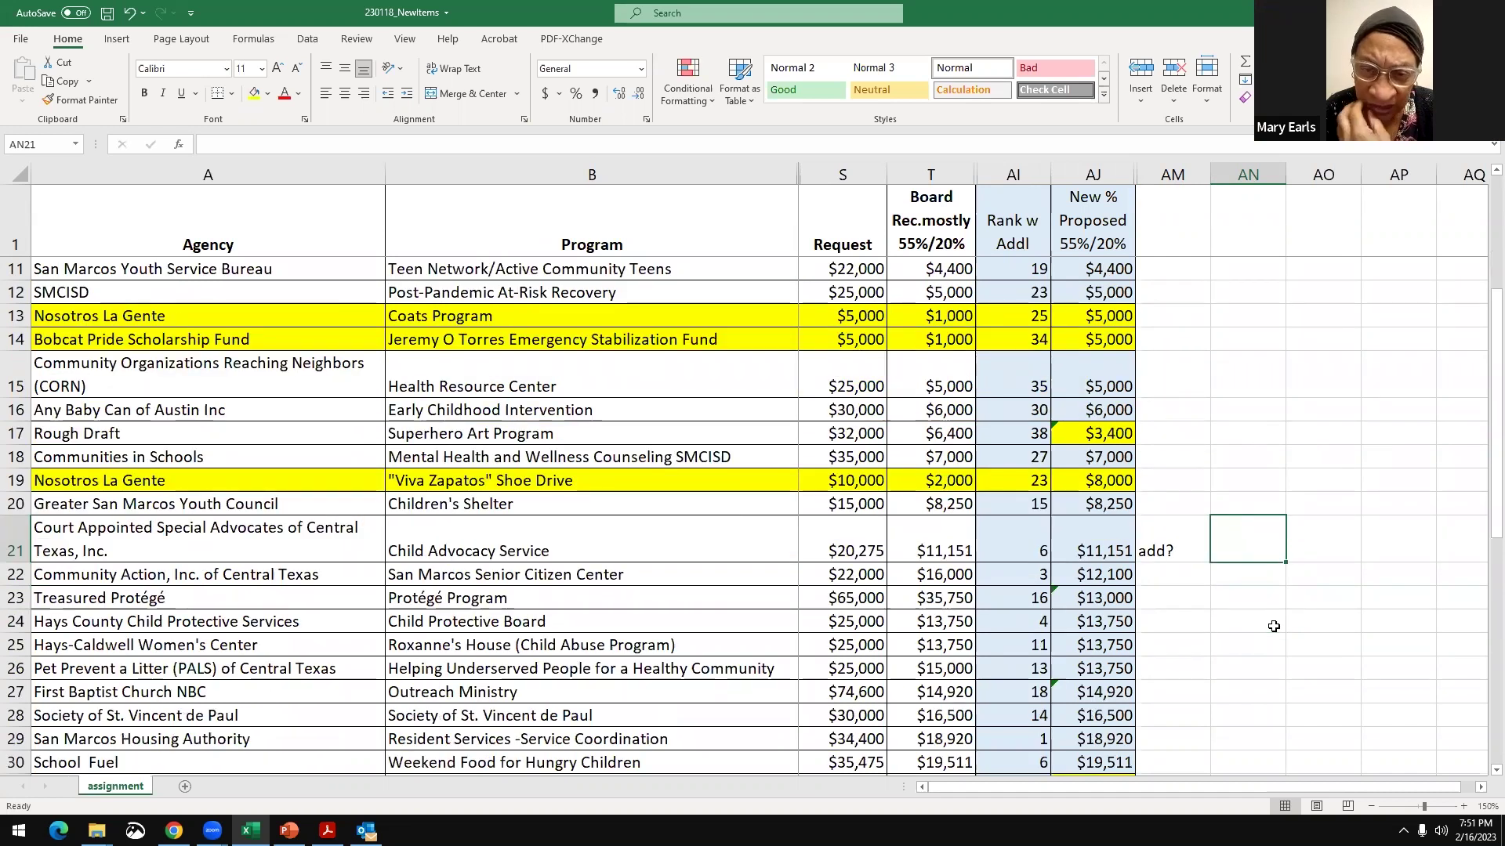
scroll(1274, 627, "down", 6)
left_click(1097, 621)
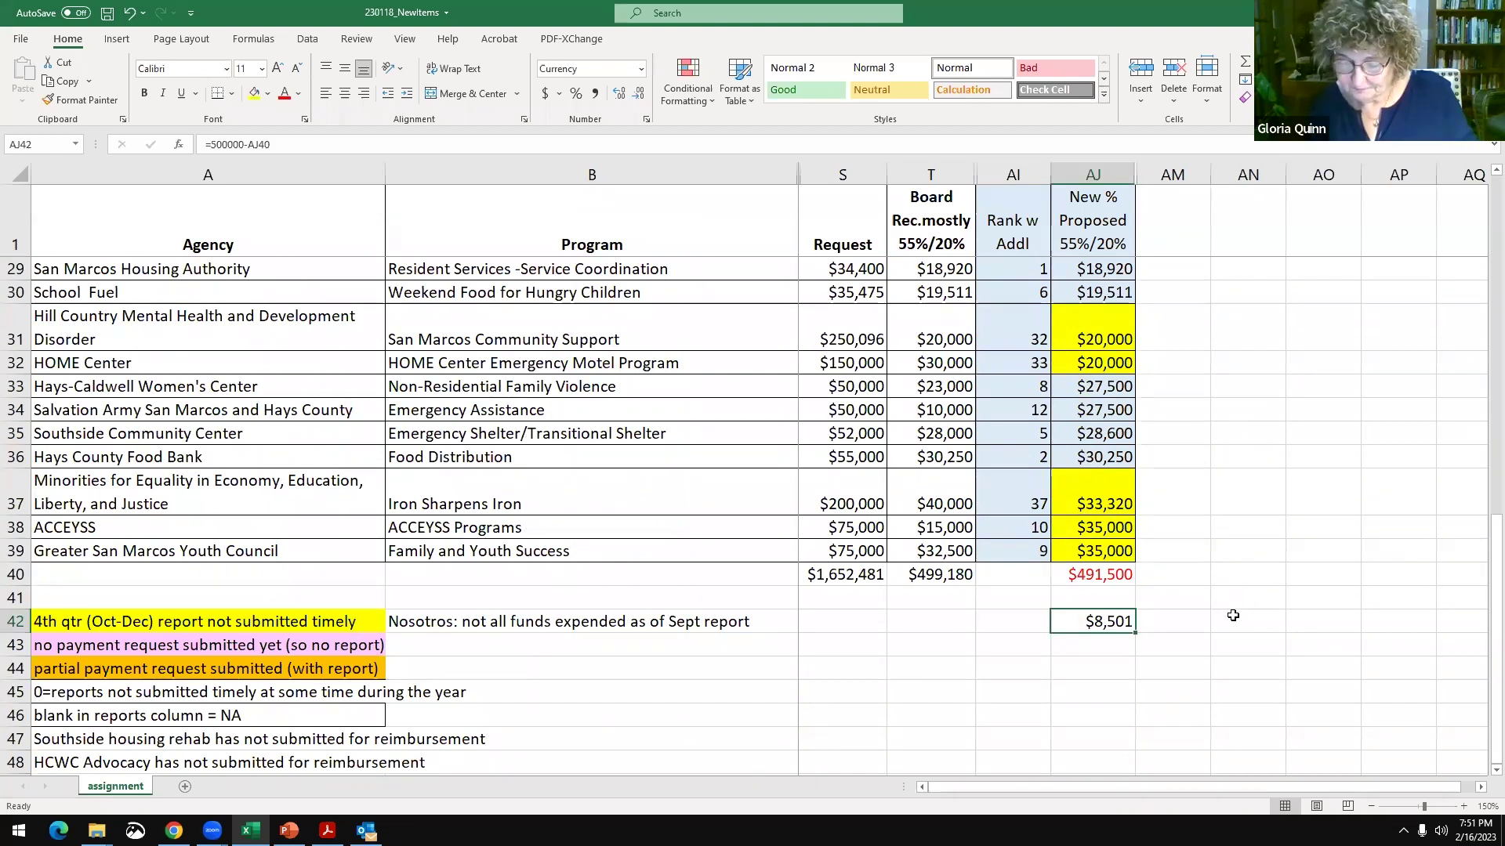
scroll(1239, 621, "up", 1)
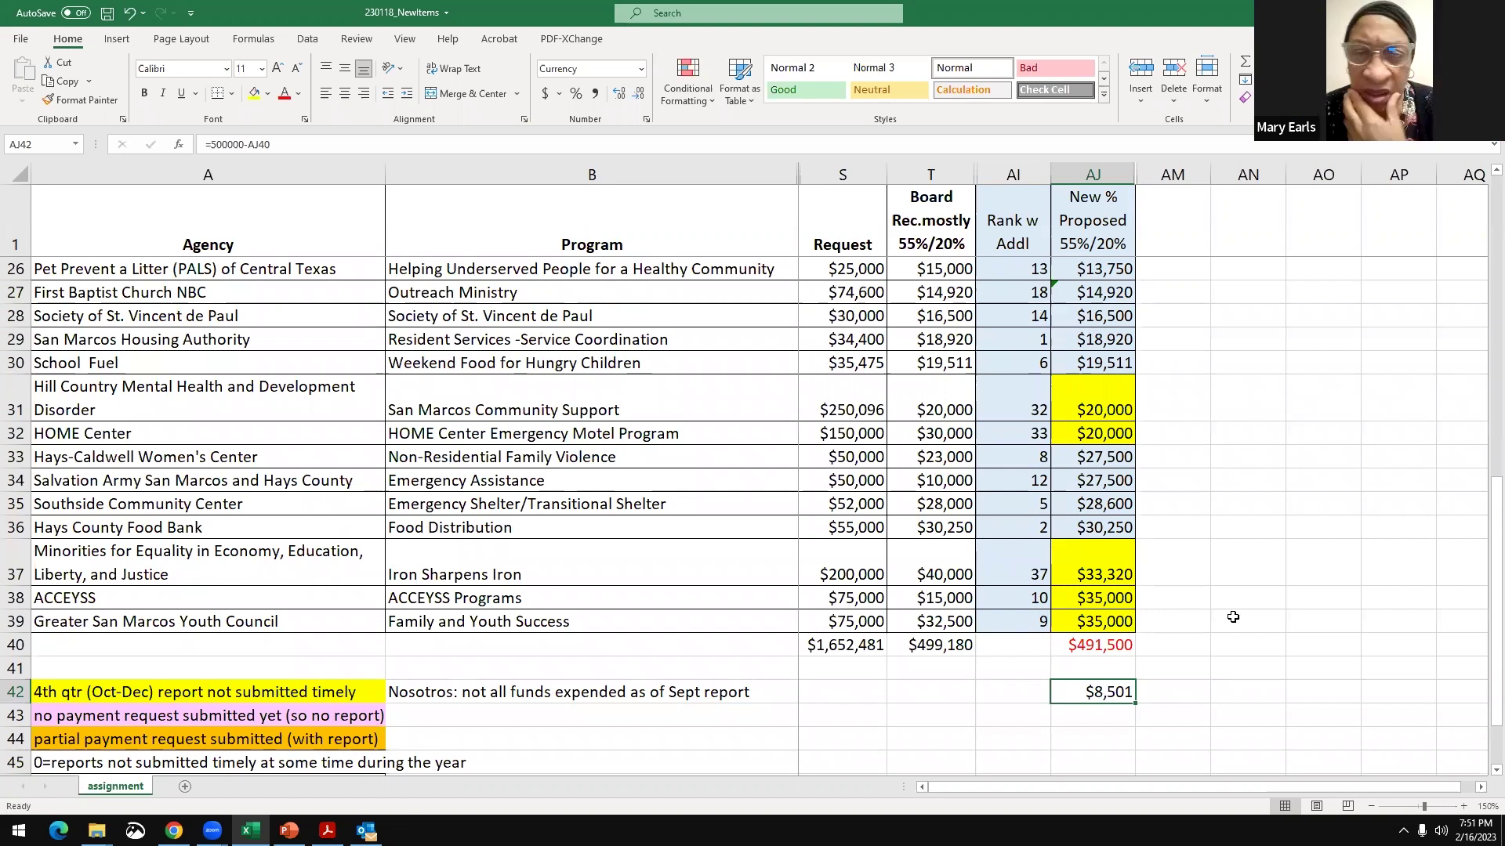
scroll(1233, 617, "up", 1)
scroll(1233, 617, "up", 7)
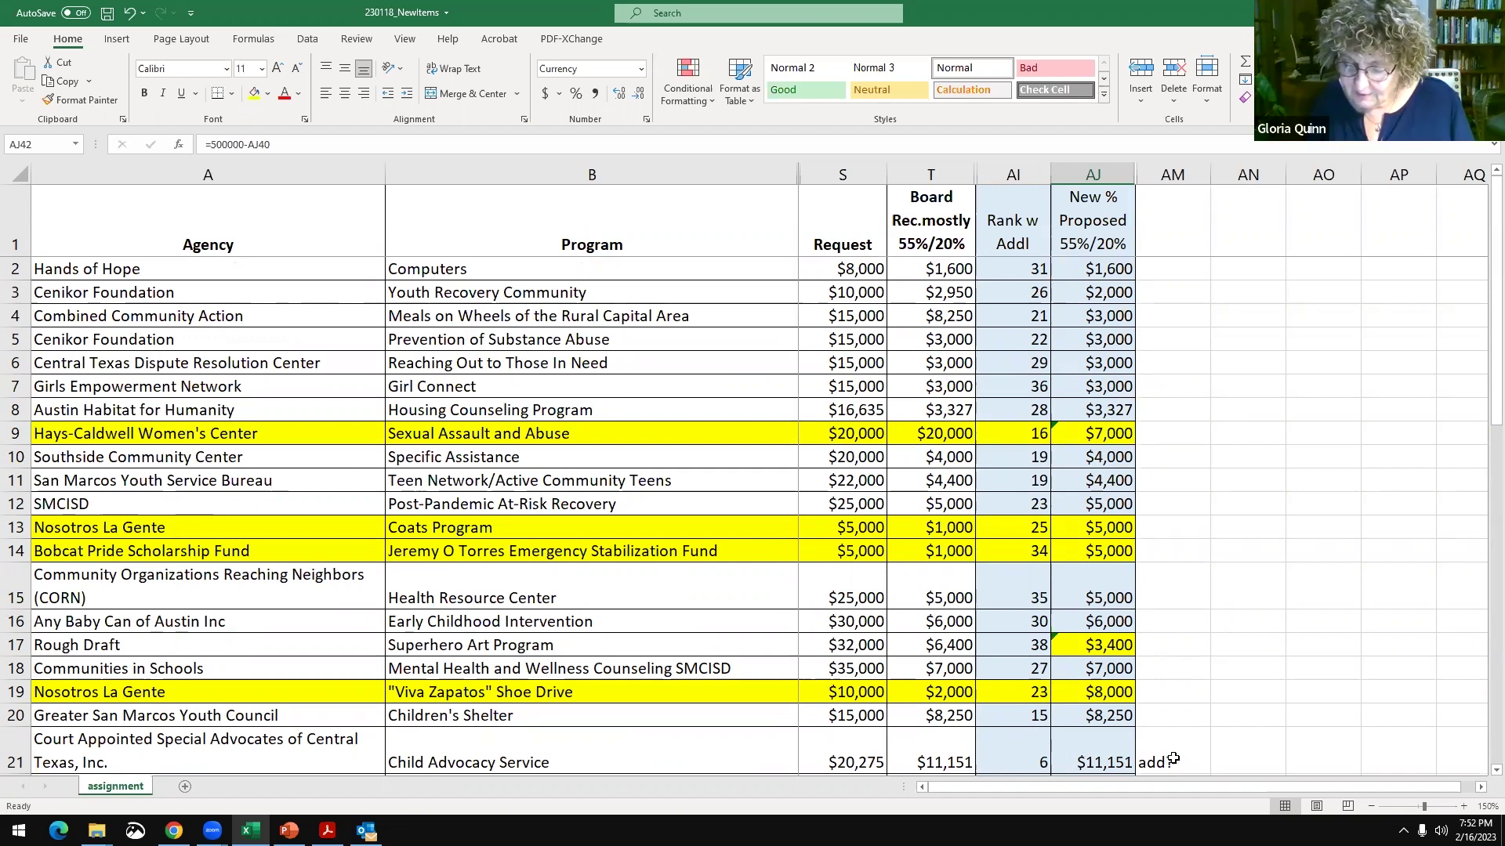
- Set the Court Appointed Special Advocates New % Proposed amount to $15,000 and fill that row from Agency to New % Proposed with yellow
left_click(1104, 761)
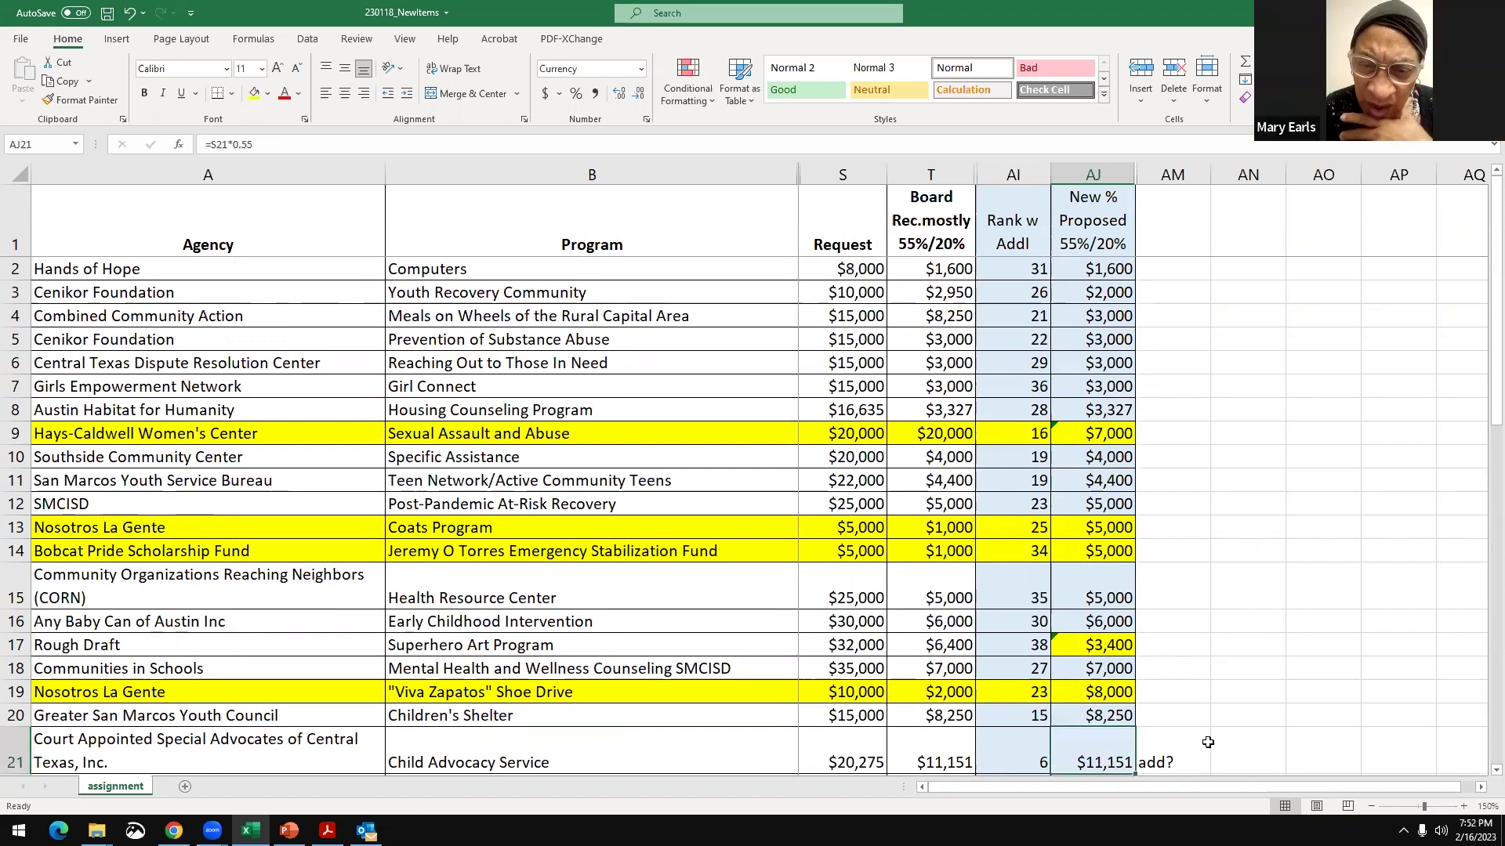
scroll(1207, 742, "down", 1)
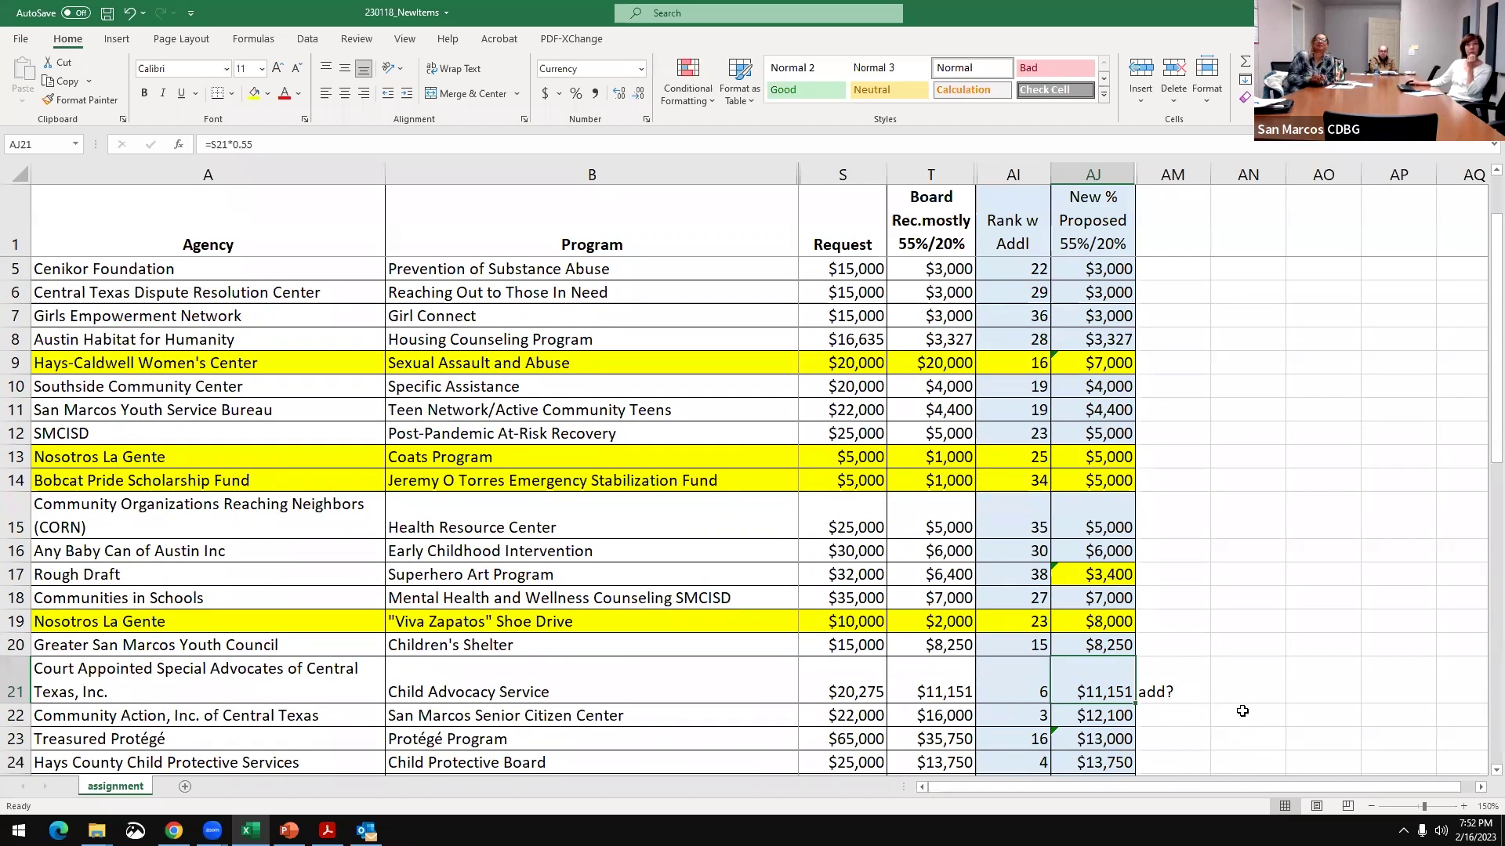
left_click(1176, 690)
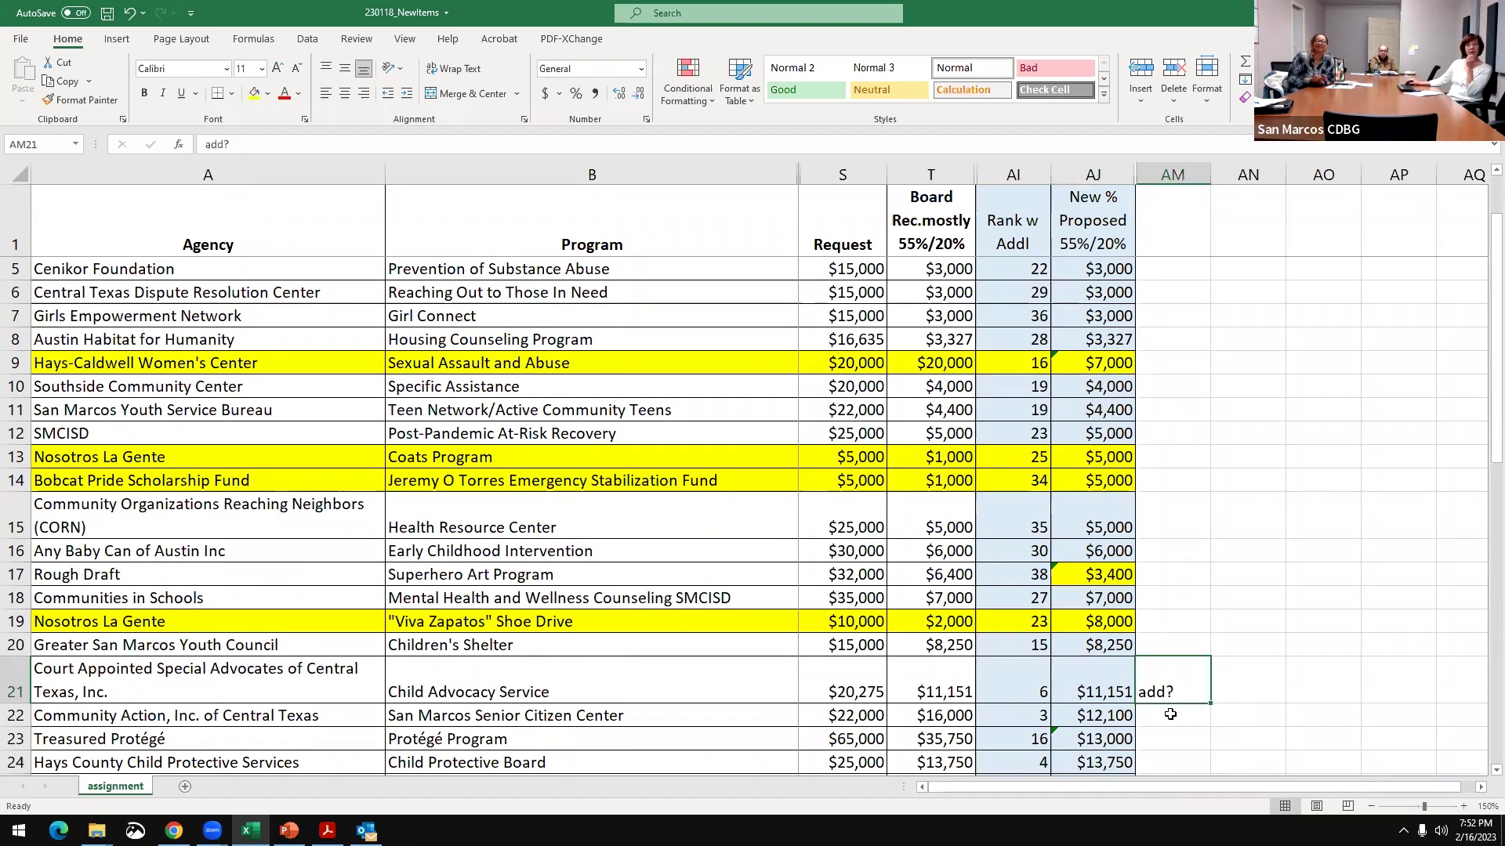
scroll(1138, 595, "down", 1)
left_click(1133, 608)
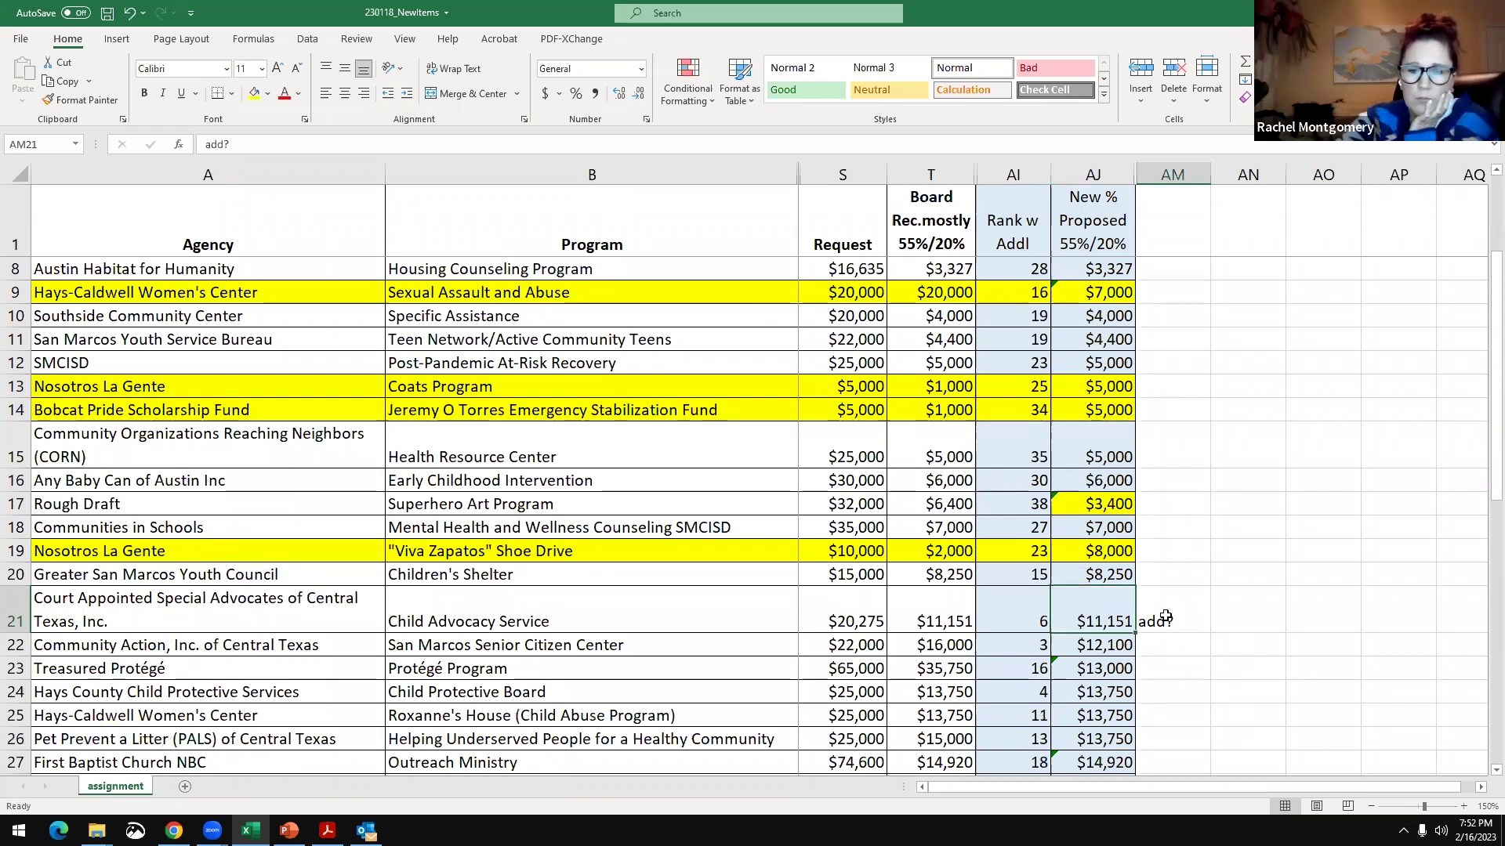
type("15")
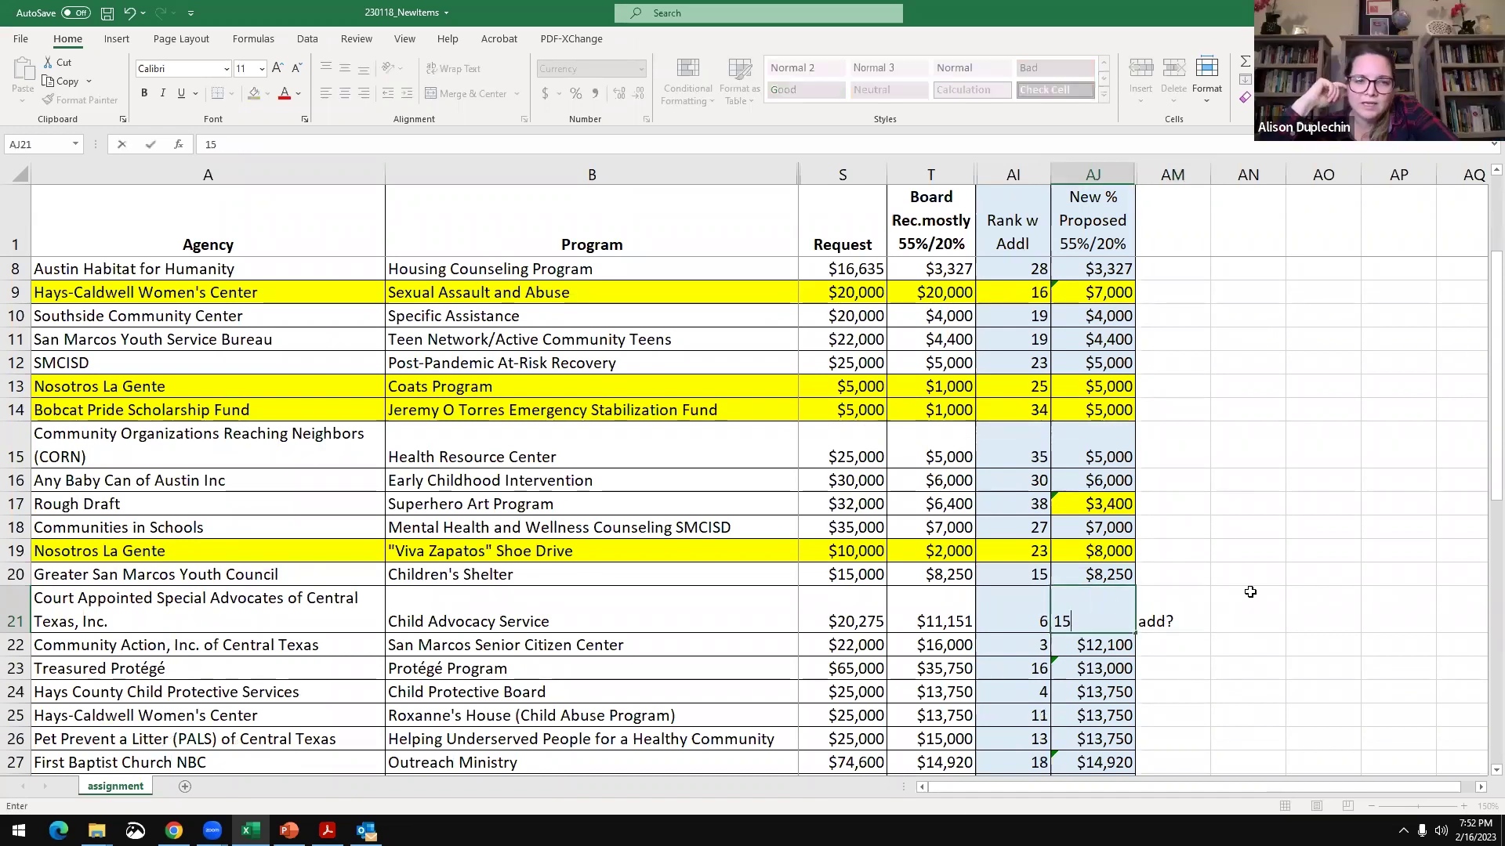
type(",00000")
key("Return")
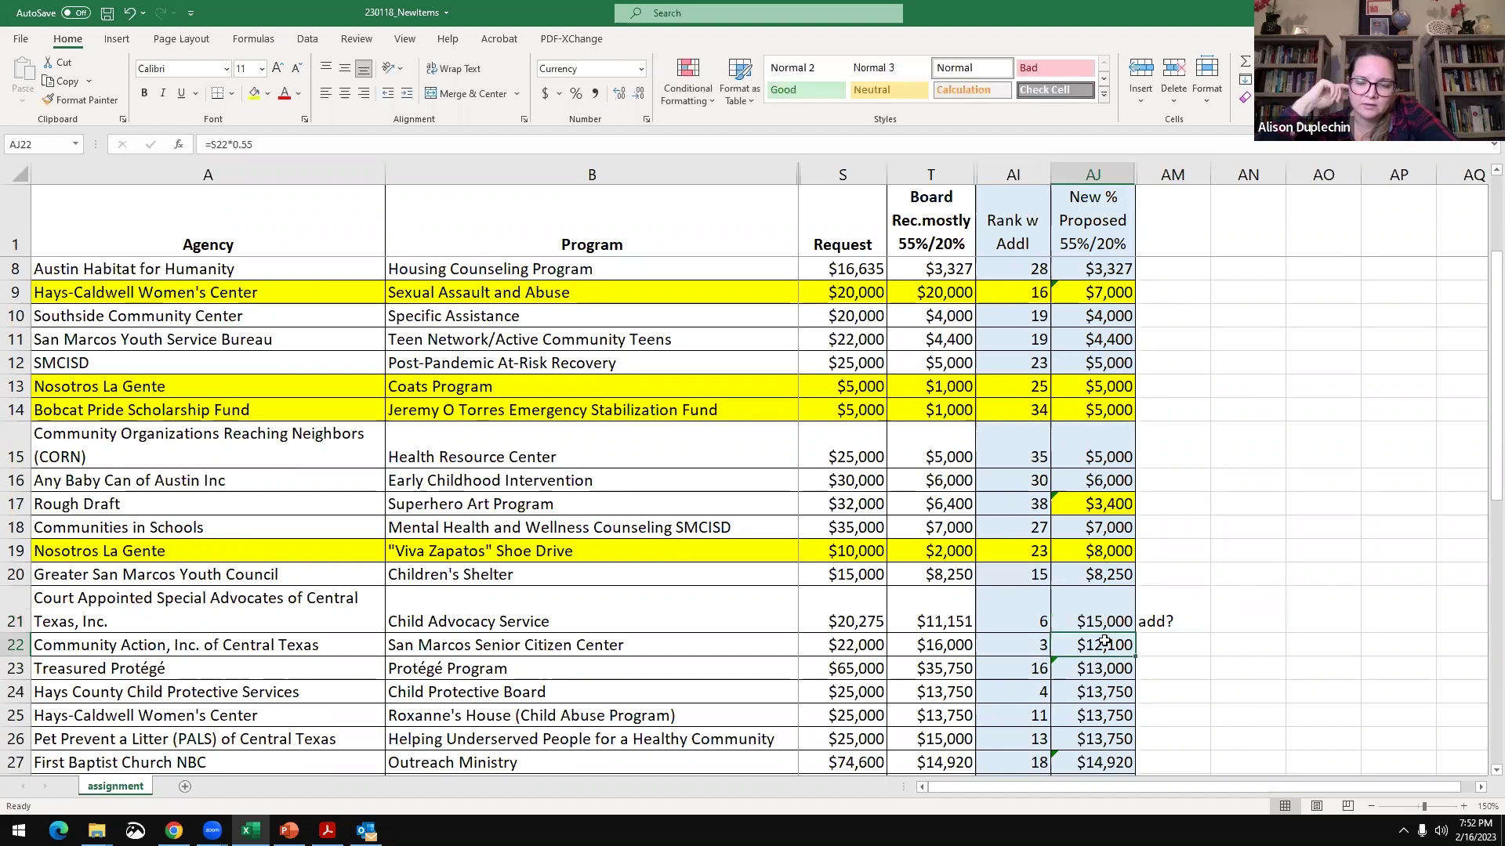
left_click_drag(1070, 623, 187, 609)
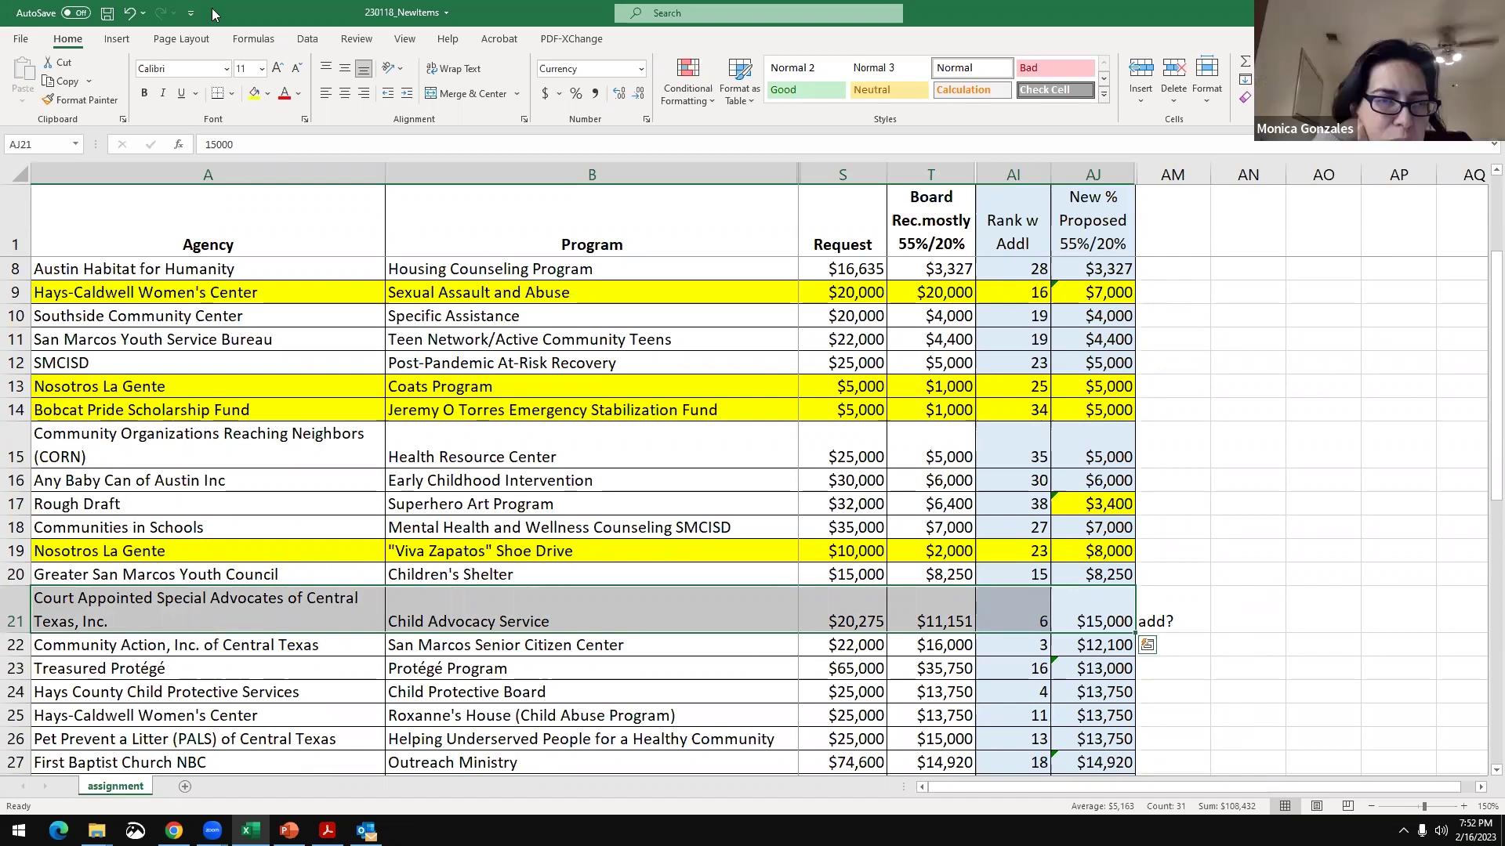
left_click(254, 92)
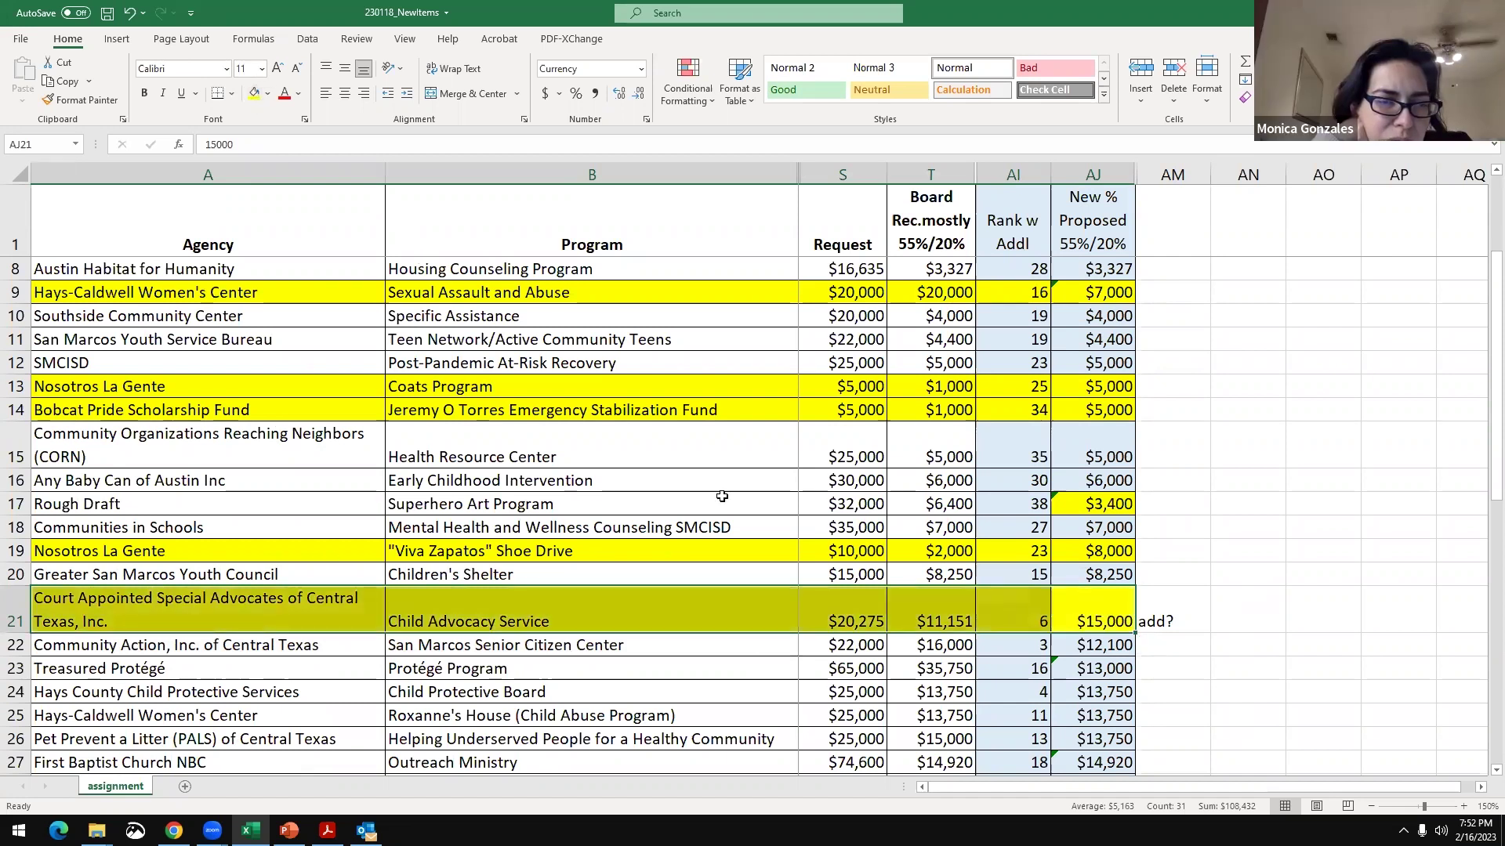
- Set the New % Proposed amount of Hays-Caldwell Women's Center Sexual Assault and Abuse to $10,000
scroll(369, 447, "up", 1)
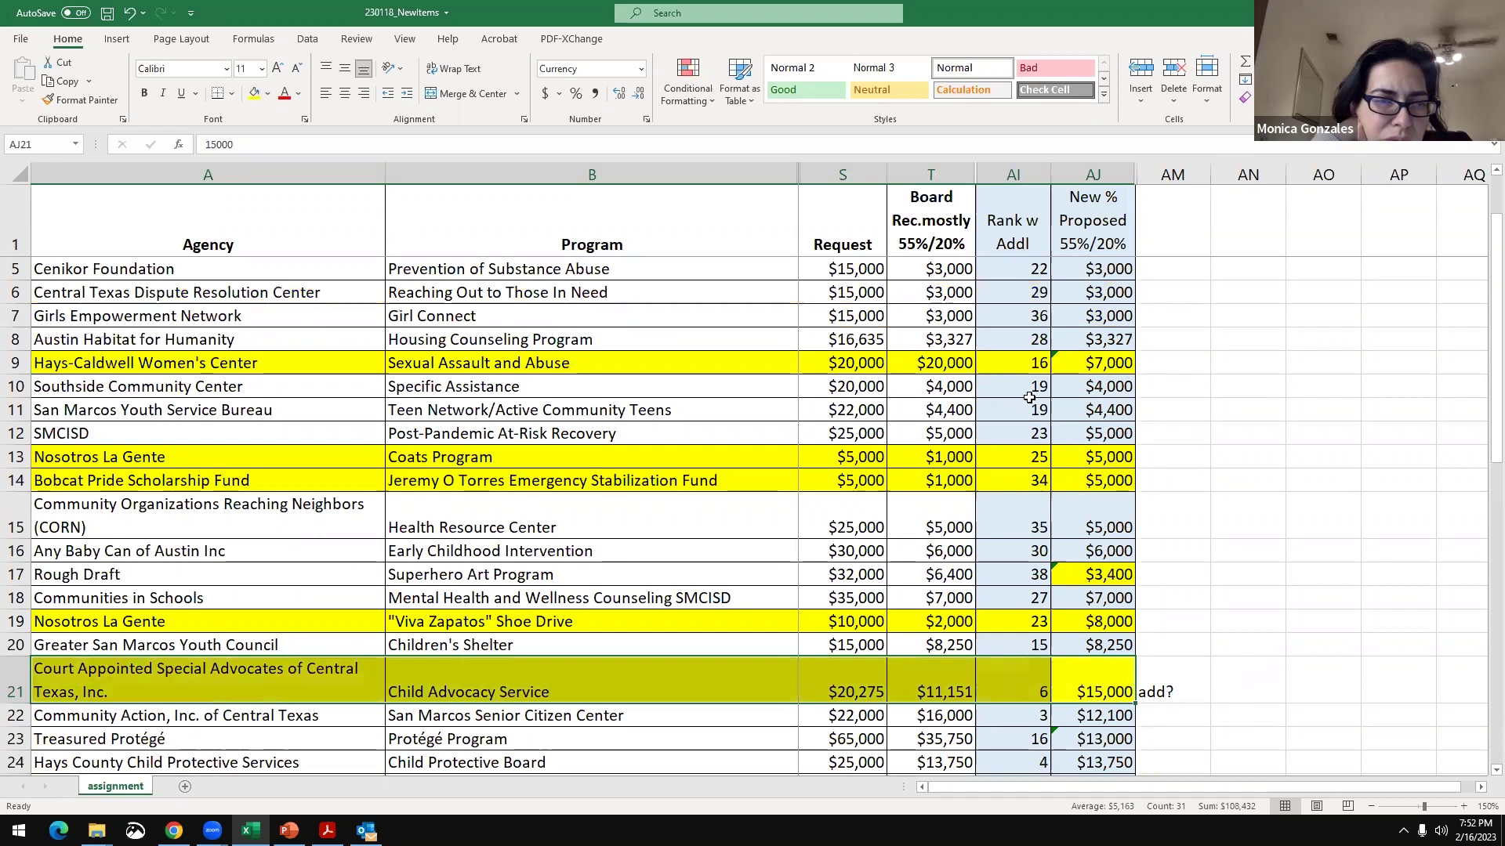
left_click(1109, 363)
type("10000")
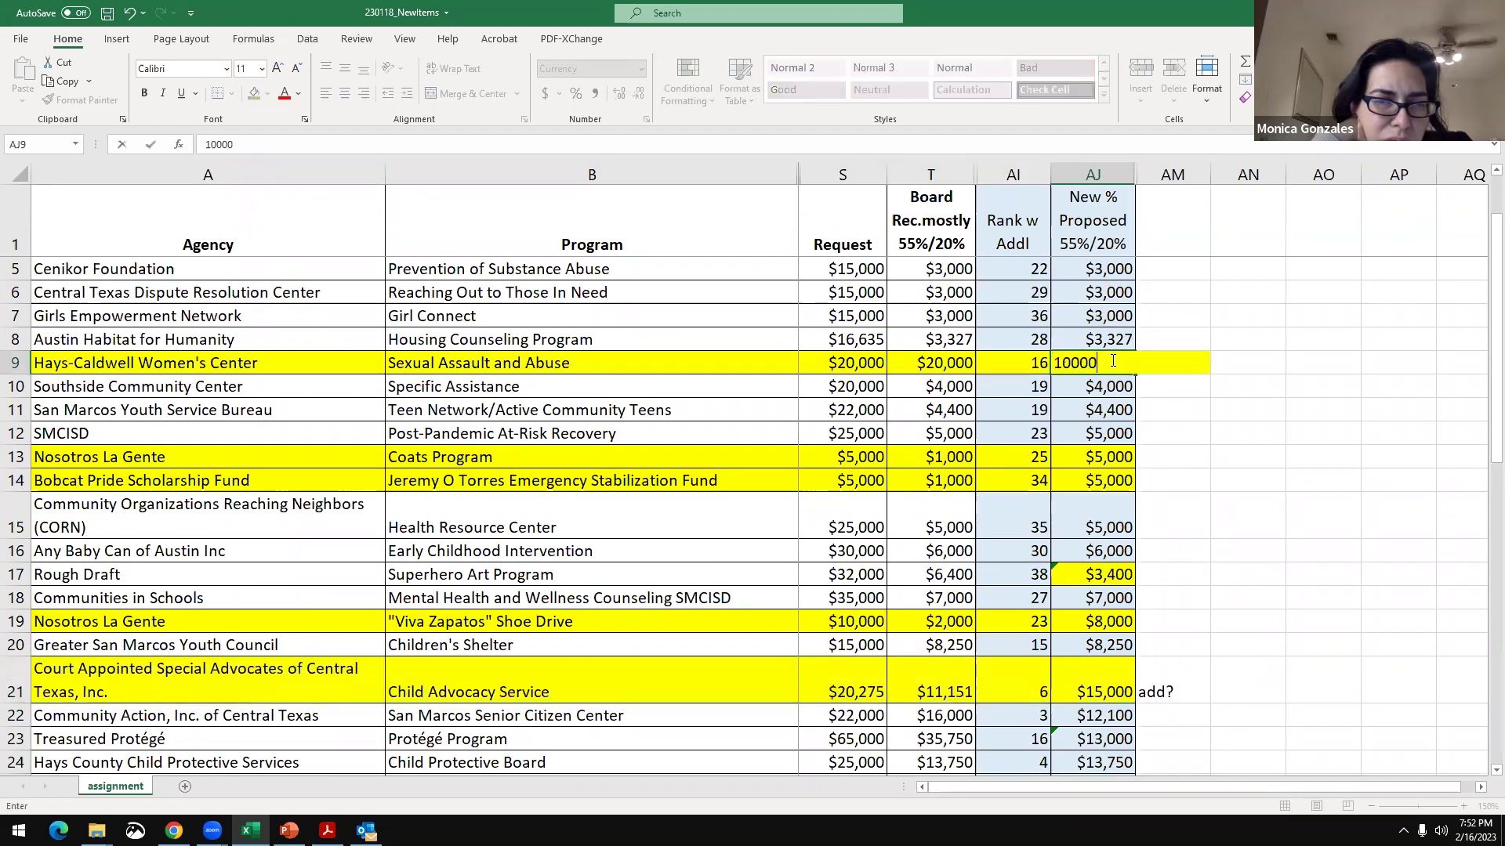
key("Return")
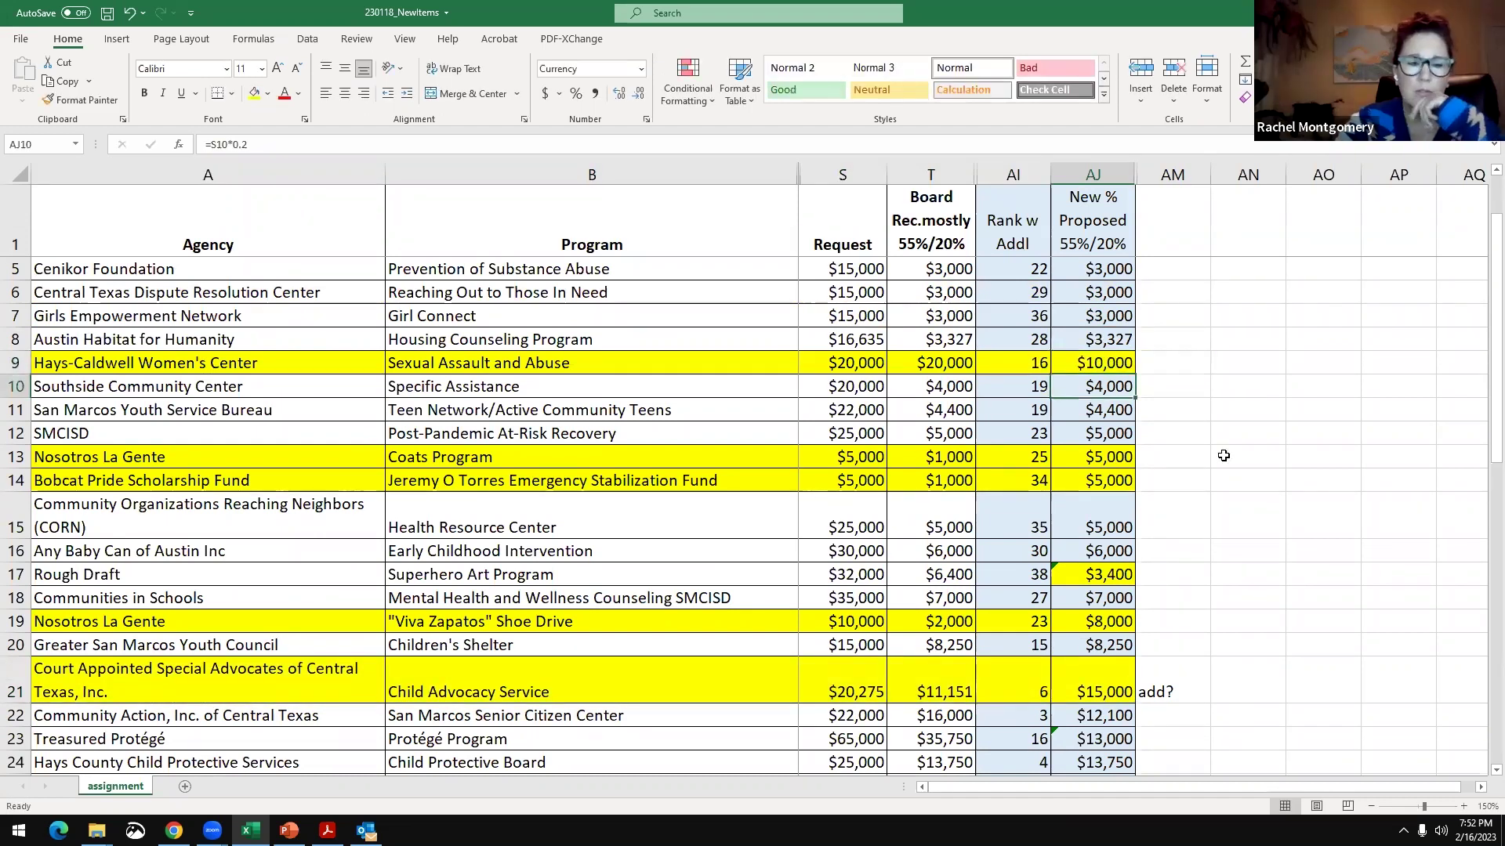
- Delete the "add?" note beside the Court Appointed Special Advocates of Central Texas row
scroll(1249, 572, "down", 3)
left_click(1152, 478)
key("Delete")
- Review the New % Proposed amounts down the column to the overall total and the unallocated funds
scroll(1192, 679, "down", 1)
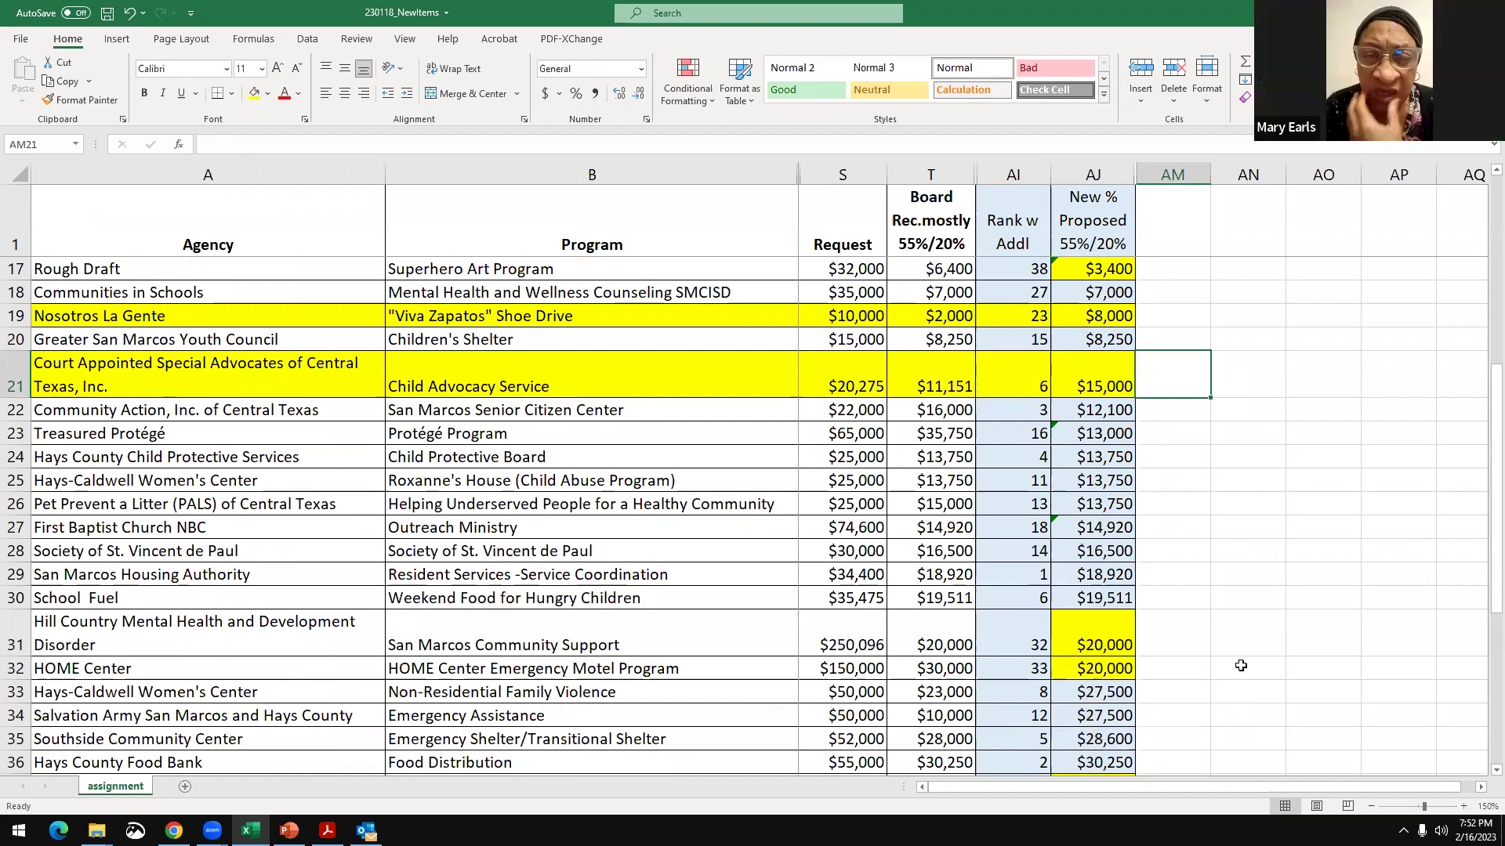
key("Left")
key("Down")
key("Down")
key("Down")
key("Down")
key("Down")
key("Down")
key("Down")
key("Down")
key("Down")
key("Down")
key("Down")
scroll(1199, 668, "down", 1)
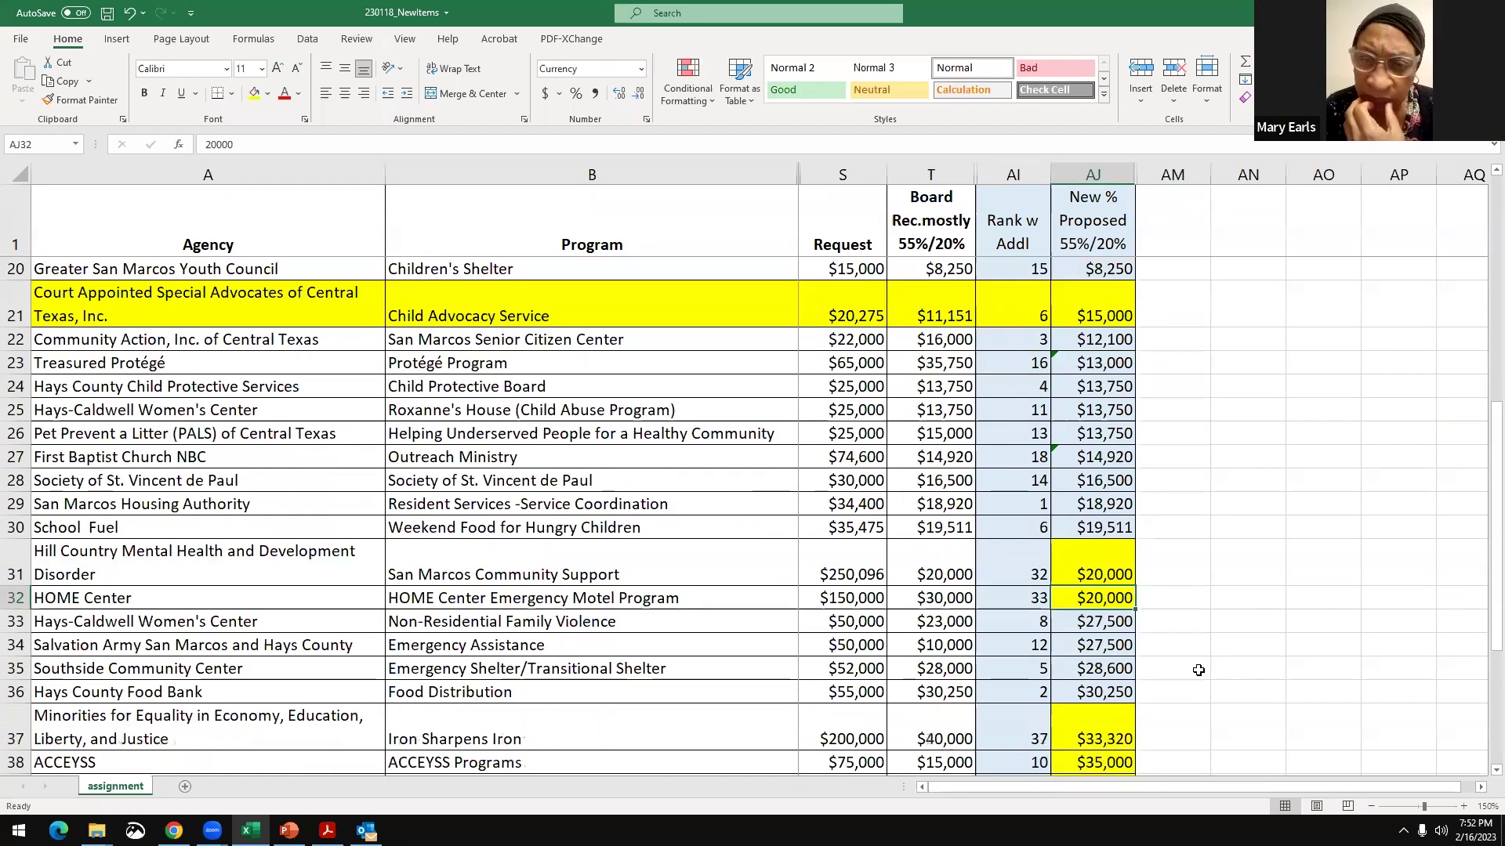
scroll(1198, 670, "down", 1)
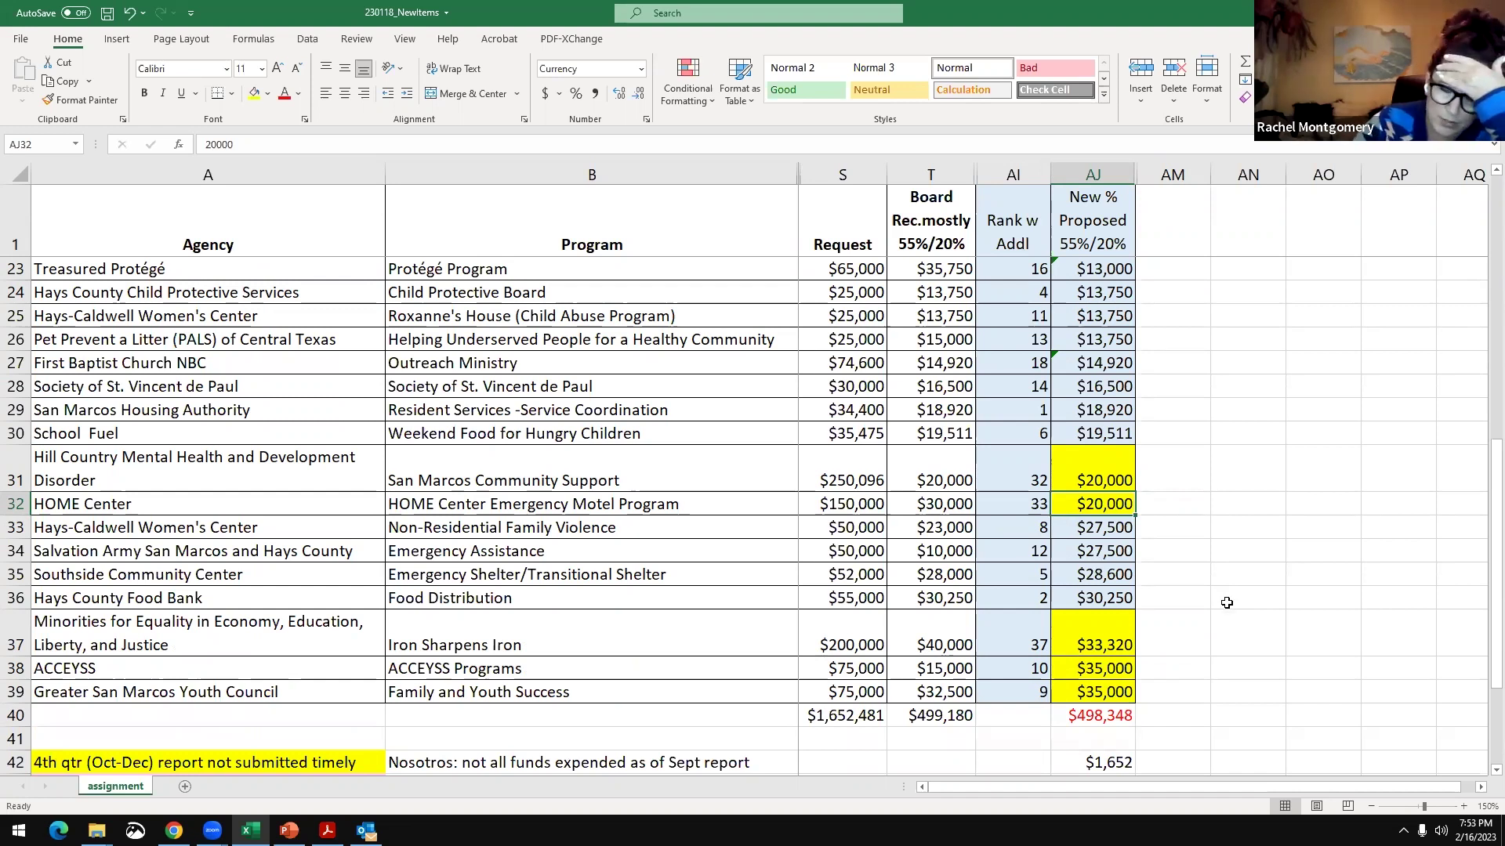
- Enter the note "subtract?" in column AM beside the HOME Center Emergency Motel Program row
left_click(1185, 501)
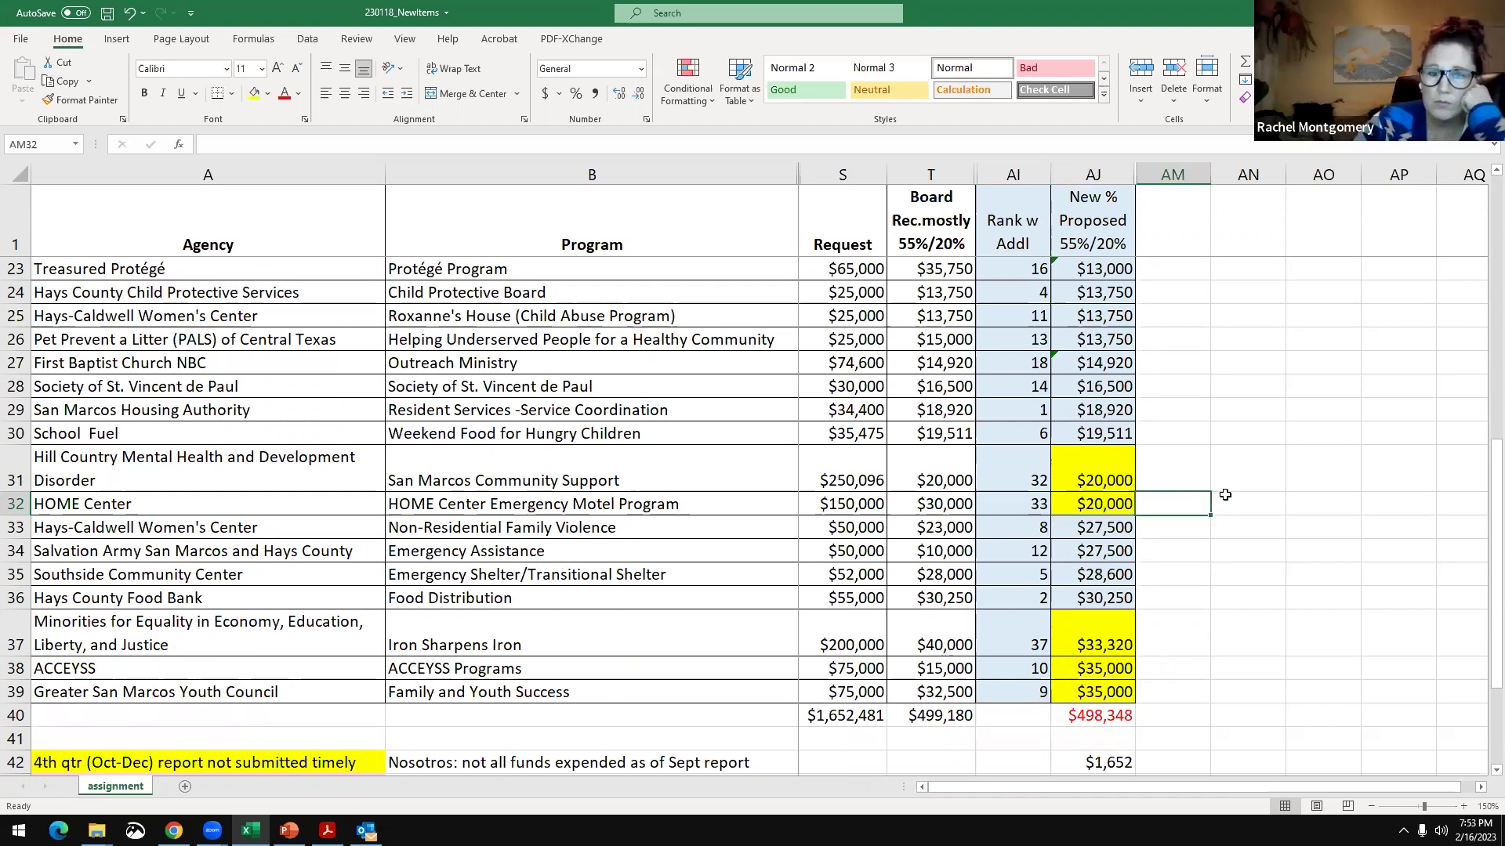
type("su")
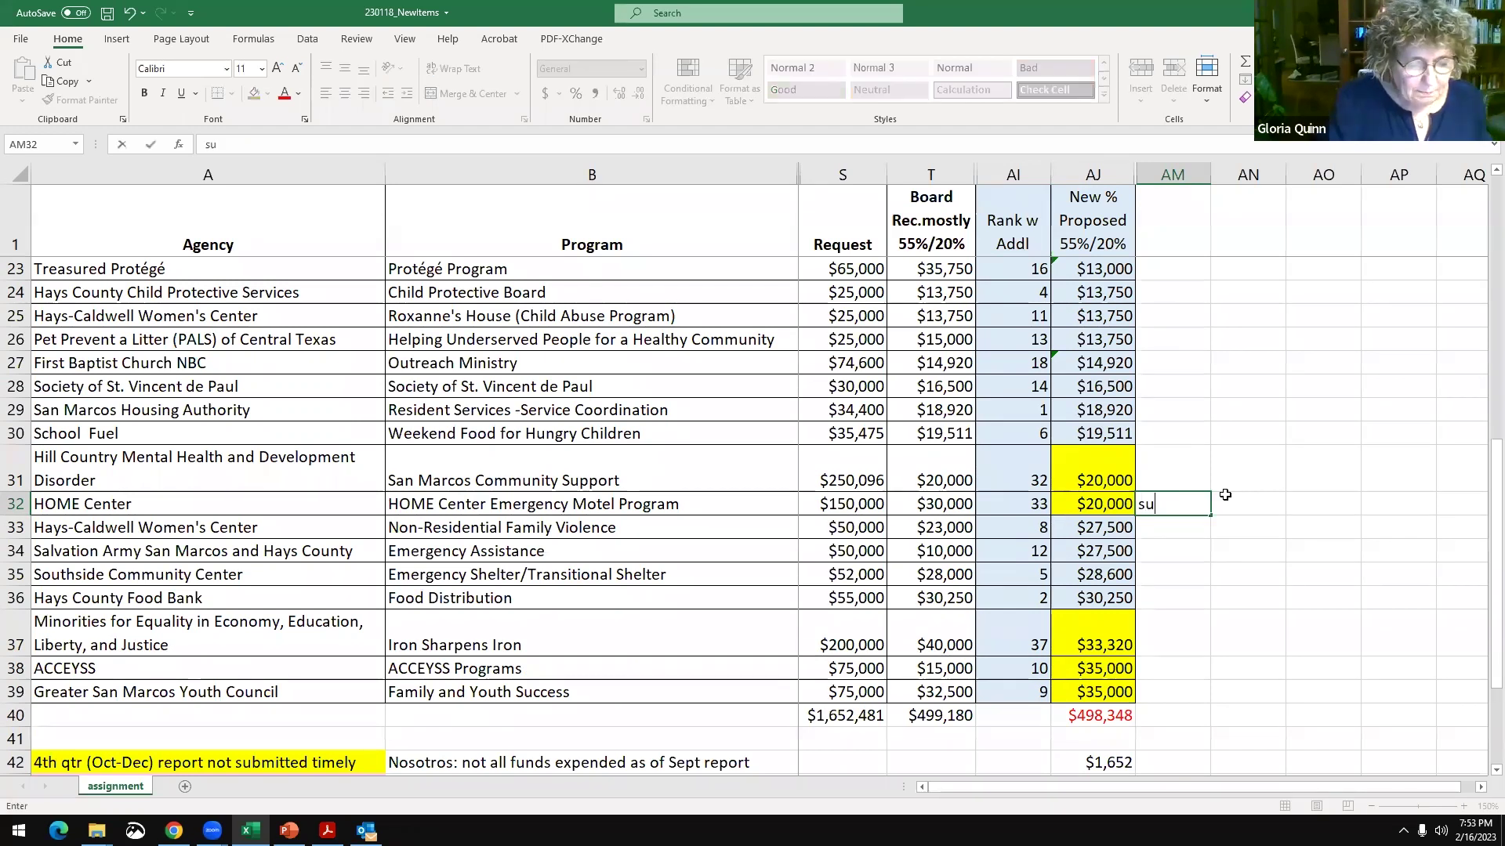
type("btract?")
key("Return")
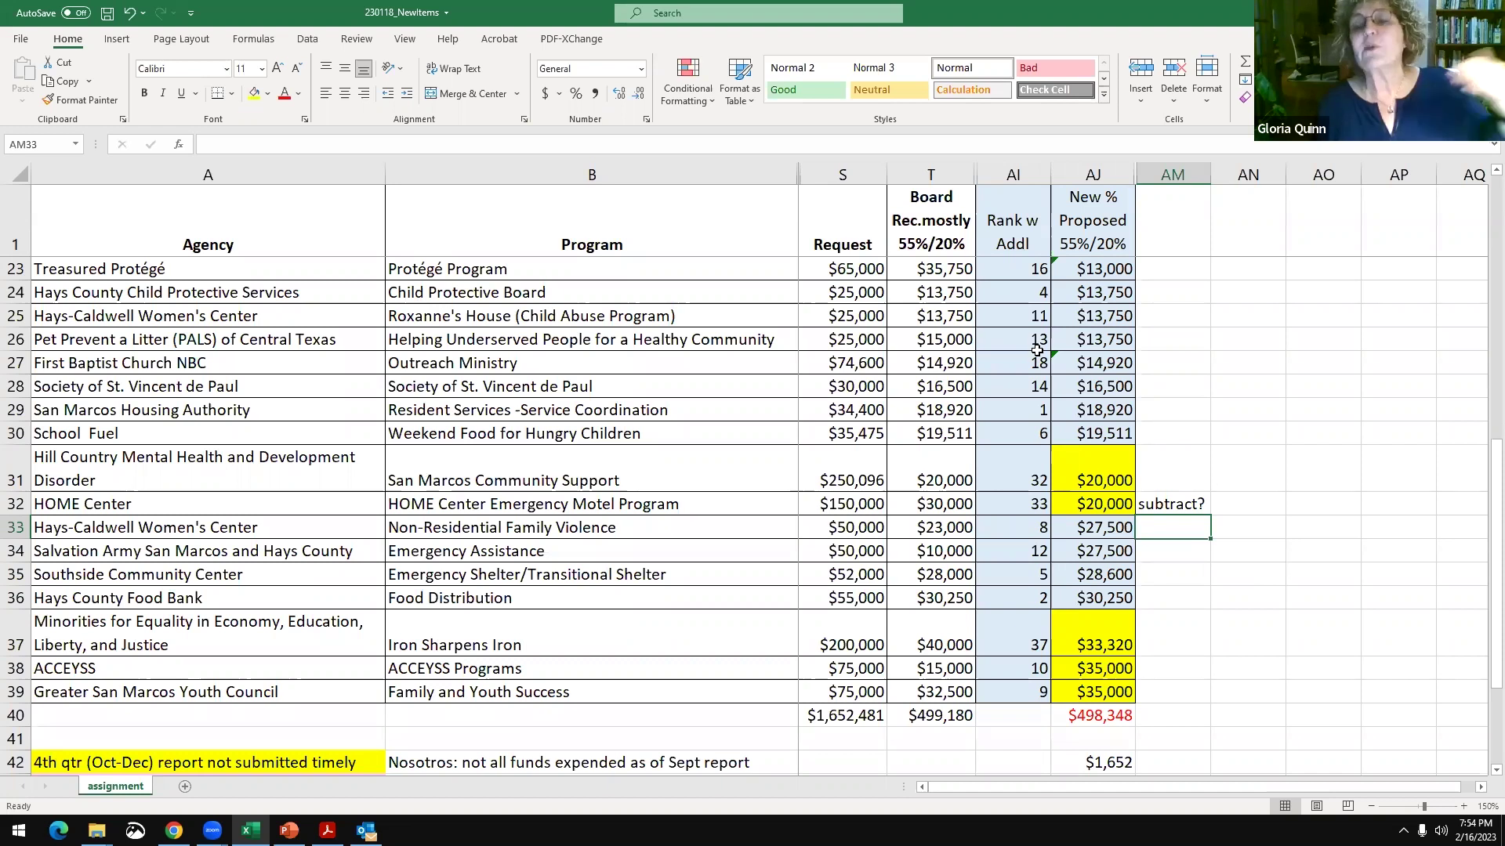
- Enter the note "add?" in column AM beside the Pet Prevent a Litter (PALS) of Central Texas row
left_click(1101, 340)
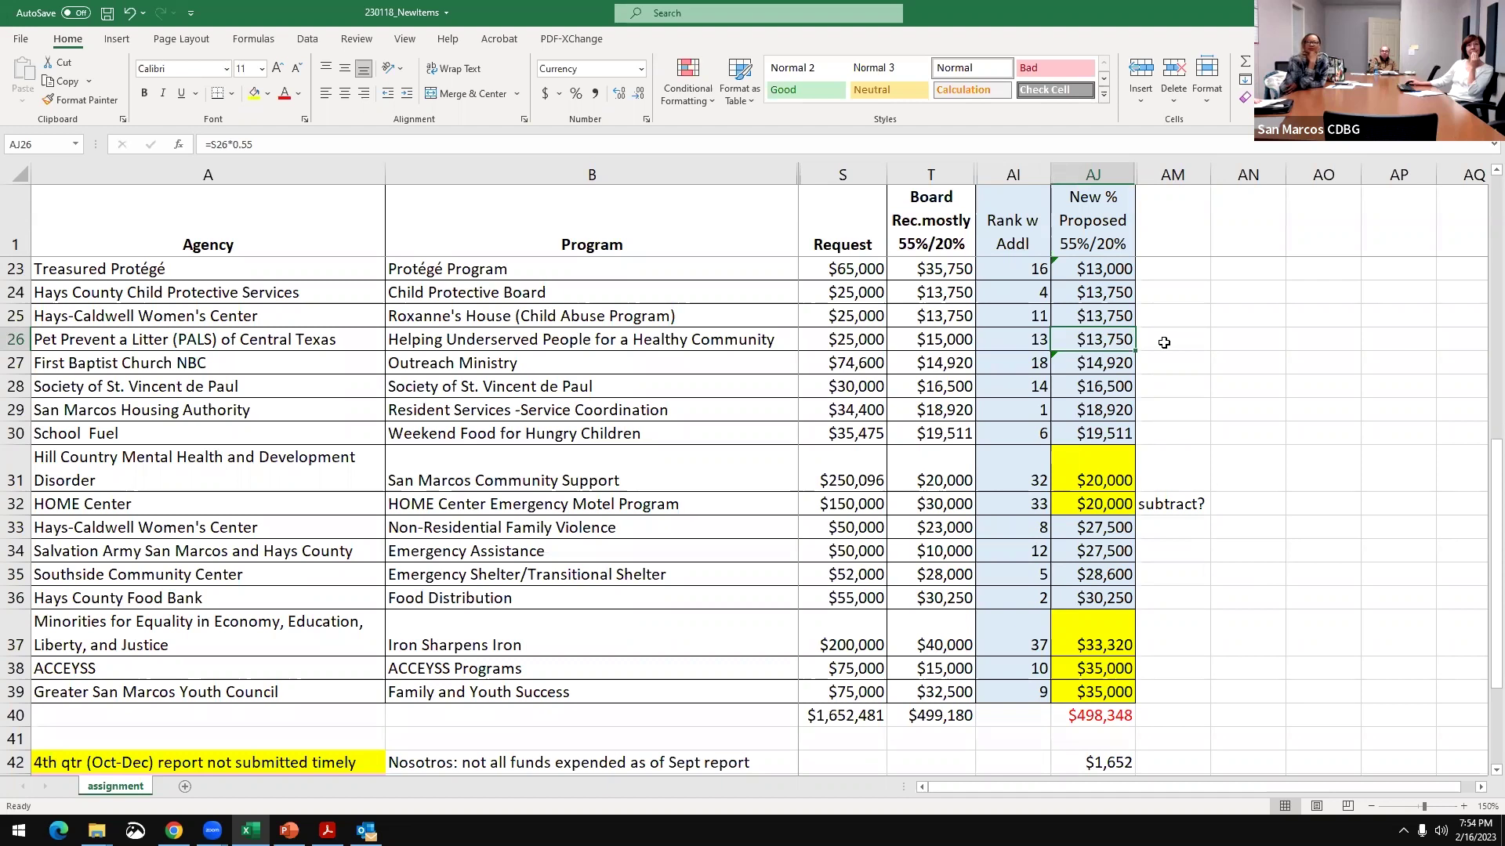
left_click(1164, 342)
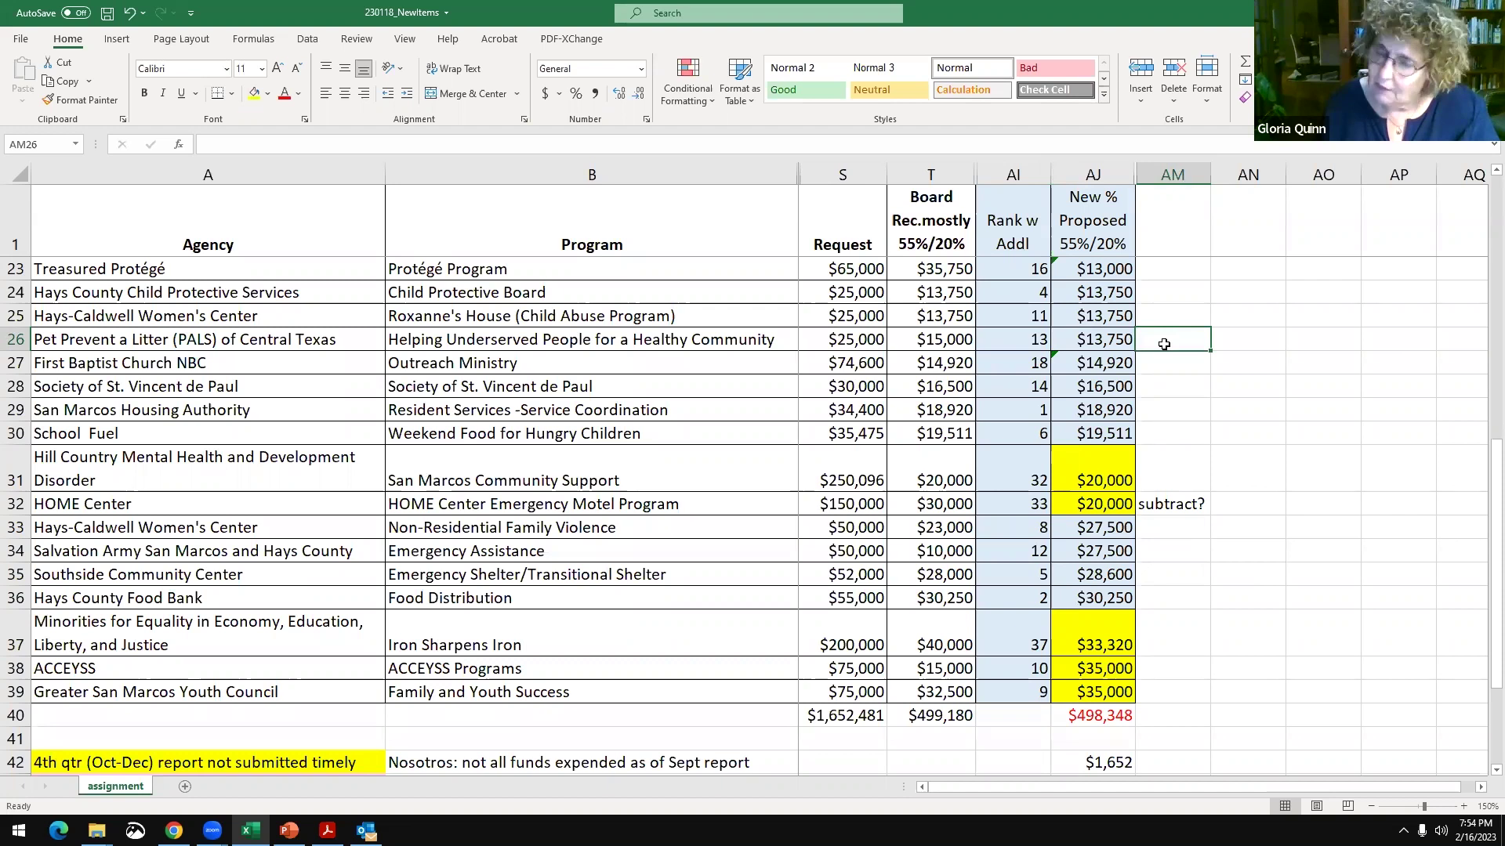
type("add?")
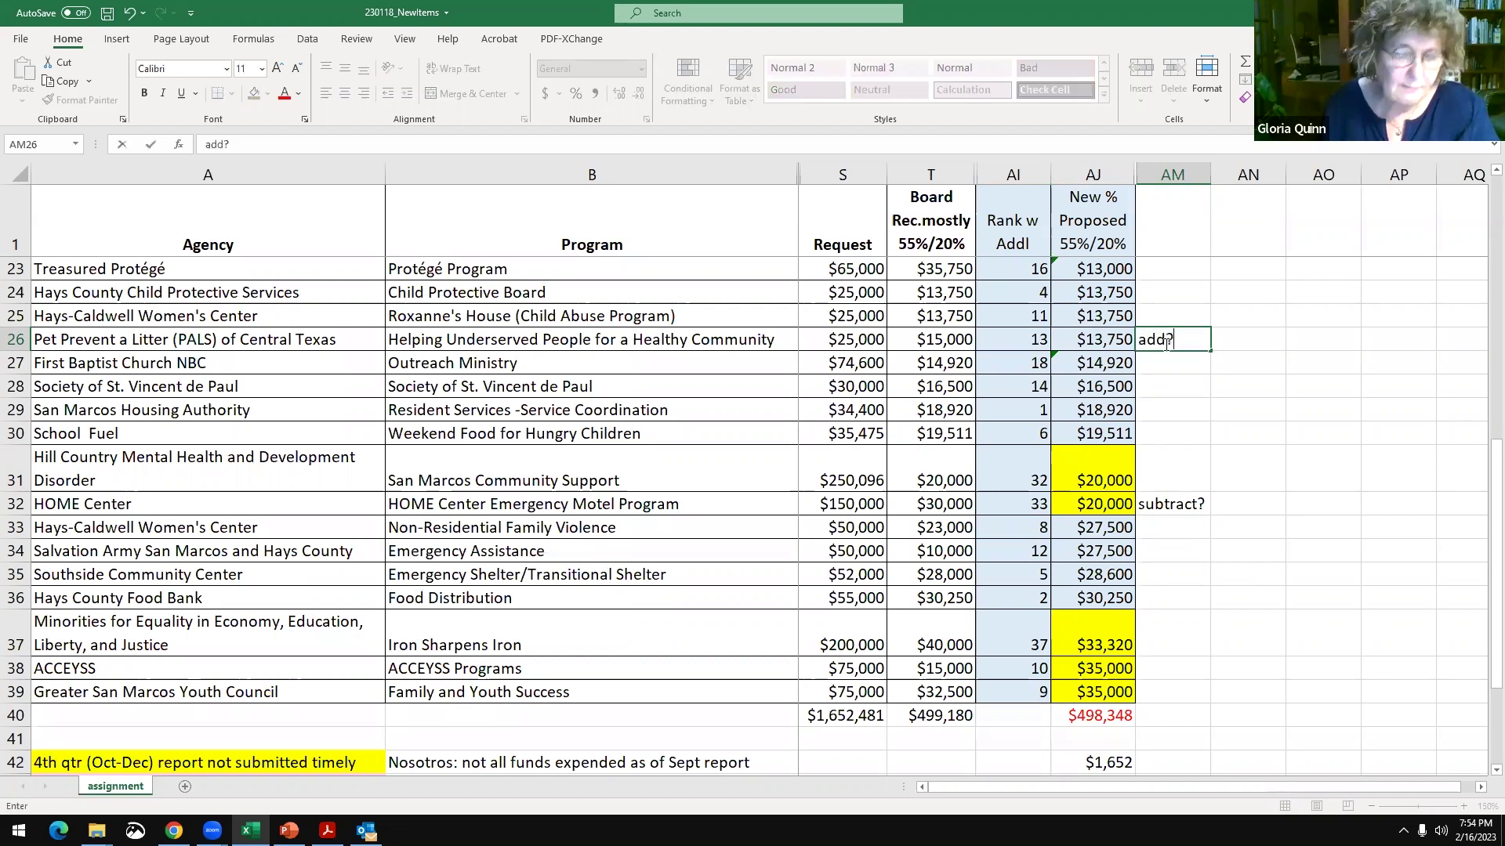
key("Return")
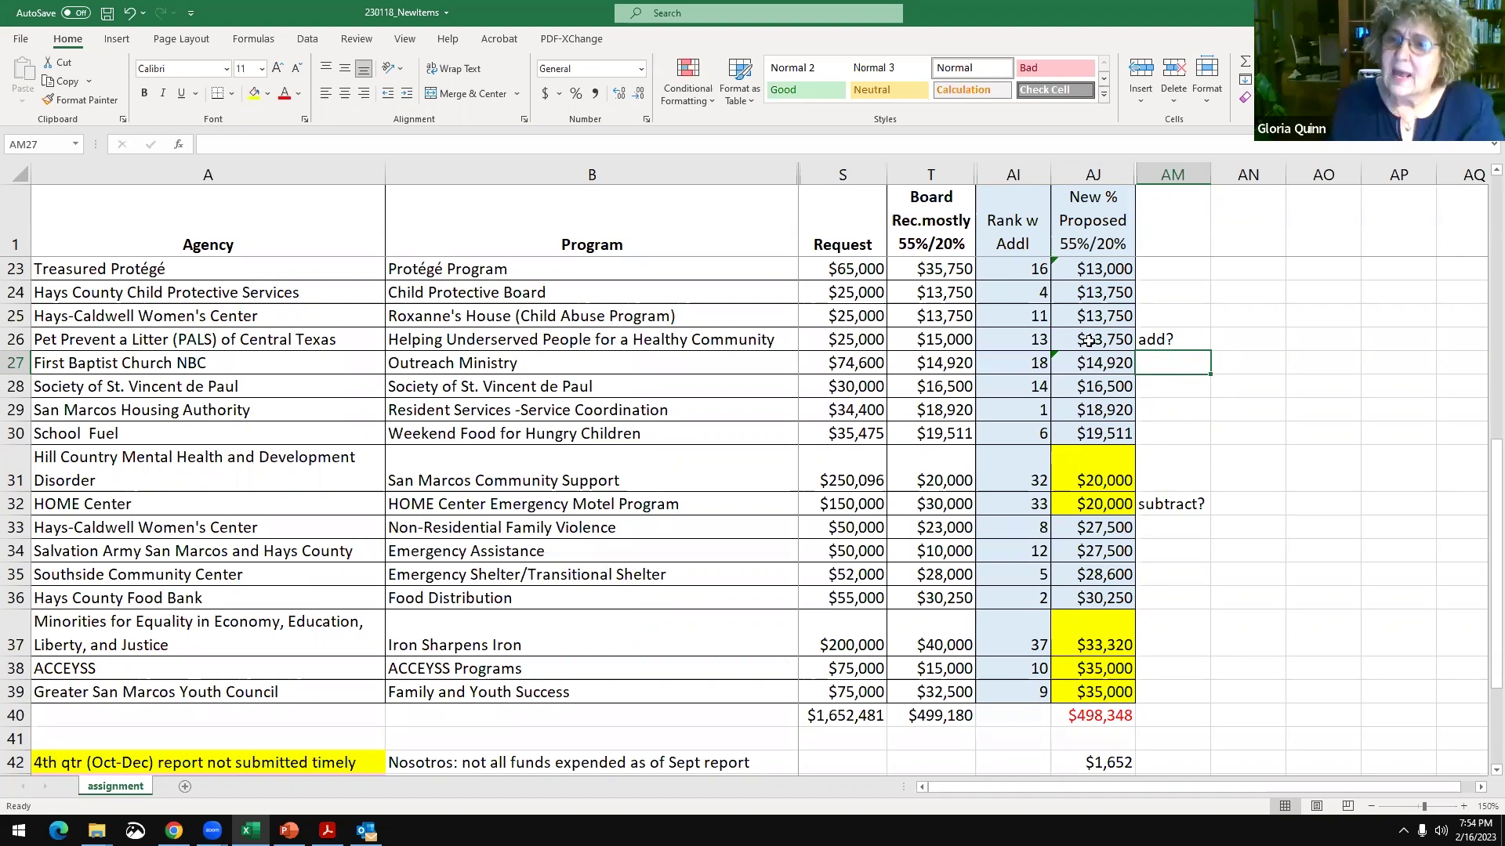
left_click(1122, 340)
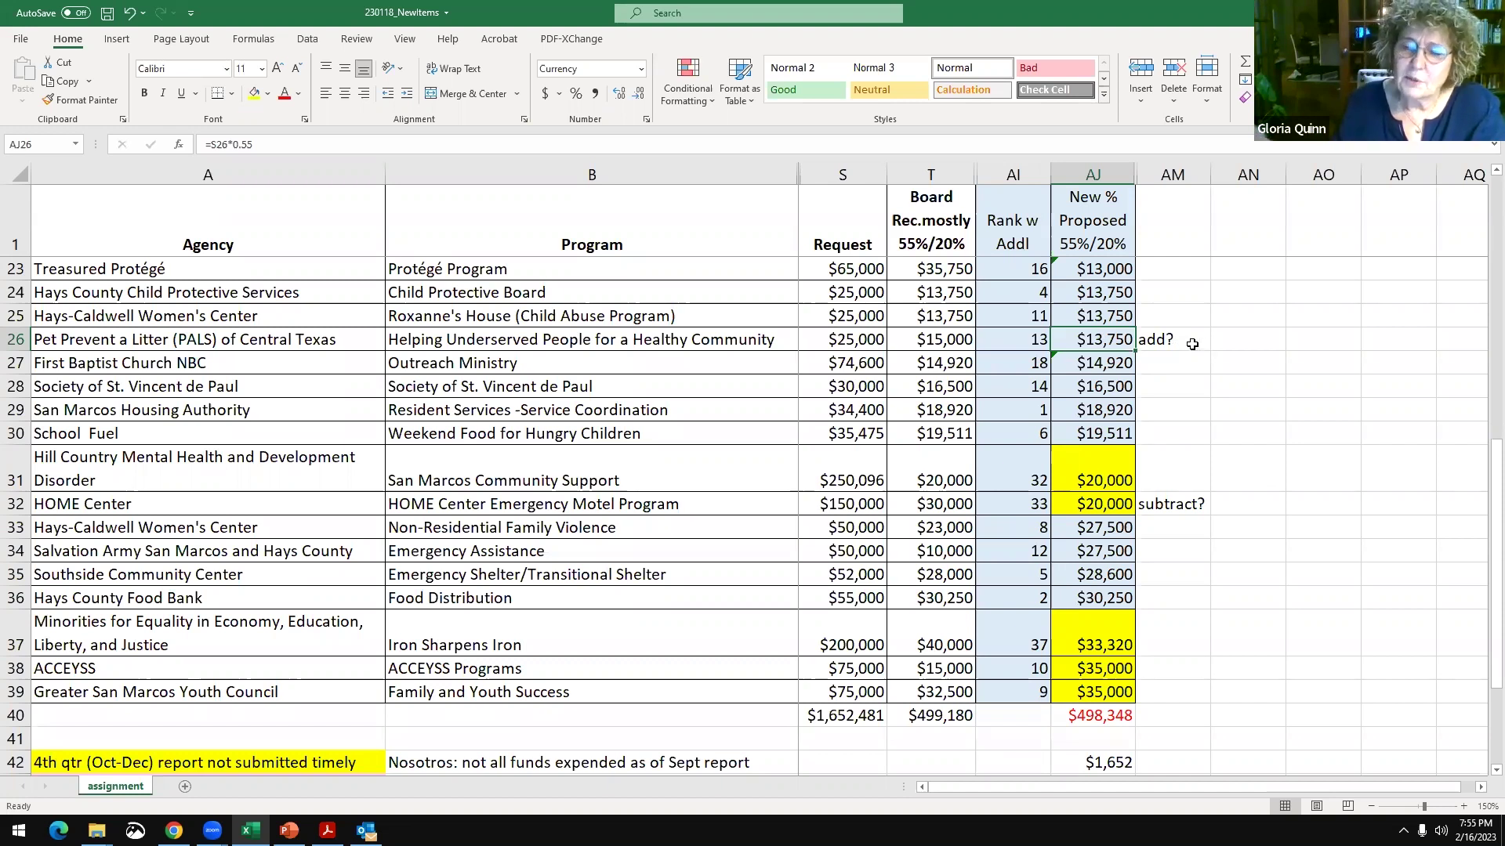
left_click(1171, 345)
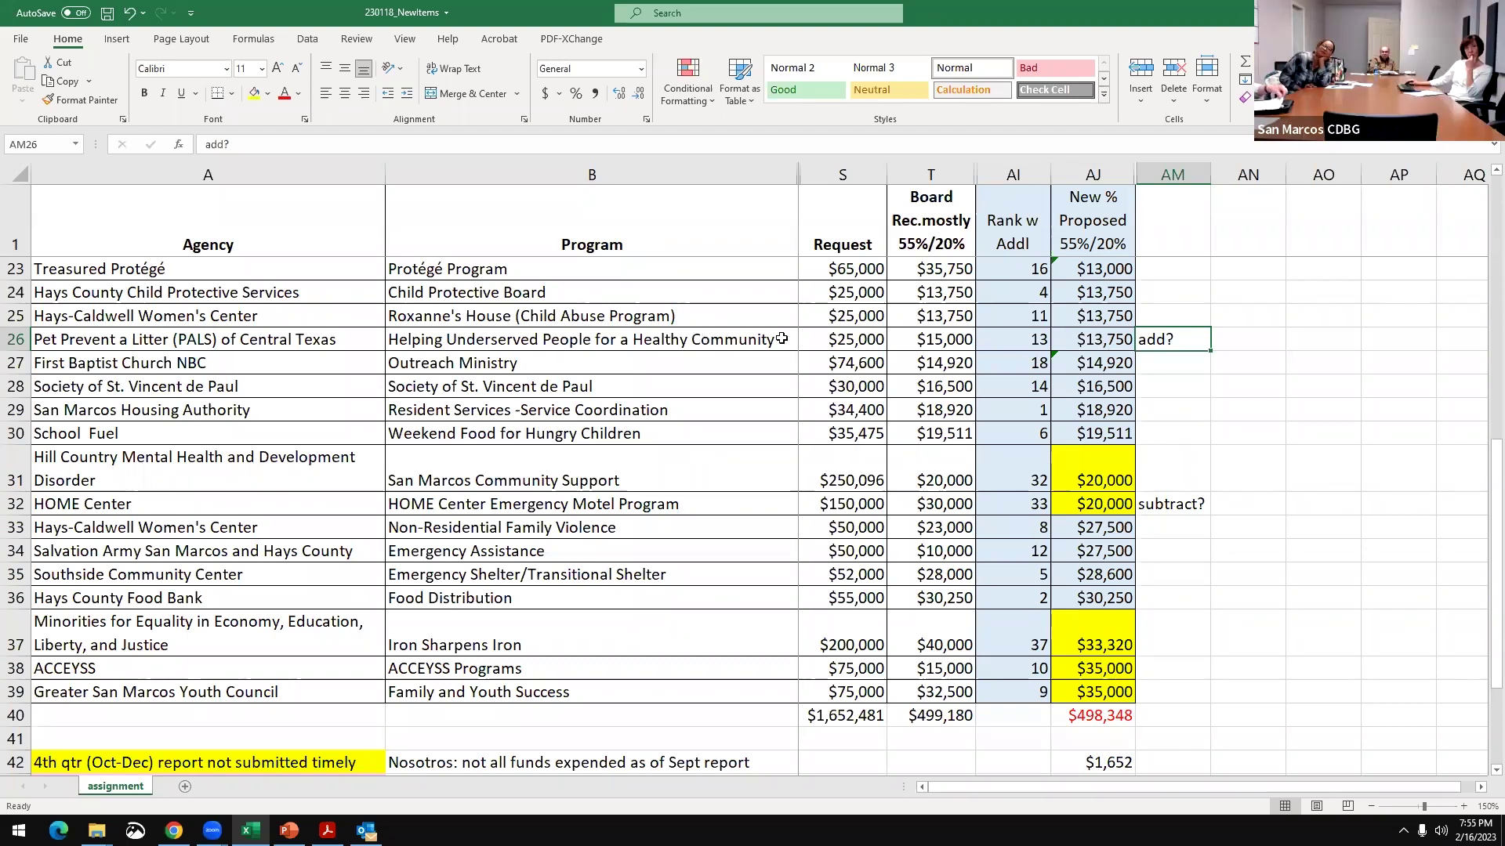
left_click(1113, 337)
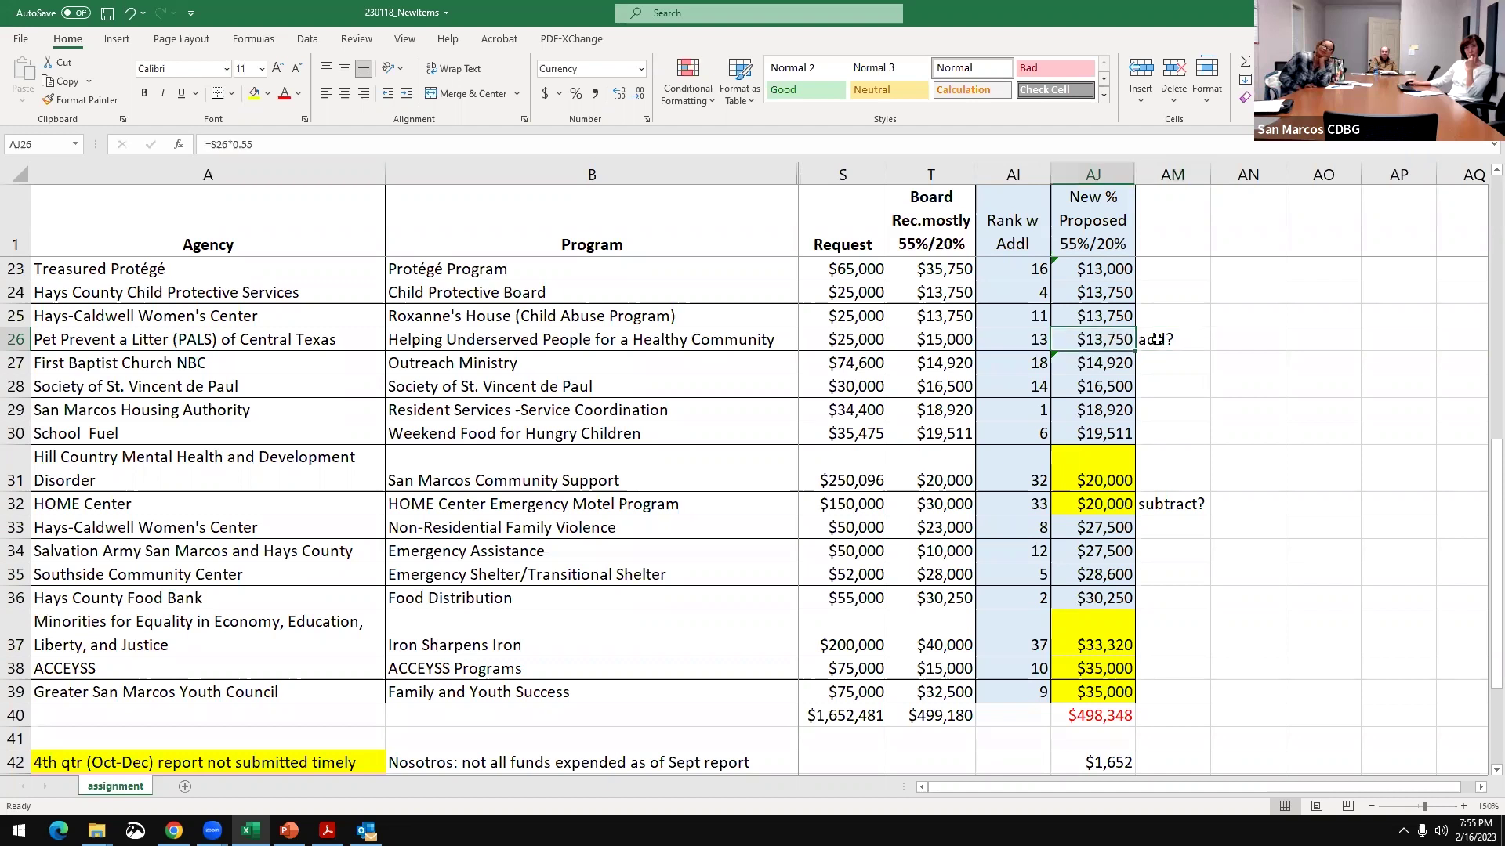
left_click(1196, 342)
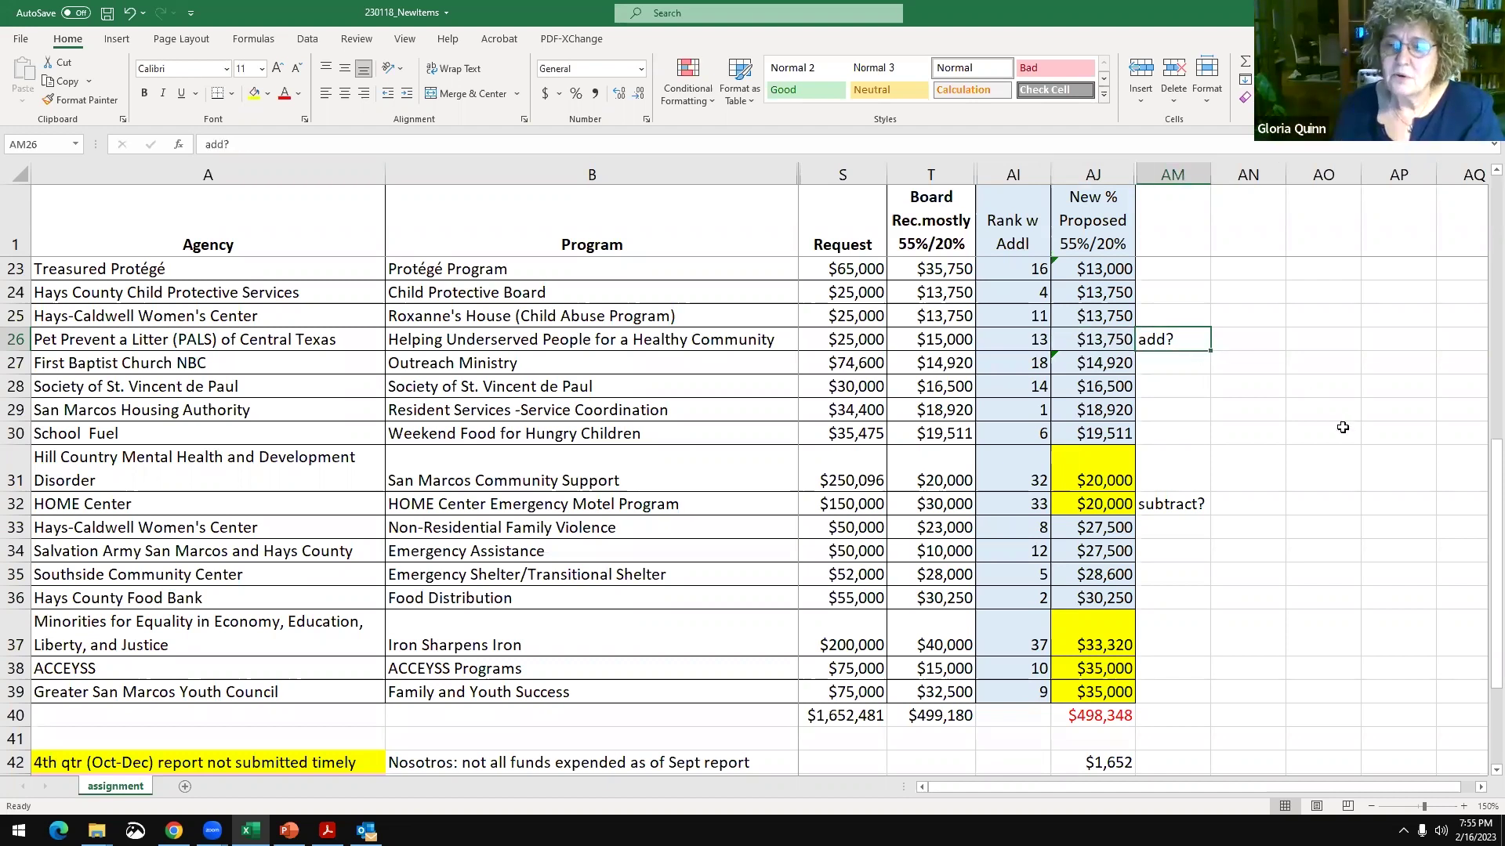
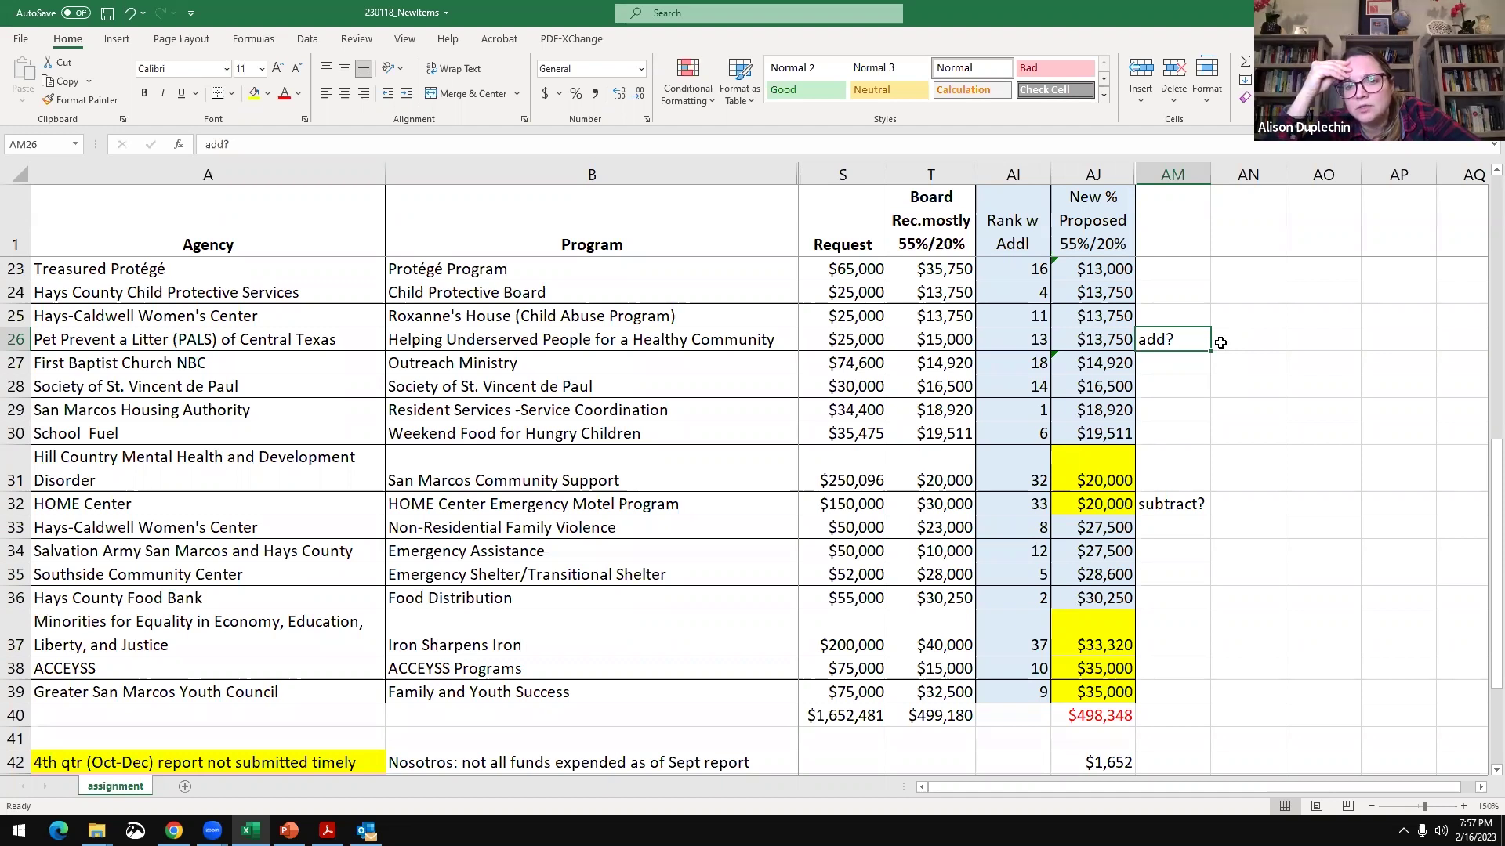
- Set the New % Proposed amount of Pet Prevent a Litter (PALS) to $15,000 and delete the "add?" note beside it
left_click(1105, 337)
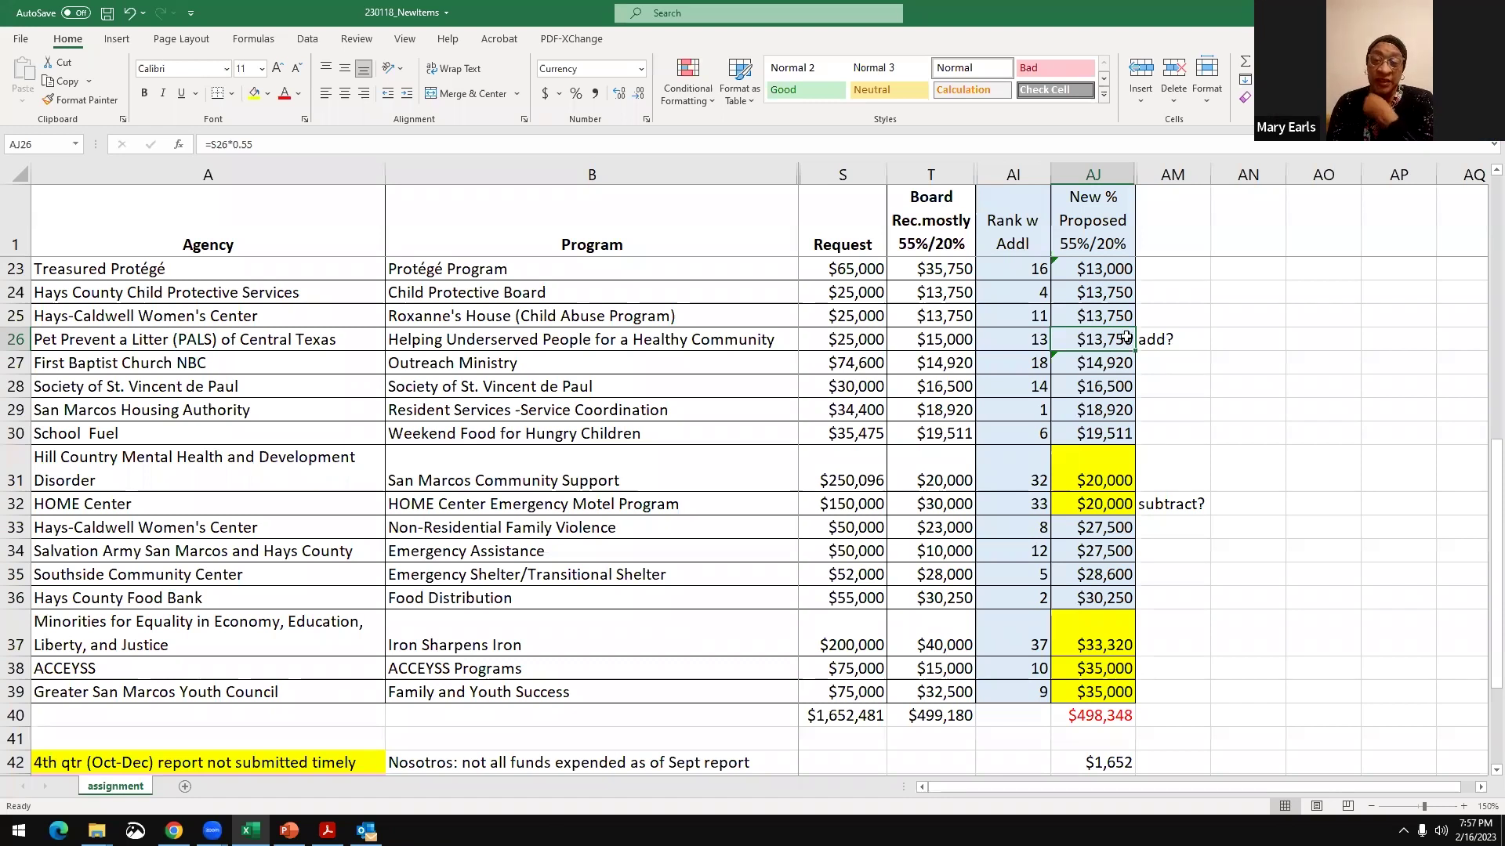
type("150000")
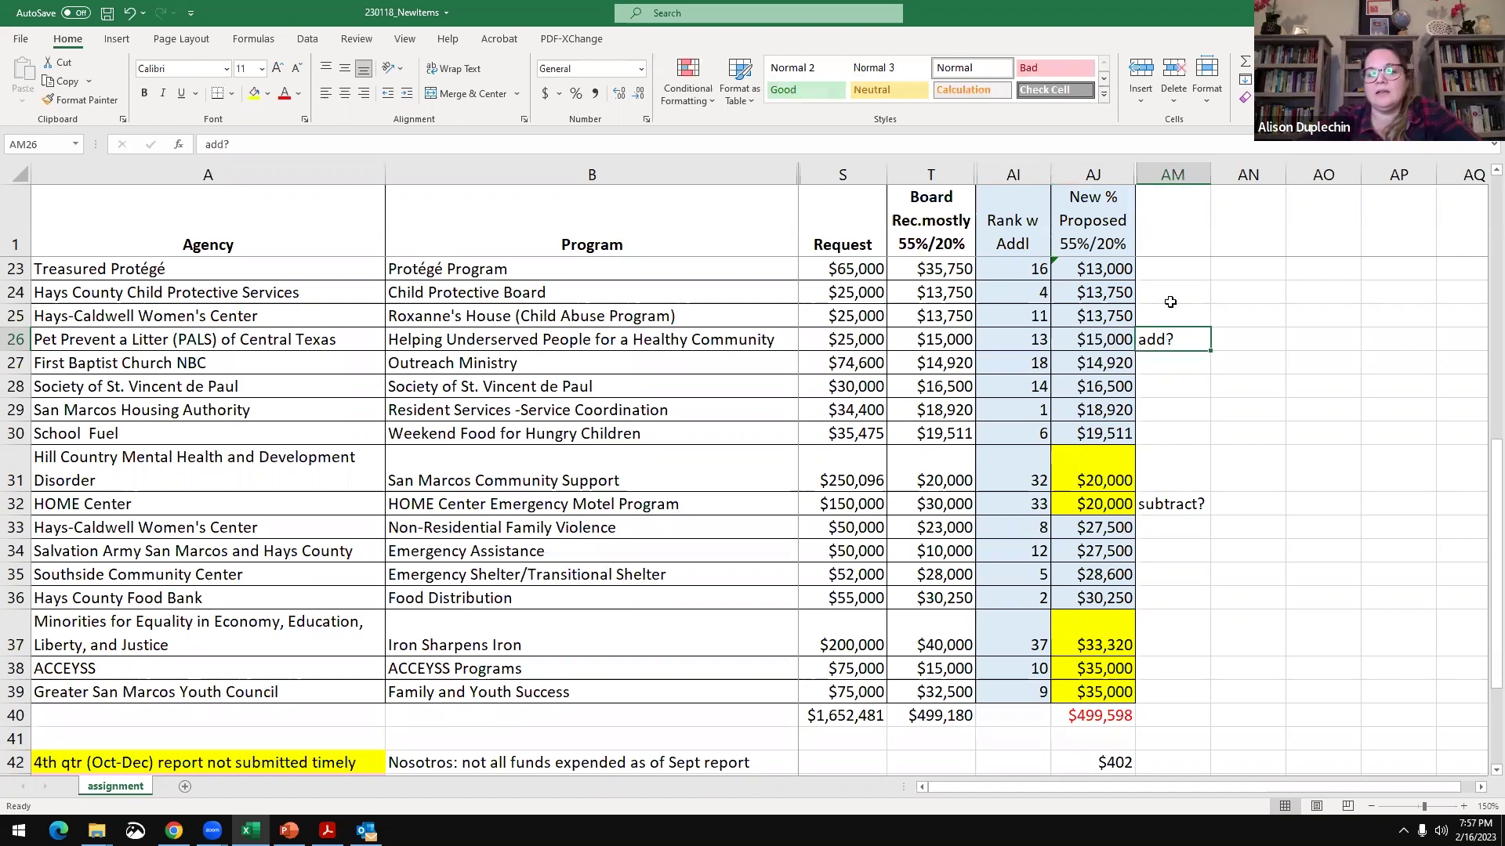
key("Delete")
- Fill the Pet Prevent a Litter (PALS) row from Agency through New % Proposed with yellow
left_click_drag(1103, 336, 184, 329)
left_click(253, 94)
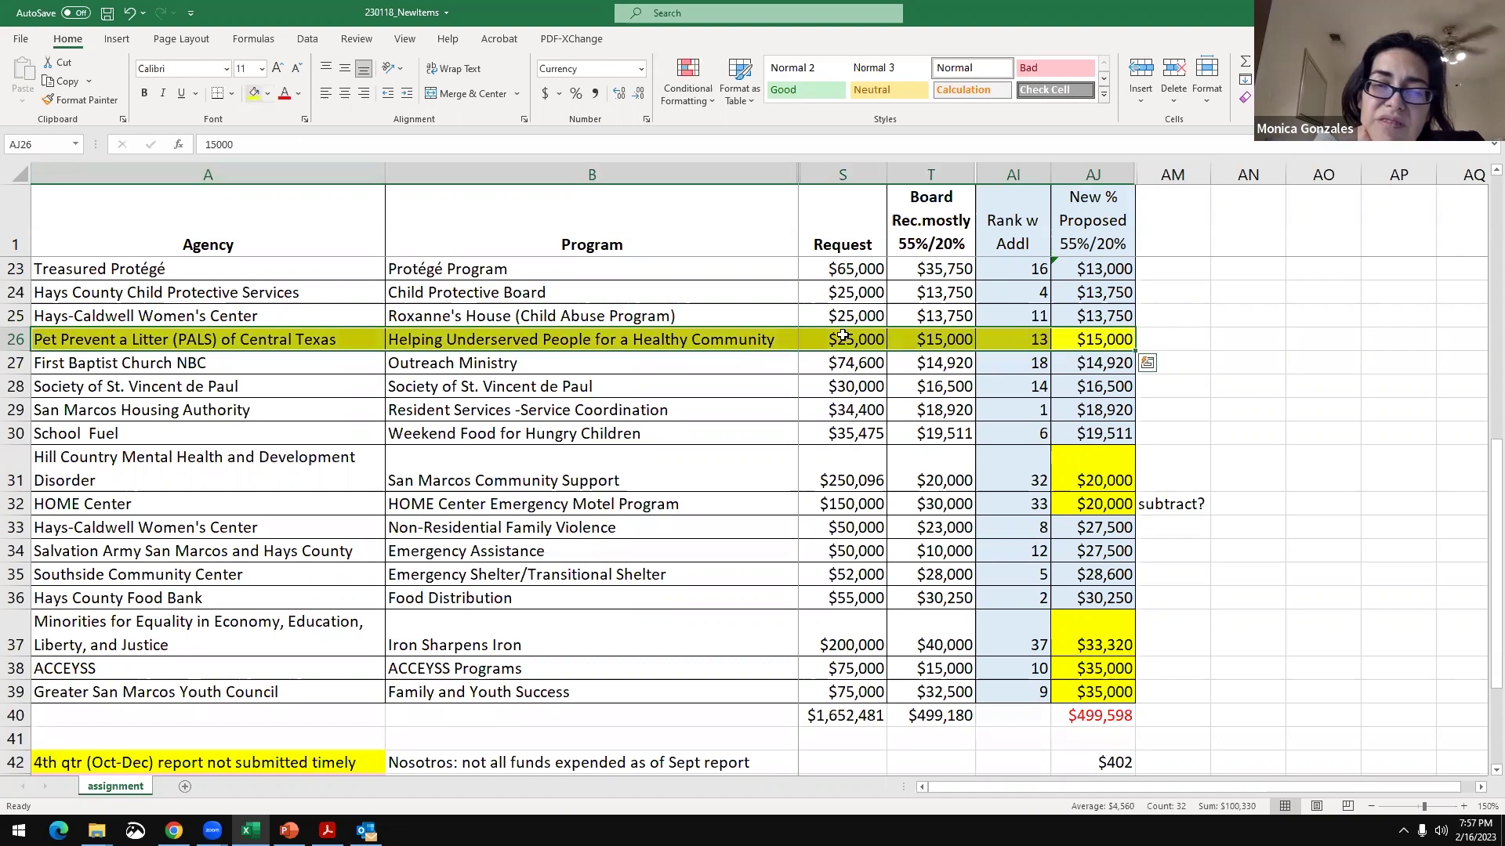
left_click(1274, 455)
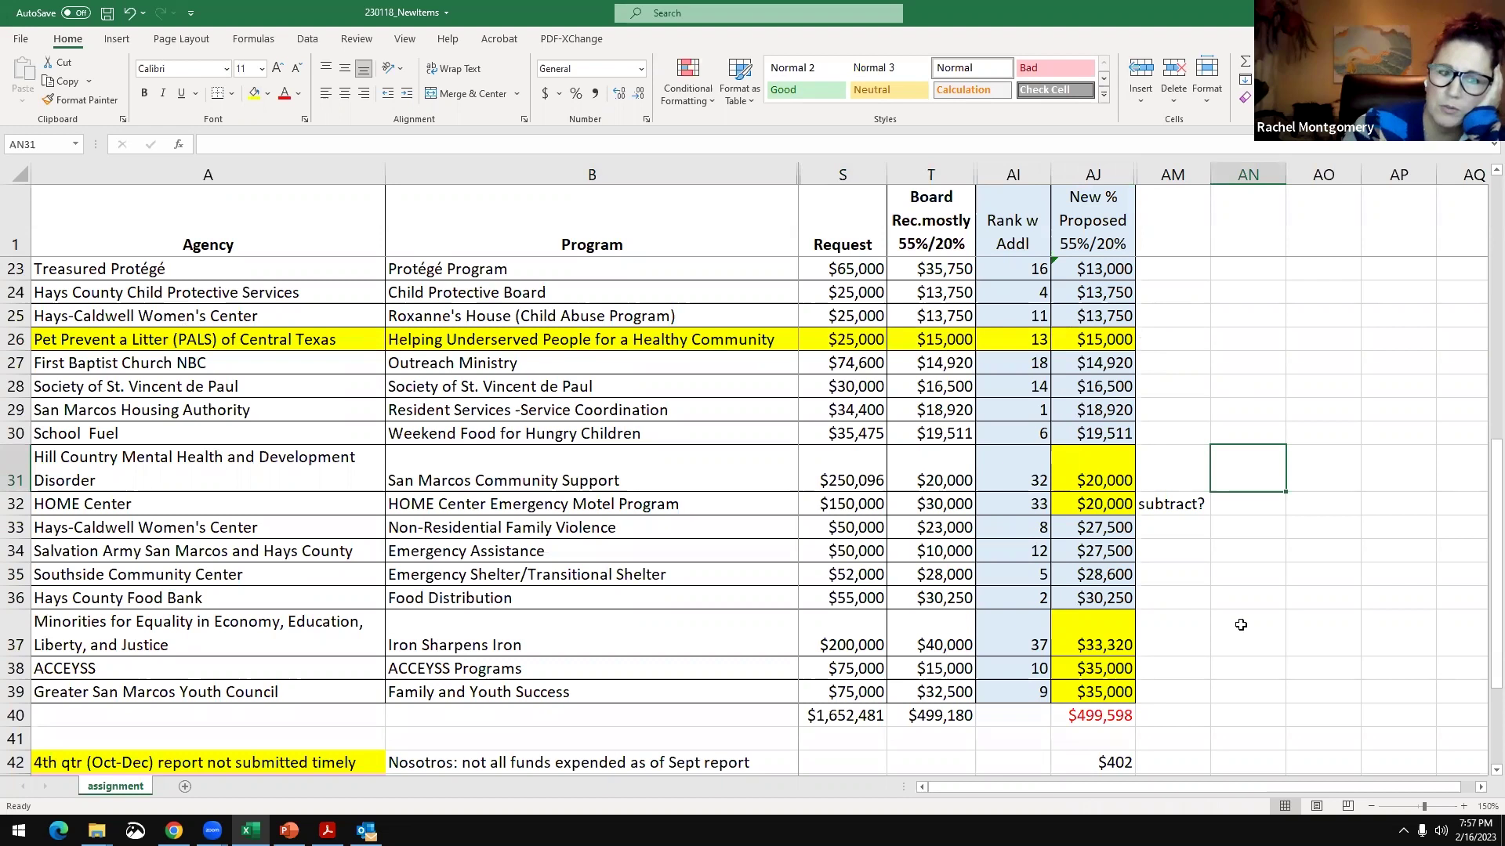
- Compare the New % Proposed amounts of the HOME Center and Hays-Caldwell Sexual Assault and Abuse rows with the unallocated balance
left_click(1119, 511)
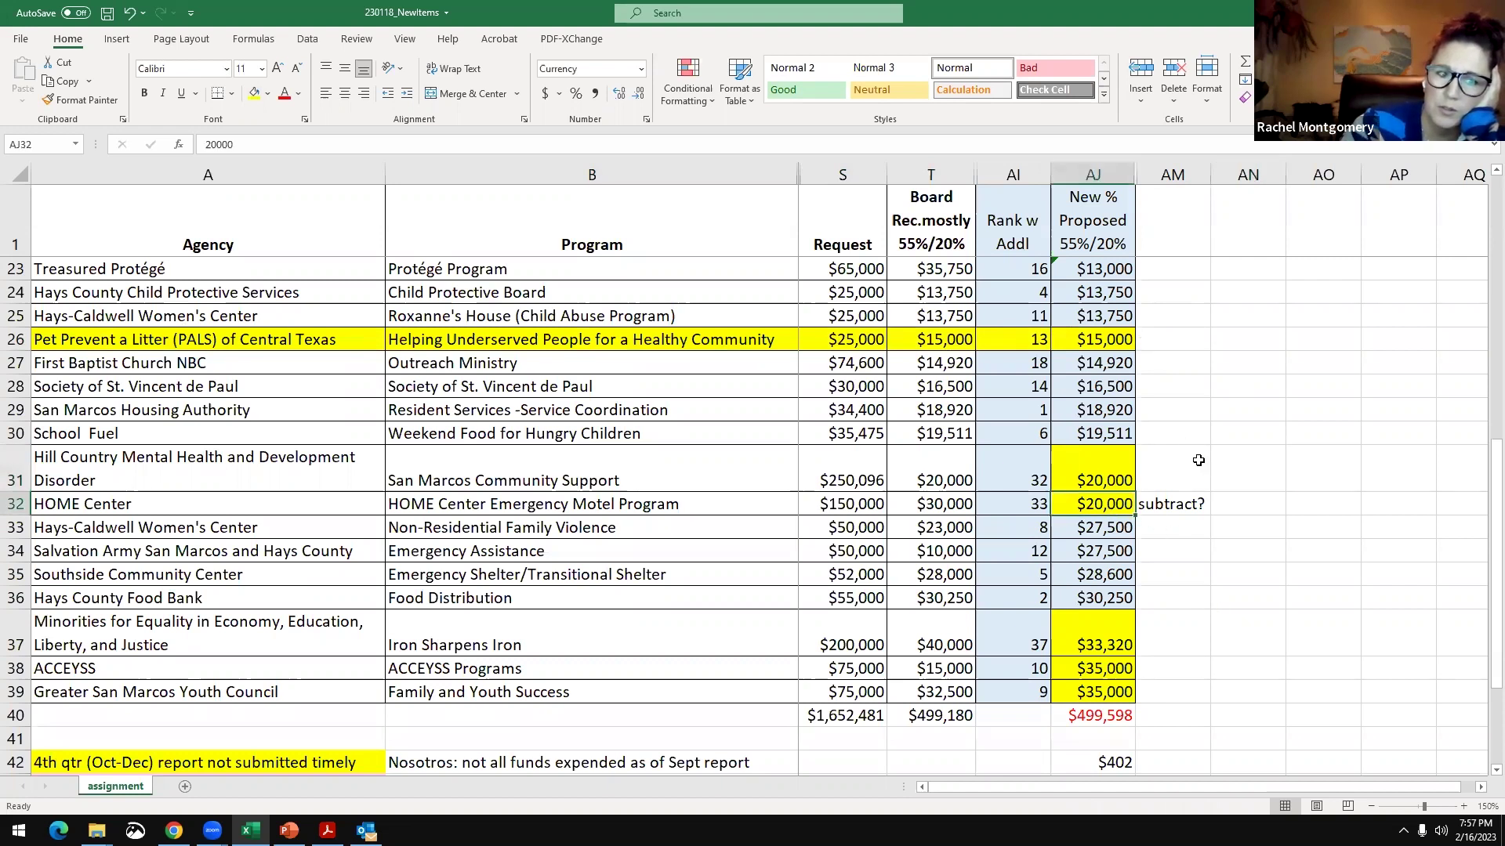
scroll(1198, 460, "up", 4)
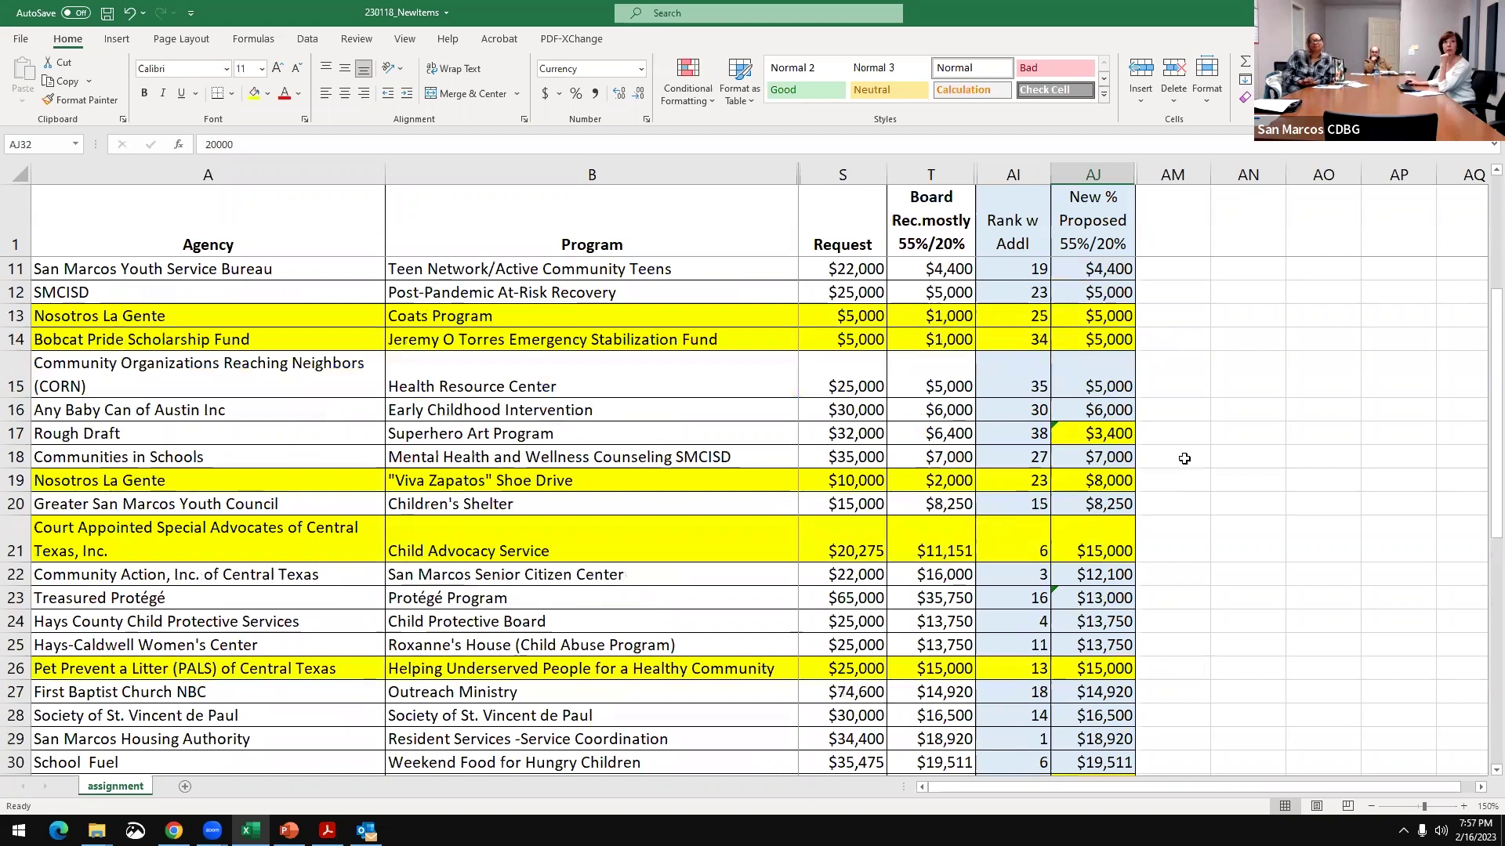
scroll(1184, 459, "up", 3)
left_click(1126, 438)
scroll(1189, 514, "down", 5)
scroll(1189, 514, "down", 2)
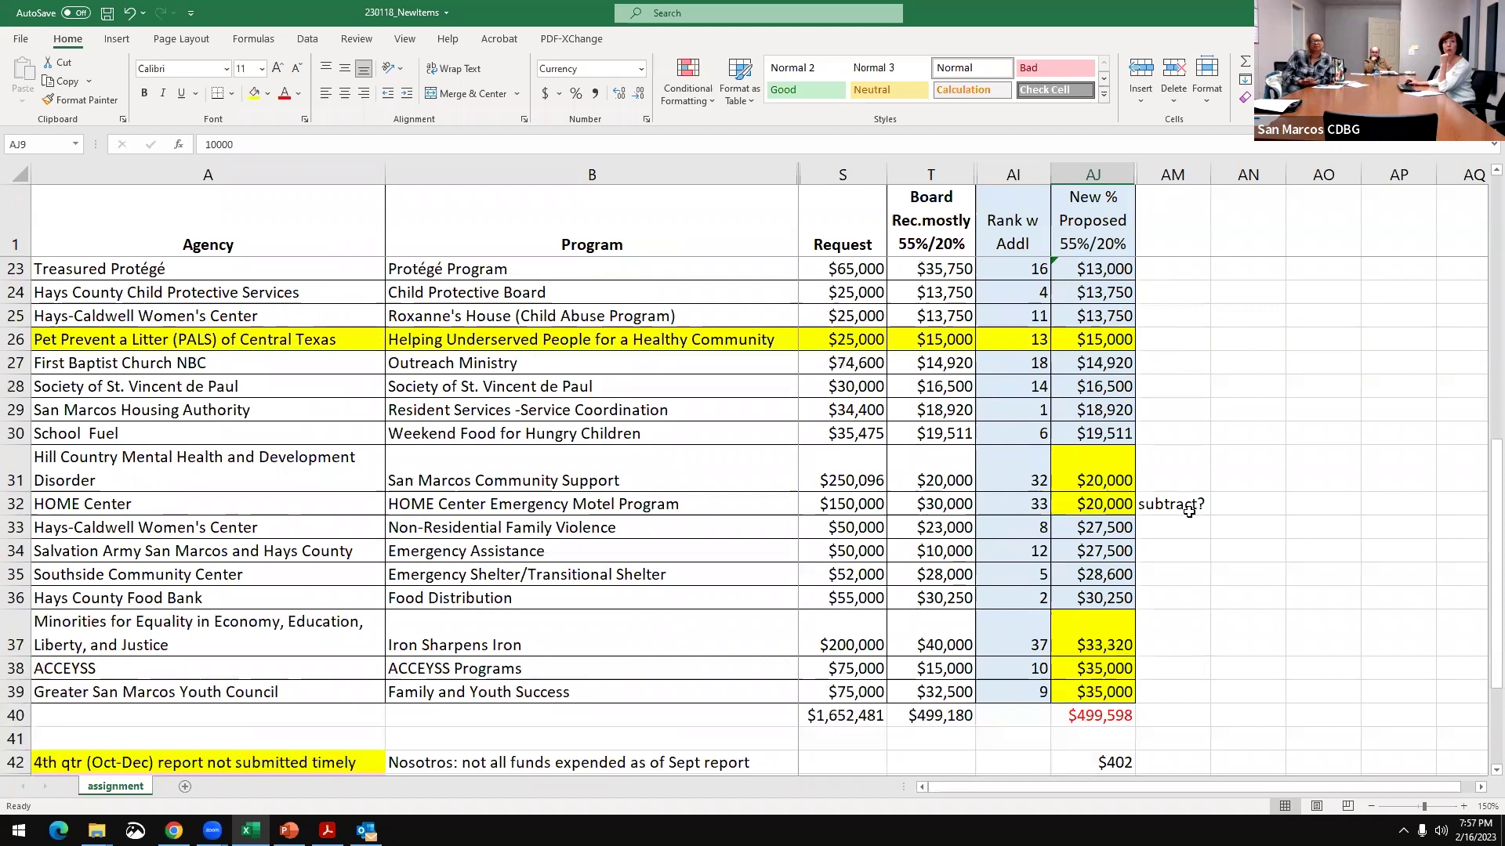
left_click(1122, 760)
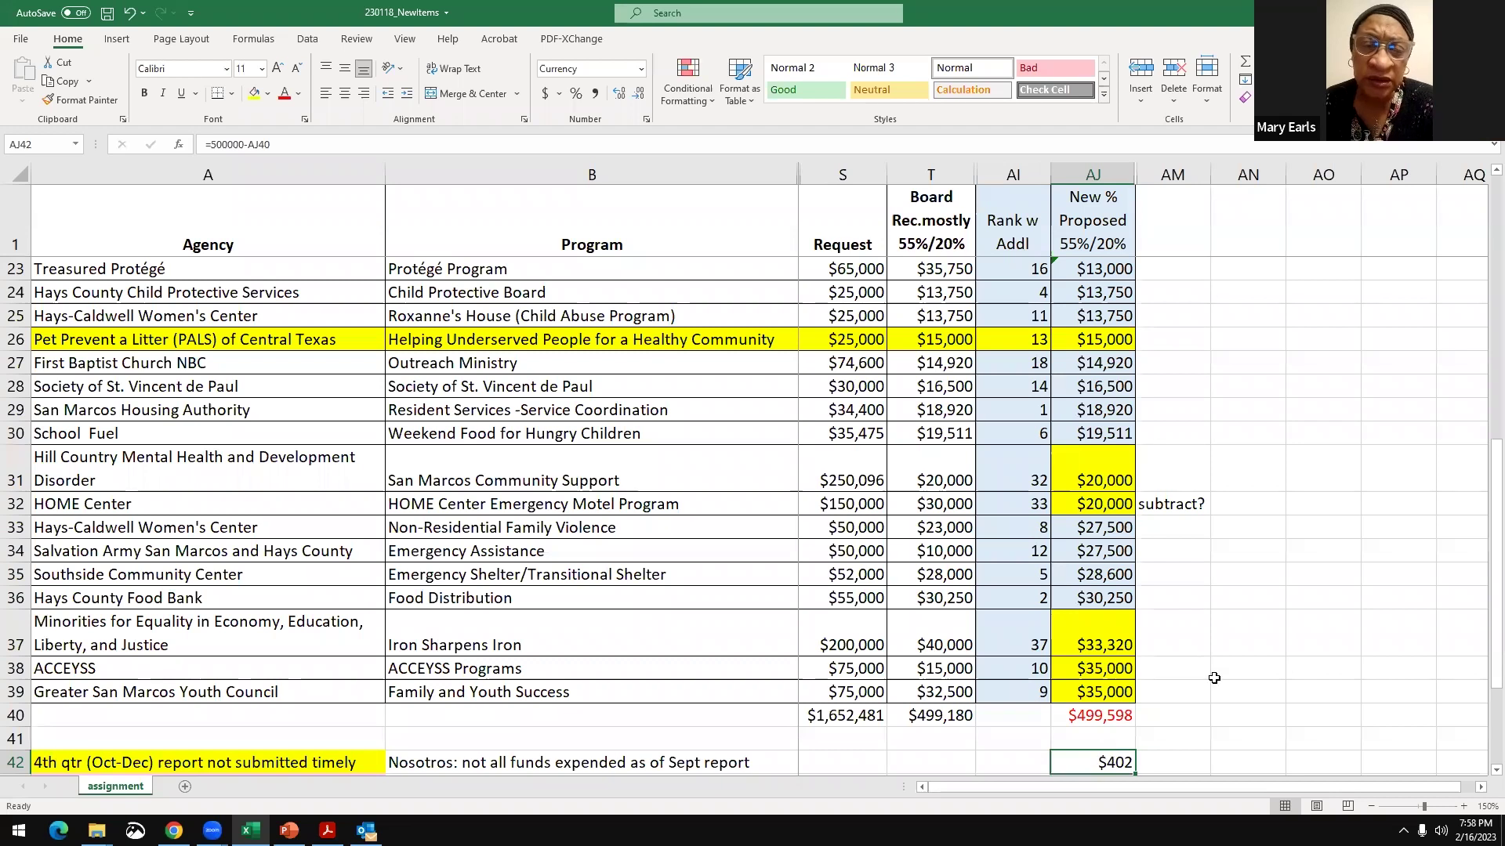
- Review the proposed amounts from row 11 down to the total, checking the HOME Center amount and the balance left from $500,000
scroll(1188, 639, "up", 4)
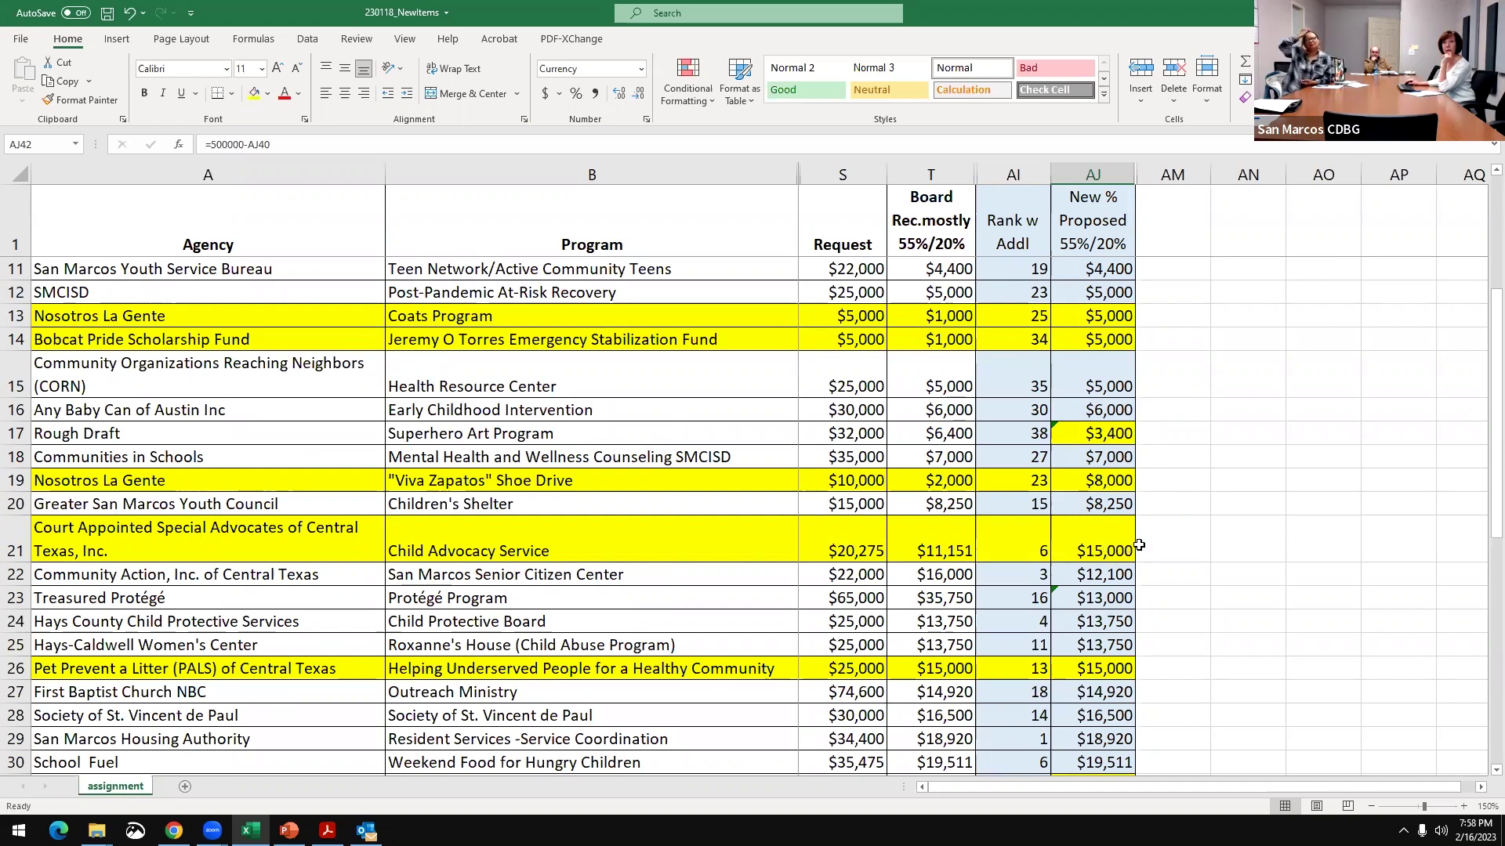
scroll(1200, 596, "down", 1)
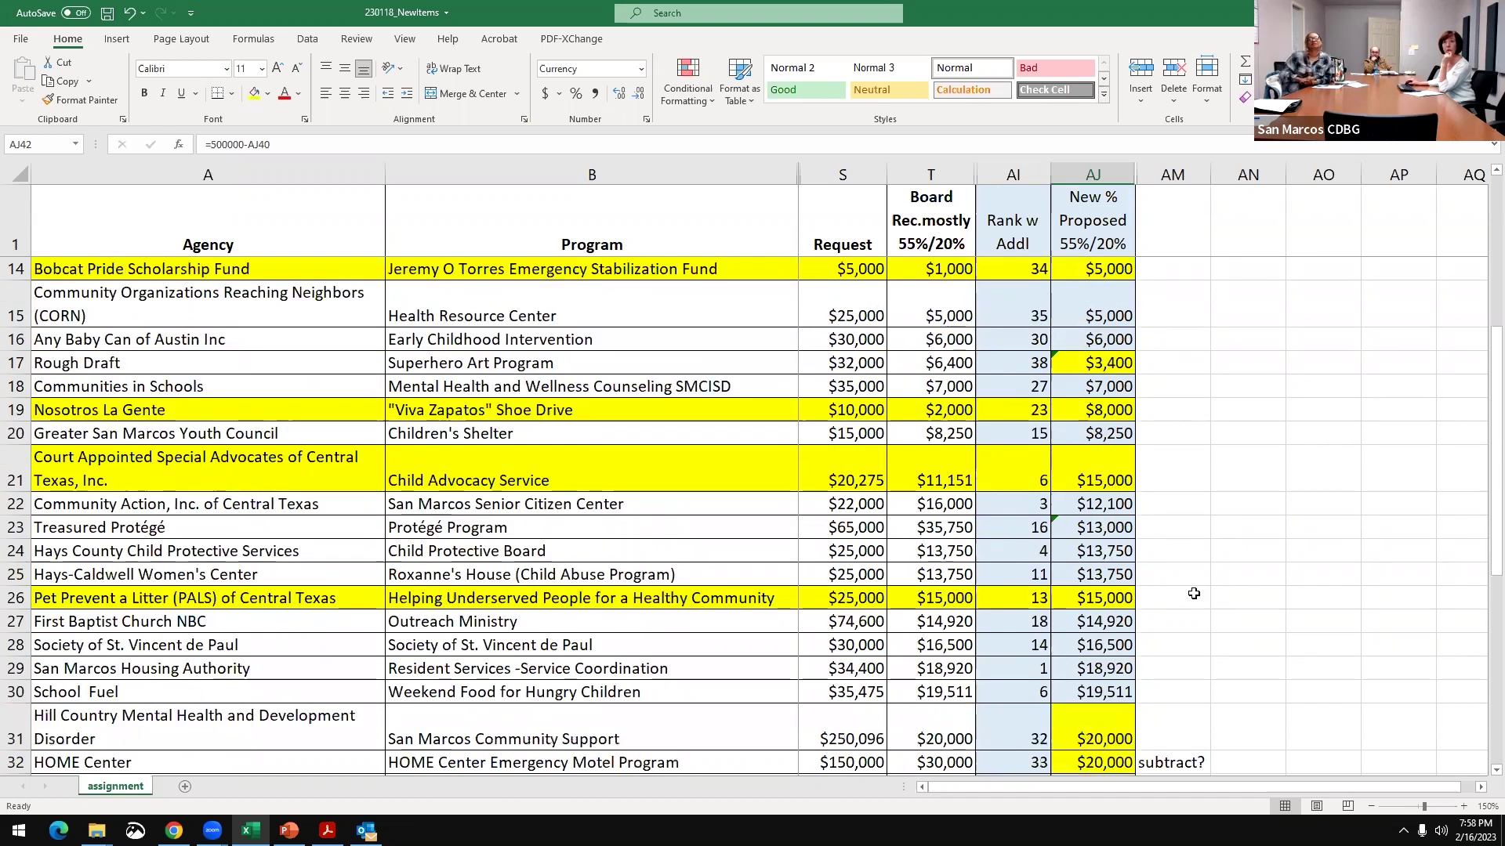
scroll(1196, 590, "down", 1)
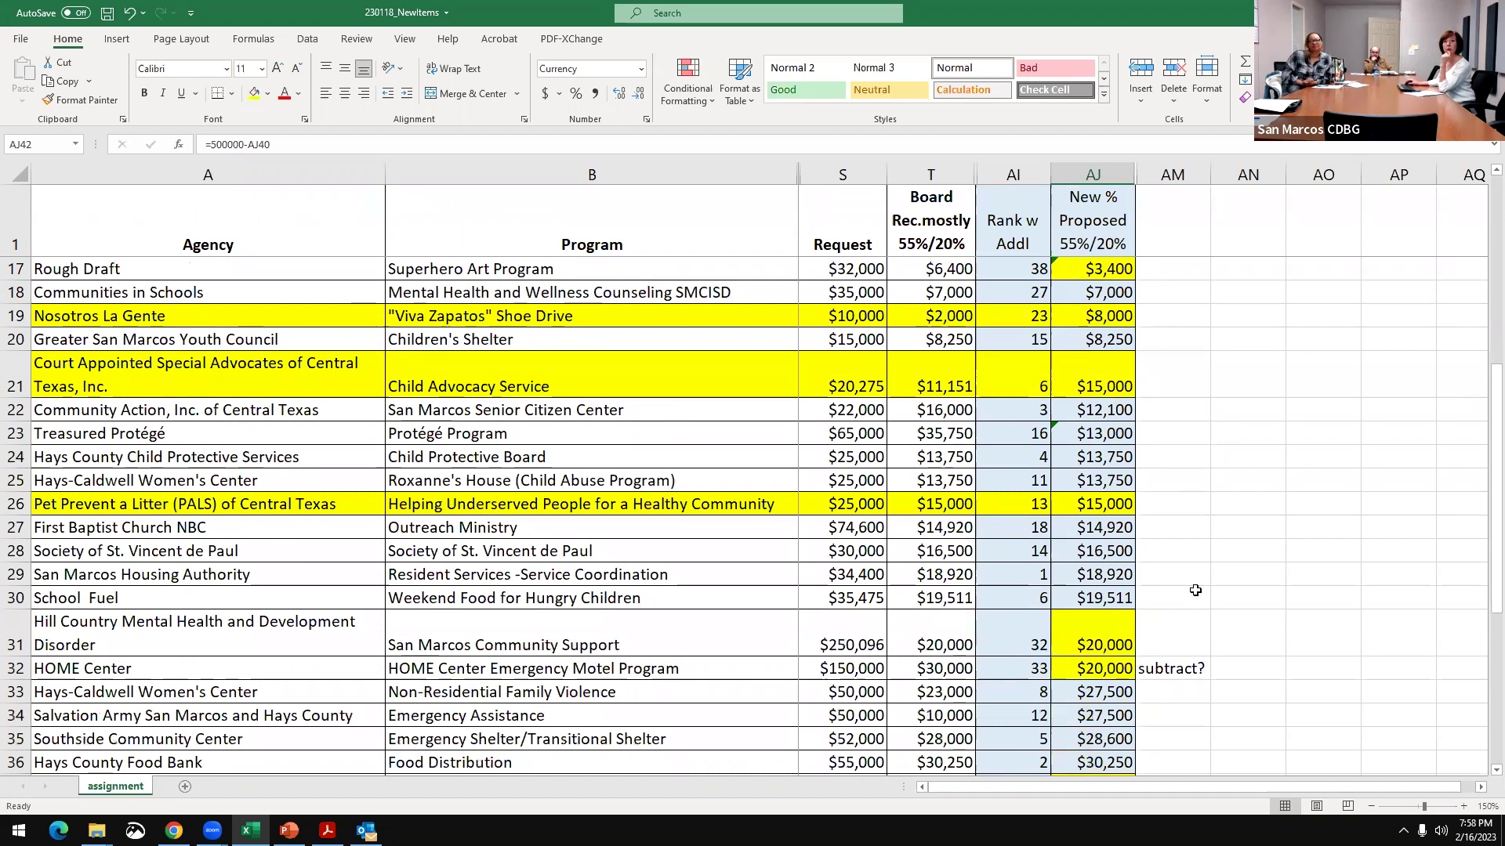
scroll(1193, 590, "down", 2)
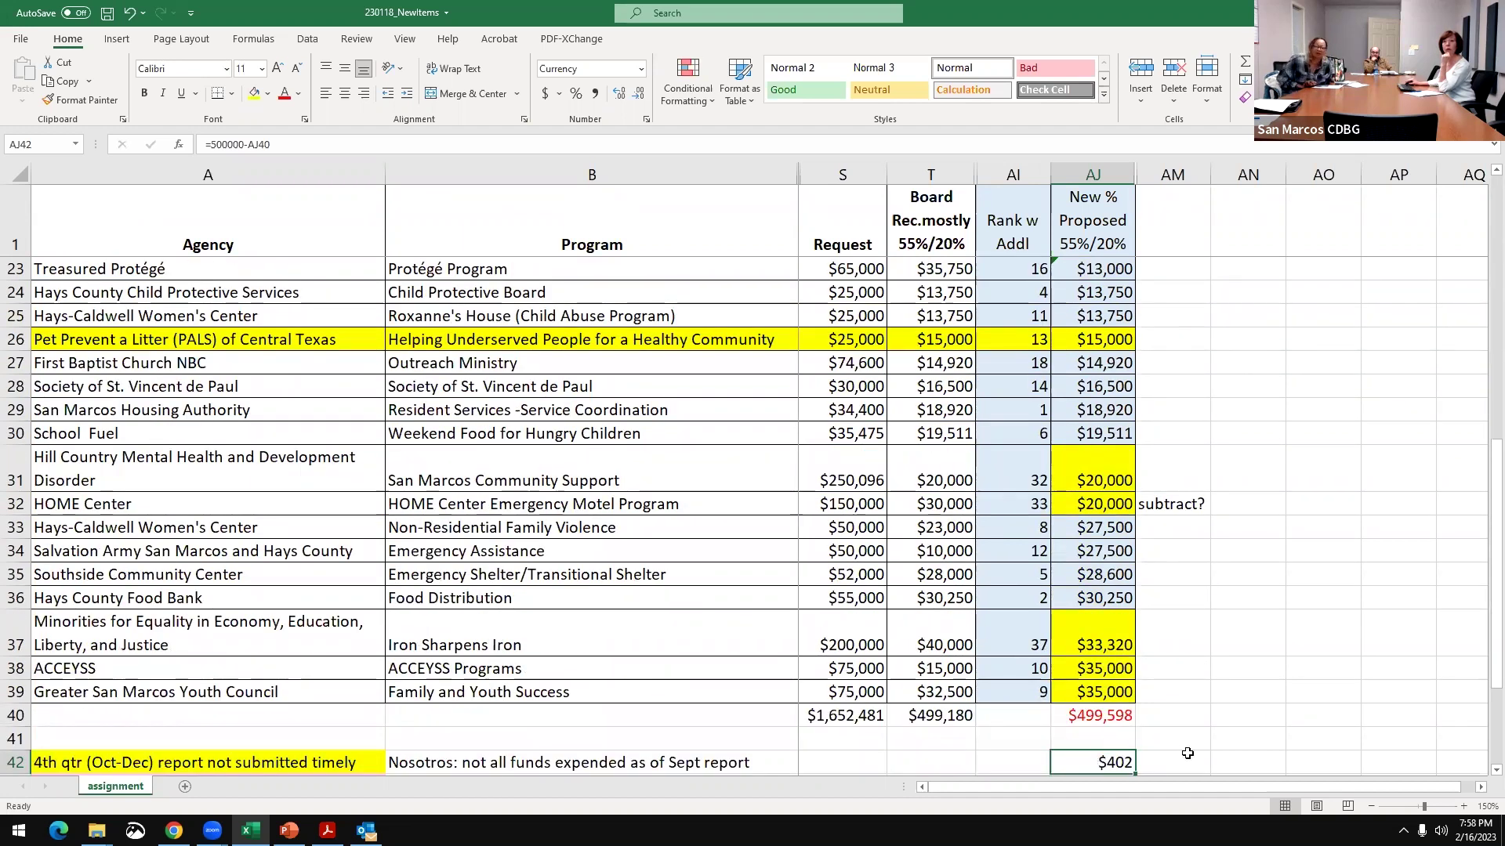
scroll(1164, 713, "down", 1)
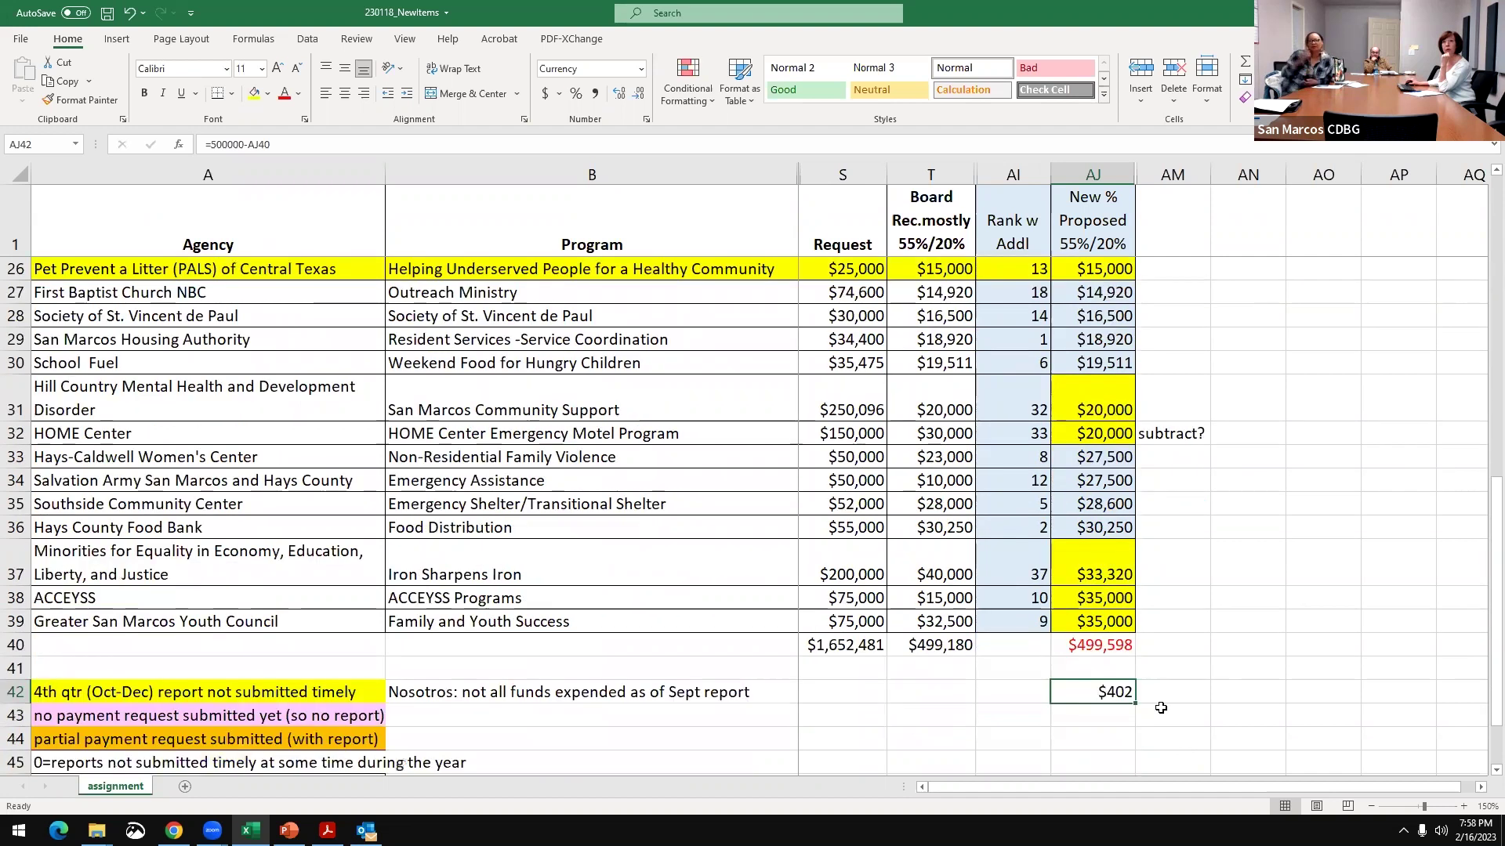
left_click(1180, 437)
left_click(1127, 436)
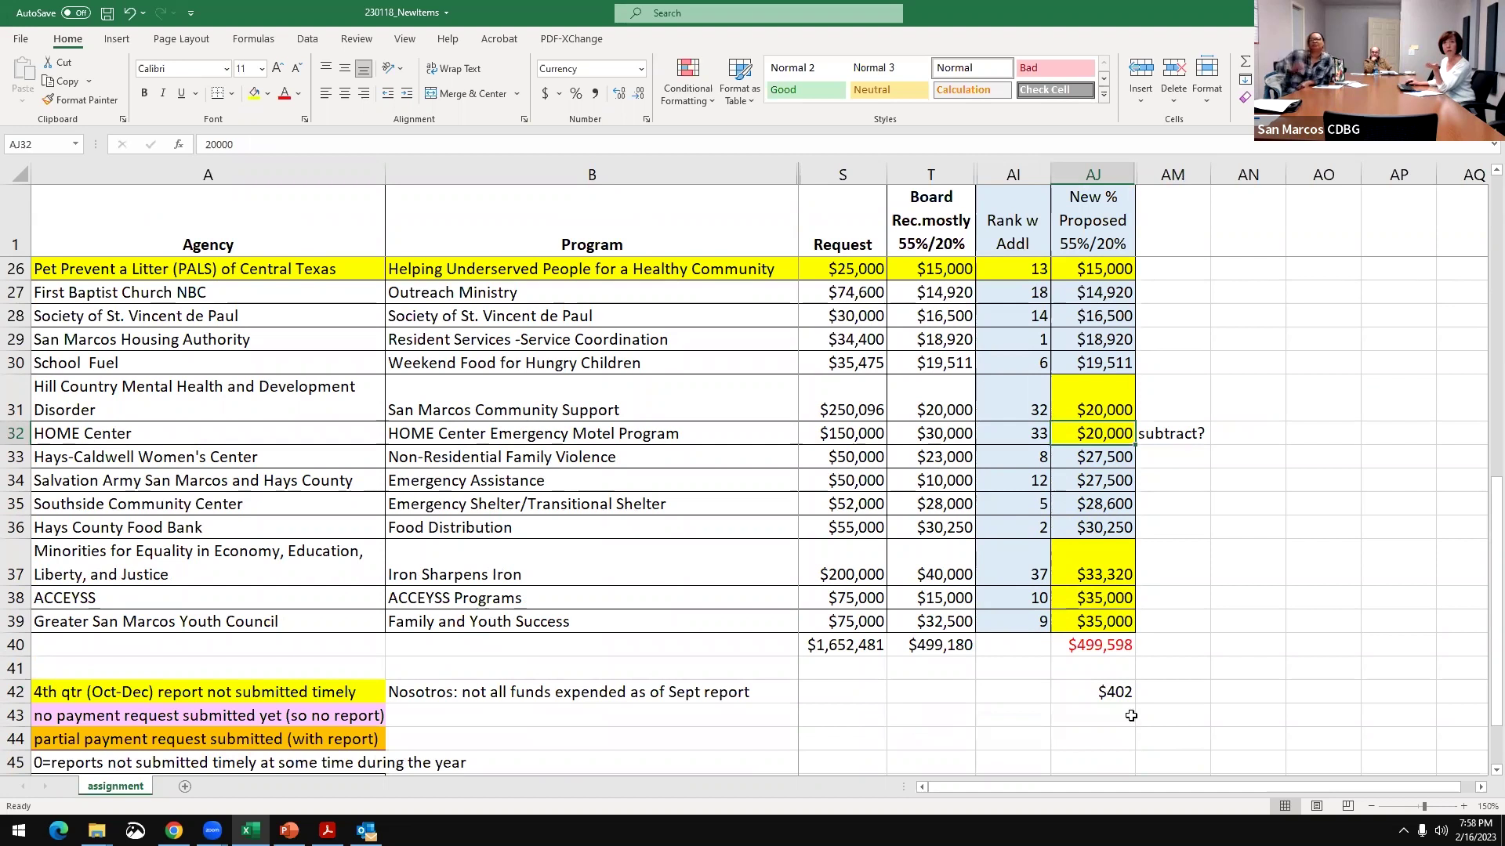
left_click(1105, 695)
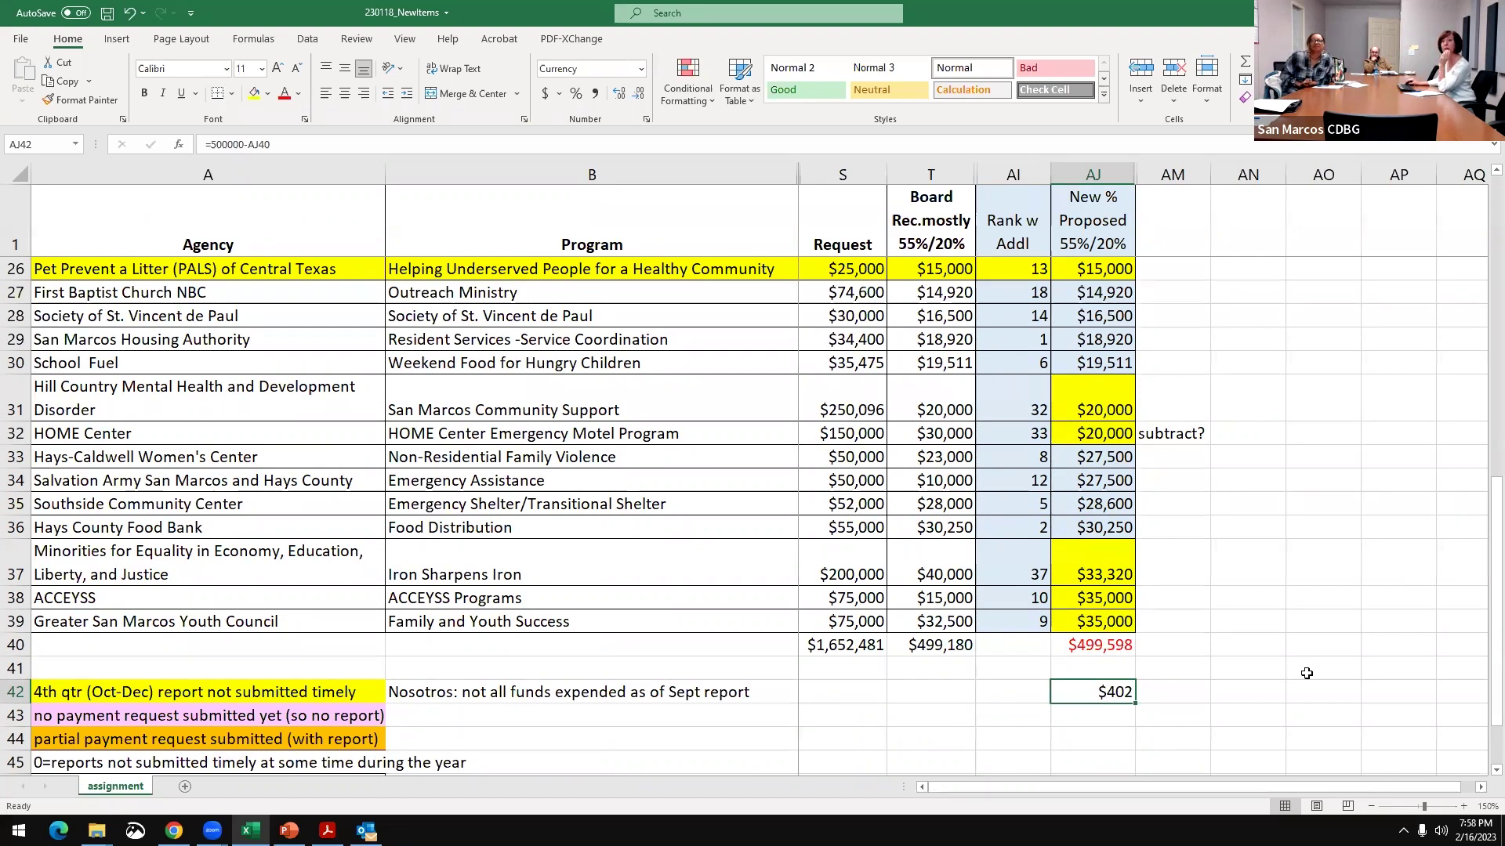
left_click(1214, 652)
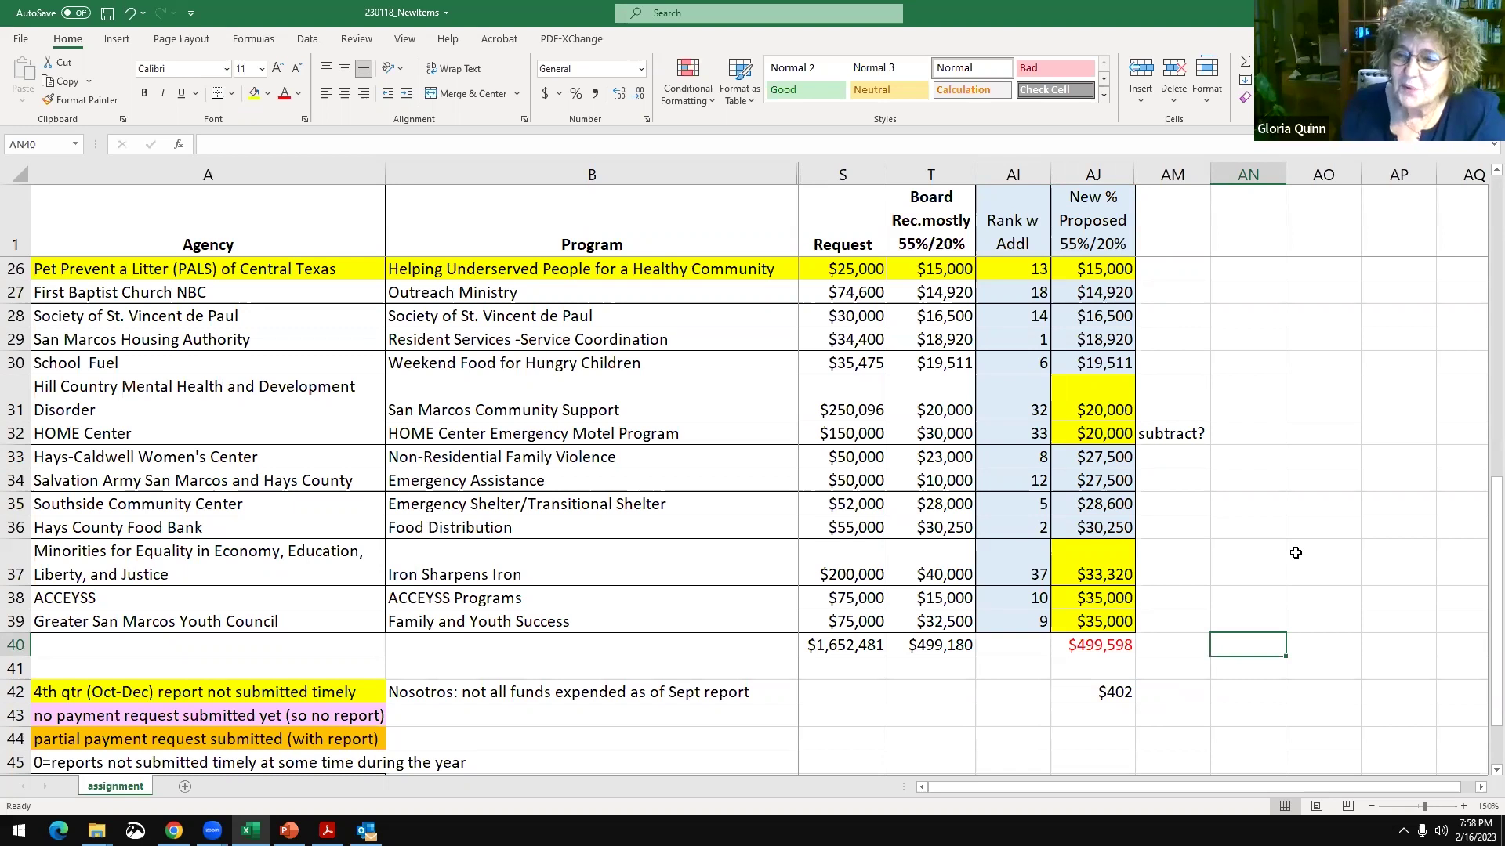
- Look over the whole agency list from the first row to the total and inspect the remaining-balance formula below it
scroll(1285, 523, "up", 1)
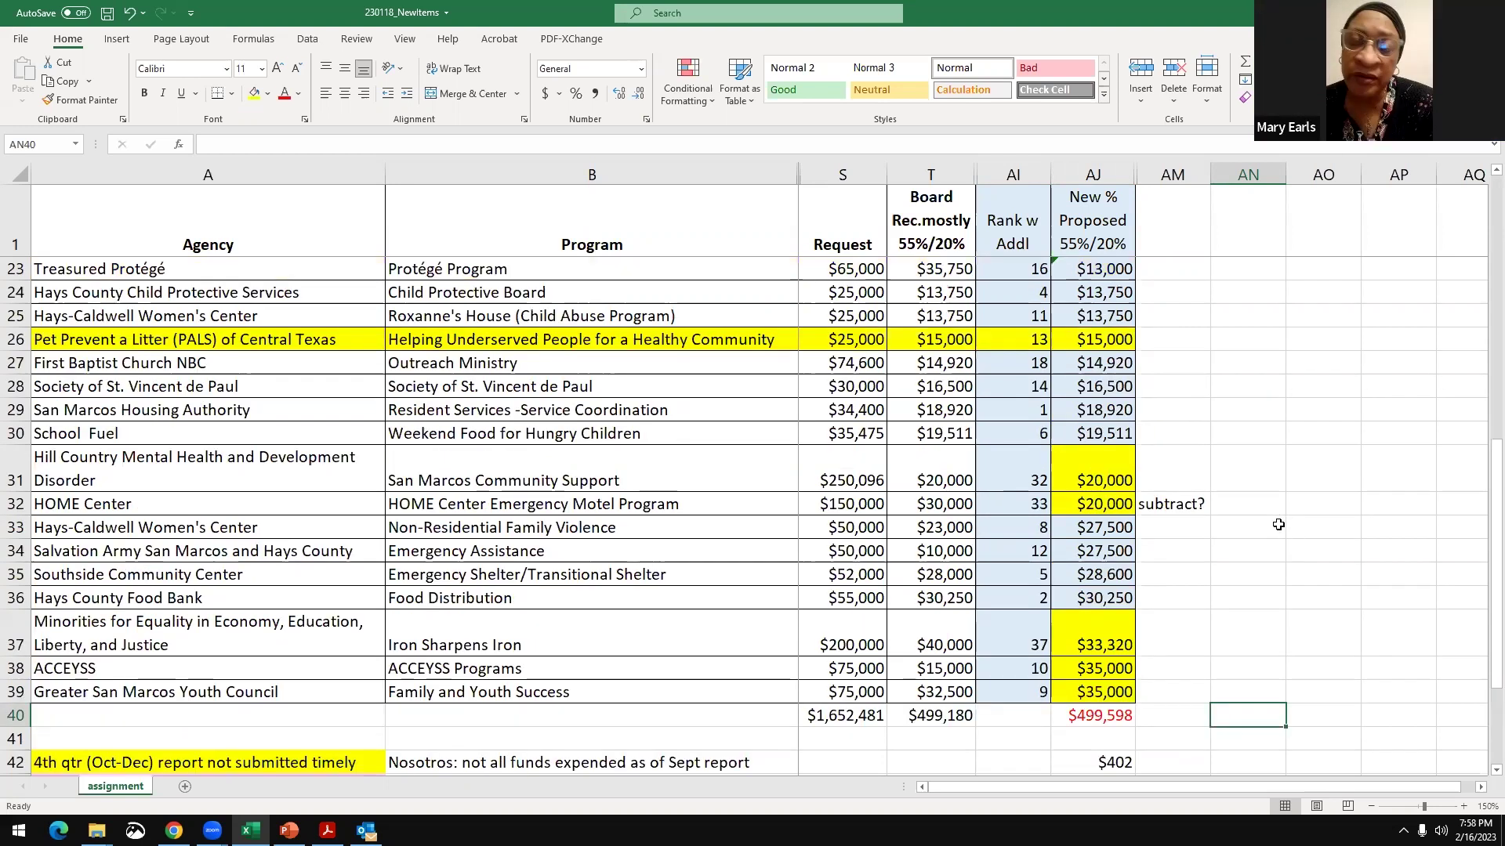
scroll(1278, 524, "up", 1)
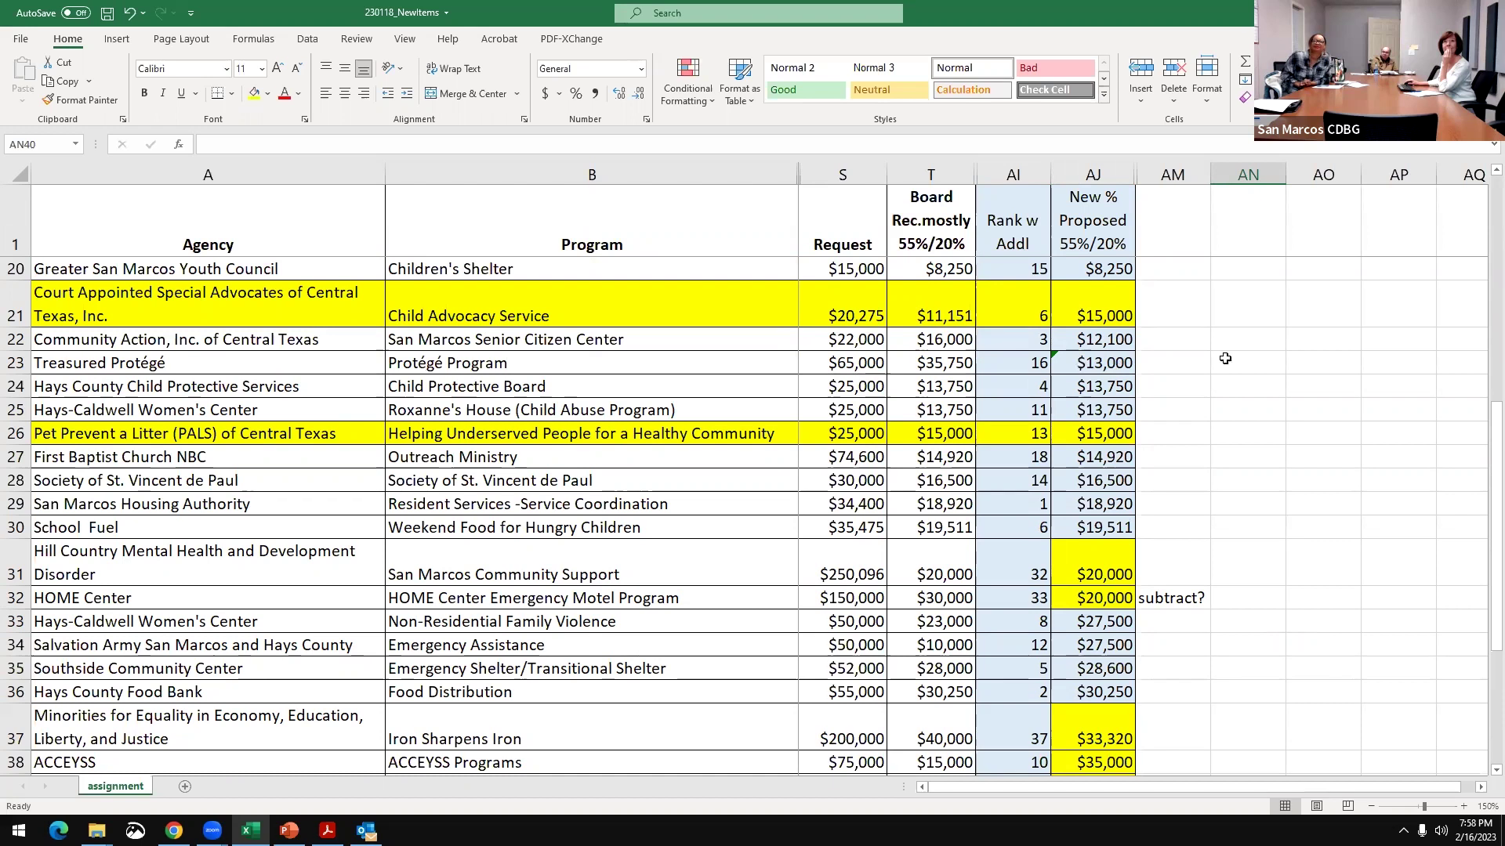
scroll(1260, 413, "up", 6)
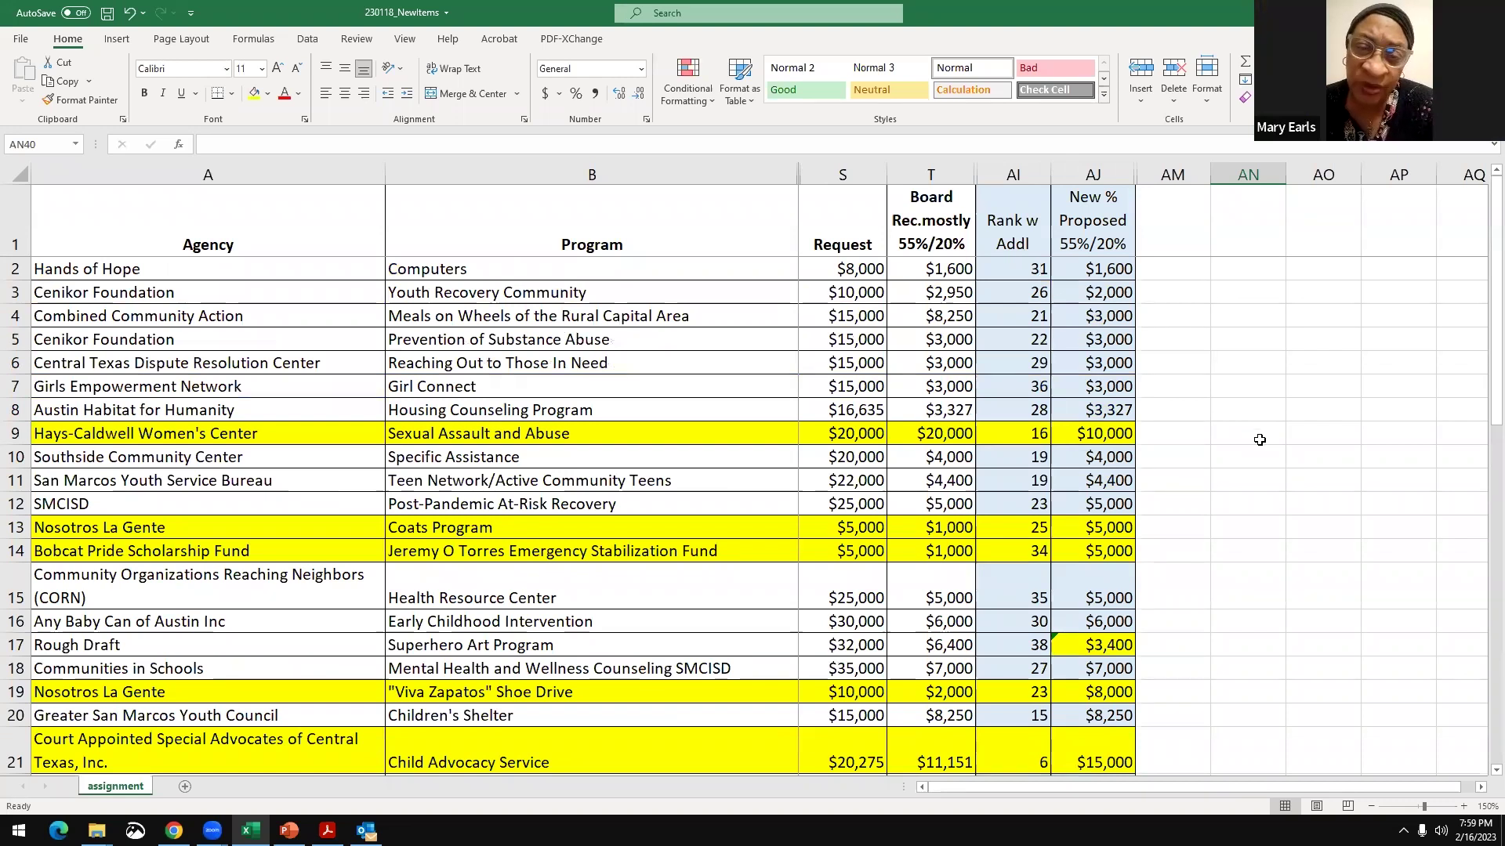
scroll(1259, 440, "down", 7)
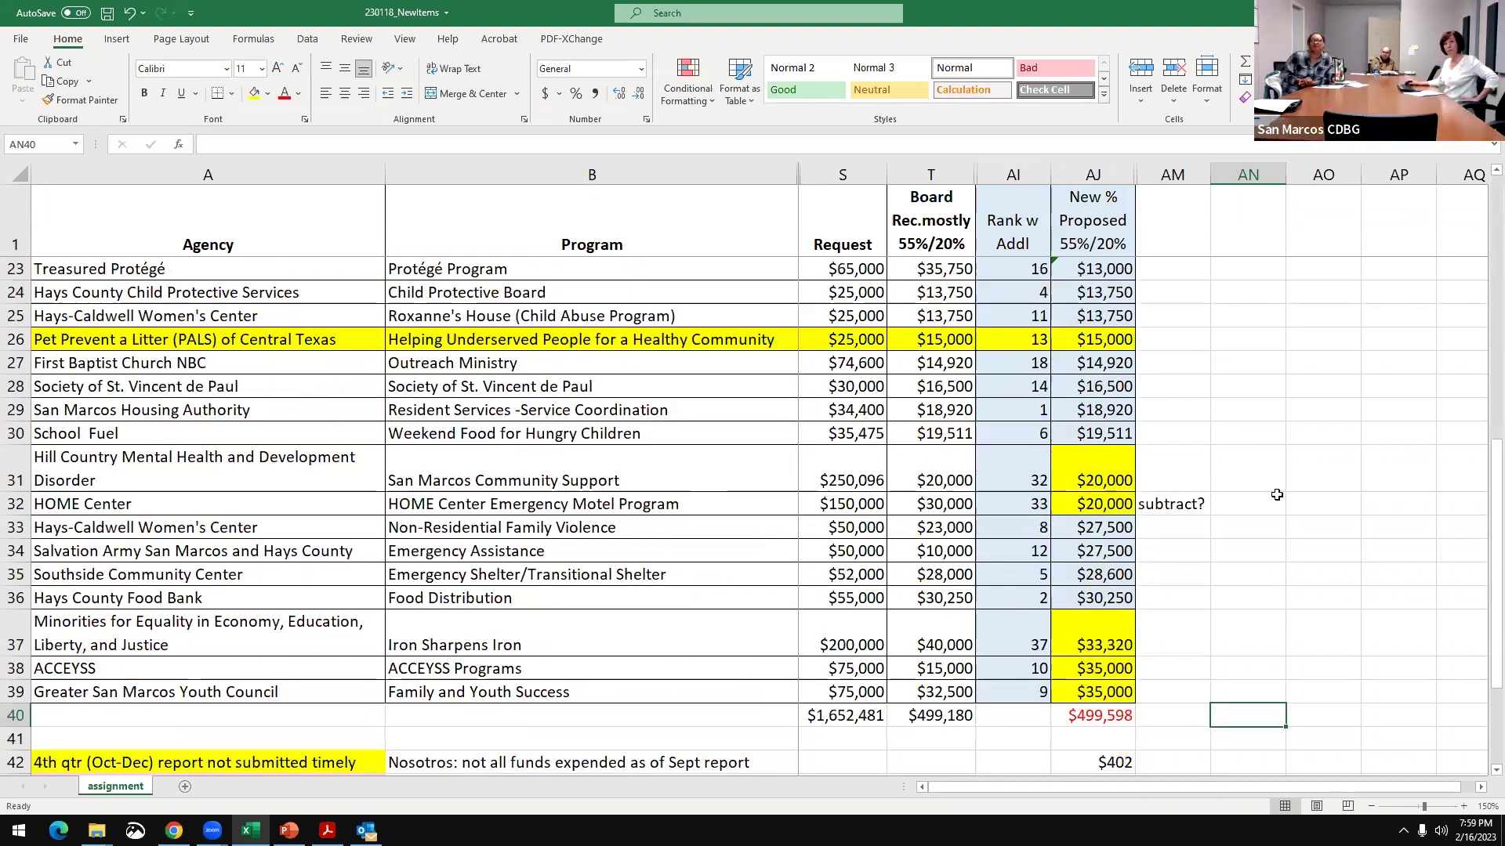
scroll(1277, 494, "down", 1)
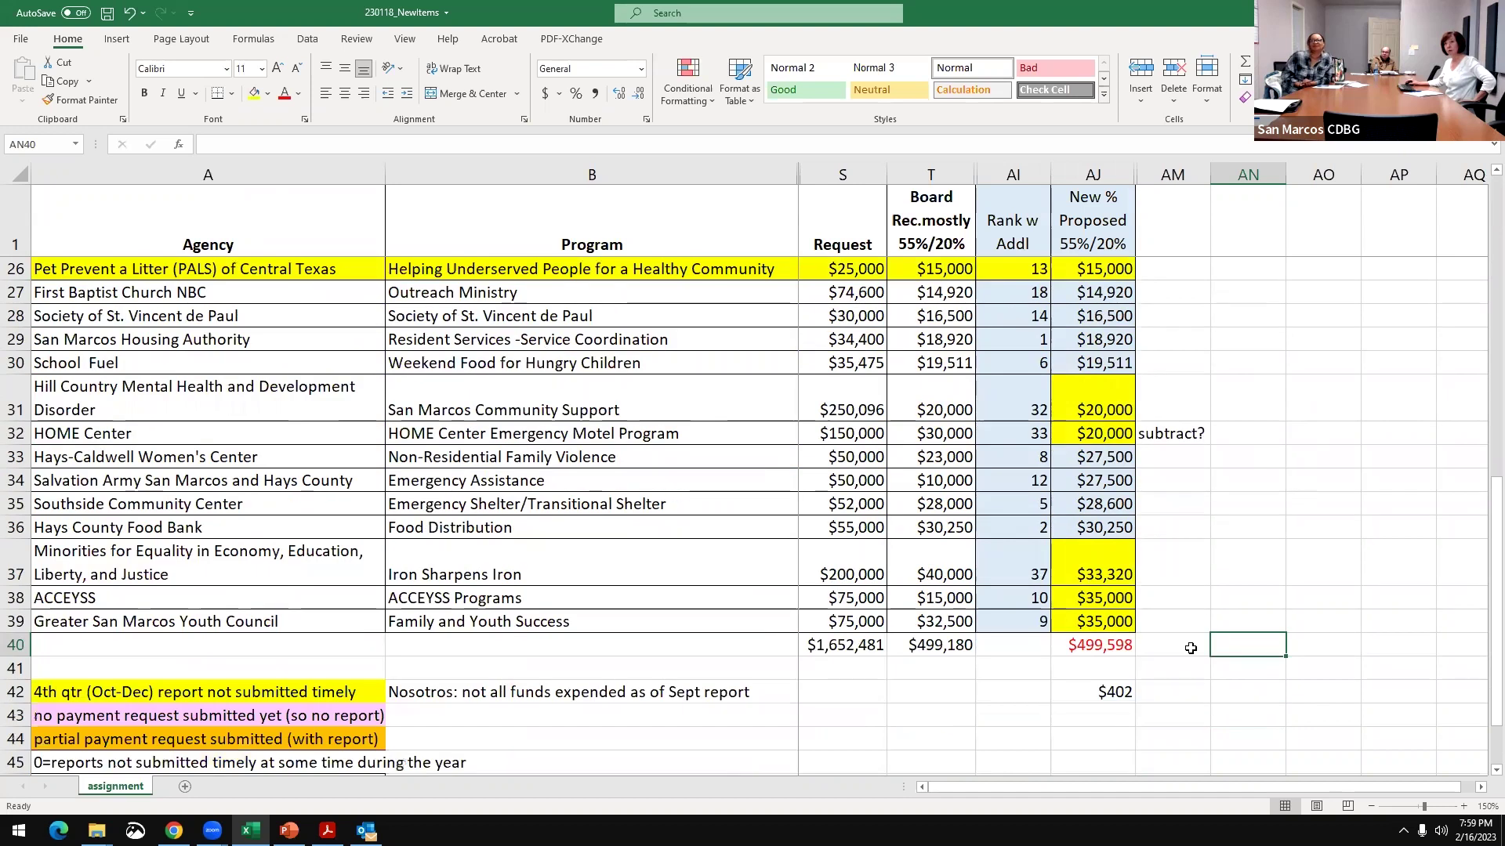
key("Left")
key("Left")
key("Down")
key("Down")
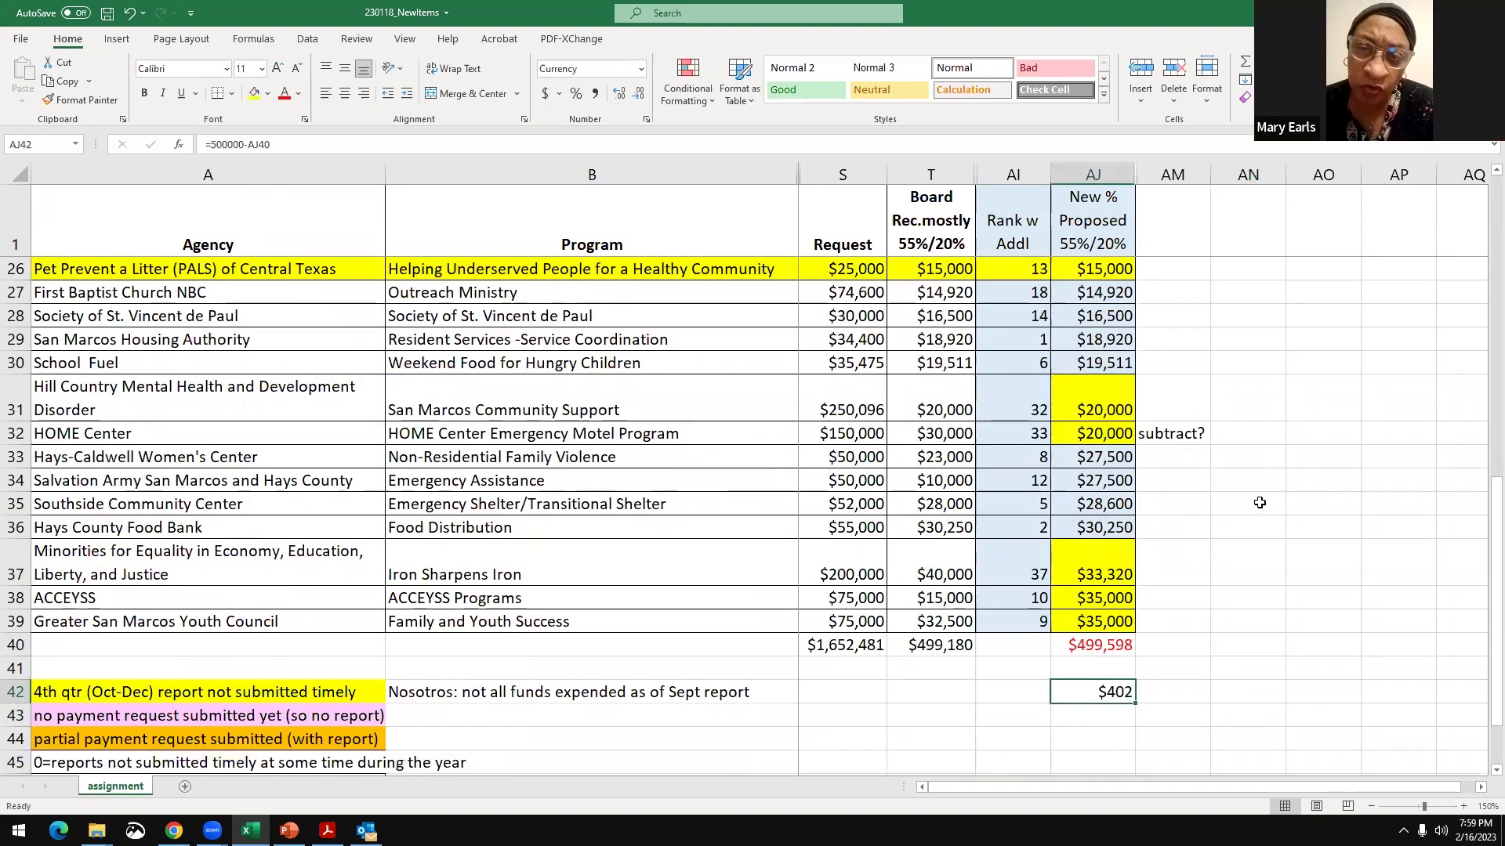
scroll(1273, 507, "up", 1)
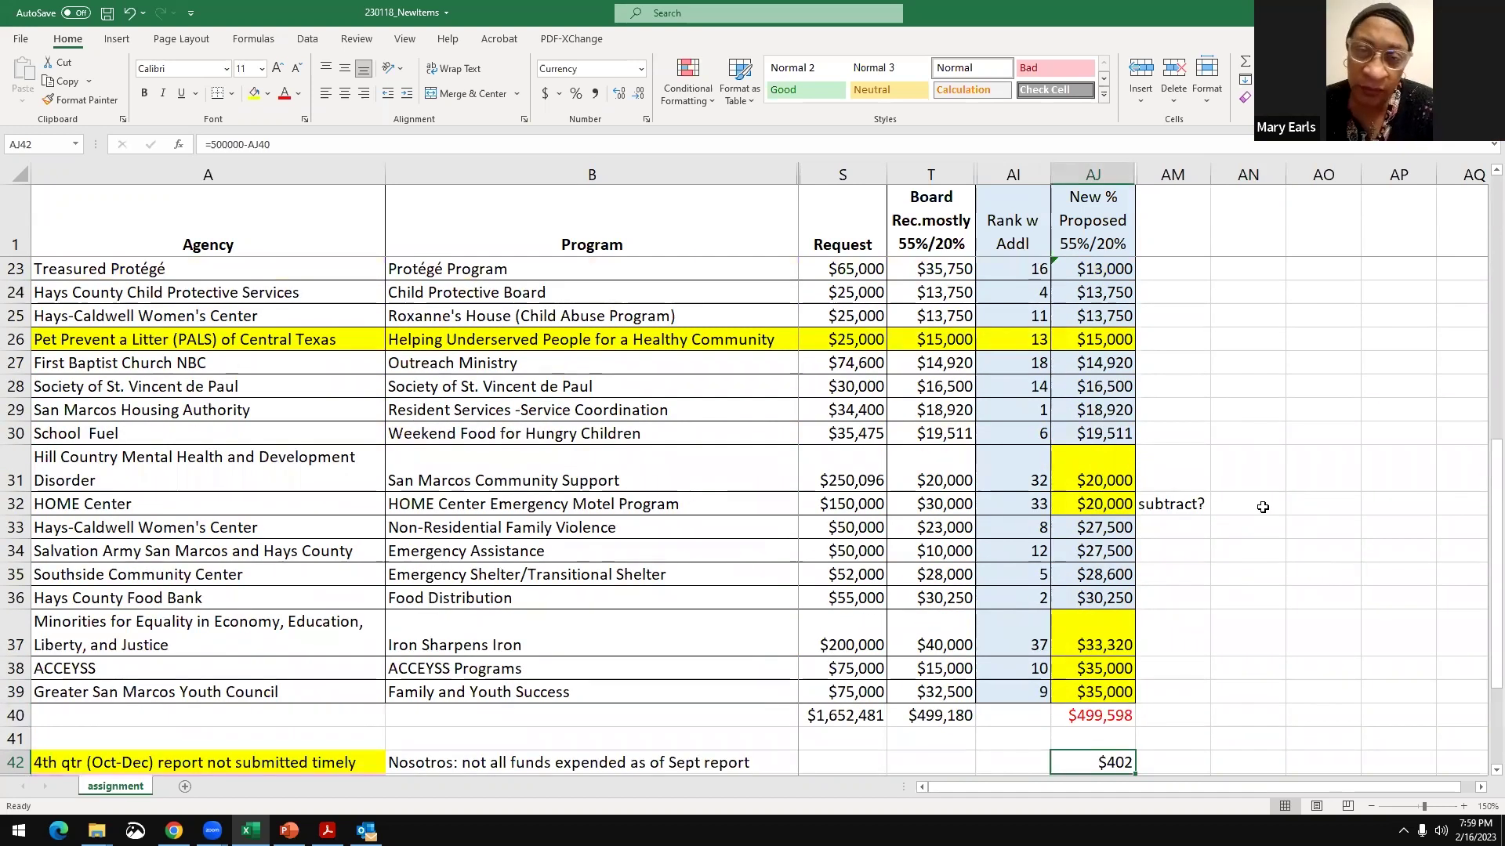
- Examine the HOME Center amount with its "subtract?" note and the Southside Community Center Emergency Shelter amount
left_click(1178, 521)
left_click(1173, 503)
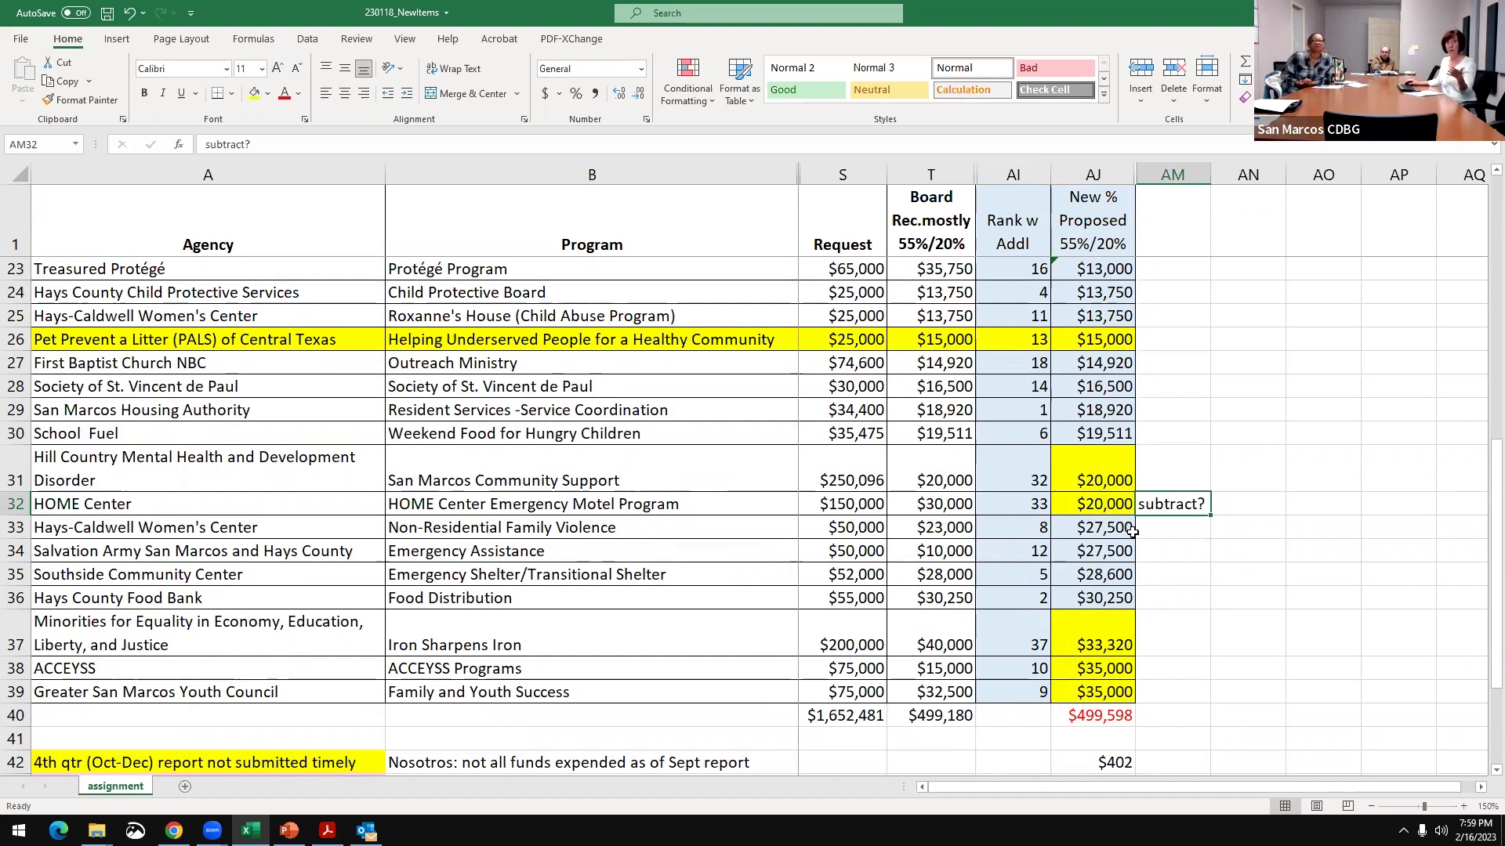
left_click(1105, 510)
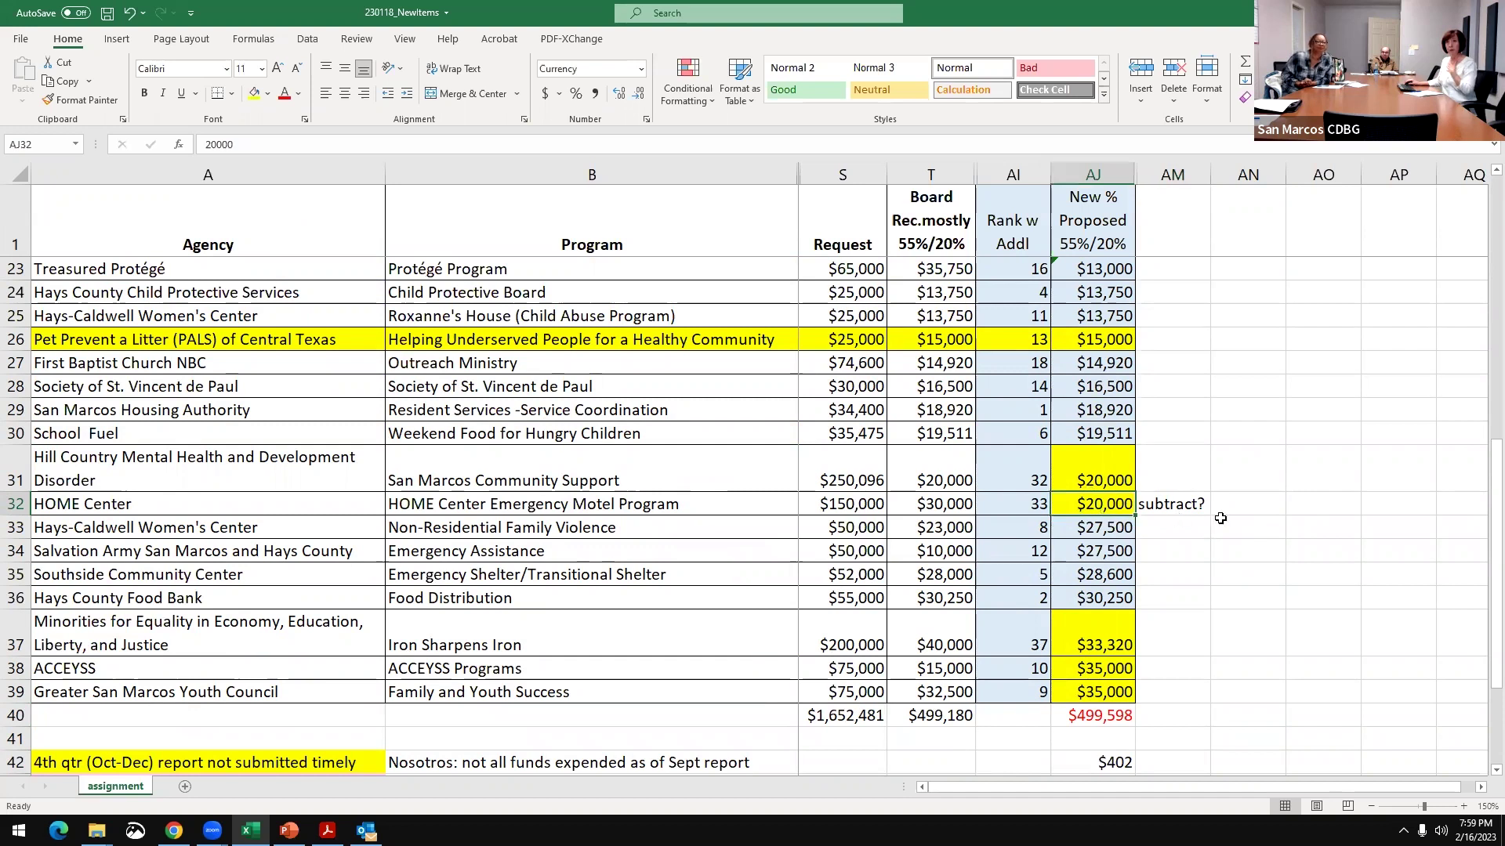
left_click(1195, 509)
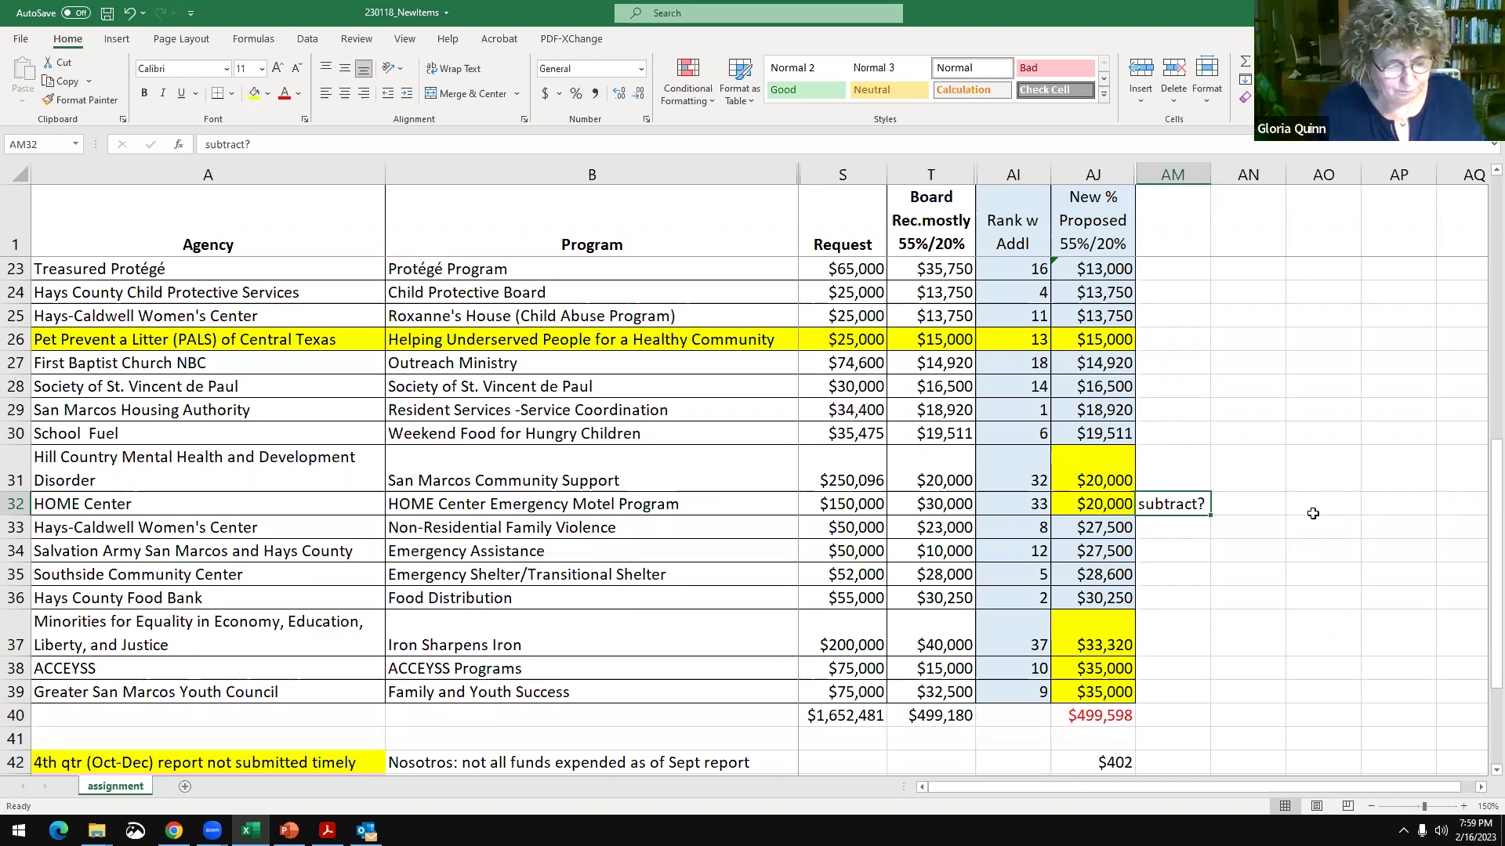
scroll(1269, 537, "down", 1)
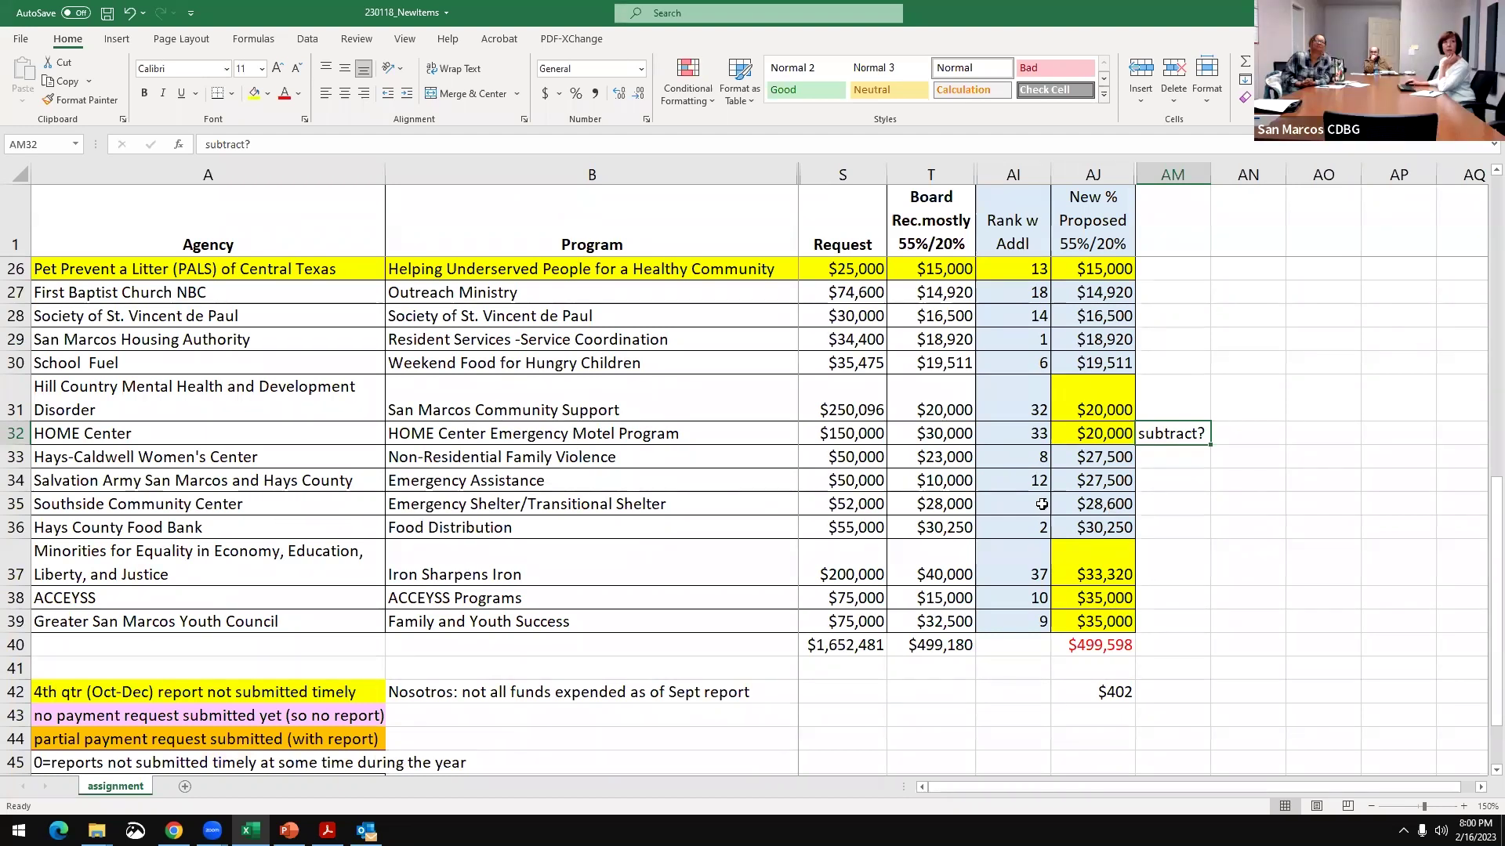
left_click(1125, 508)
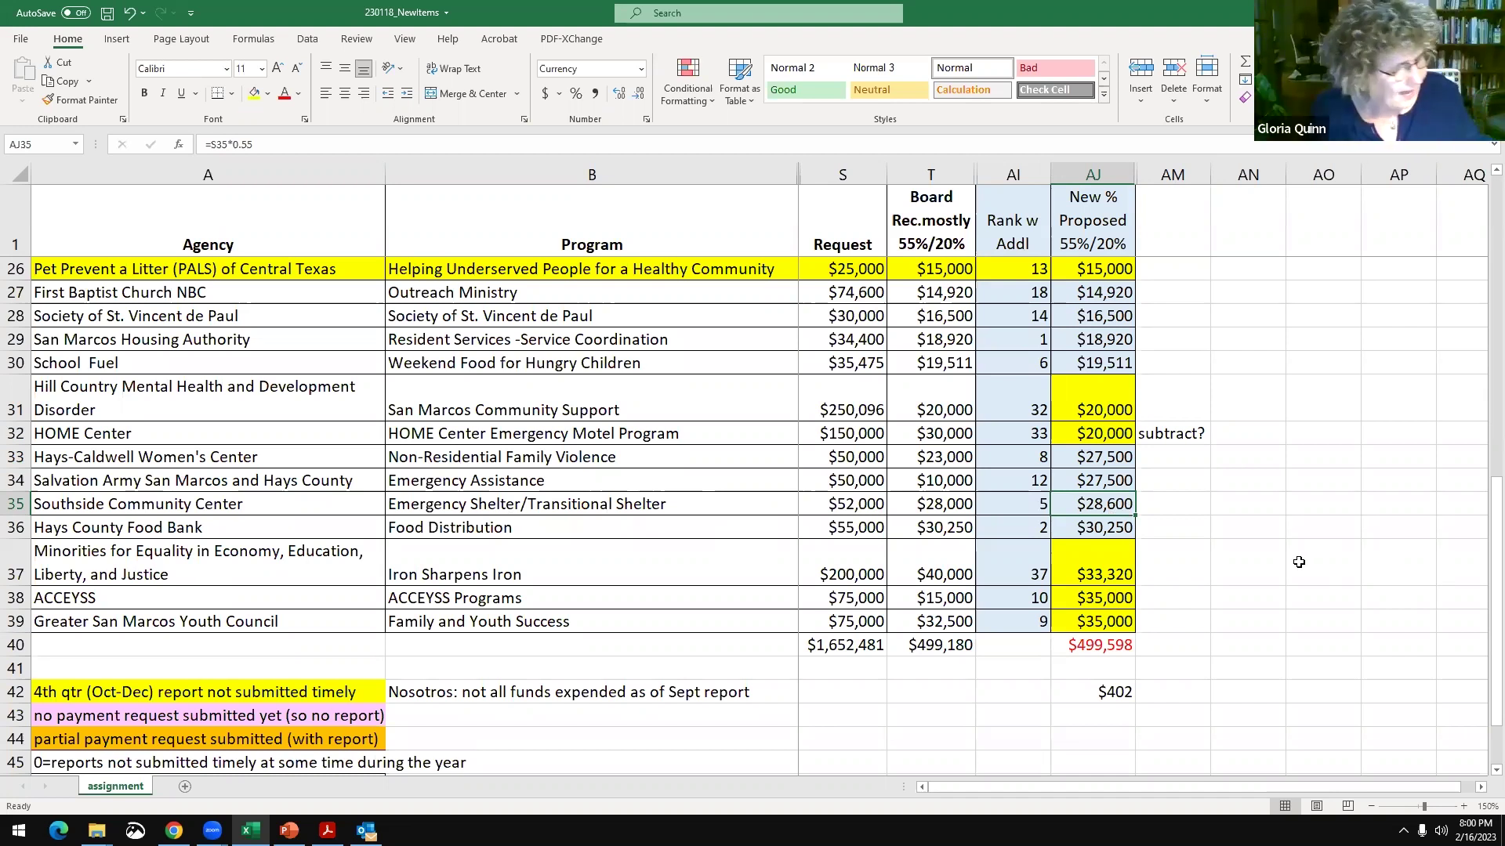
scroll(1301, 564, "up", 1)
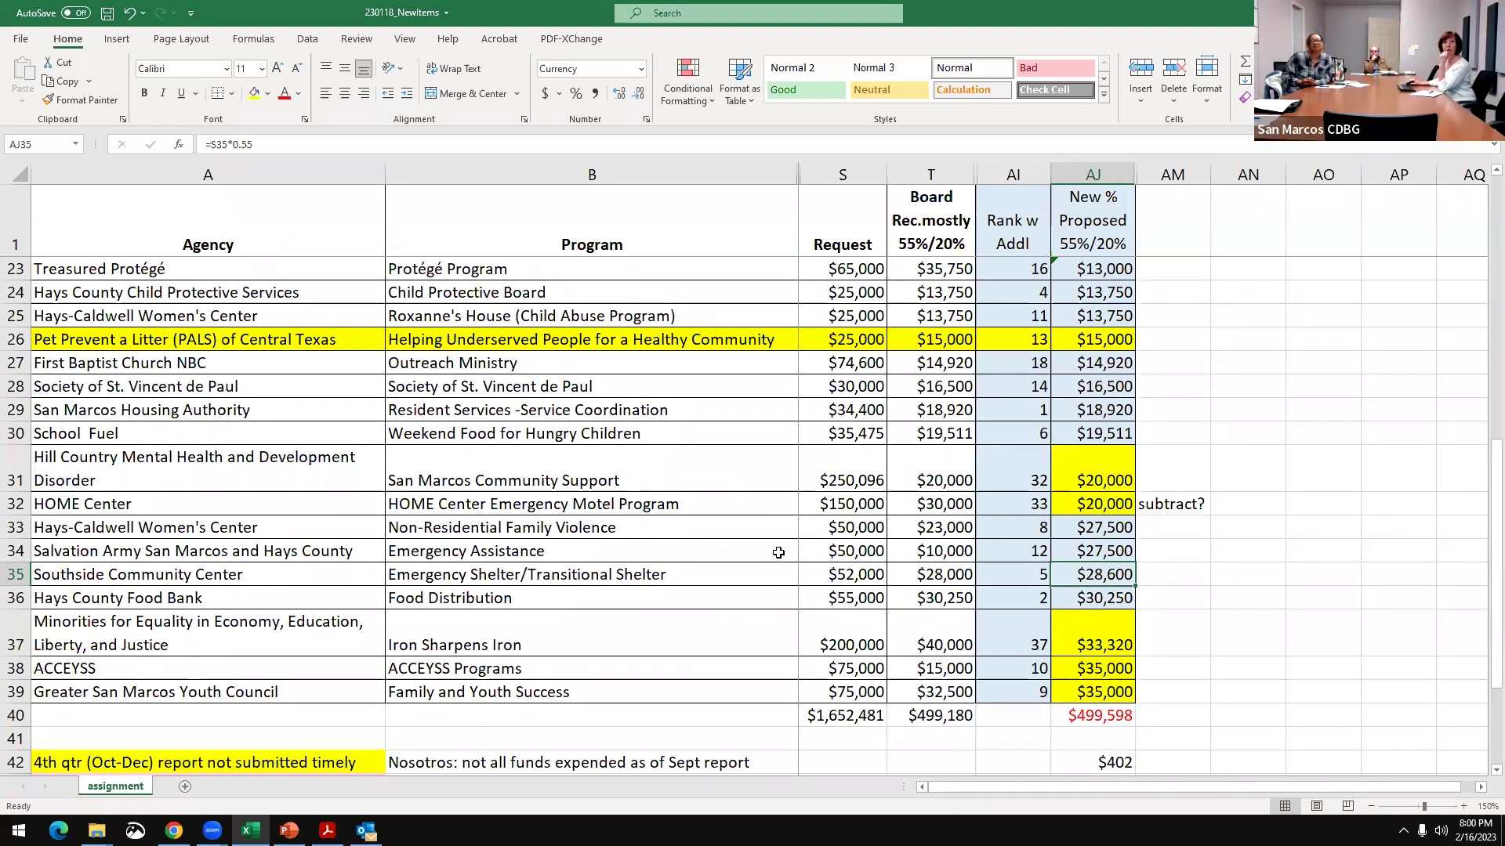
- Enter the note "add?" in column AM beside the Treasured Protégé row
scroll(553, 427, "up", 4)
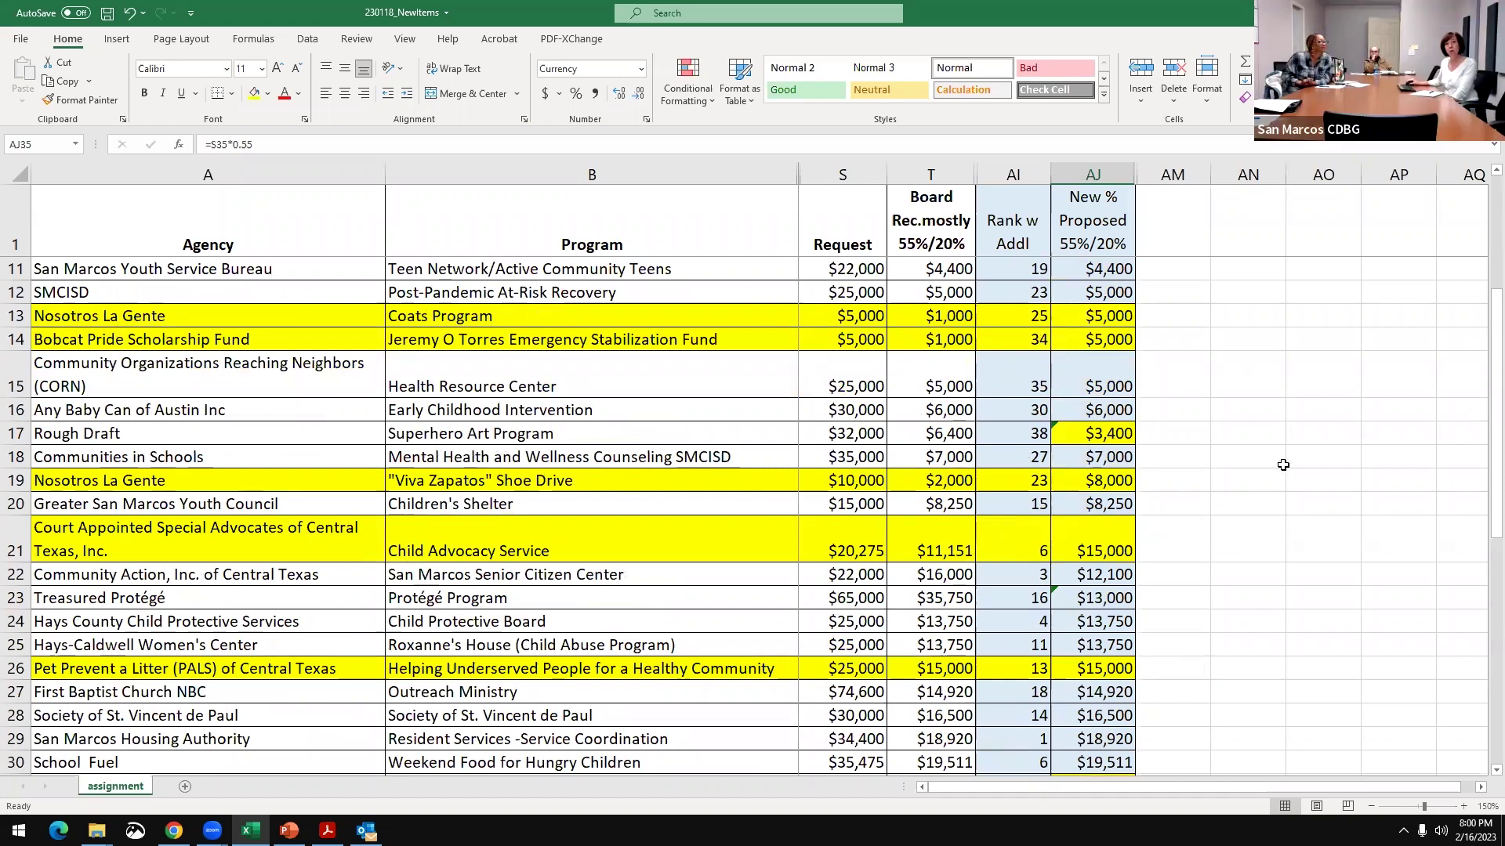
scroll(1234, 475, "down", 1)
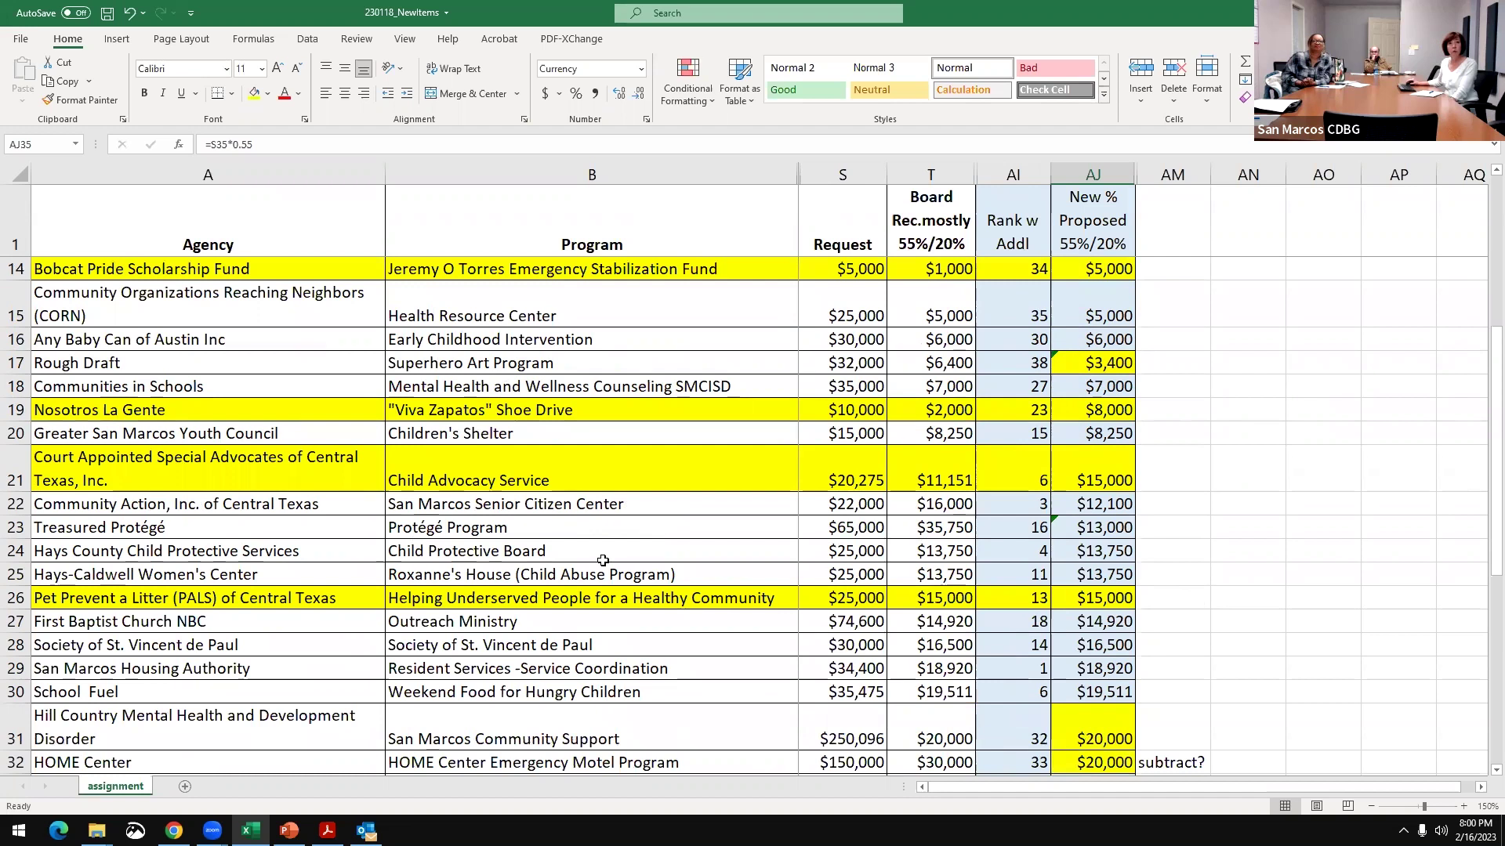
left_click(1115, 533)
left_click(1267, 536)
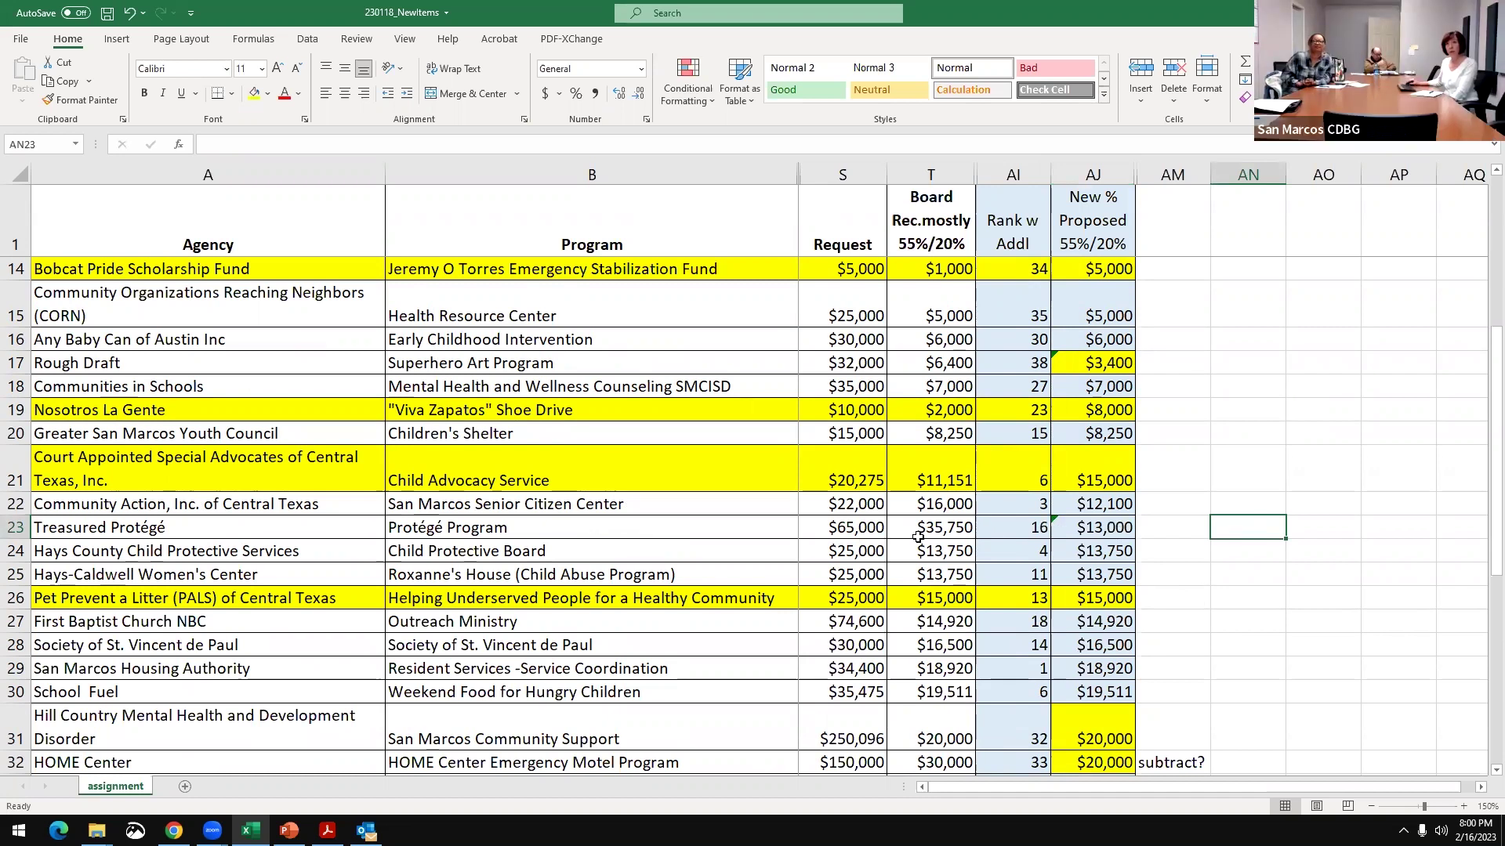
left_click(1123, 528)
left_click(1176, 531)
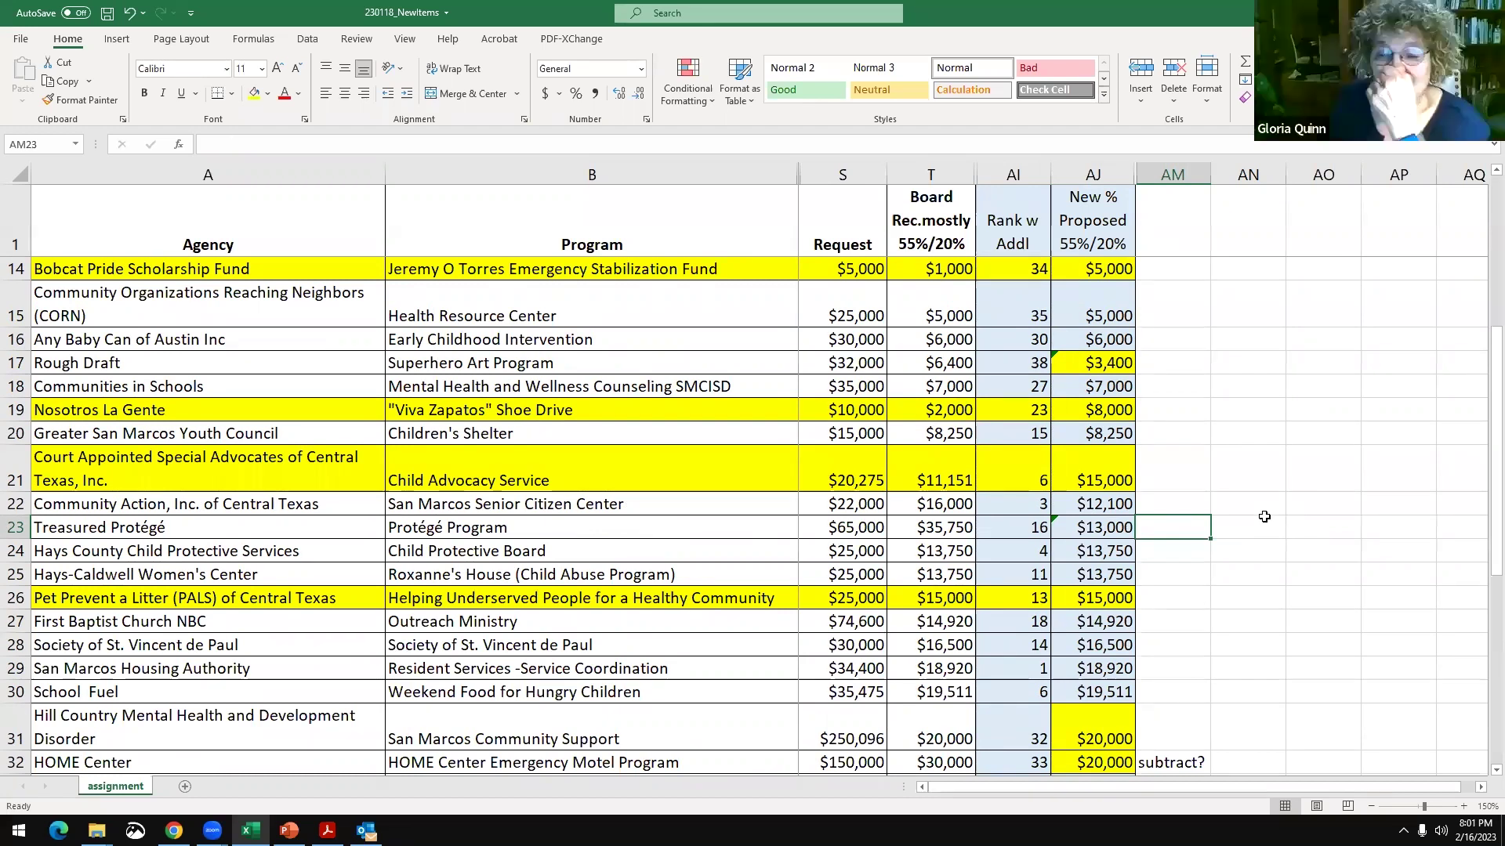
type("add?")
key("Return")
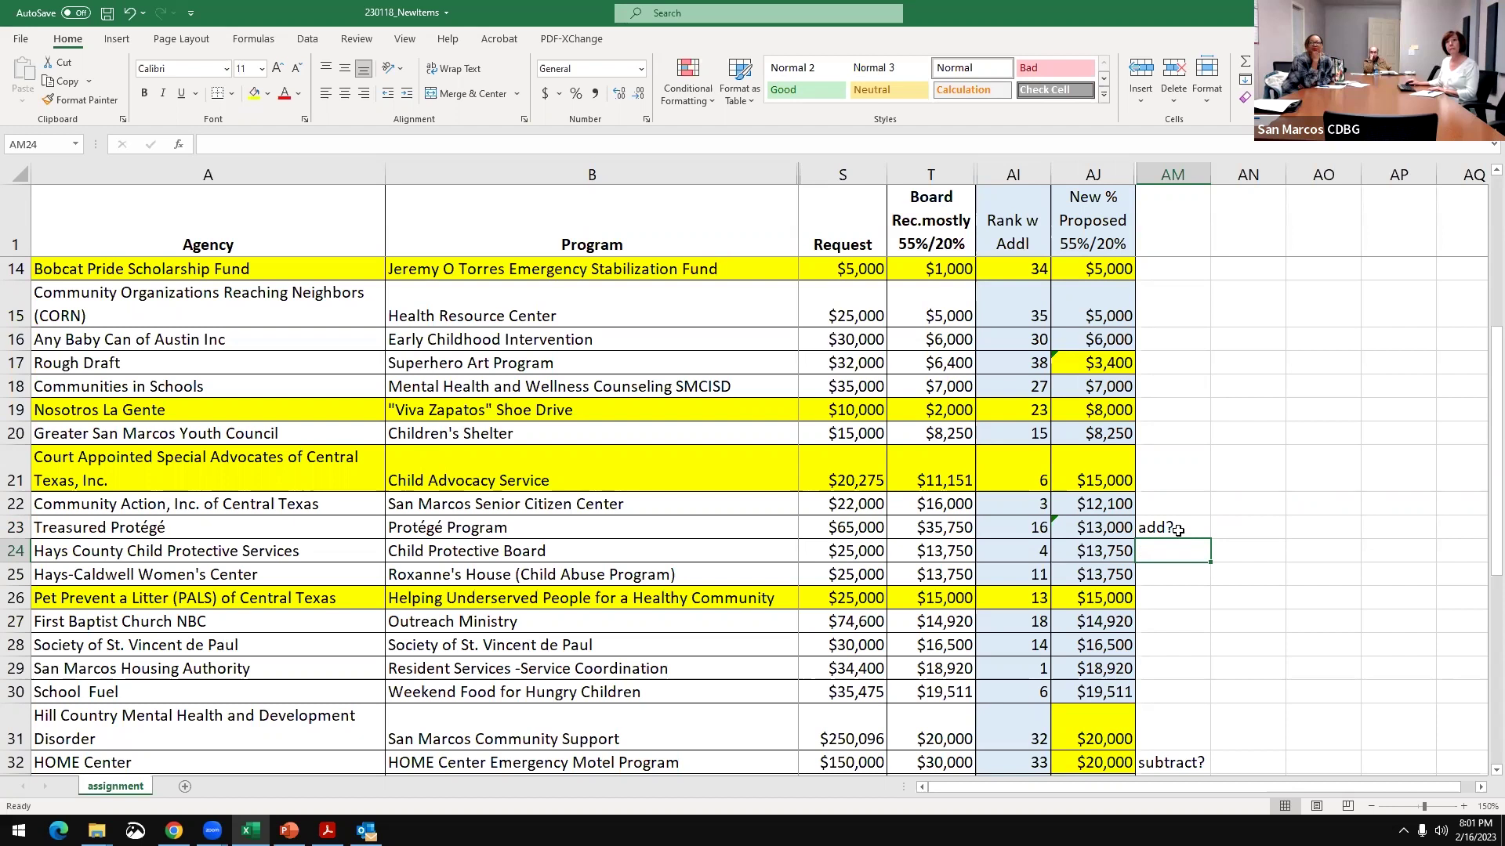
- Set the New % Proposed amount of Treasured Protégé to $13,400 and delete the "add?" note beside it
left_click(1120, 529)
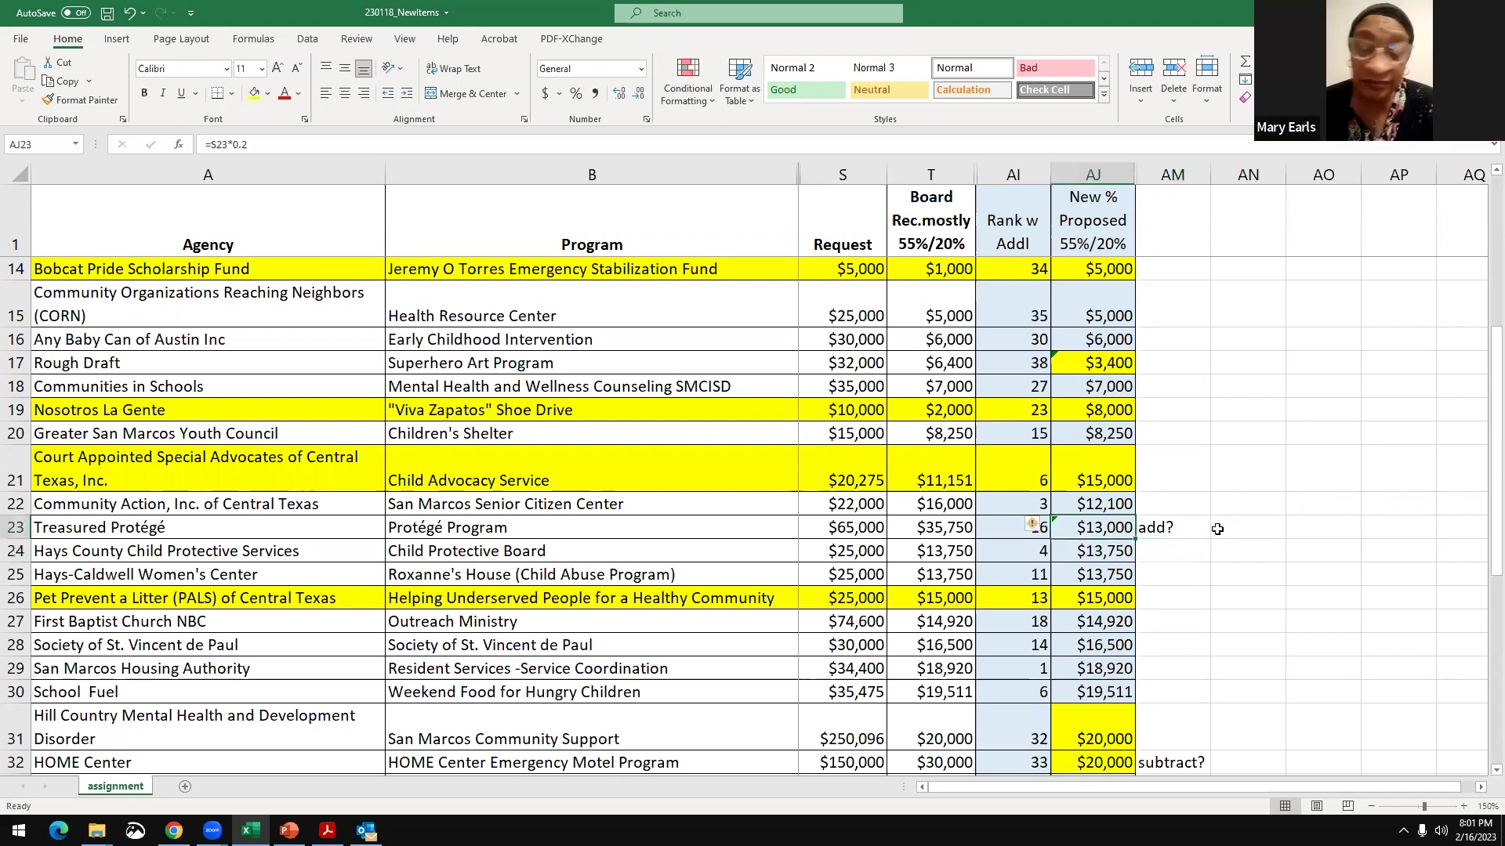
type("1")
type("3,400")
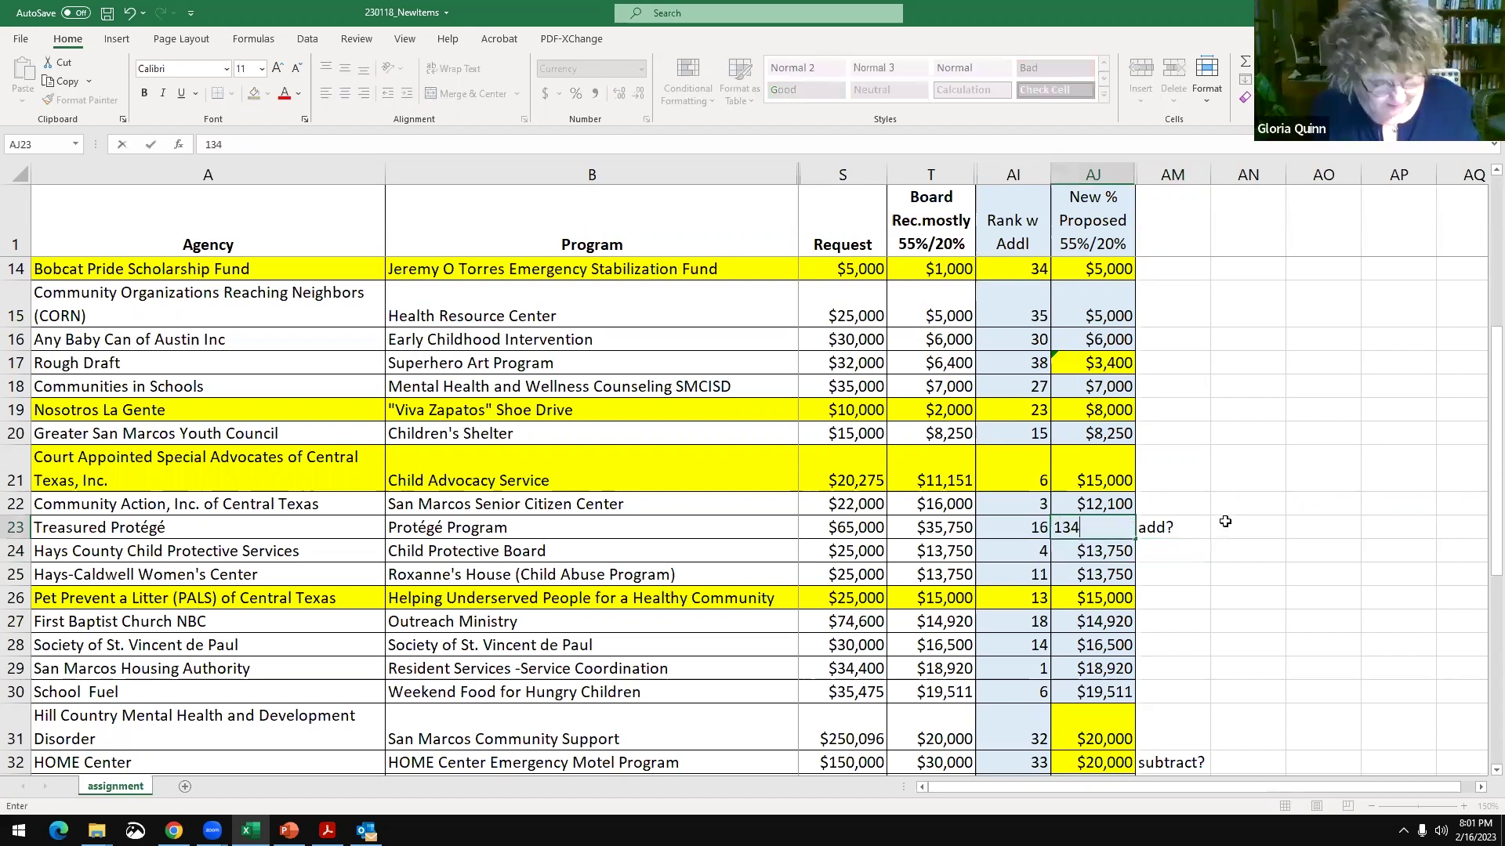
key("Return")
left_click(1176, 528)
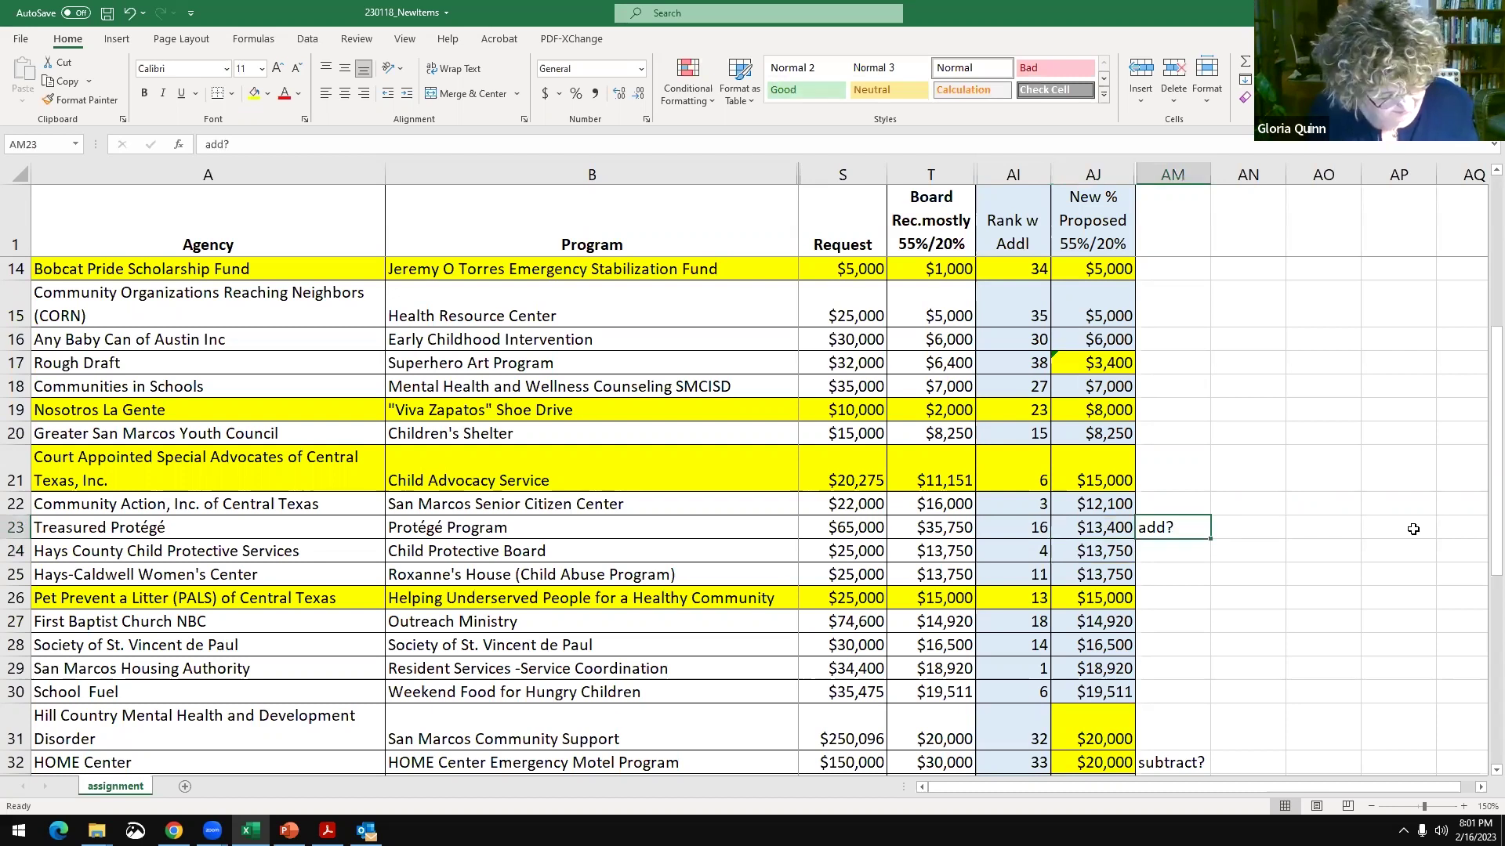
key("Delete")
- Delete the "subtract?" note beside the HOME Center Emergency Motel Program row and check the updated total and remaining balance
left_click(1195, 619)
scroll(1192, 662, "down", 2)
left_click(1174, 598)
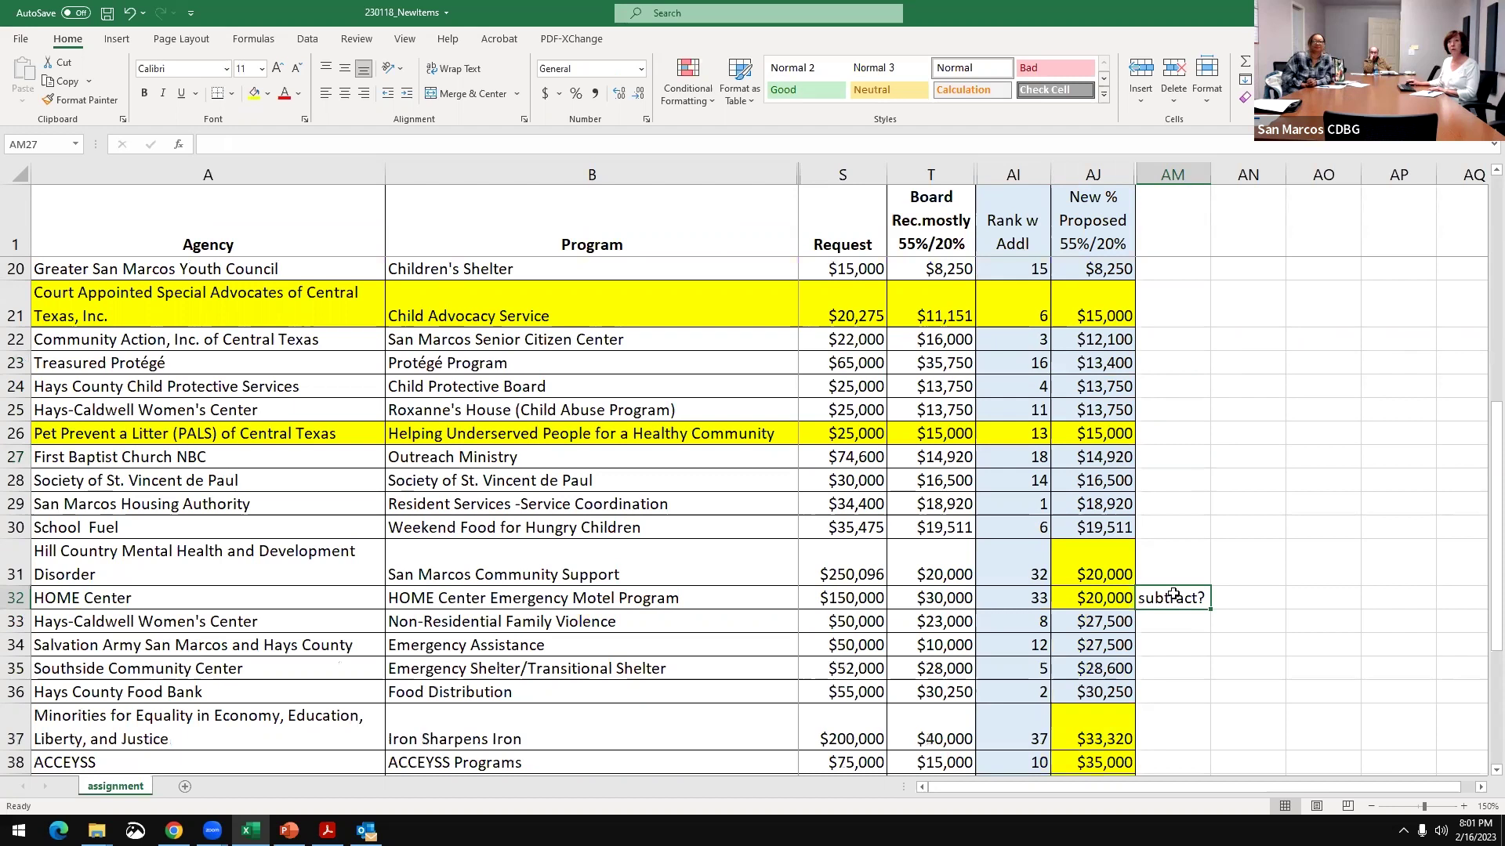
key("Delete")
scroll(1223, 595, "down", 3)
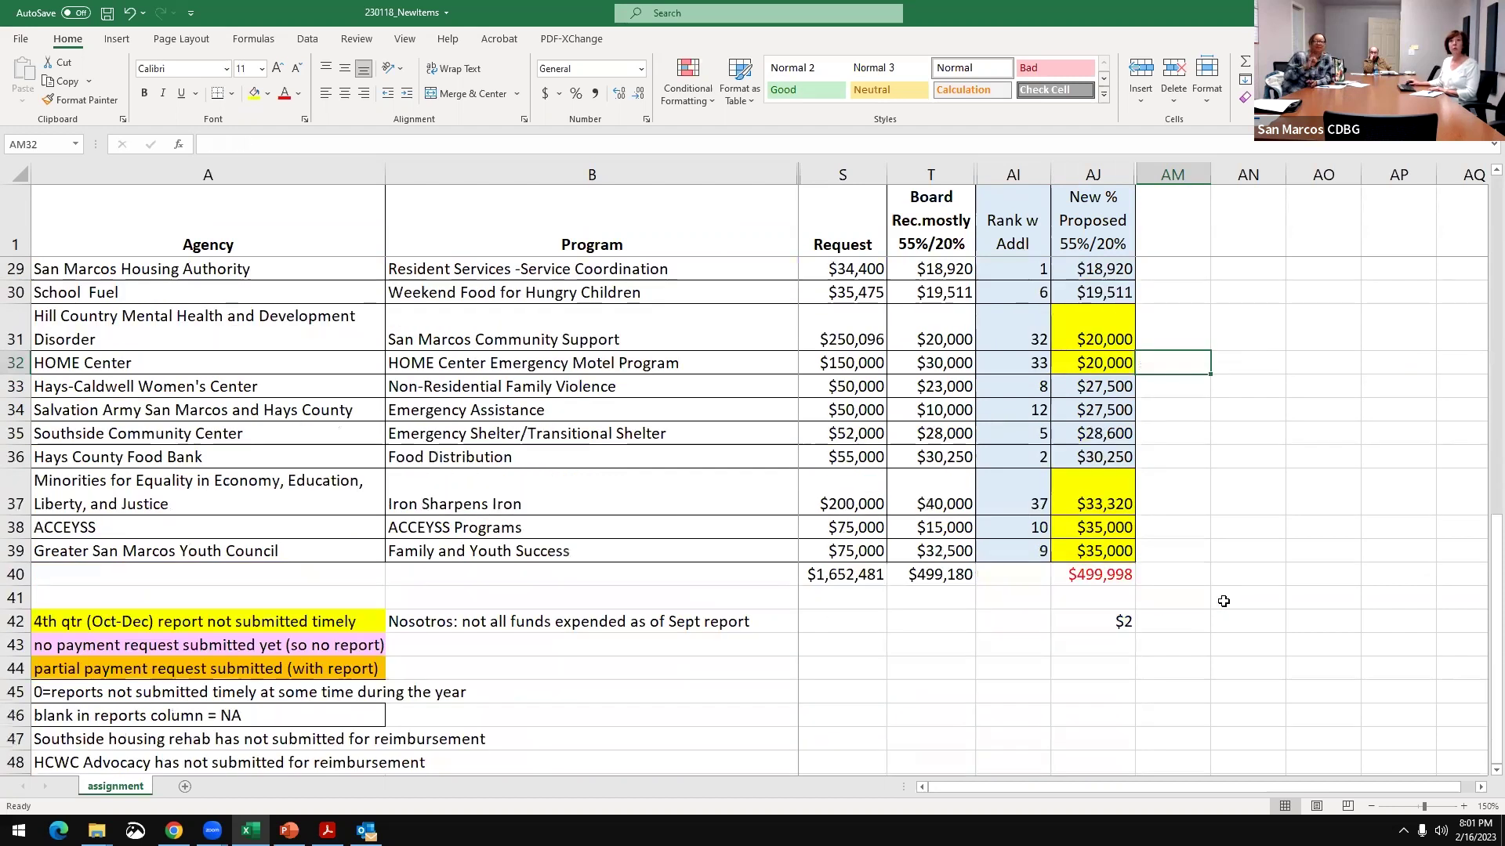
- Set the New % Proposed amount of Treasured Protégé to $13,402 and save the workbook
scroll(1167, 549, "up", 4)
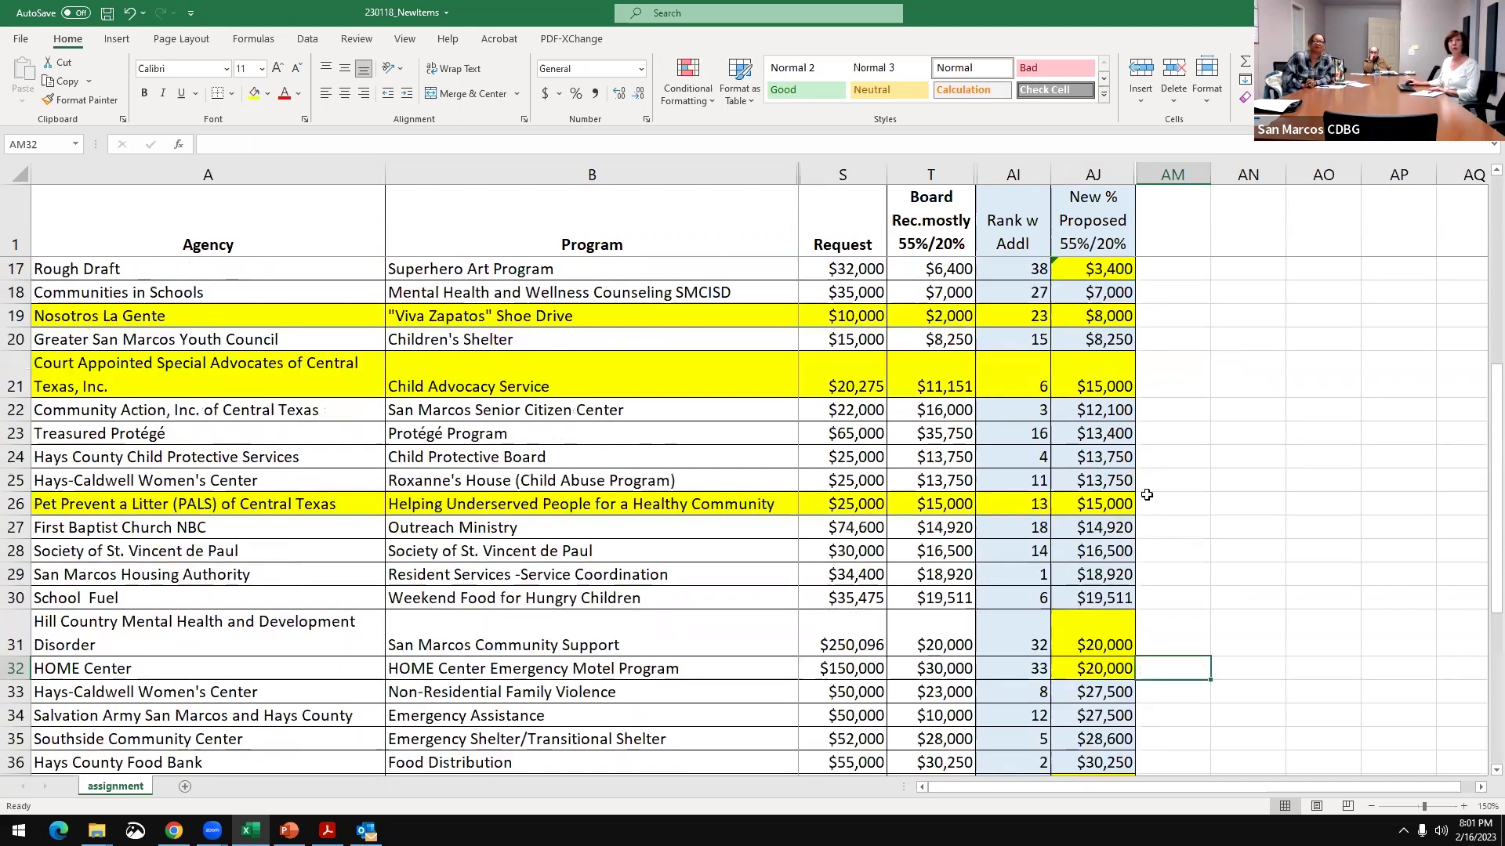
scroll(1146, 495, "up", 1)
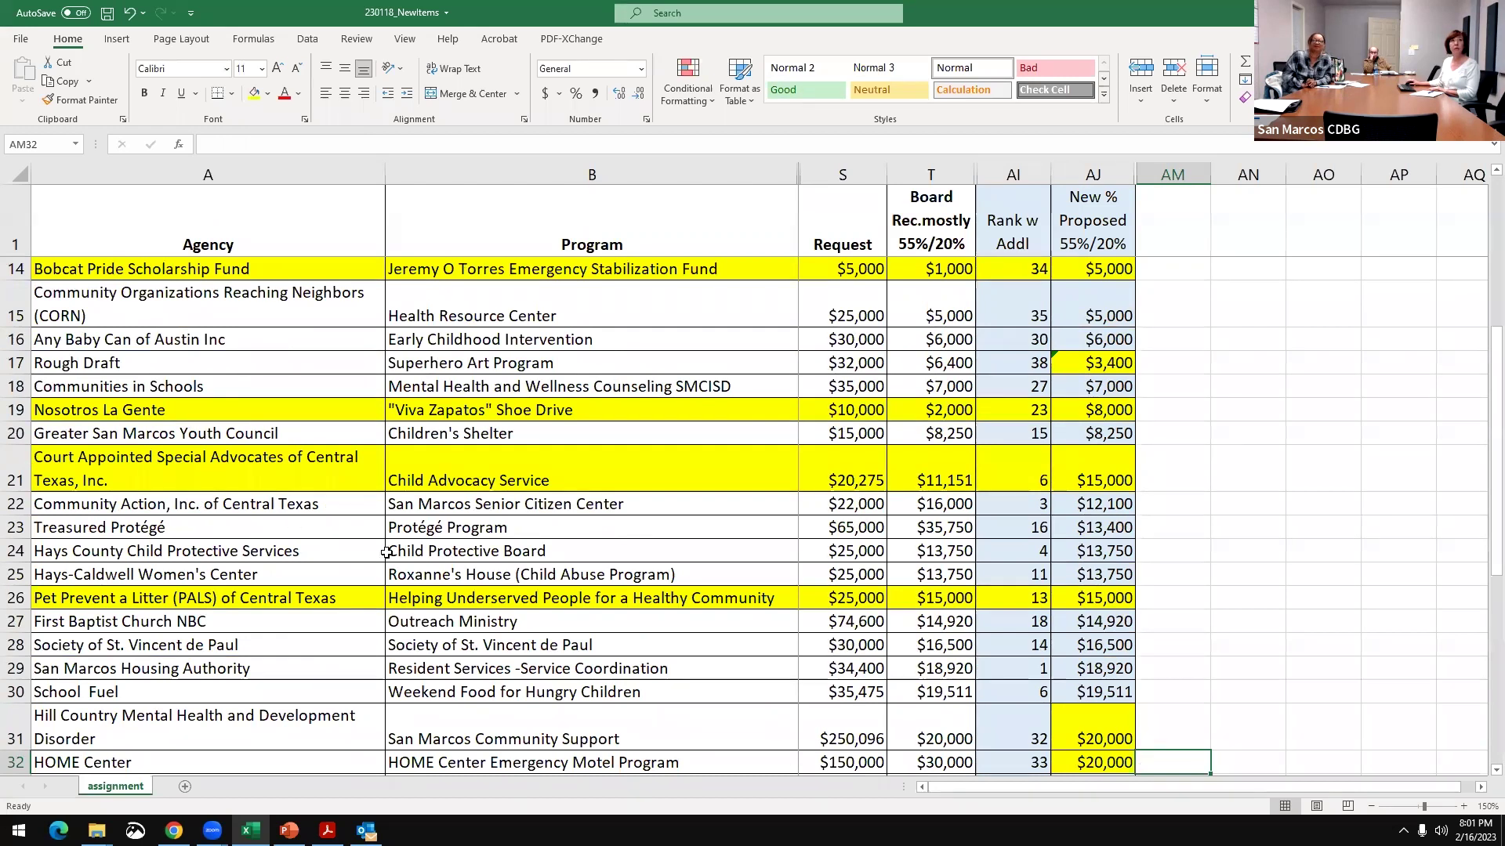
scroll(349, 570, "up", 1)
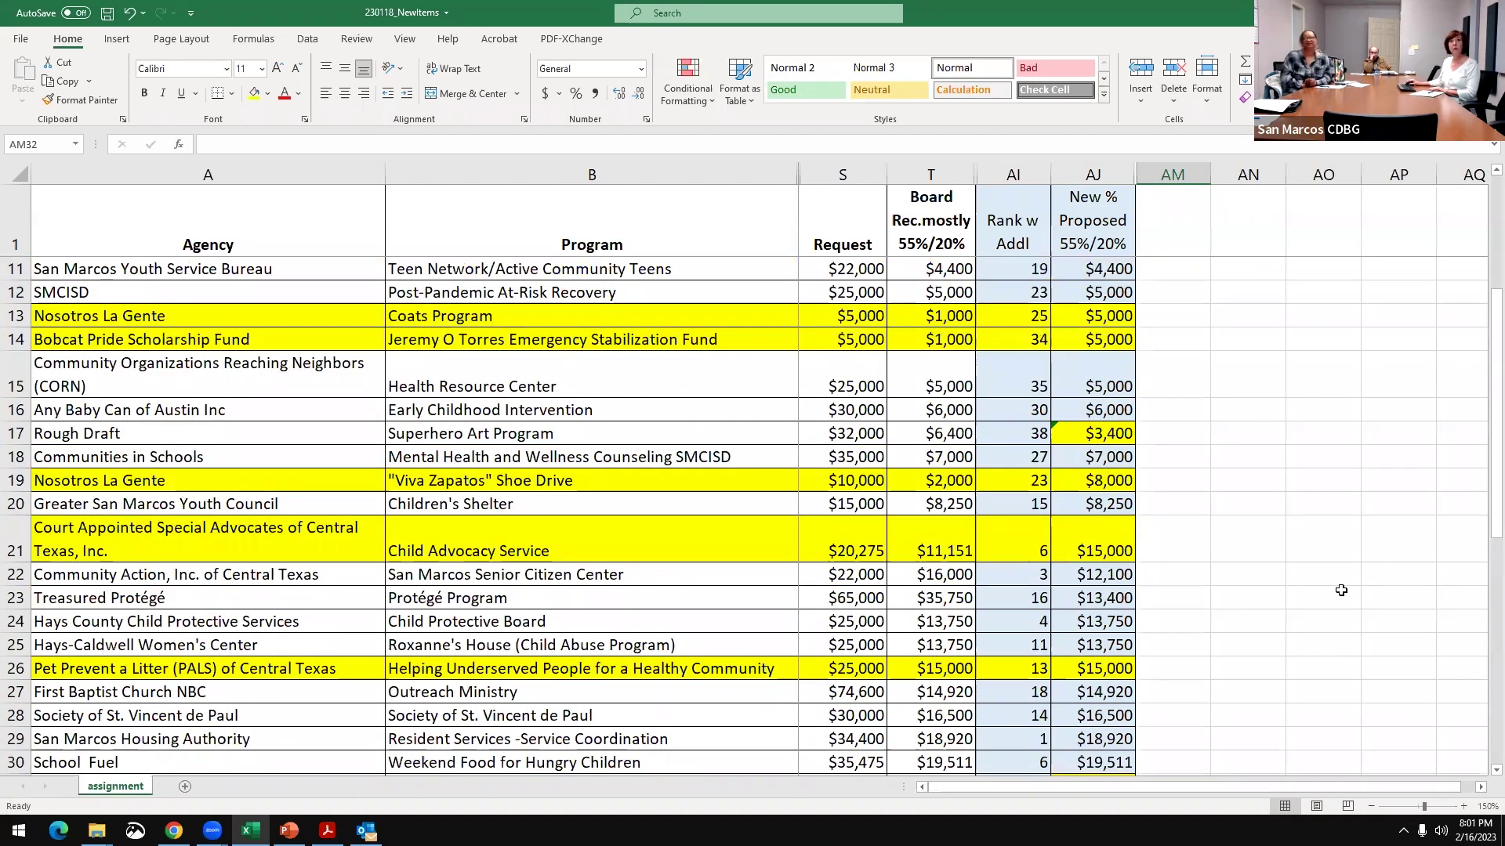
left_click(1113, 598)
type("13402")
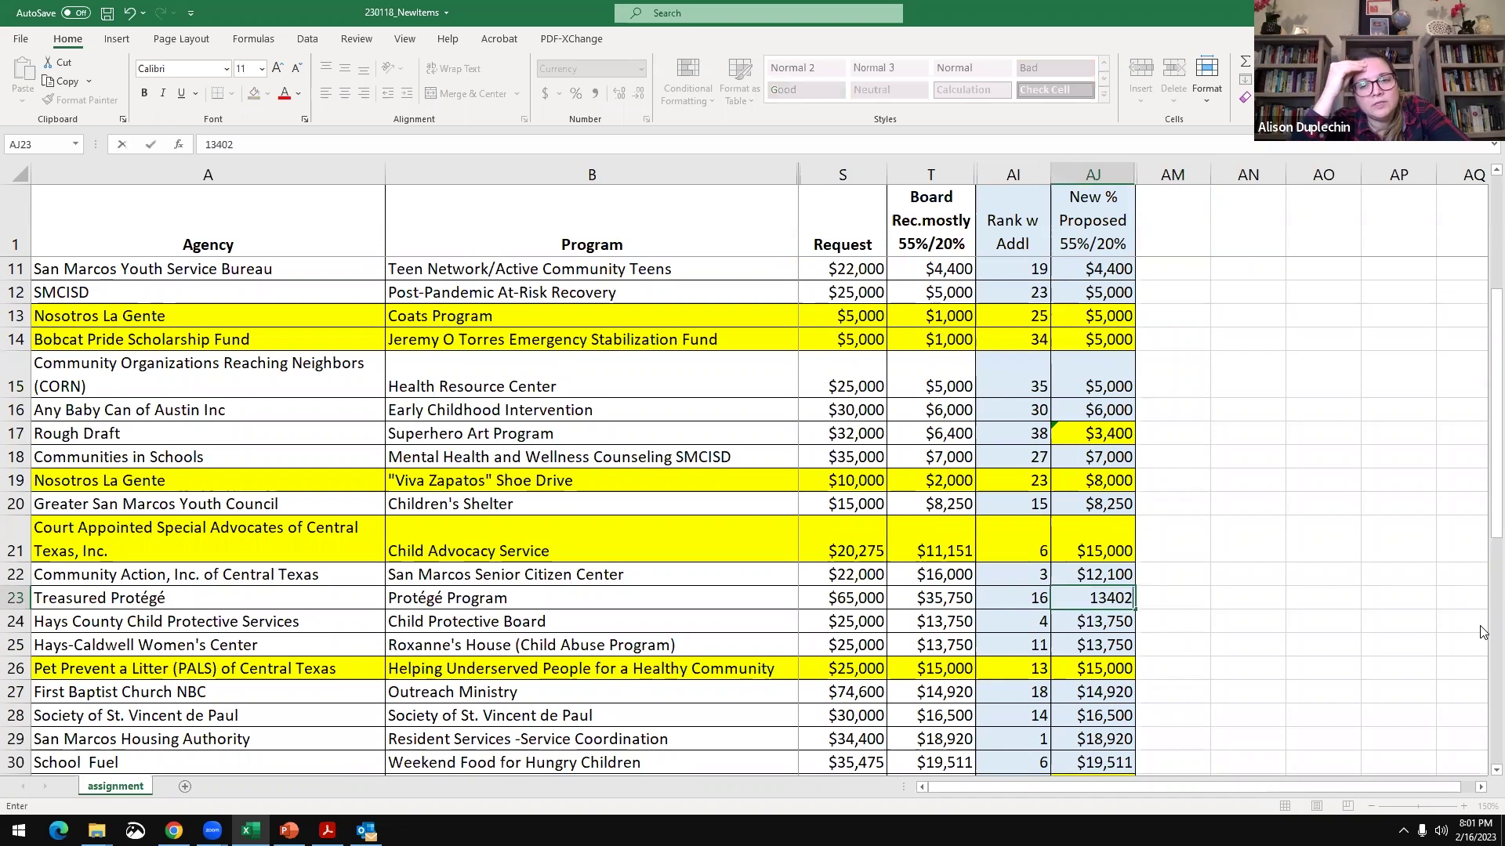
key("Return")
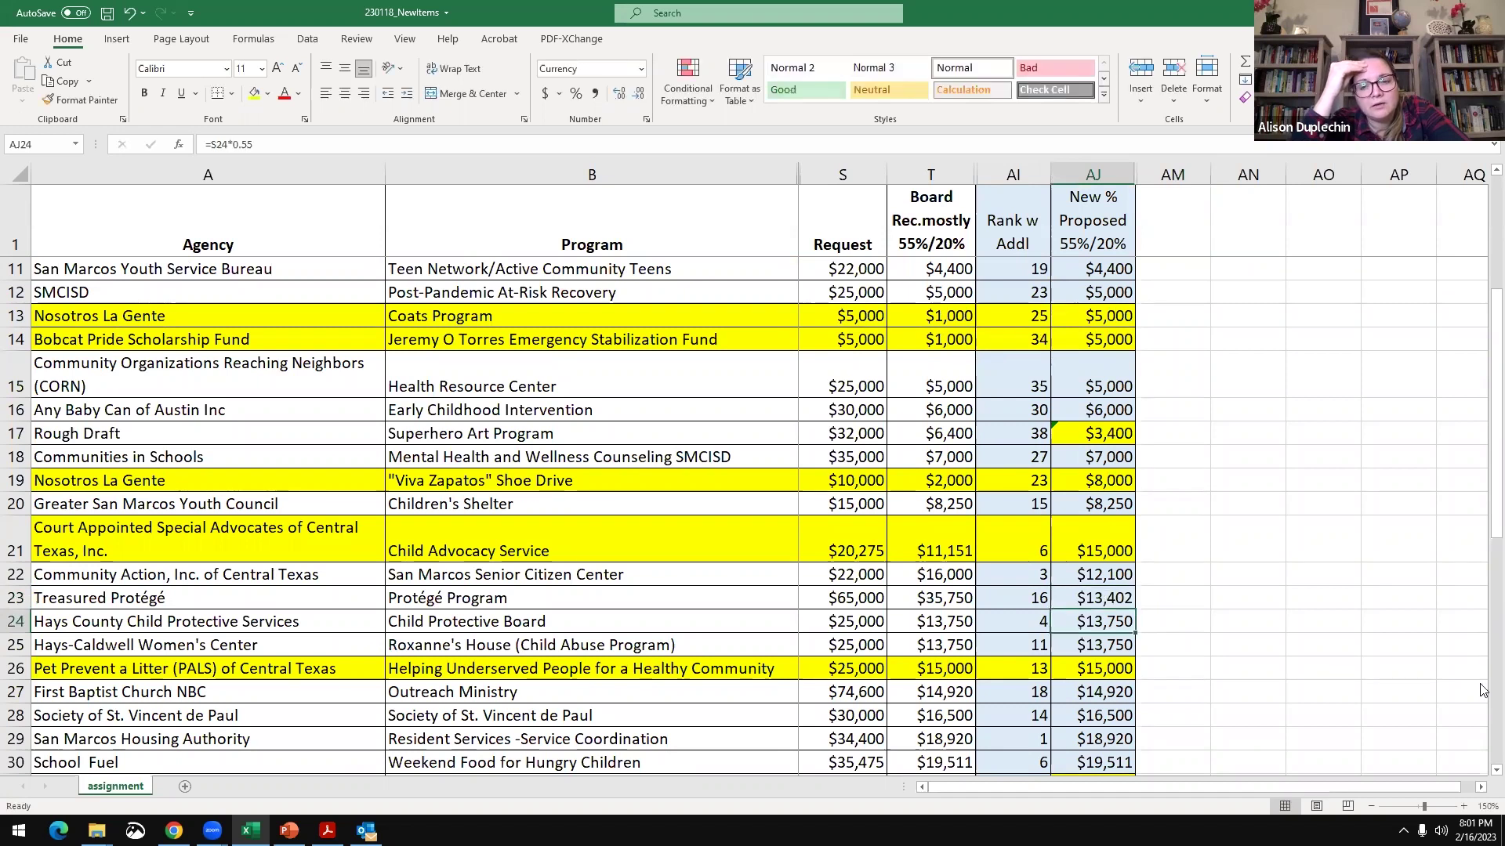
left_click(1237, 718)
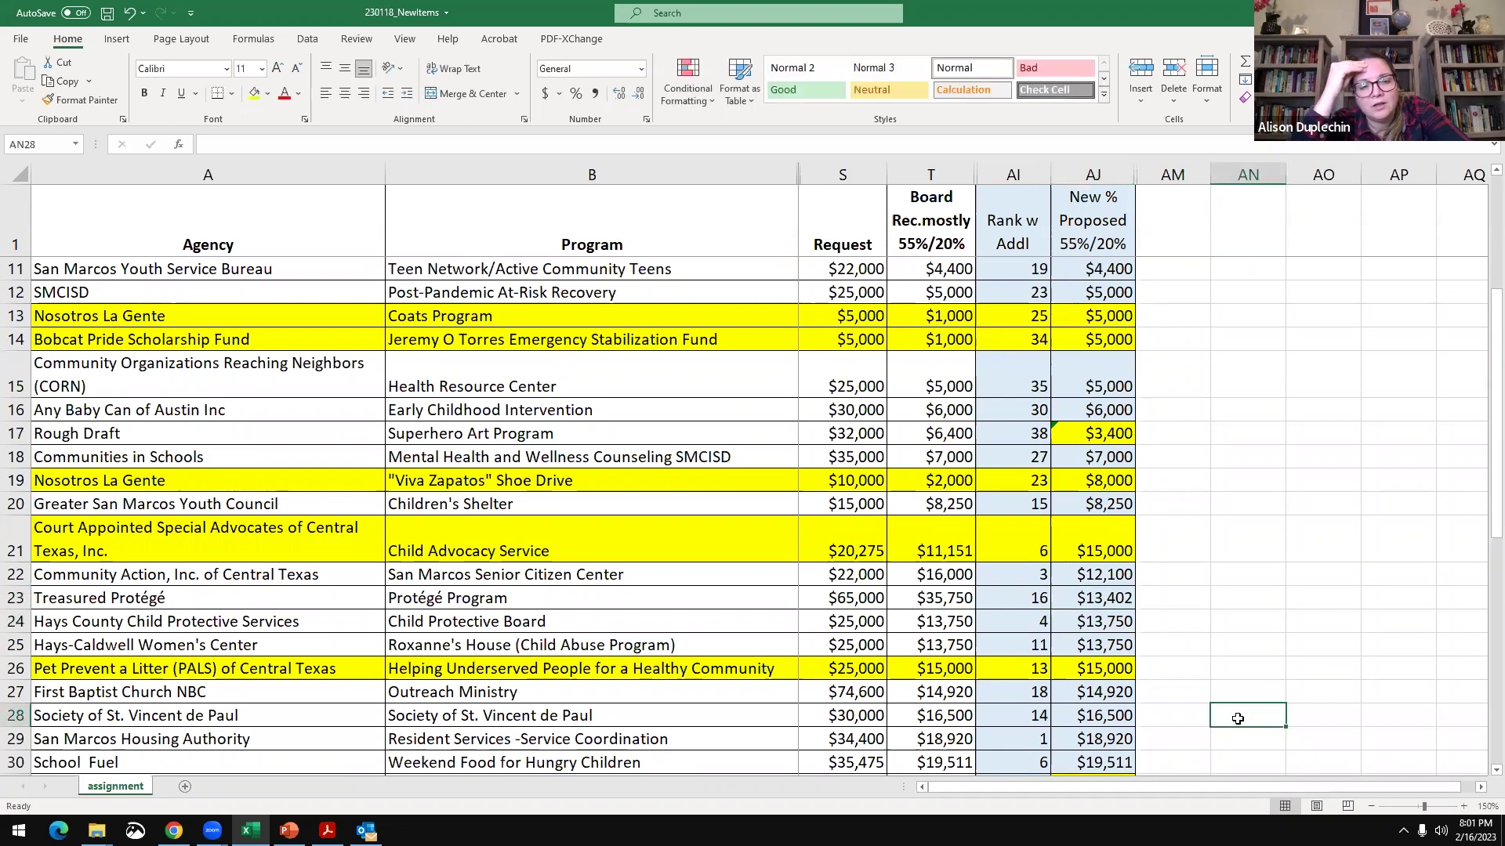
left_click(107, 15)
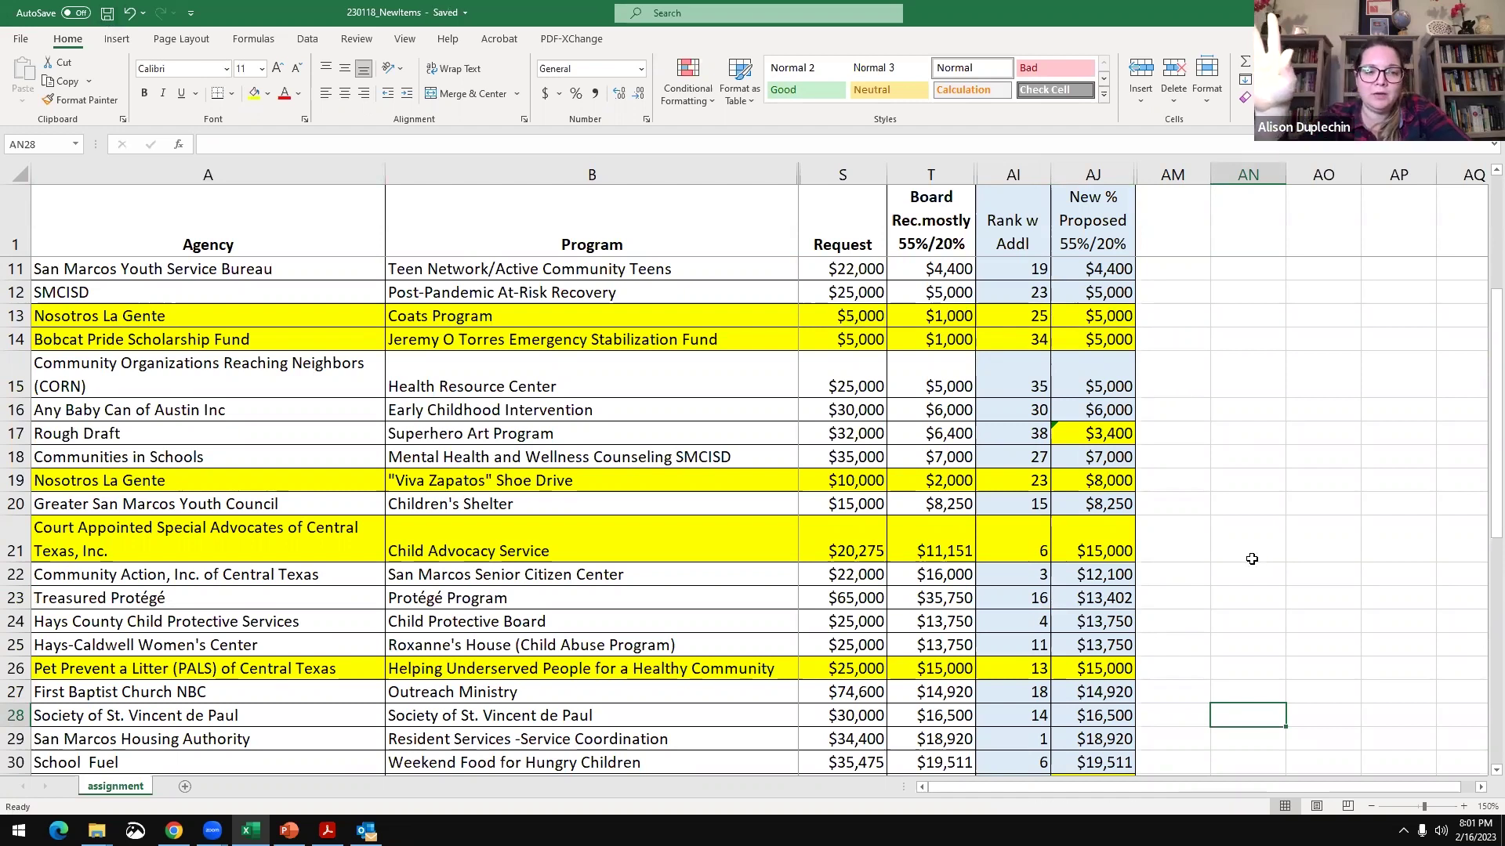
- Highlight the Treasured Protégé row in yellow from the agency name through its proposed amount, and save the workbook
left_click_drag(1022, 597, 463, 601)
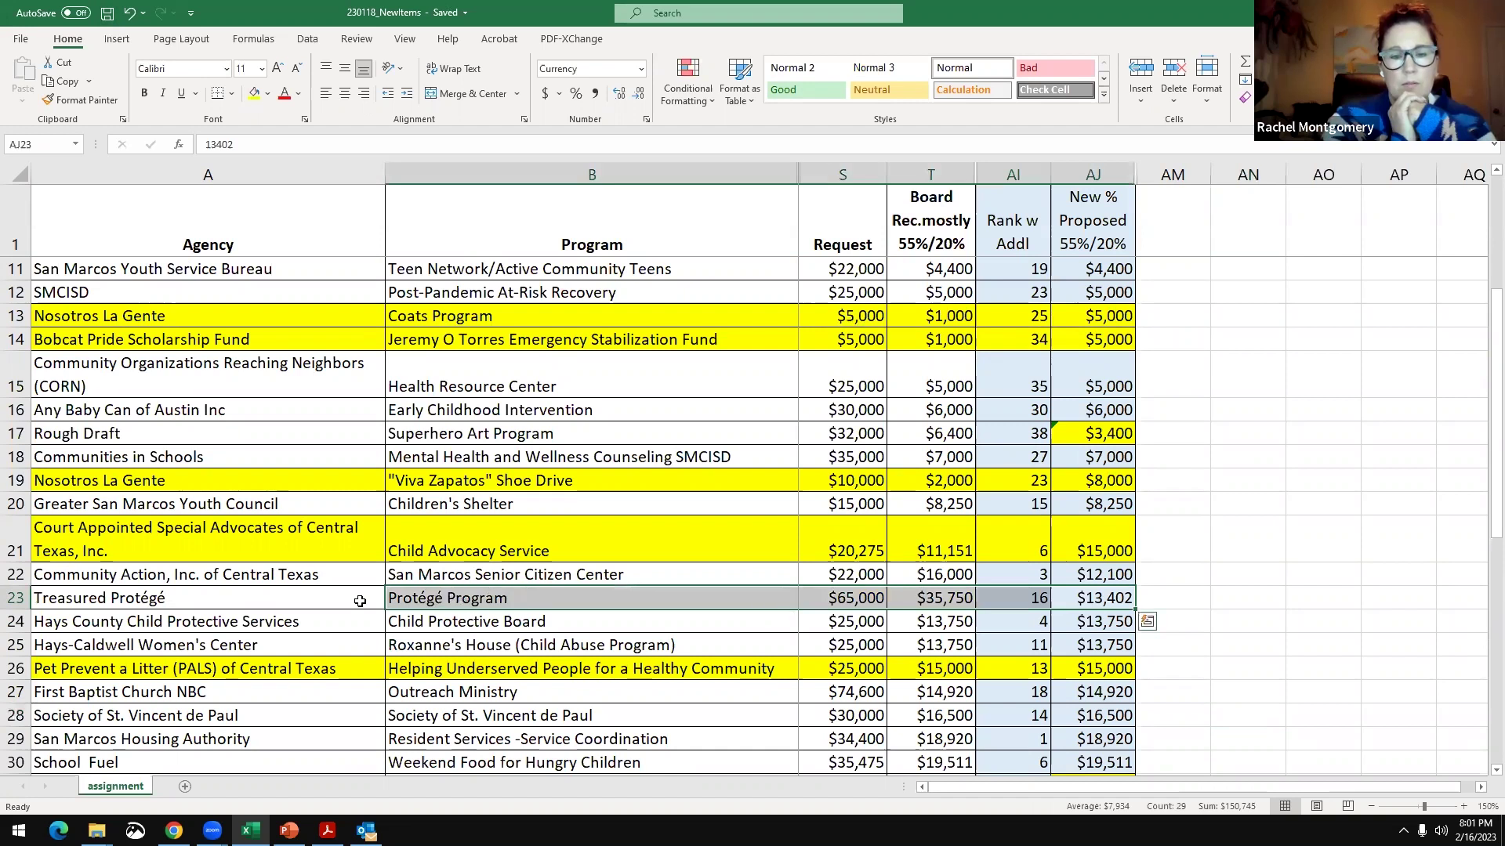
left_click_drag(329, 599, 1095, 605)
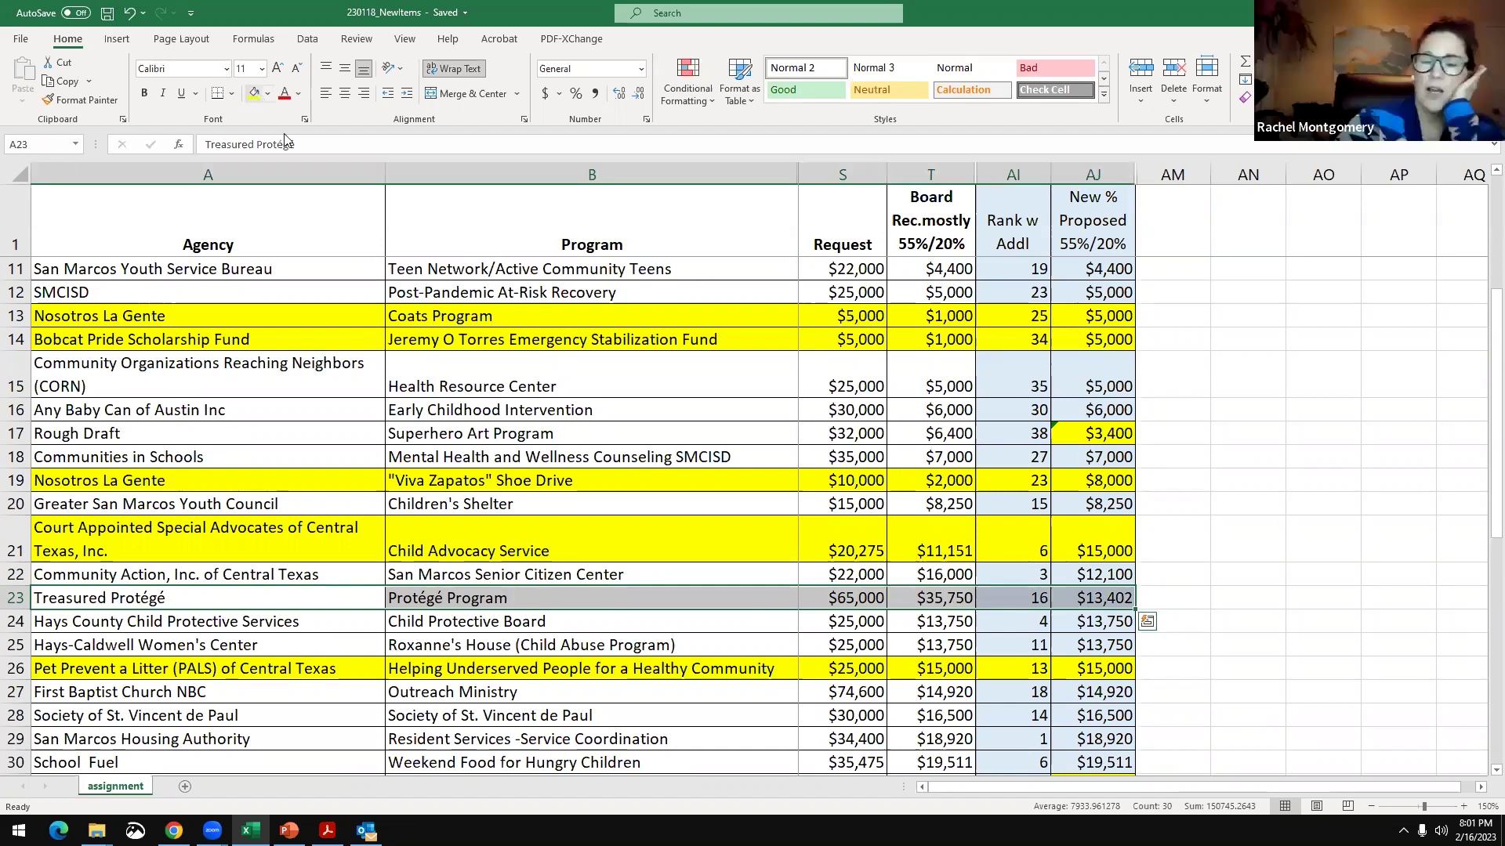
left_click(254, 93)
left_click(1200, 493)
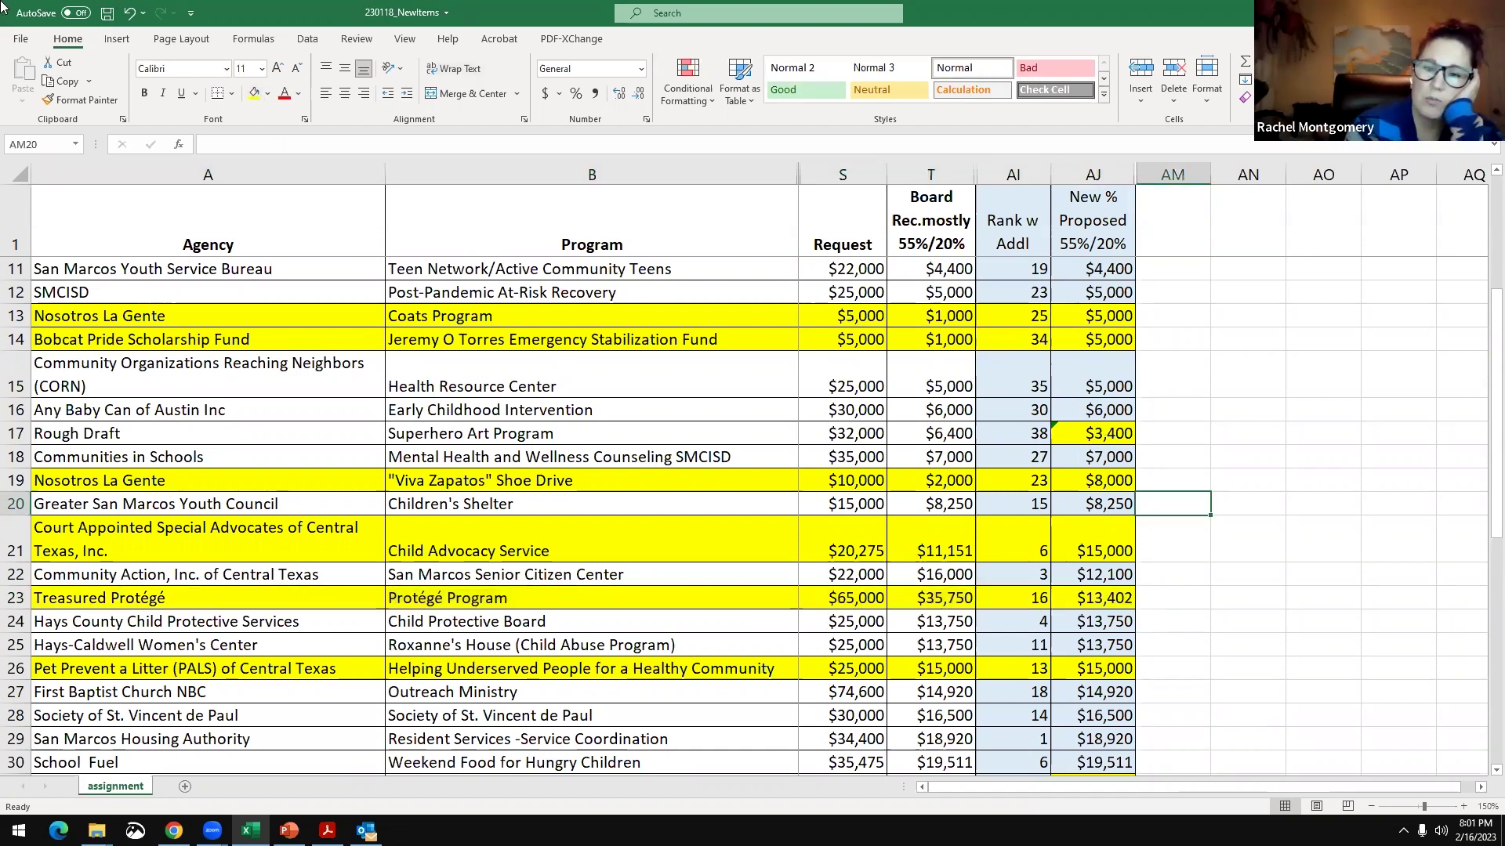
left_click(106, 13)
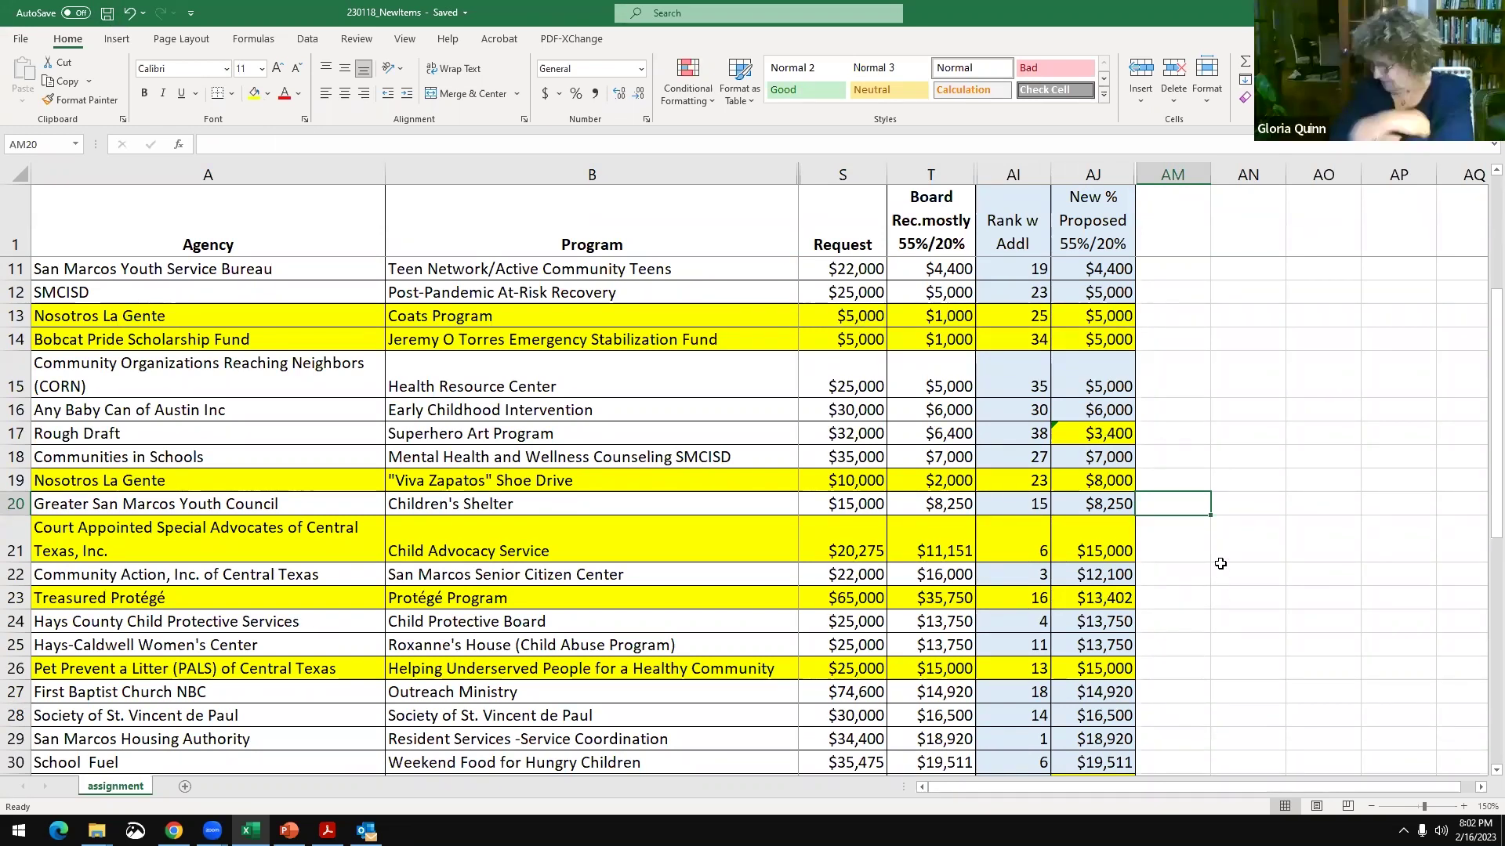
- Rename the "New % Proposed 55%/20%" column header to "Proposed Amount"
left_click(1087, 238)
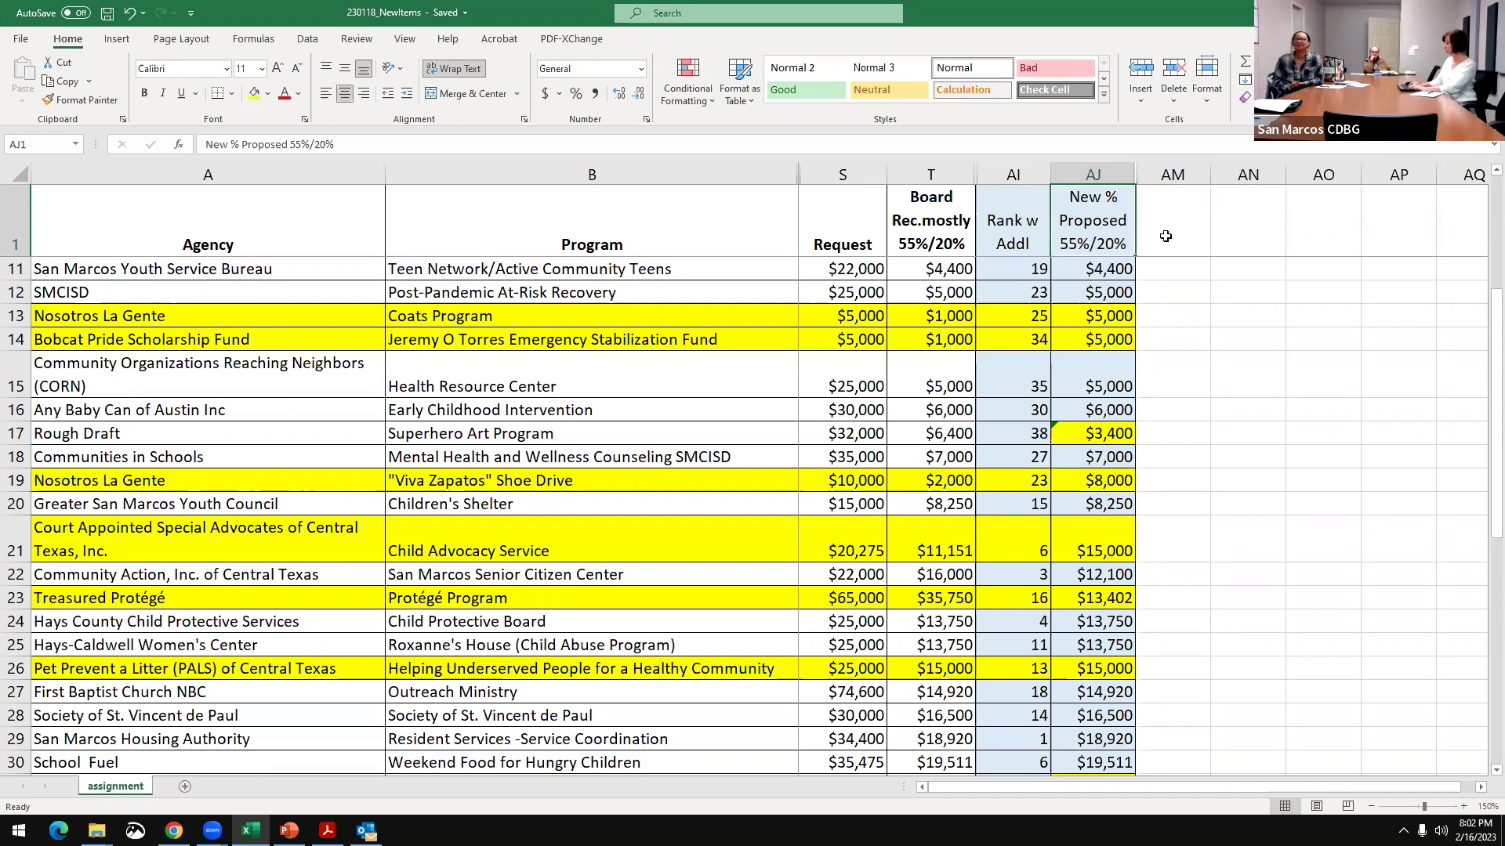
type("Proposed Amount")
scroll(1172, 282, "up", 1)
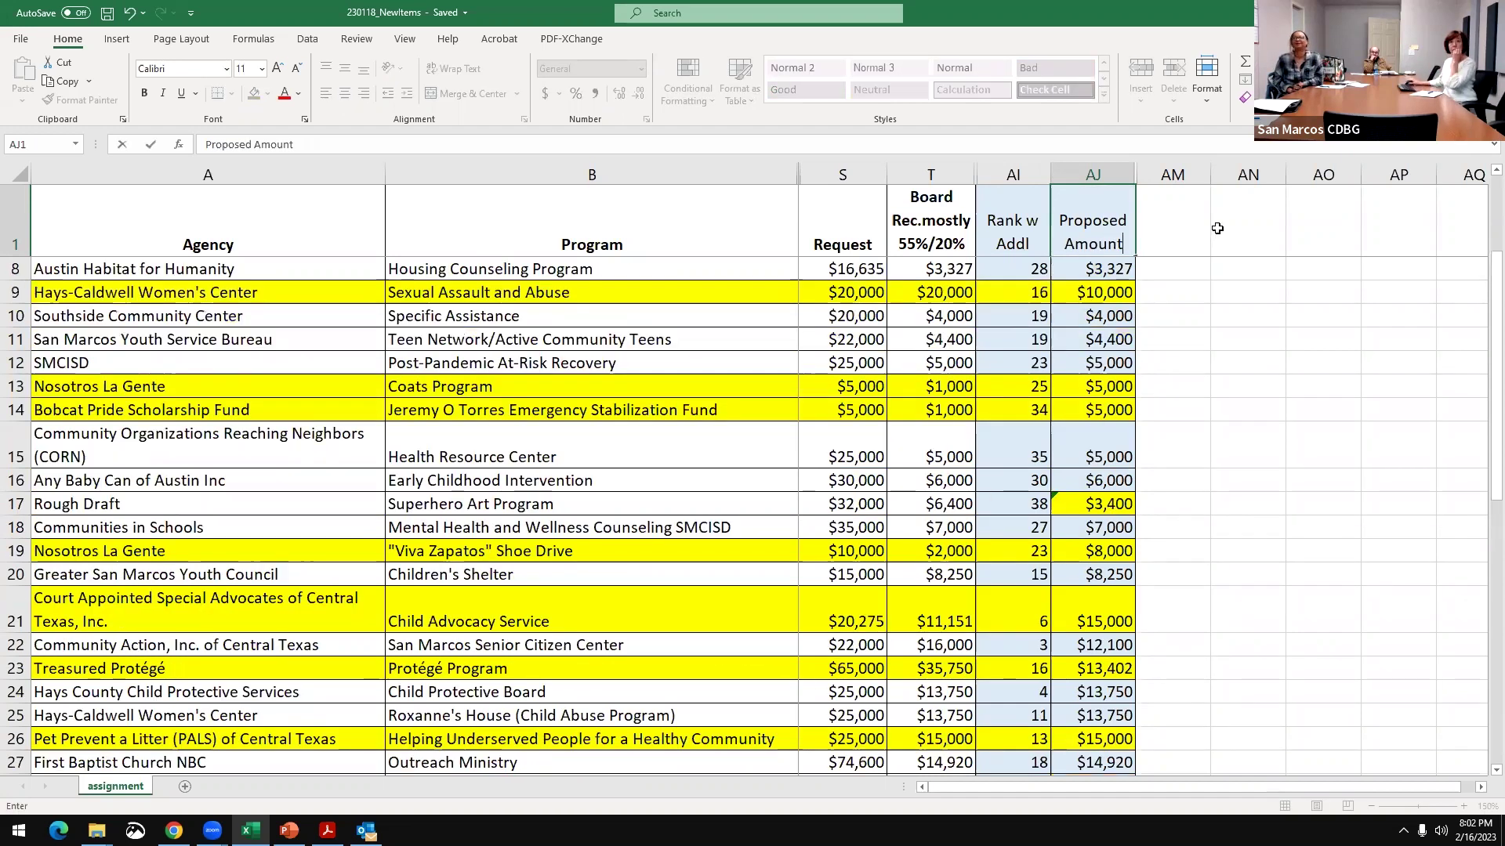
left_click(1247, 292)
- Review the whole funding list from the first agency down to the Proposed Amount total and the remaining balance
scroll(1179, 355, "up", 2)
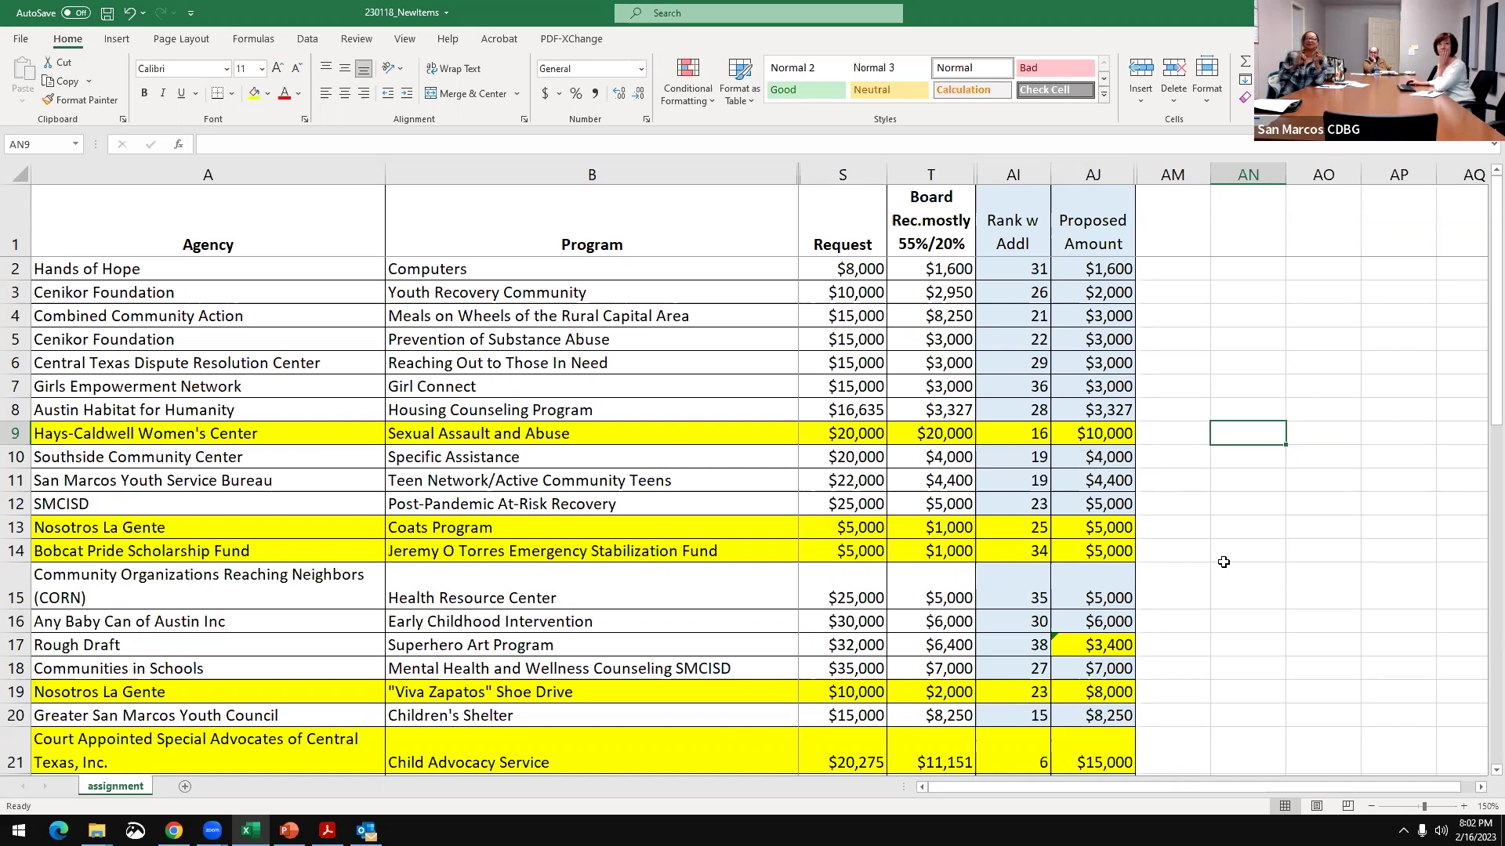
scroll(1224, 562, "down", 1)
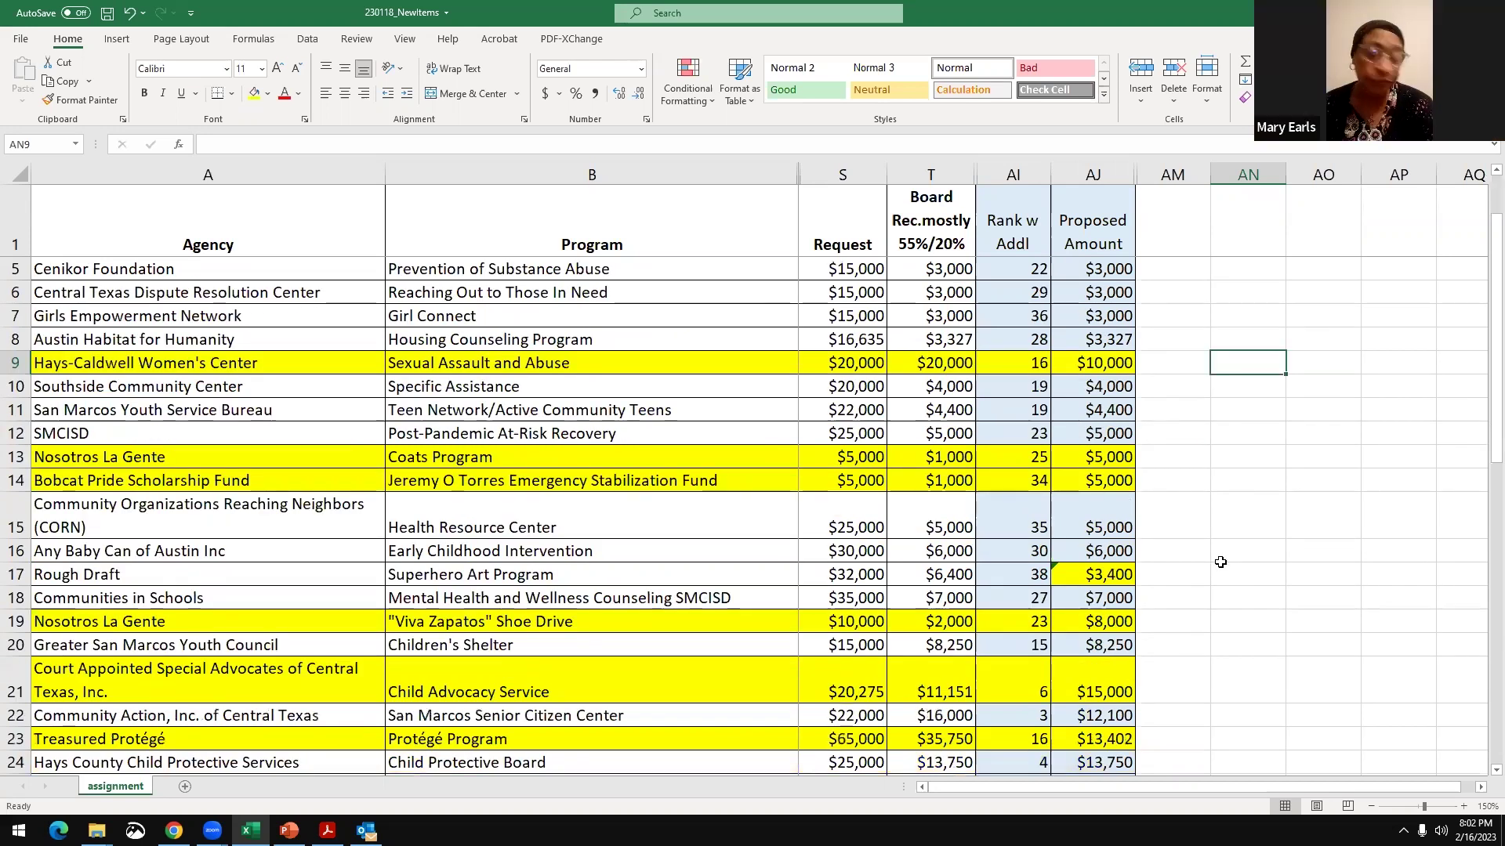
scroll(1220, 562, "down", 1)
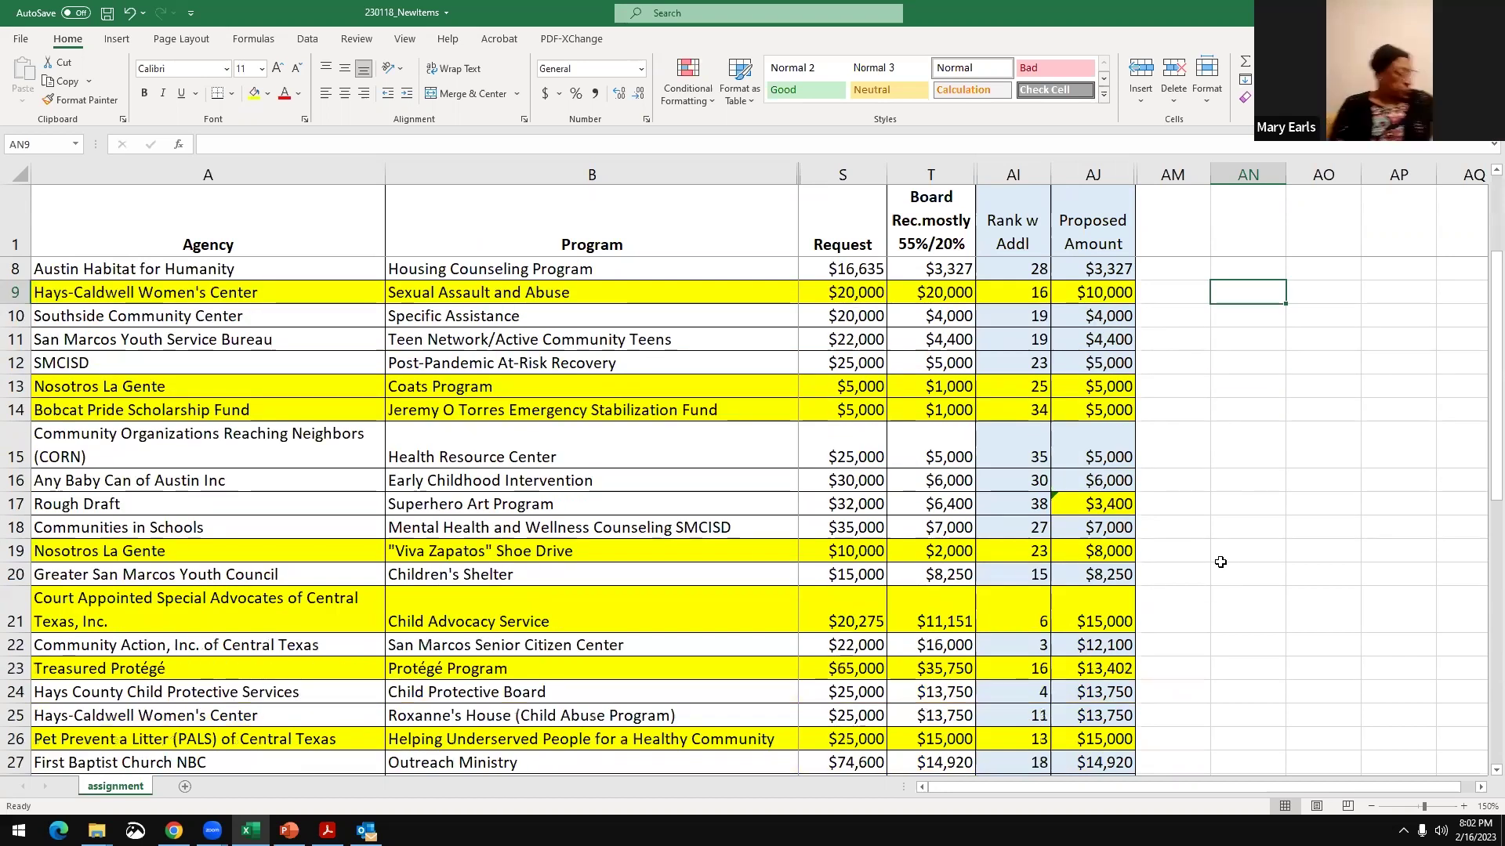
scroll(1220, 562, "down", 4)
scroll(1221, 562, "down", 2)
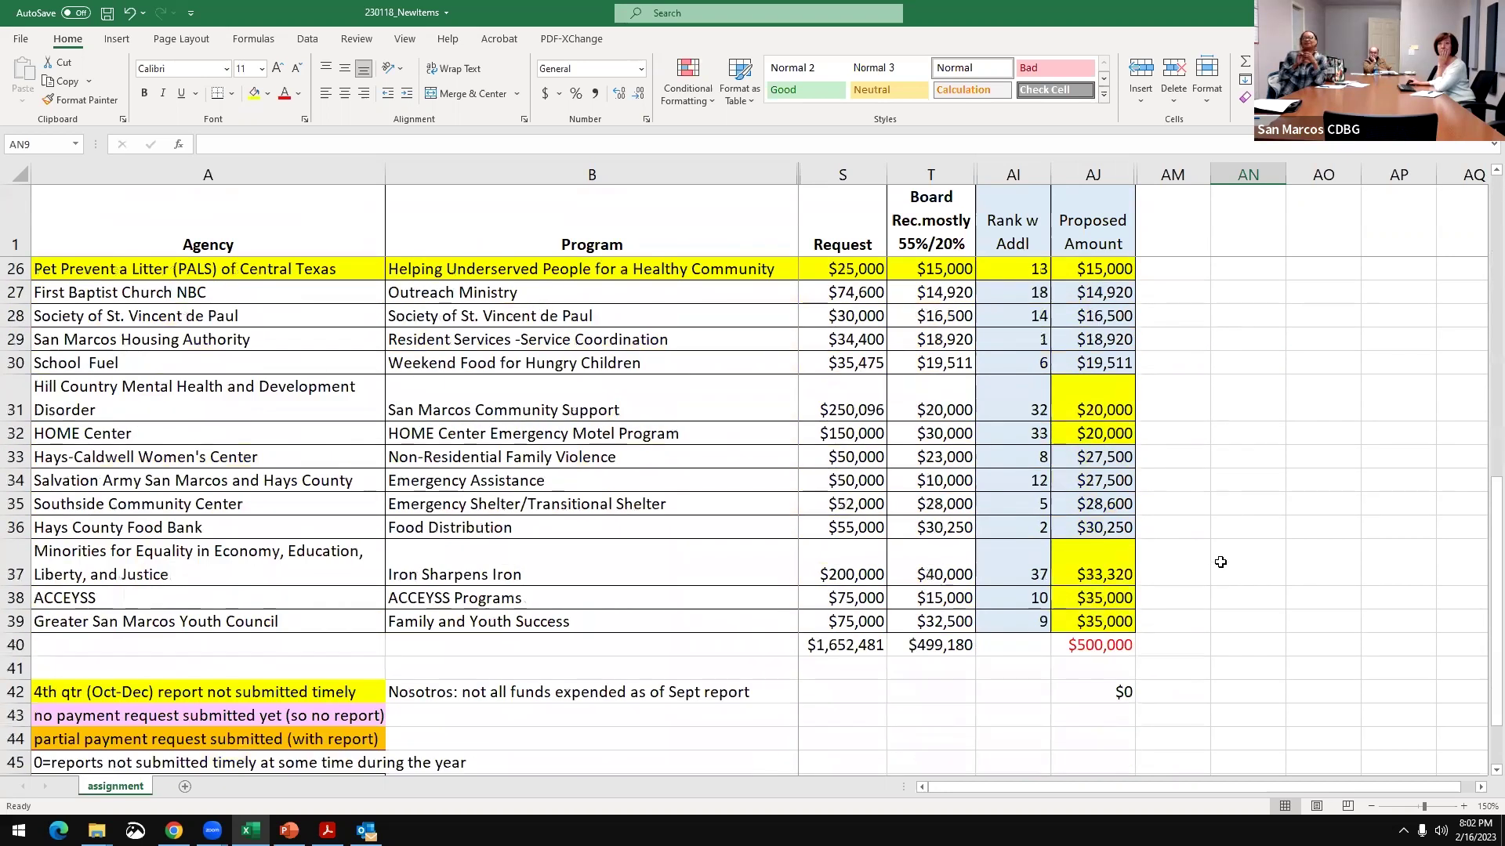
left_click(1260, 616)
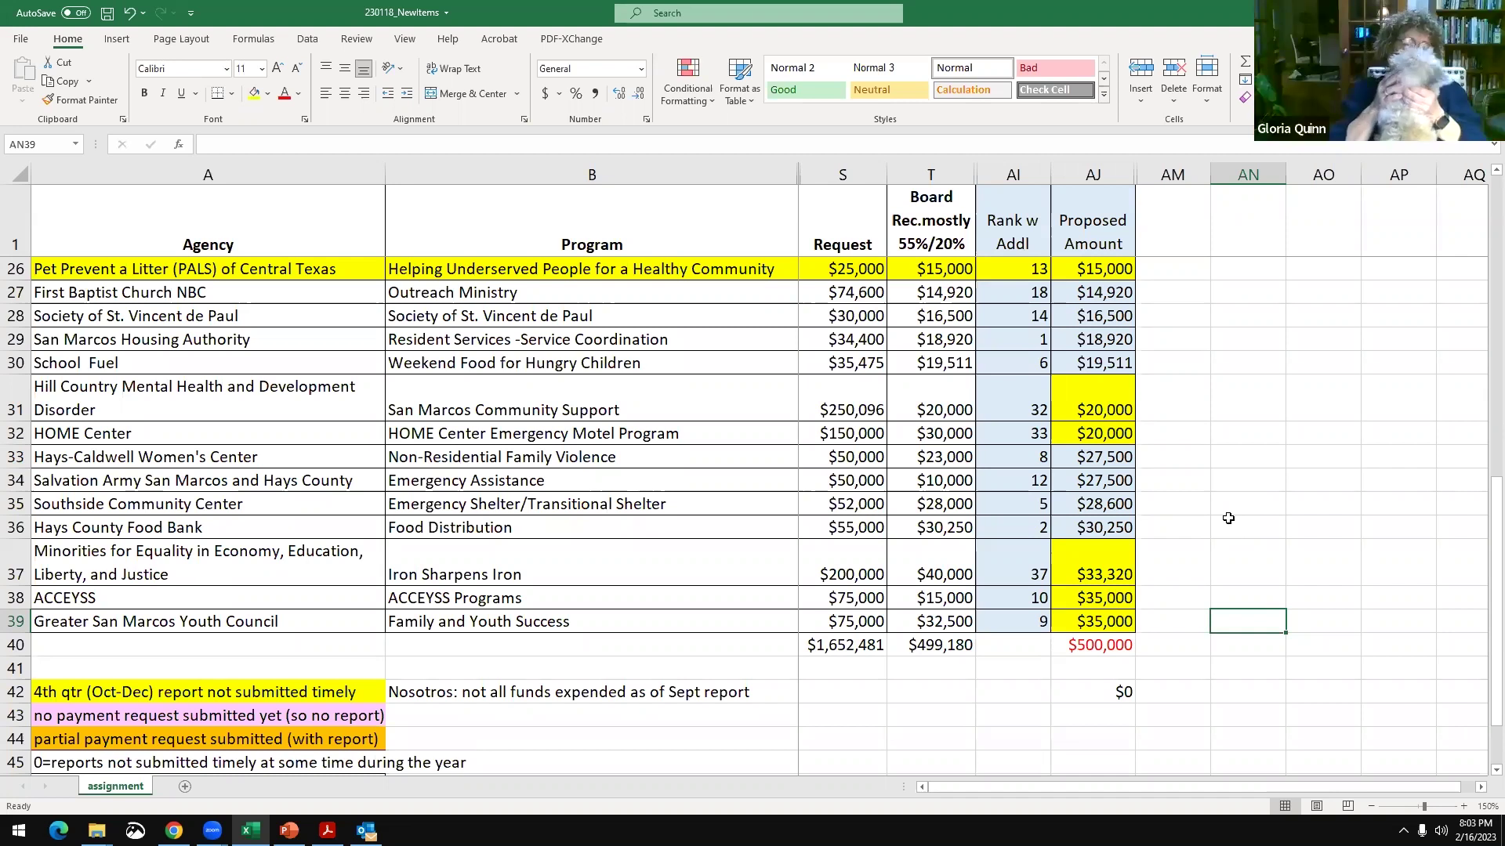
scroll(1229, 506, "up", 8)
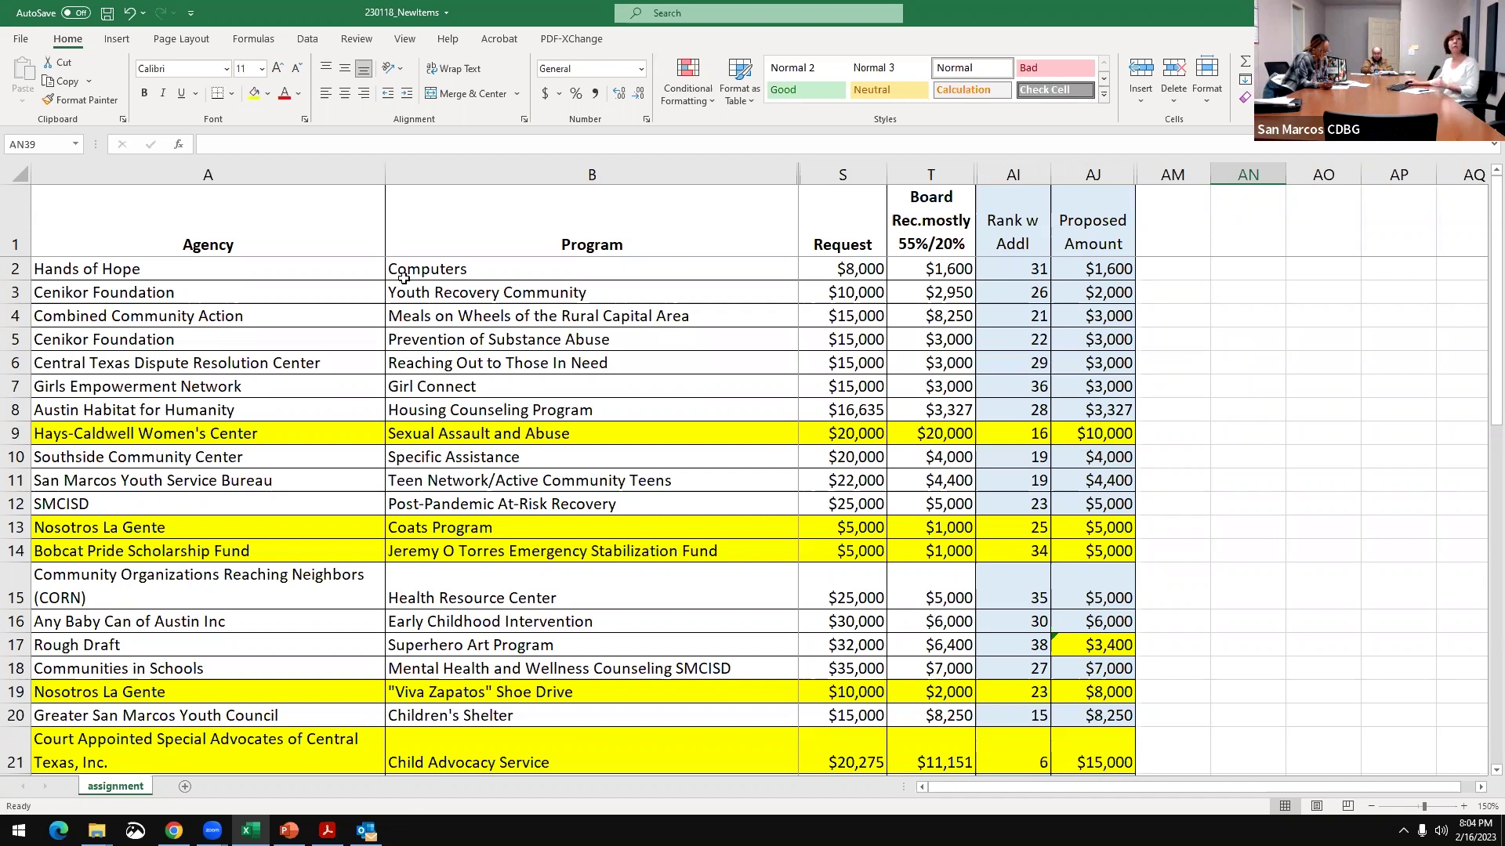
- Save the workbook and switch to the After Action Review PDF in Adobe Acrobat
left_click(108, 14)
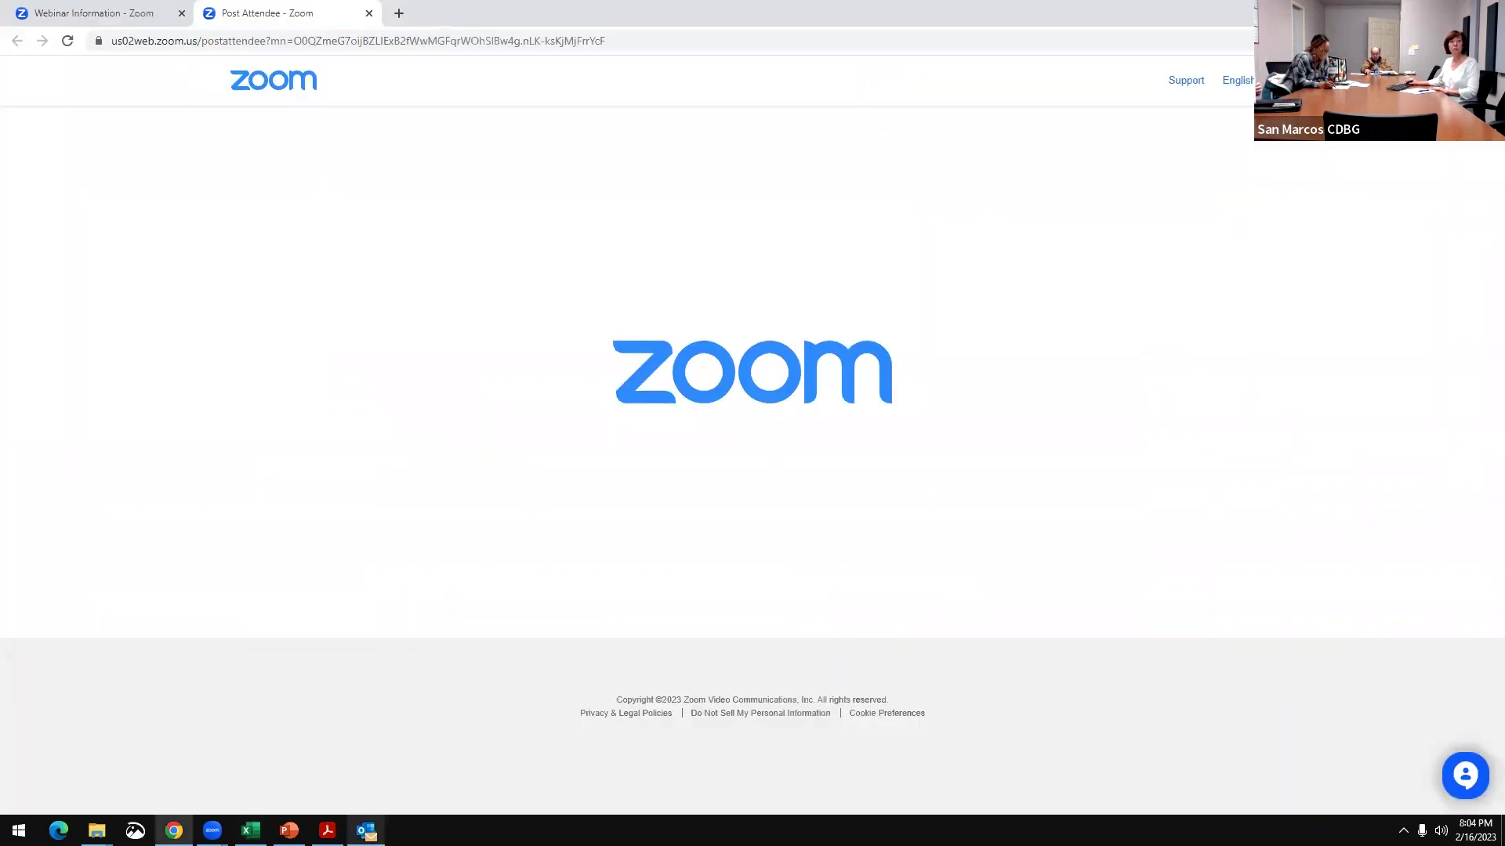
left_click(328, 831)
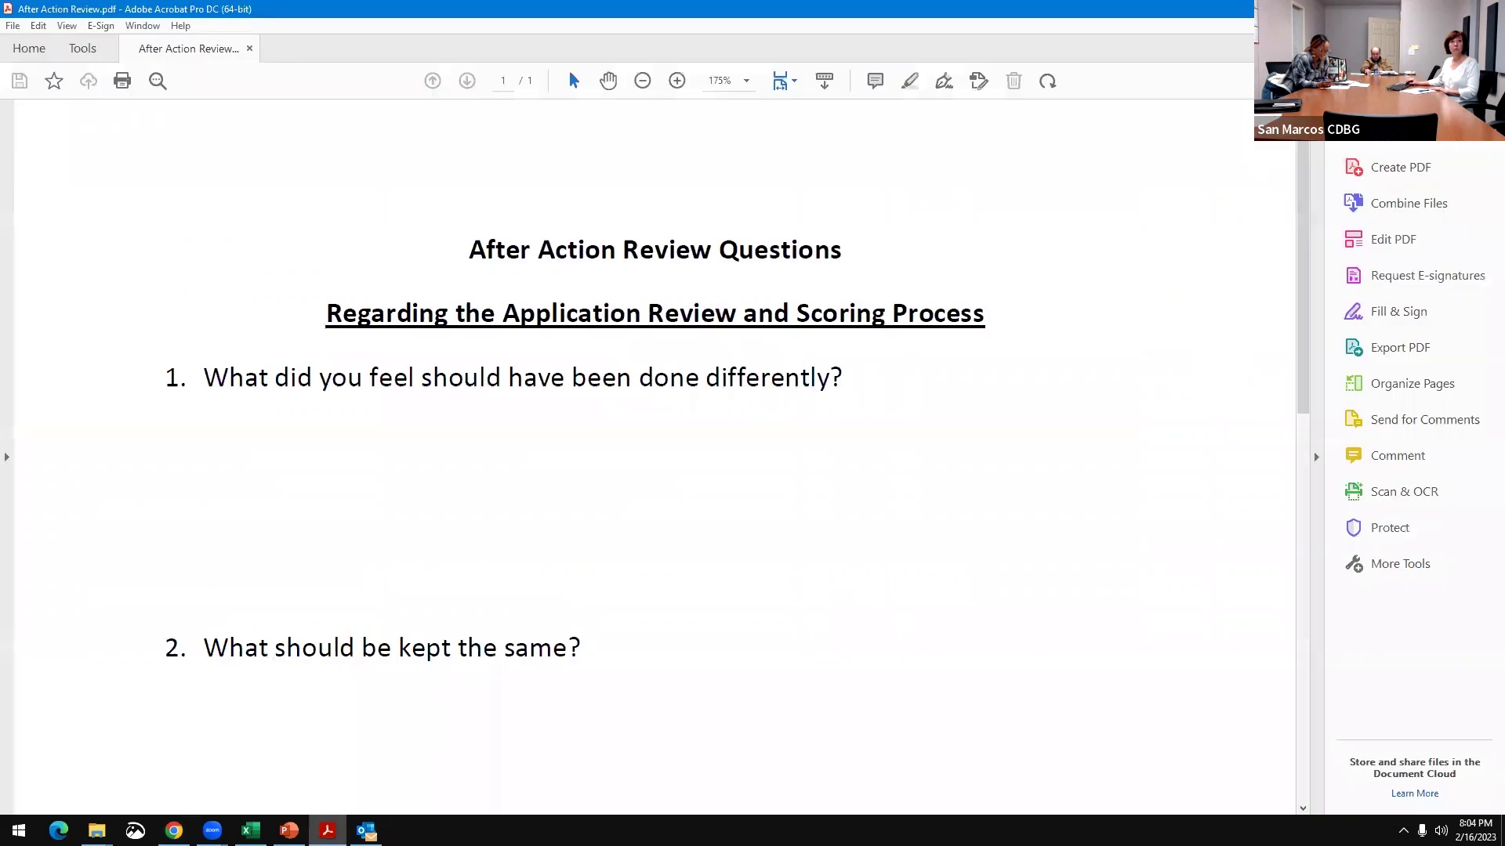